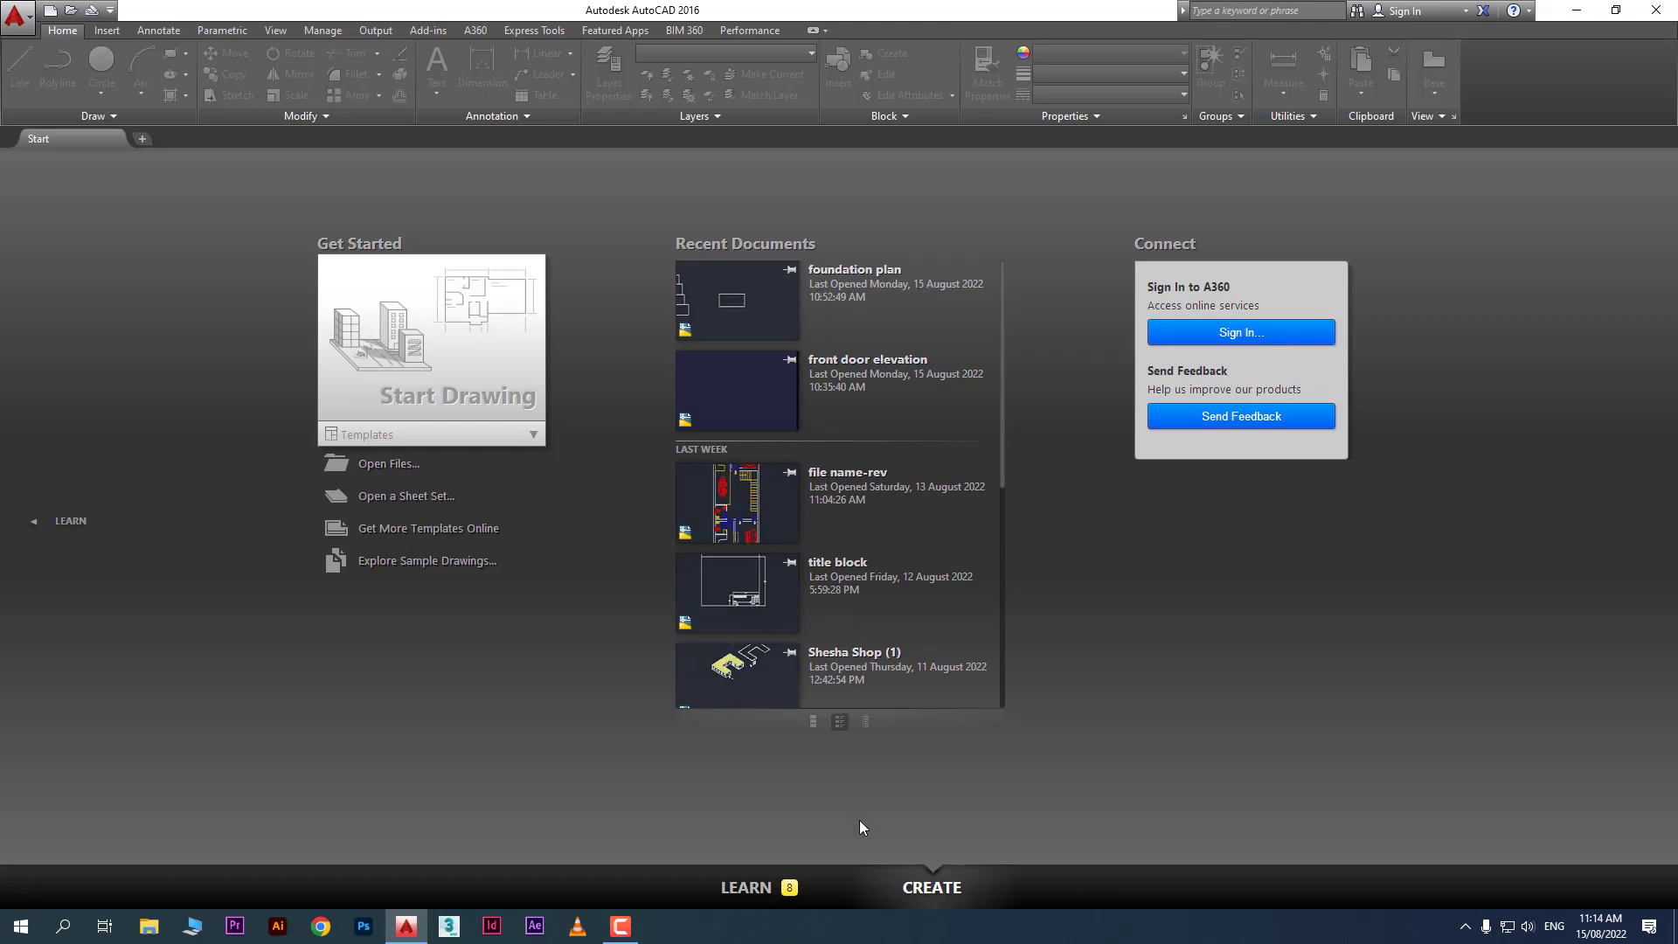
Browse the recent documents on the Start page as a text-only list and as large thumbnails
click(873, 725)
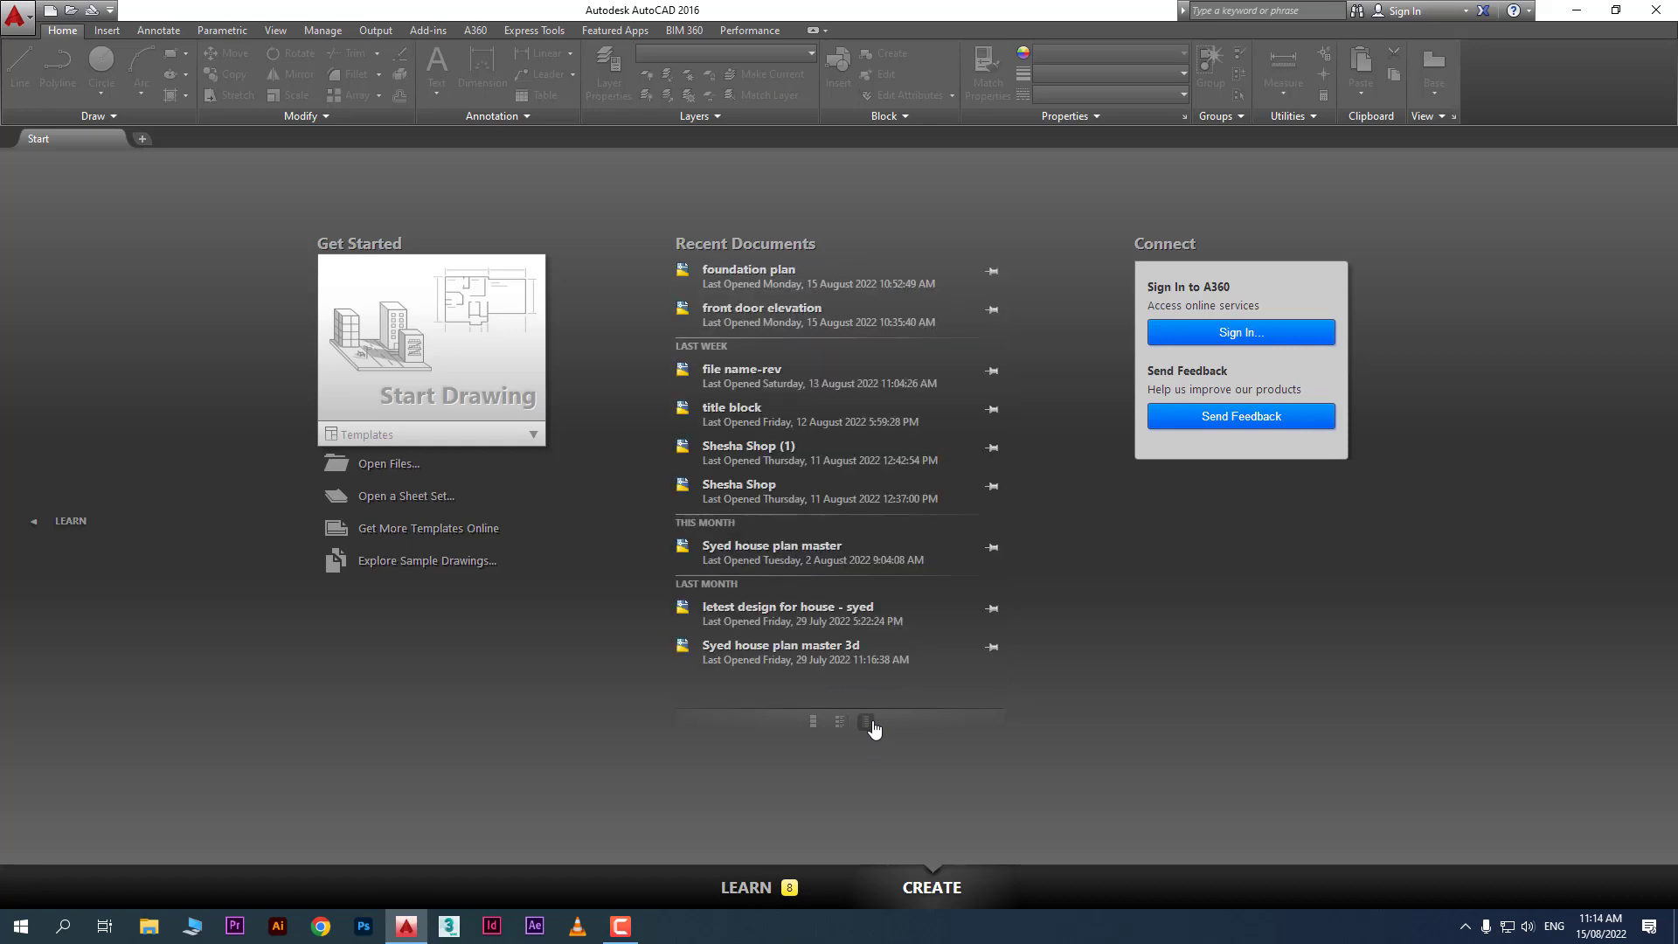
click(813, 726)
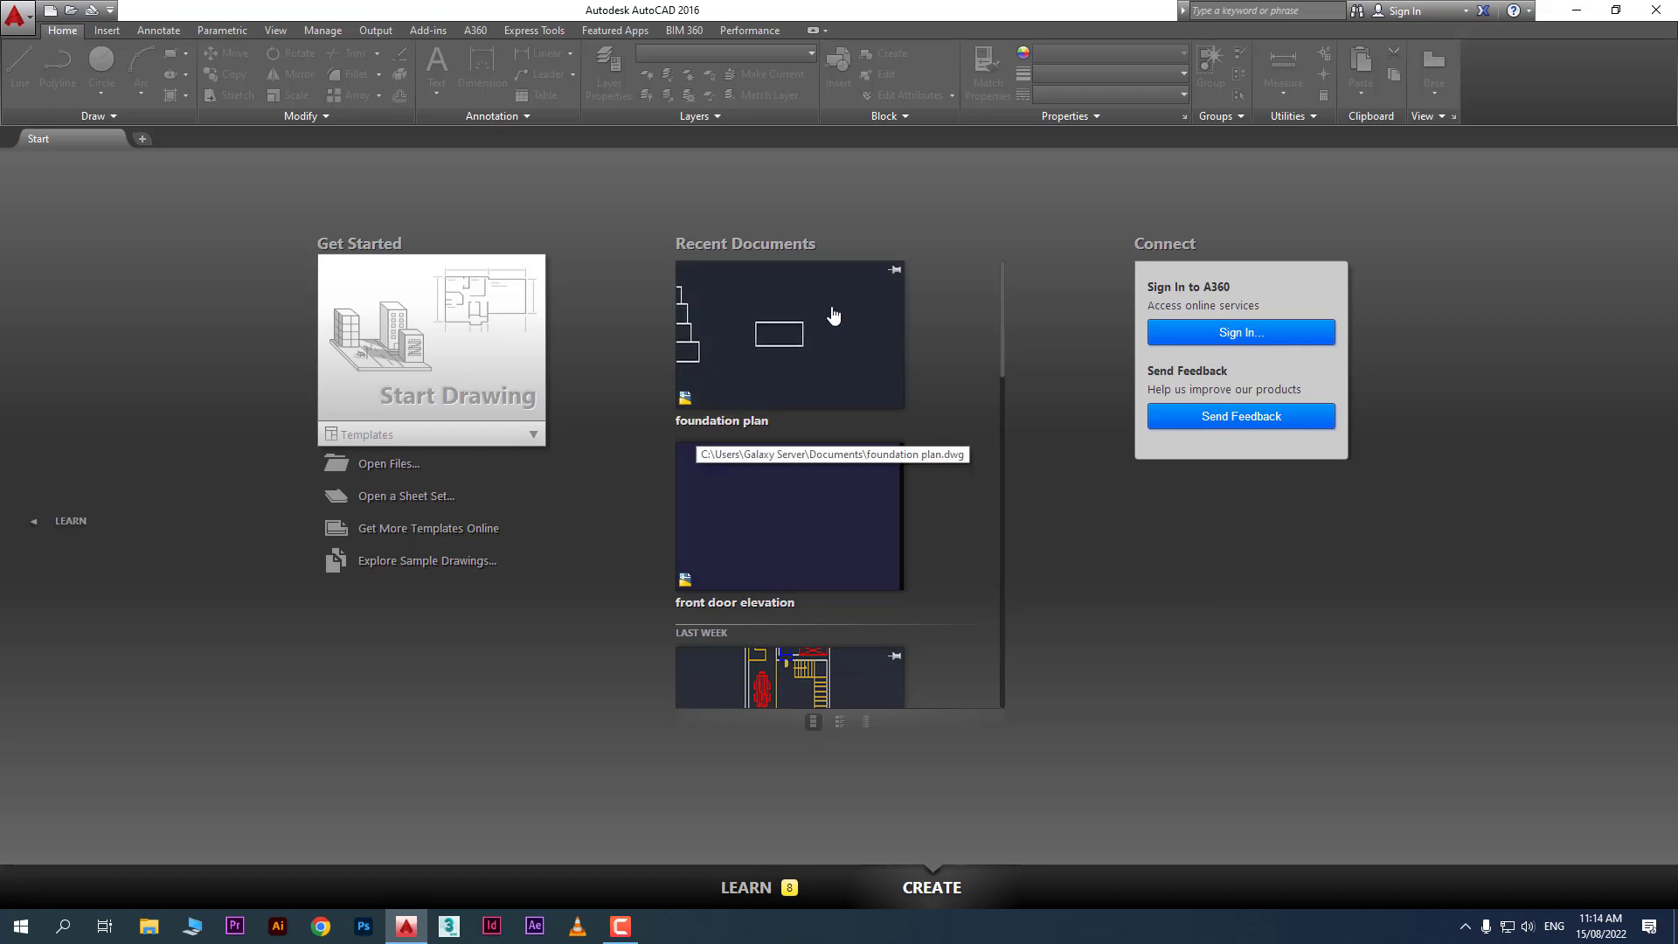
scroll(862, 367, down, 10)
scroll(858, 345, down, 5)
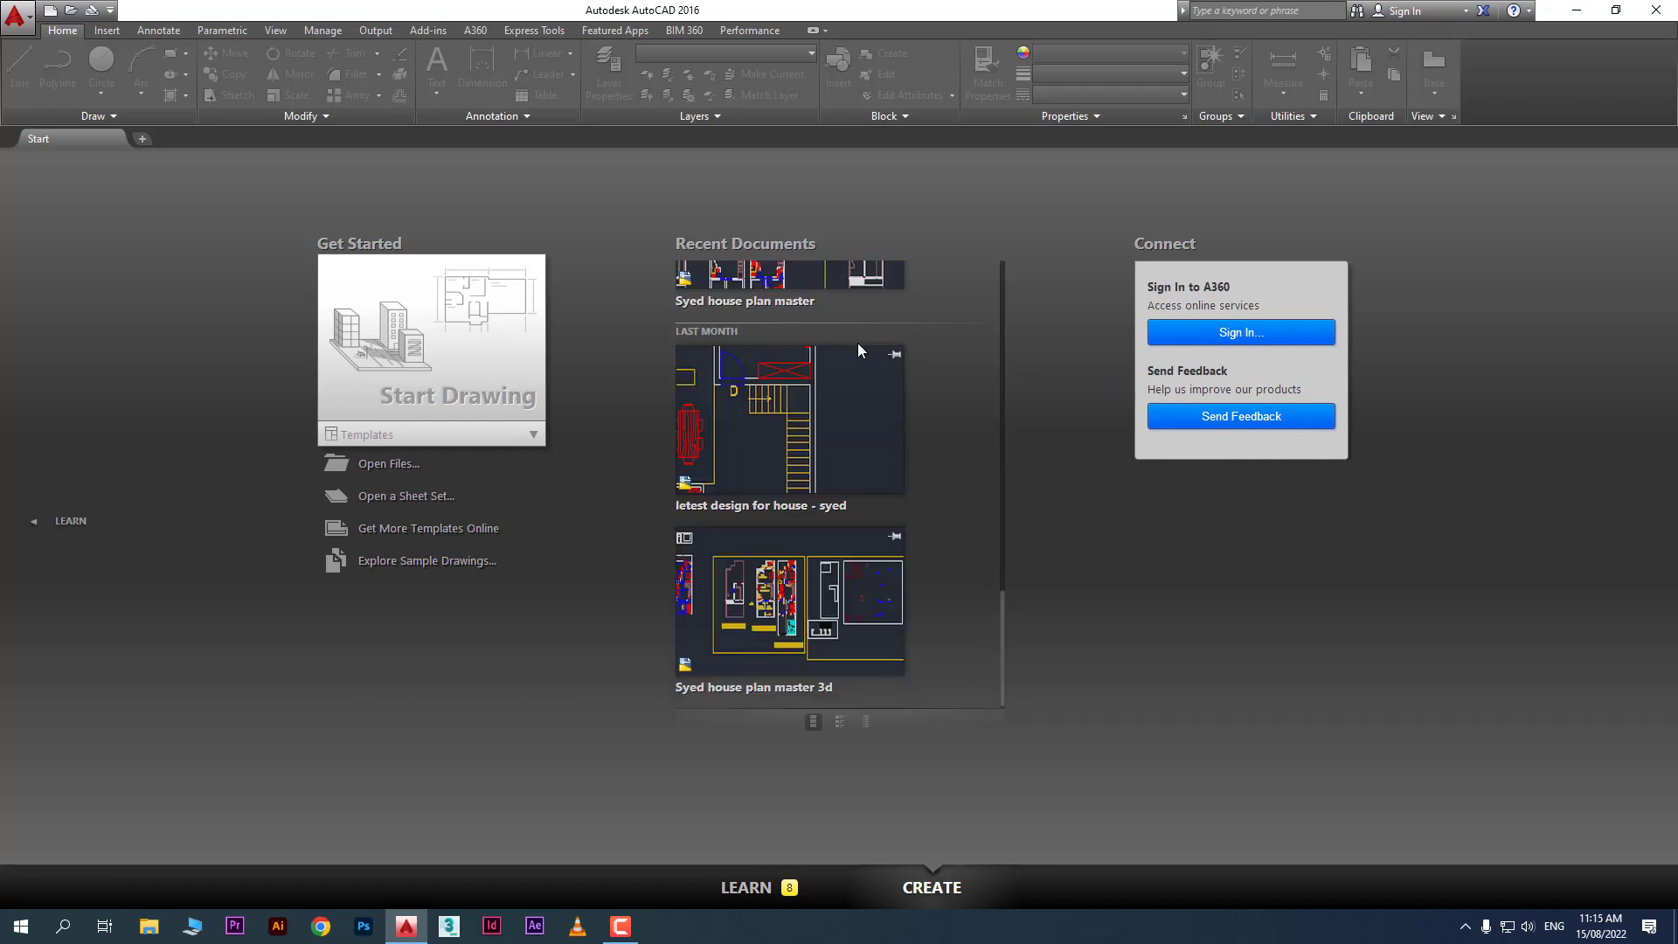
scroll(858, 346, up, 10)
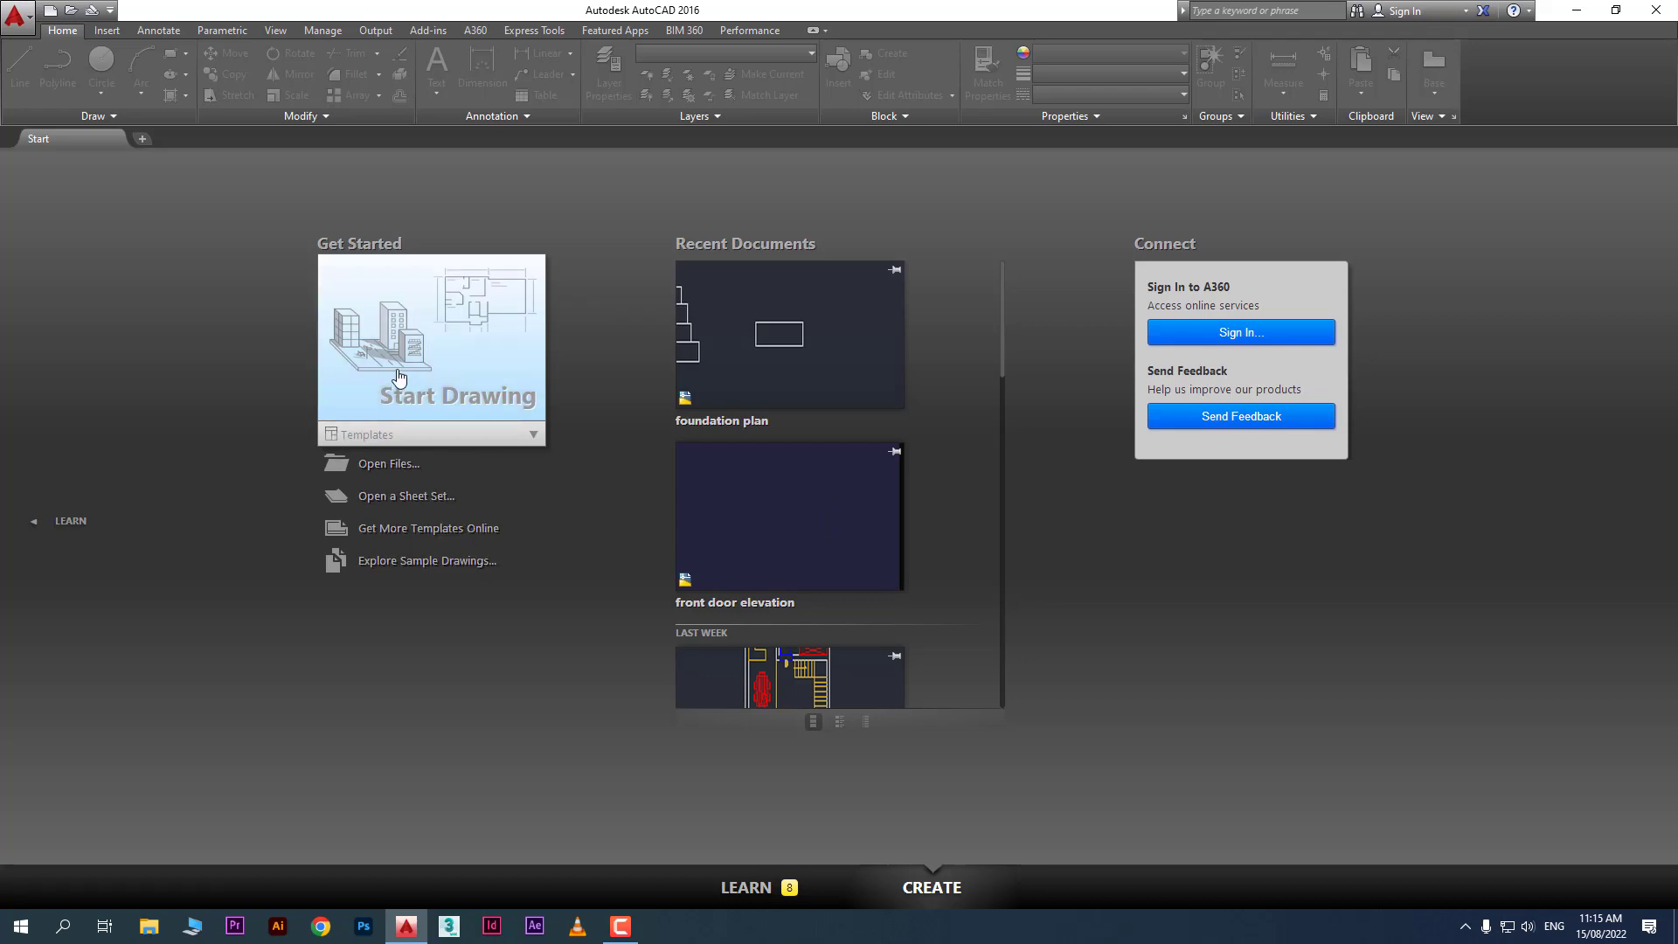
Start a new blank drawing from the Start page, then return to the Start page
click(427, 312)
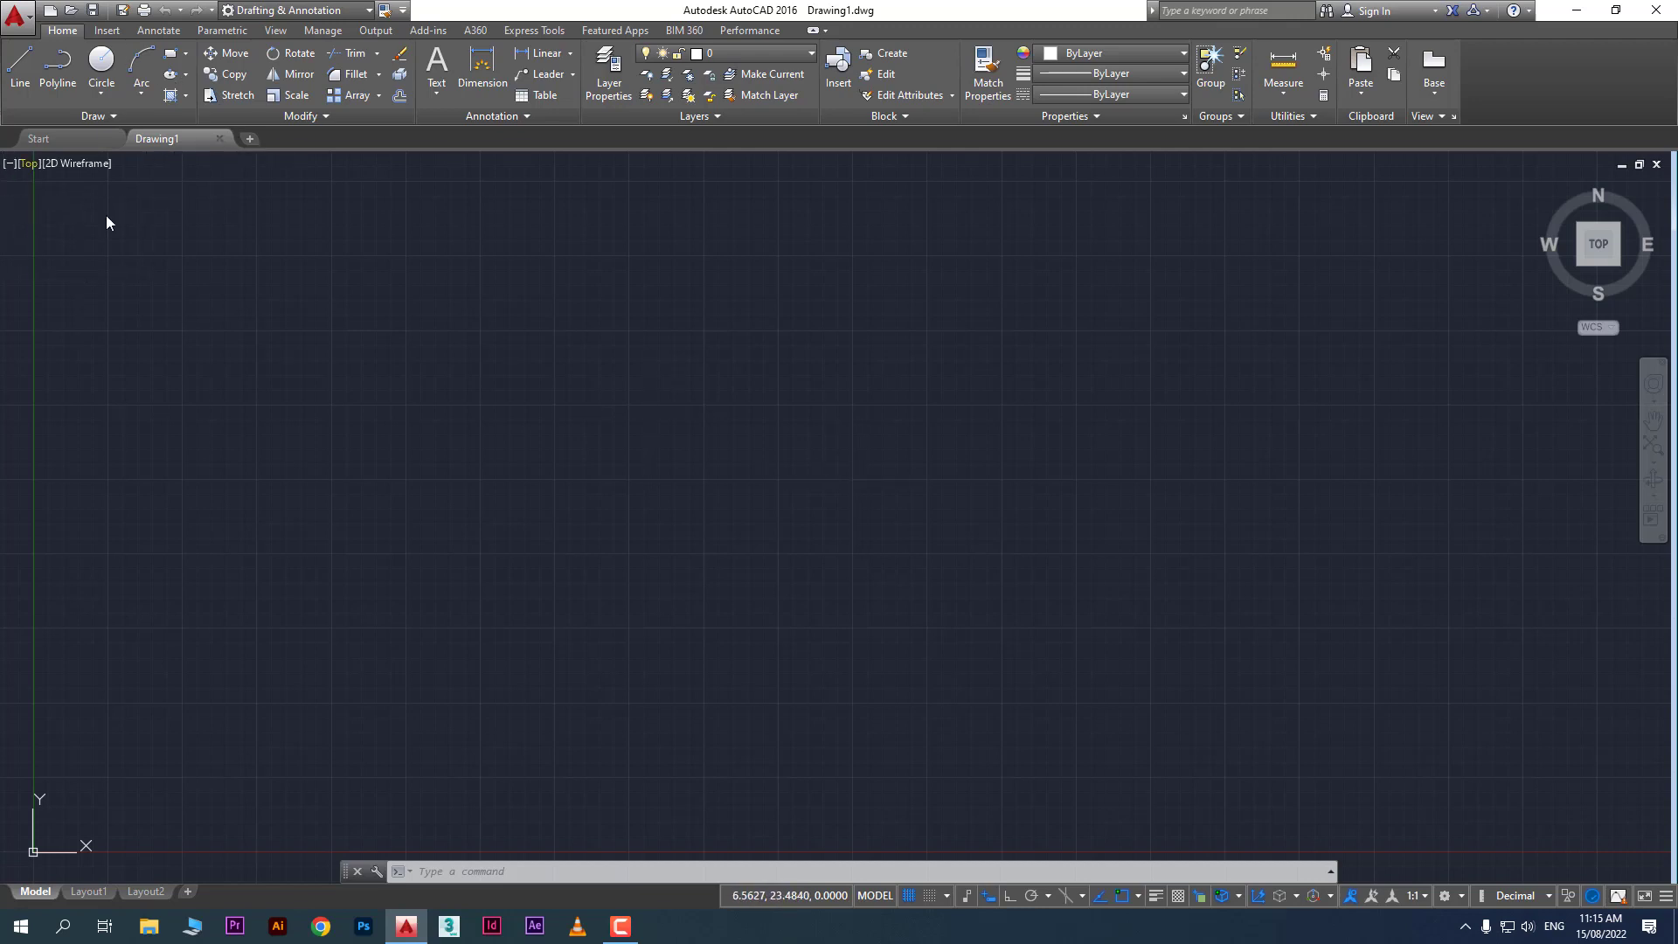
click(67, 136)
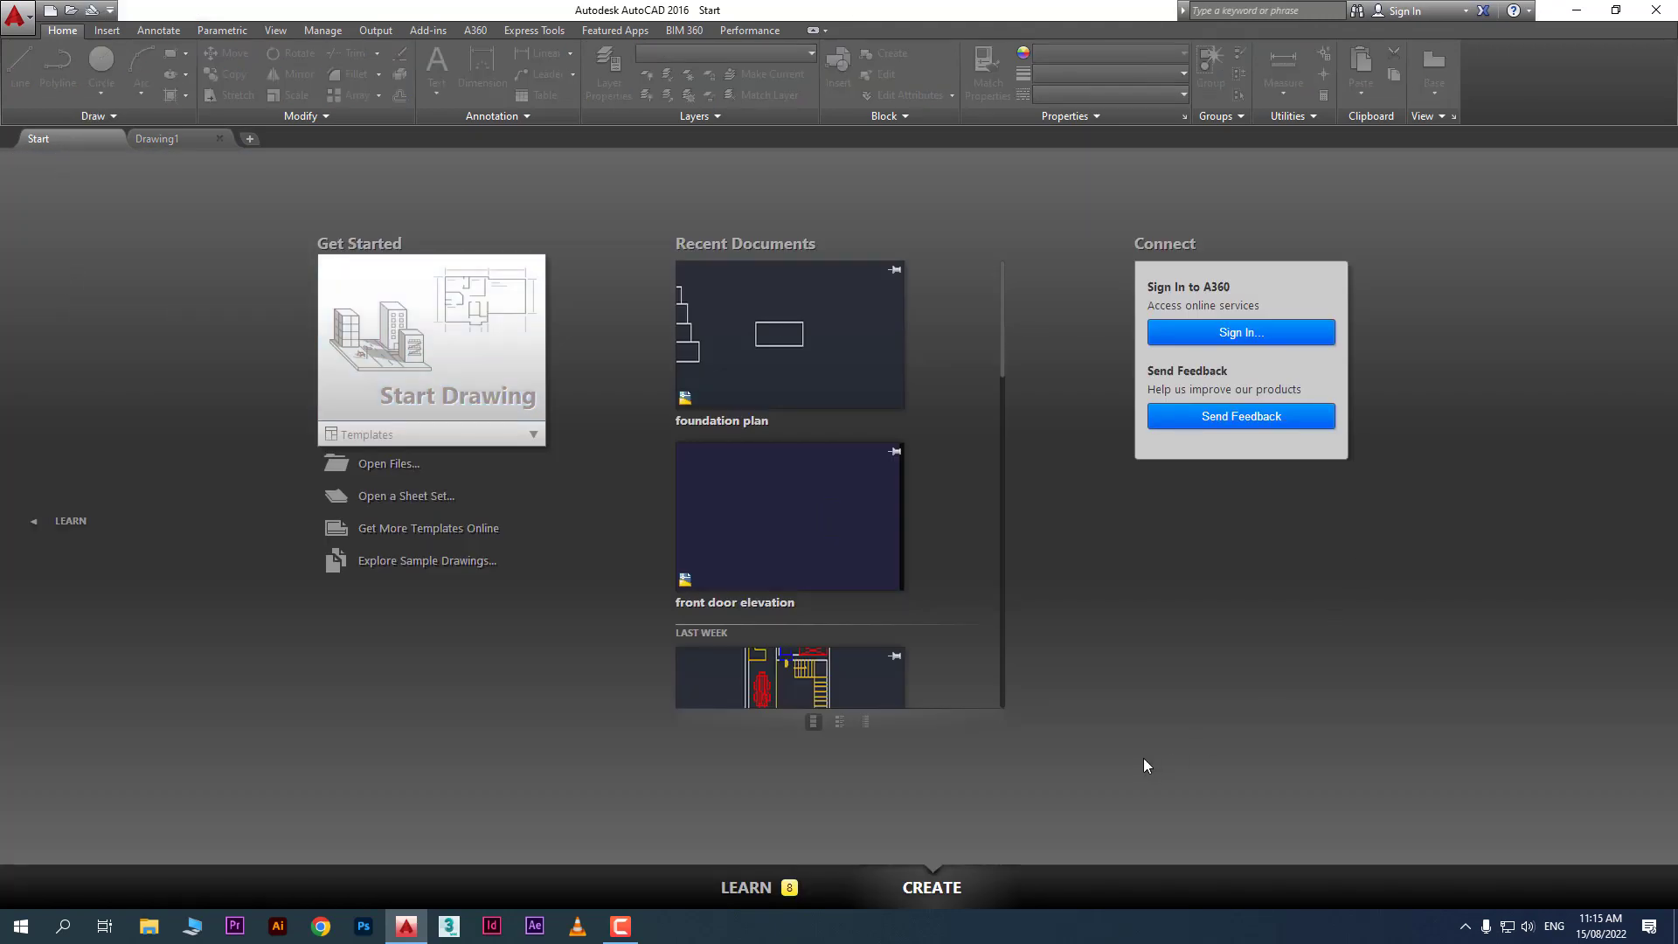
Show the recent documents as a text-only list and check the Open Files dialog without opening a file
click(862, 722)
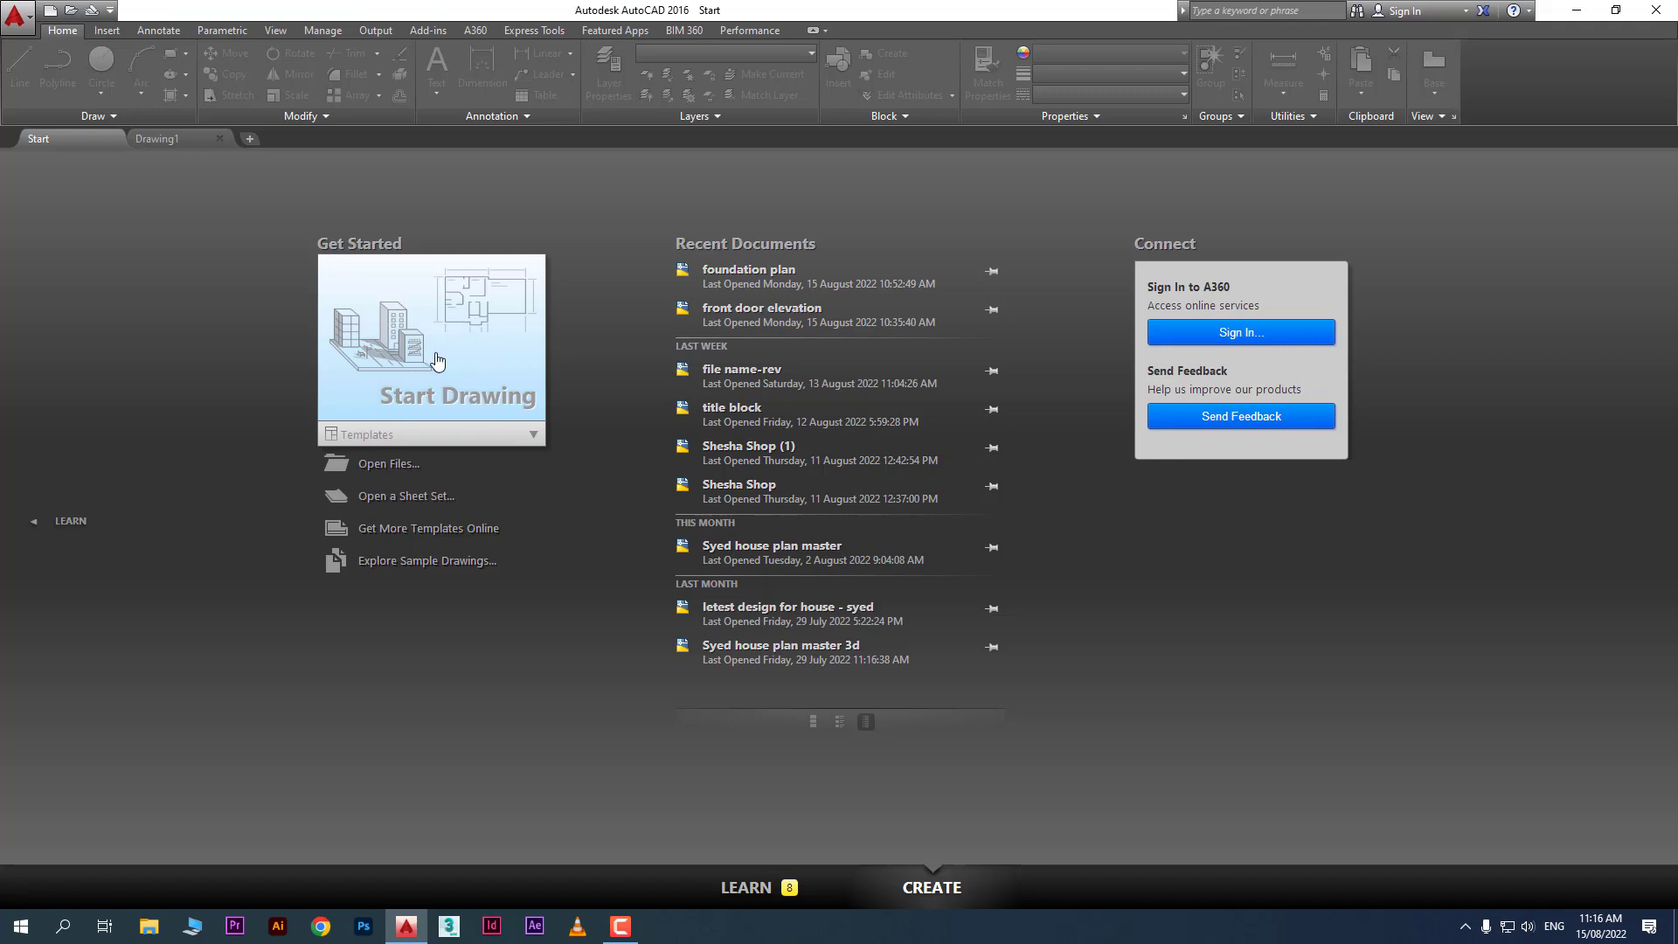
click(404, 465)
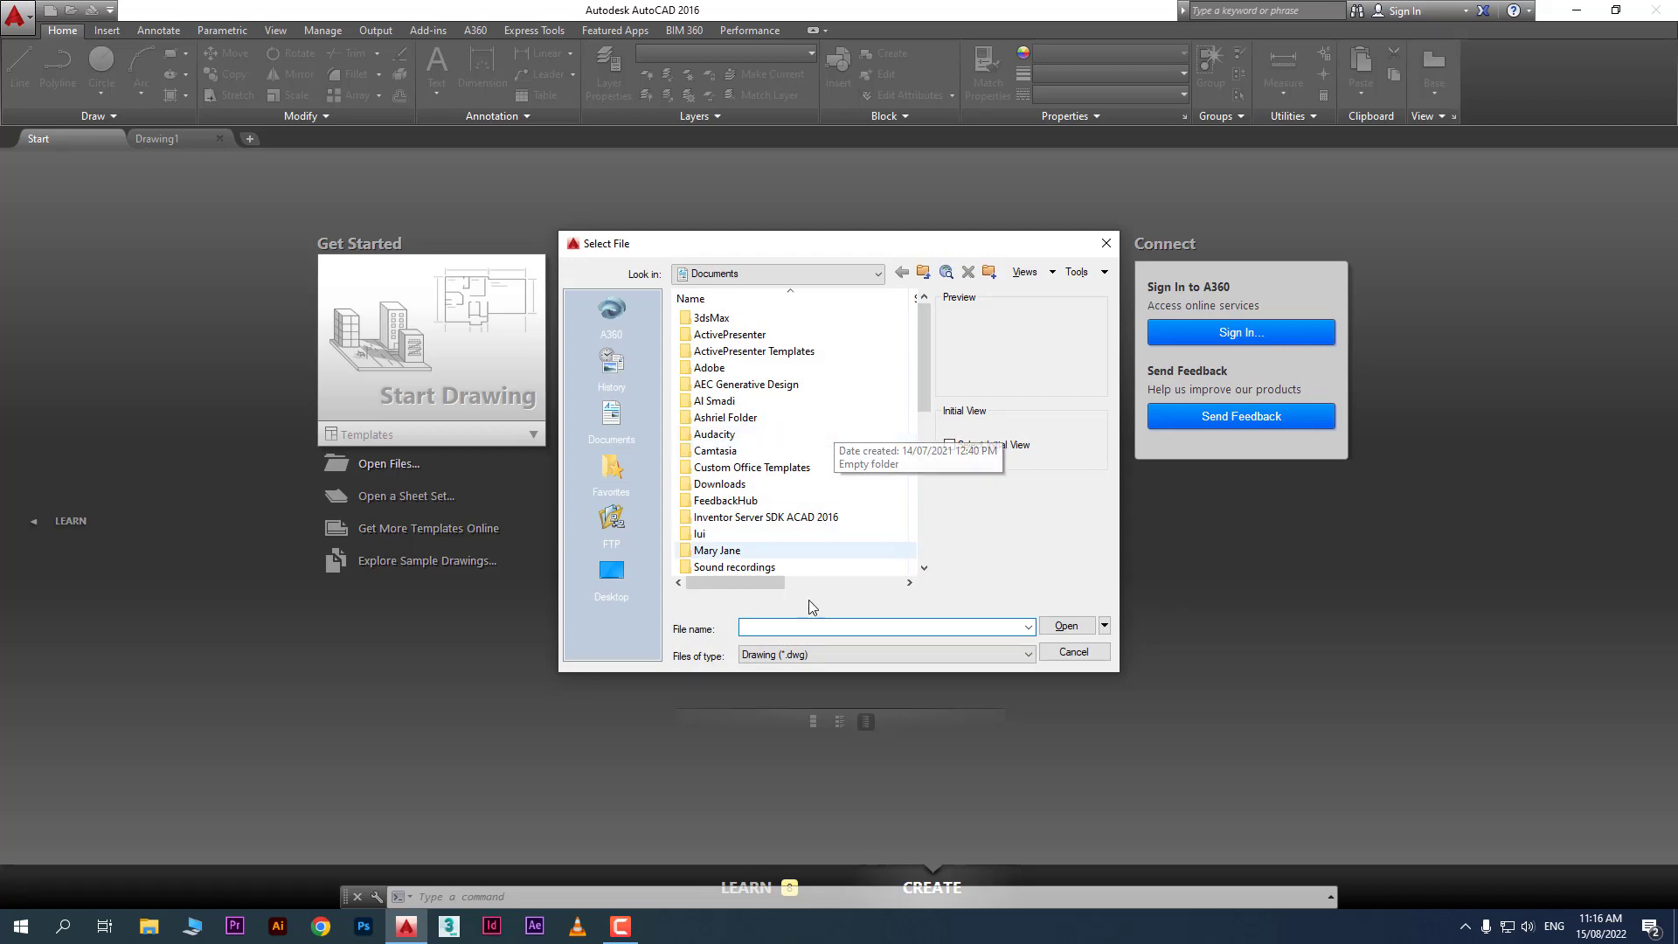
click(1074, 652)
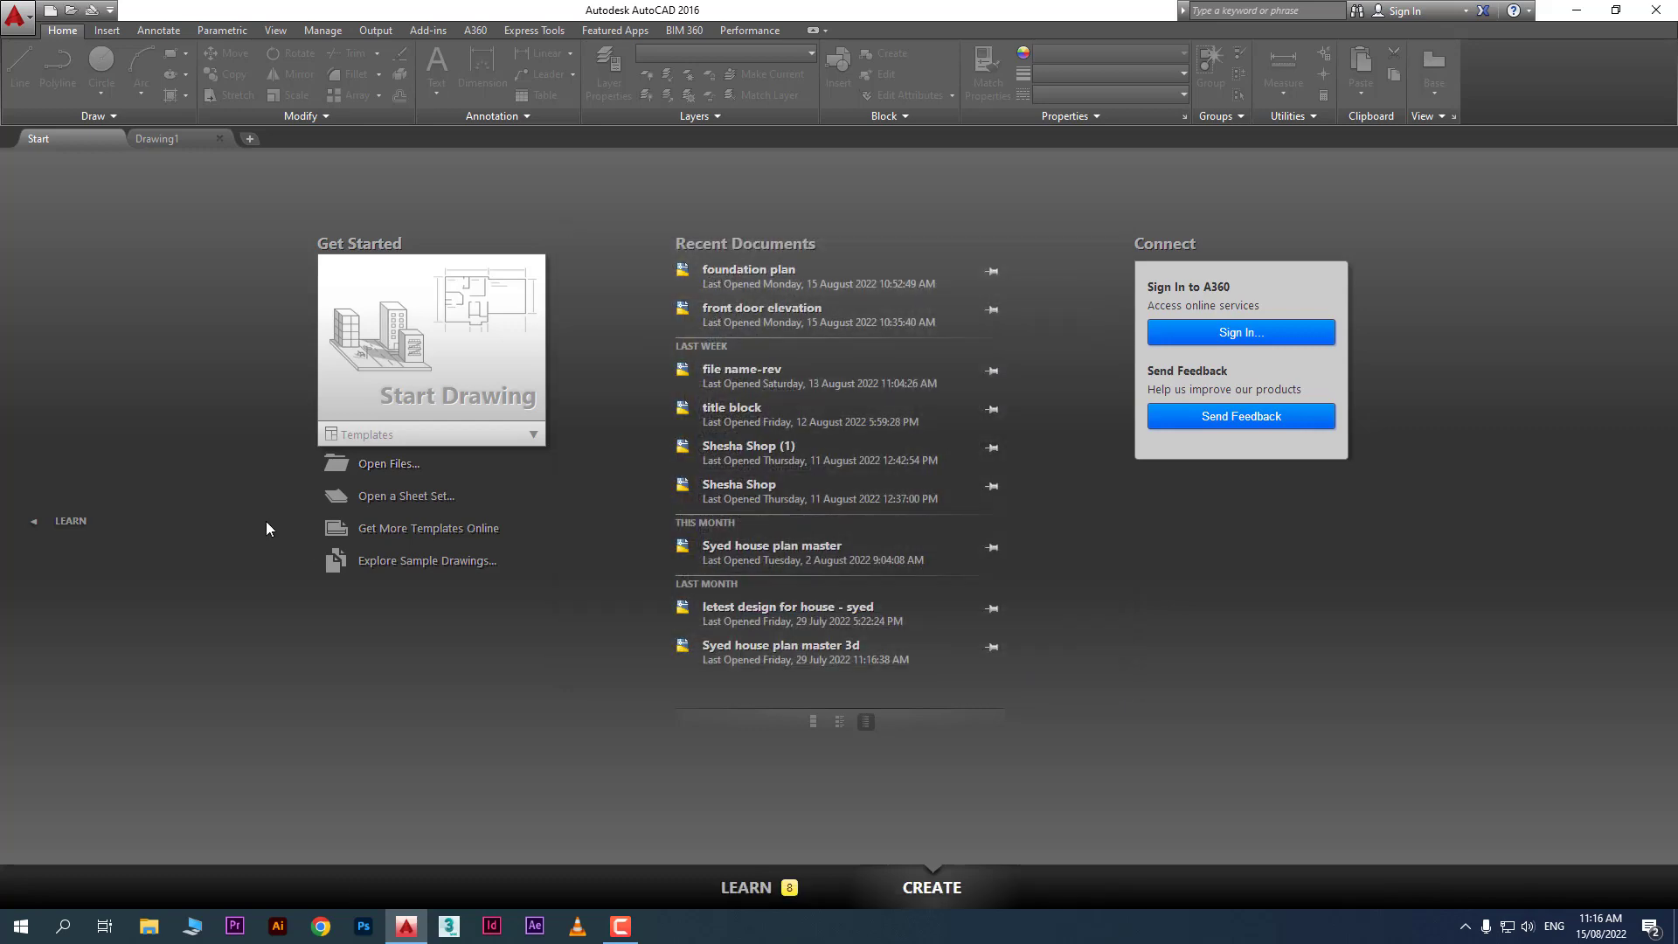
Look over the Learn page with its getting started videos, then return to the Create page
click(43, 524)
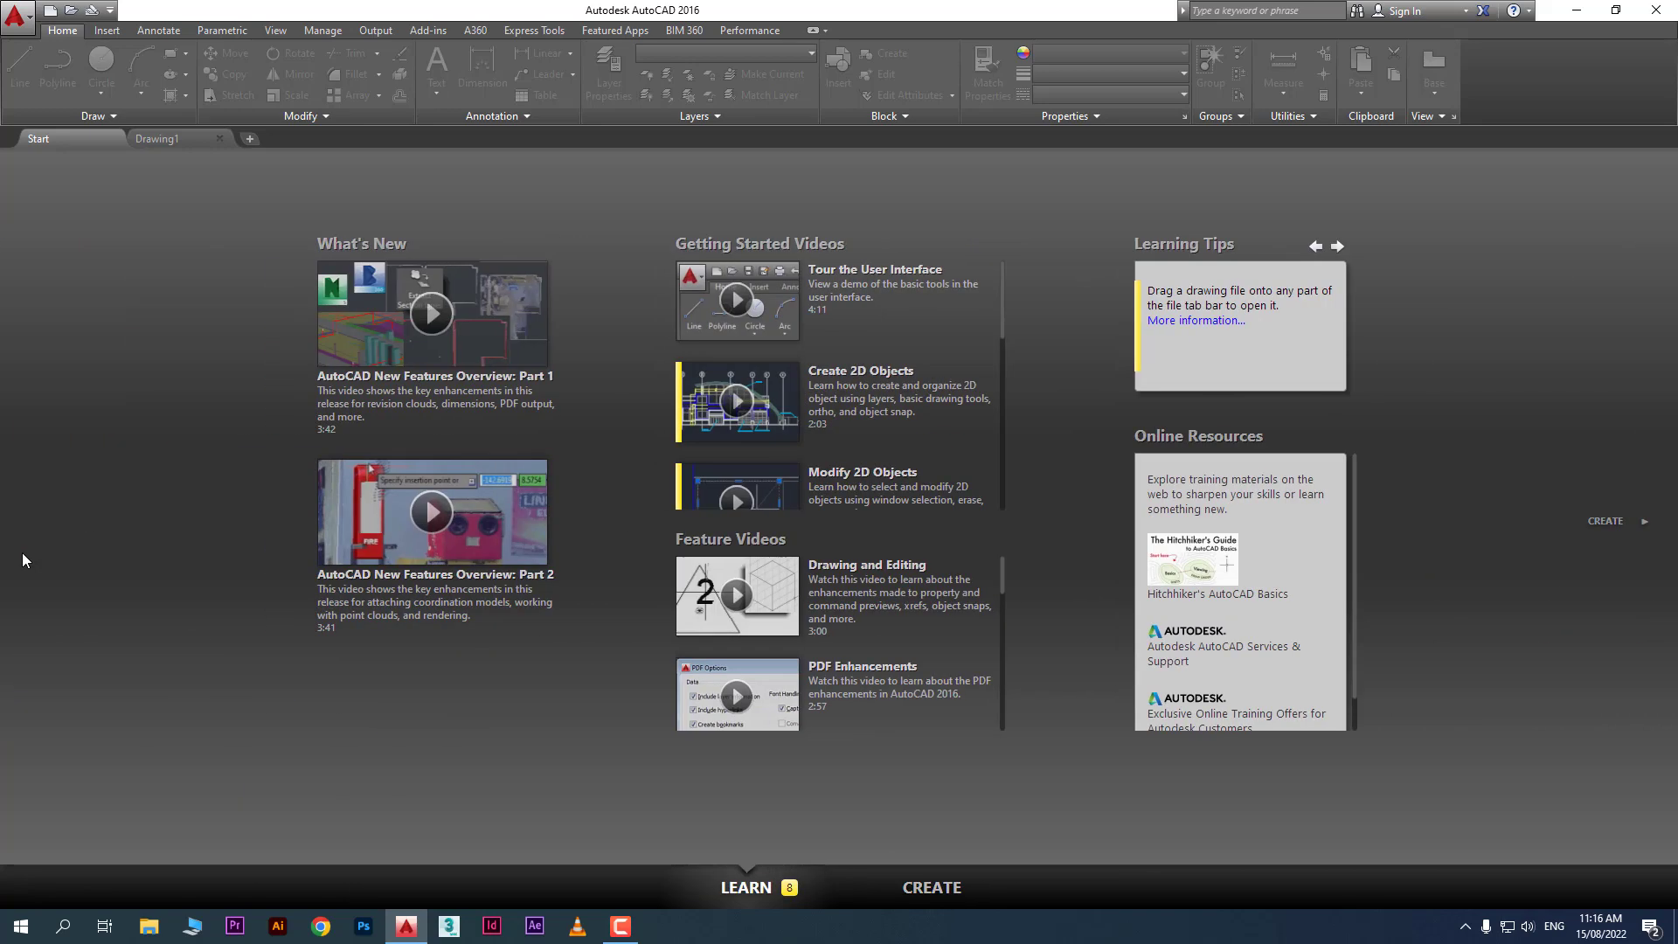
scroll(883, 400, down, 6)
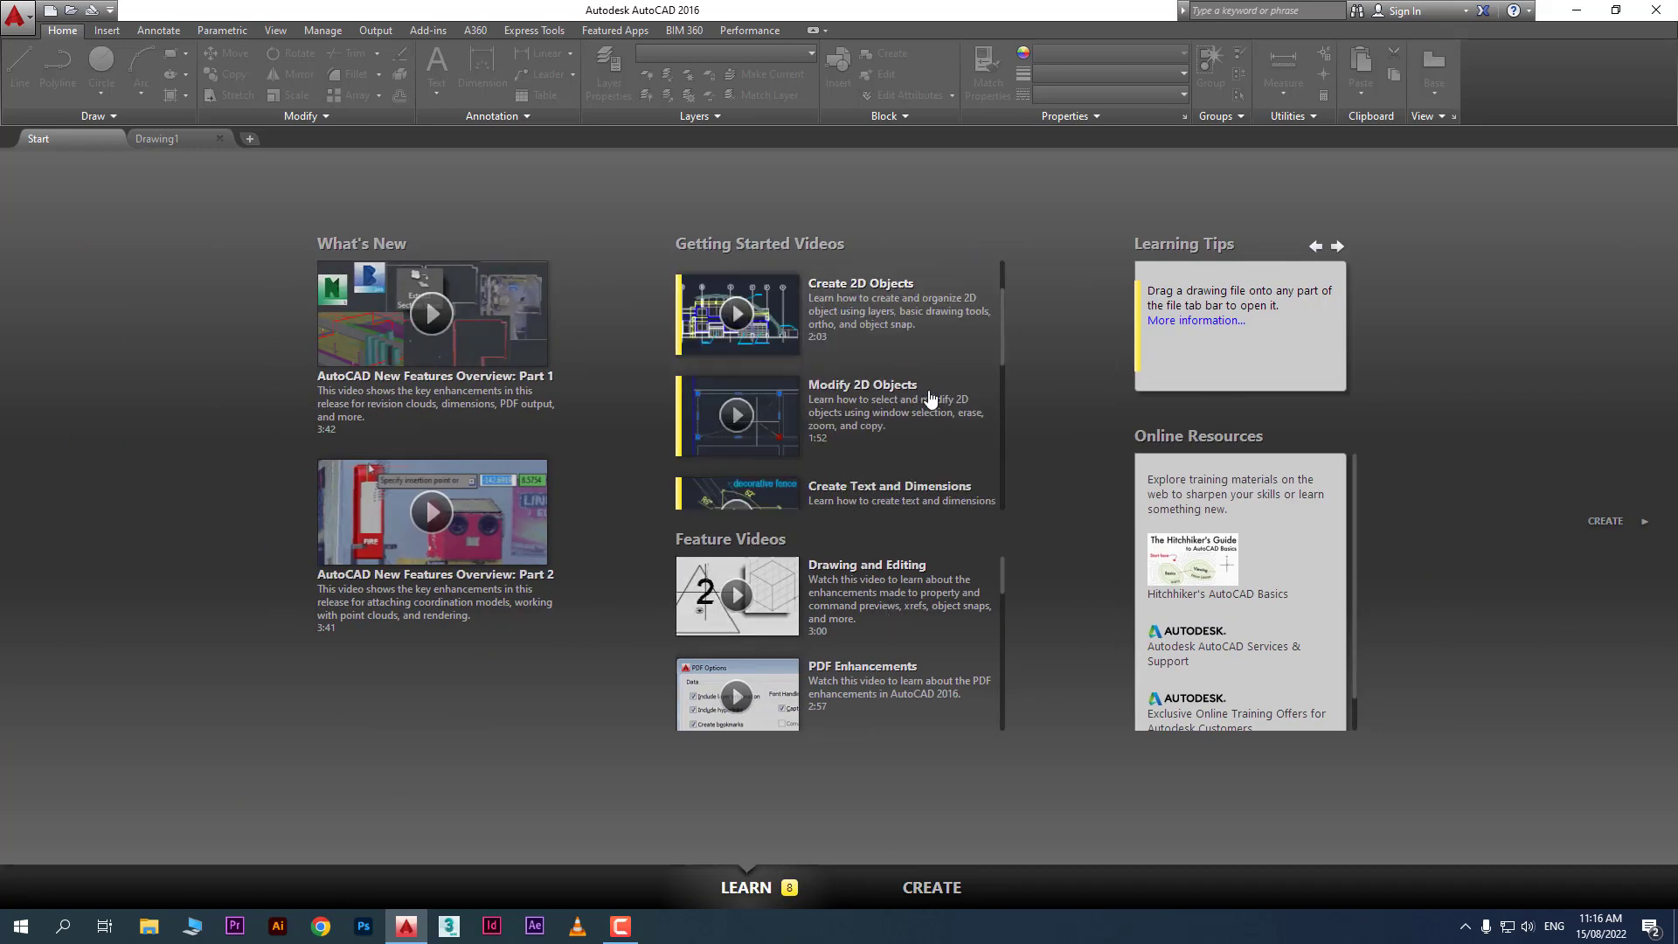
scroll(931, 400, up, 6)
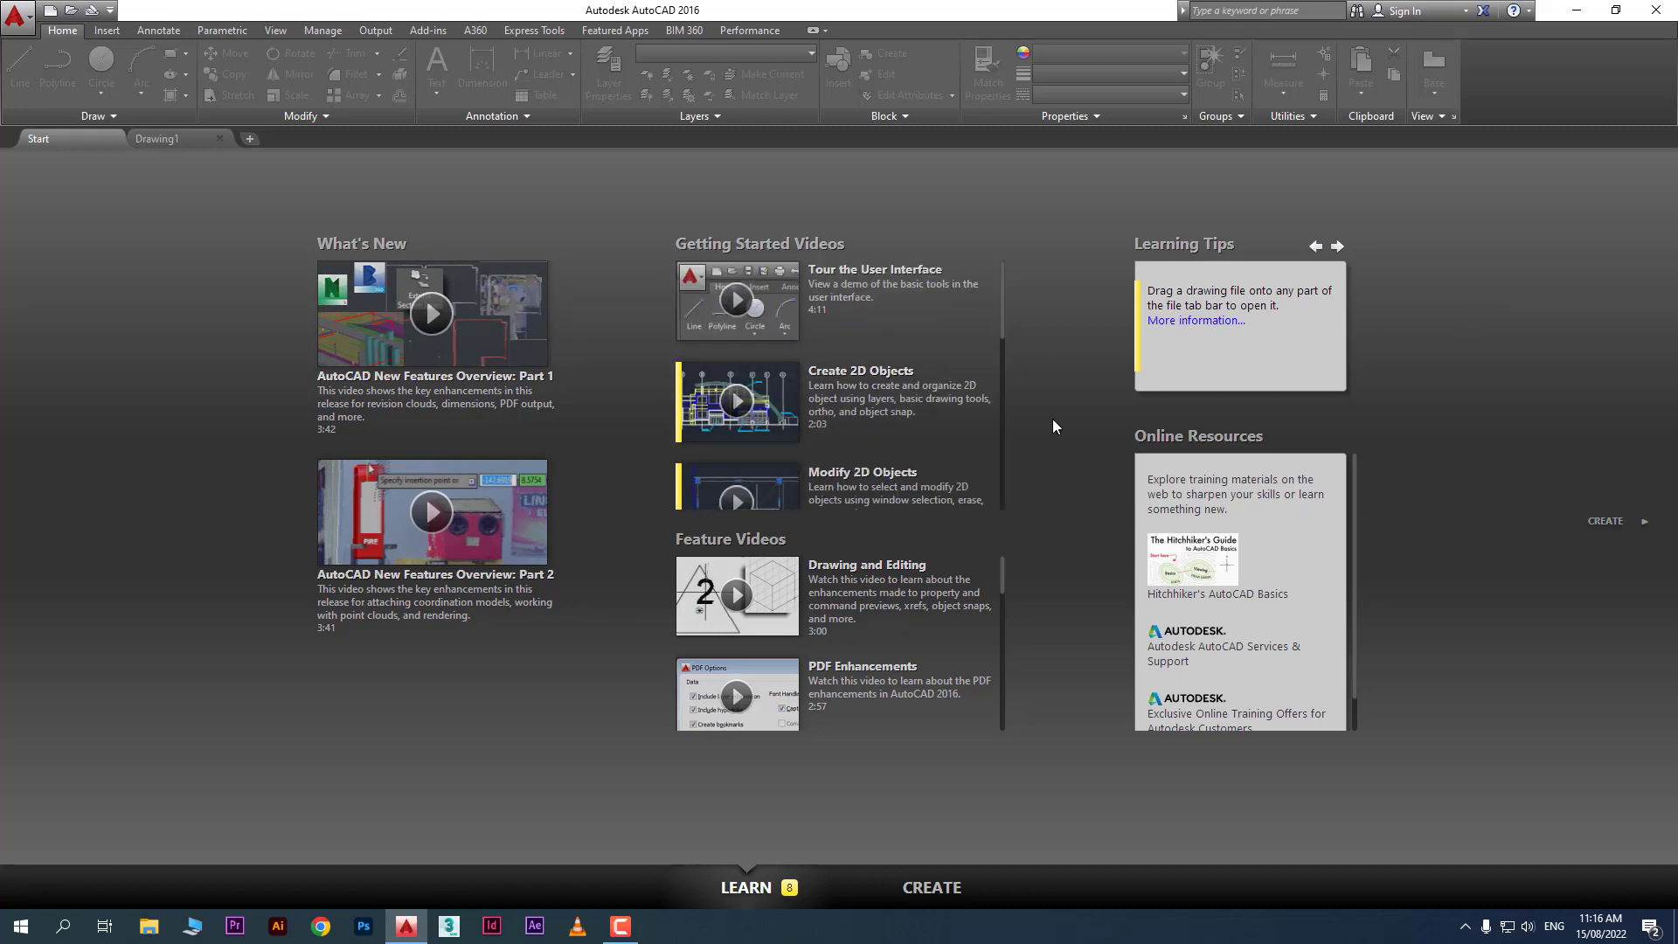
click(1627, 523)
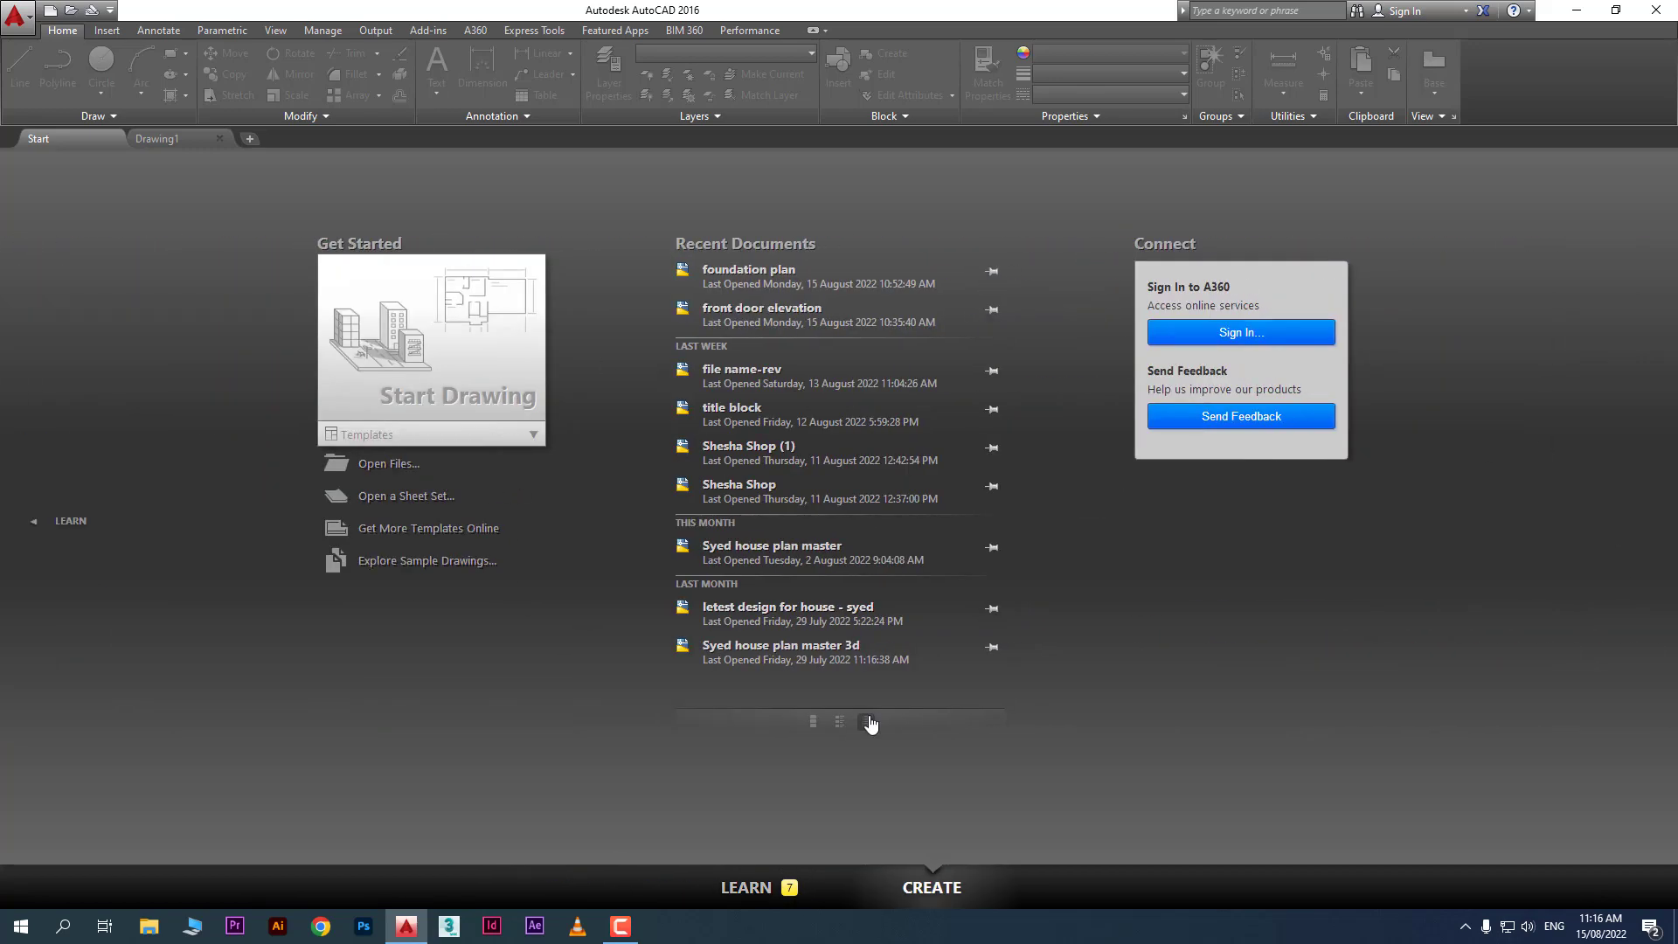
Show the recent documents as large thumbnails, view the available templates and start a second blank drawing
click(812, 722)
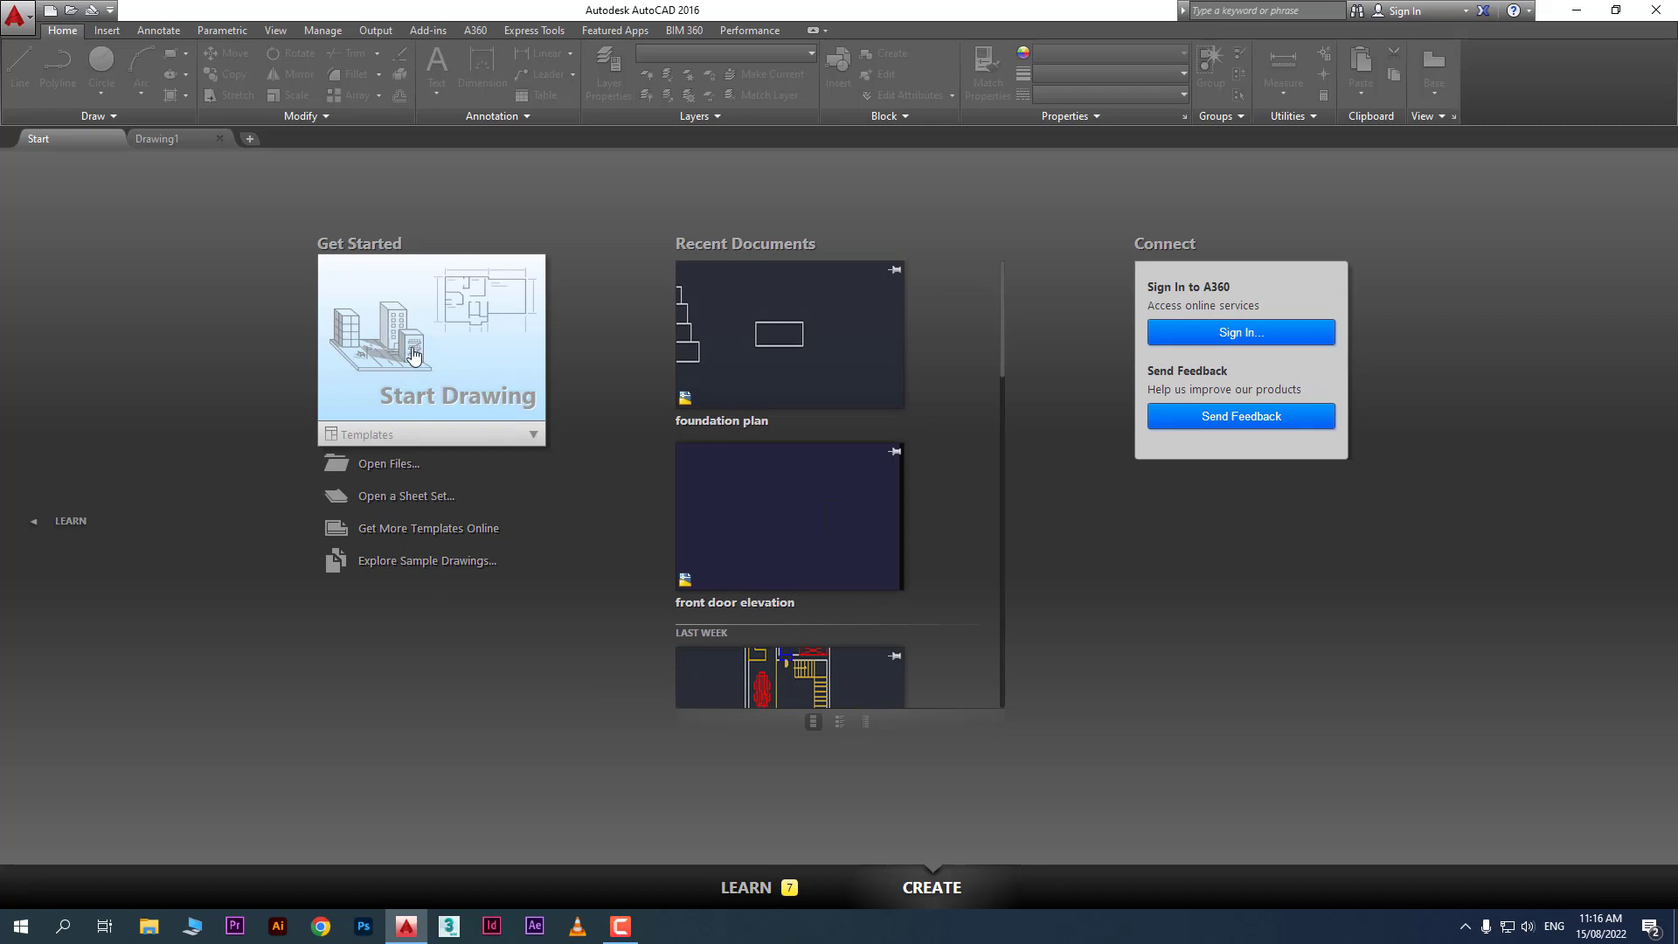
click(489, 435)
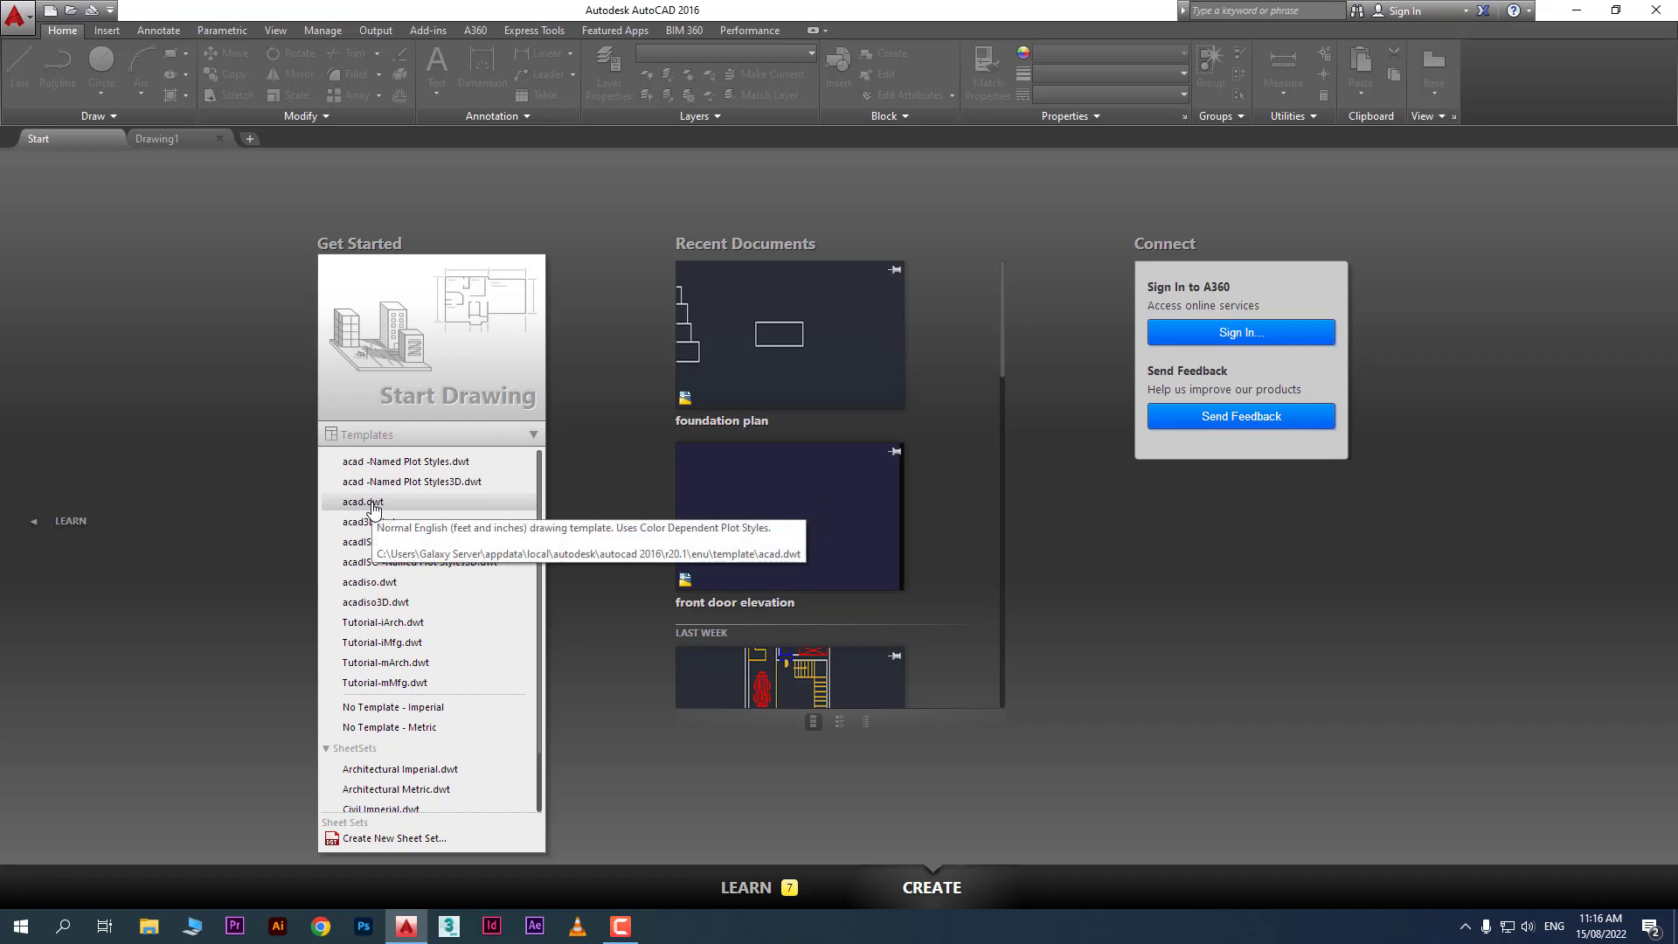
click(391, 316)
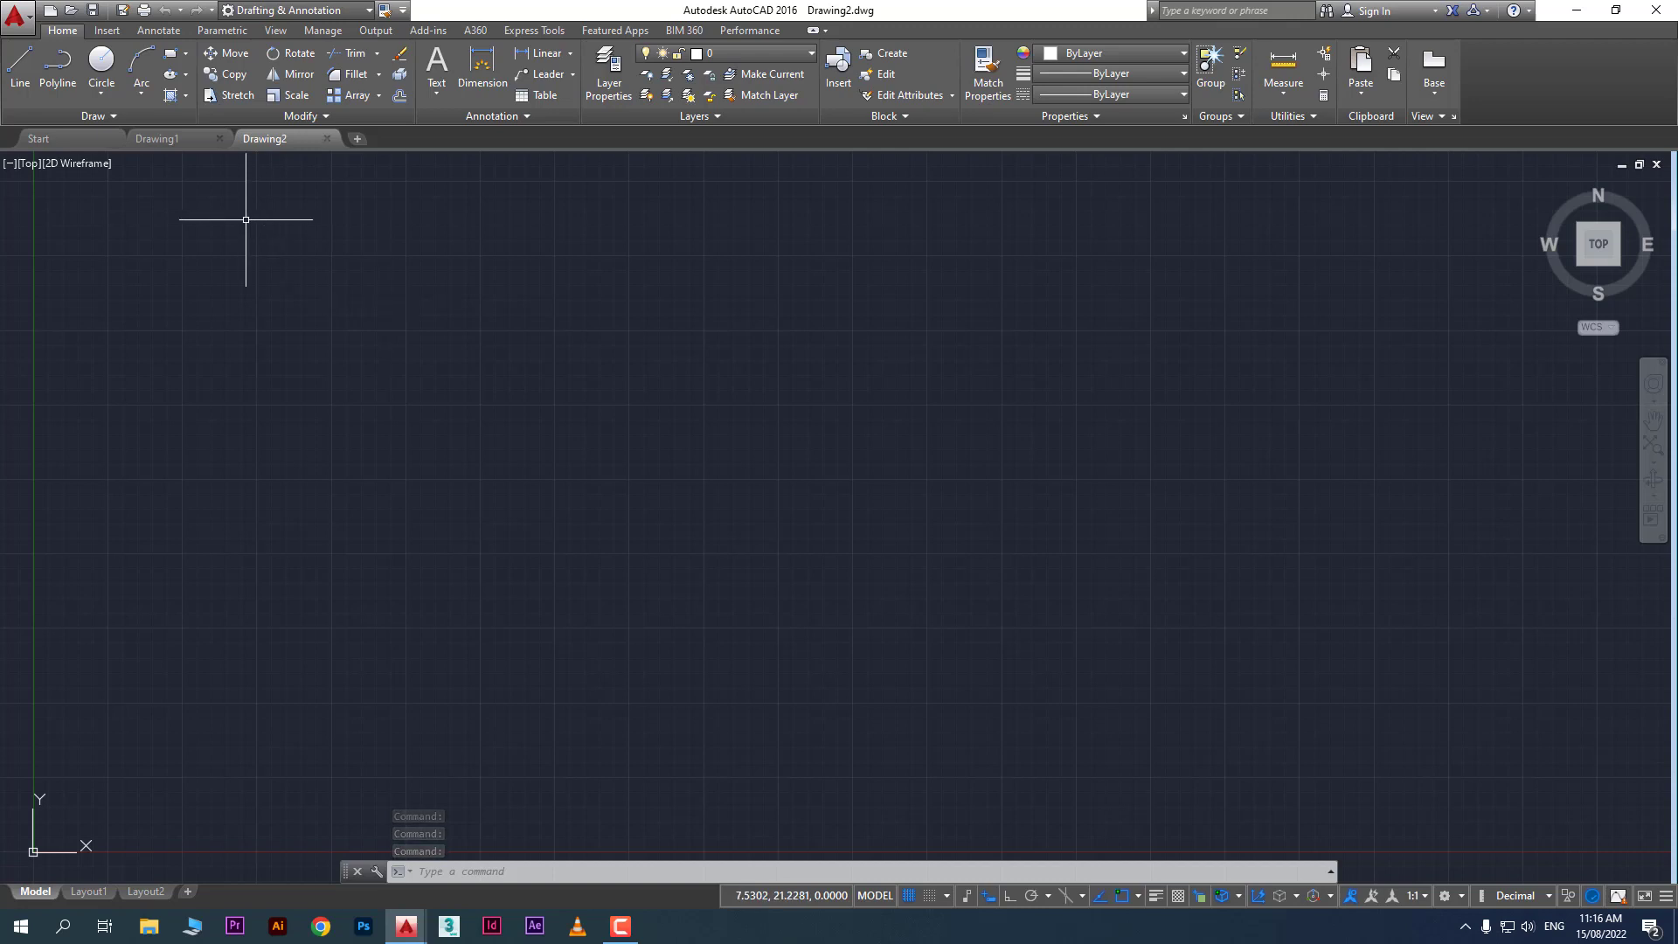
Switch to Drawing1, back to Drawing2 and then to the Start page
click(188, 138)
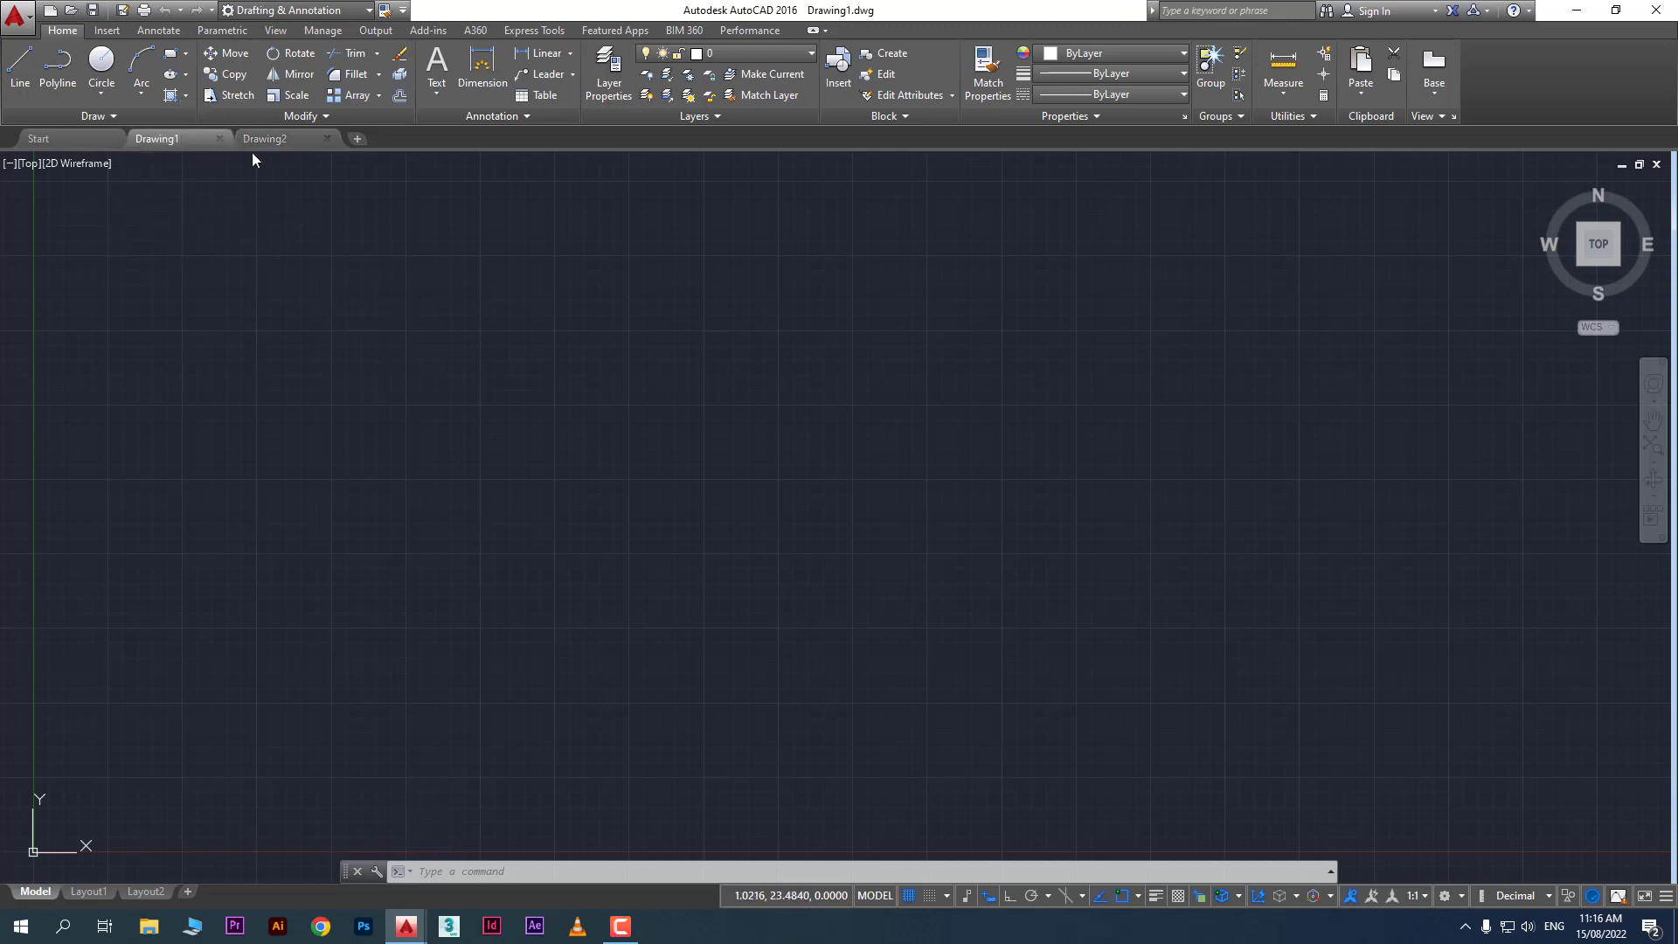
click(276, 140)
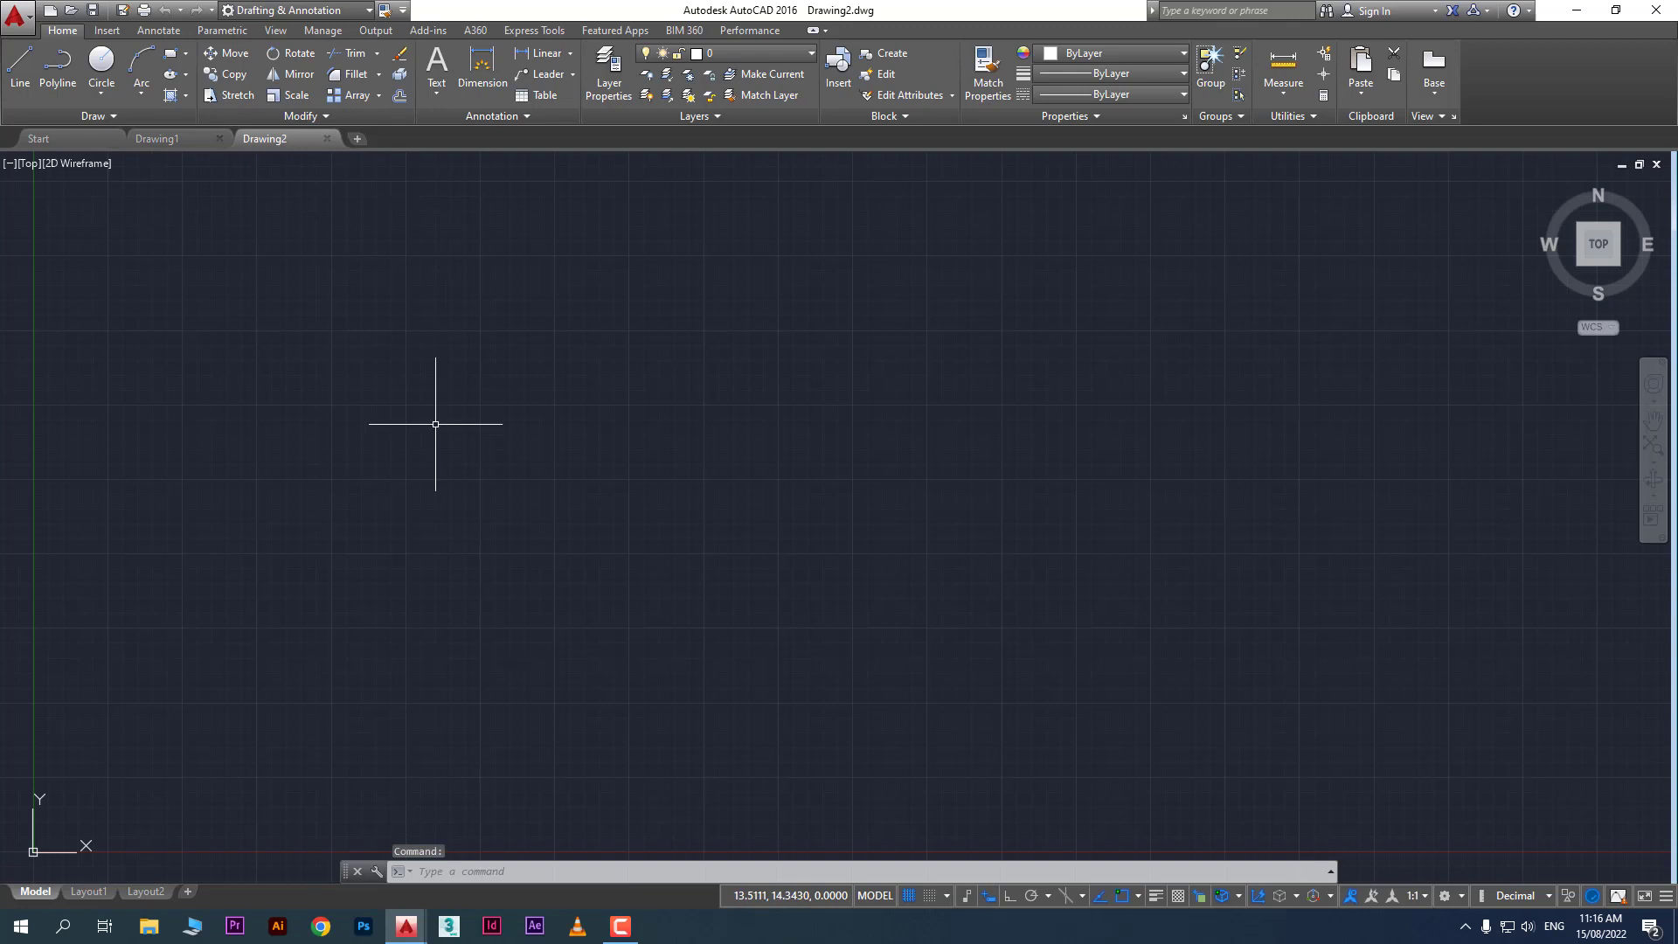
click(59, 136)
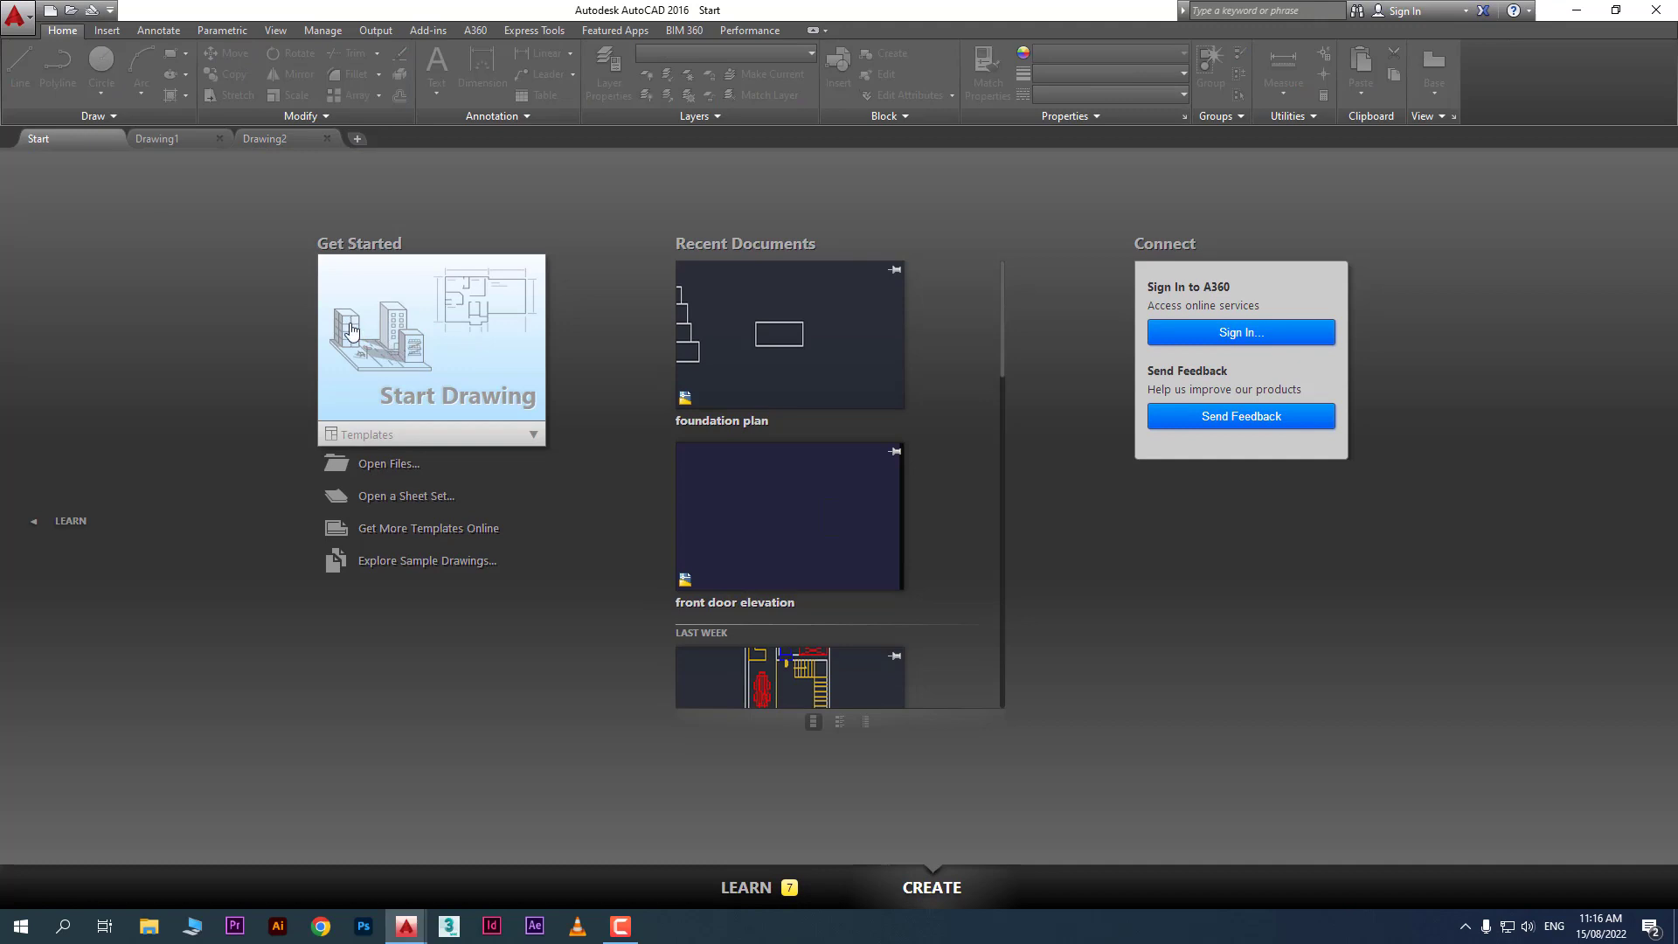
Create two more blank drawings and another one based on the acad template
click(441, 348)
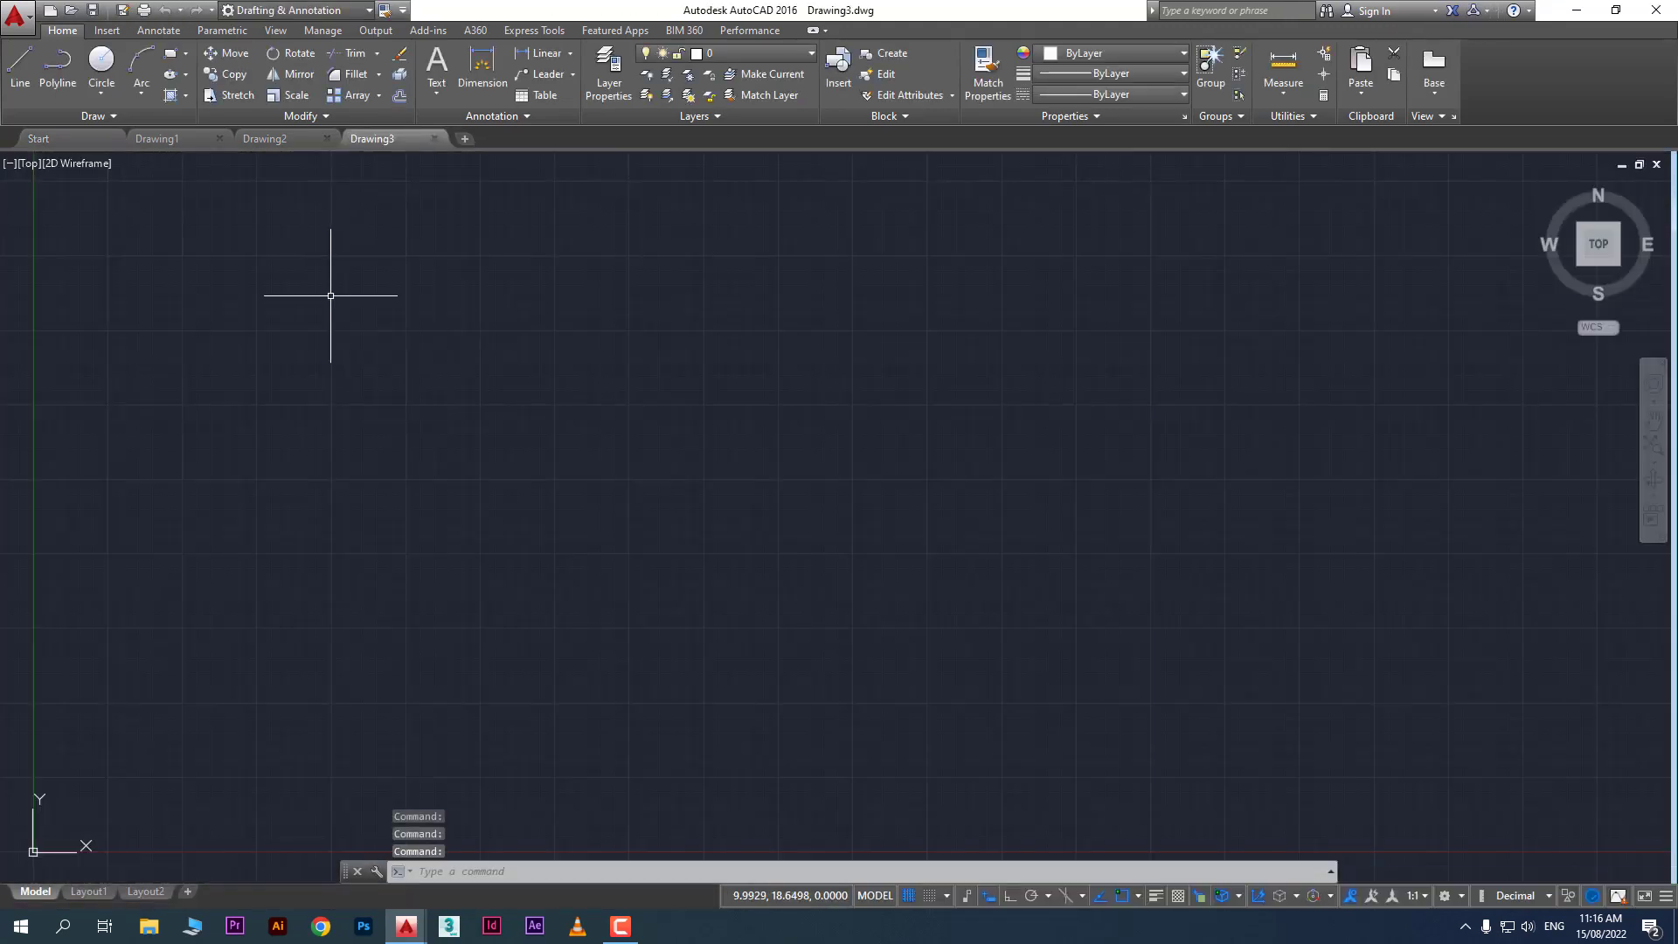
click(468, 145)
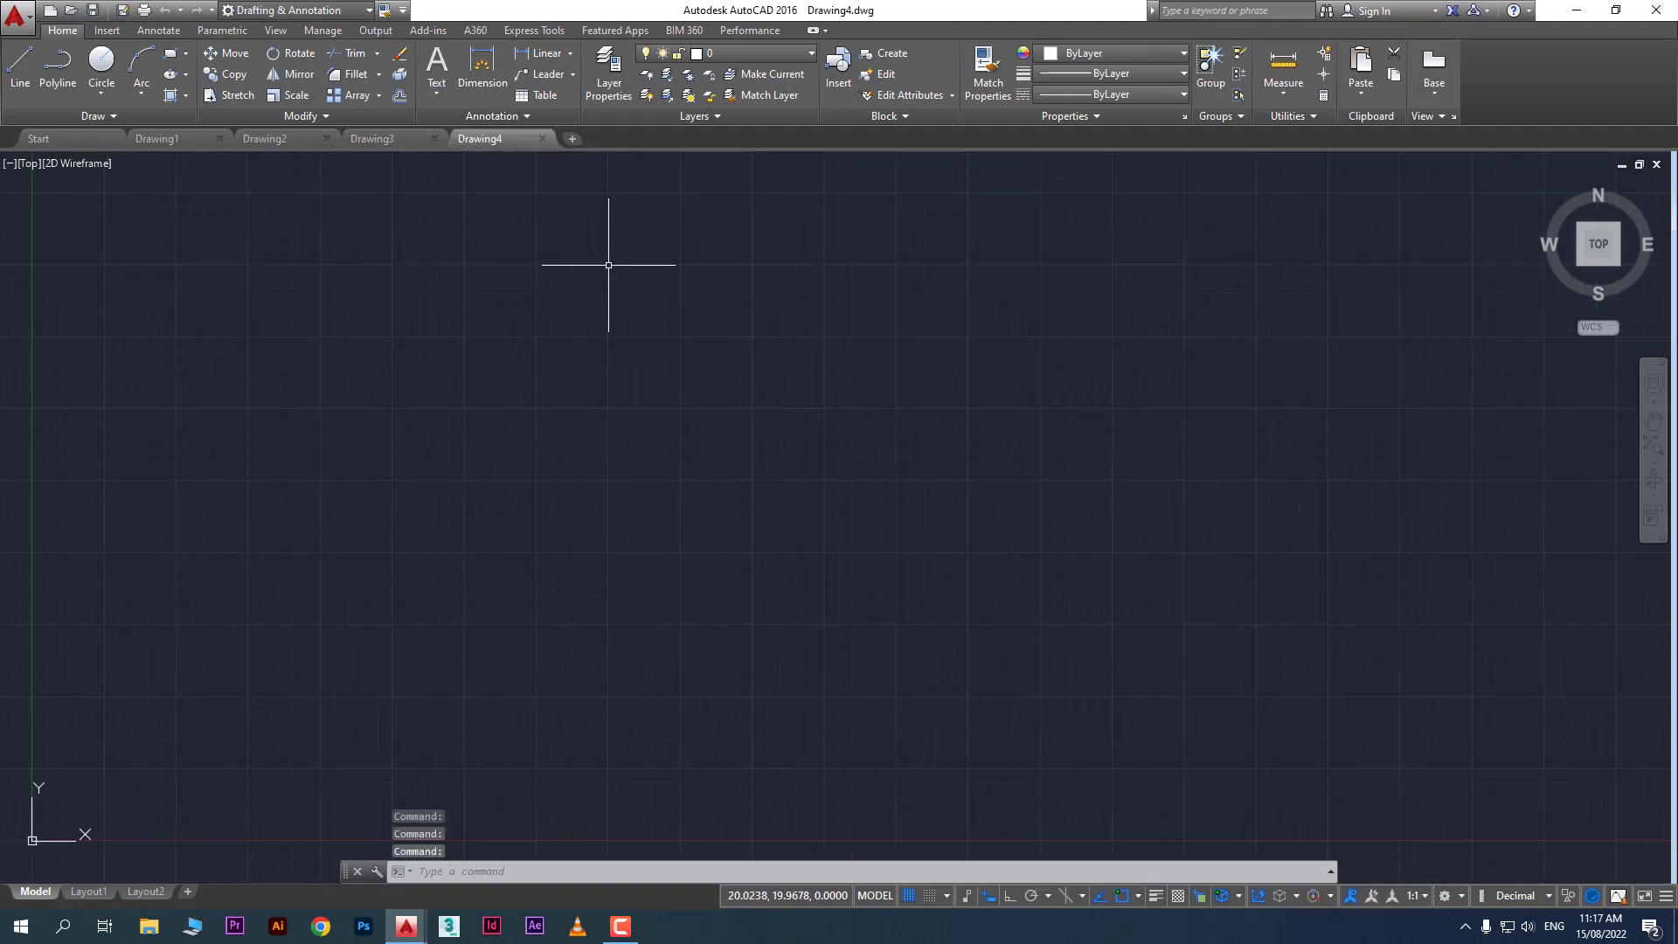
right_click(392, 147)
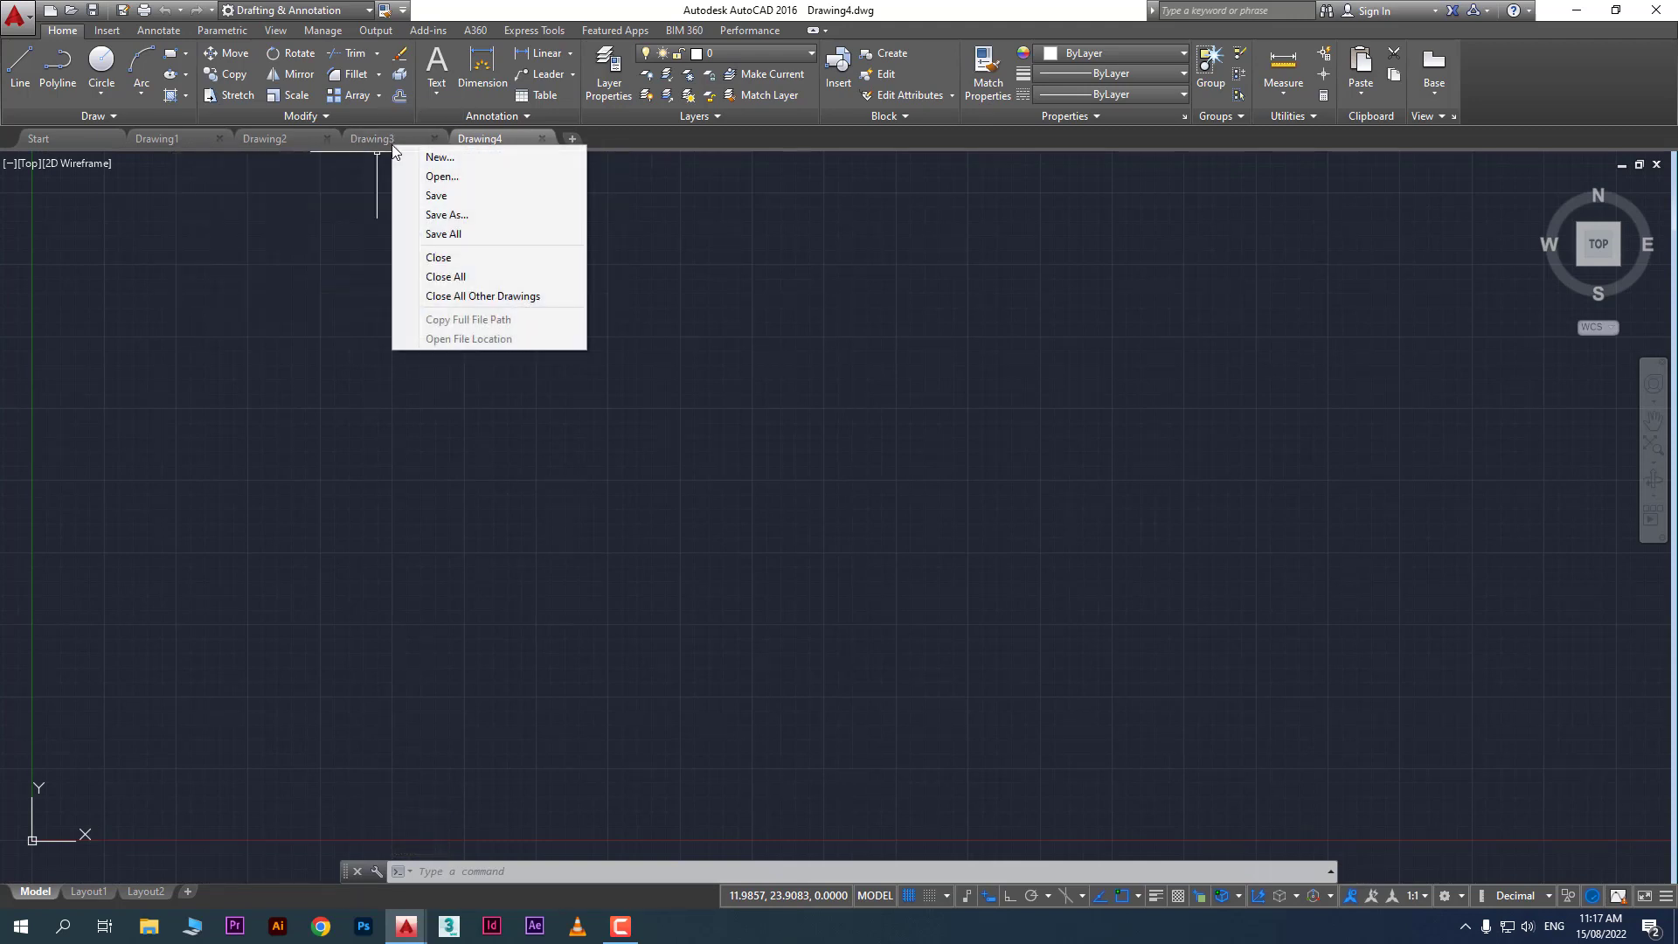
click(484, 161)
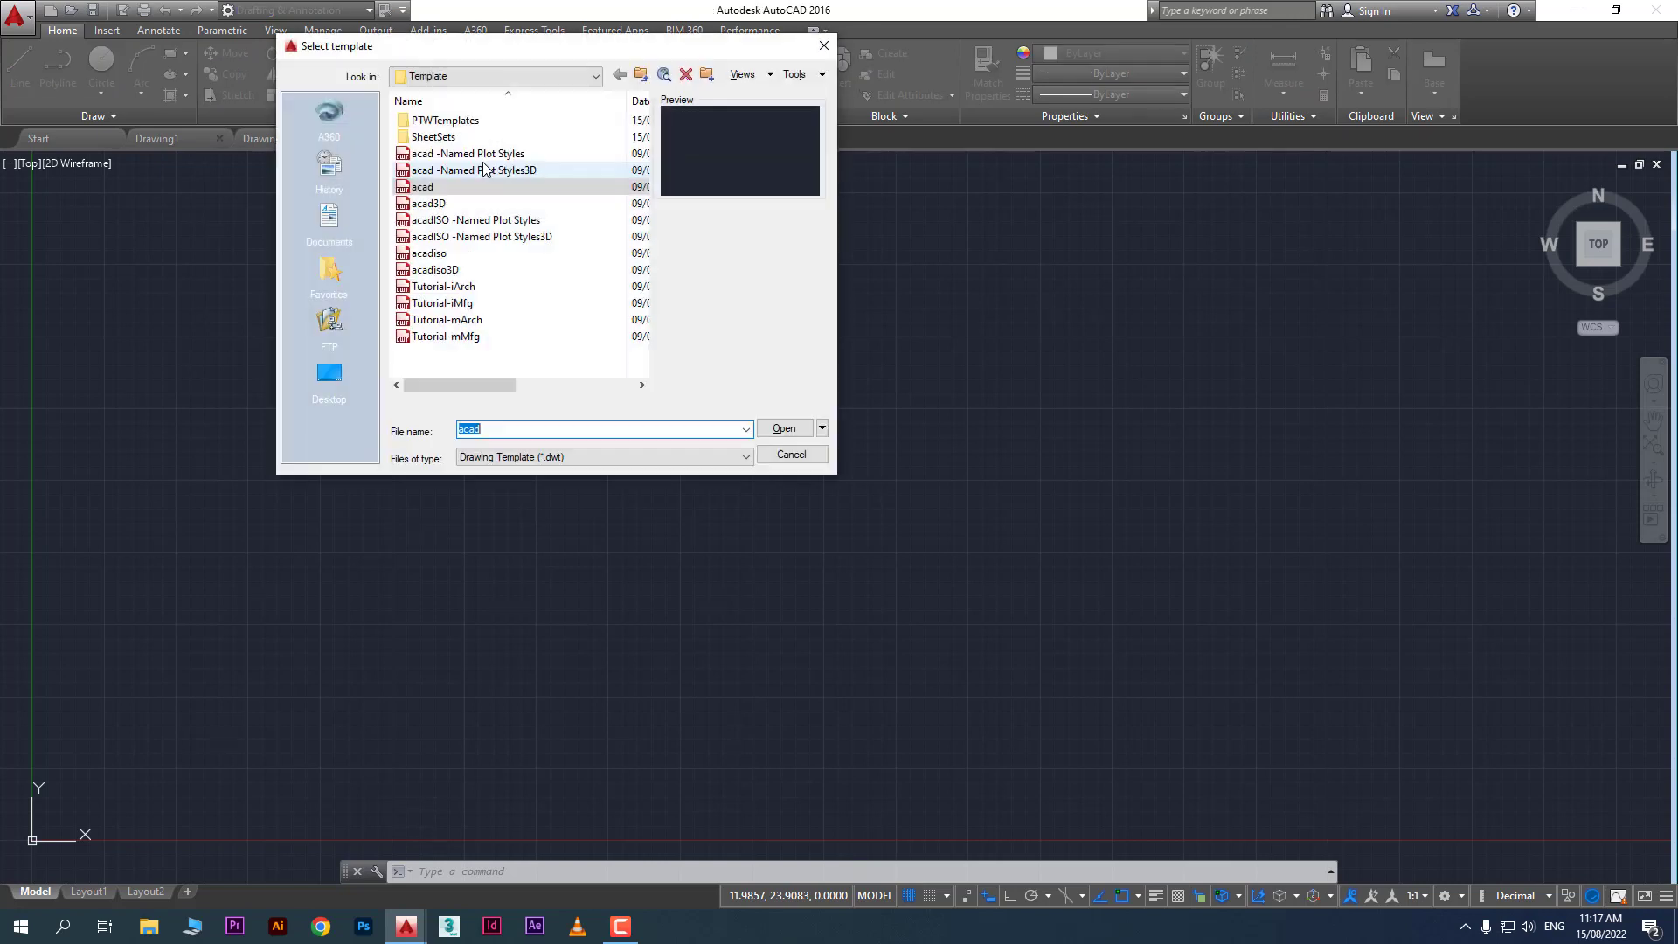
double_click(423, 188)
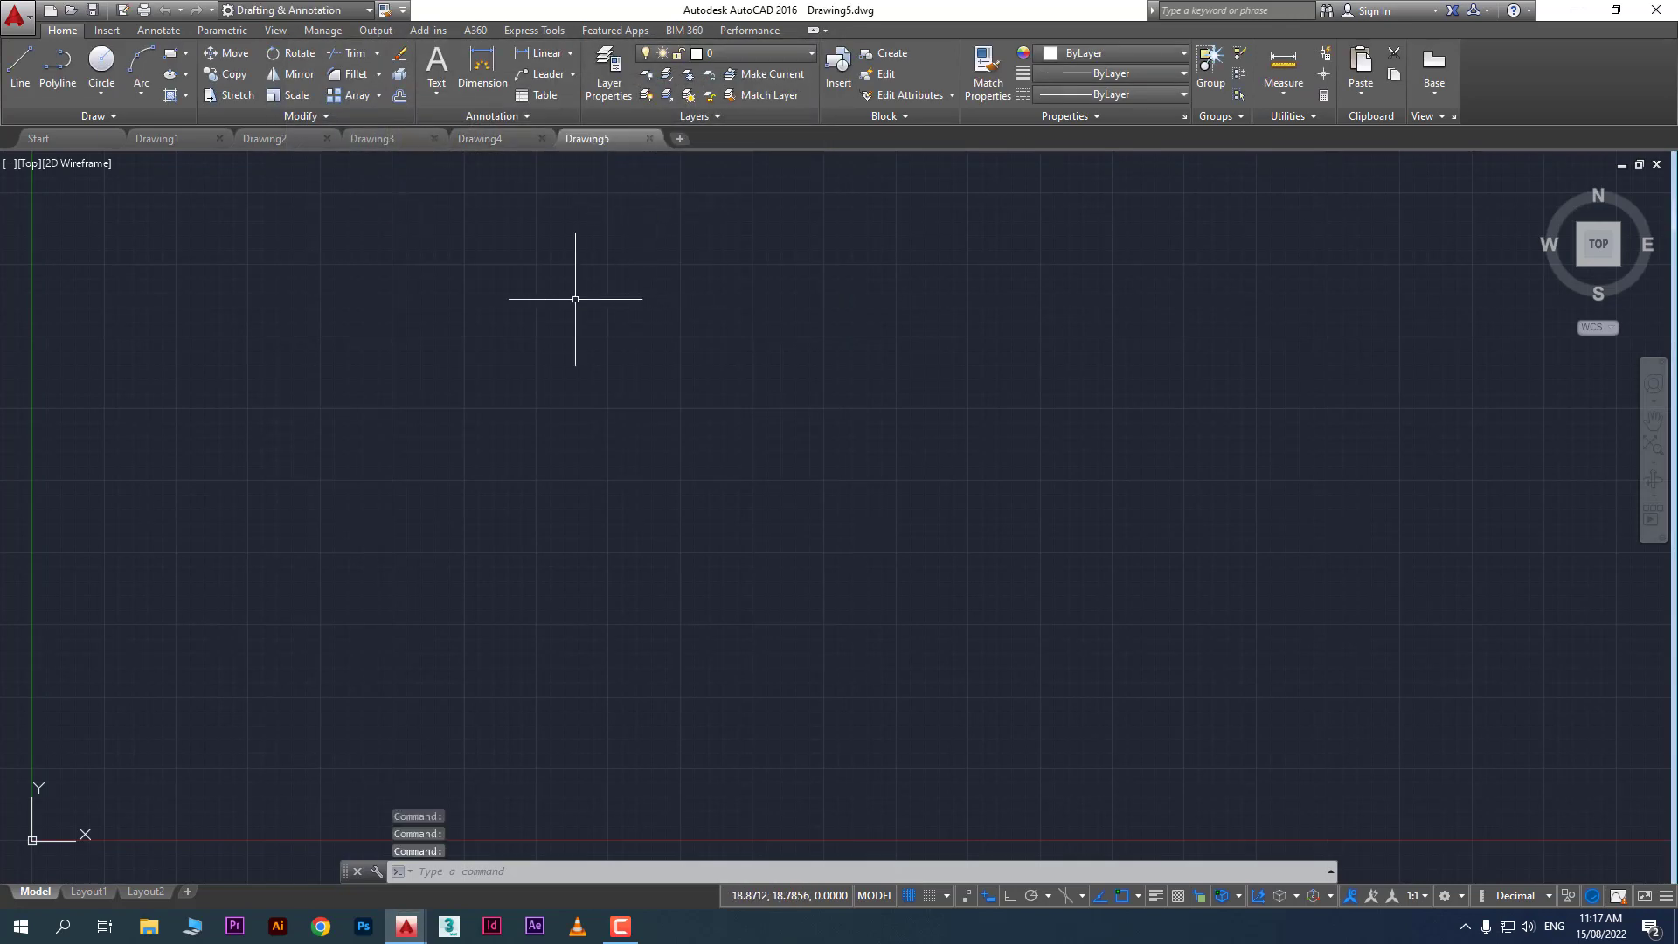
Bring up the dialog for opening an existing file from Drawing5's options and cancel it
right_click(600, 140)
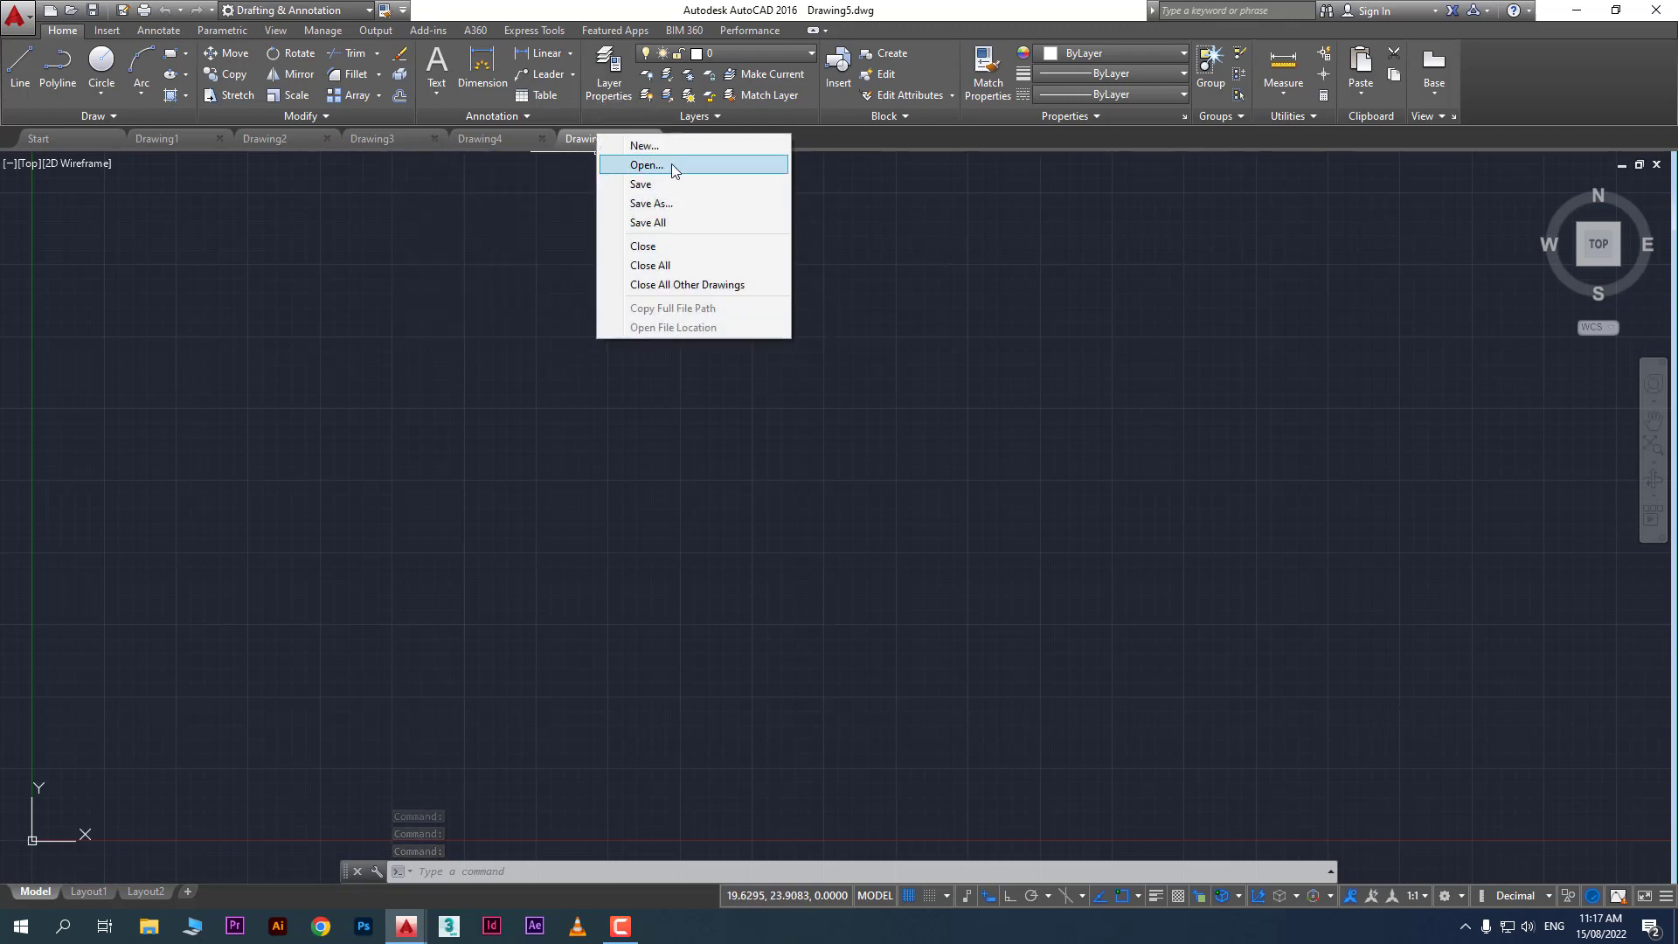
click(671, 164)
click(1072, 651)
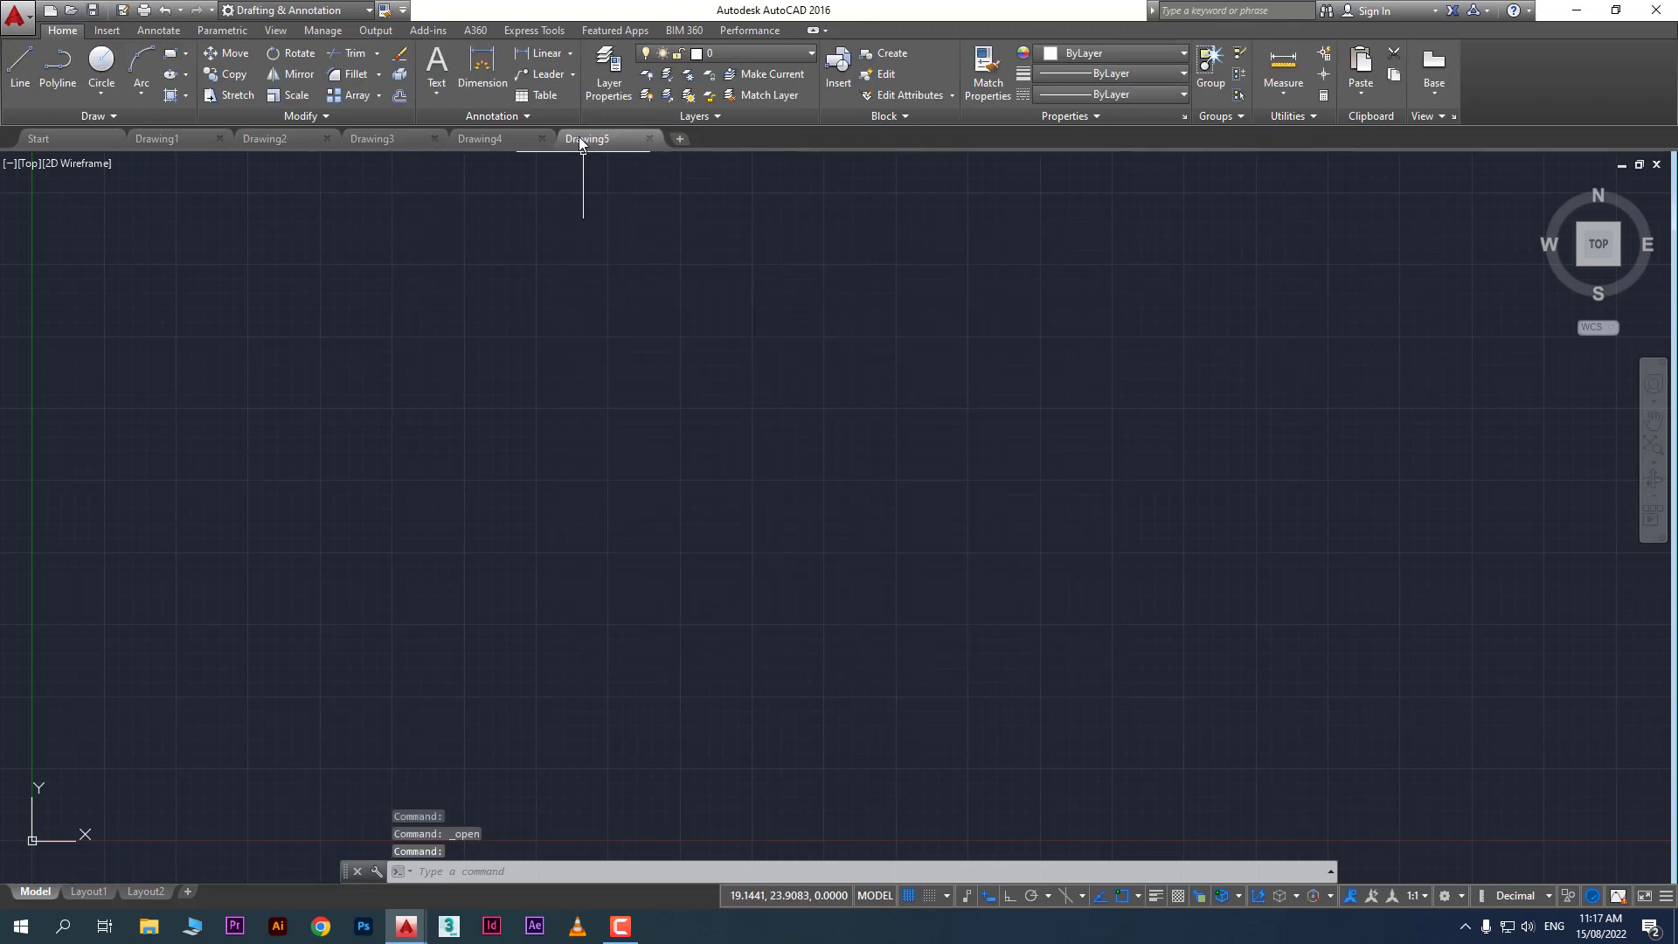
Close all open drawings at once and start a fresh blank drawing from the Start page
right_click(580, 142)
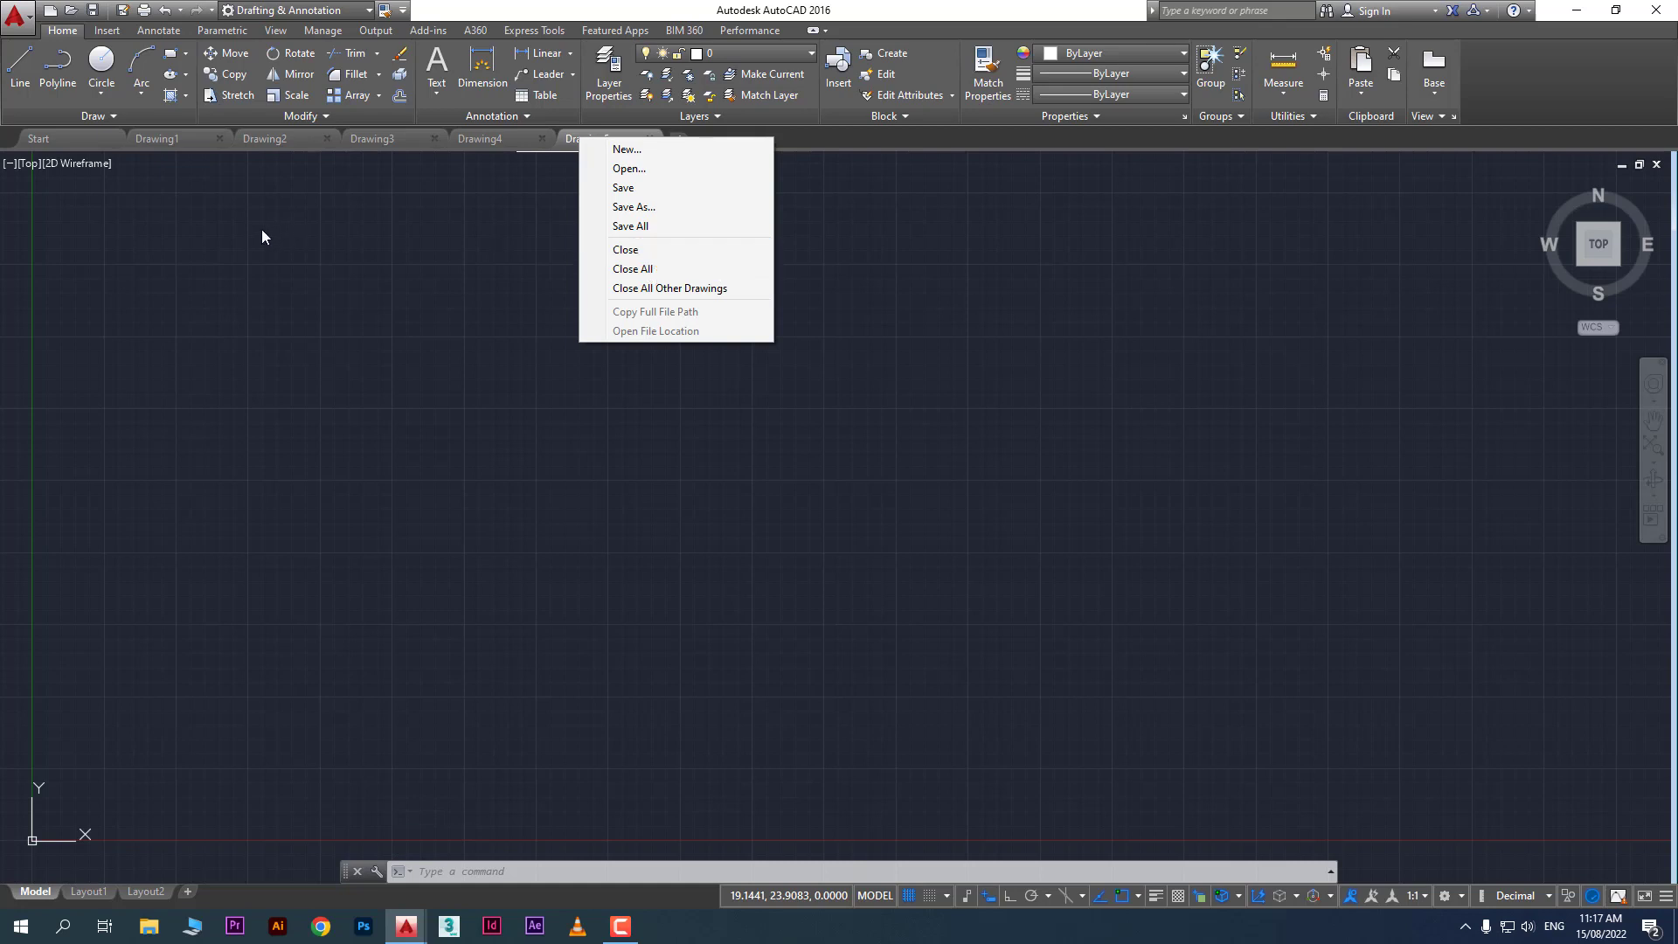
click(746, 272)
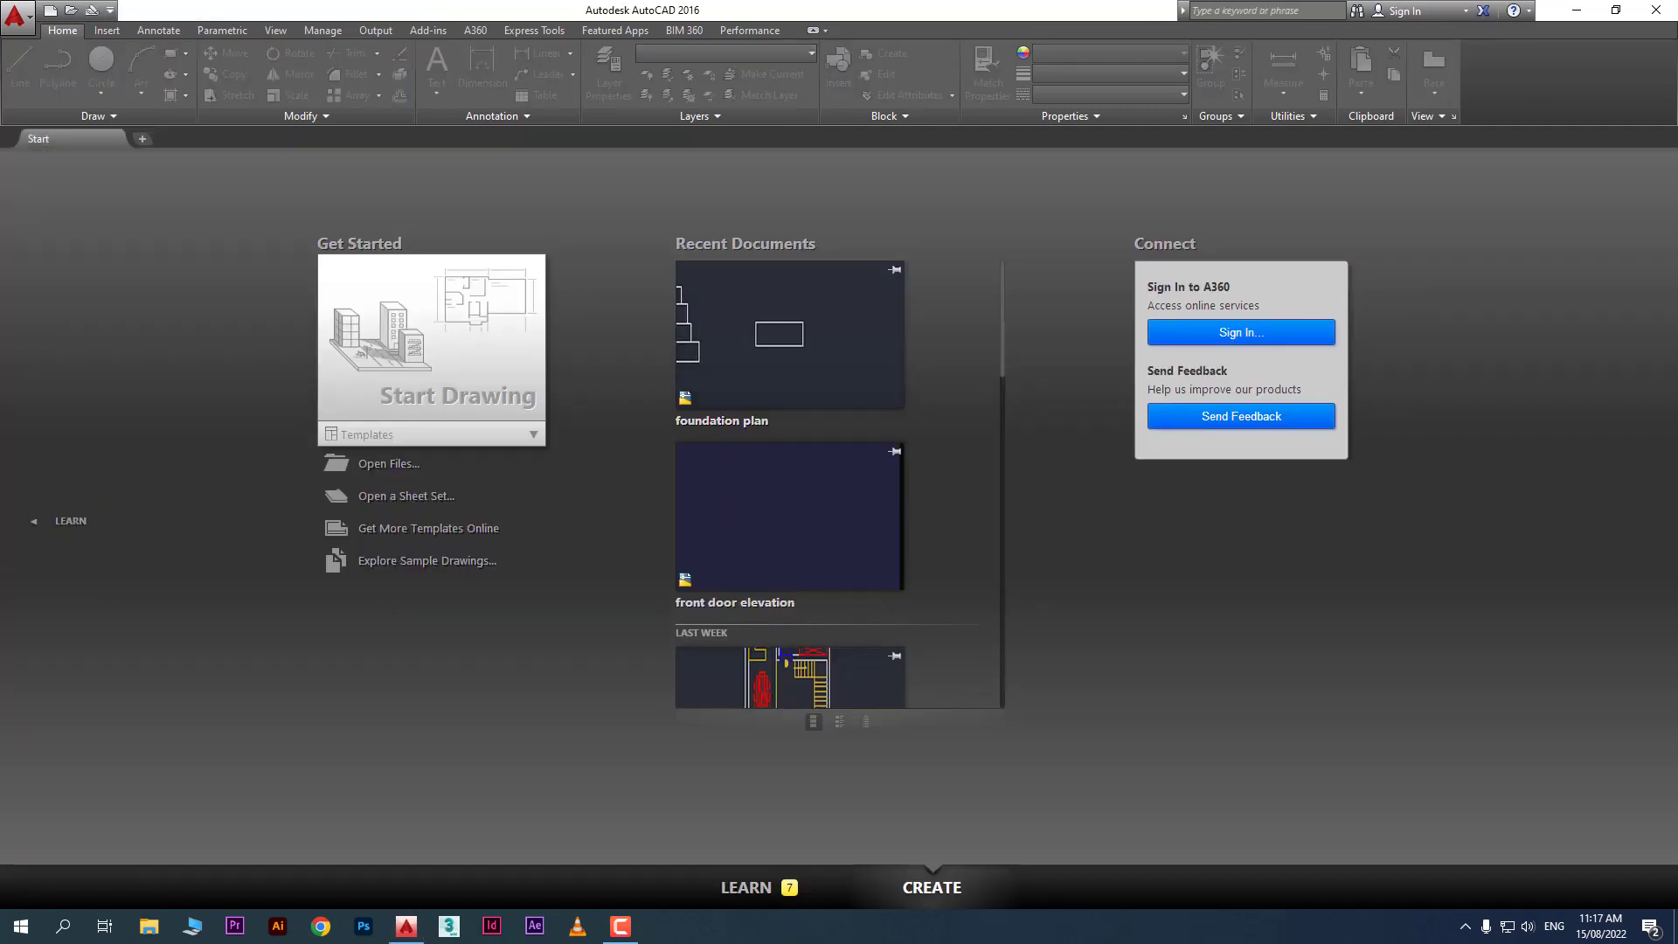
click(428, 312)
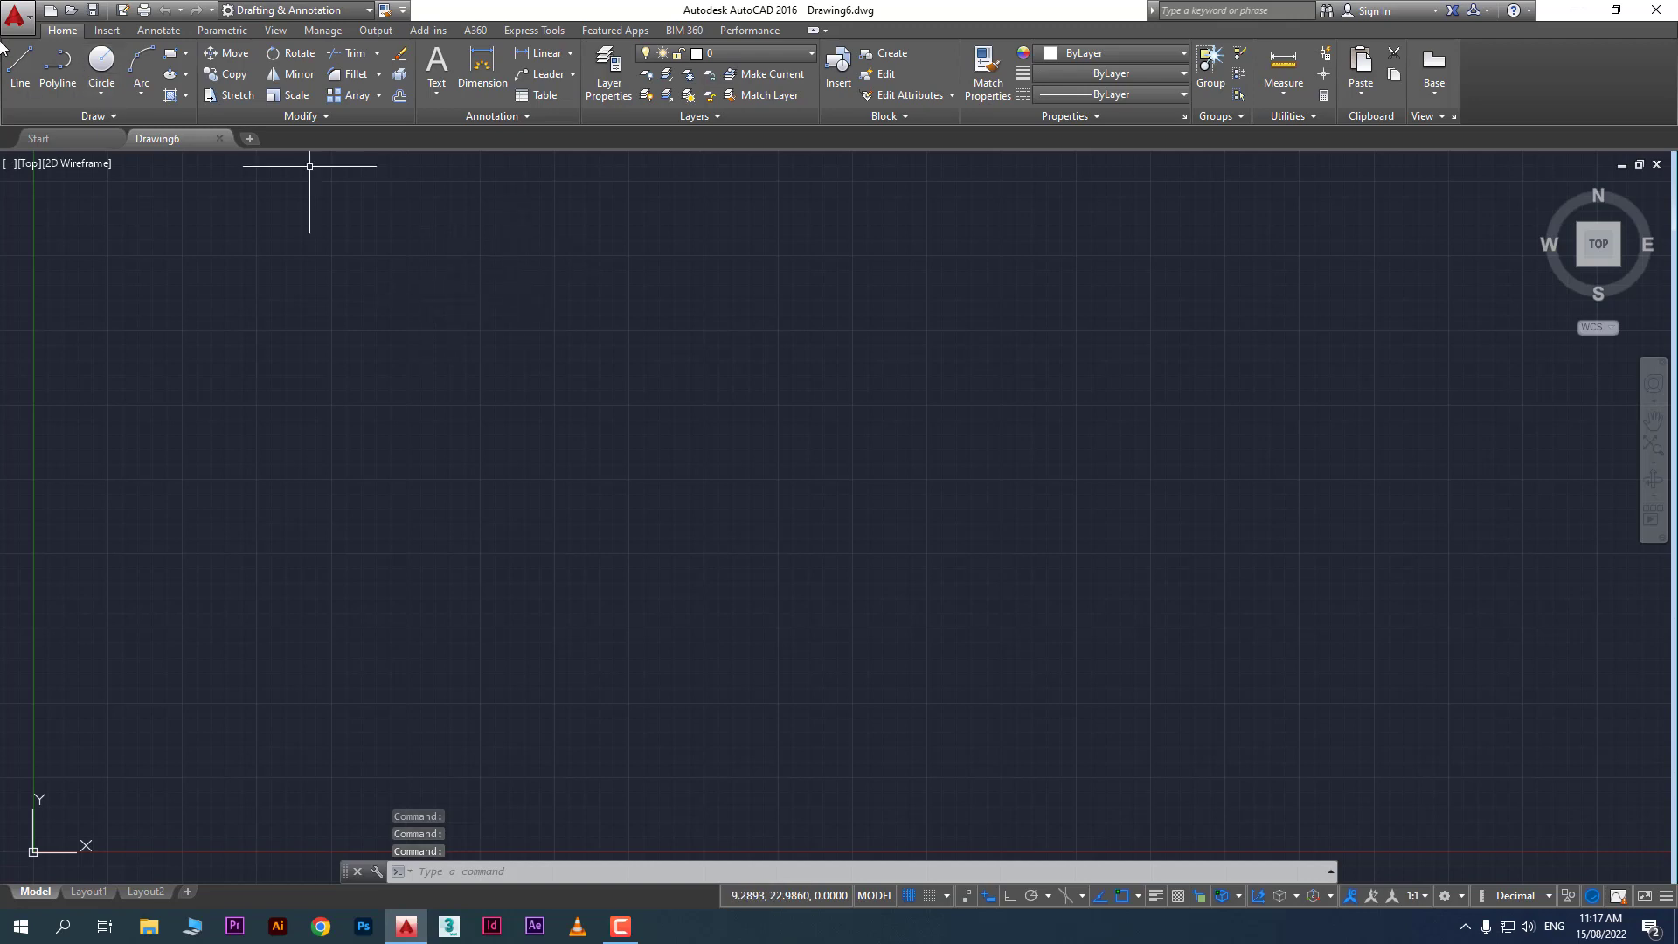
Examine the application-level commands for creating new drawings and opening existing files
click(18, 17)
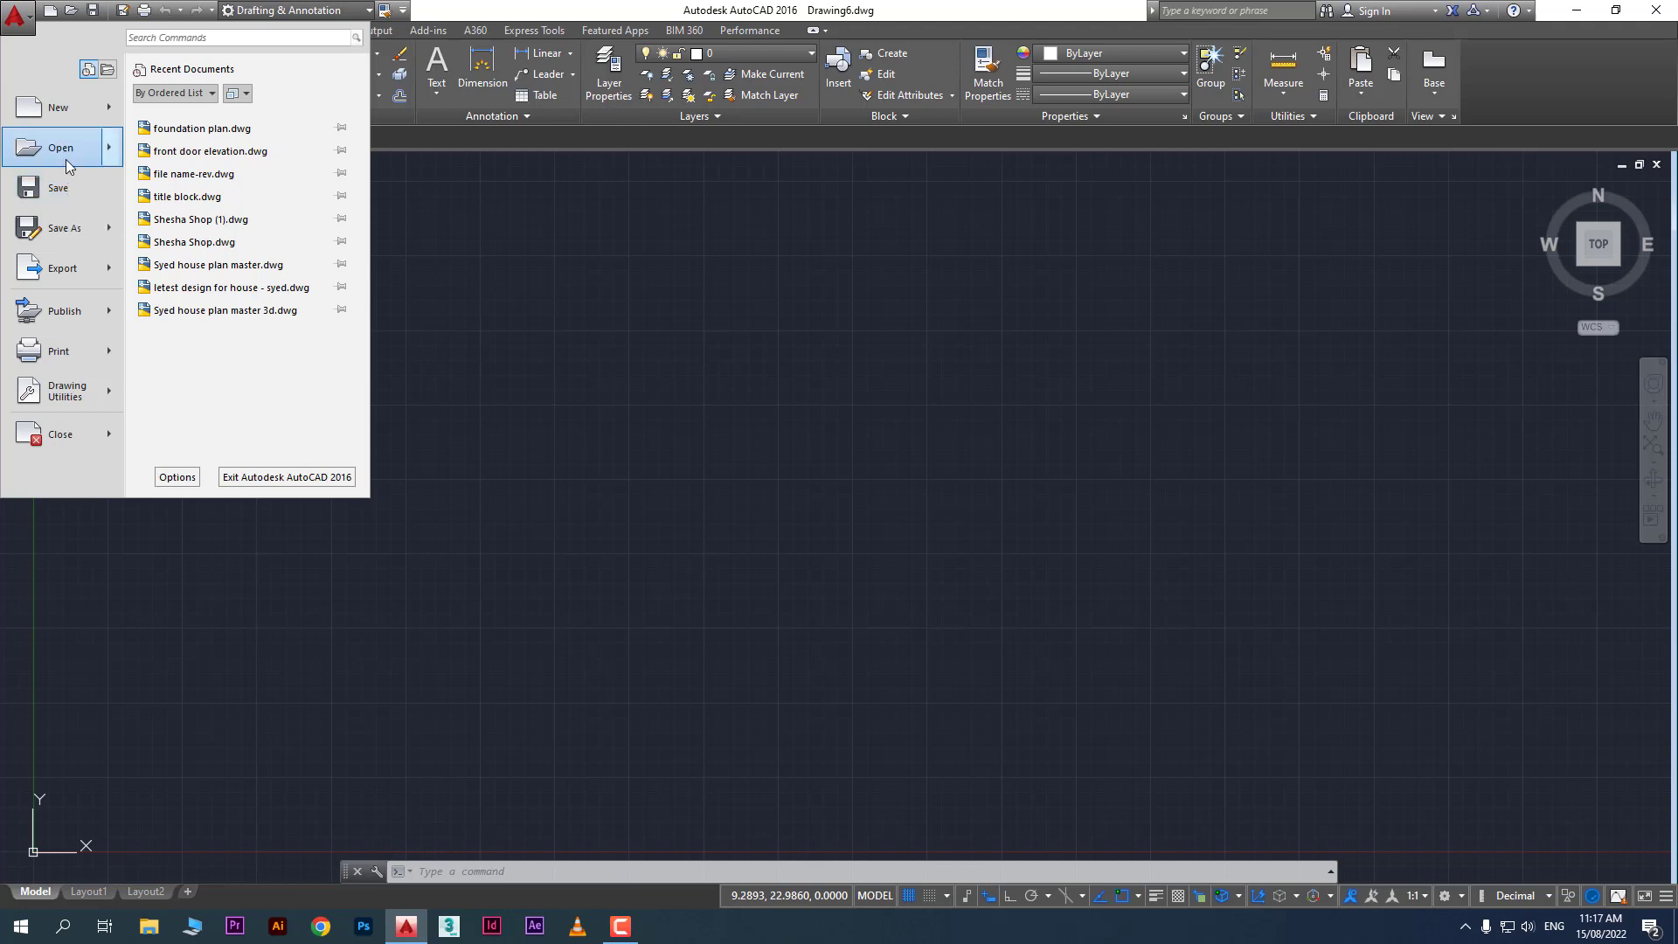
mouse_move(84, 116)
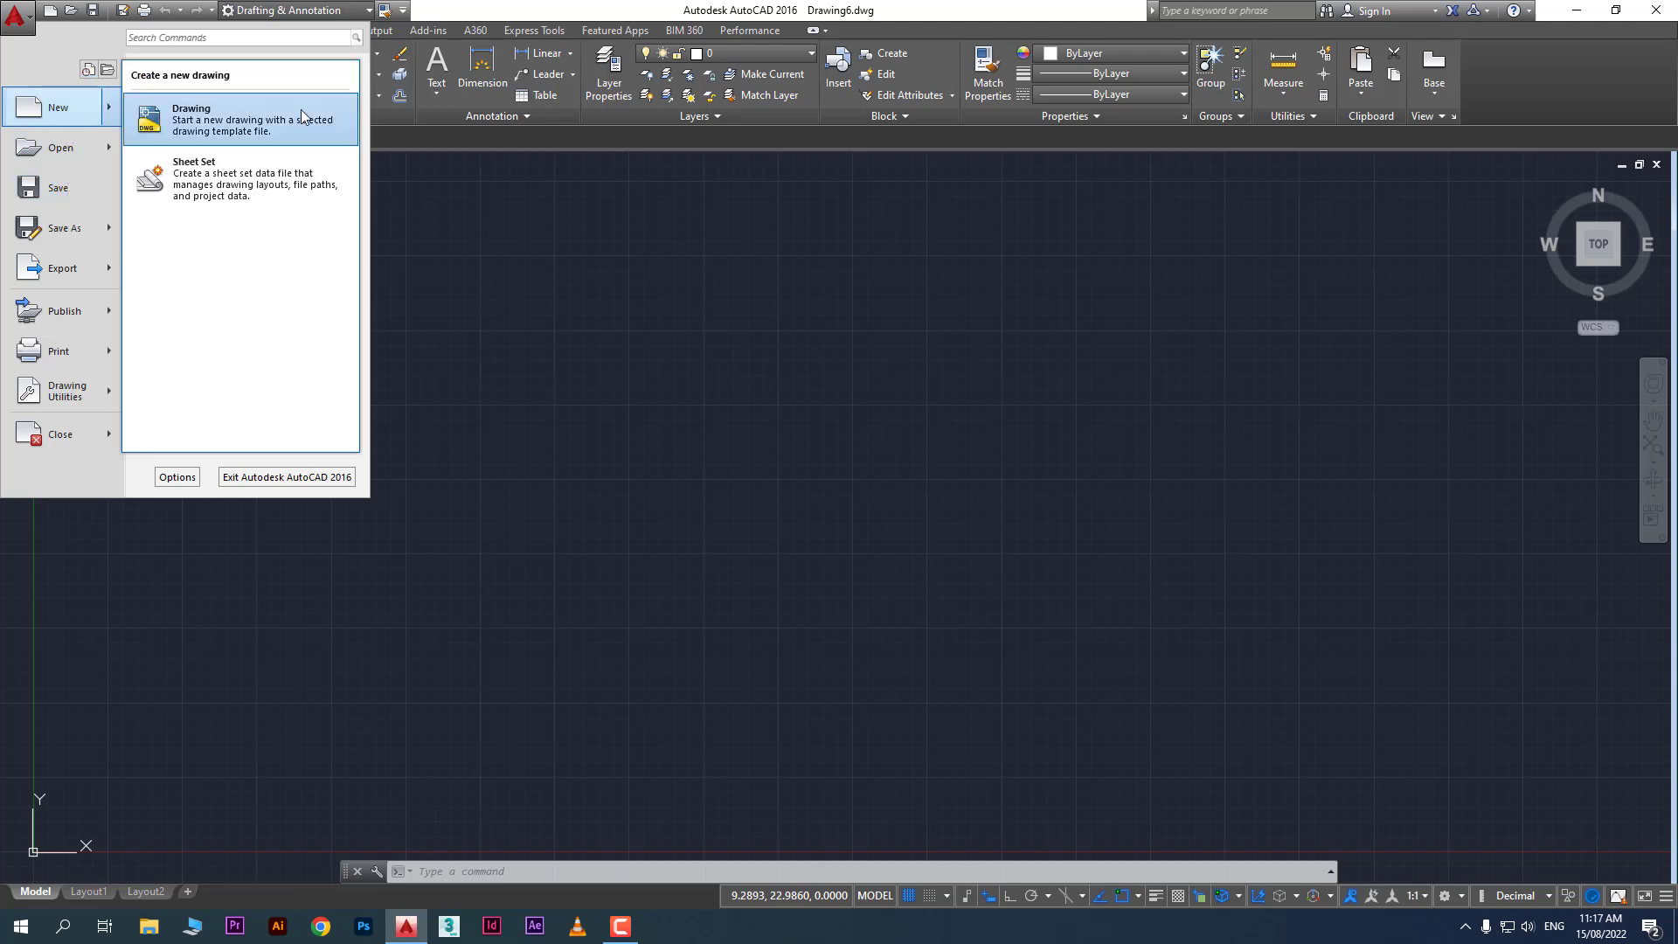
mouse_move(109, 144)
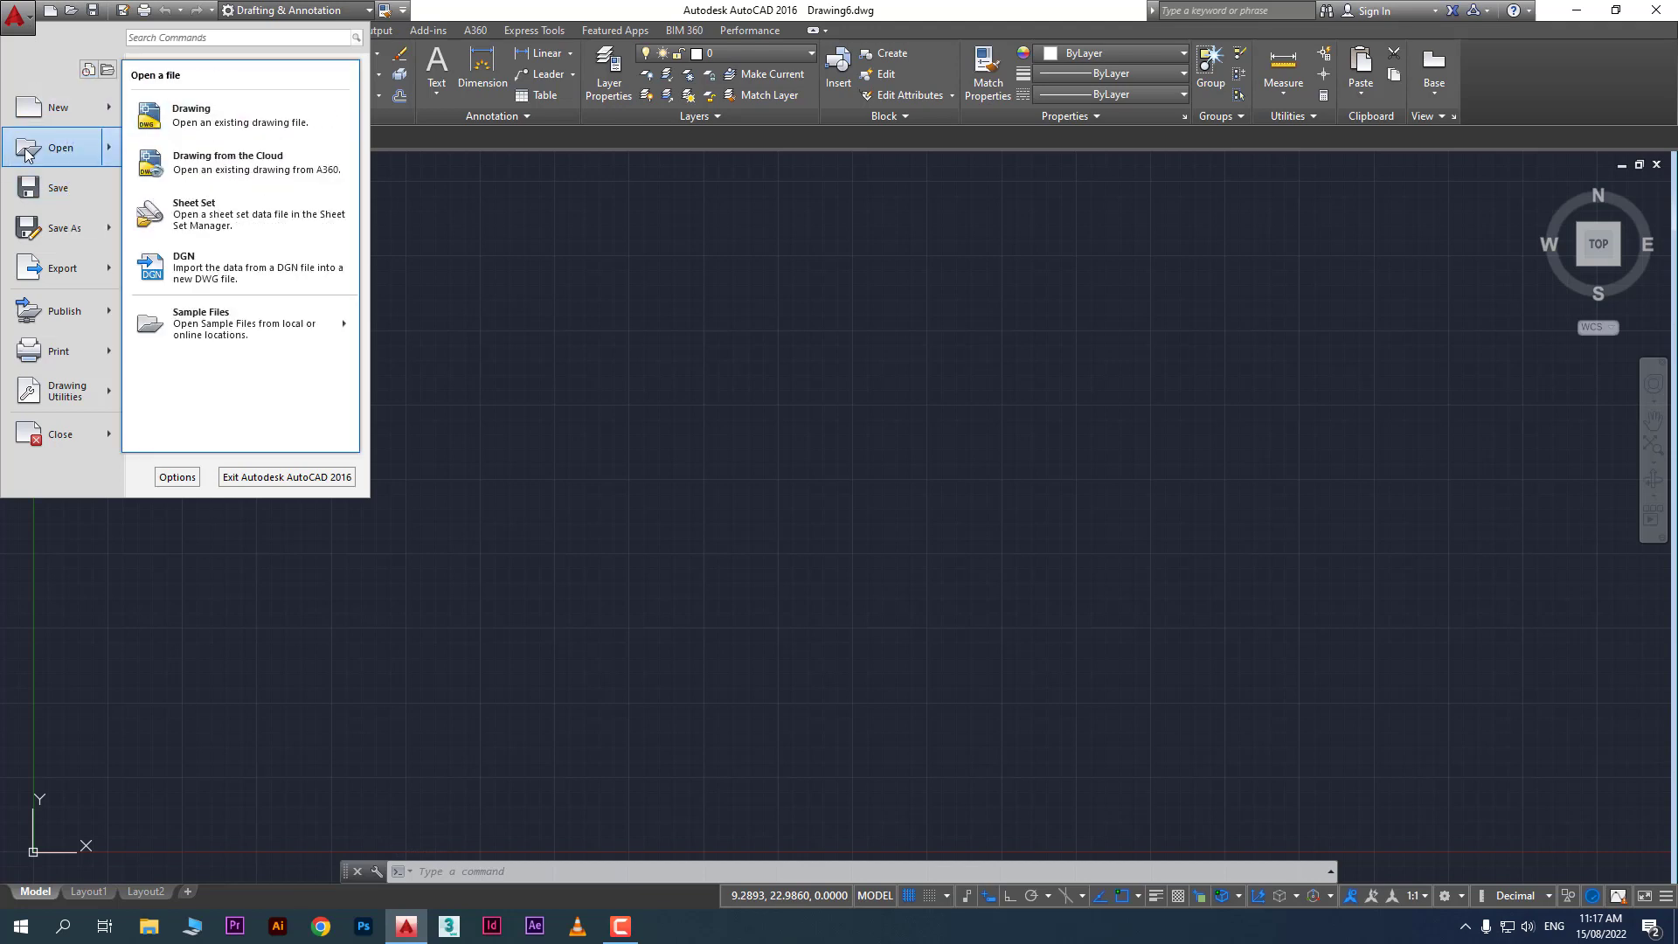
click(612, 312)
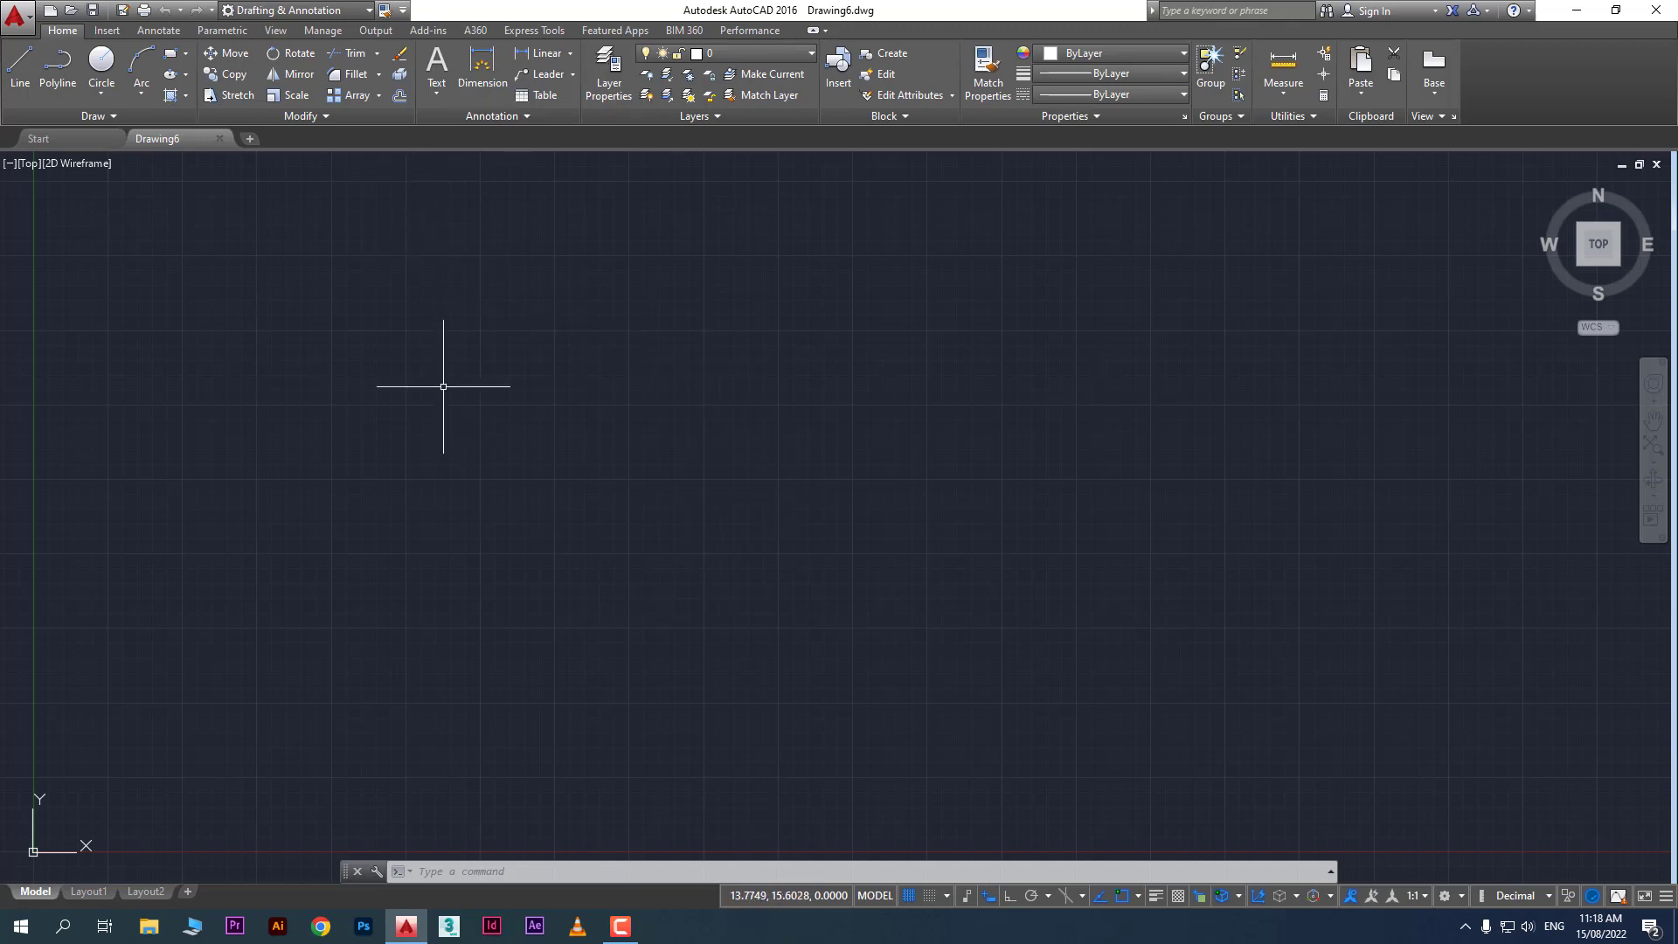
Create a new drawing based on the acad template using the application-level commands
click(24, 18)
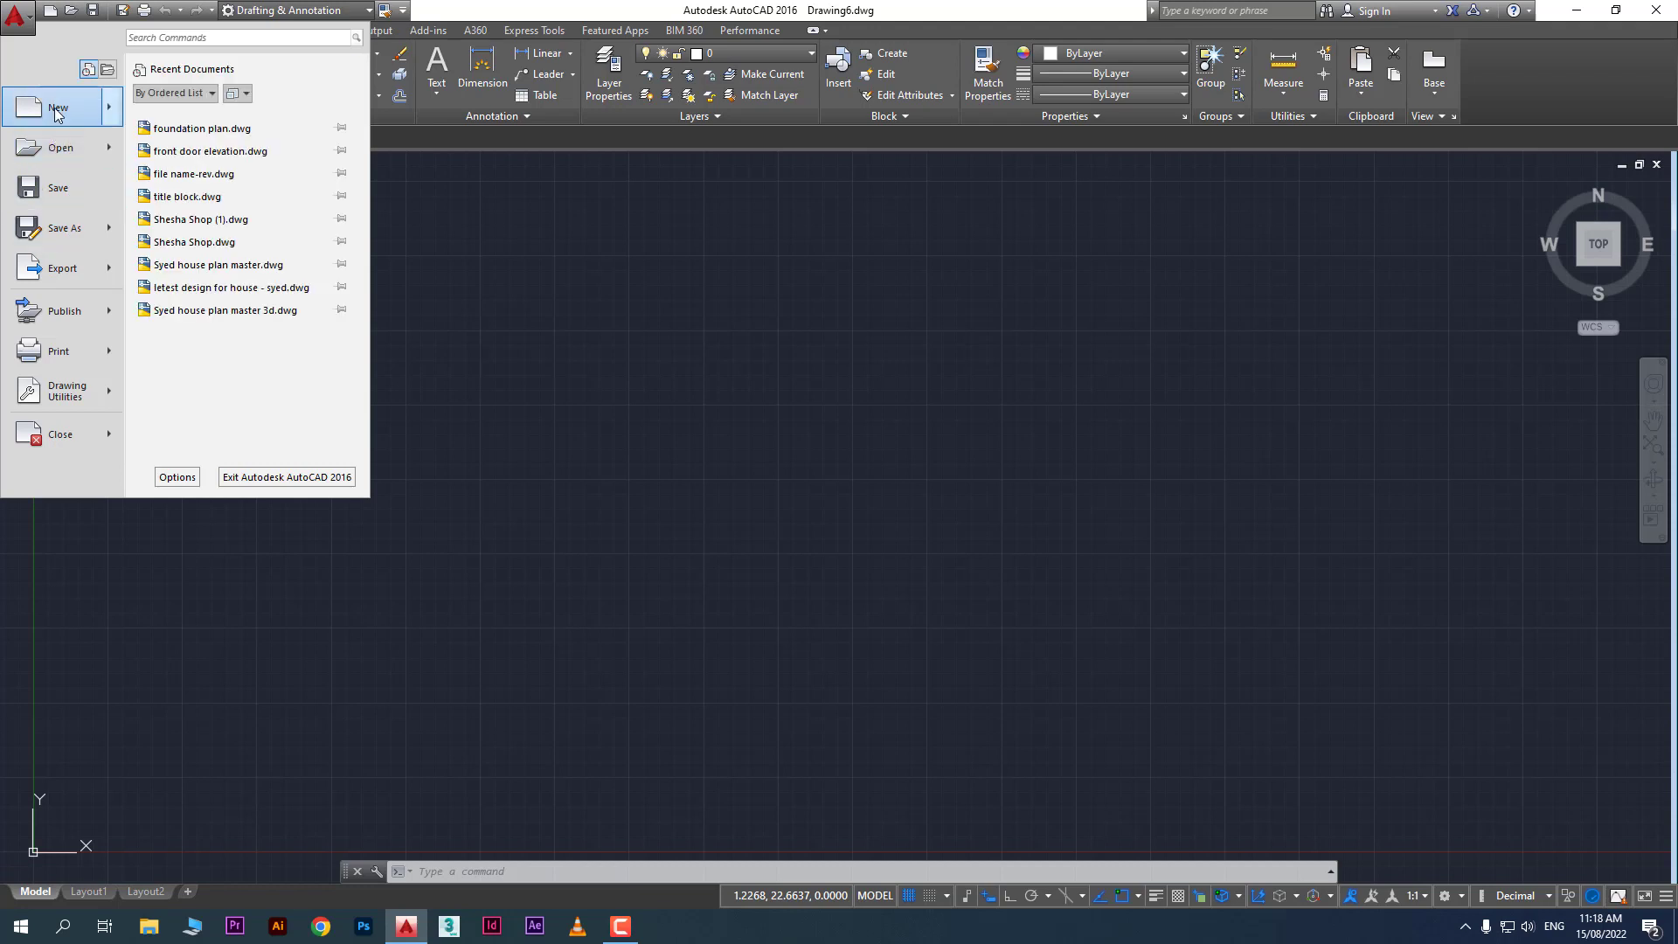
mouse_move(61, 107)
click(248, 106)
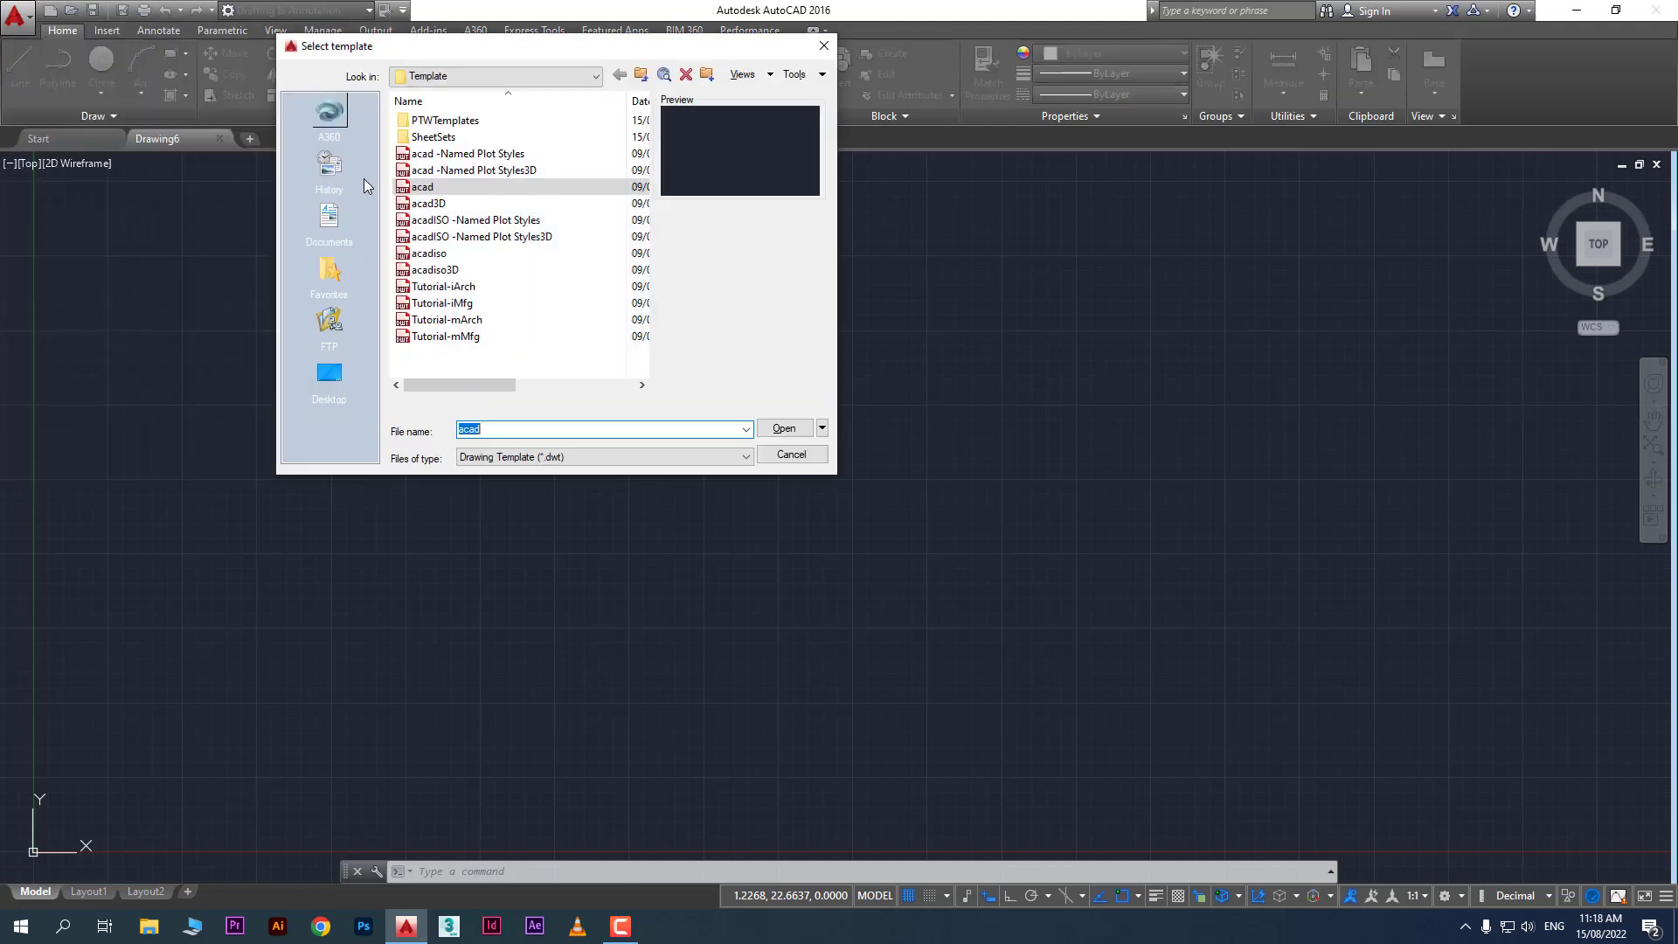
double_click(428, 190)
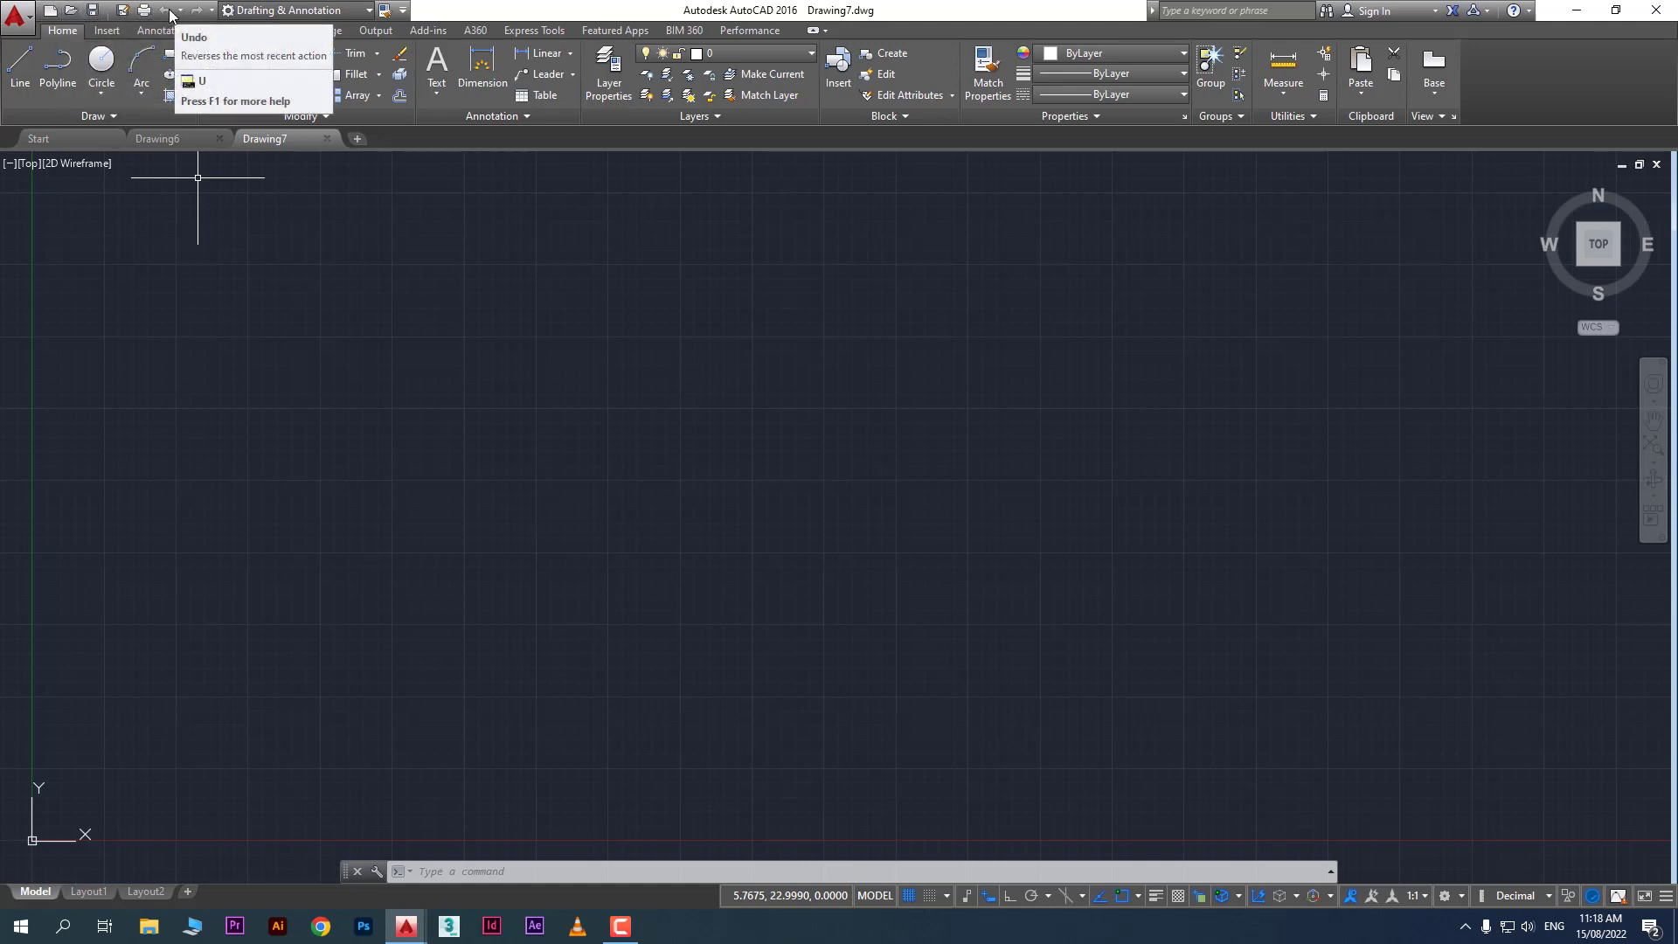
Remove Workspace and Match Properties from the Quick Access Toolbar, and restore only the Workspace selector
click(403, 12)
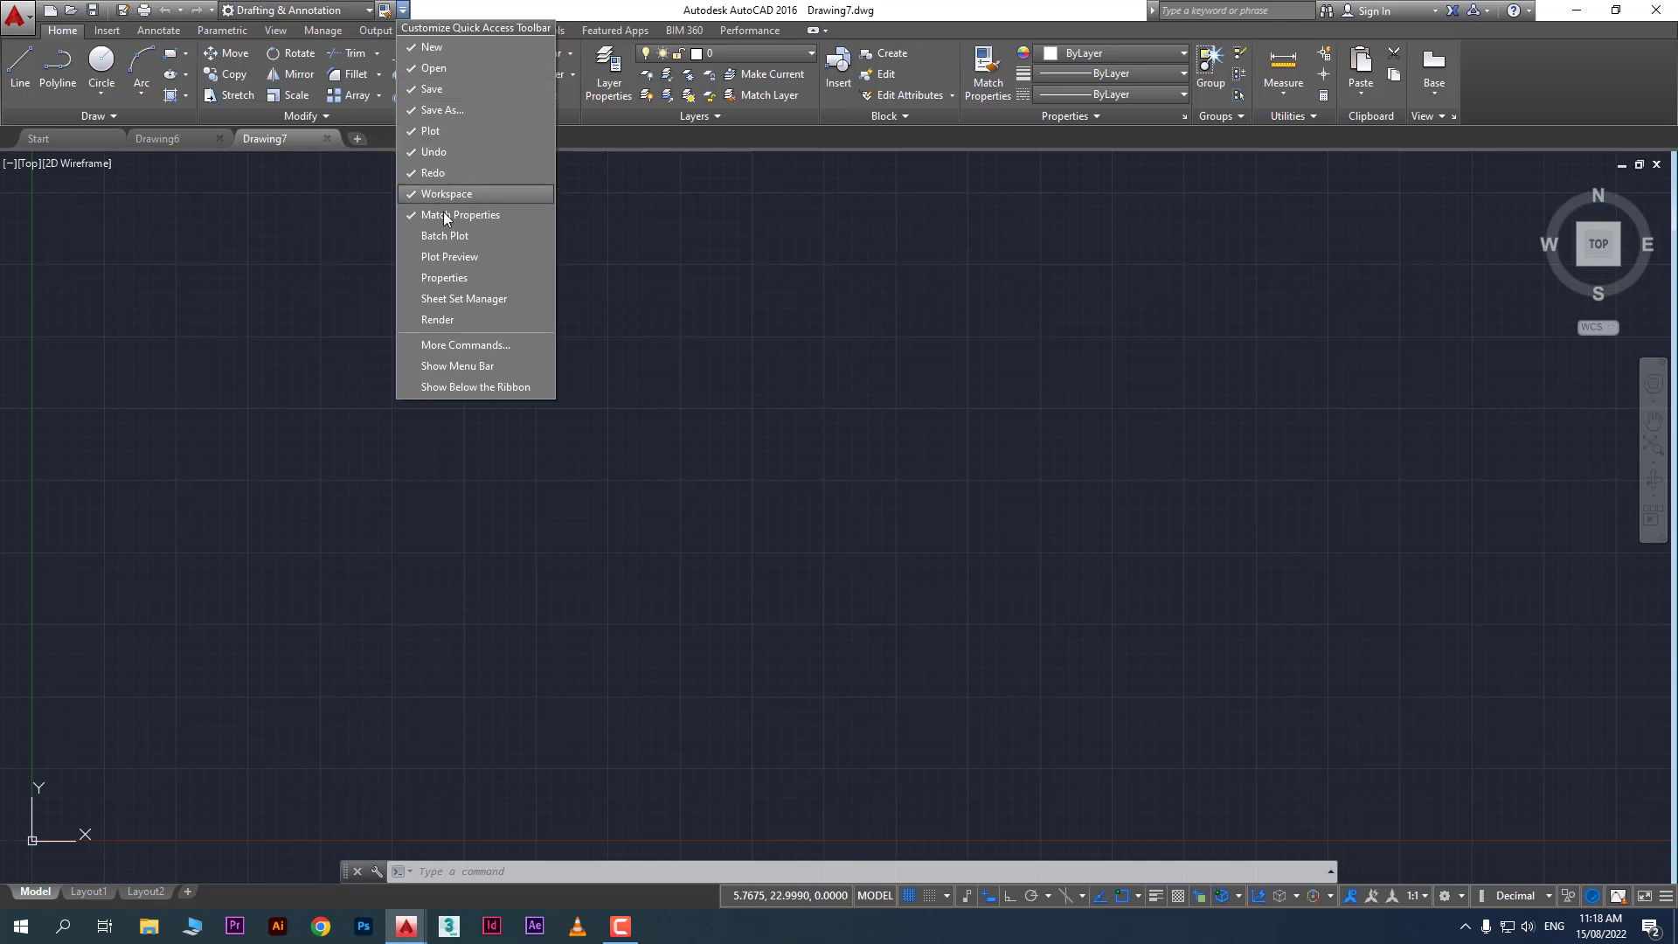
click(484, 196)
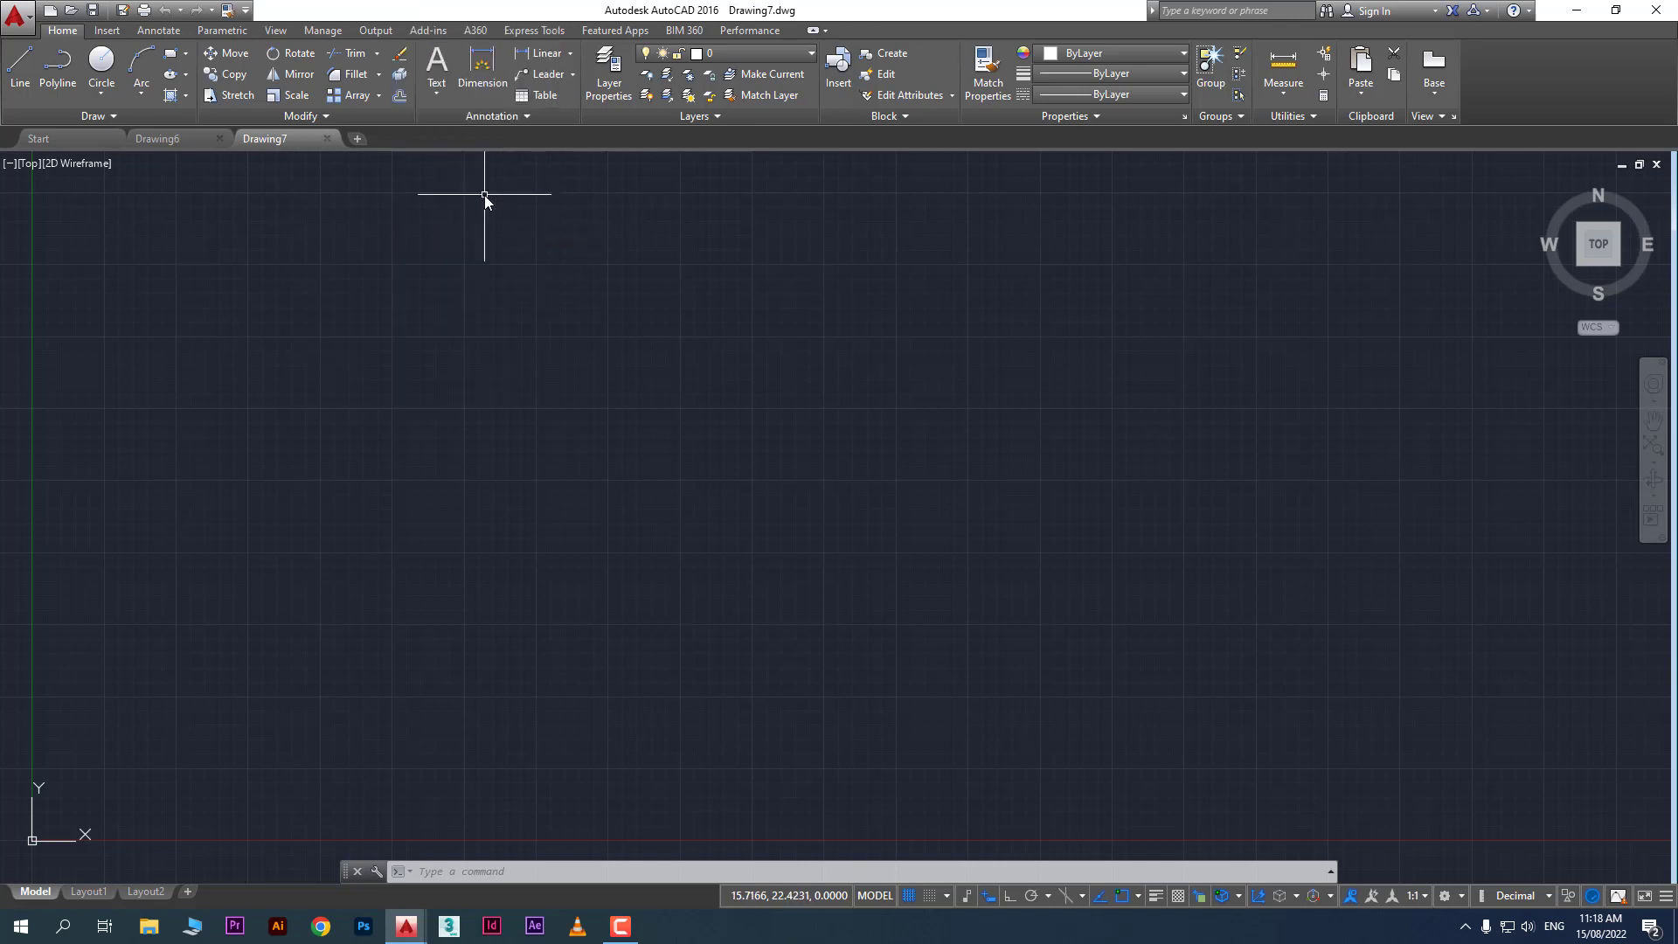
click(246, 10)
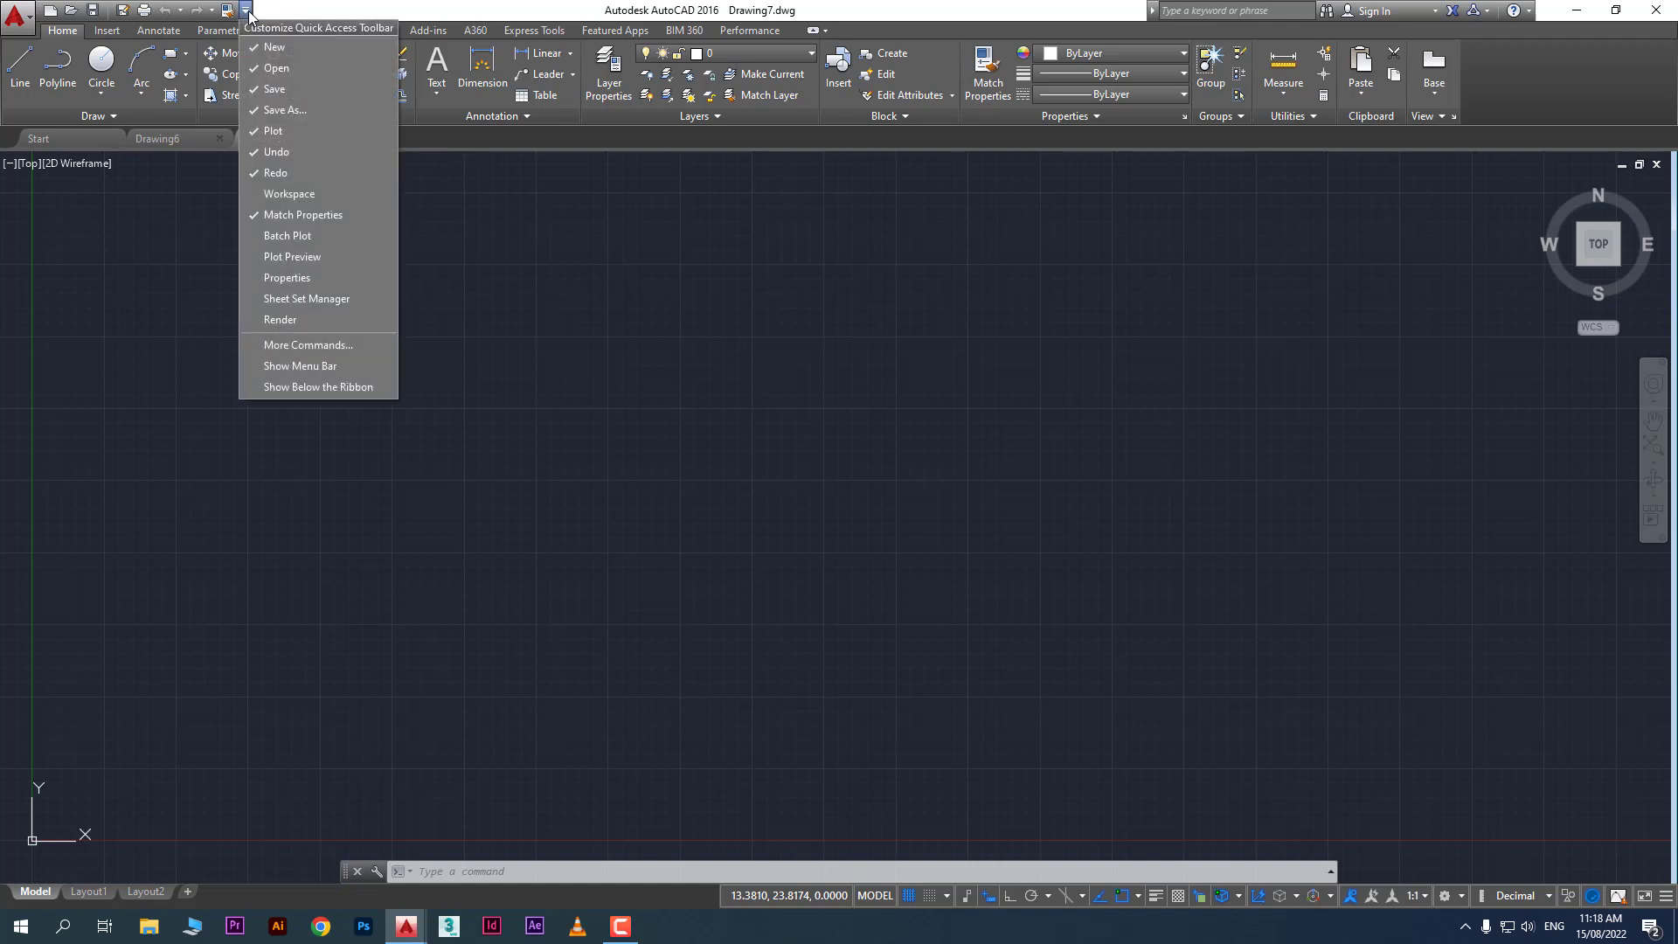
click(344, 215)
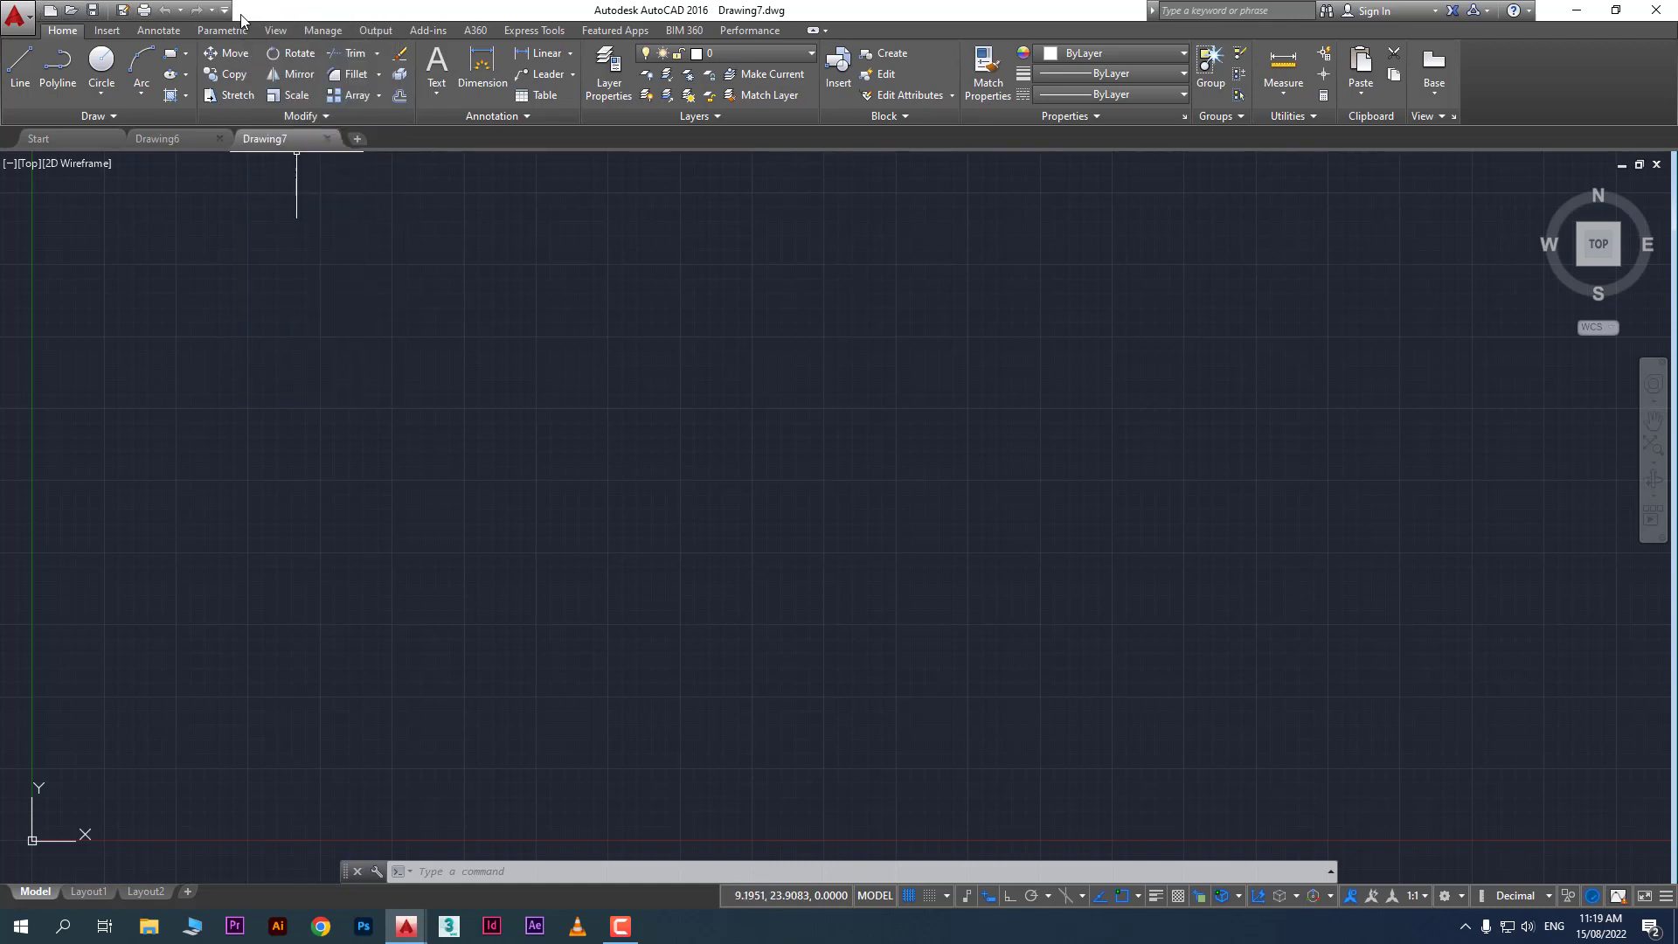
click(227, 11)
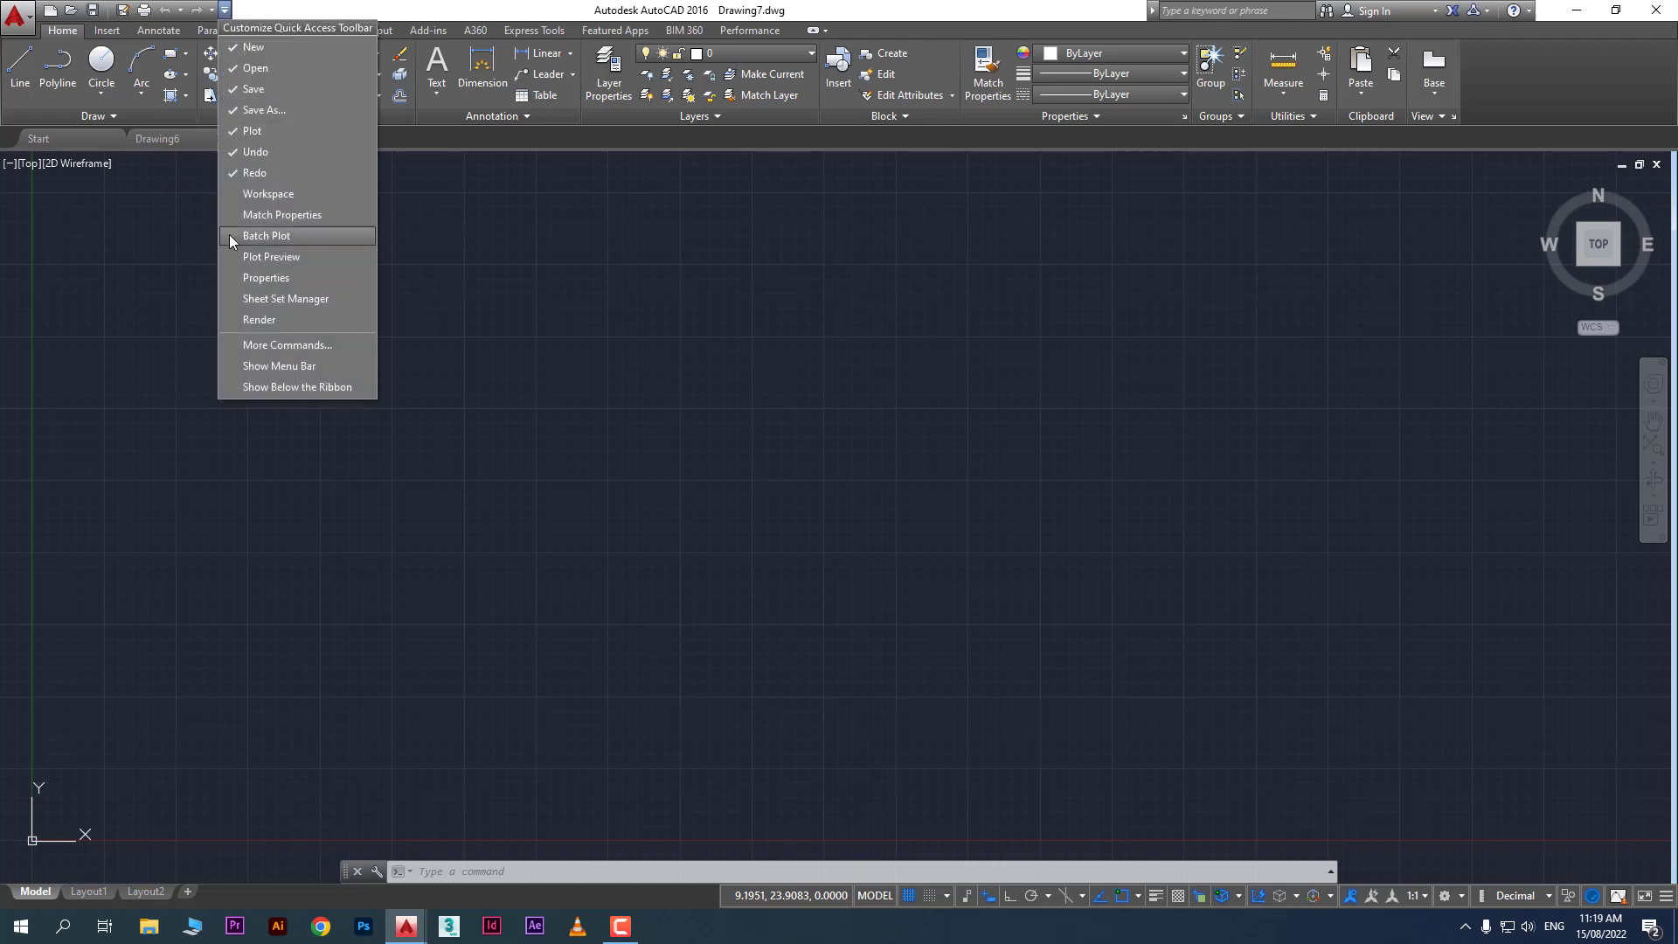
click(296, 191)
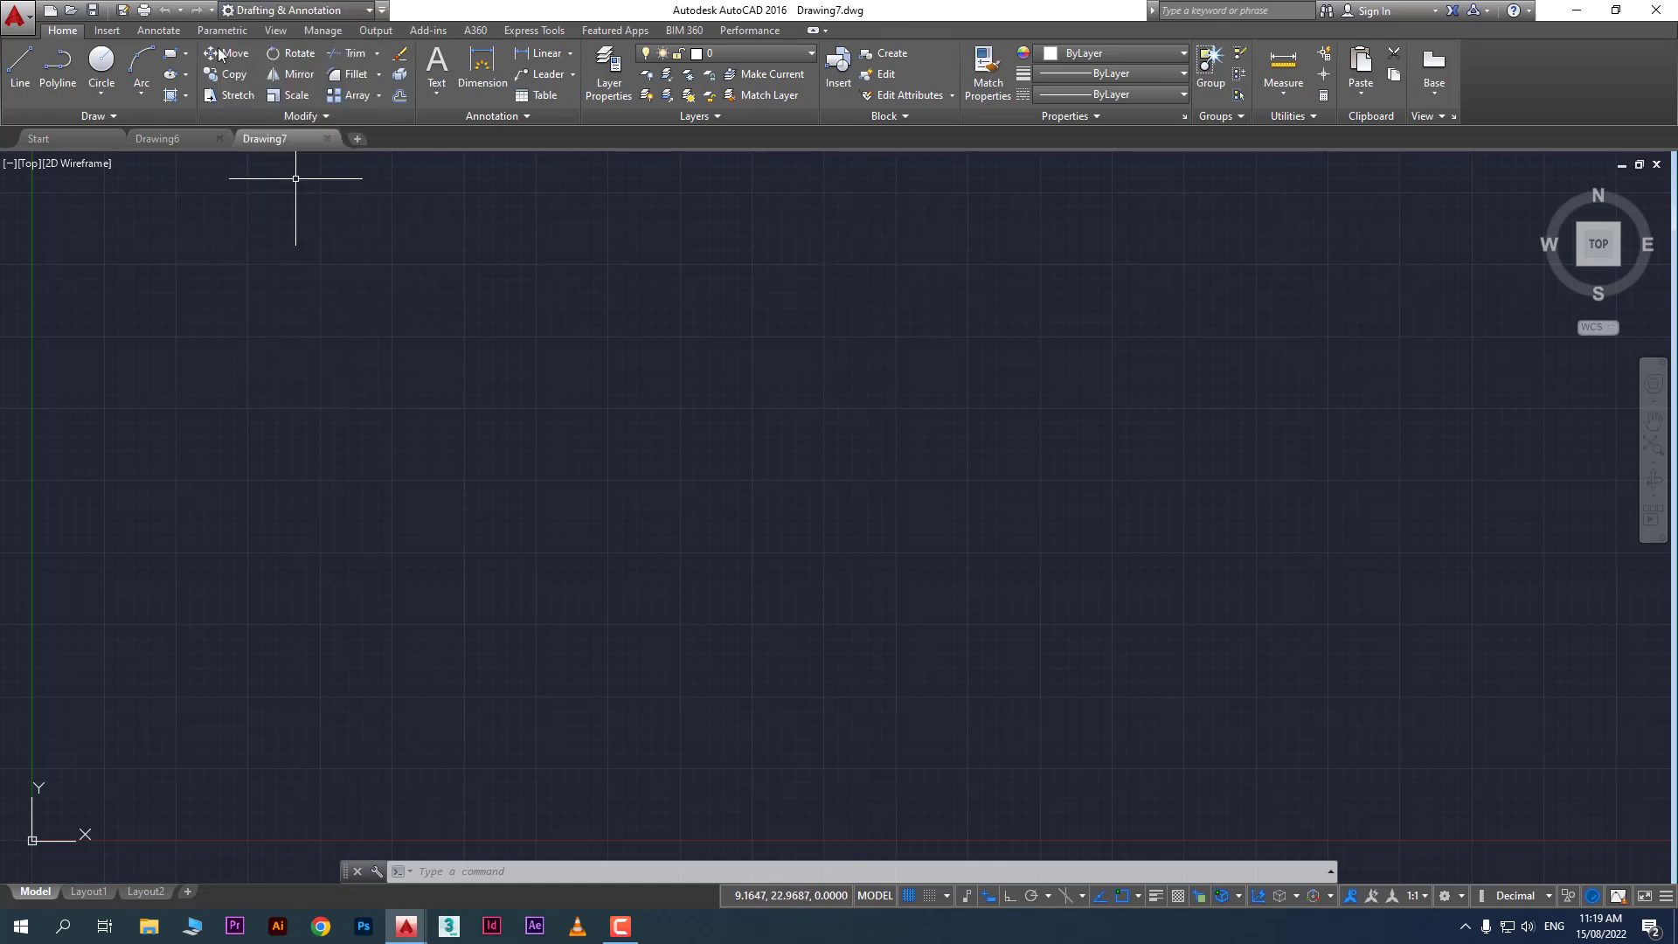
Examine the full list of commands that can be added to the Quick Access Toolbar and close it without changes
click(383, 10)
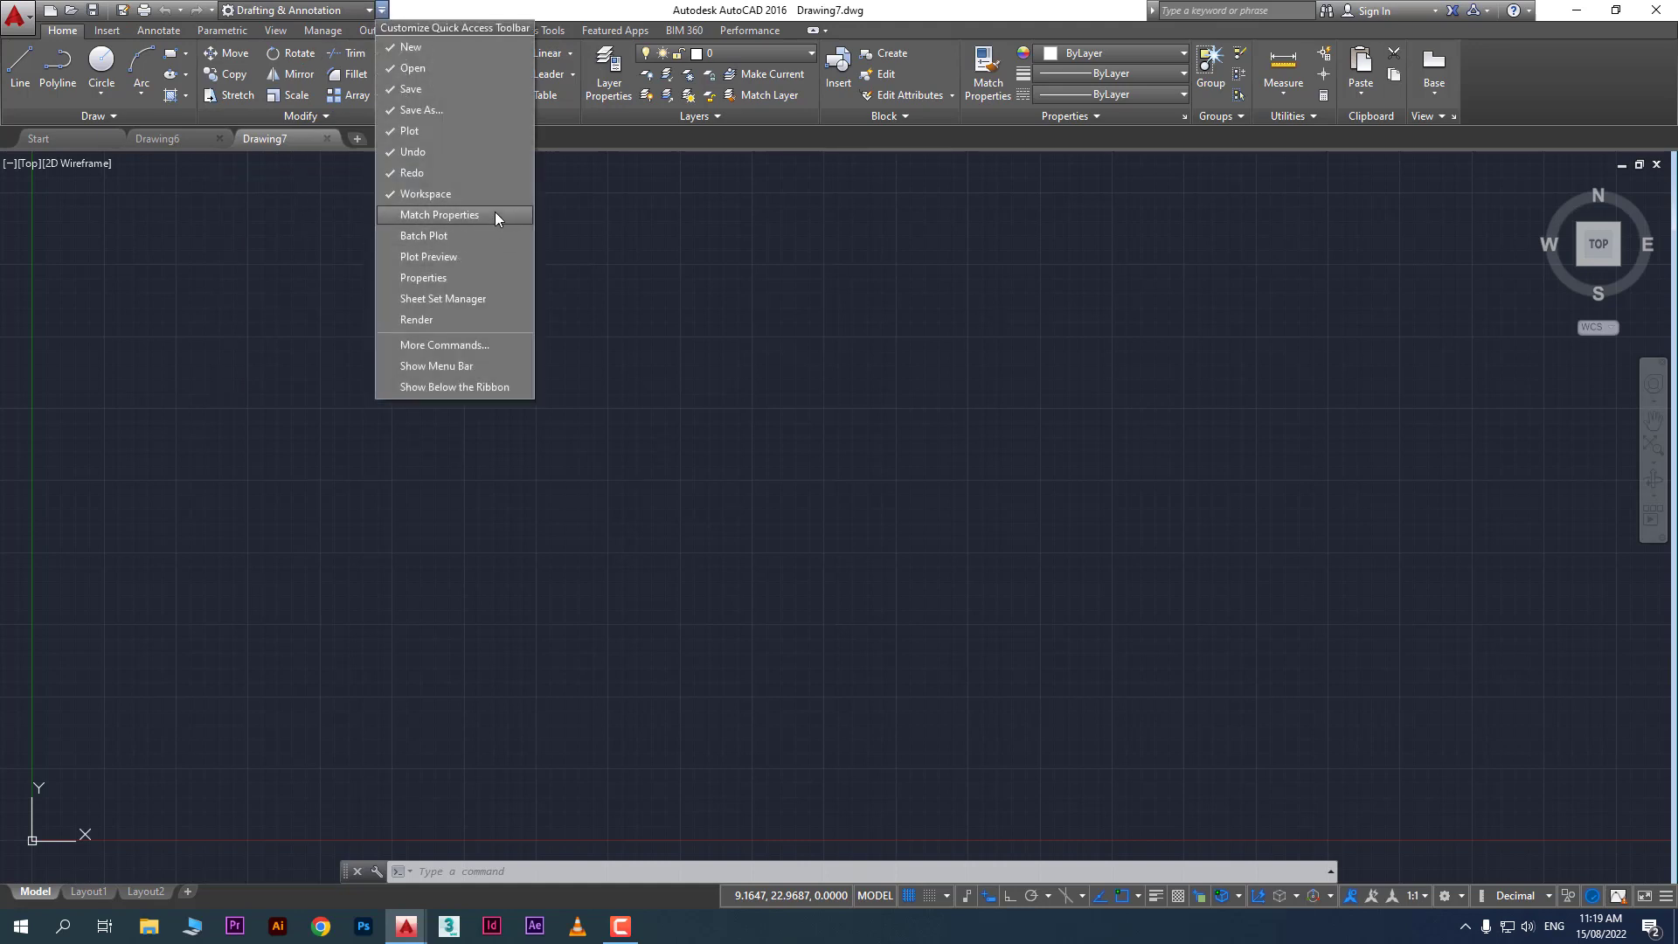
click(471, 346)
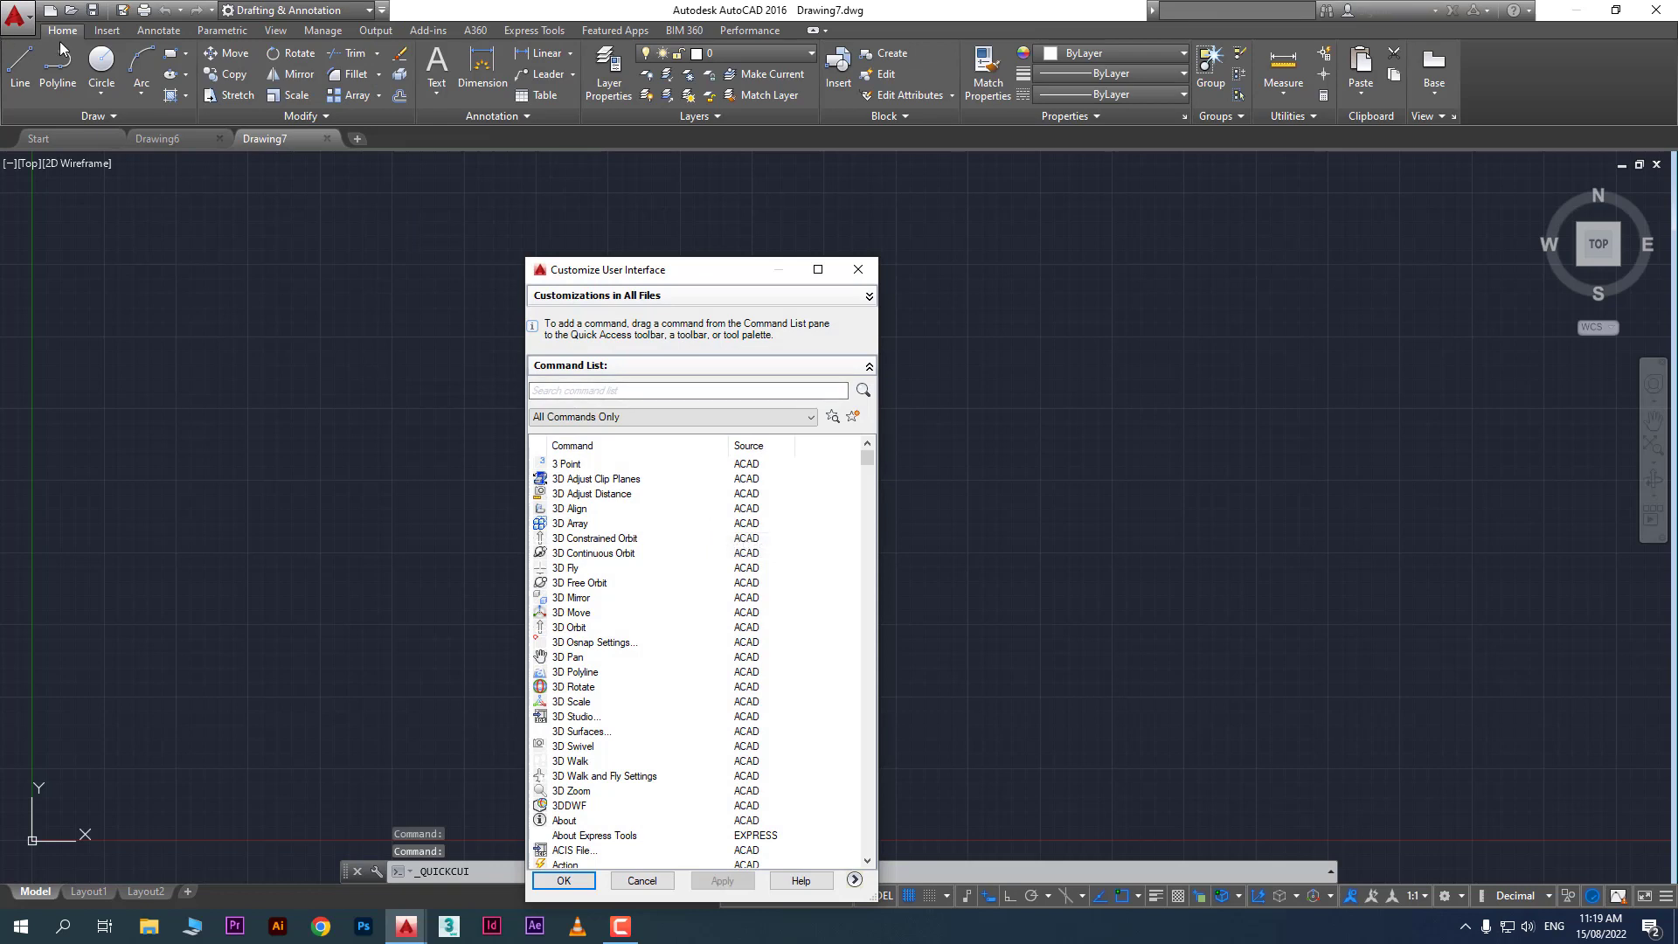
click(858, 269)
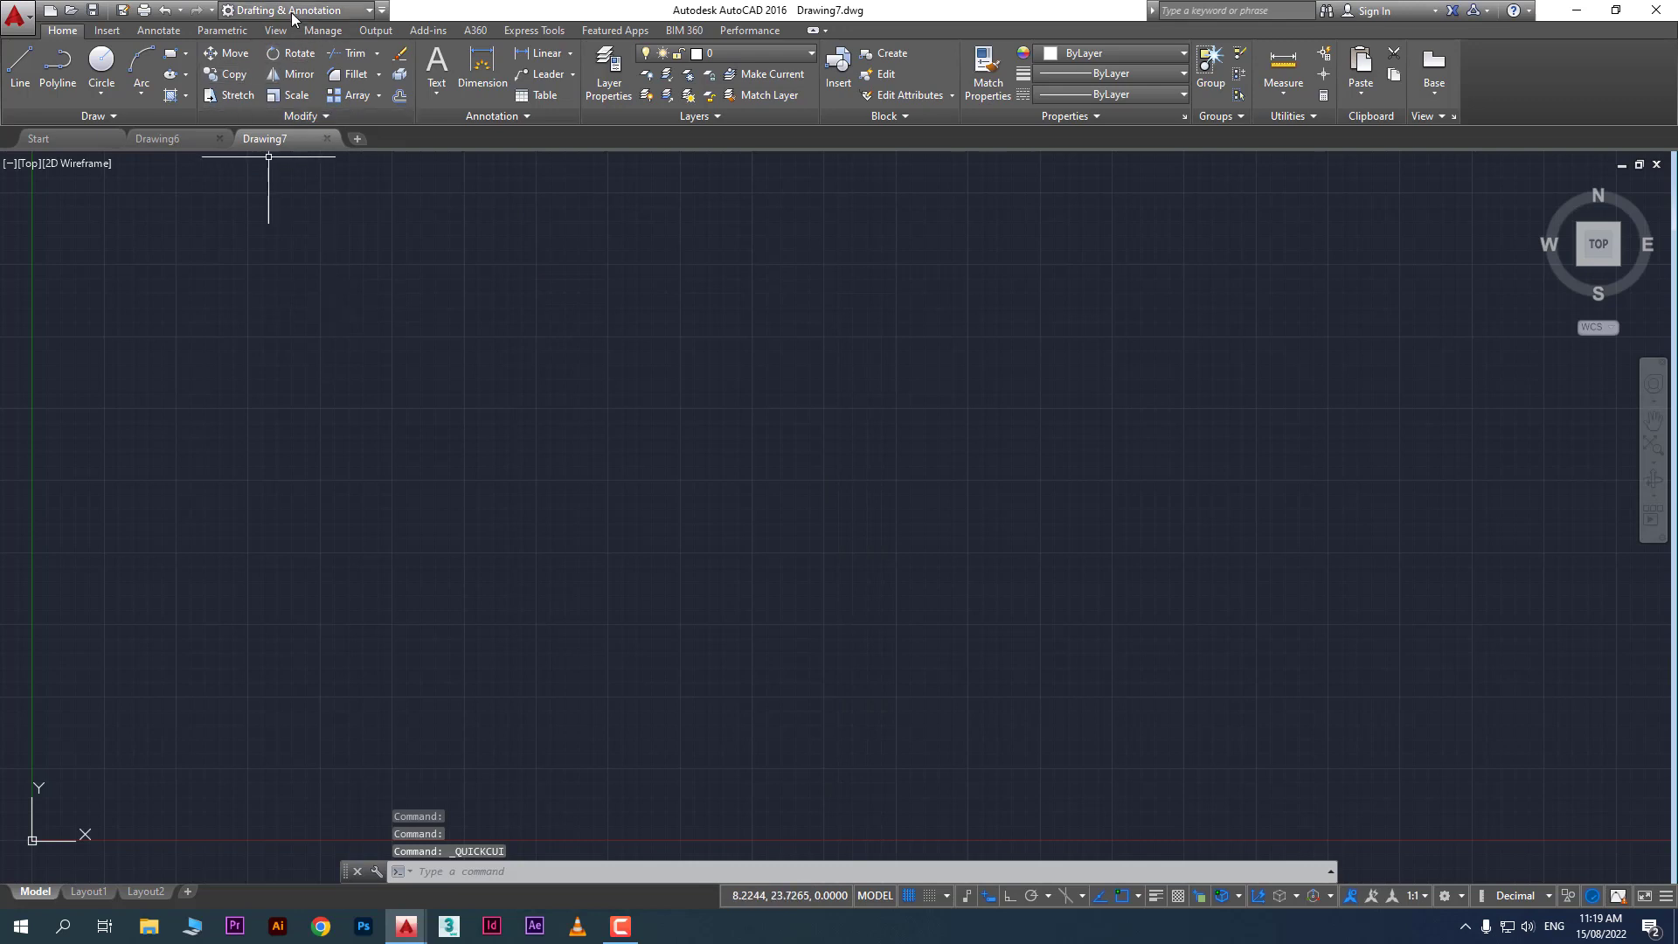
click(383, 10)
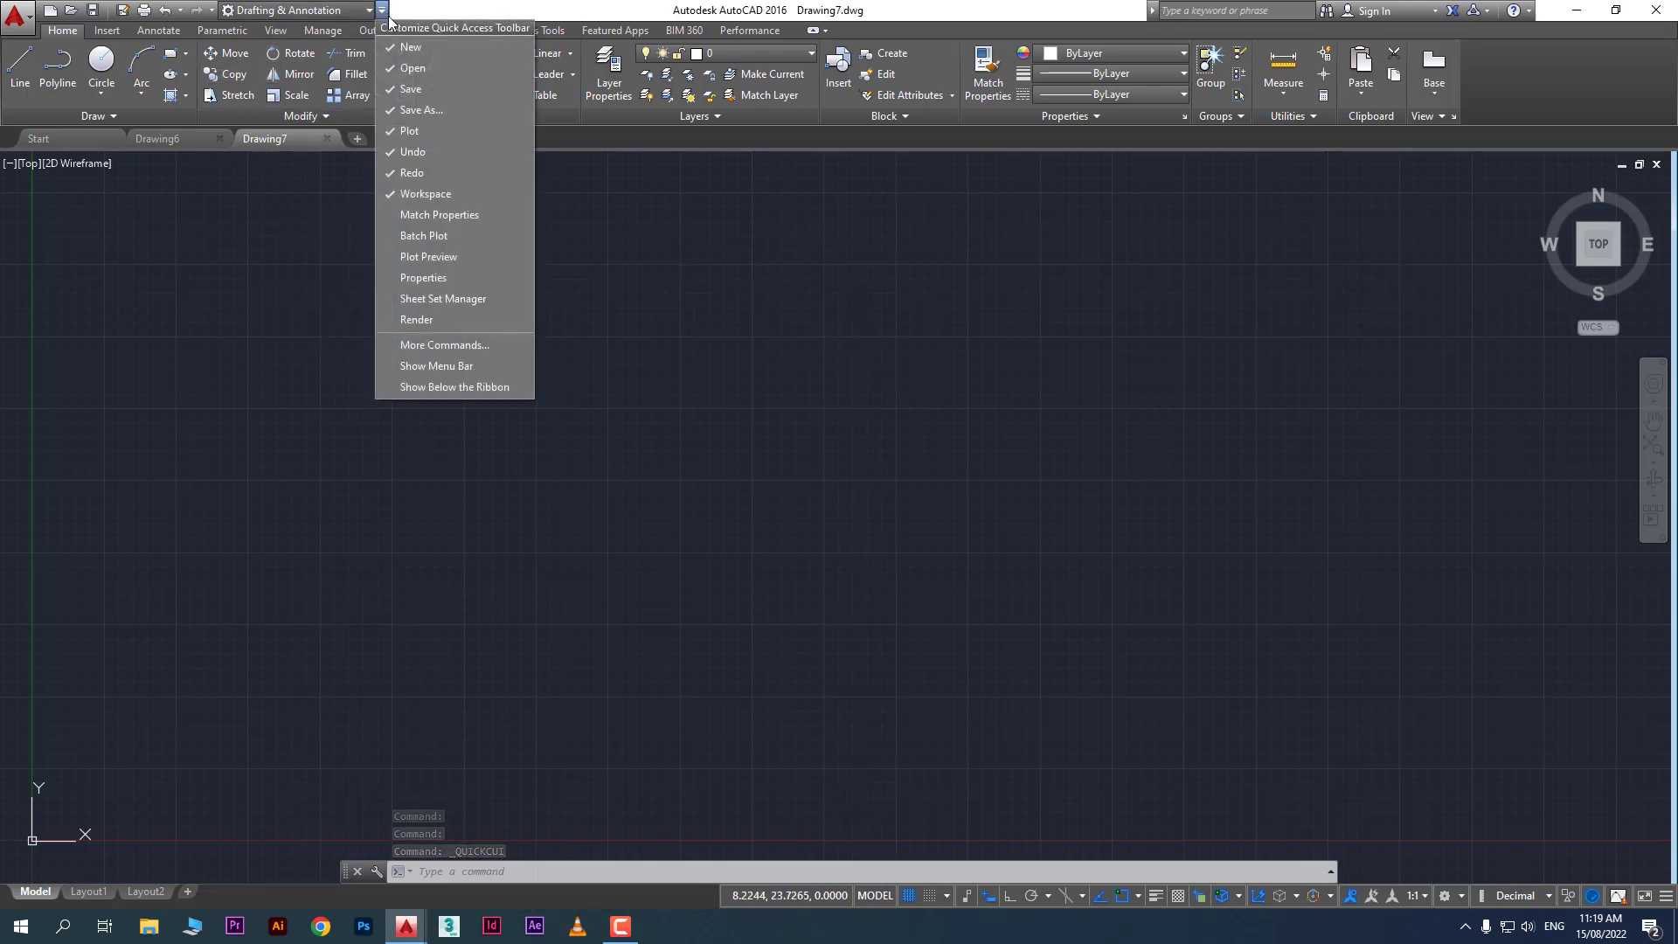
Switch the workspace to 3D Modeling and back to Drafting & Annotation
click(370, 9)
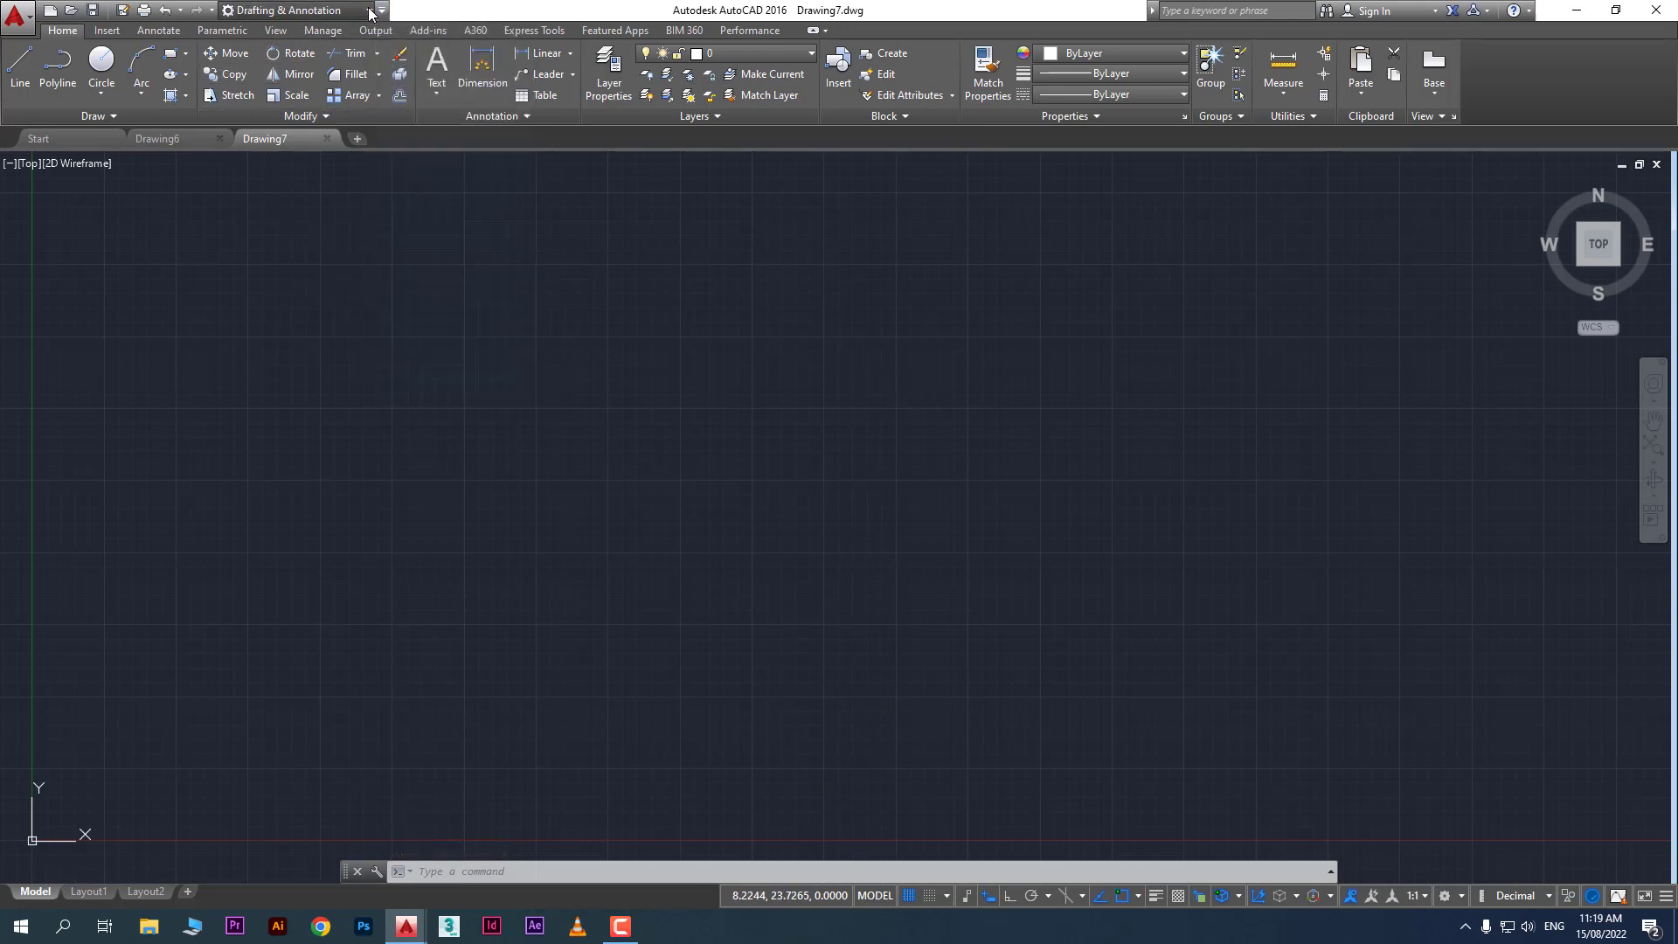
click(369, 9)
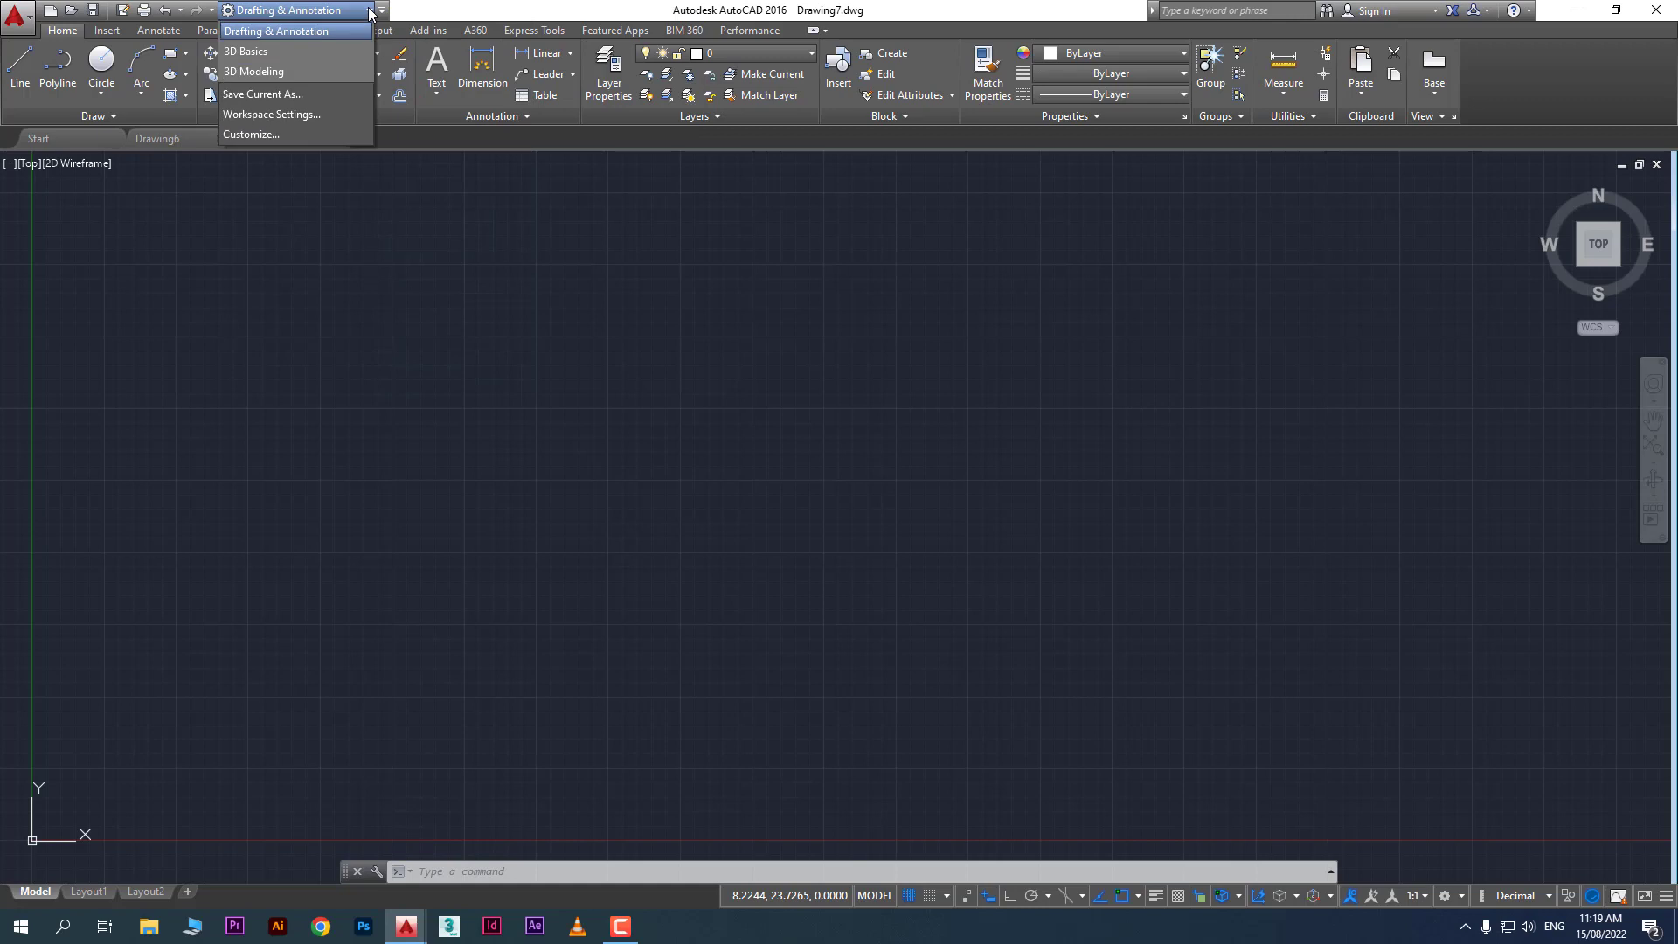
click(281, 70)
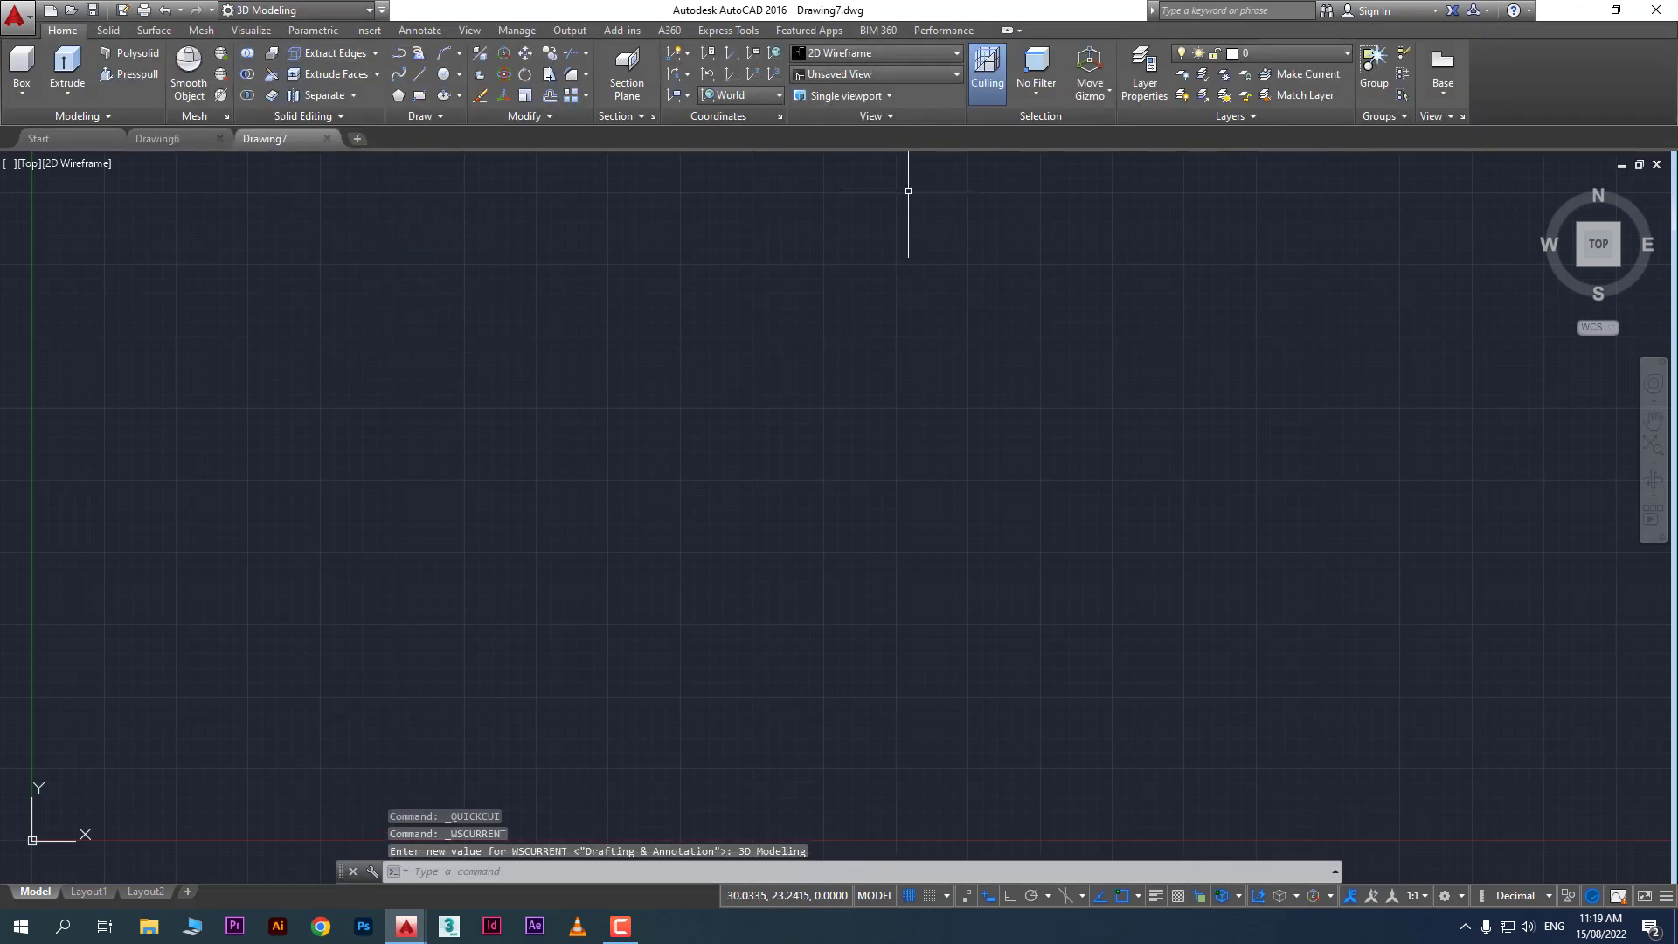
click(369, 10)
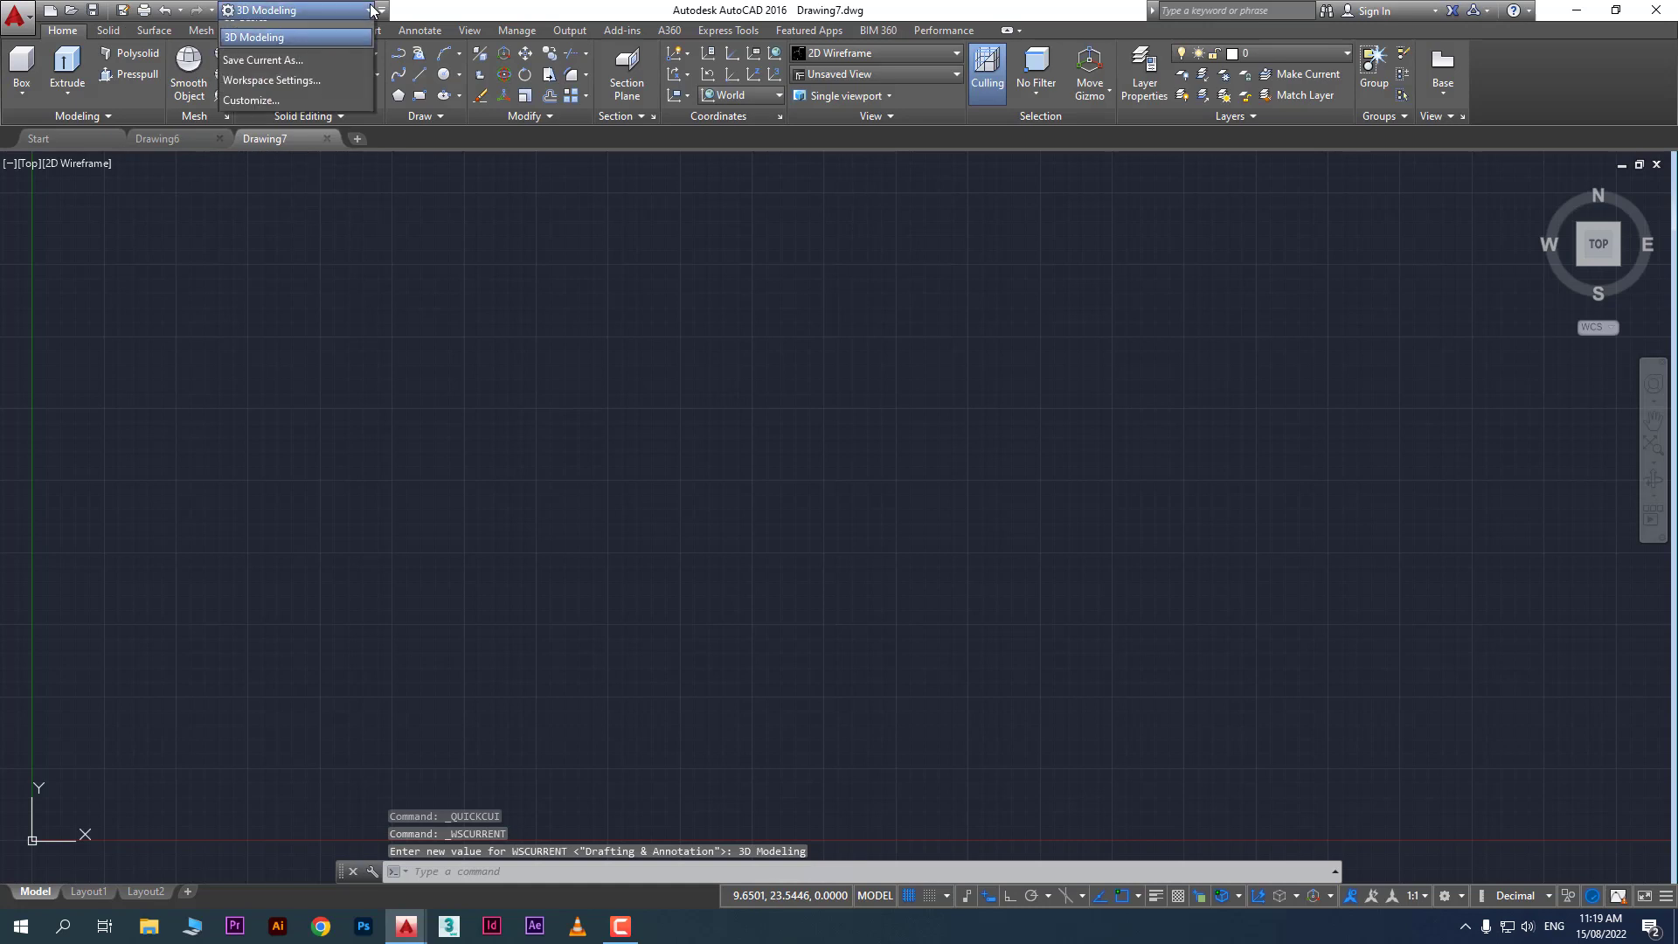
click(306, 32)
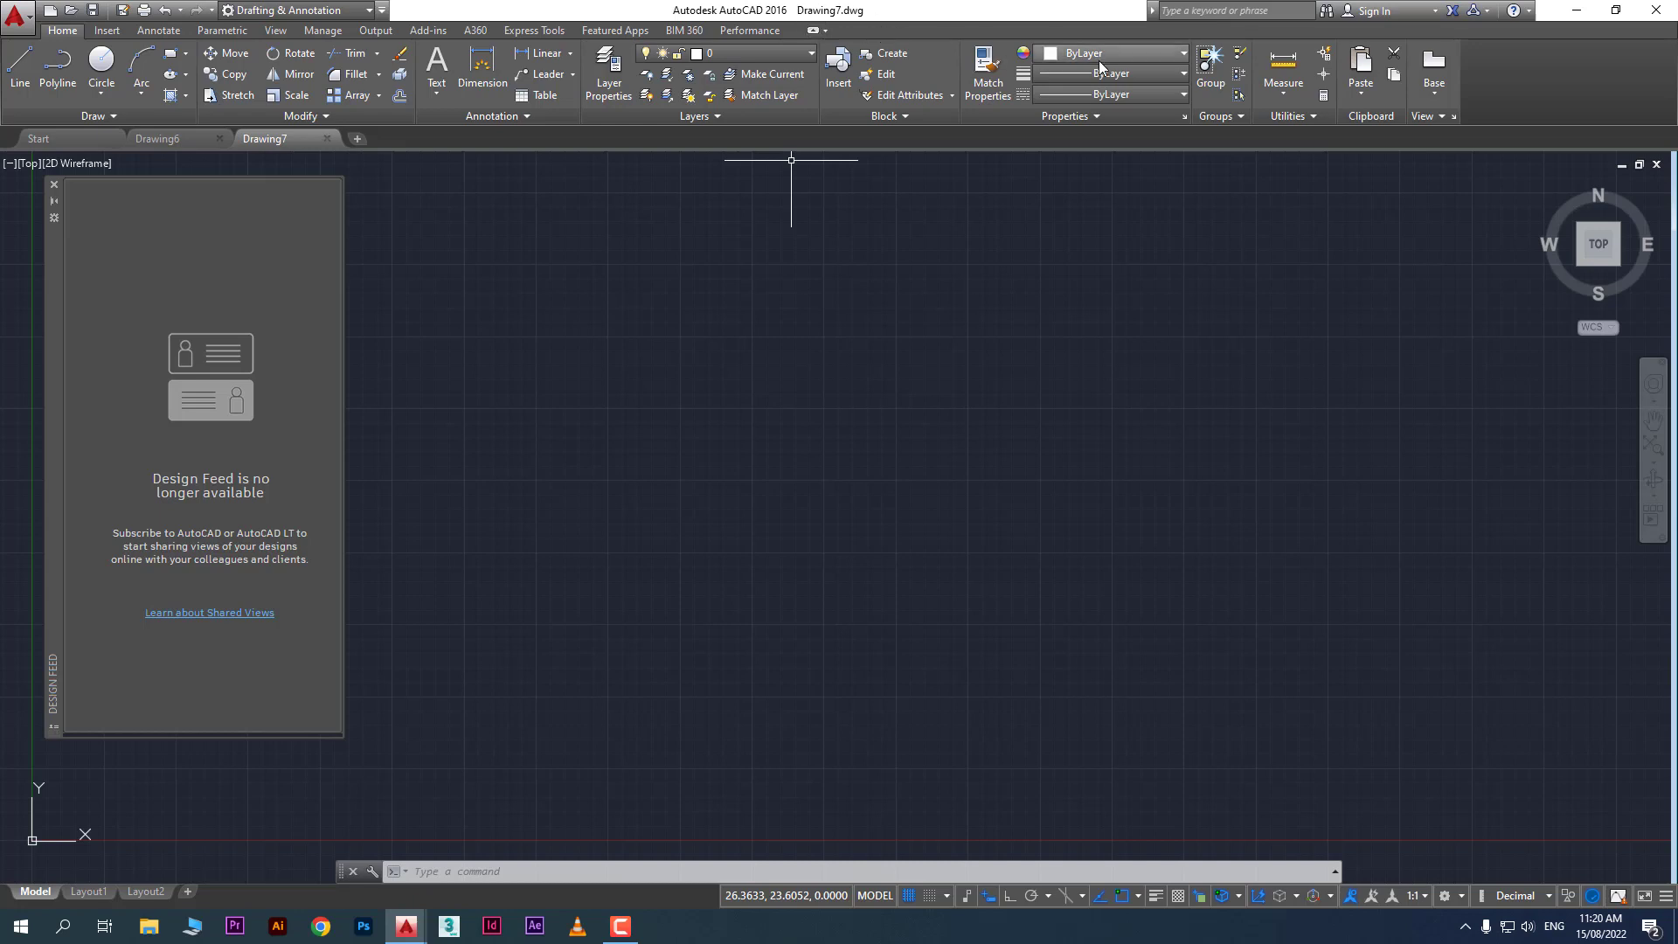
Examine the ribbon's Insert, Annotate and Parametric tool sets and return to the Home tools
click(118, 35)
click(158, 31)
click(244, 33)
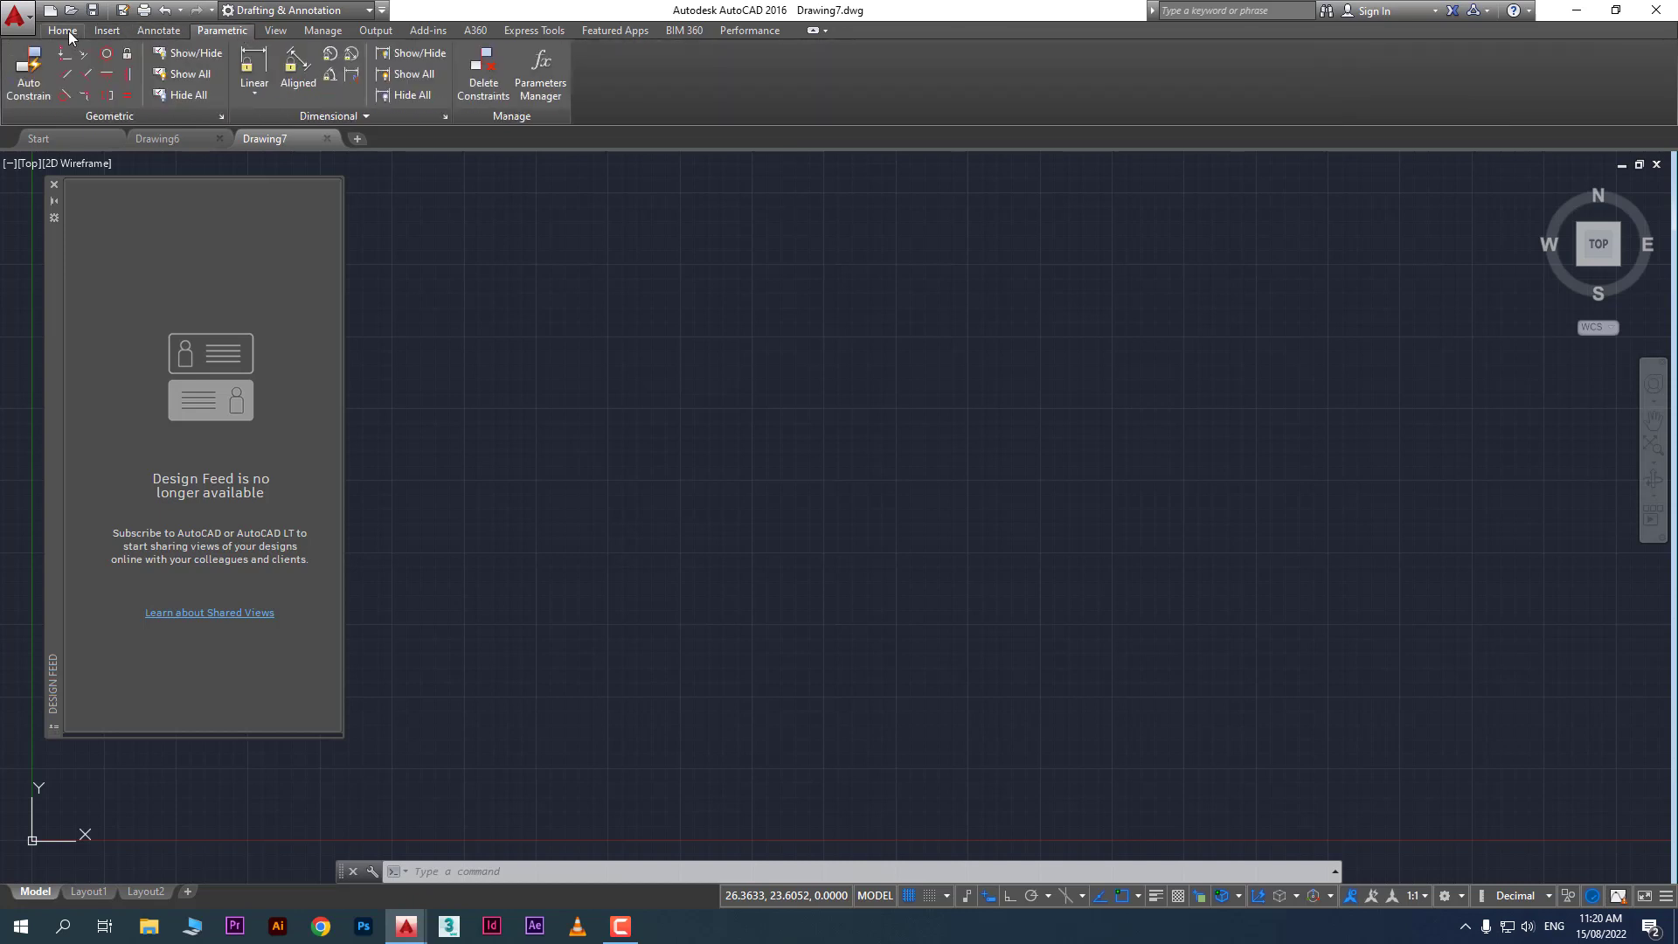
click(58, 33)
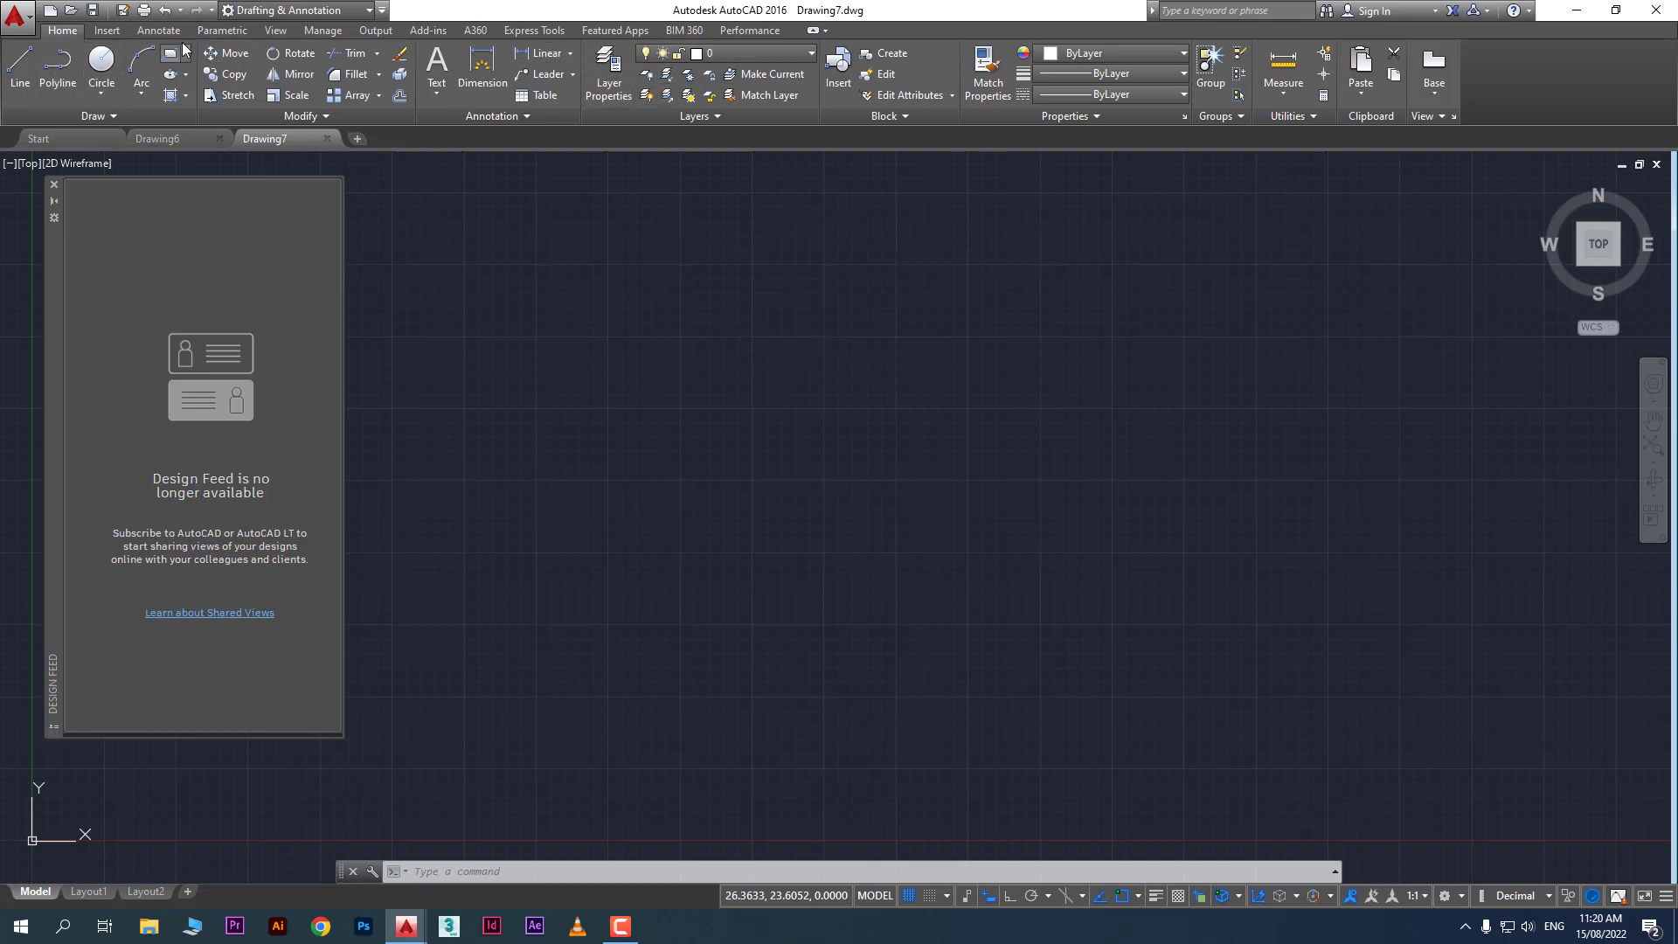
click(108, 31)
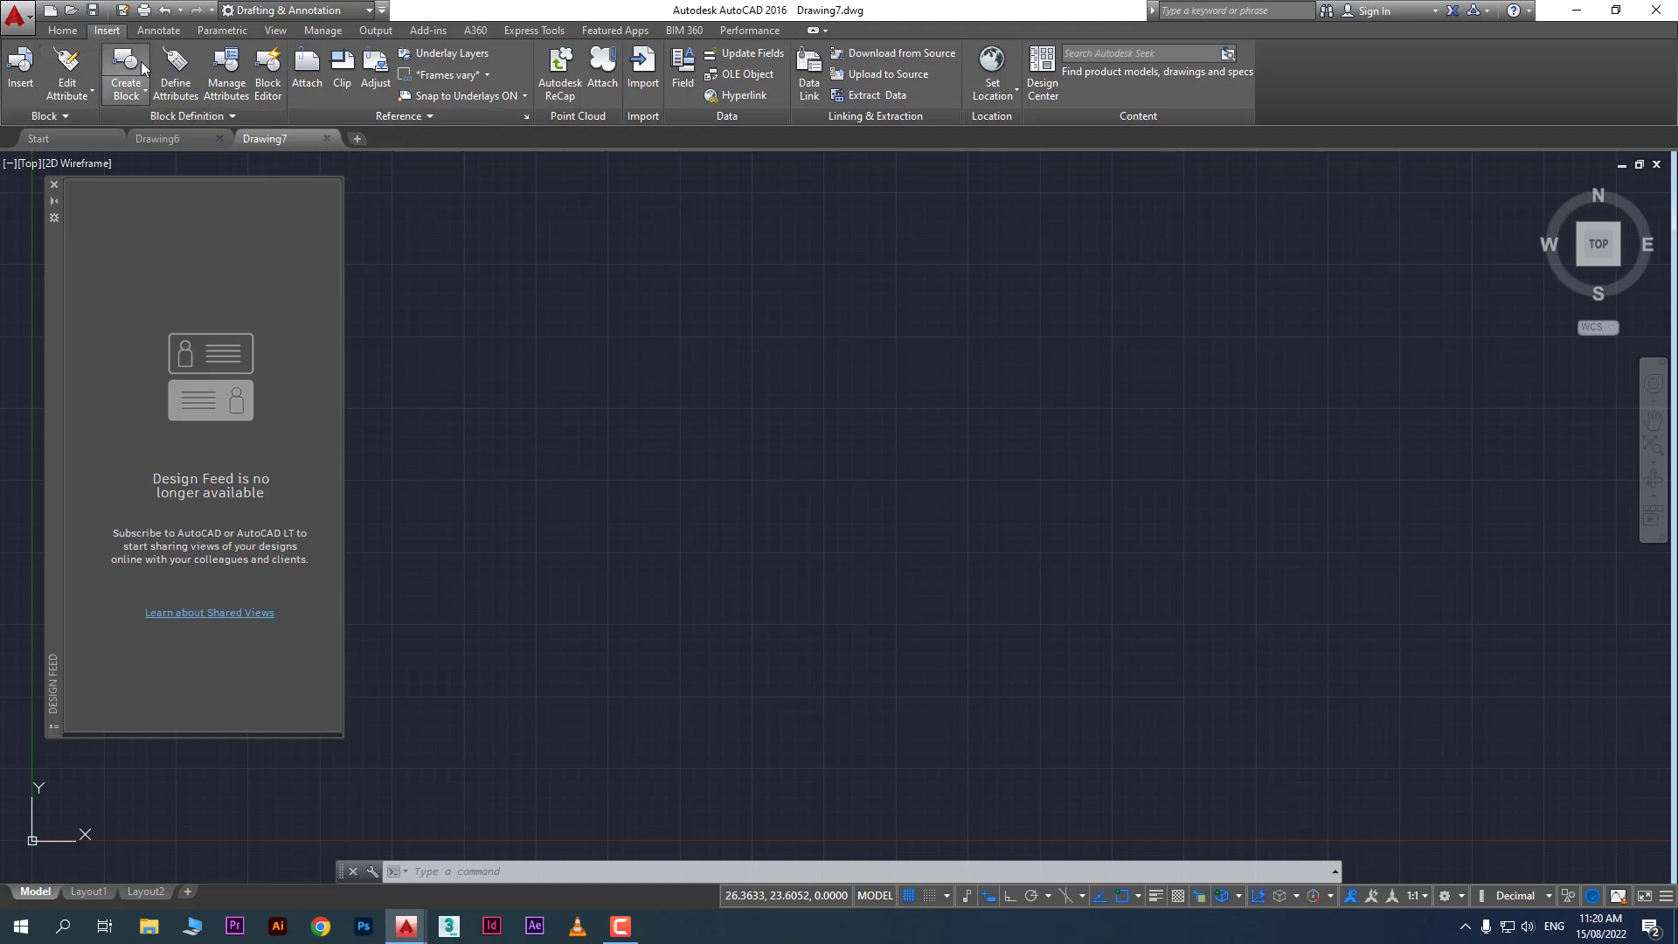
click(164, 32)
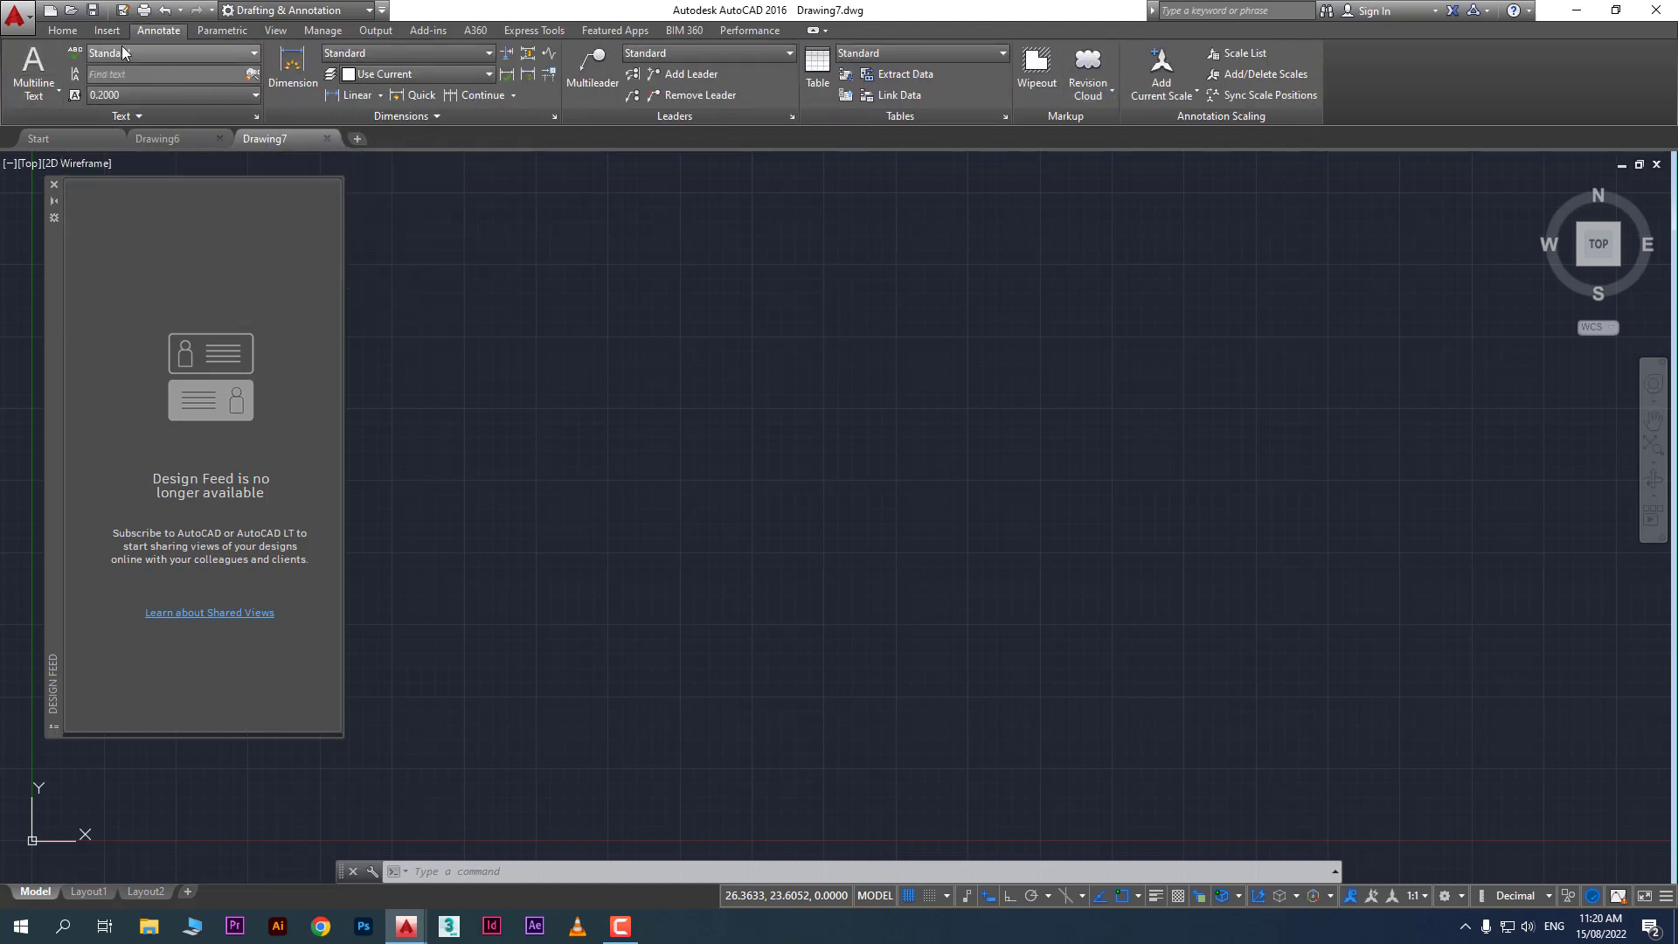
click(61, 31)
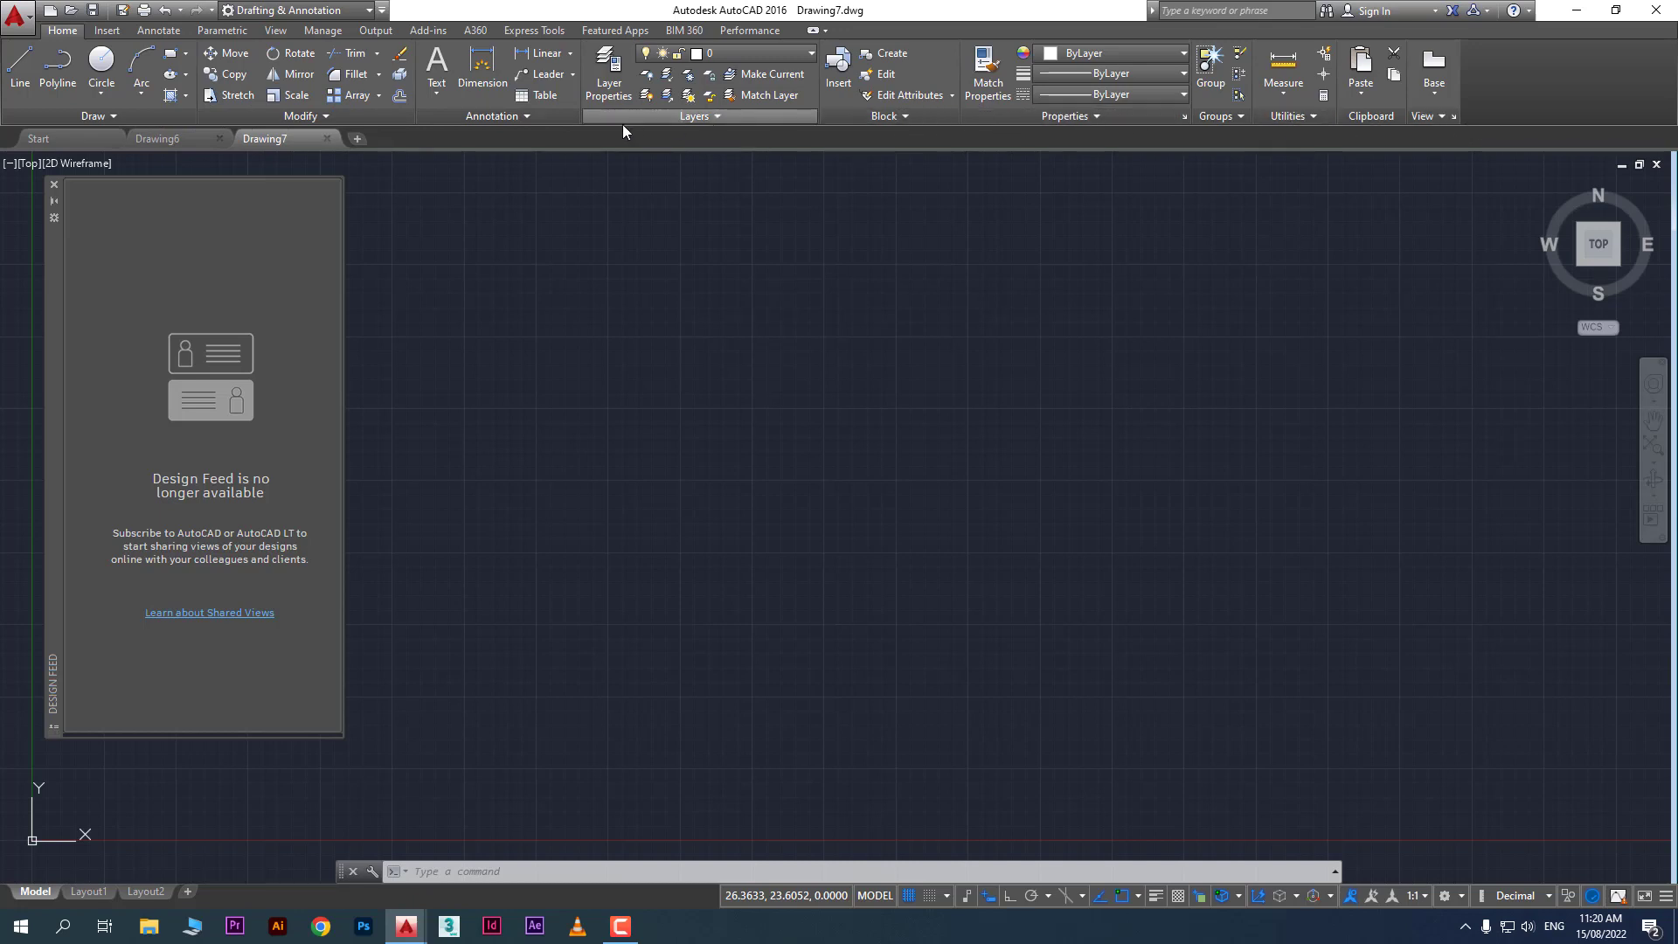
Expand the hidden Draw, Modify and Annotation tools on the Home ribbon and pin them open
click(329, 117)
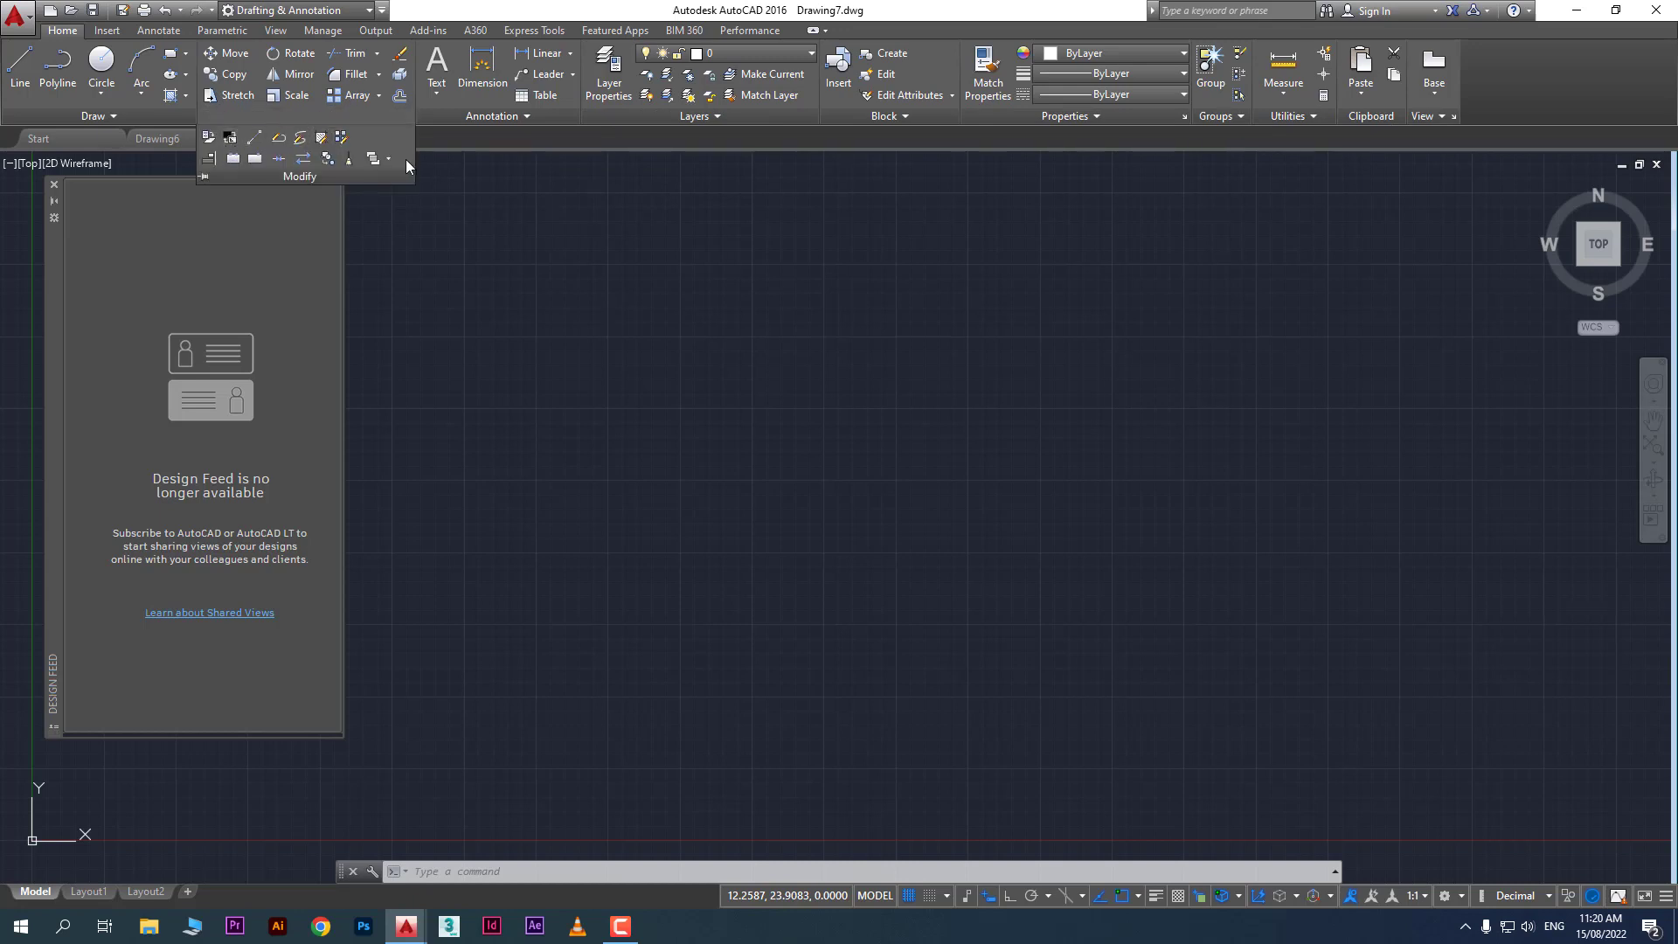
click(108, 117)
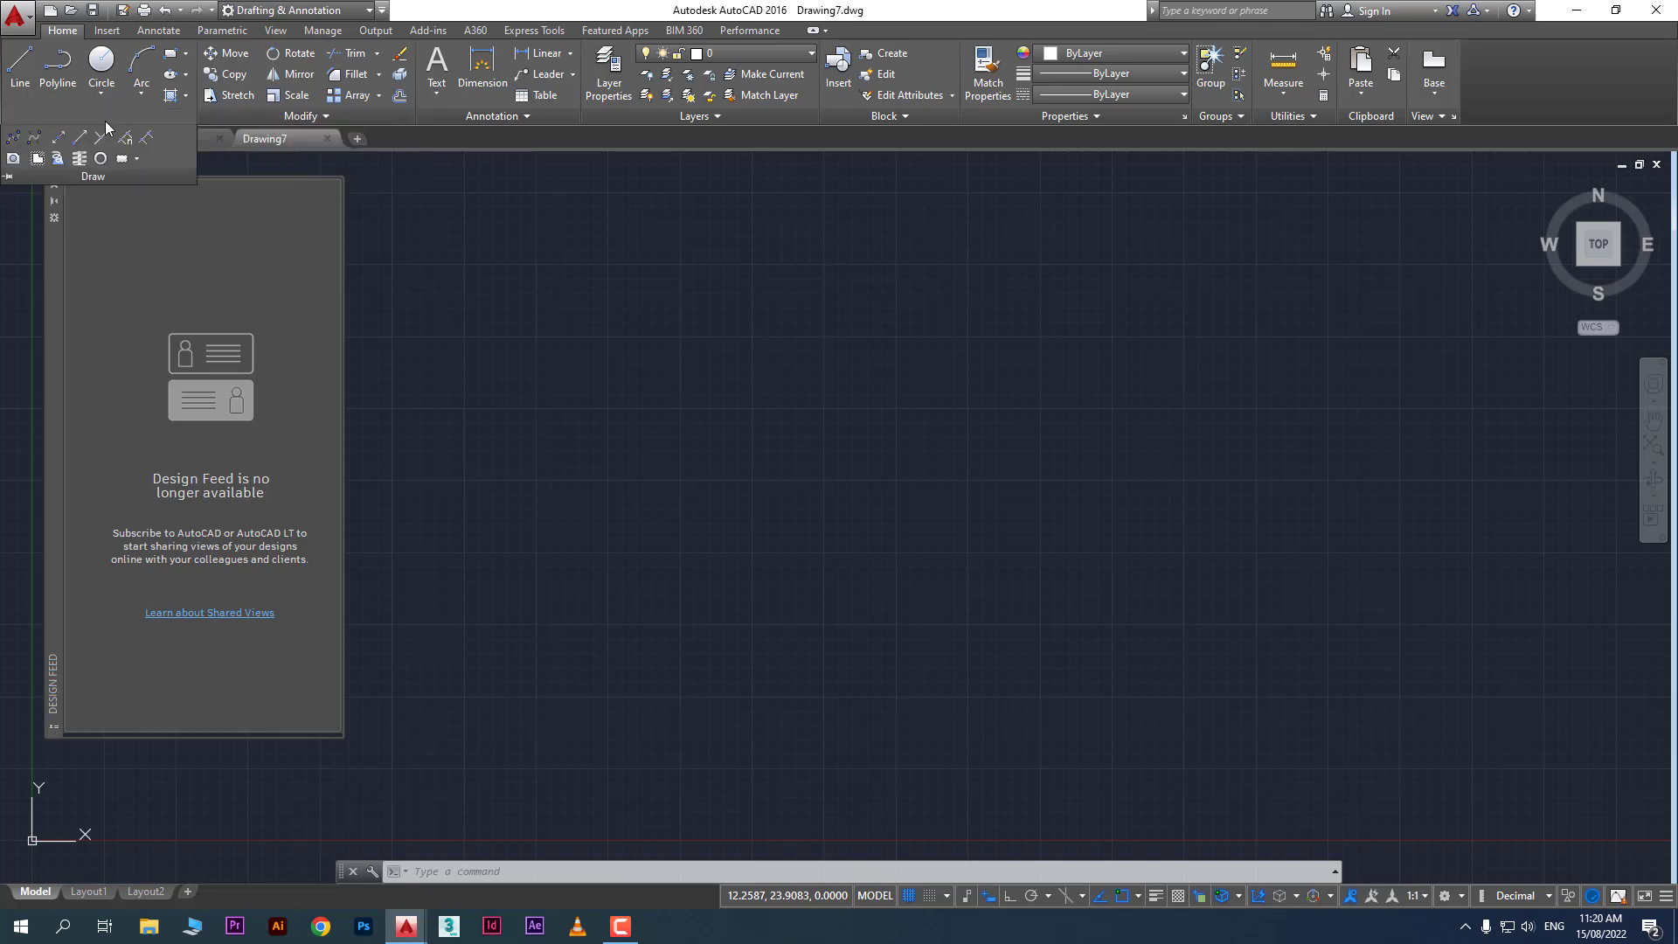
click(8, 177)
click(223, 113)
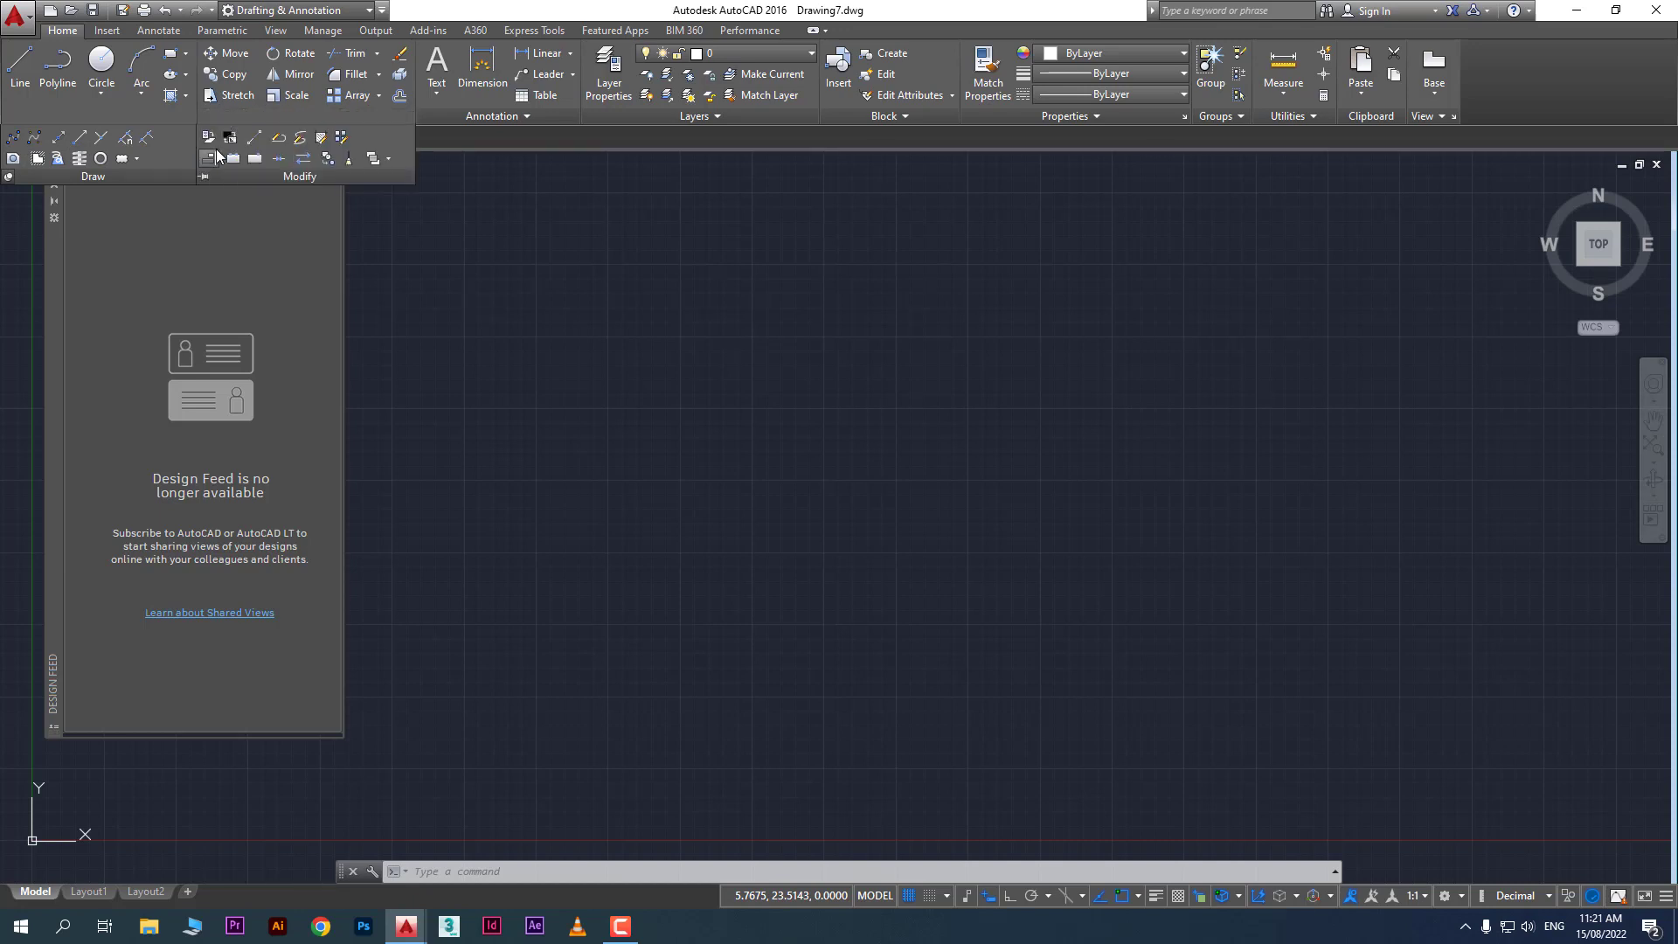
click(204, 176)
click(544, 114)
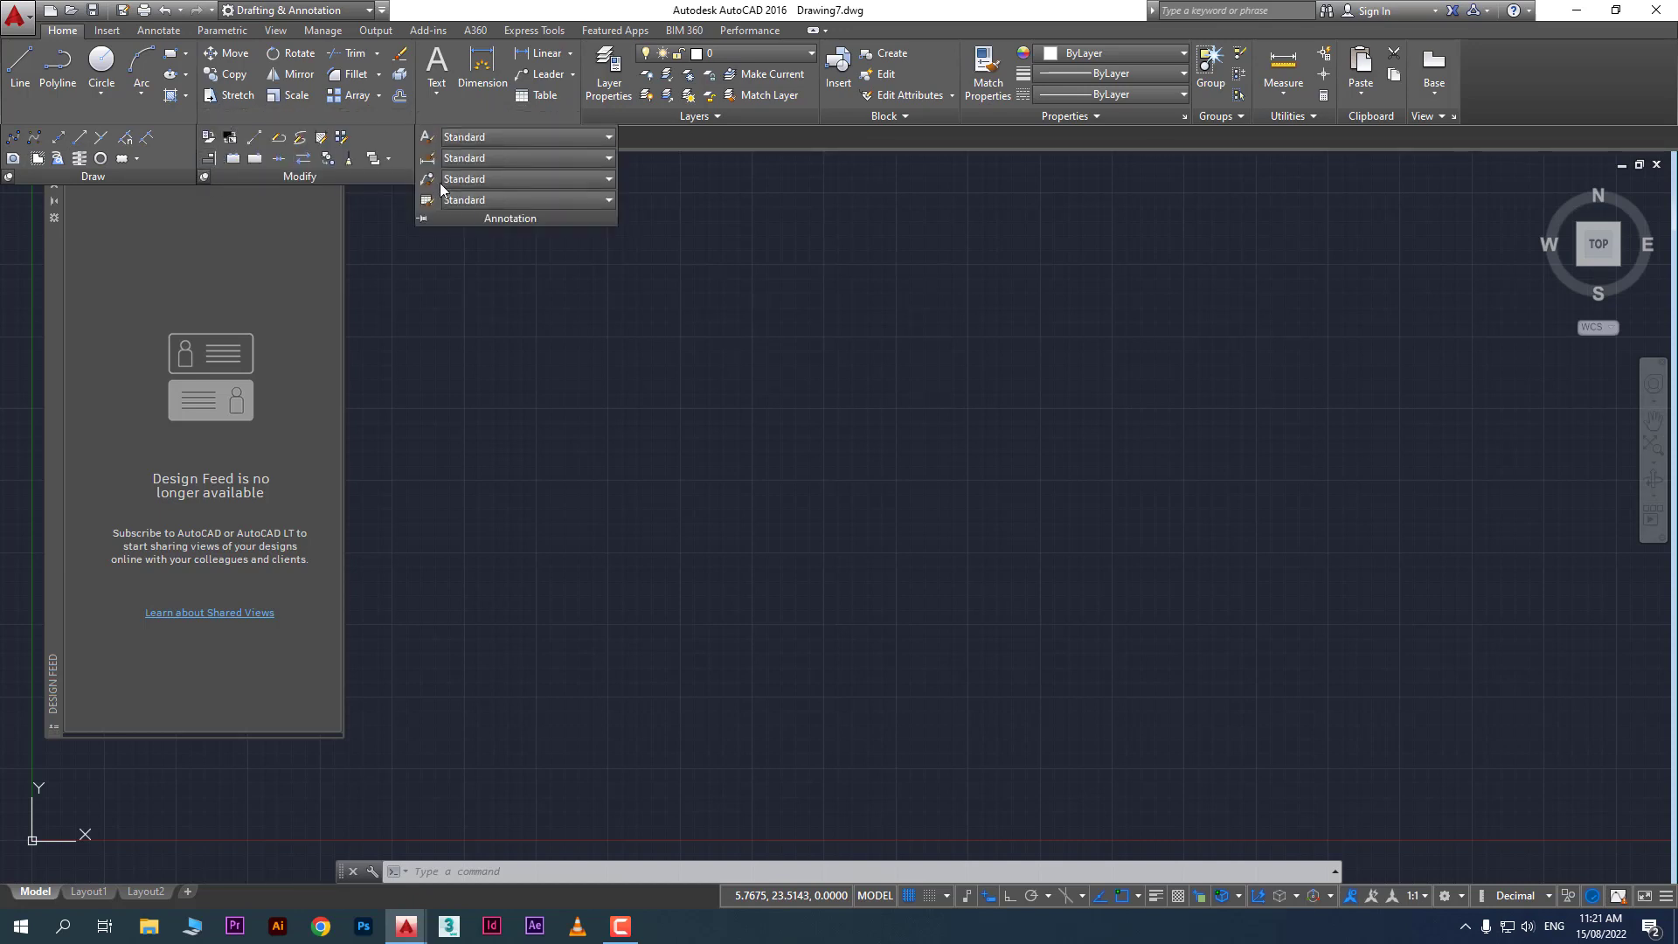
click(417, 218)
Unpin the expanded Annotation, Modify and Draw tools so they collapse back into the ribbon
click(424, 218)
click(204, 177)
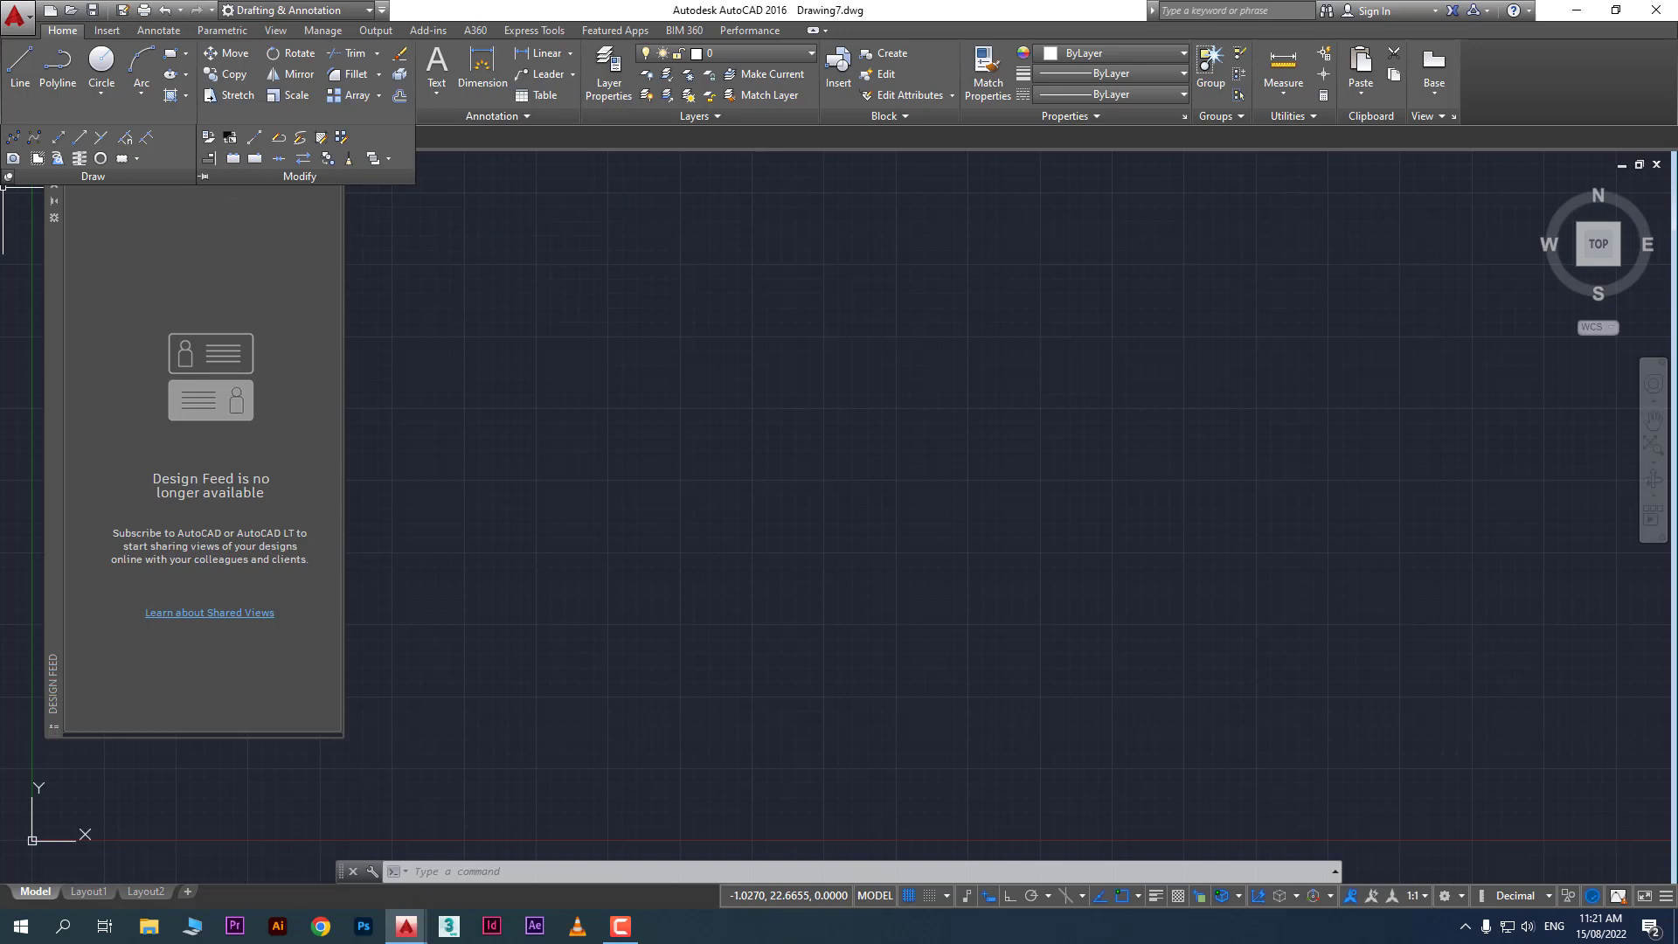
click(8, 177)
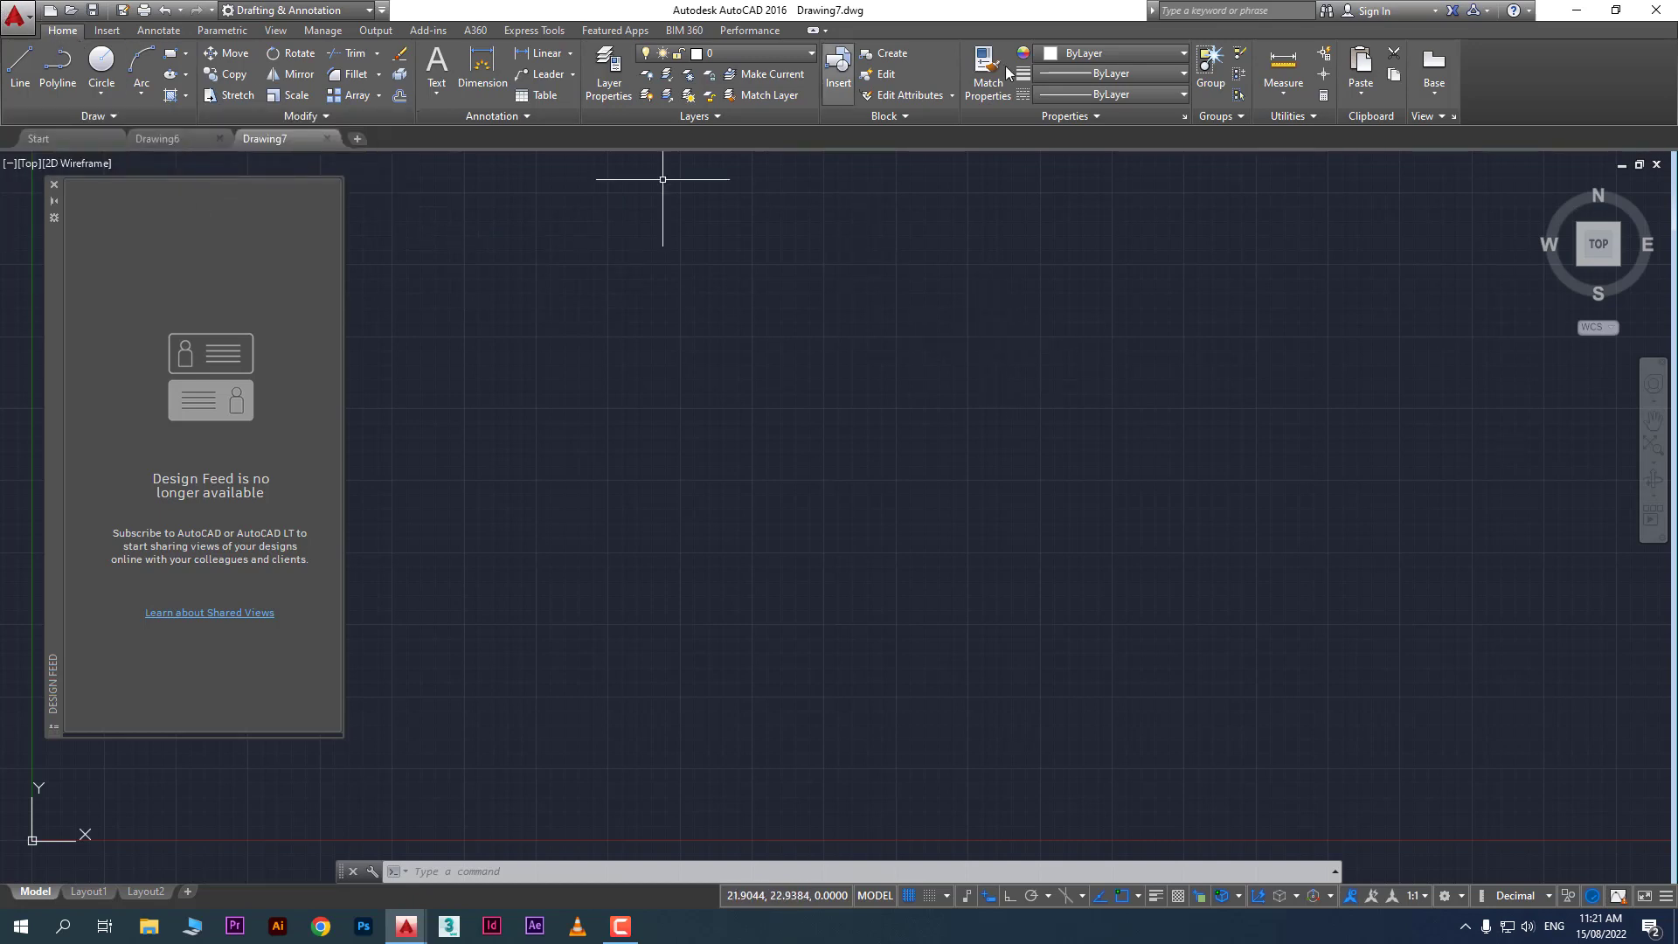
Add the 3D Tools tab to the ribbon and display its modeling tools
right_click(60, 33)
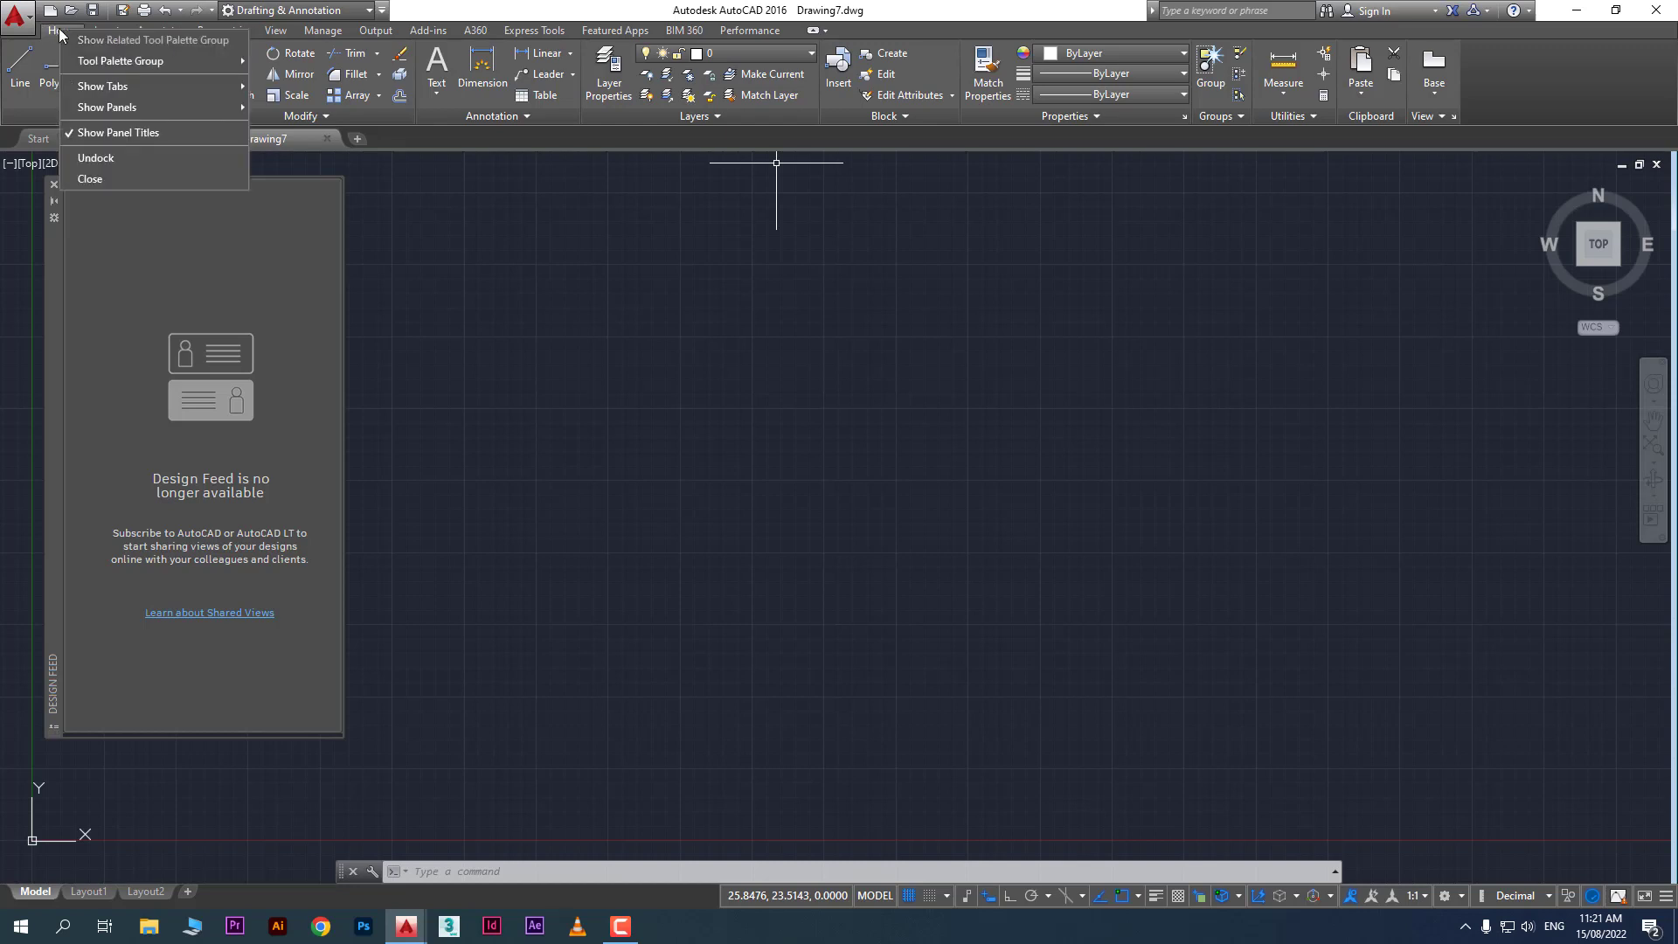
mouse_move(188, 84)
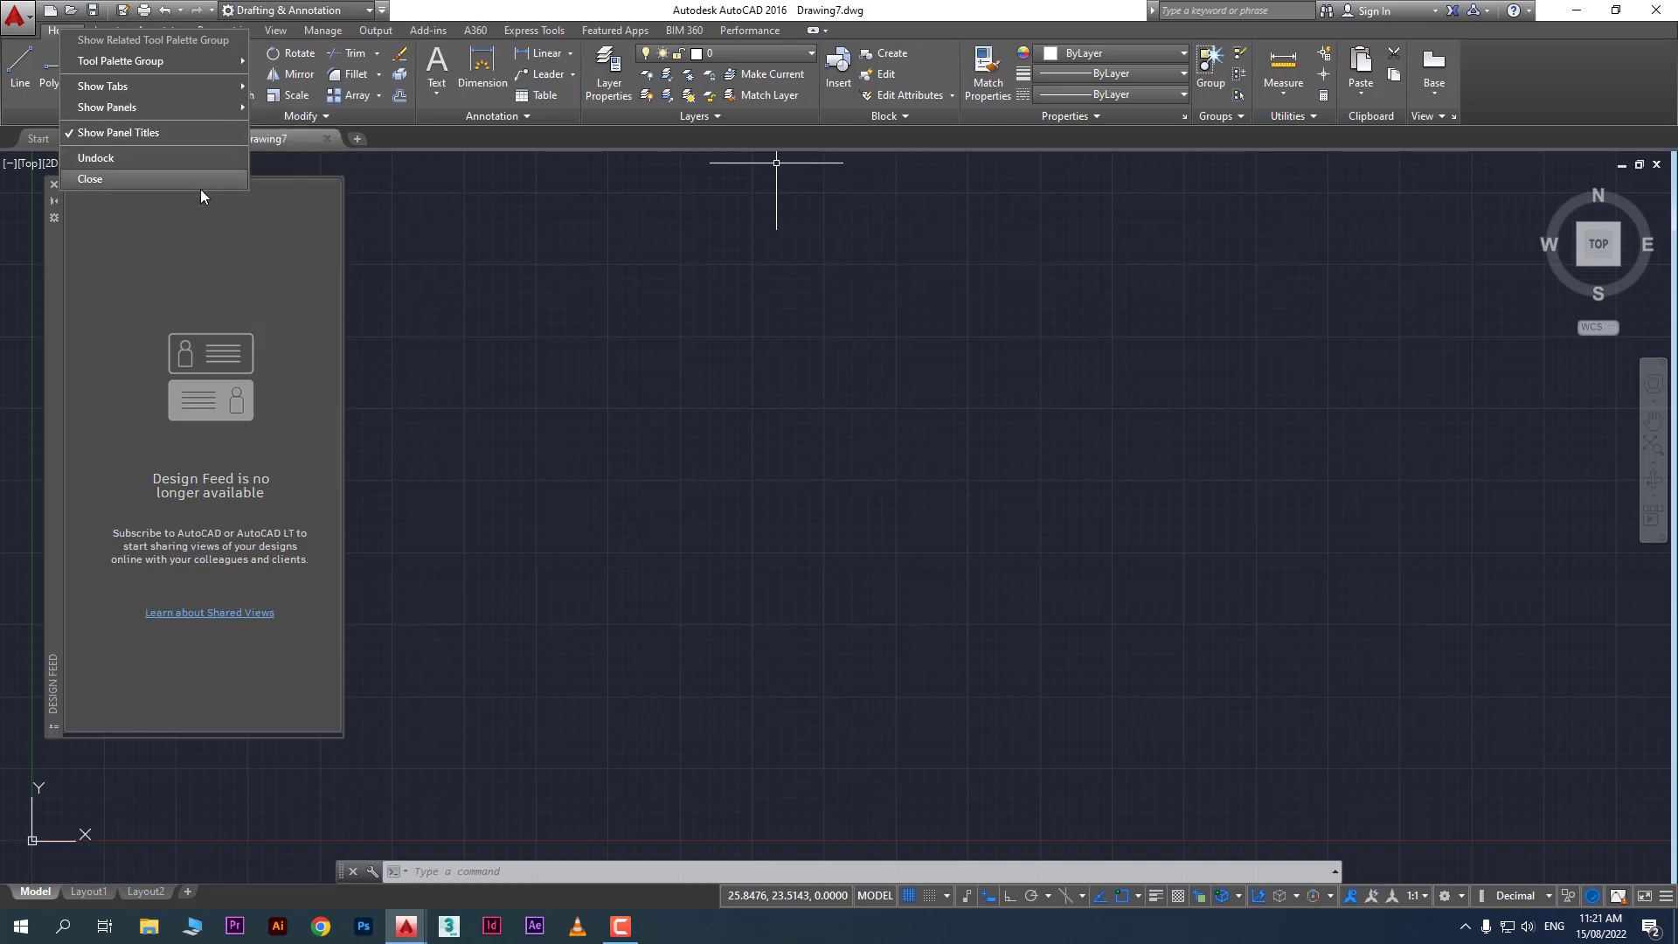
mouse_move(214, 96)
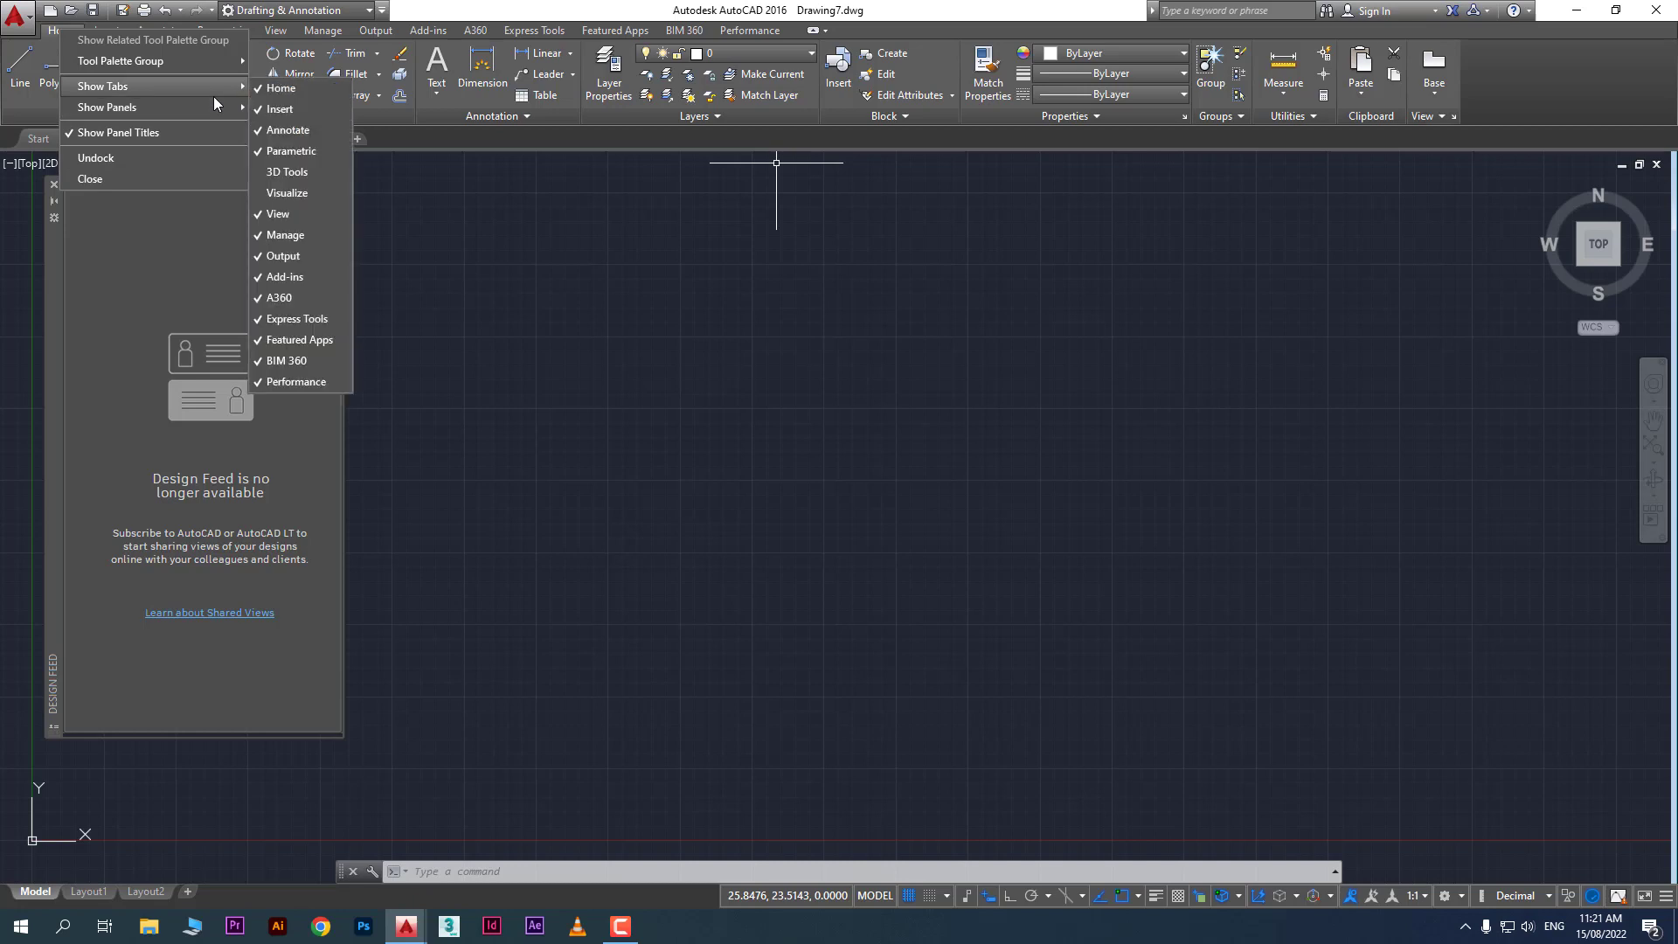
click(308, 175)
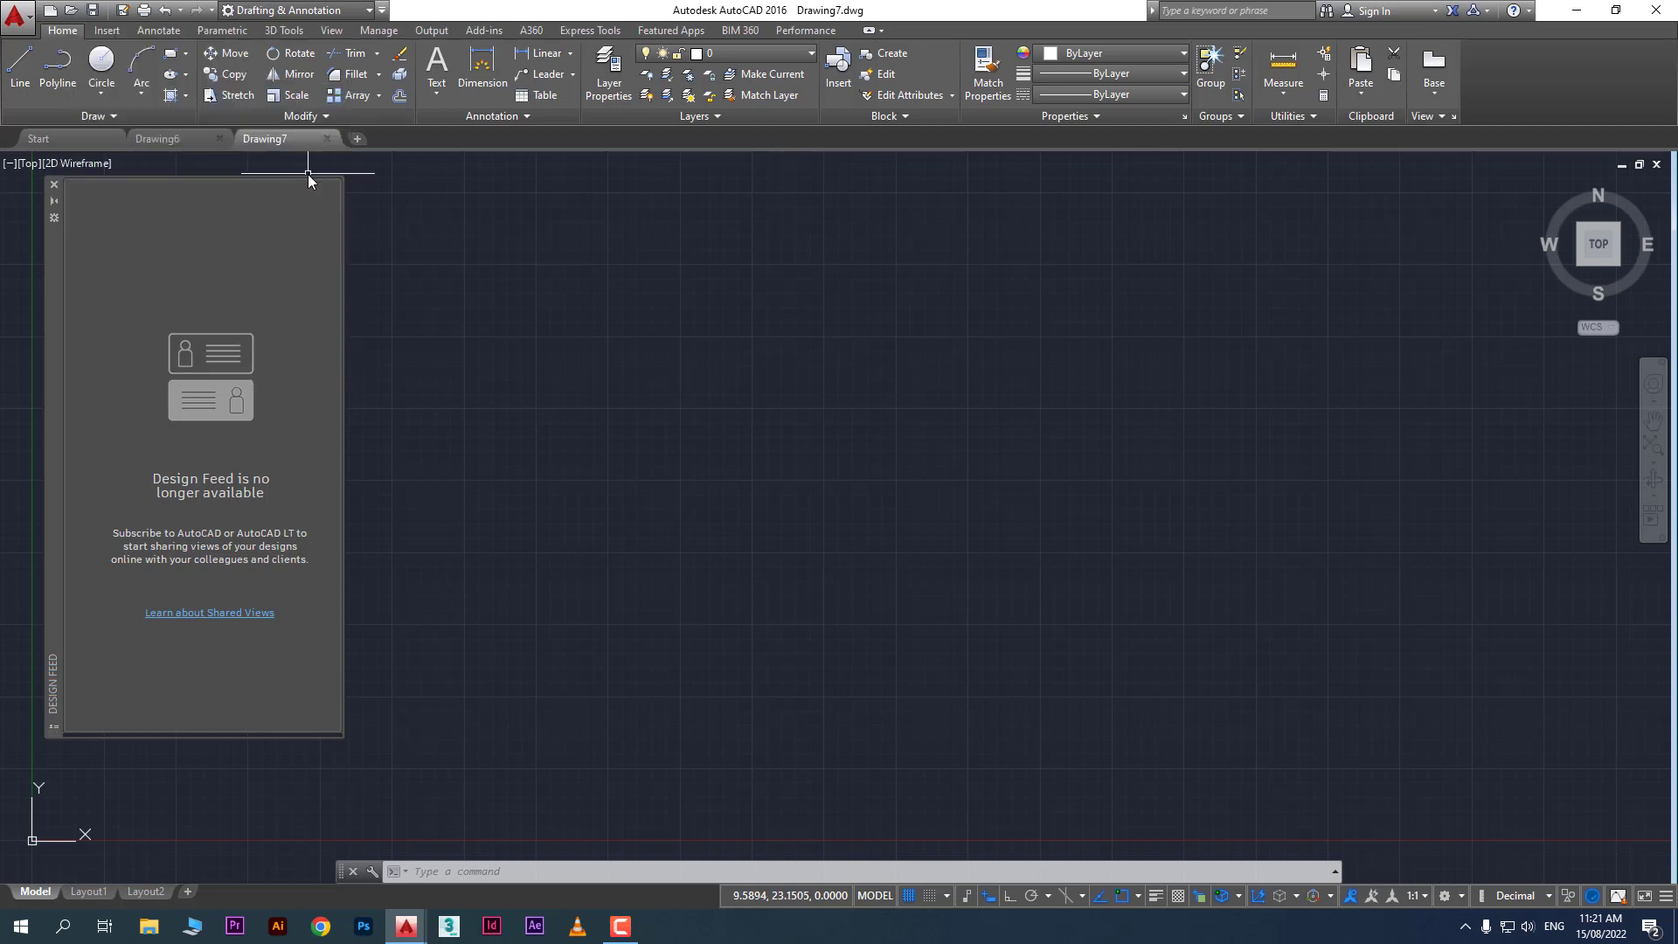
click(282, 30)
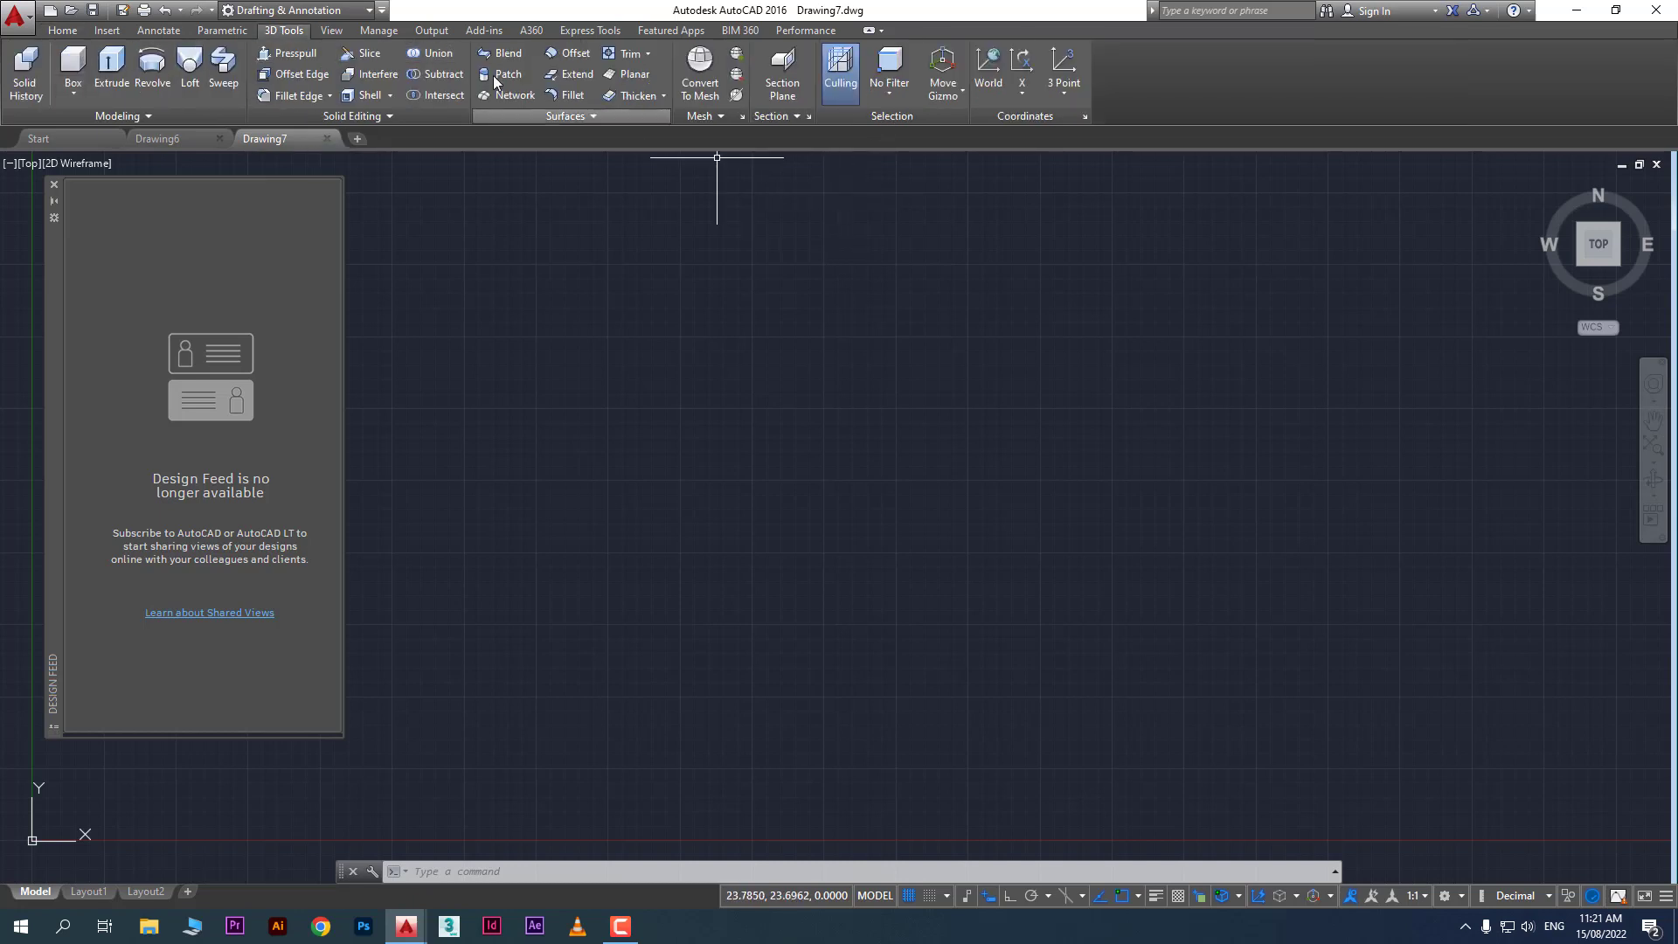
Remove the 3D Tools tab from the ribbon and return to the Home tools
right_click(289, 33)
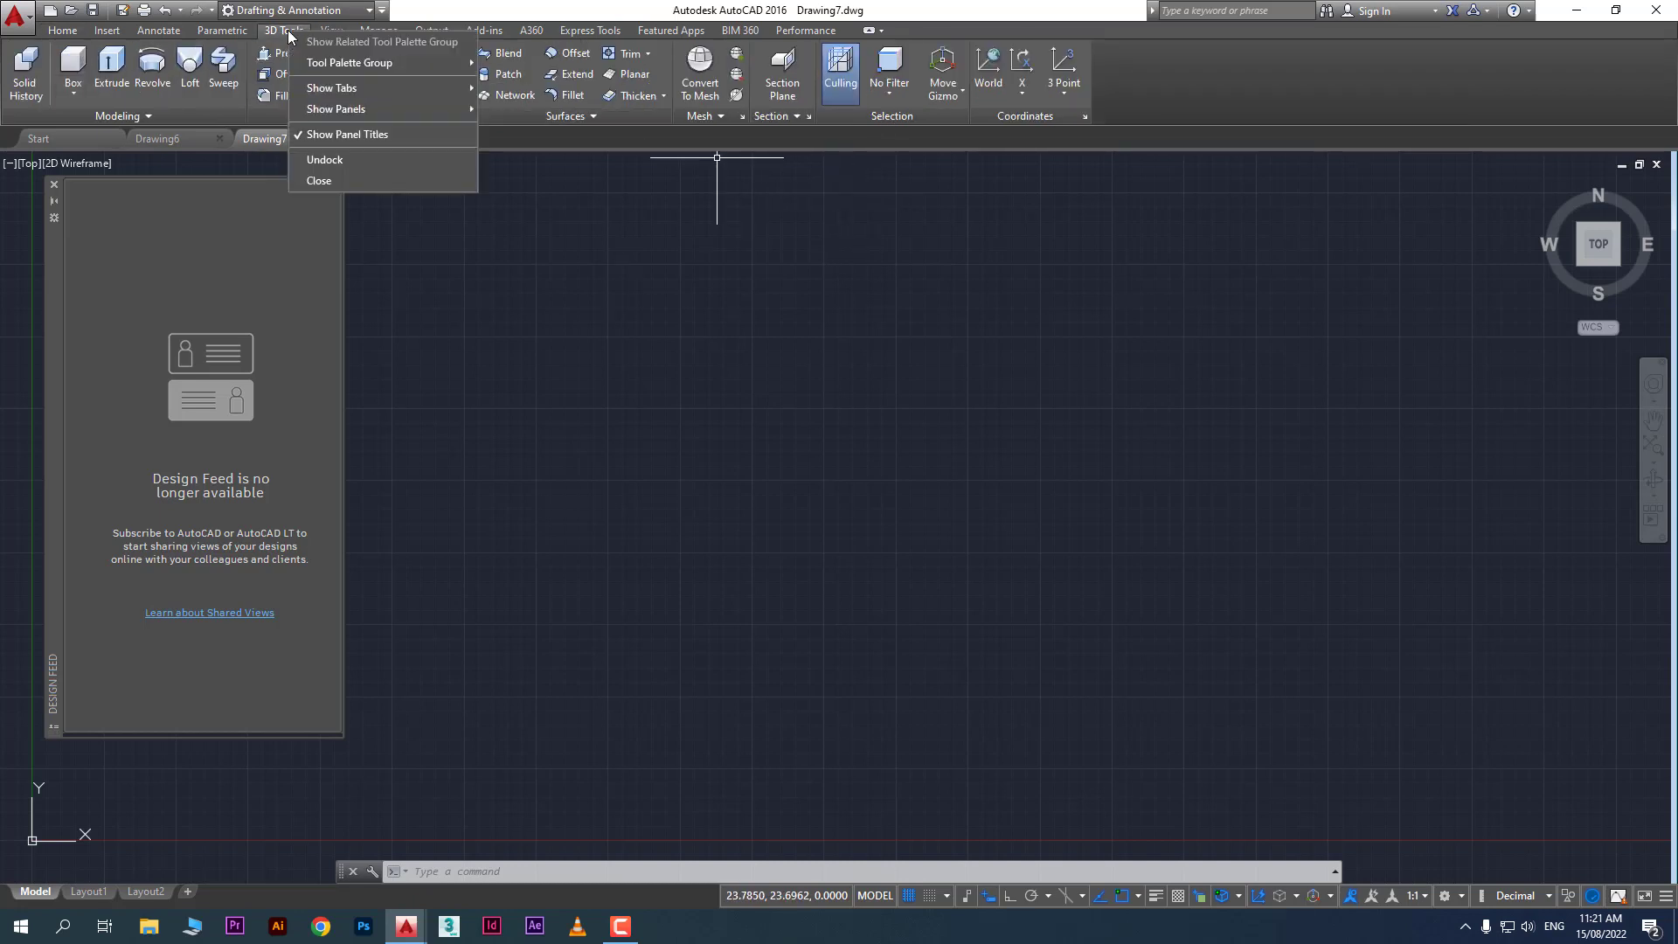
mouse_move(407, 91)
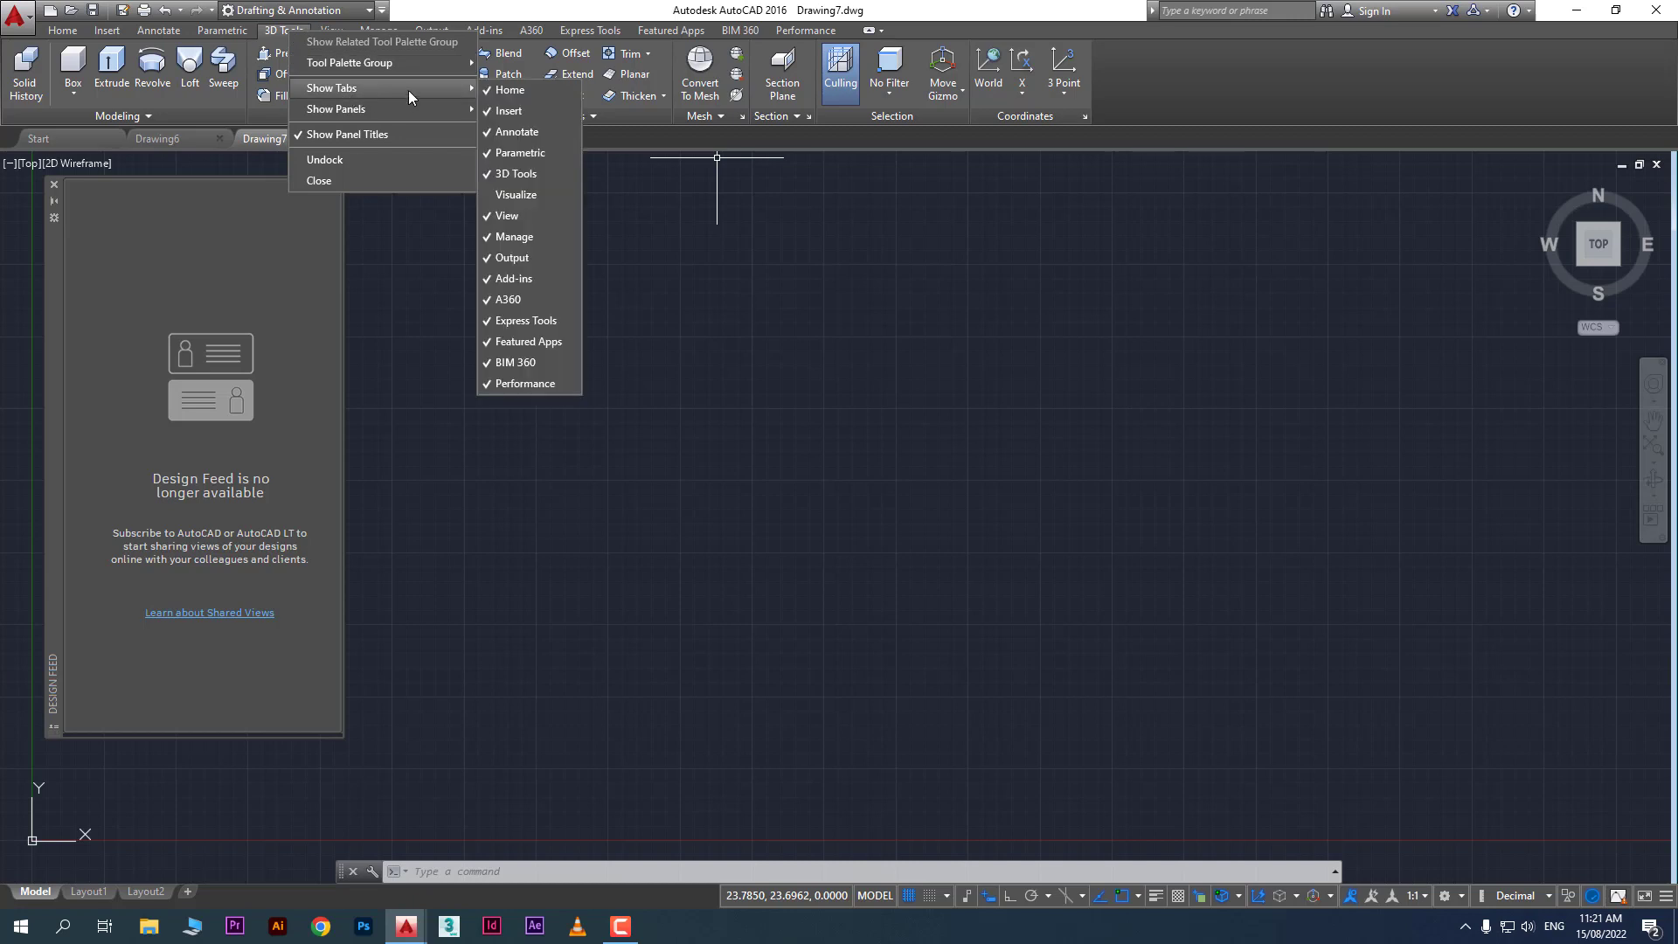
click(537, 177)
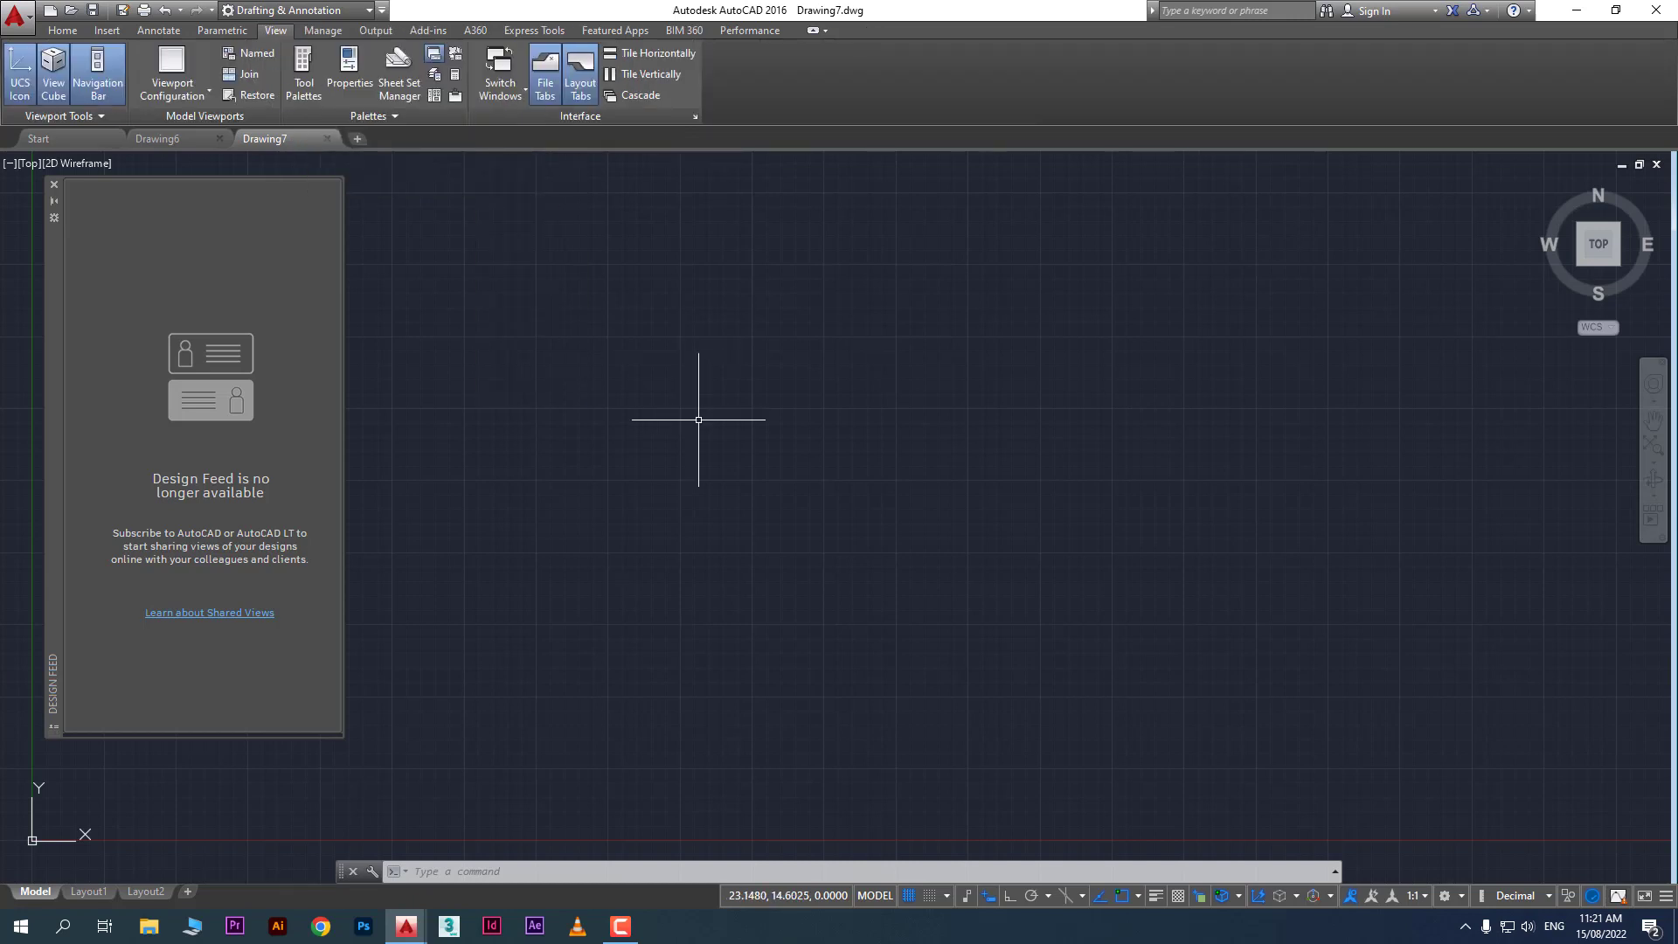
click(64, 35)
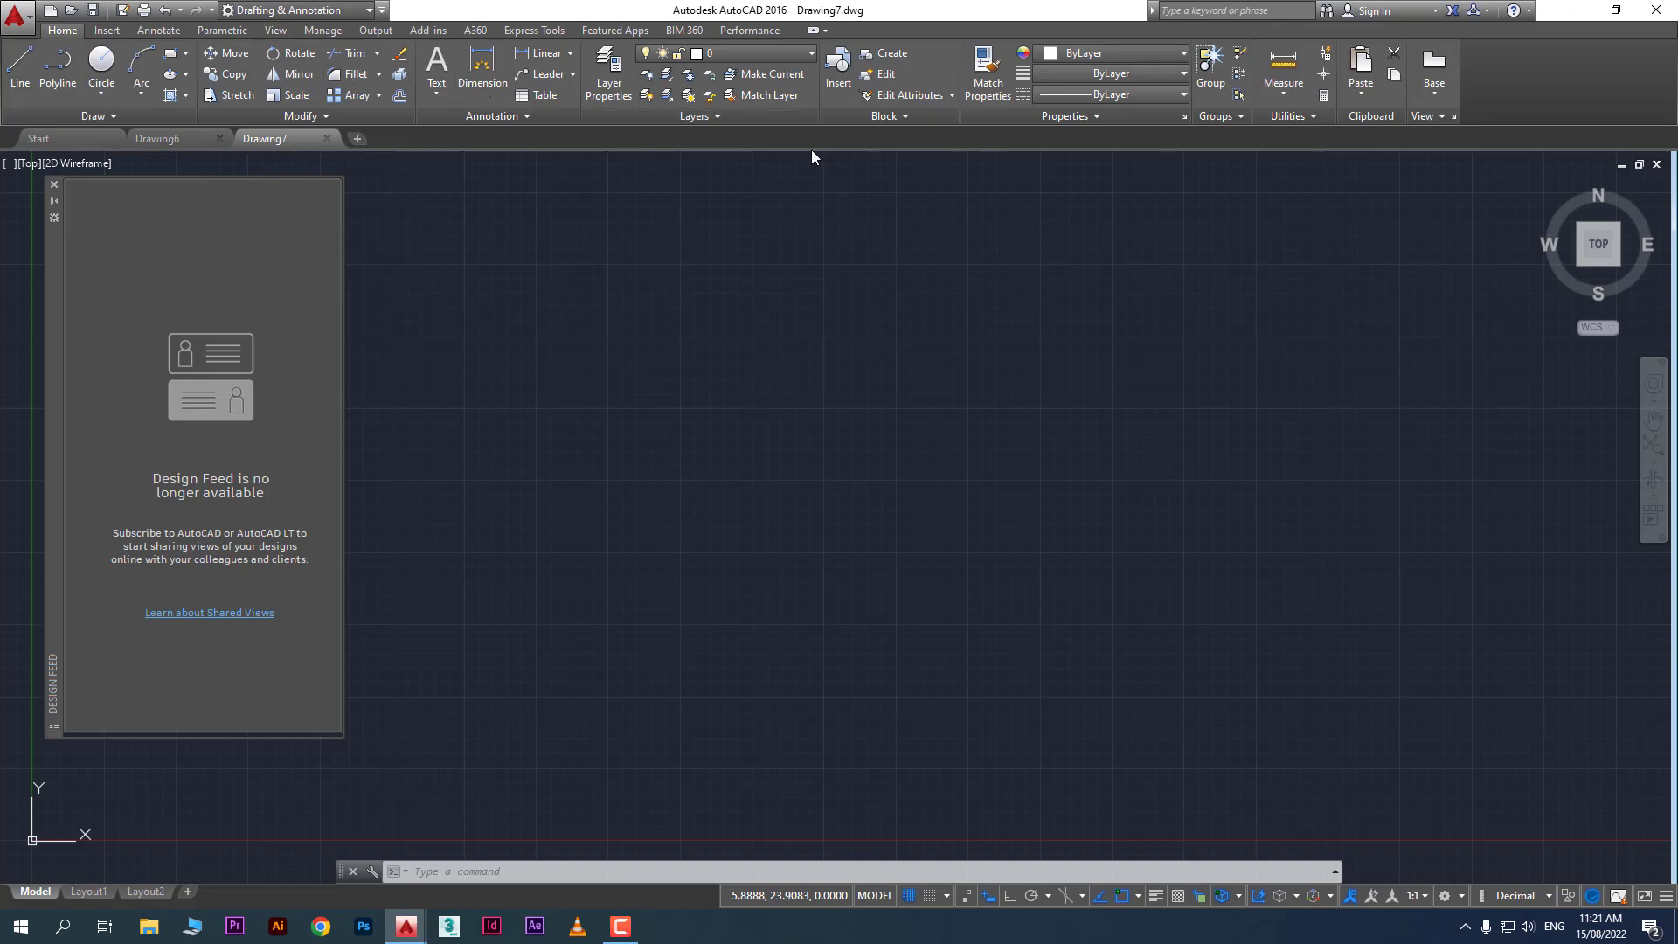
right_click(108, 33)
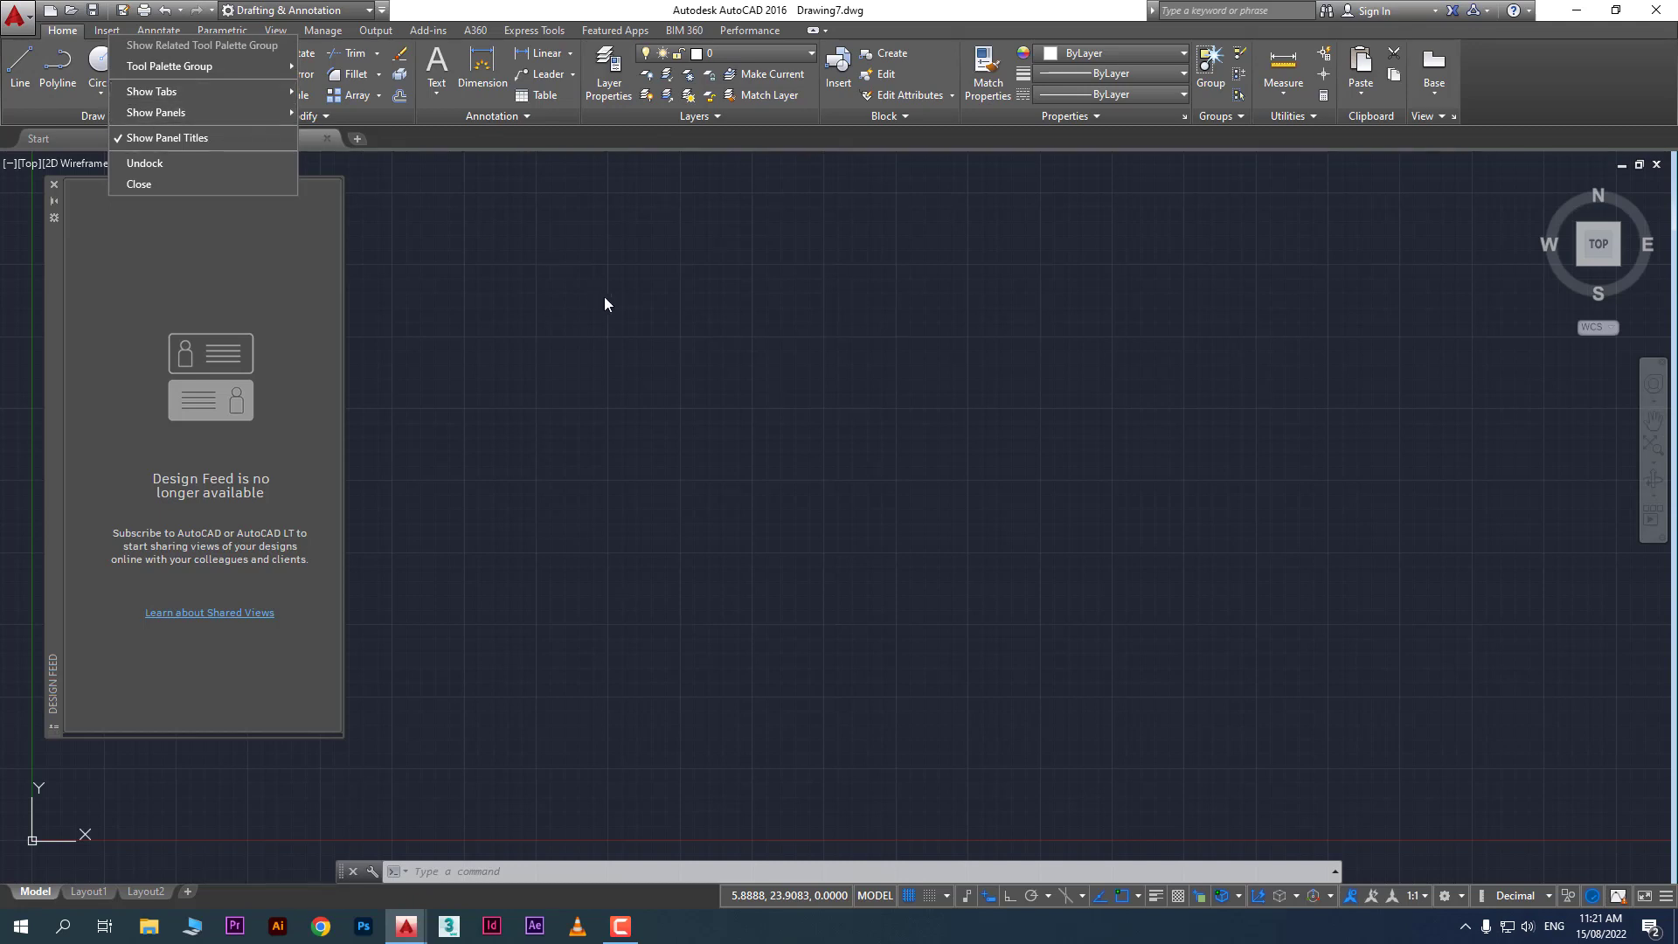
click(618, 320)
click(580, 341)
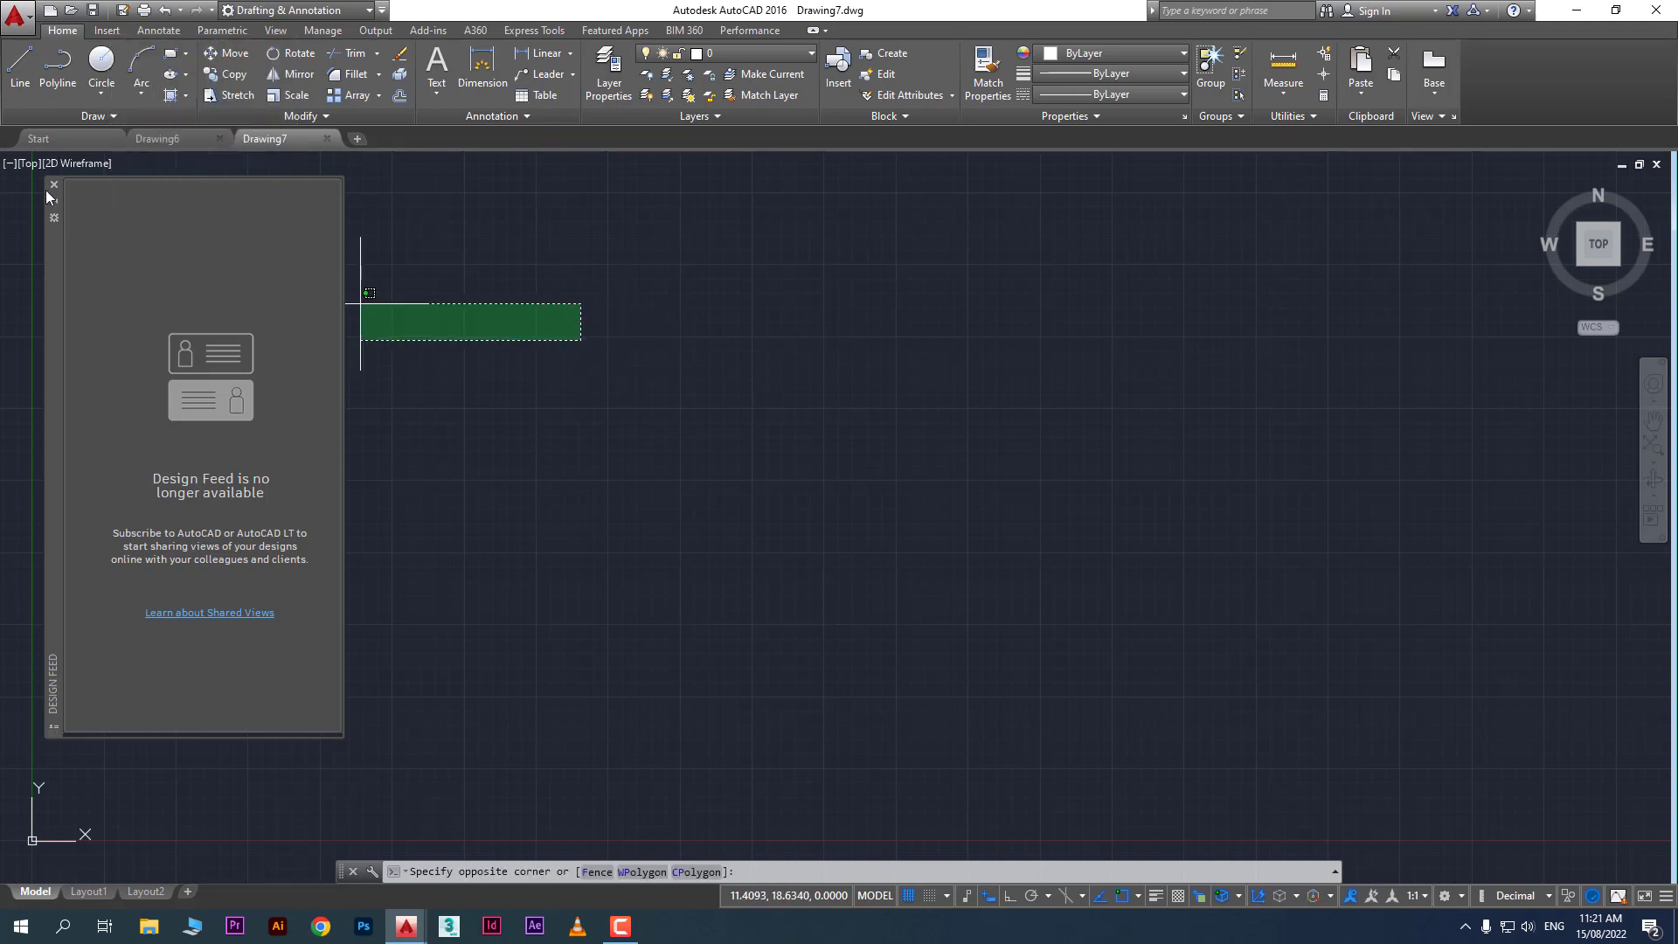
click(541, 268)
View the Start page and the Drawing6 file, and return to Drawing7
click(54, 141)
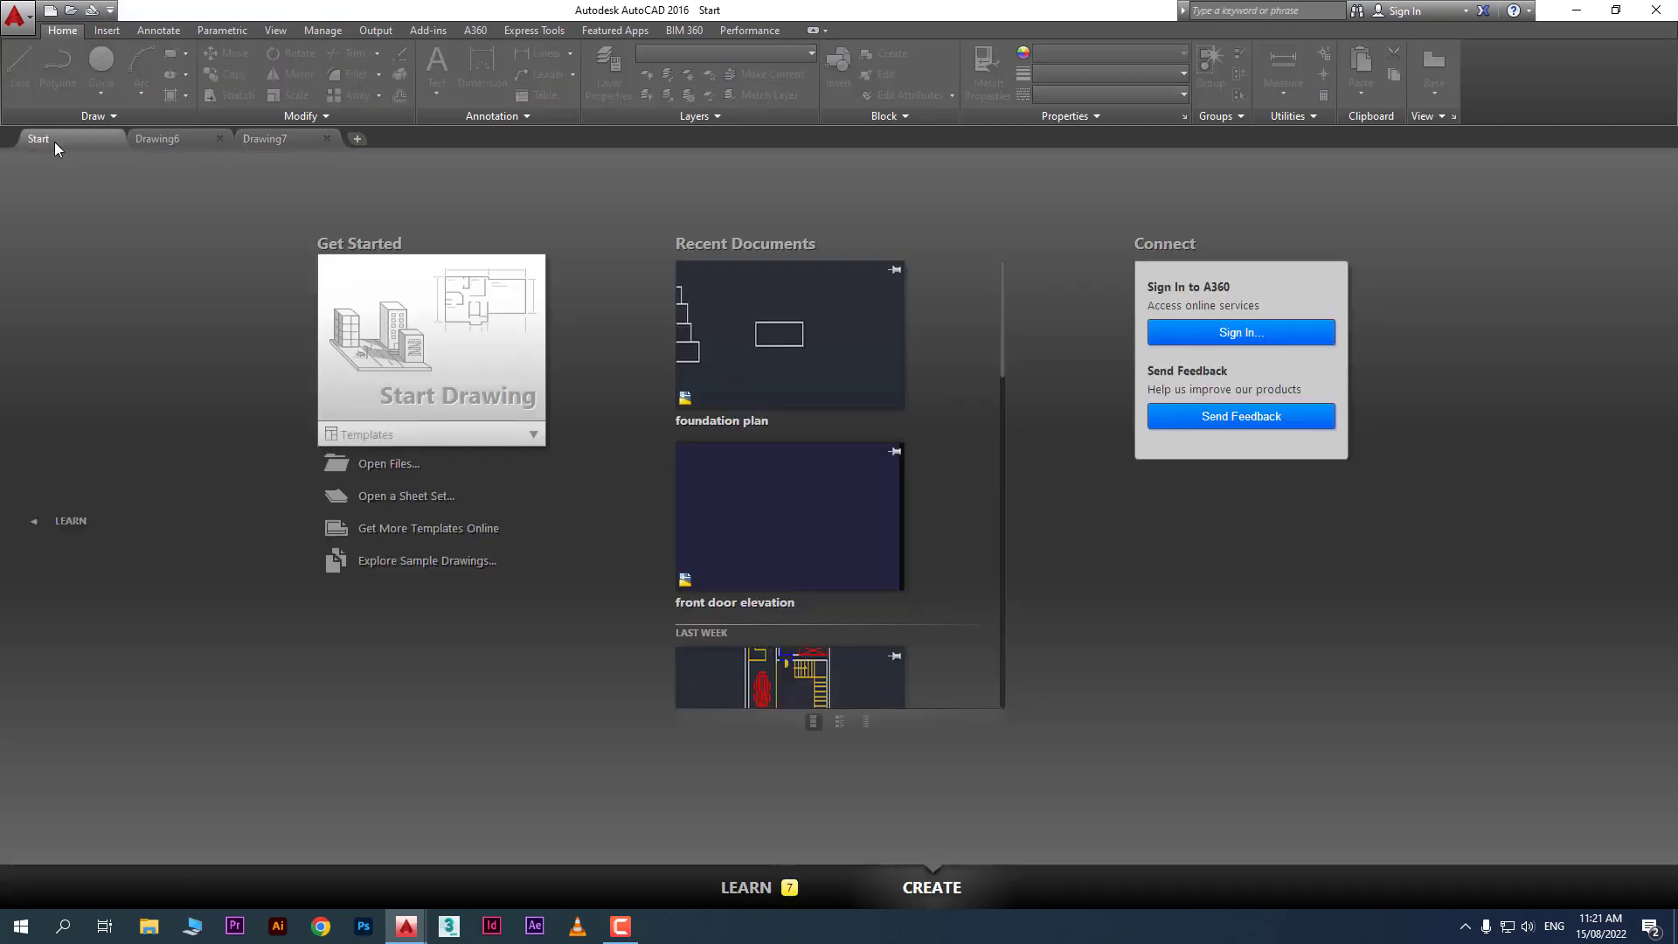
click(187, 140)
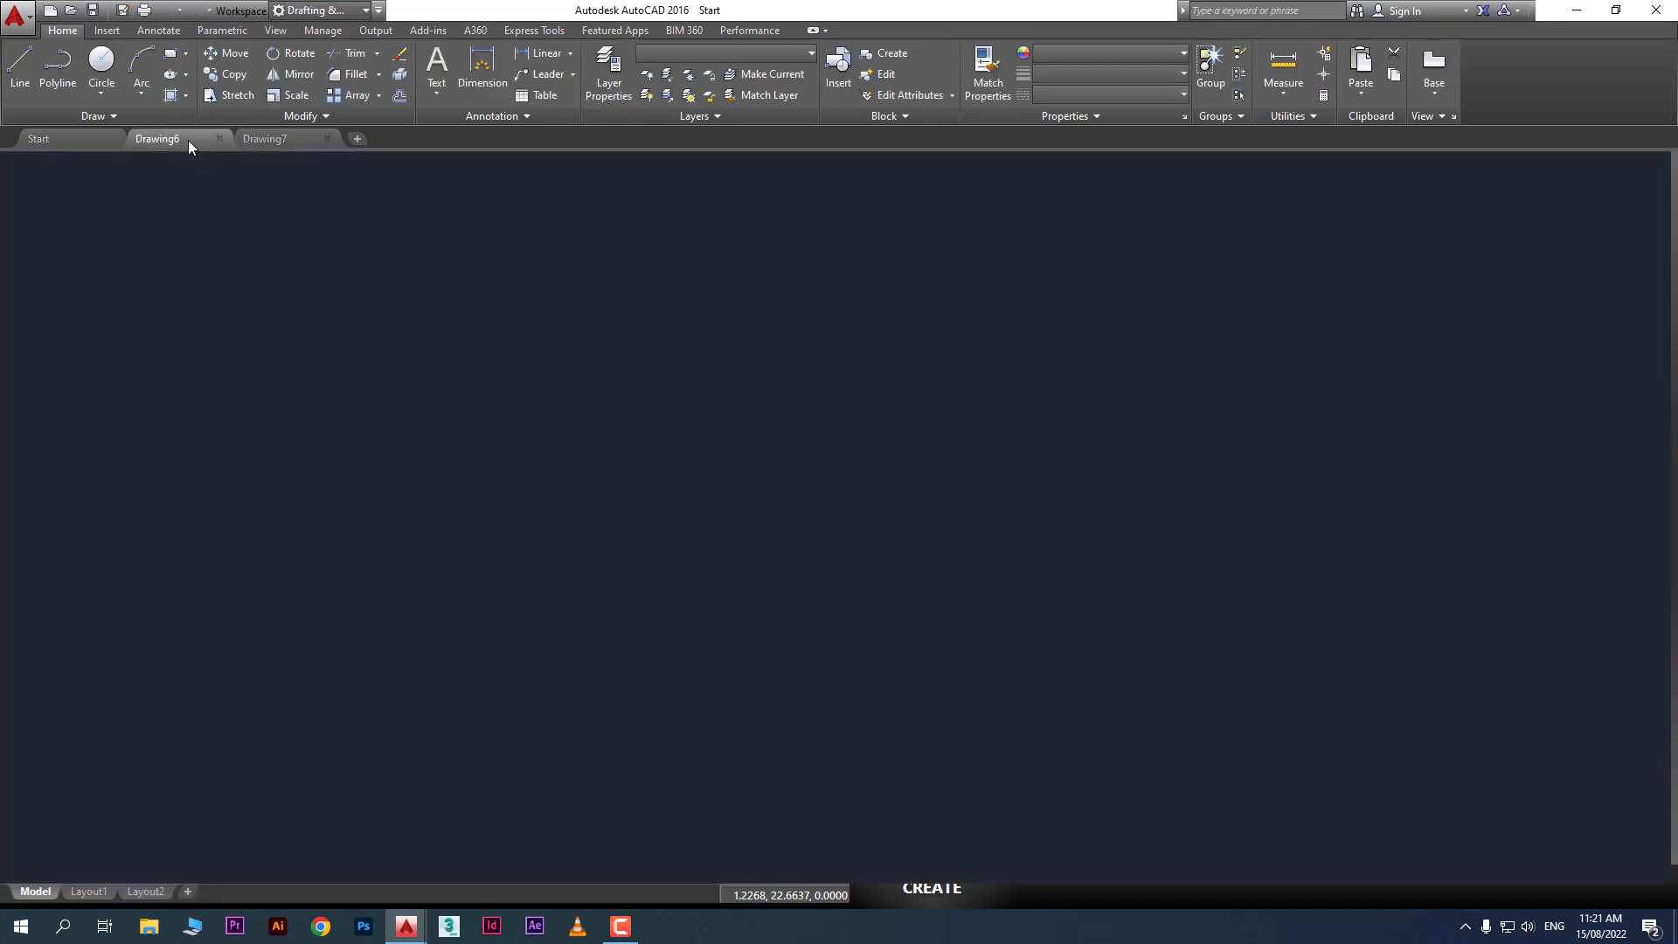
click(294, 140)
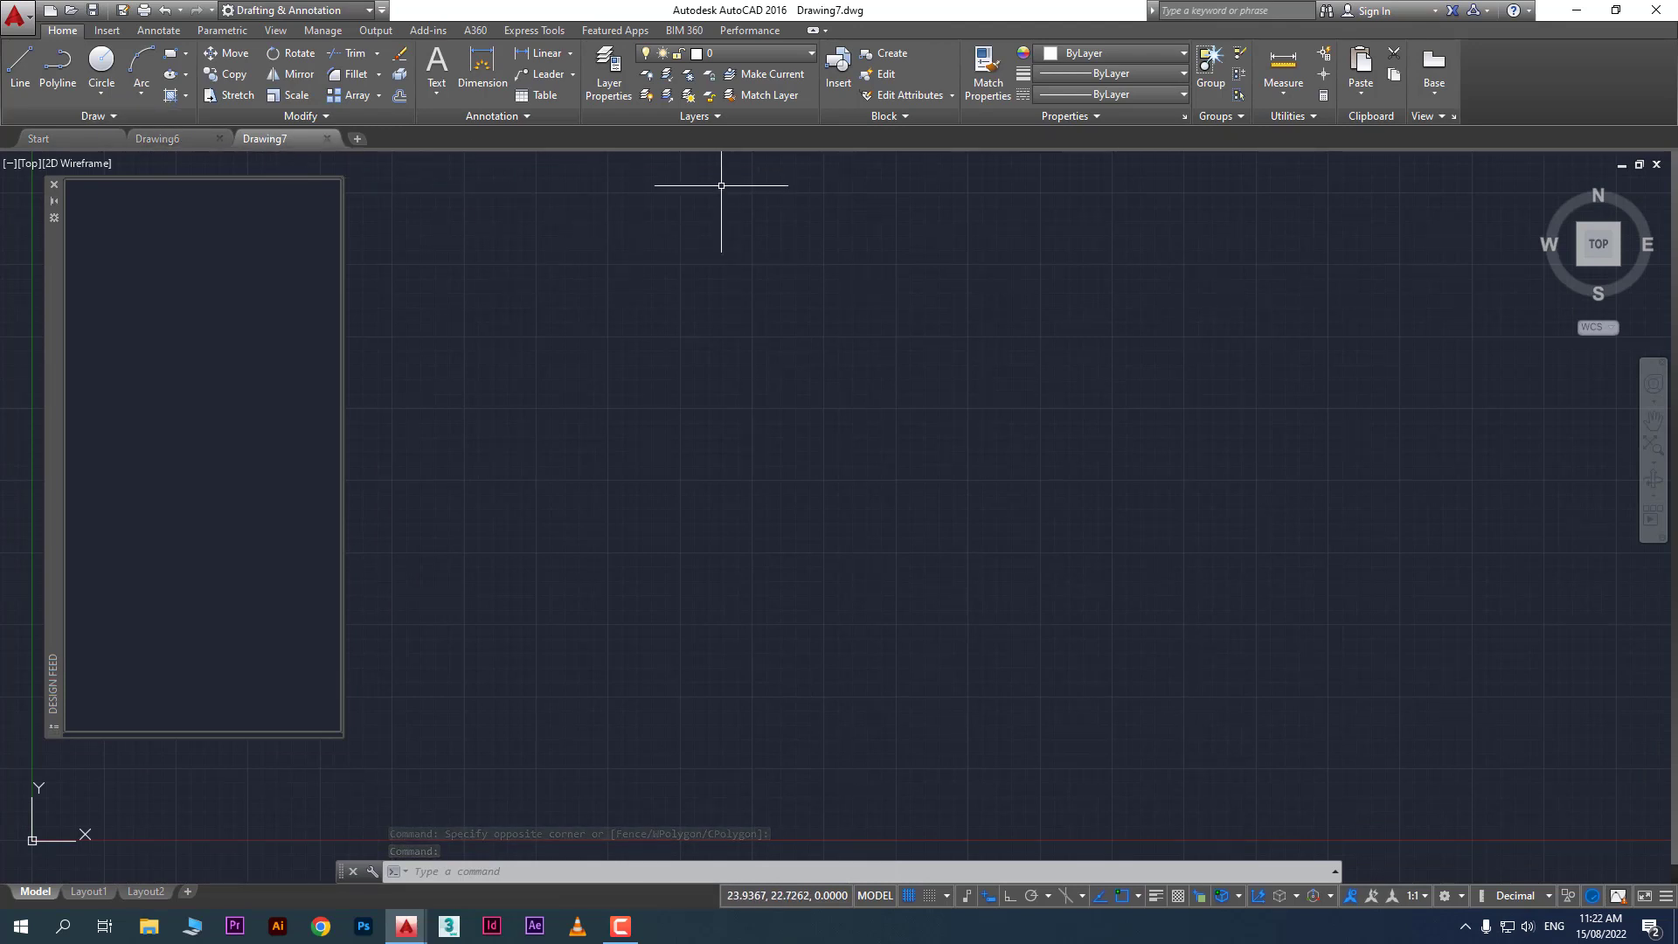
Examine the view orientation and visual style options offered for the Drawing7 viewport, leaving the current choices in place
click(29, 168)
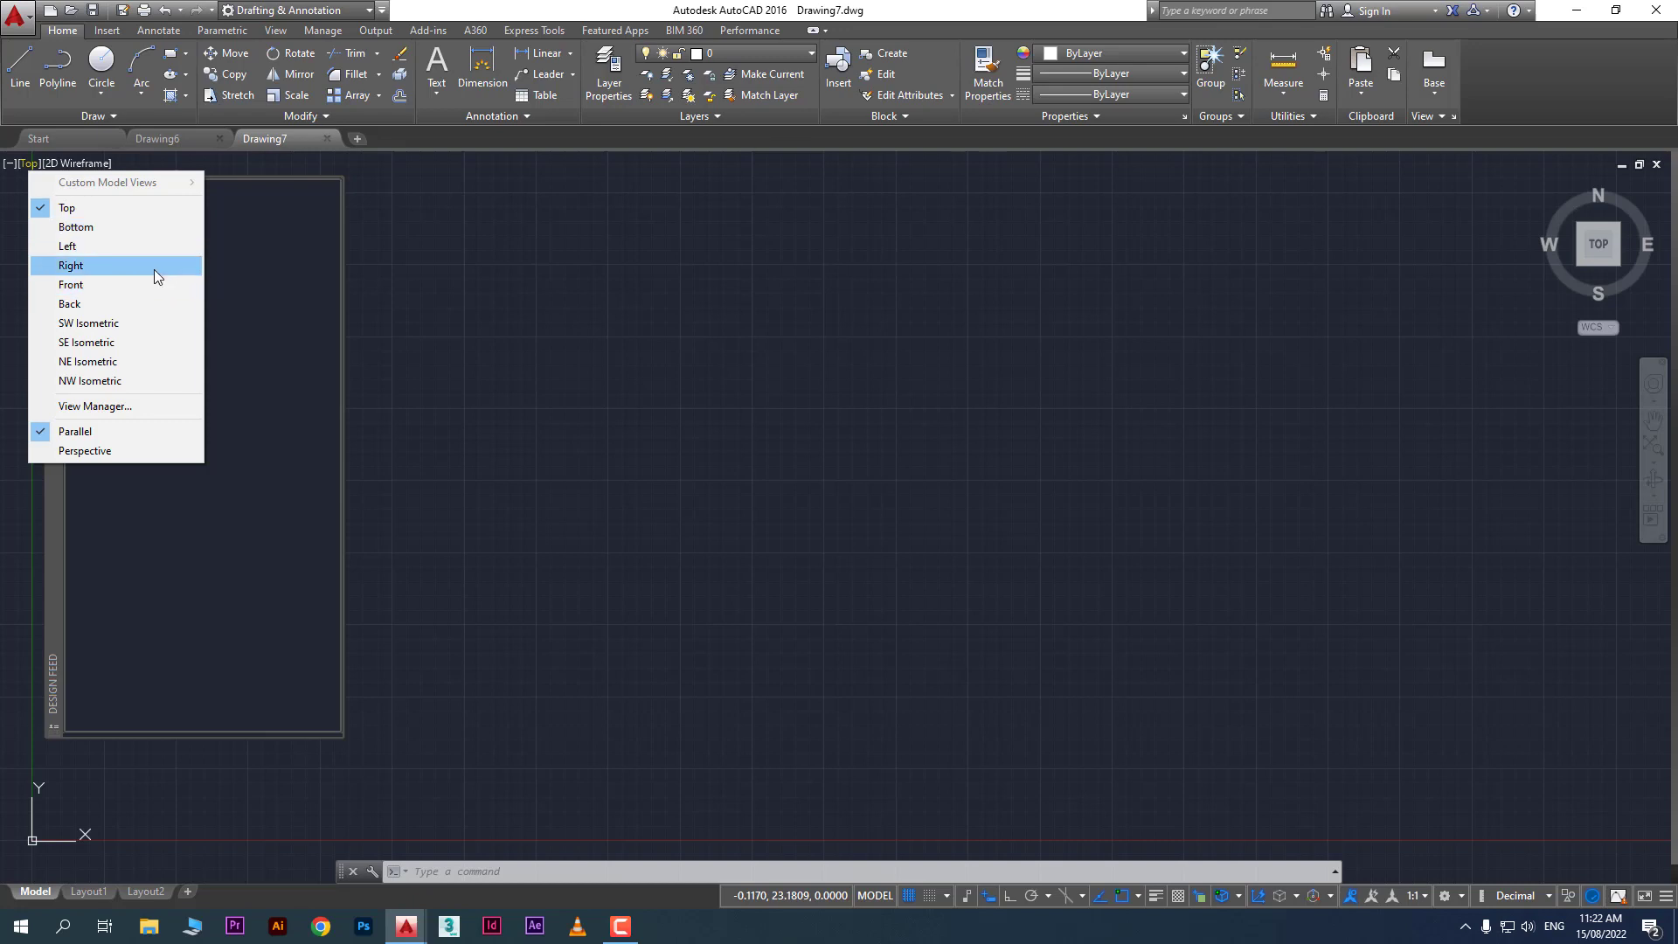
click(79, 163)
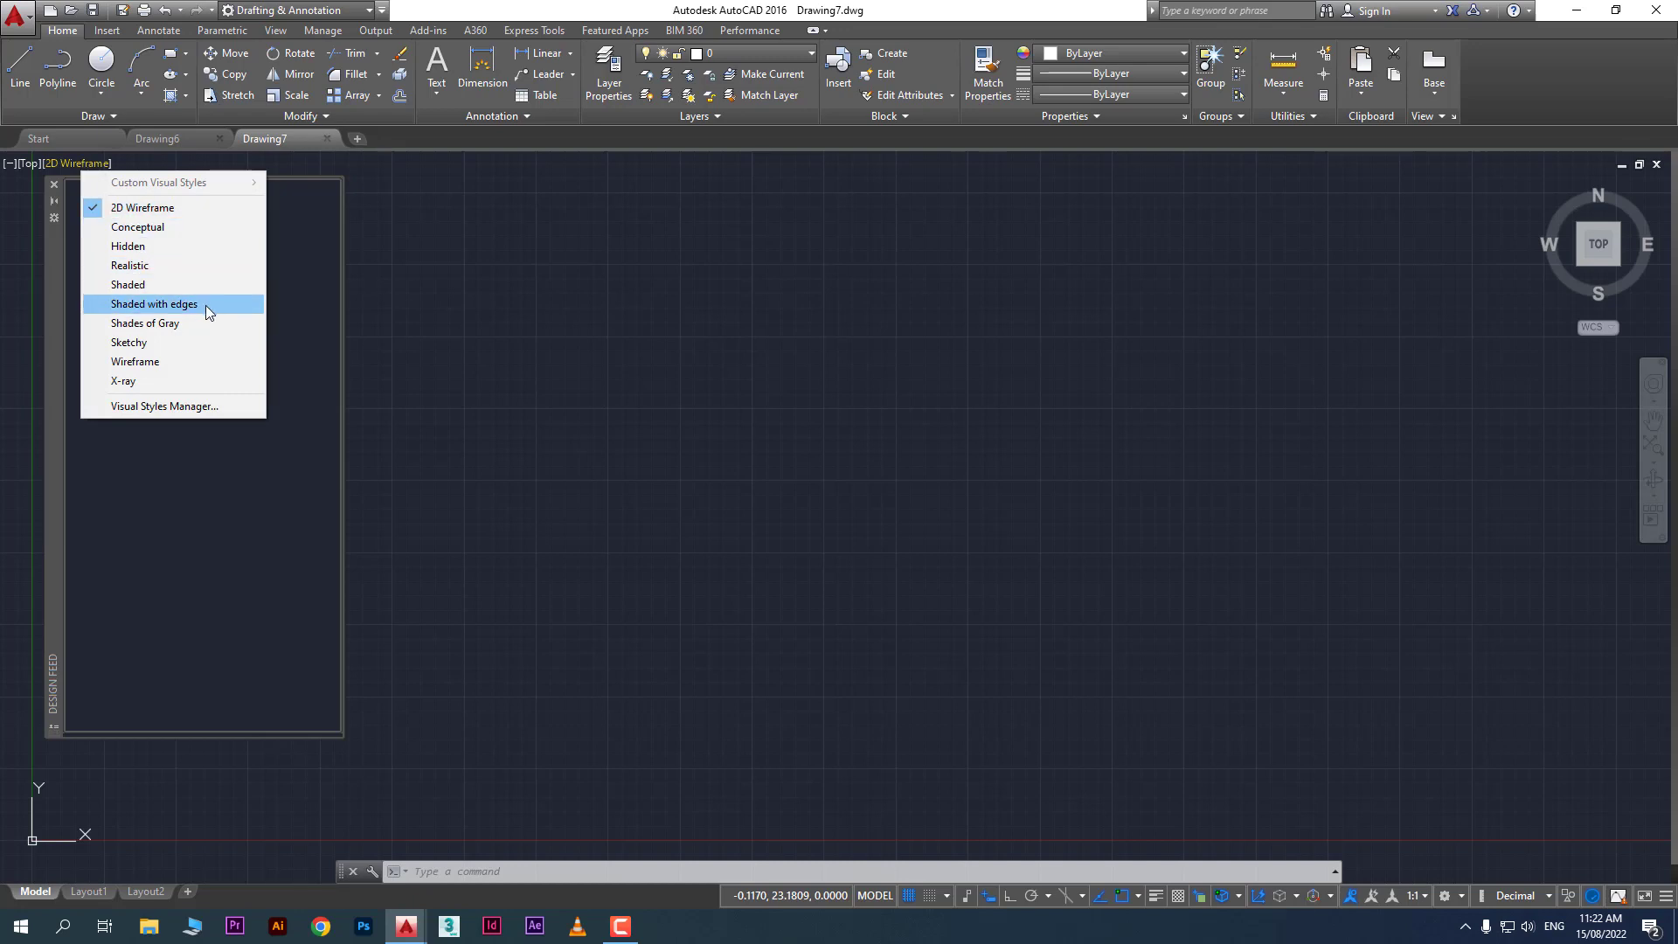
click(668, 549)
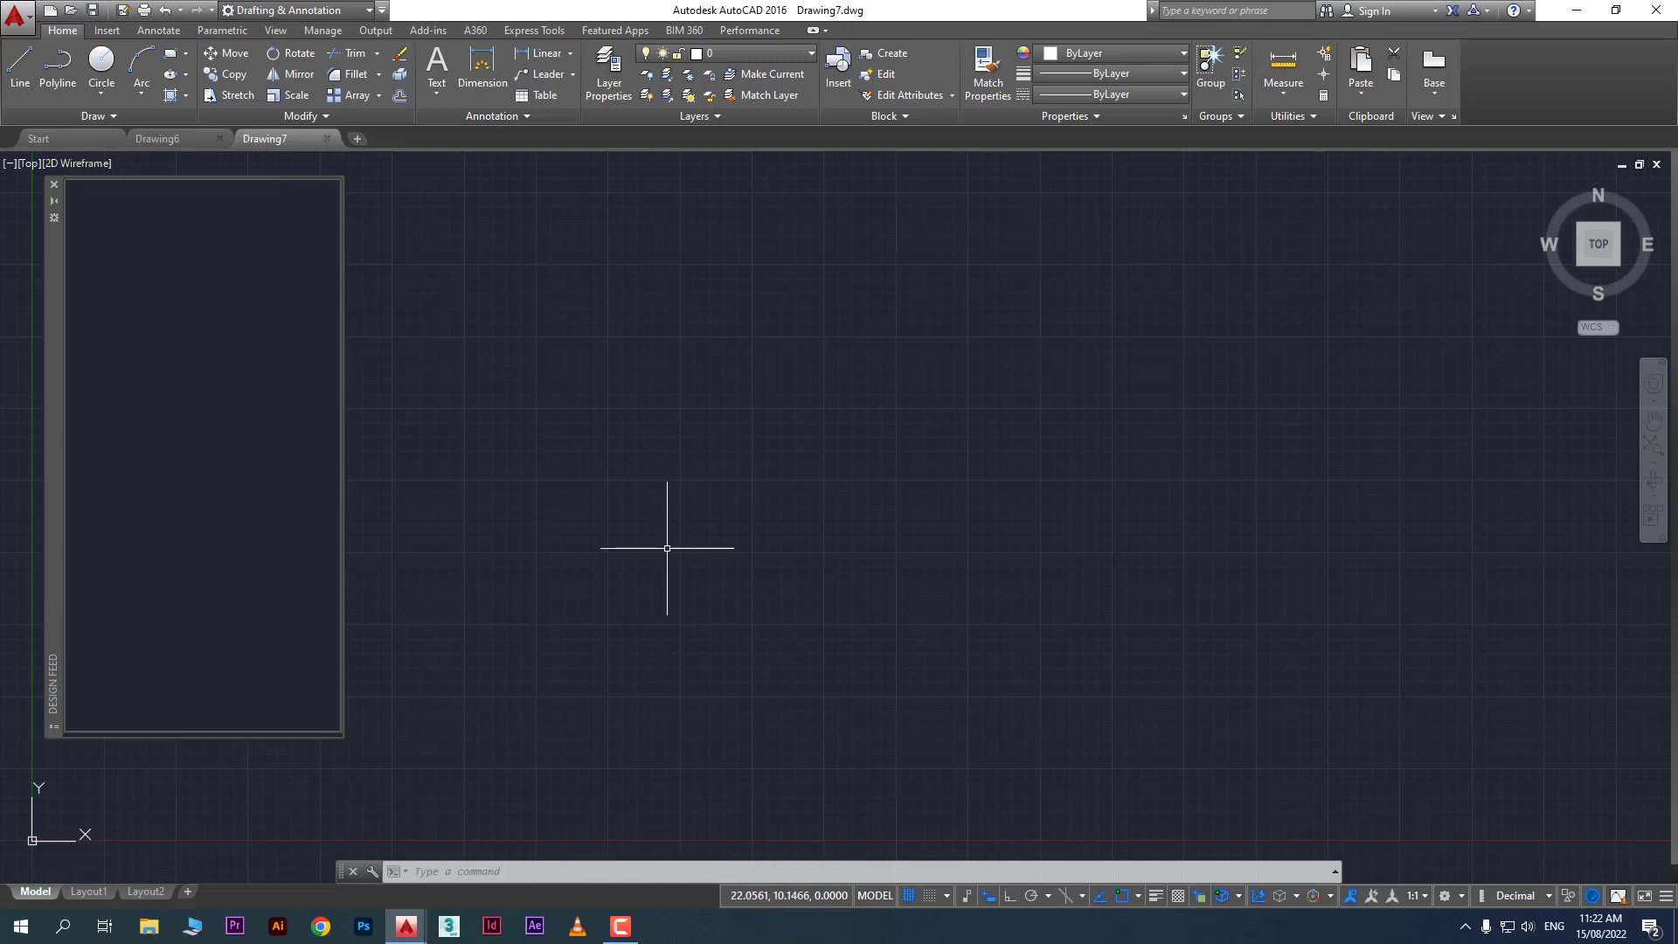
click(668, 551)
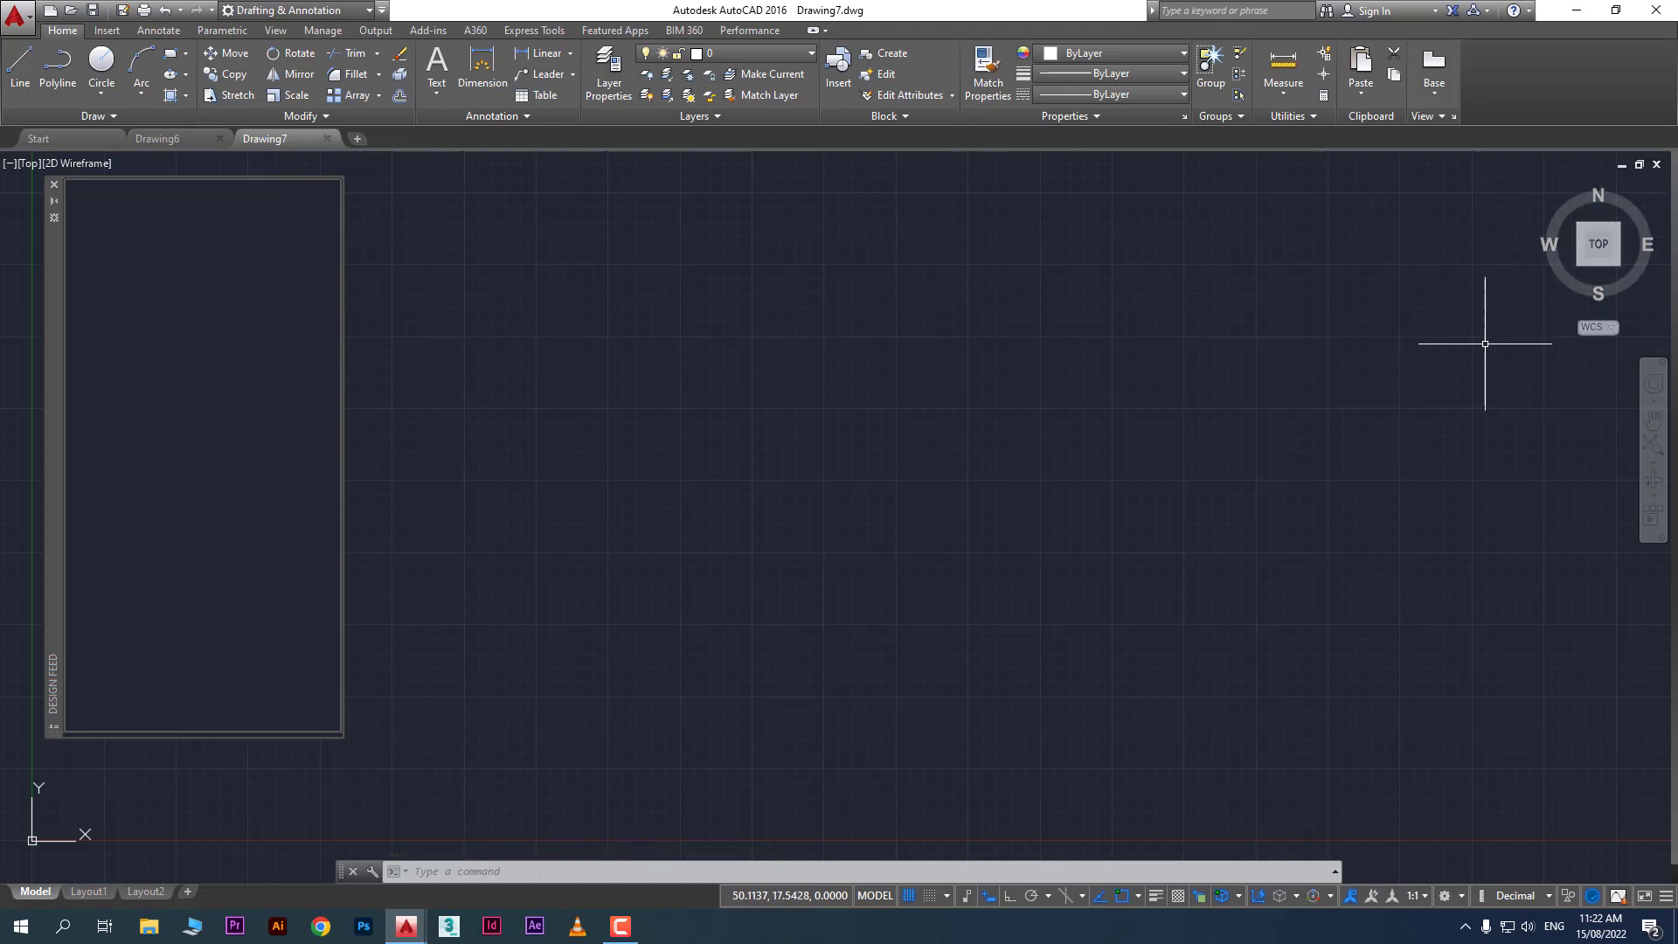
Turn the drawing to the SW Isometric view and restore the Top view
click(1581, 265)
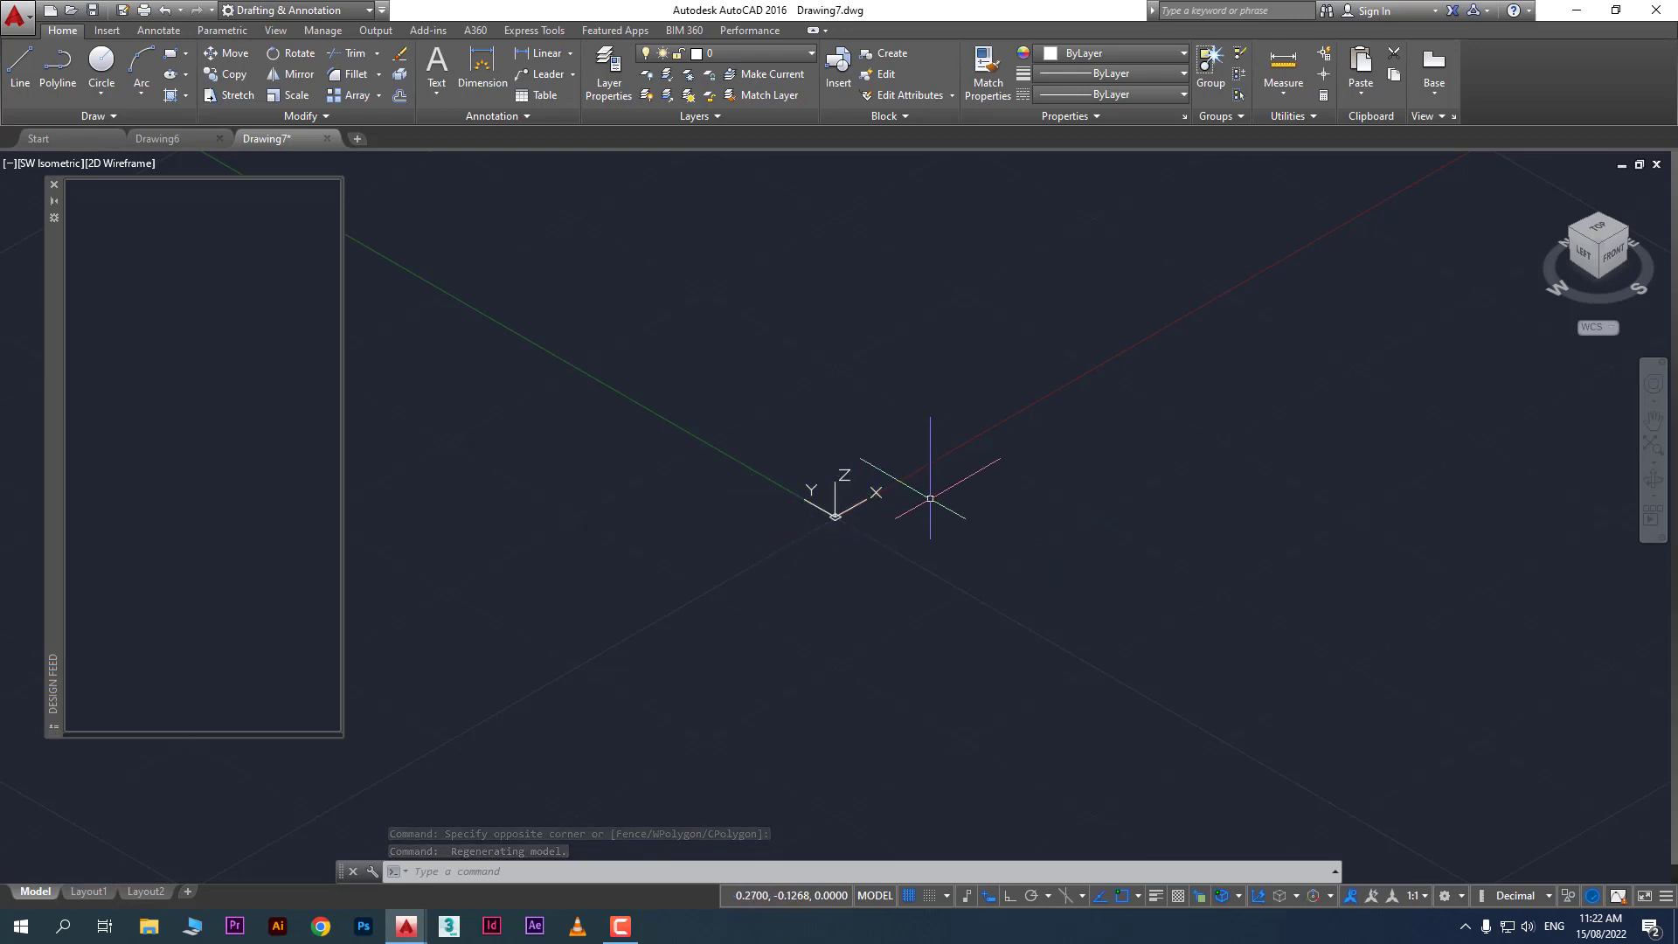
click(1600, 228)
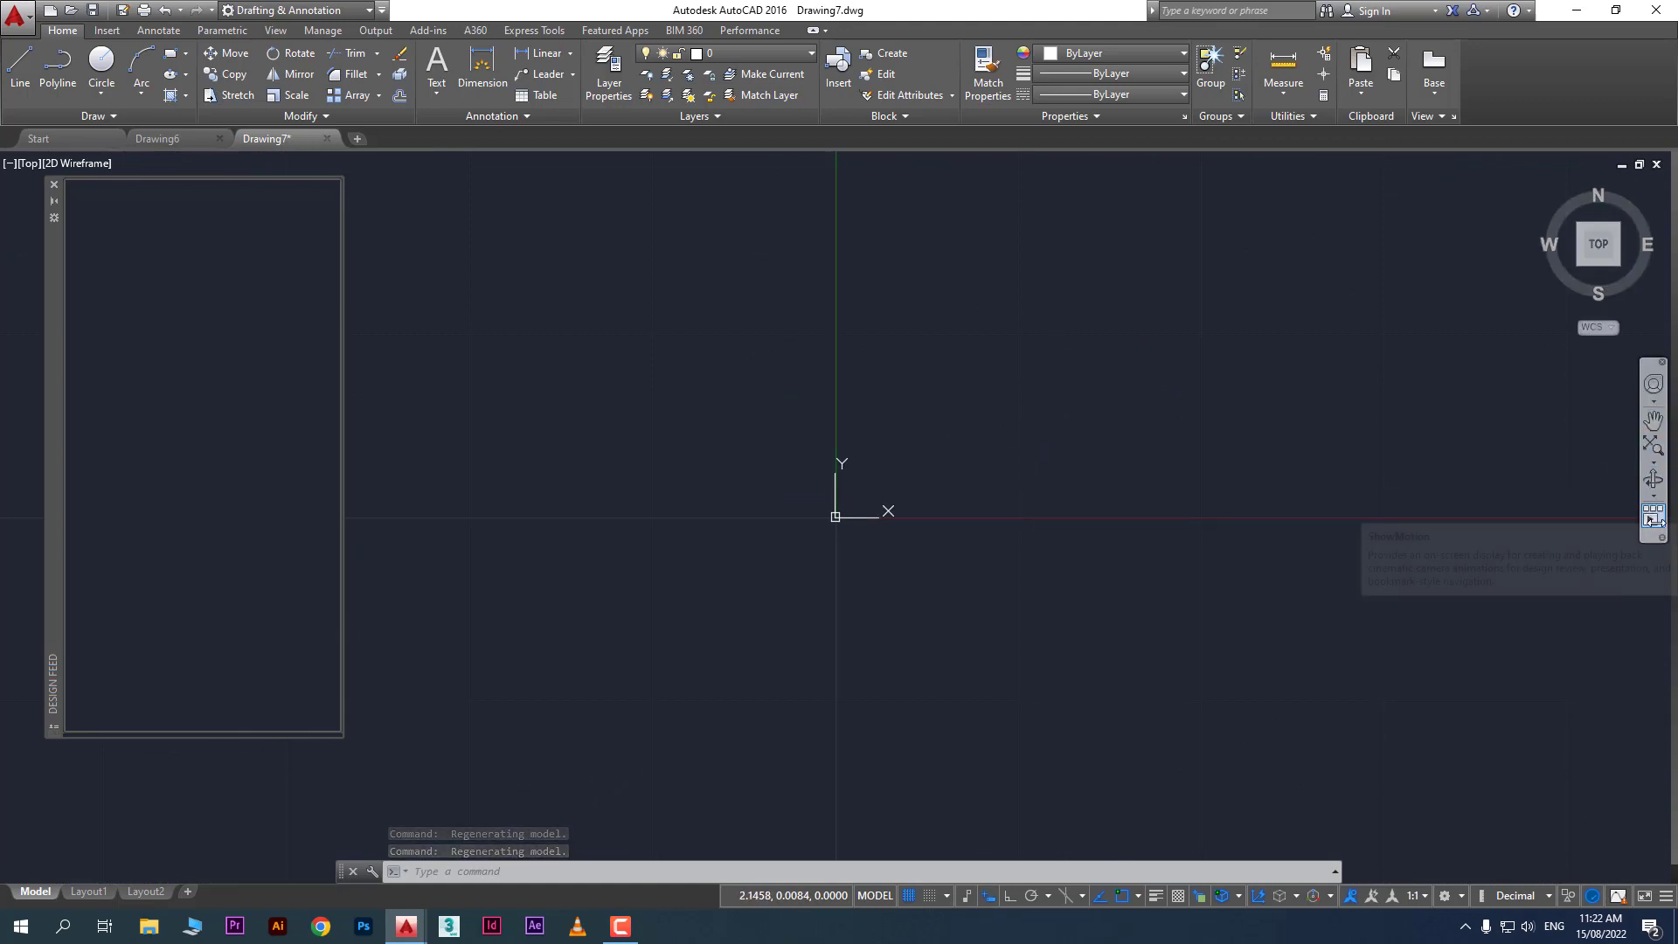
Pan the drawing so the origin shifts up and to the right, and zoom the view
click(1655, 421)
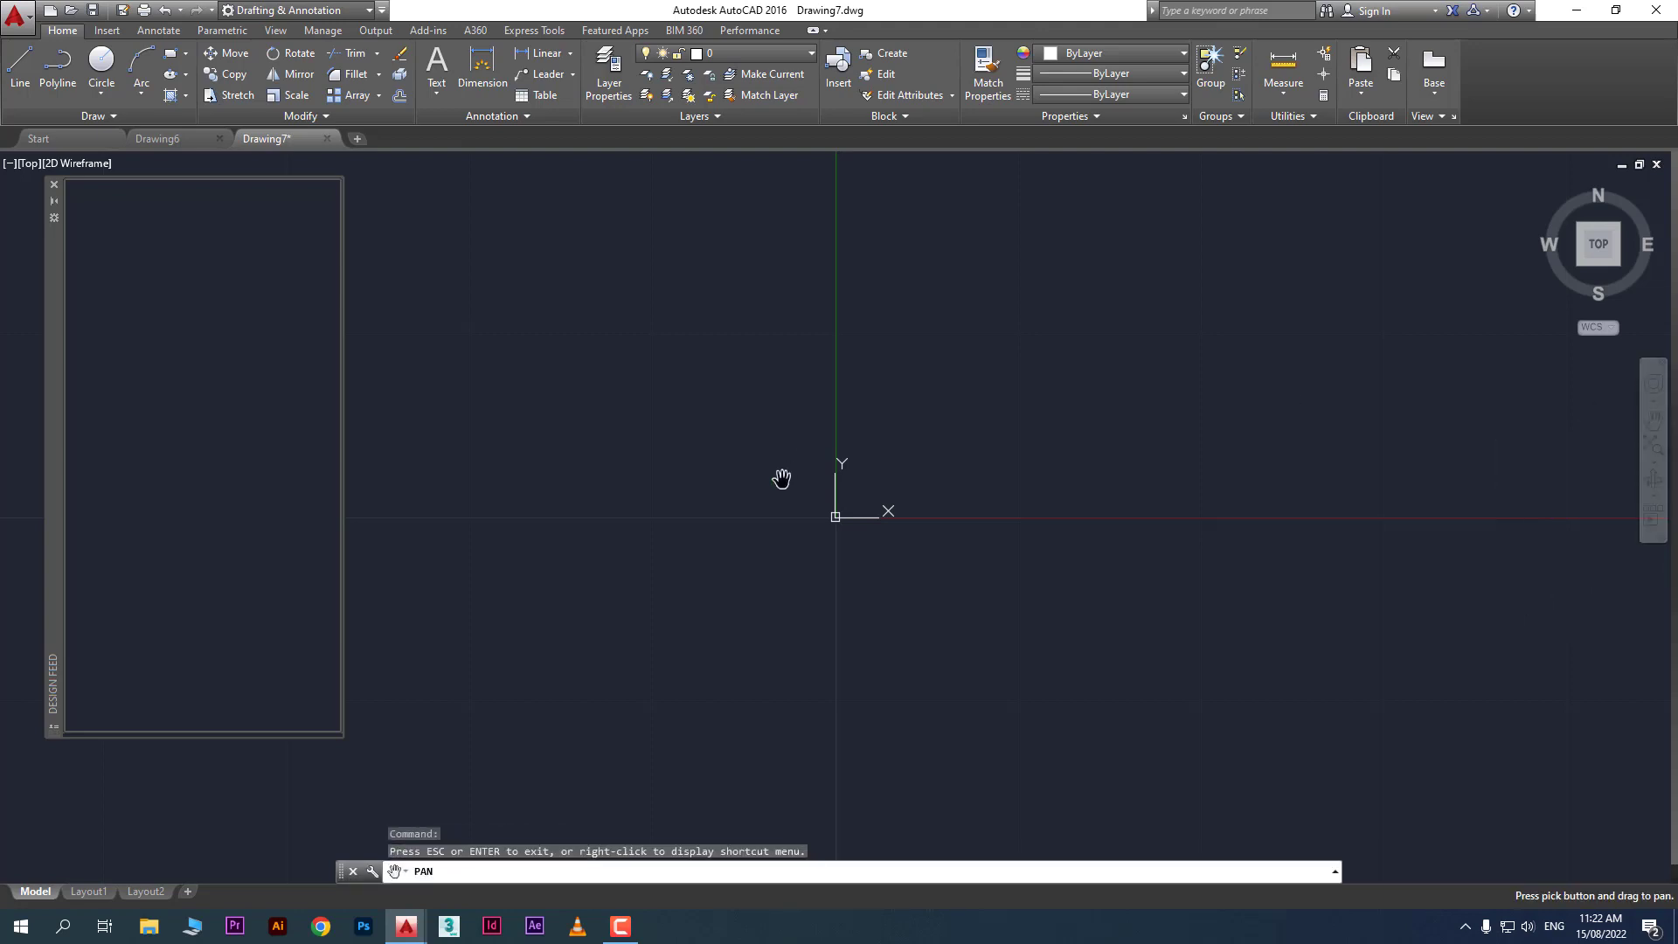
drag(783, 476, 894, 447)
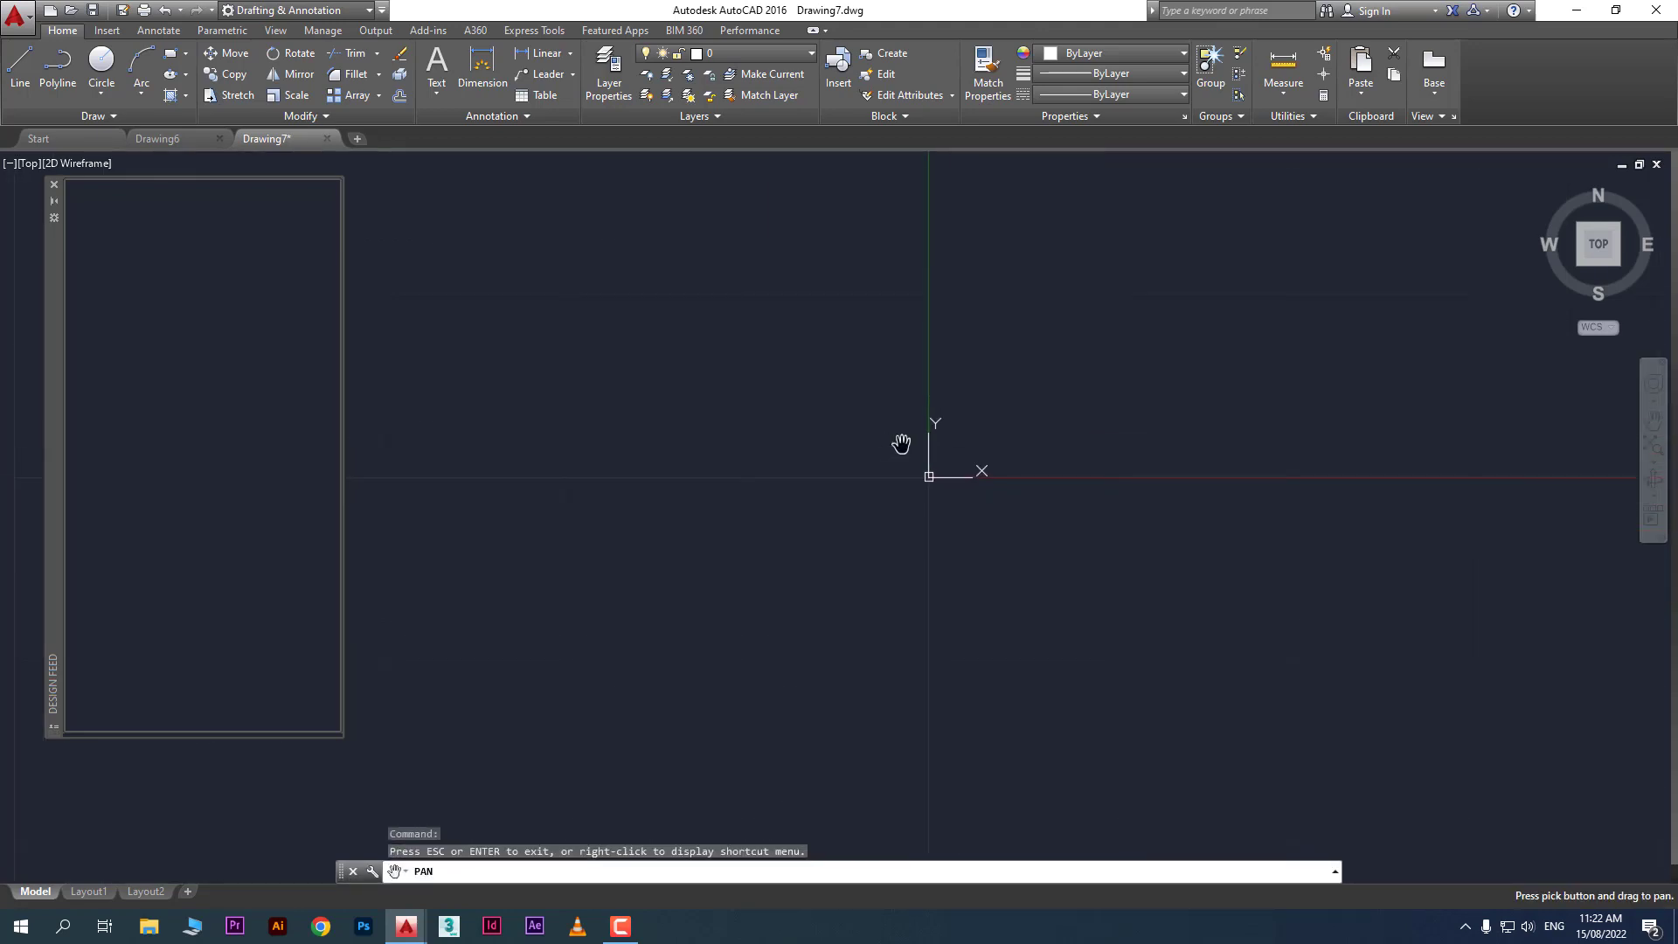
click(1653, 450)
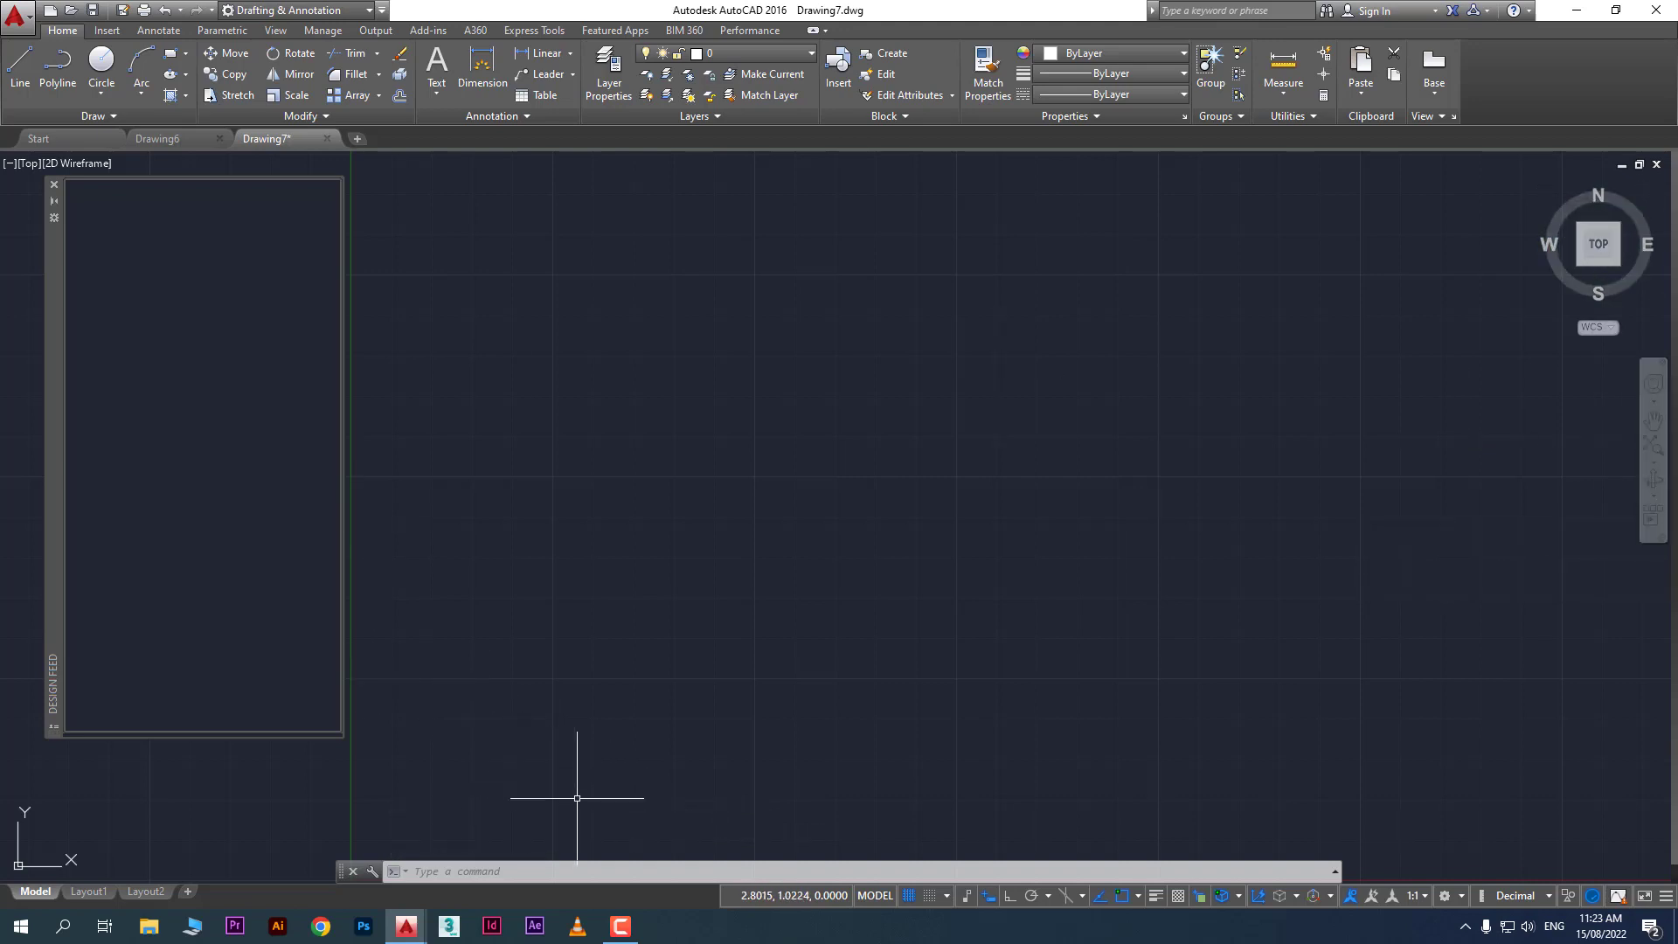
Draw three connected line segments: one rising to the right, a horizontal one about 4.18 units long, and a nearly vertical one going down
click(467, 872)
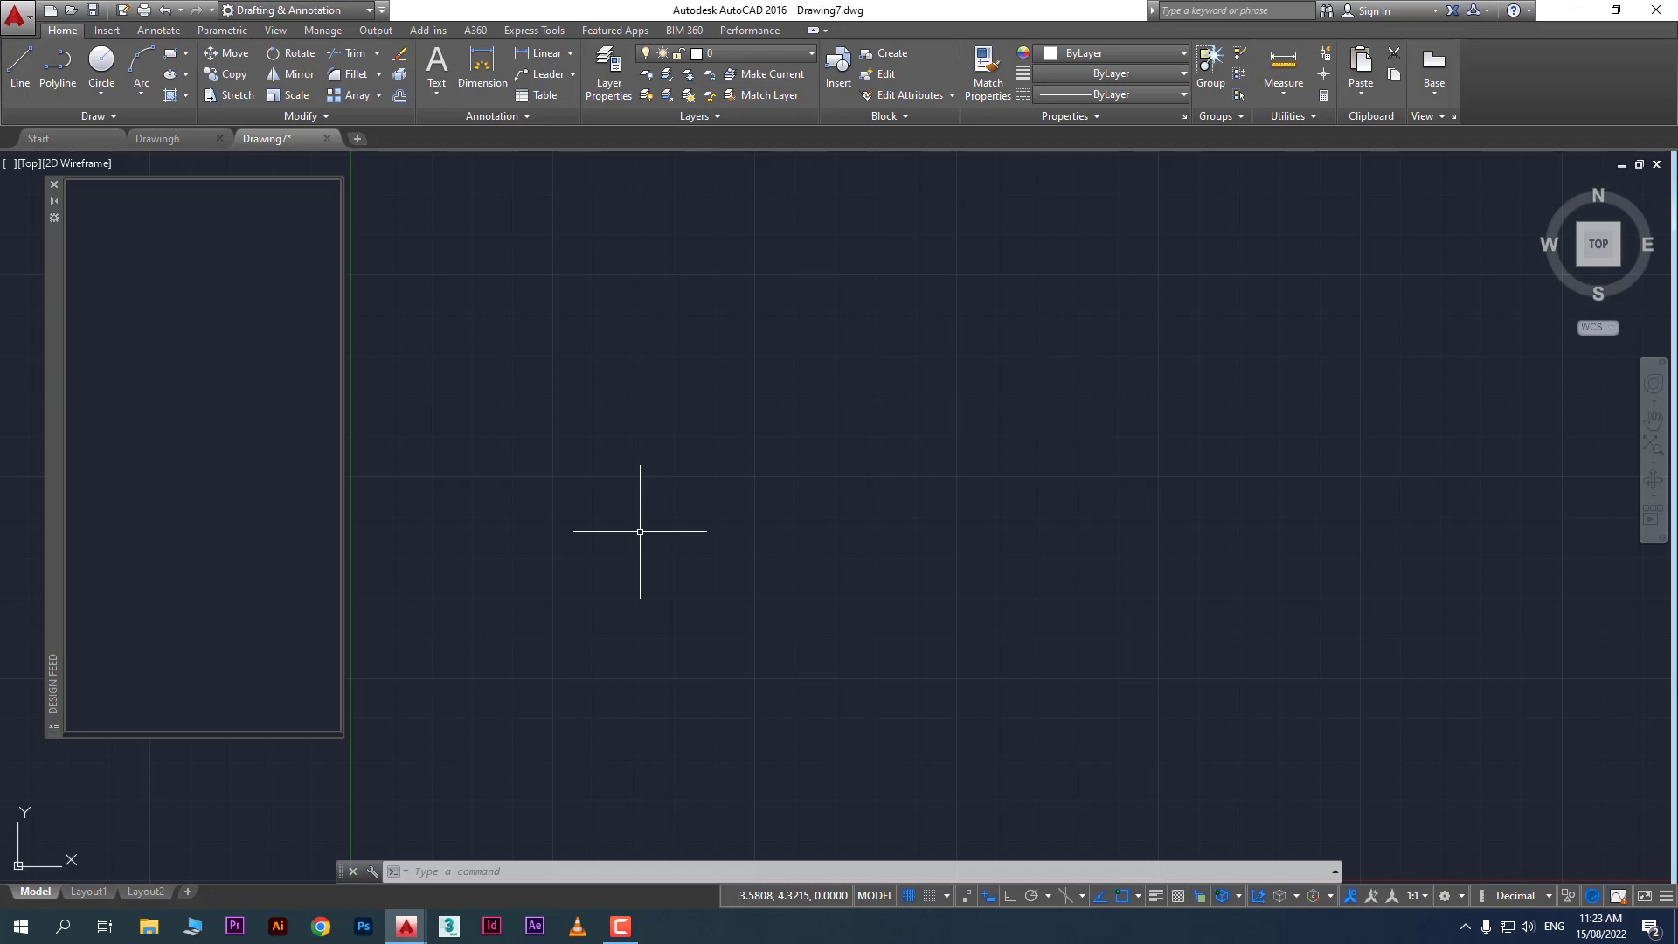
click(32, 75)
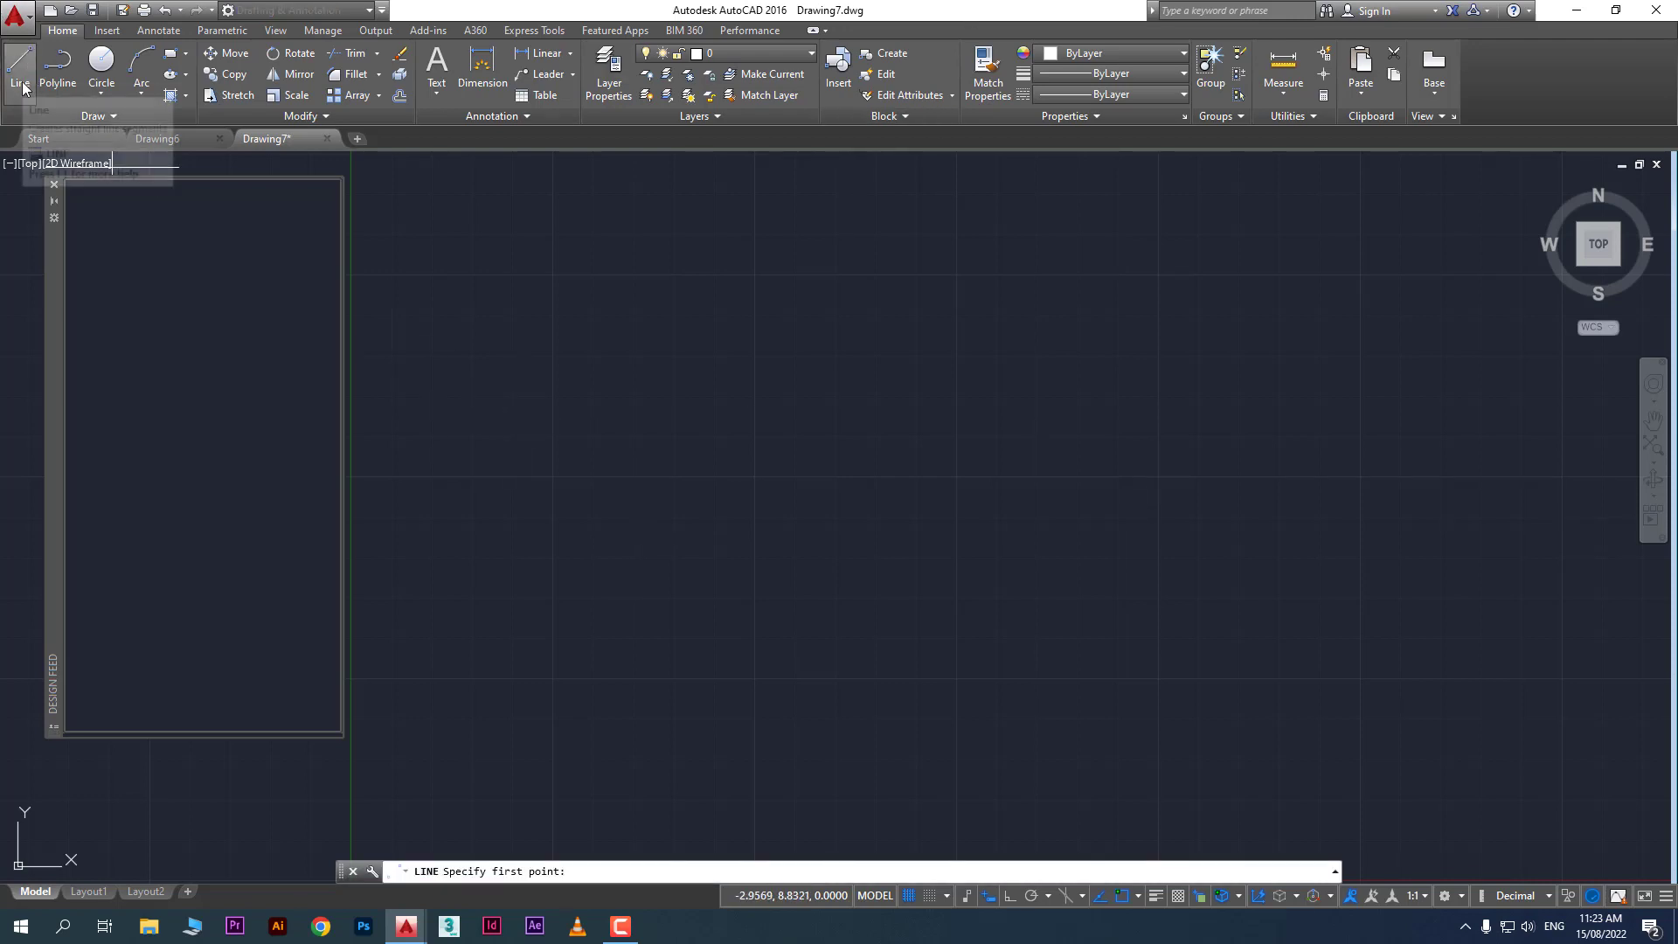
click(23, 84)
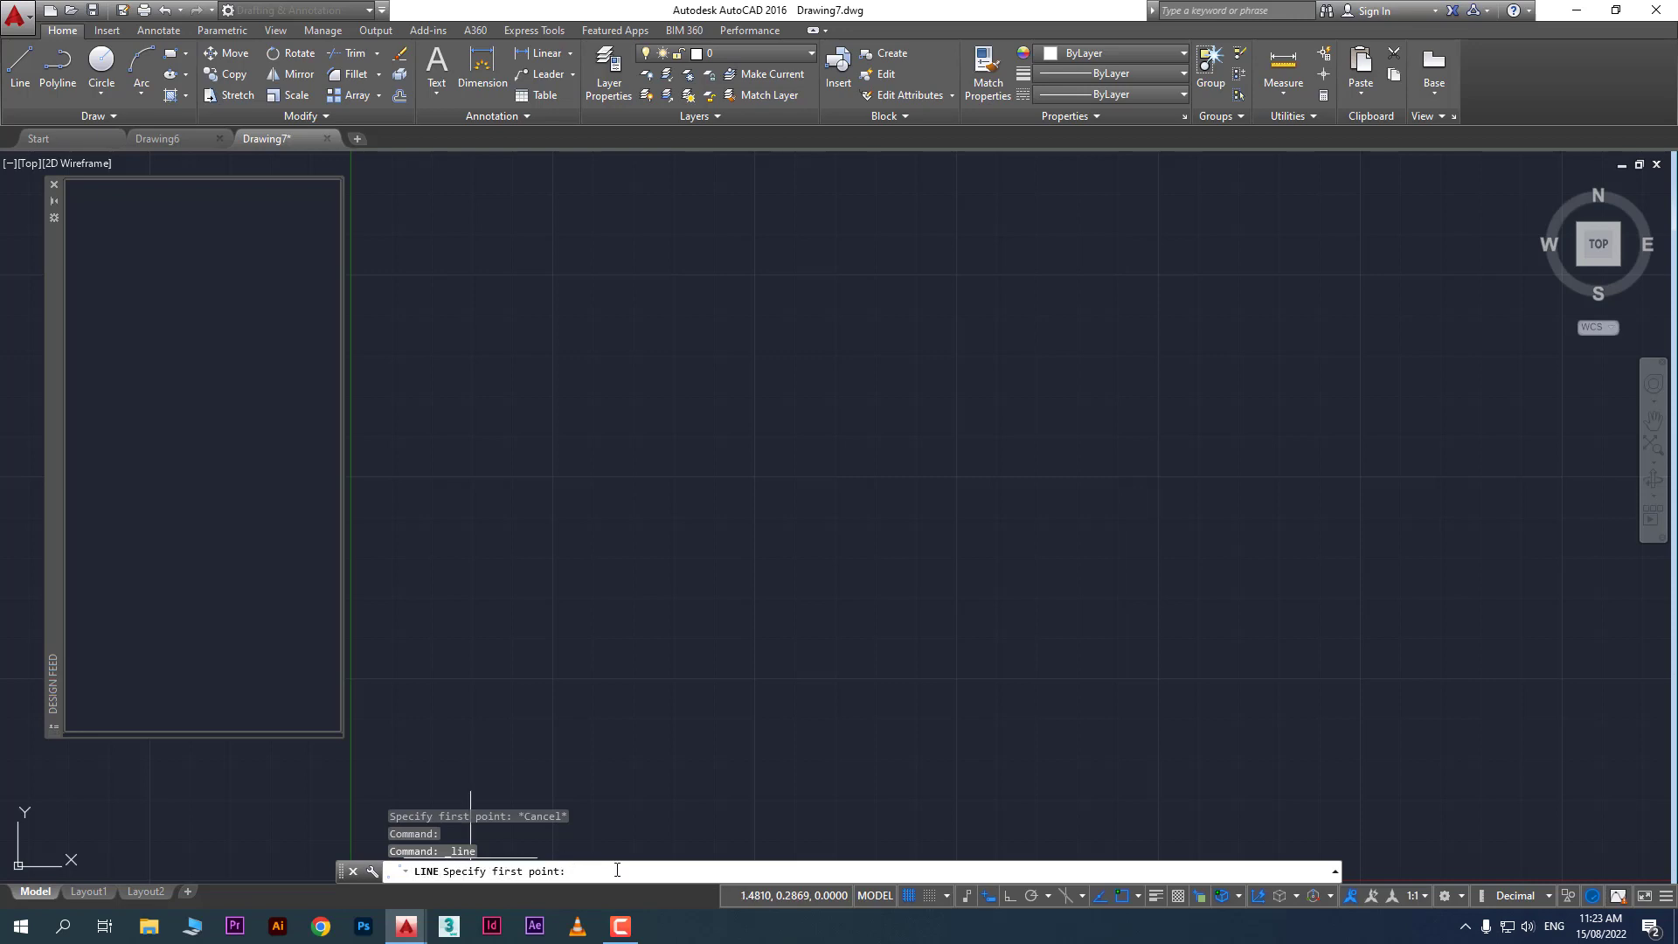
click(581, 577)
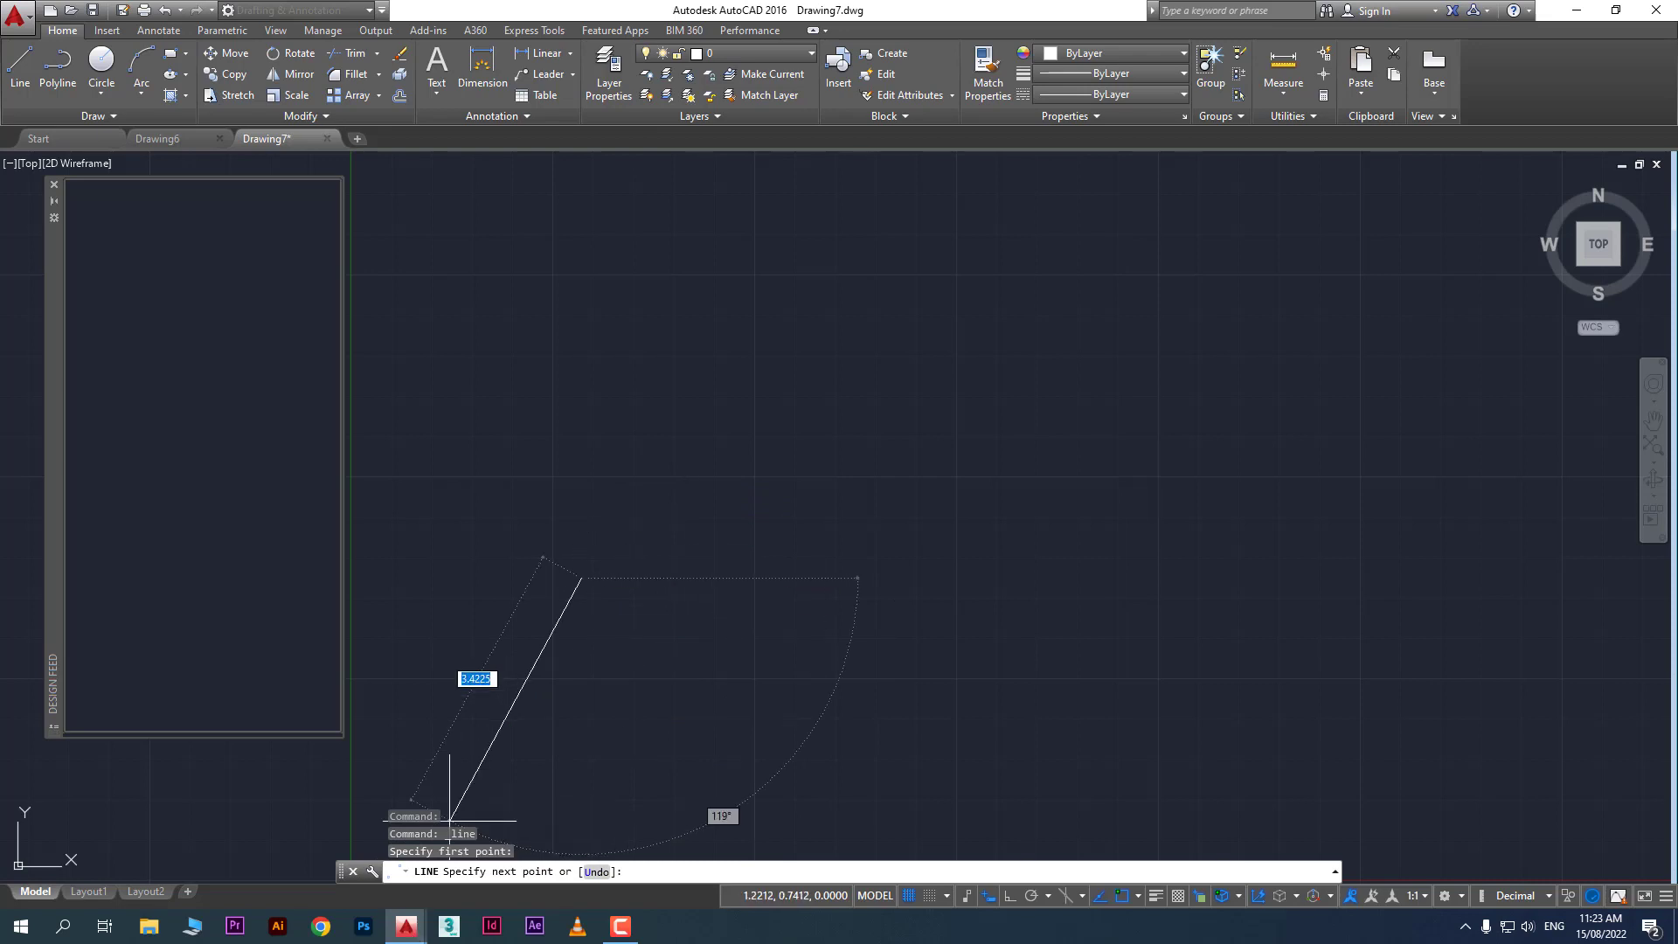
click(684, 349)
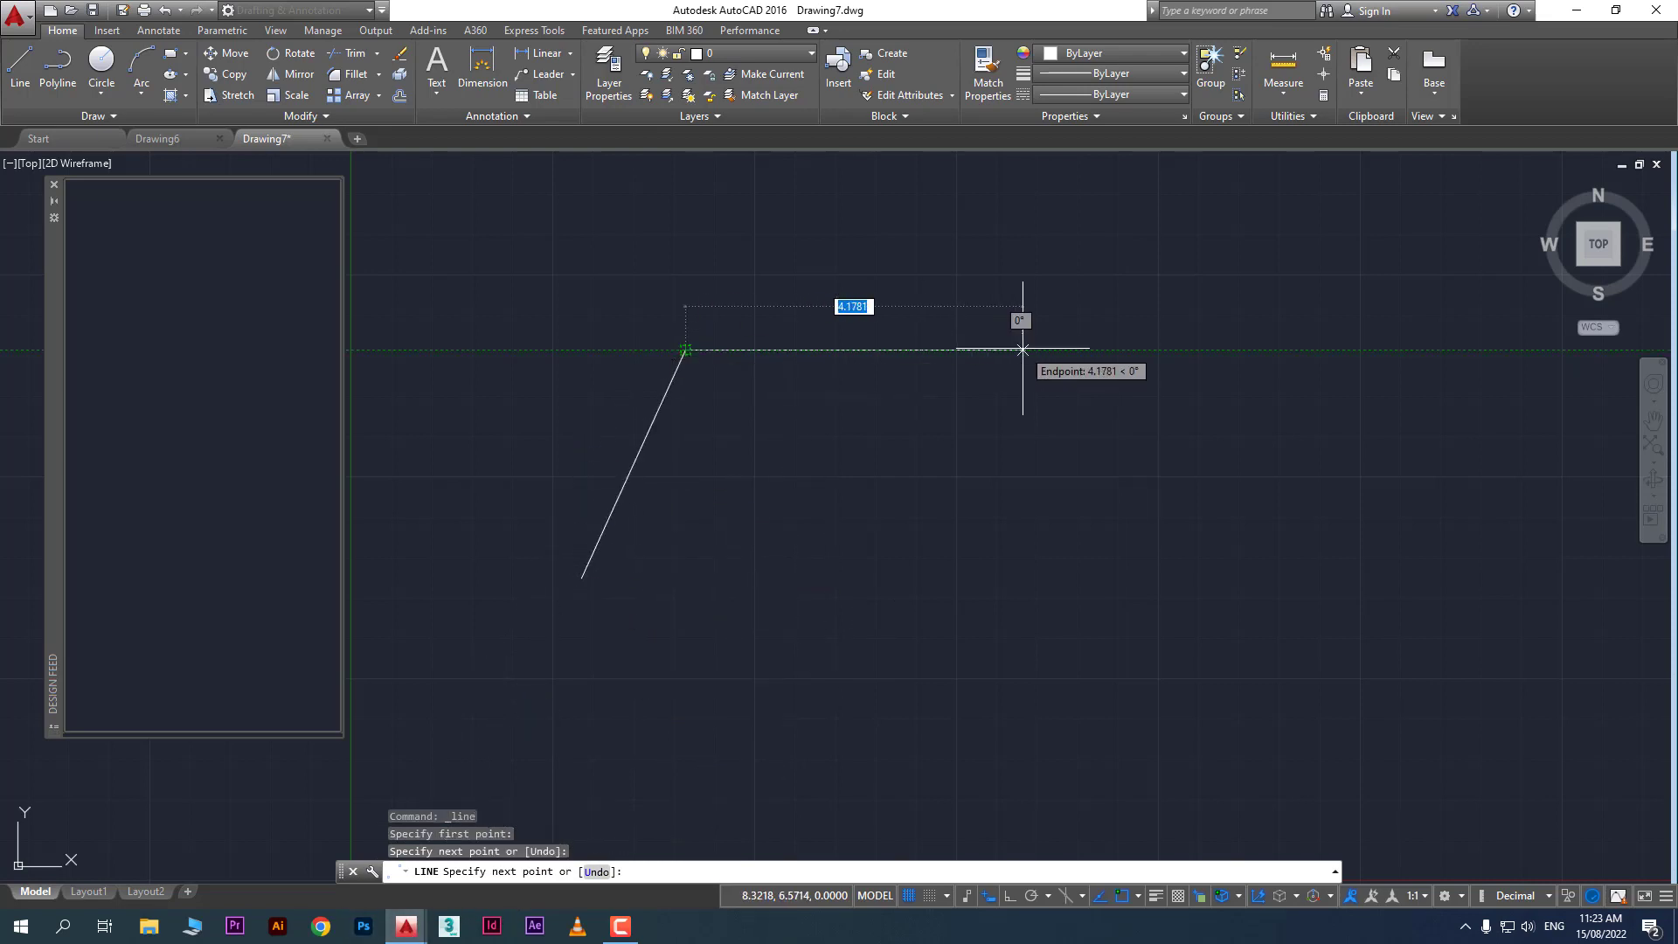
click(1023, 350)
click(1012, 664)
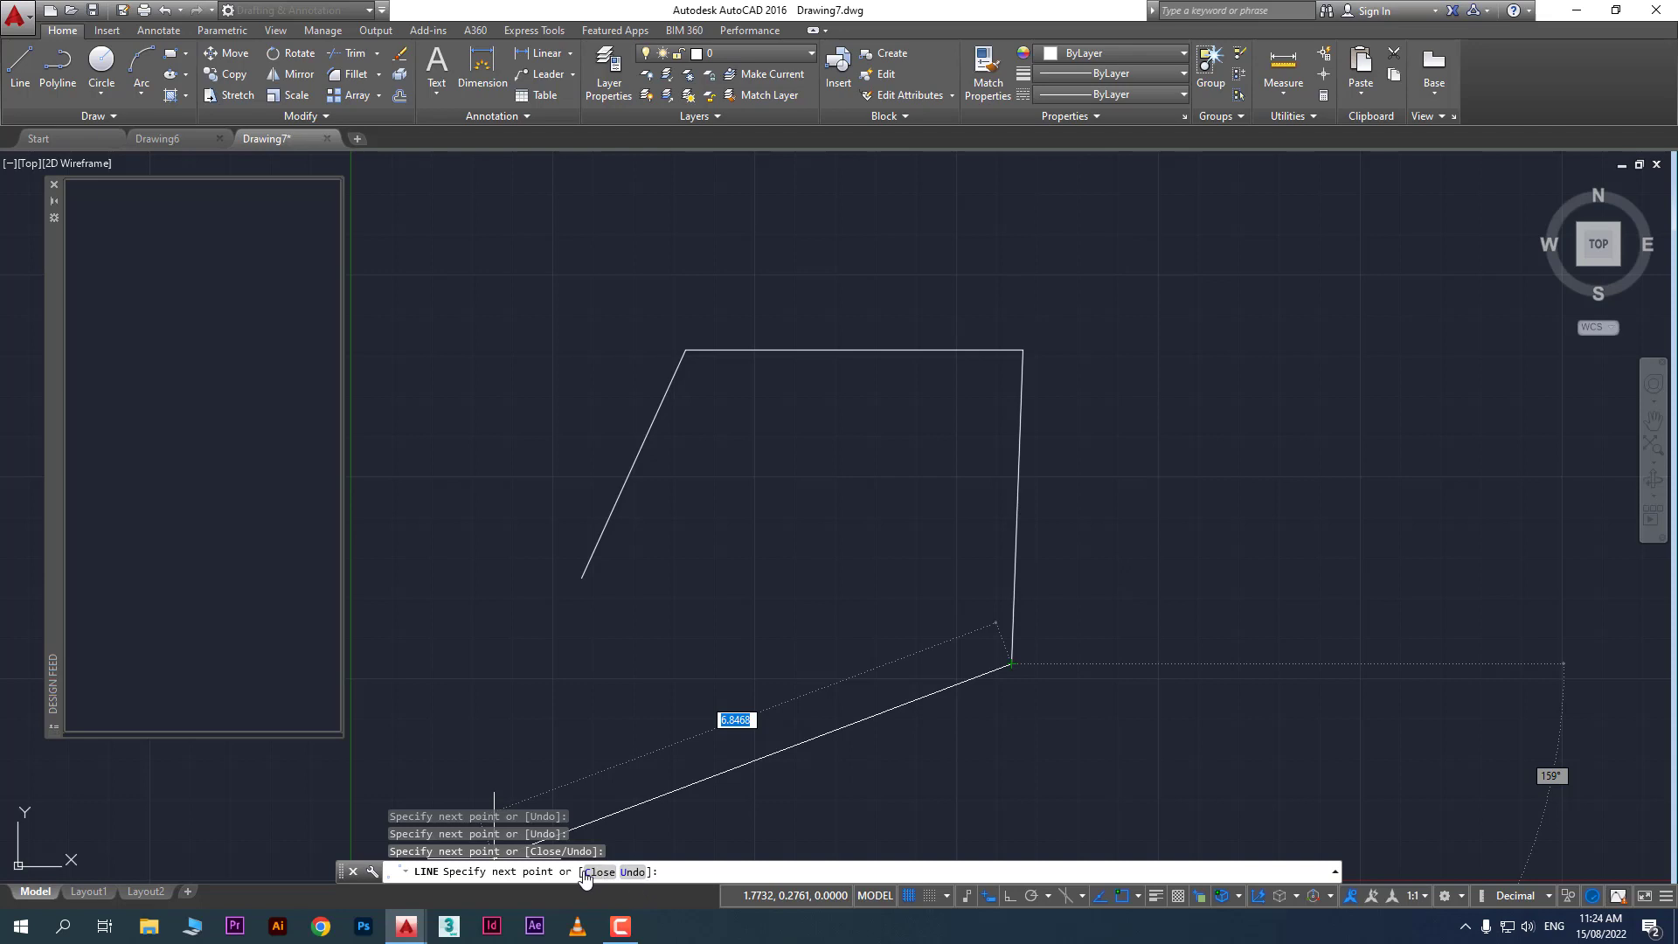
Replace the last line segment with one slanting down to the left and close the outline into a four-sided shape
click(635, 872)
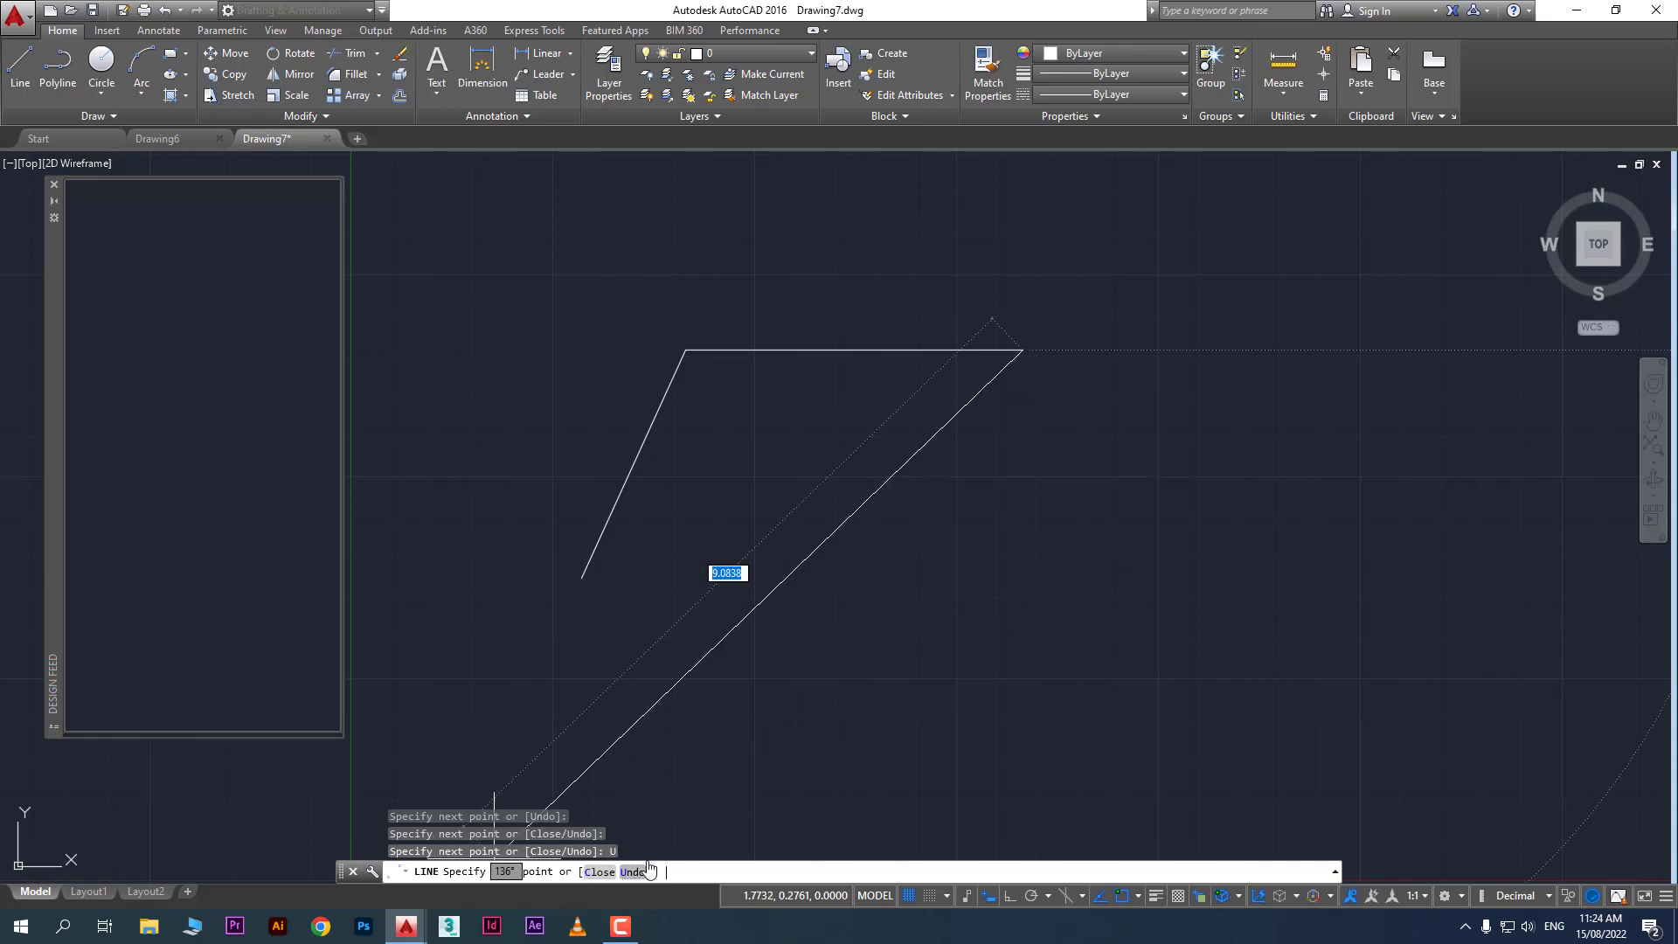
click(912, 691)
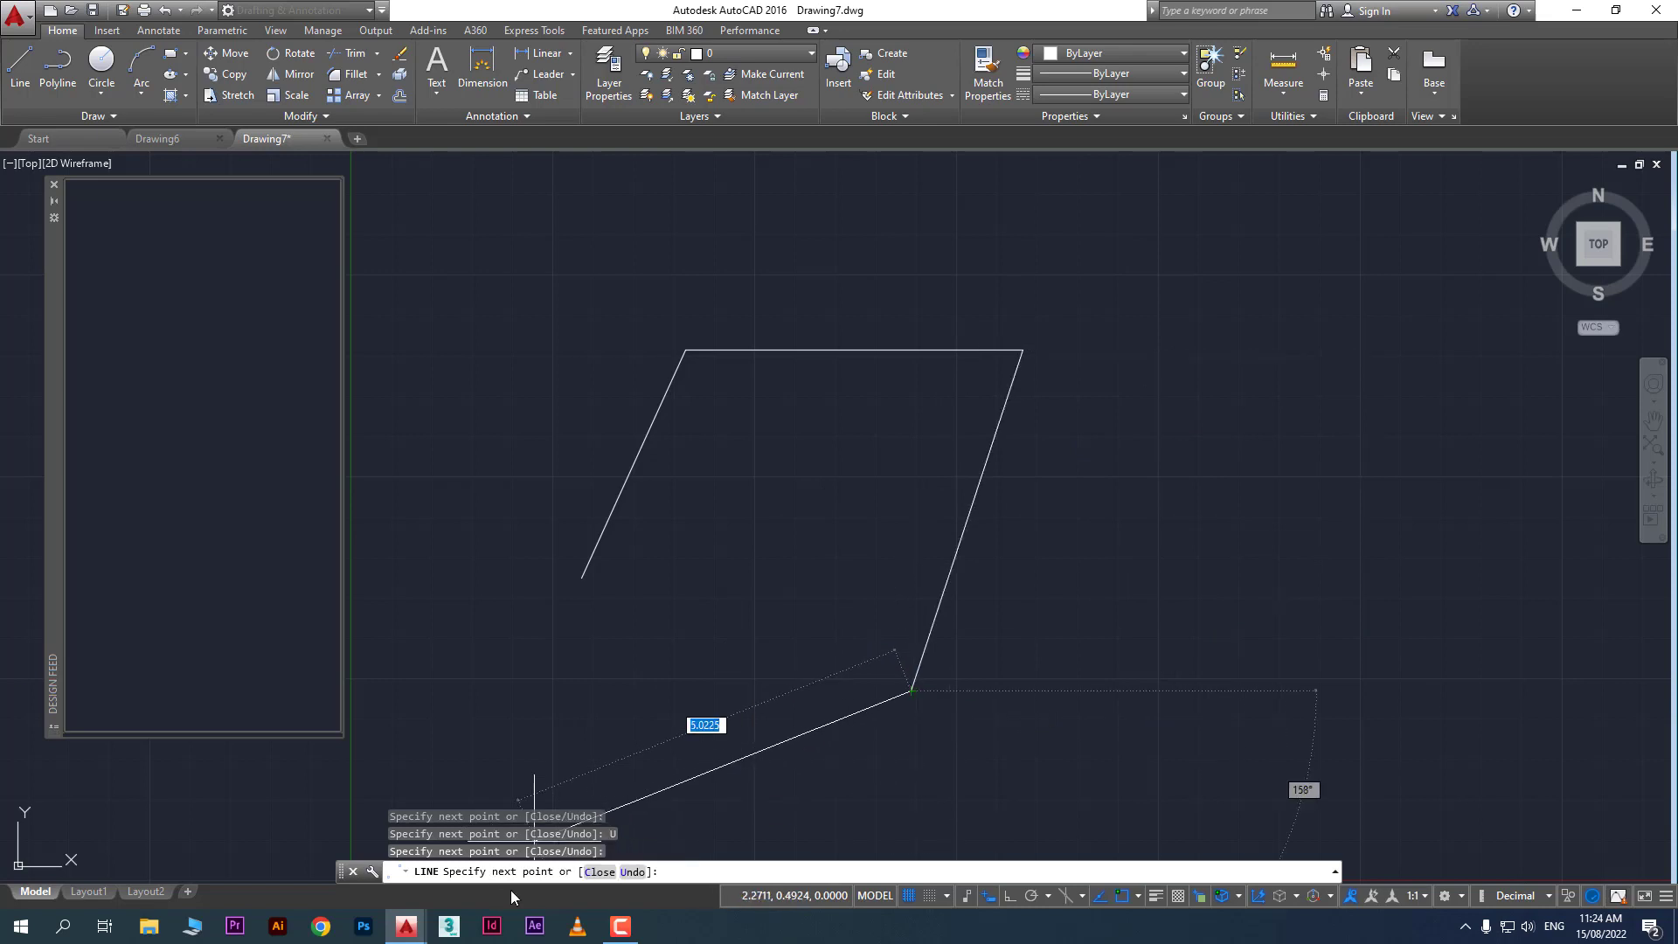
click(601, 872)
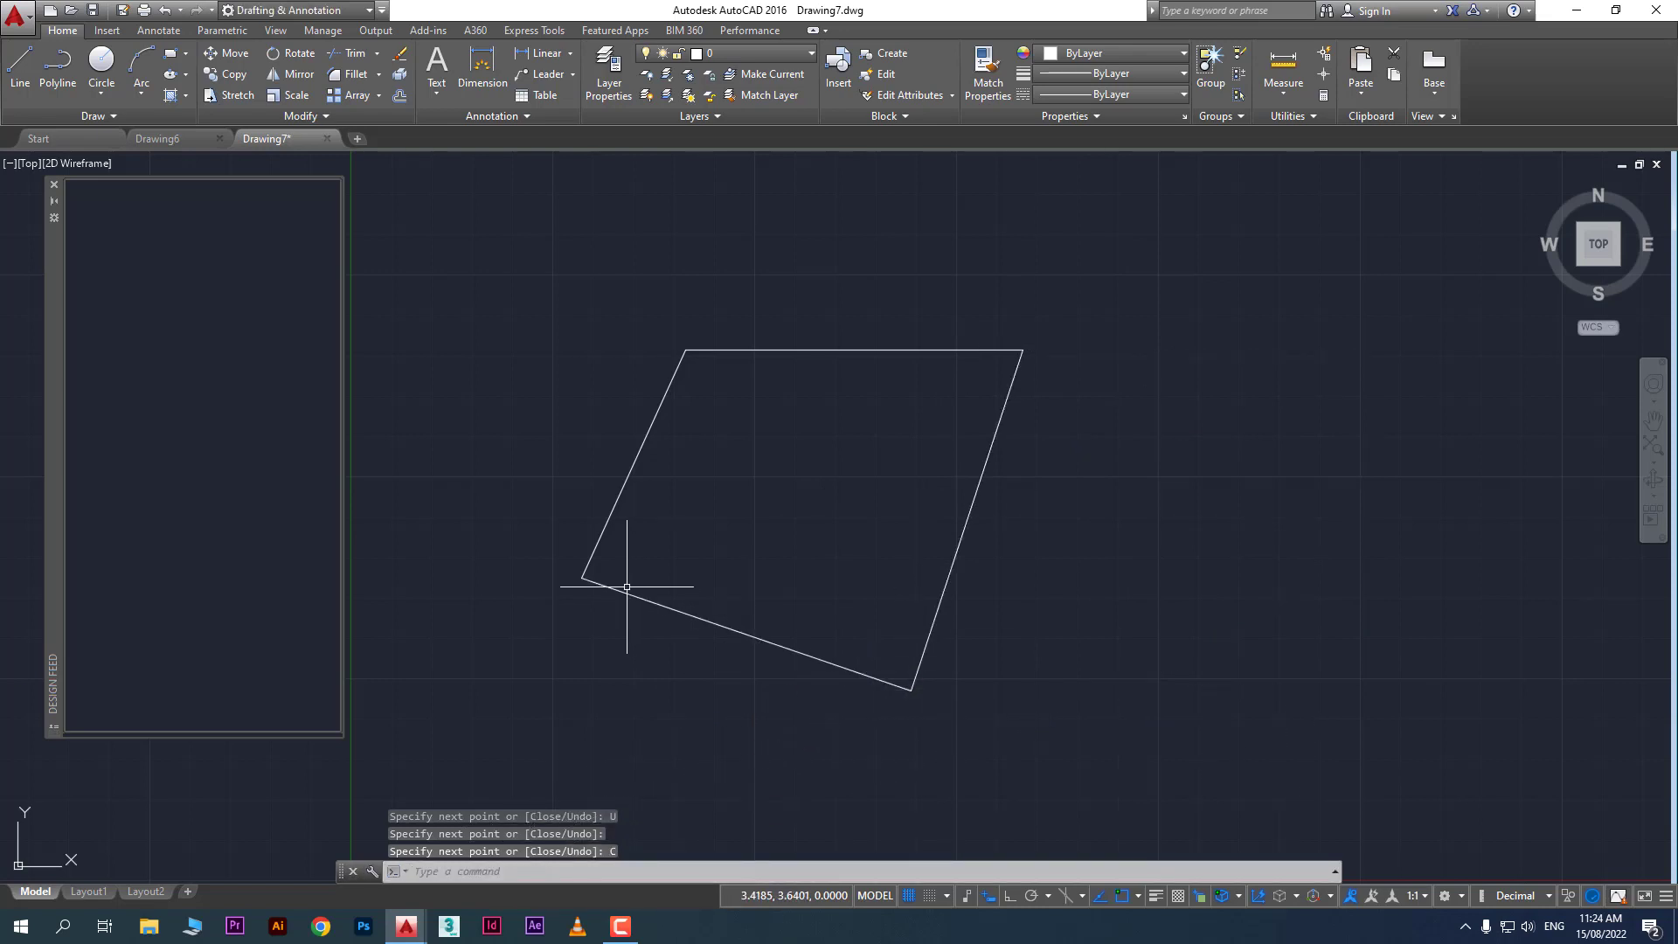
Draw a second closed four-sided outline with the LINE command in the empty area to the right of the first shape
middle_drag(689, 500, 587, 494)
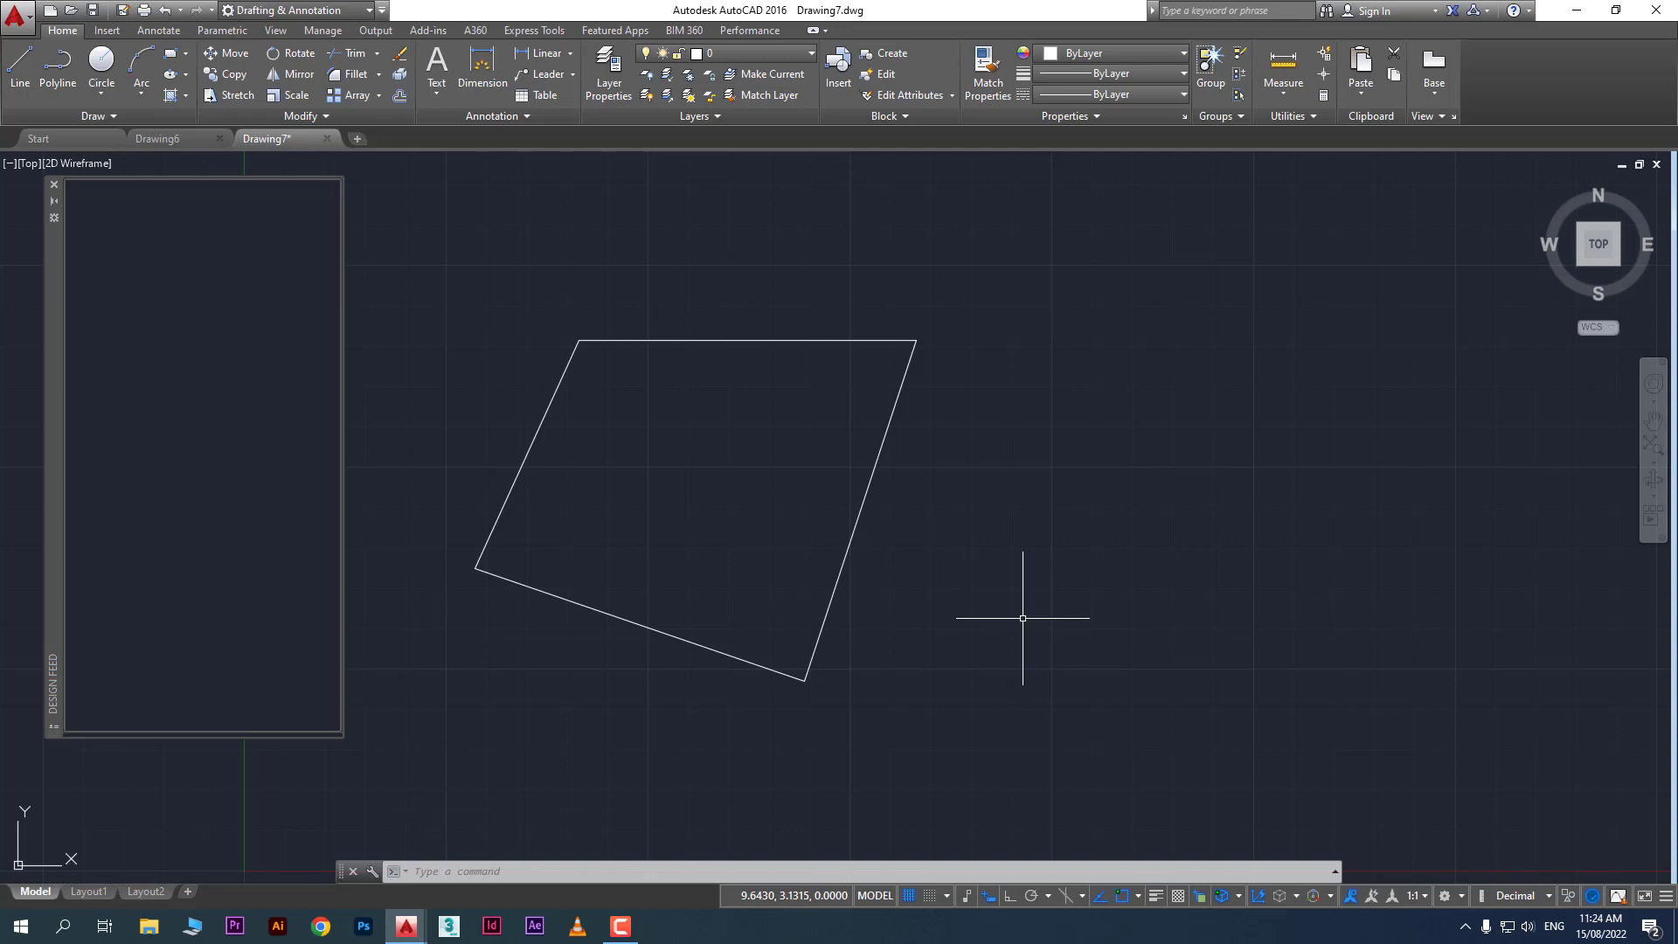
text(l)
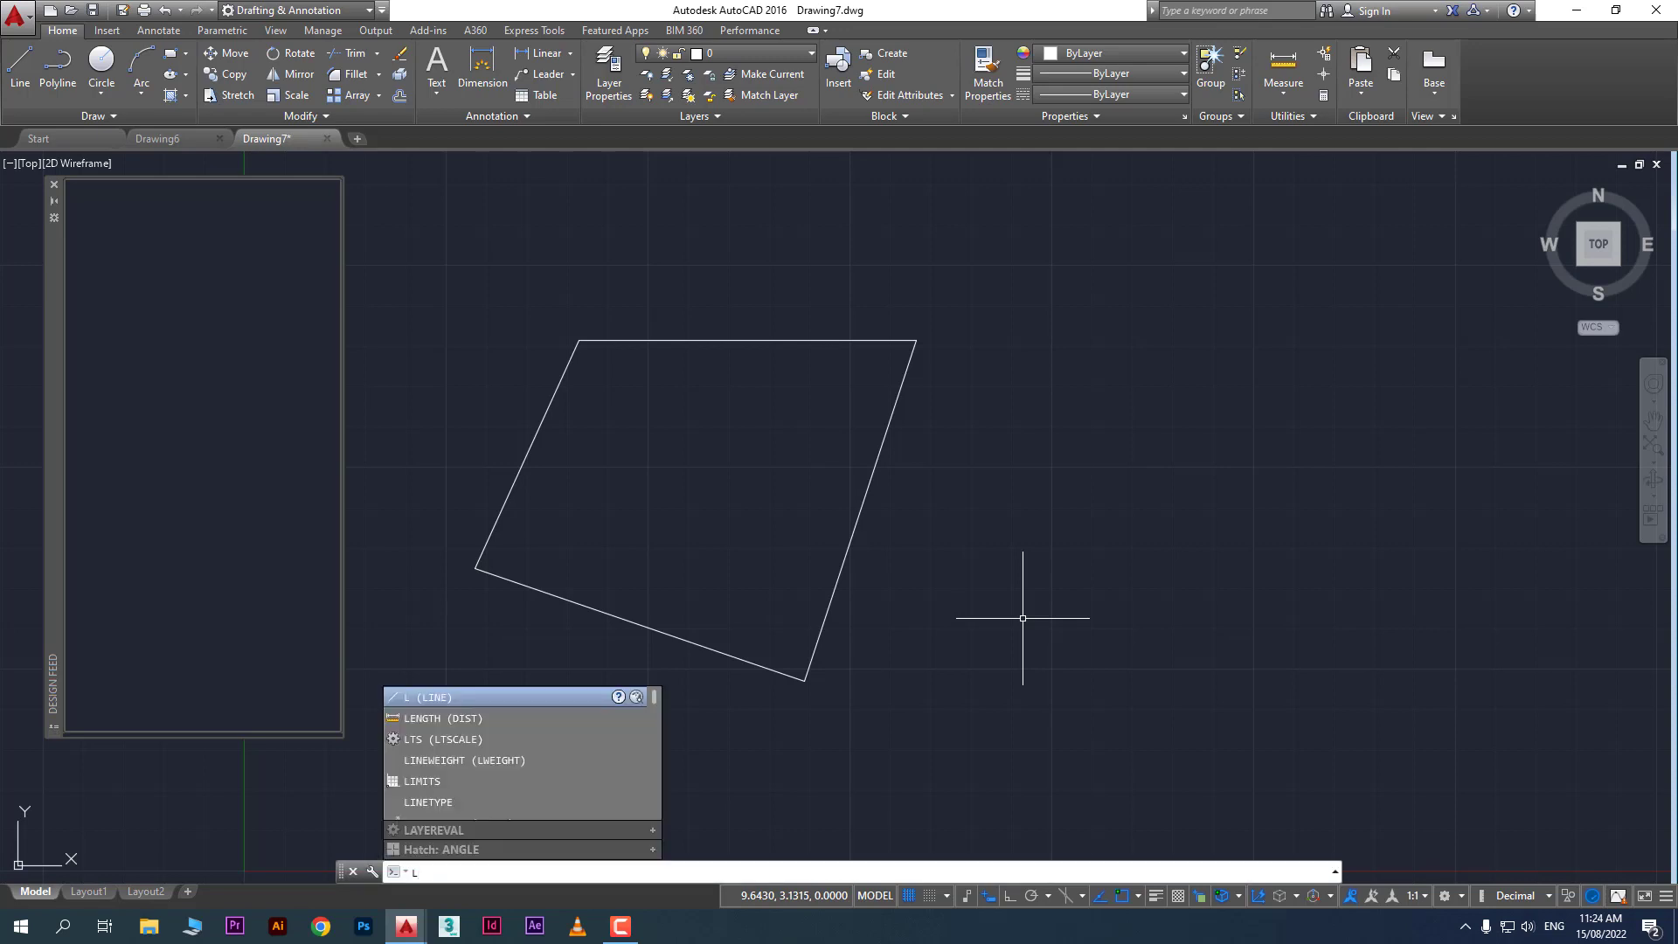
text(ine)
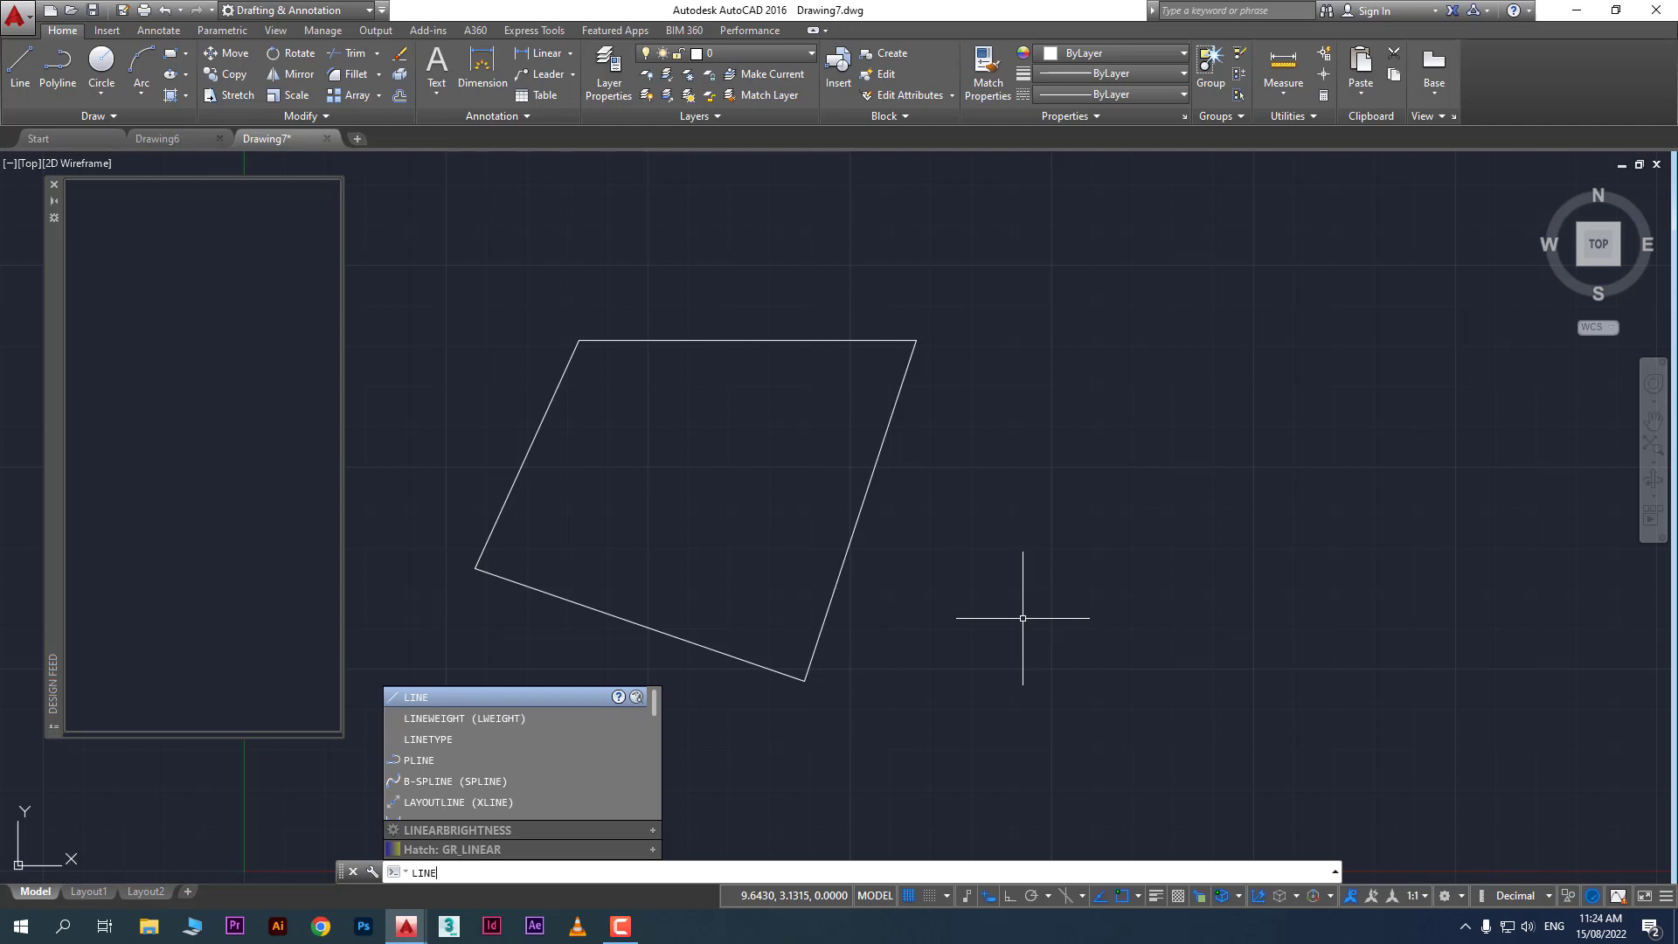
key(Return)
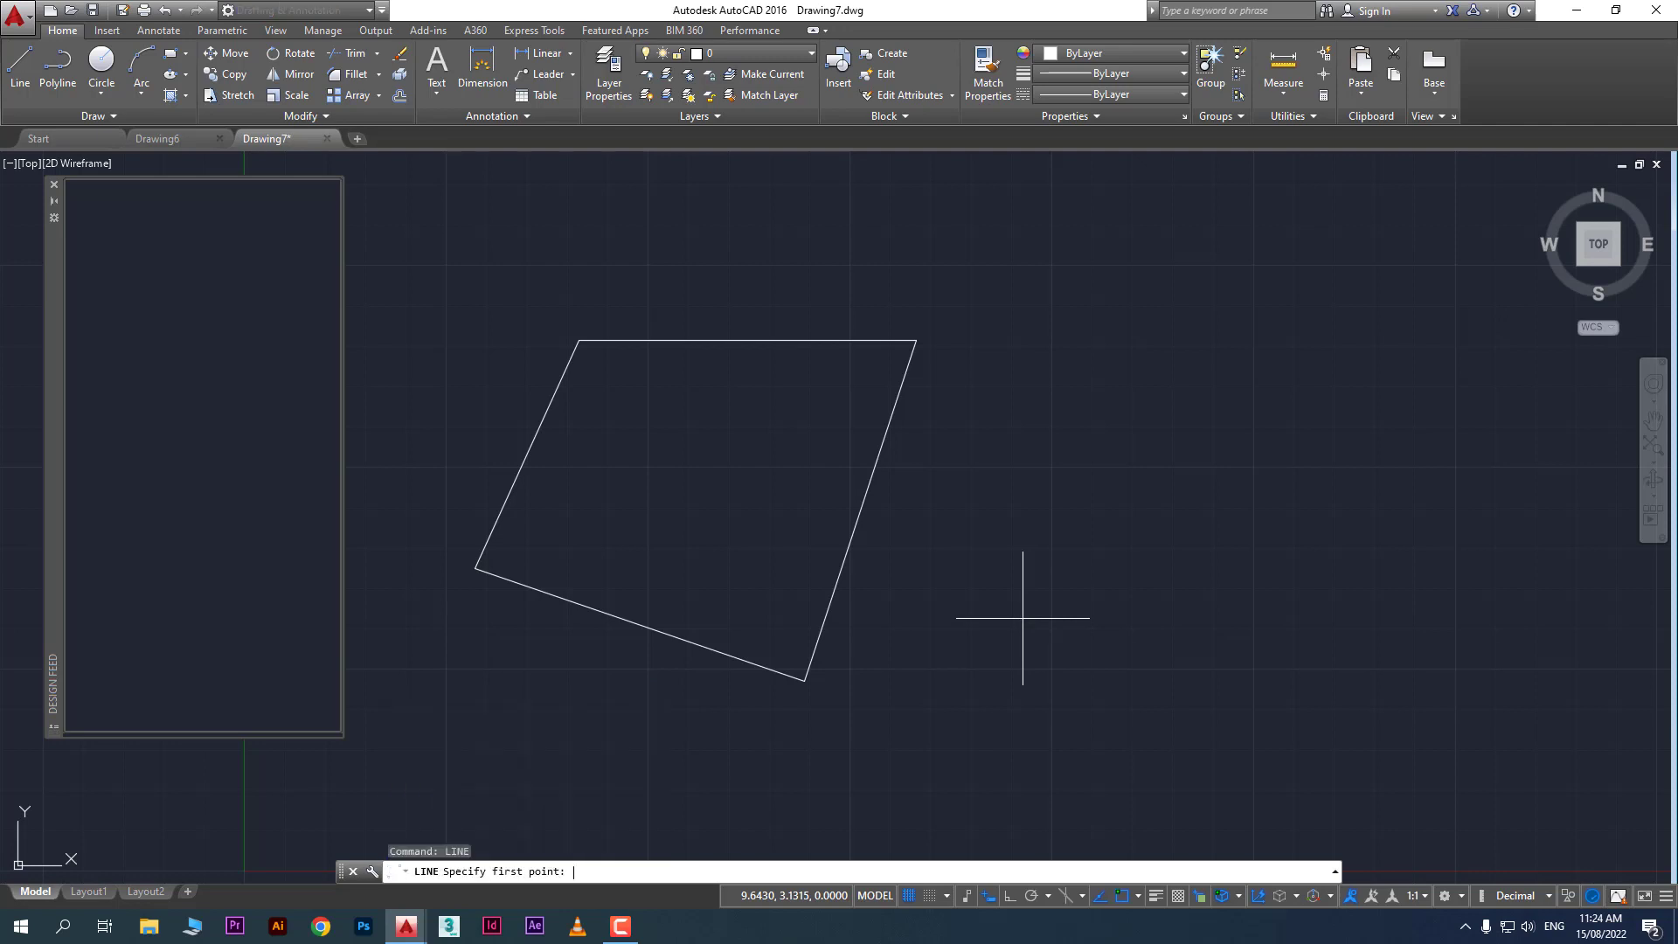
click(966, 640)
click(1094, 330)
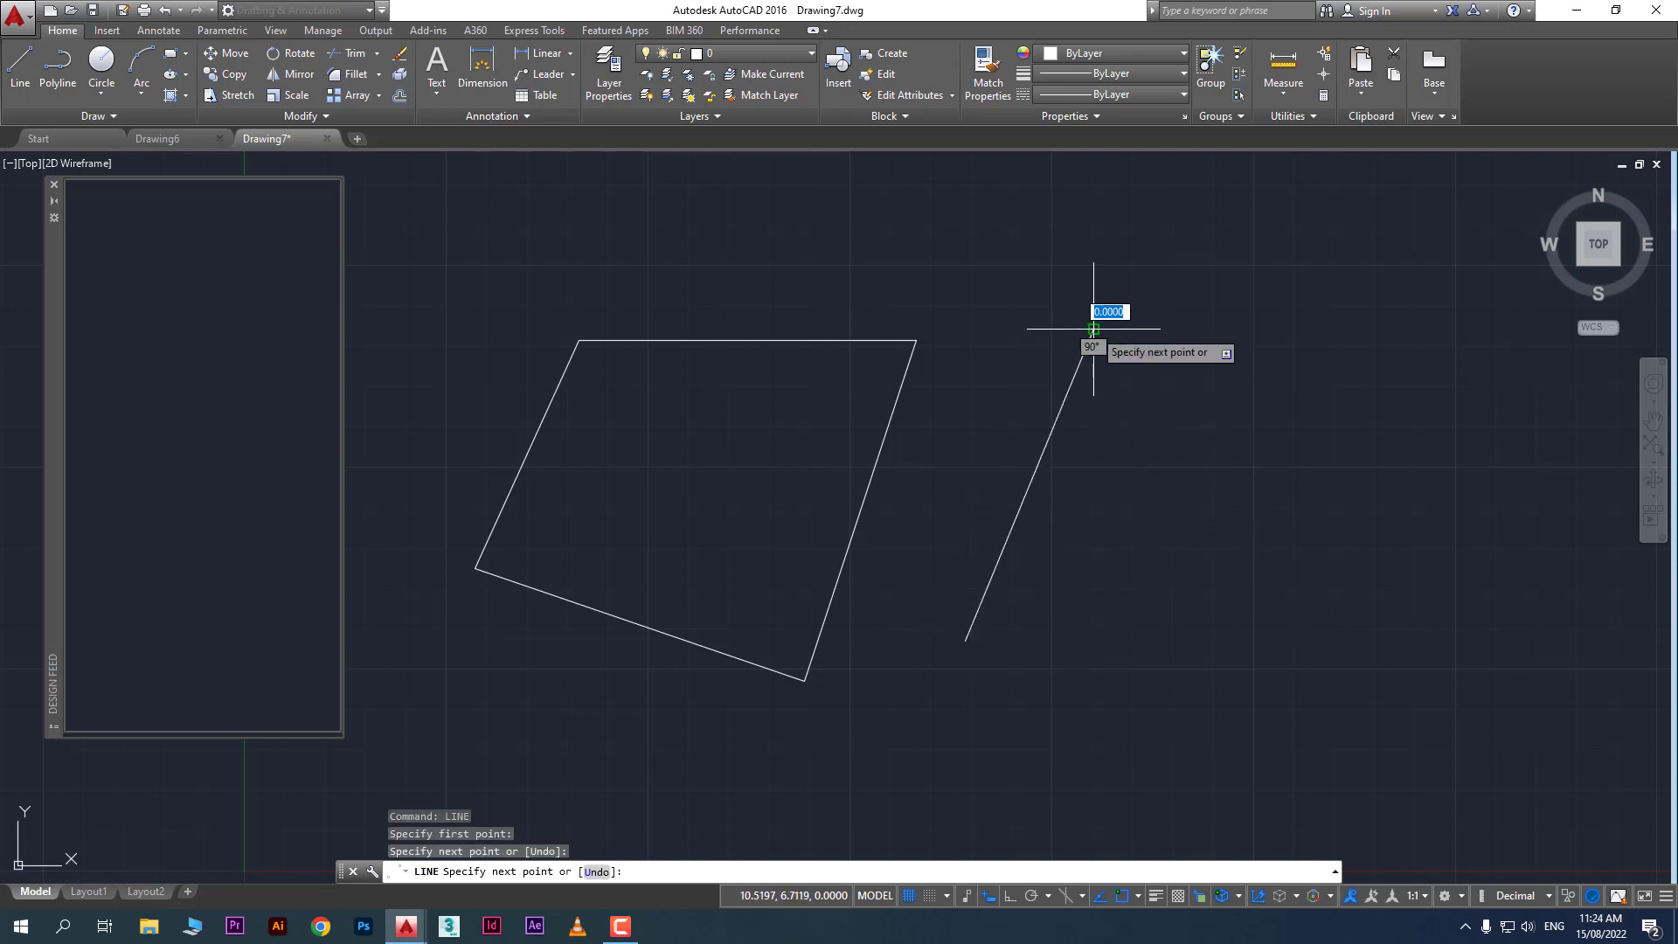
click(1410, 353)
click(1329, 604)
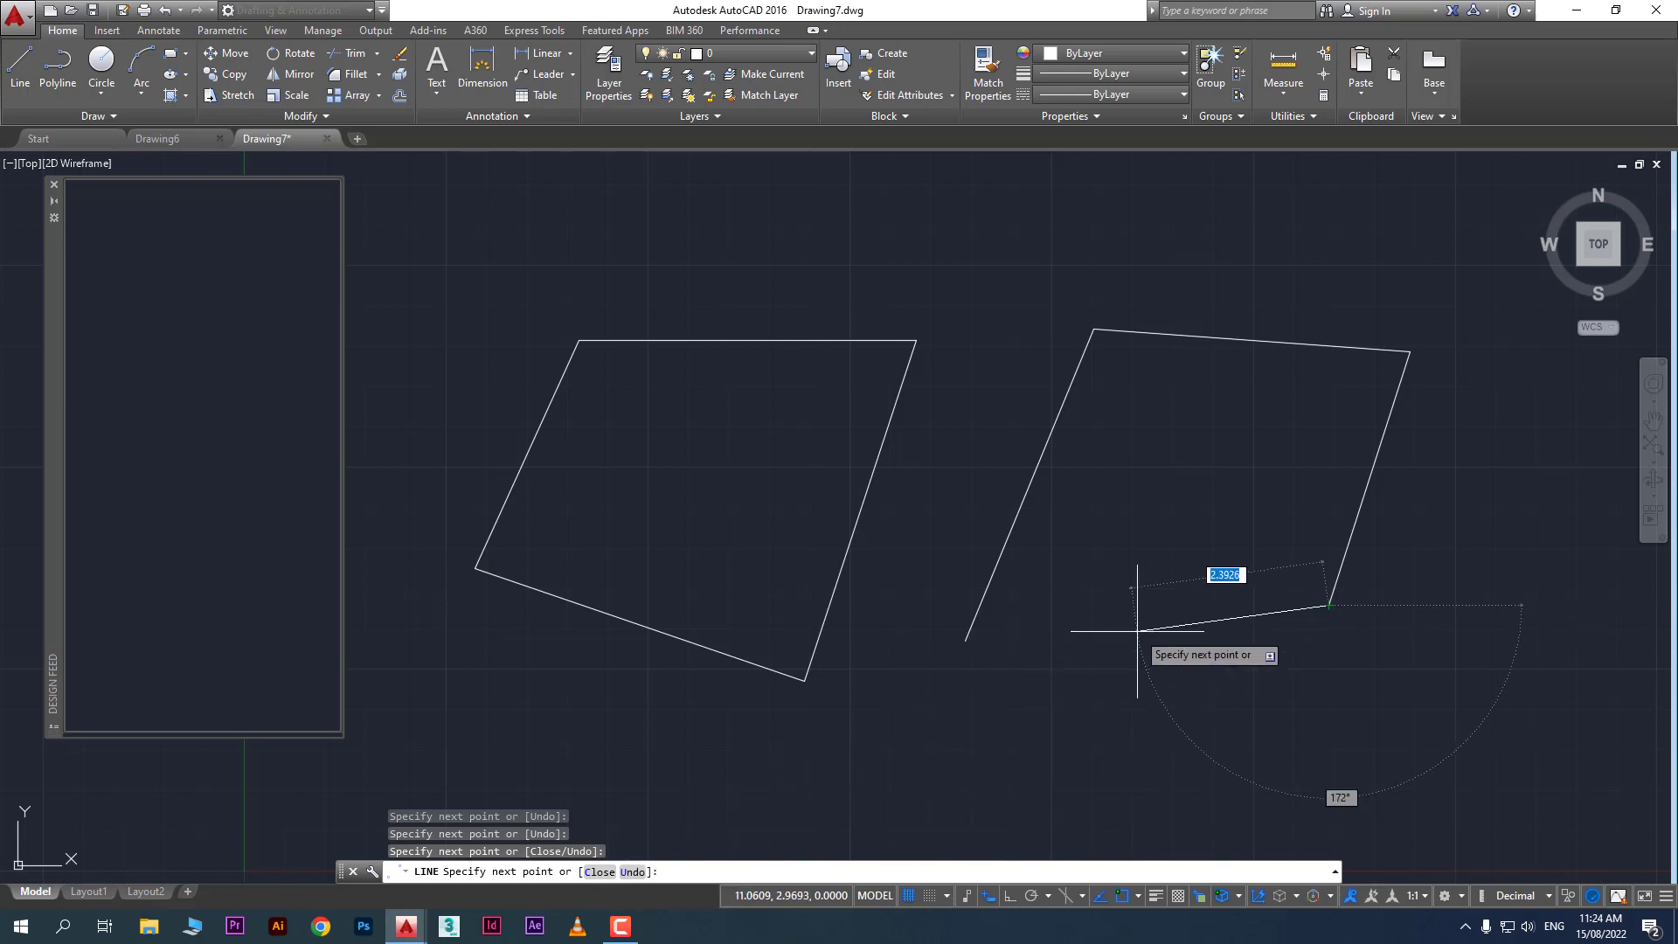
text(c)
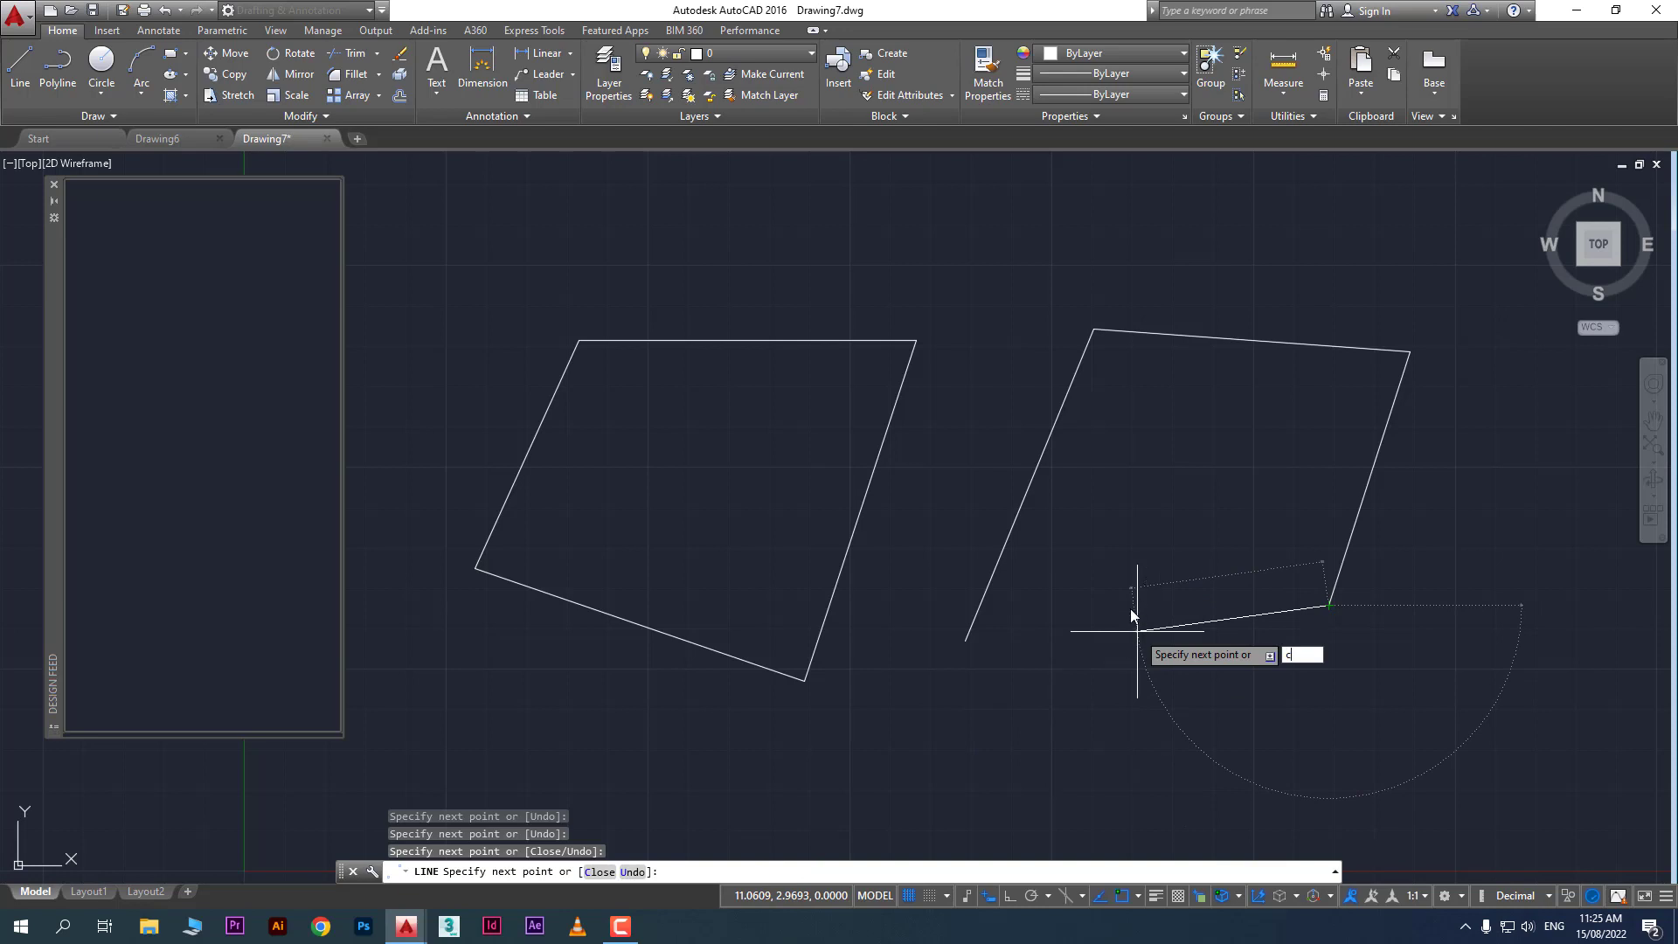
key(Return)
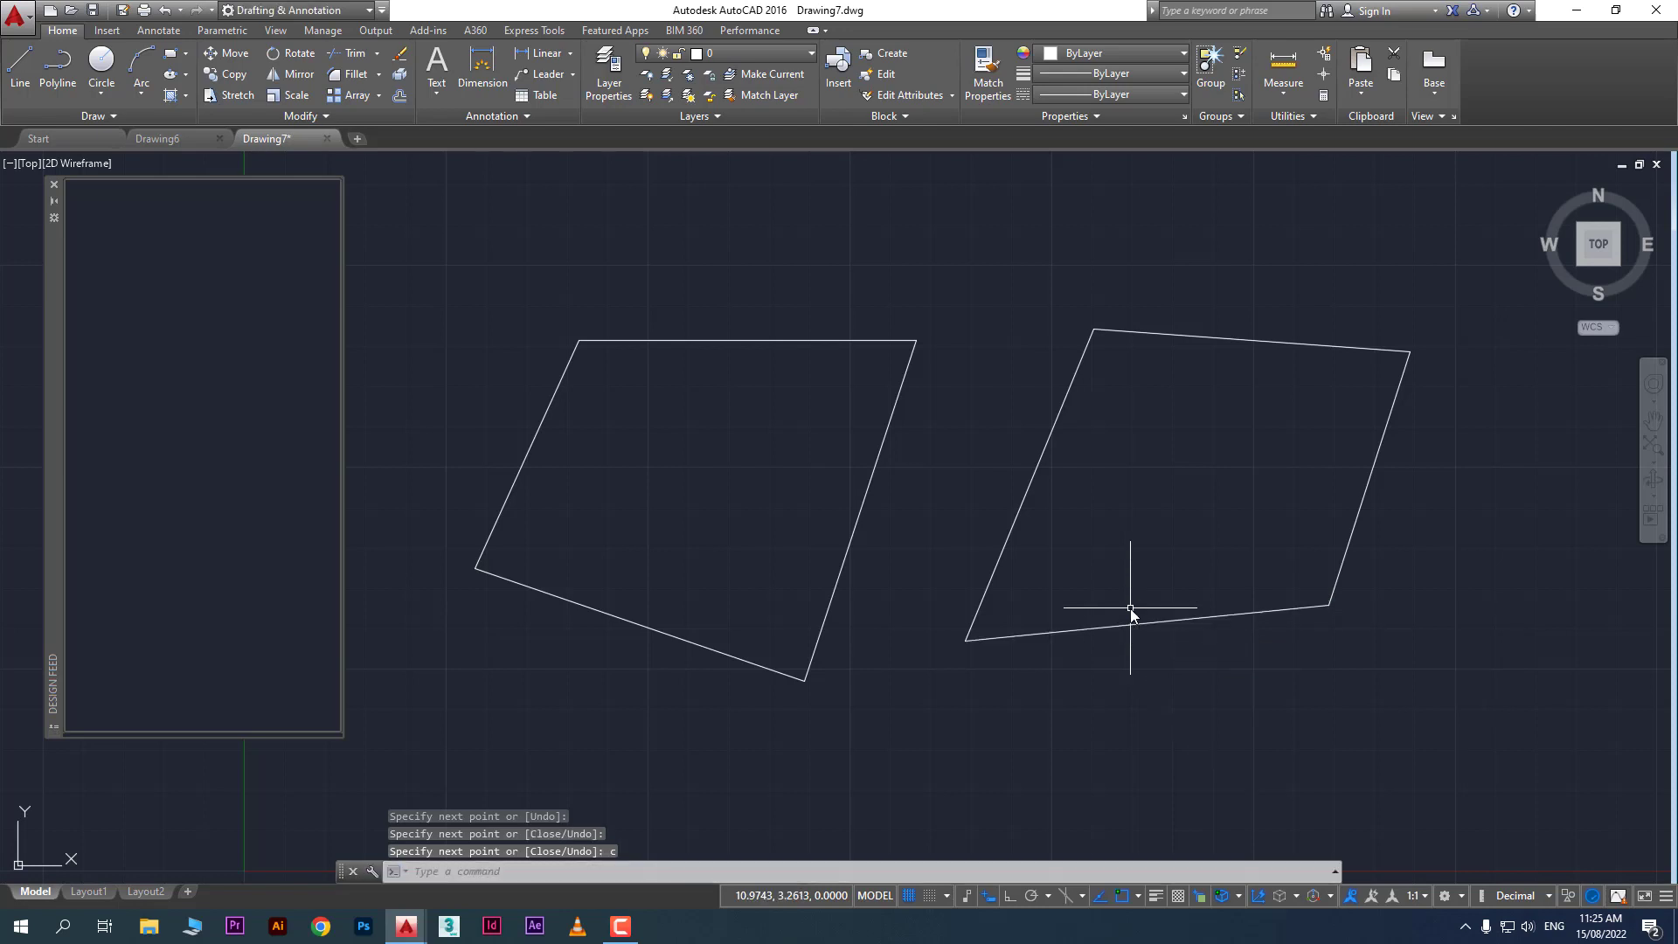
Draw a line rising to the right beside the second four-sided shape and continue it with a horizontal segment 2 units long
scroll(1090, 538, up, 2)
middle_drag(1080, 535, 524, 550)
click(19, 65)
click(1123, 503)
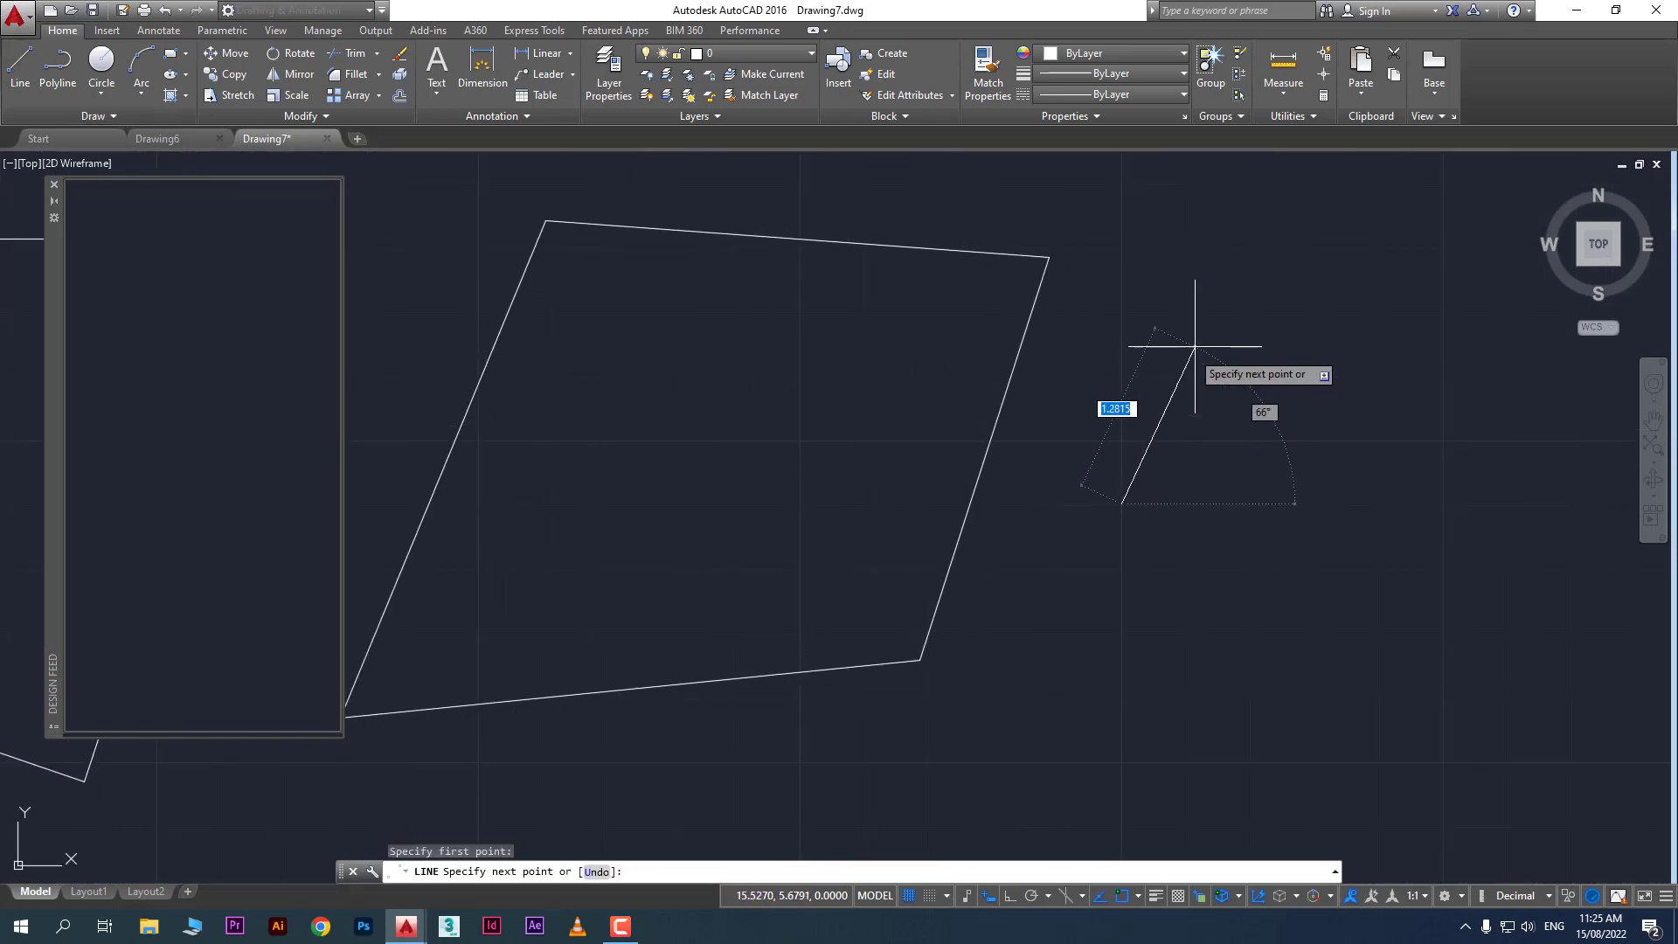
click(1198, 331)
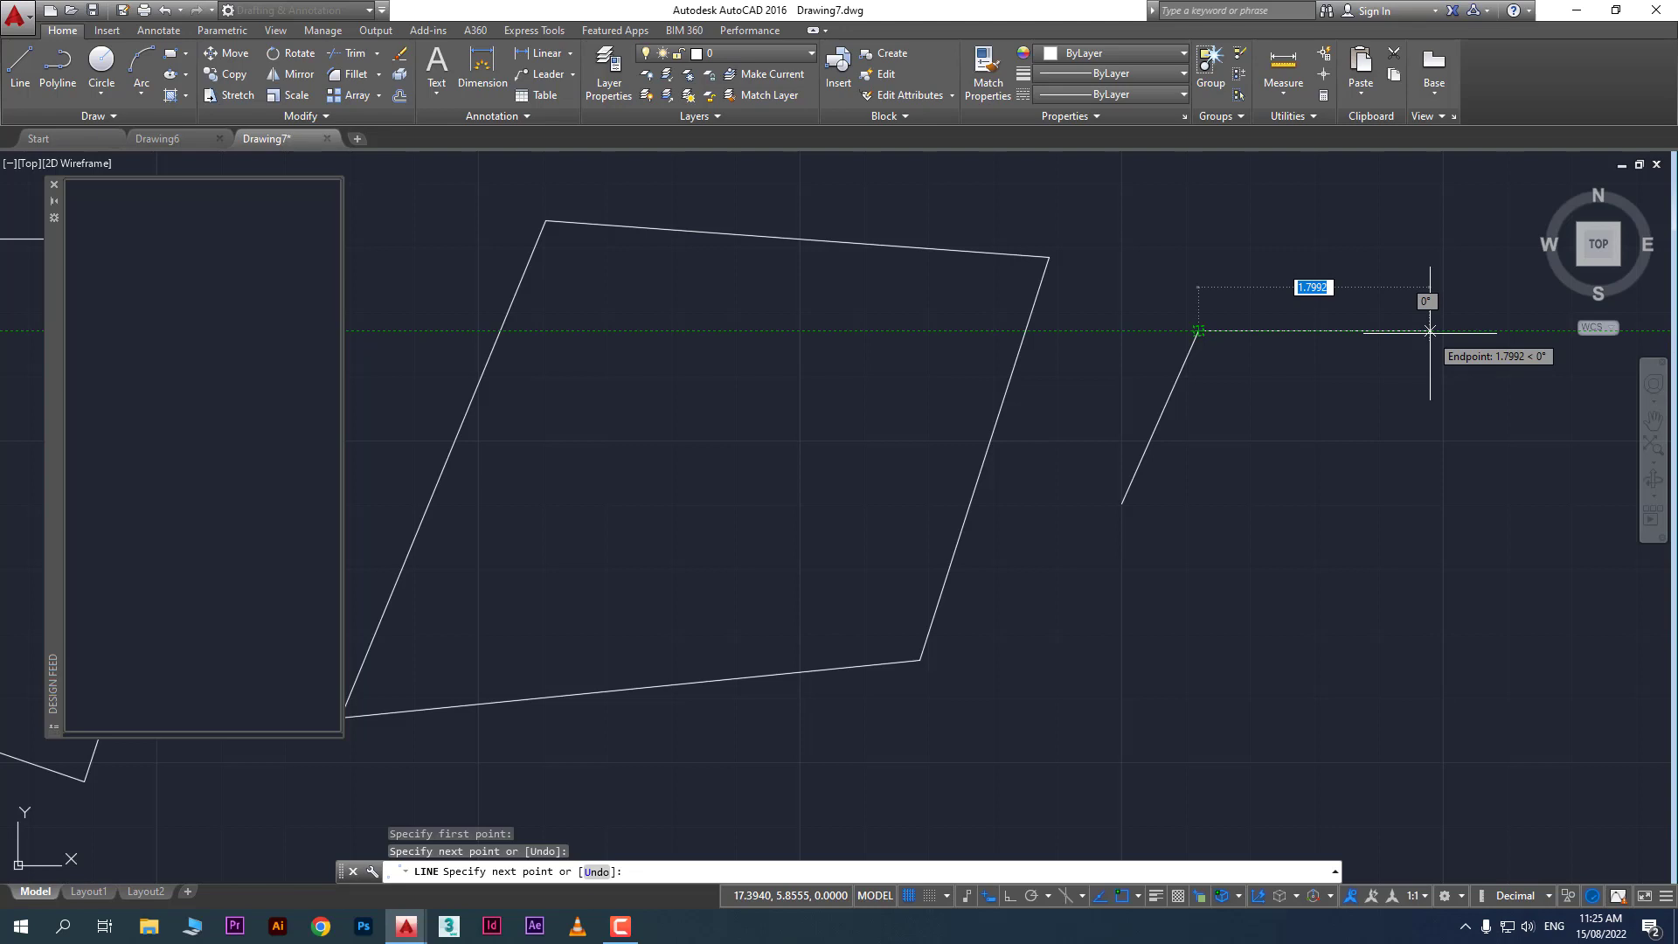
text(2)
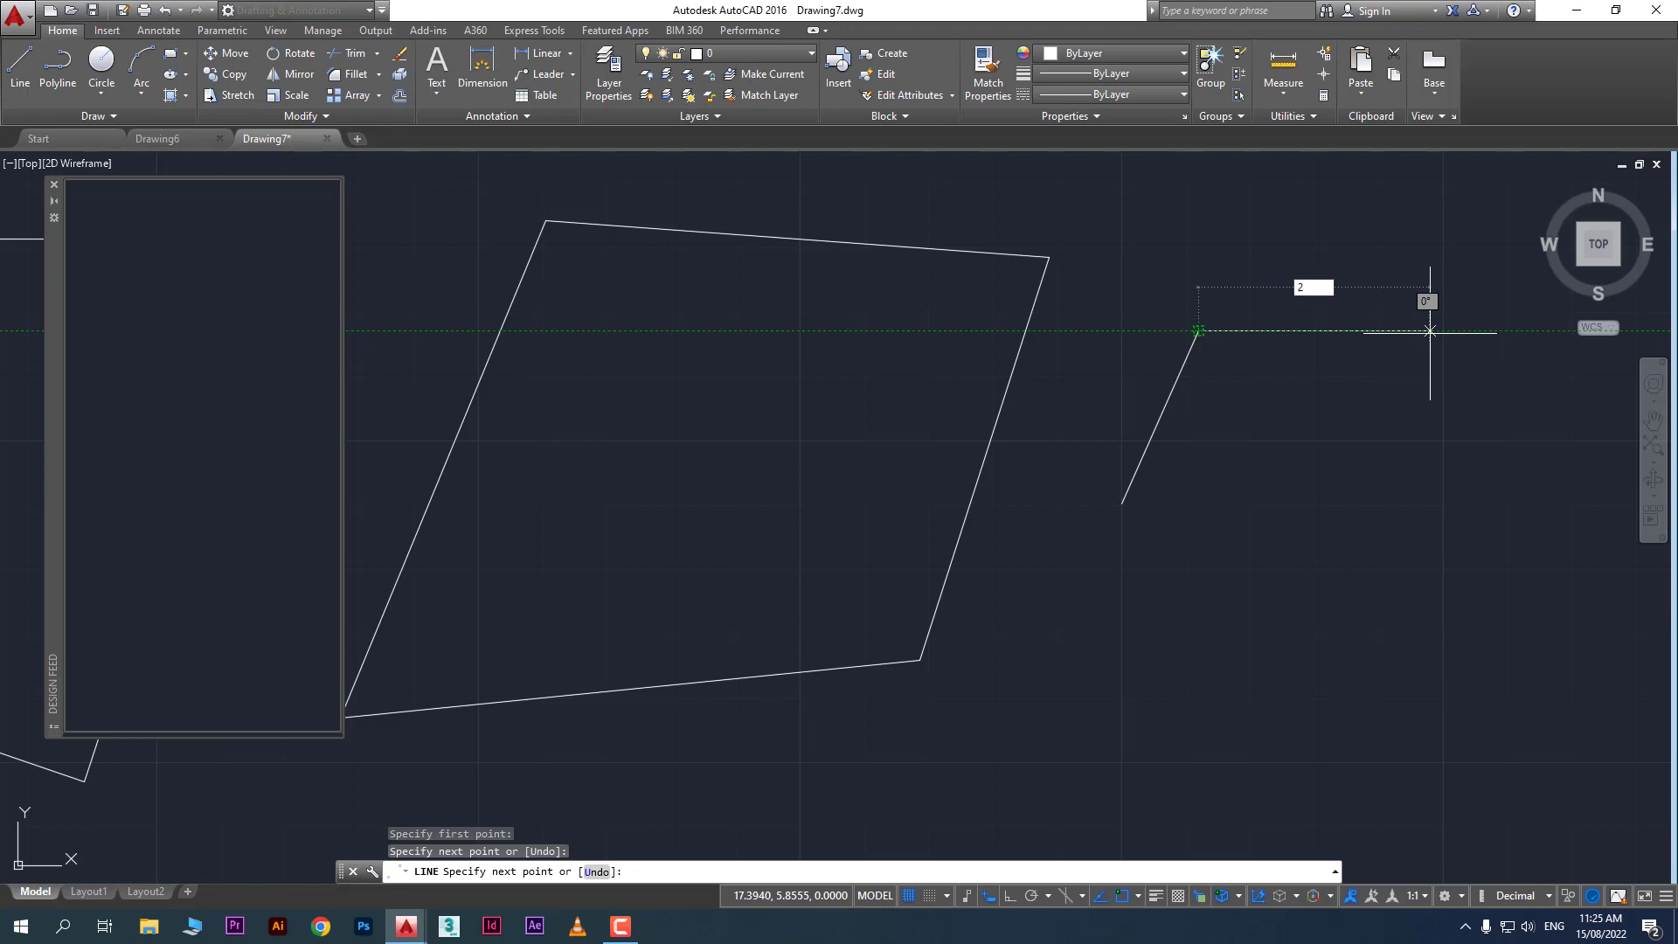
key(Return)
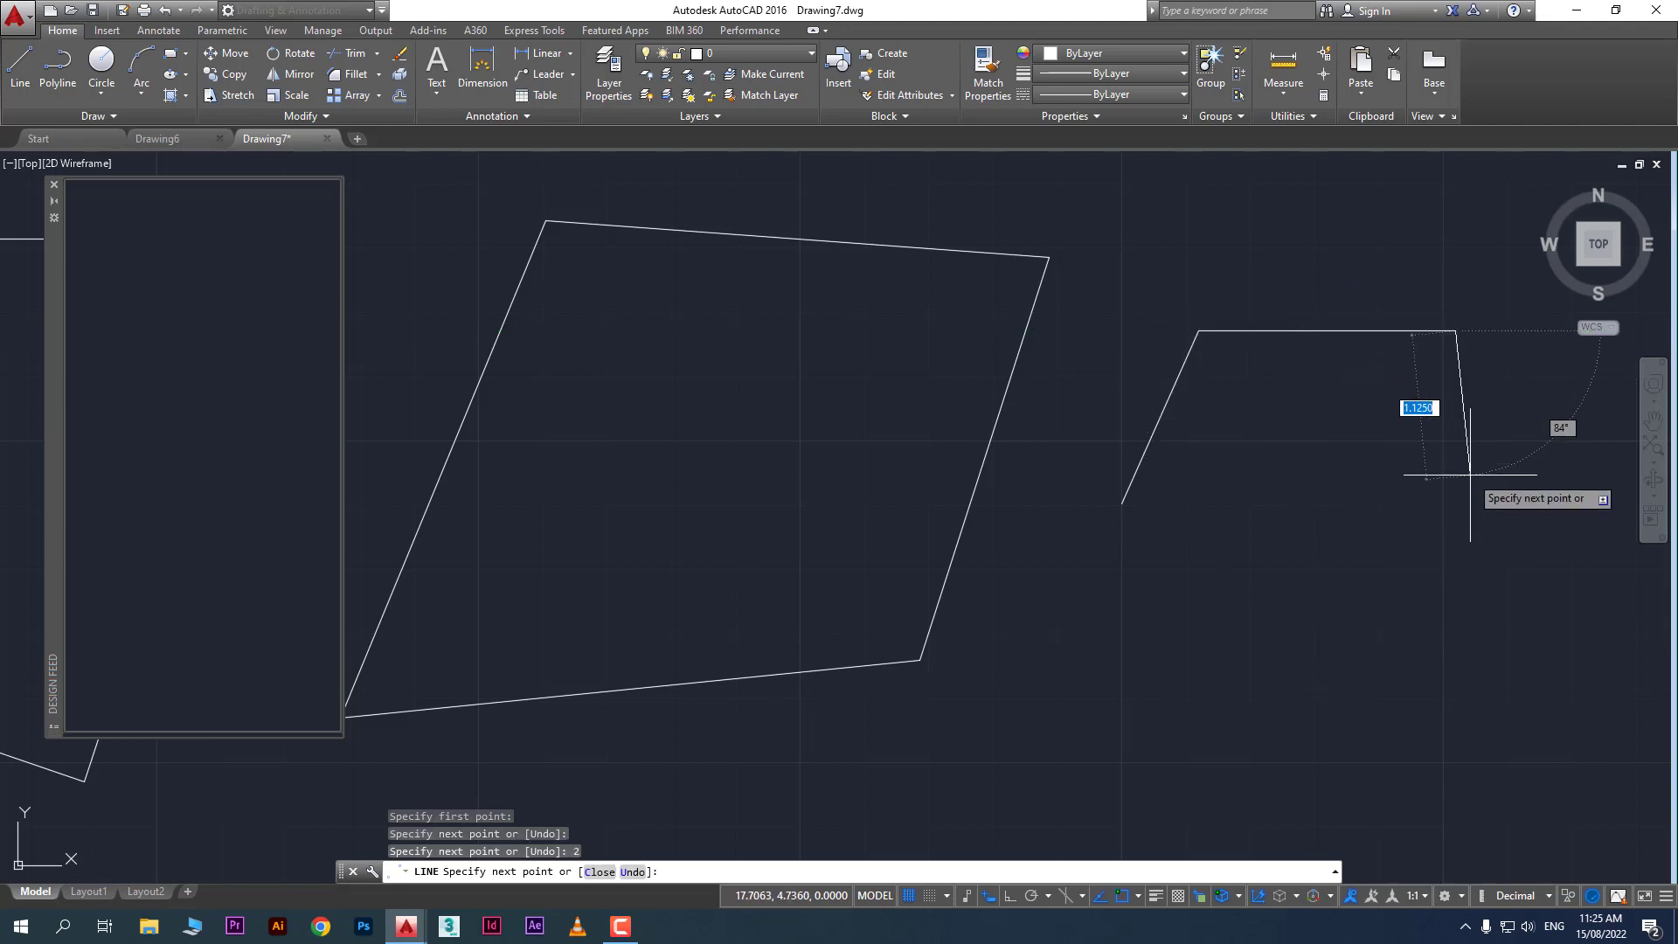
Close the two-segment outline into a triangle with the Close option and dismiss the Design Feed palette
middle_drag(1406, 464, 682, 462)
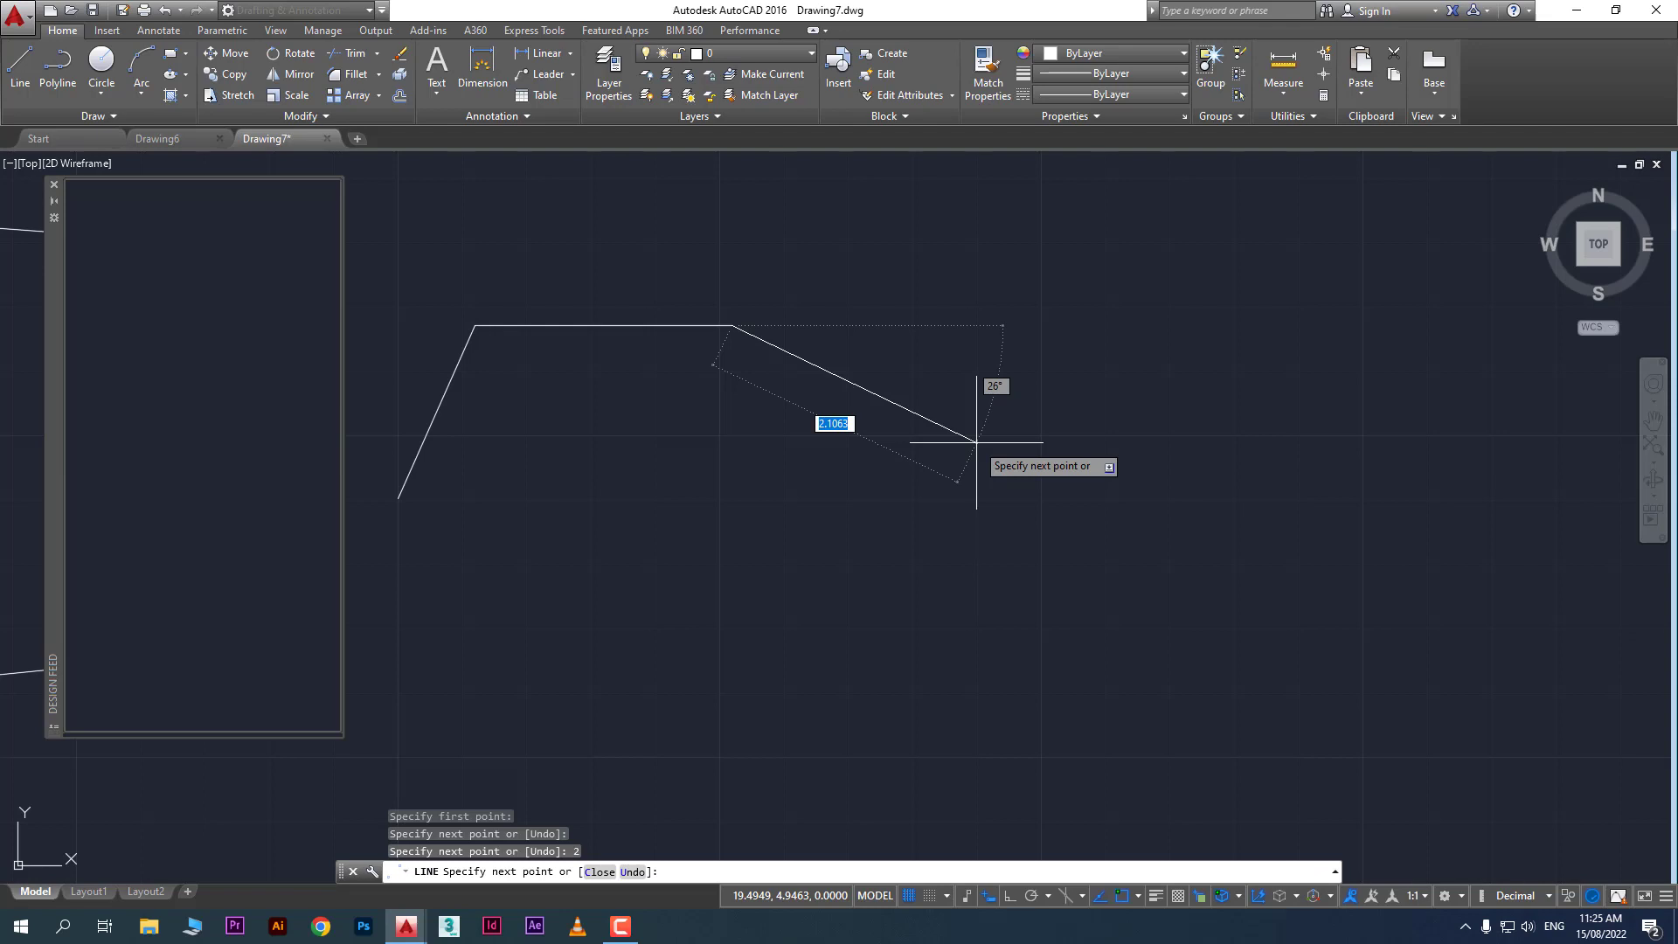
key(Down)
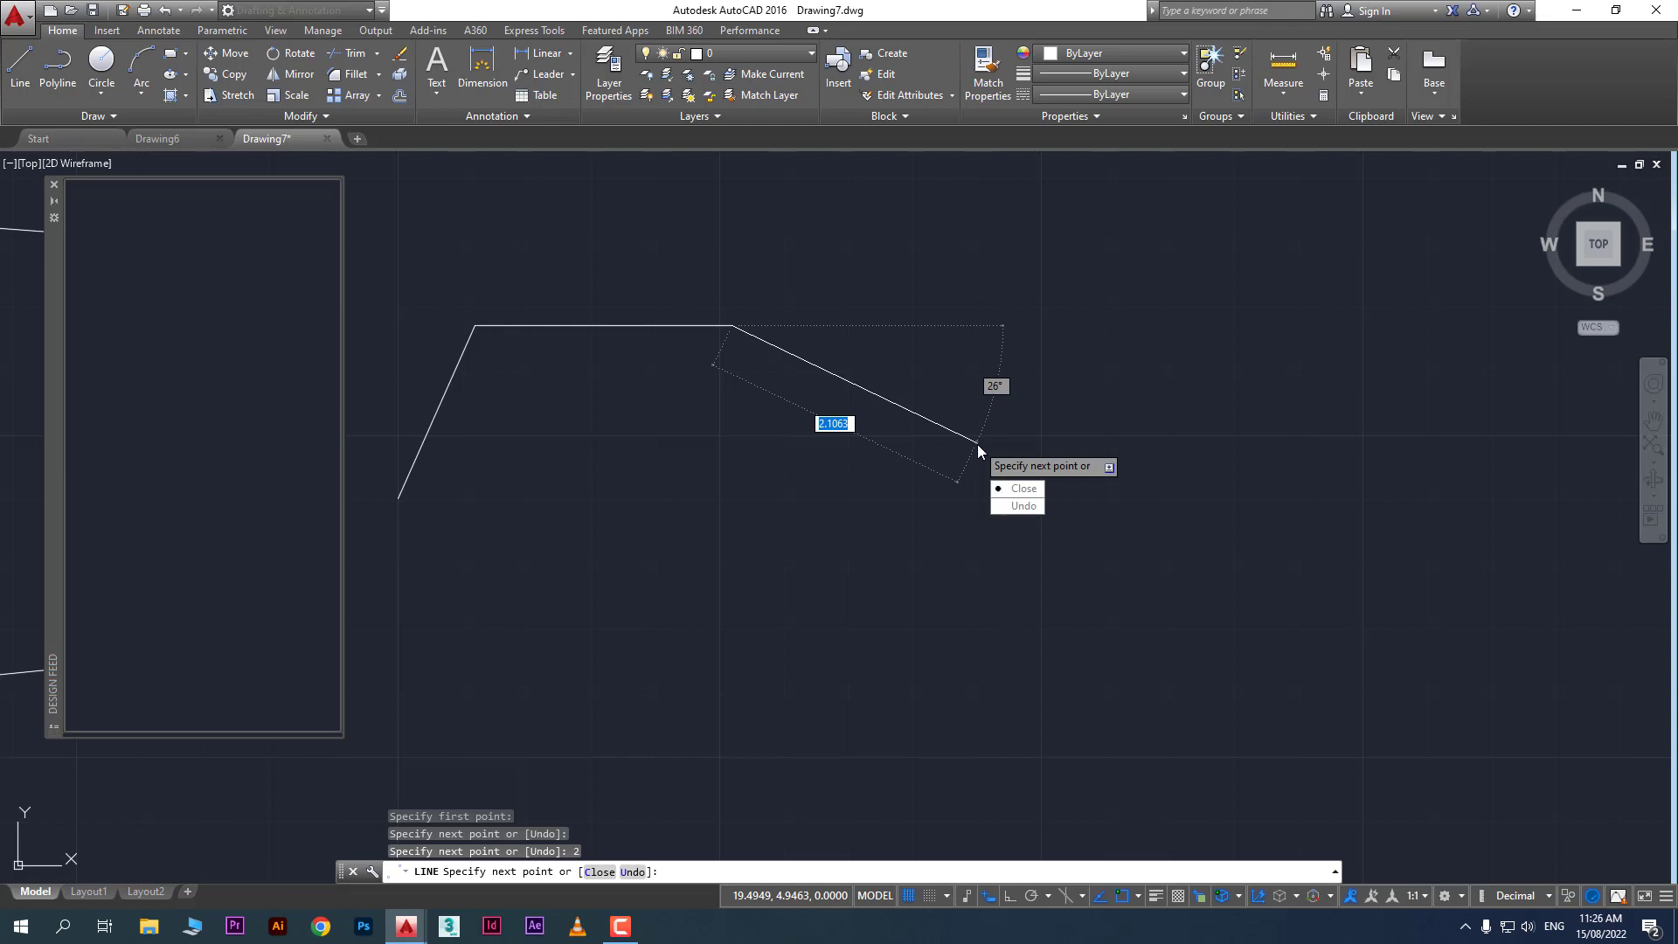
key(Return)
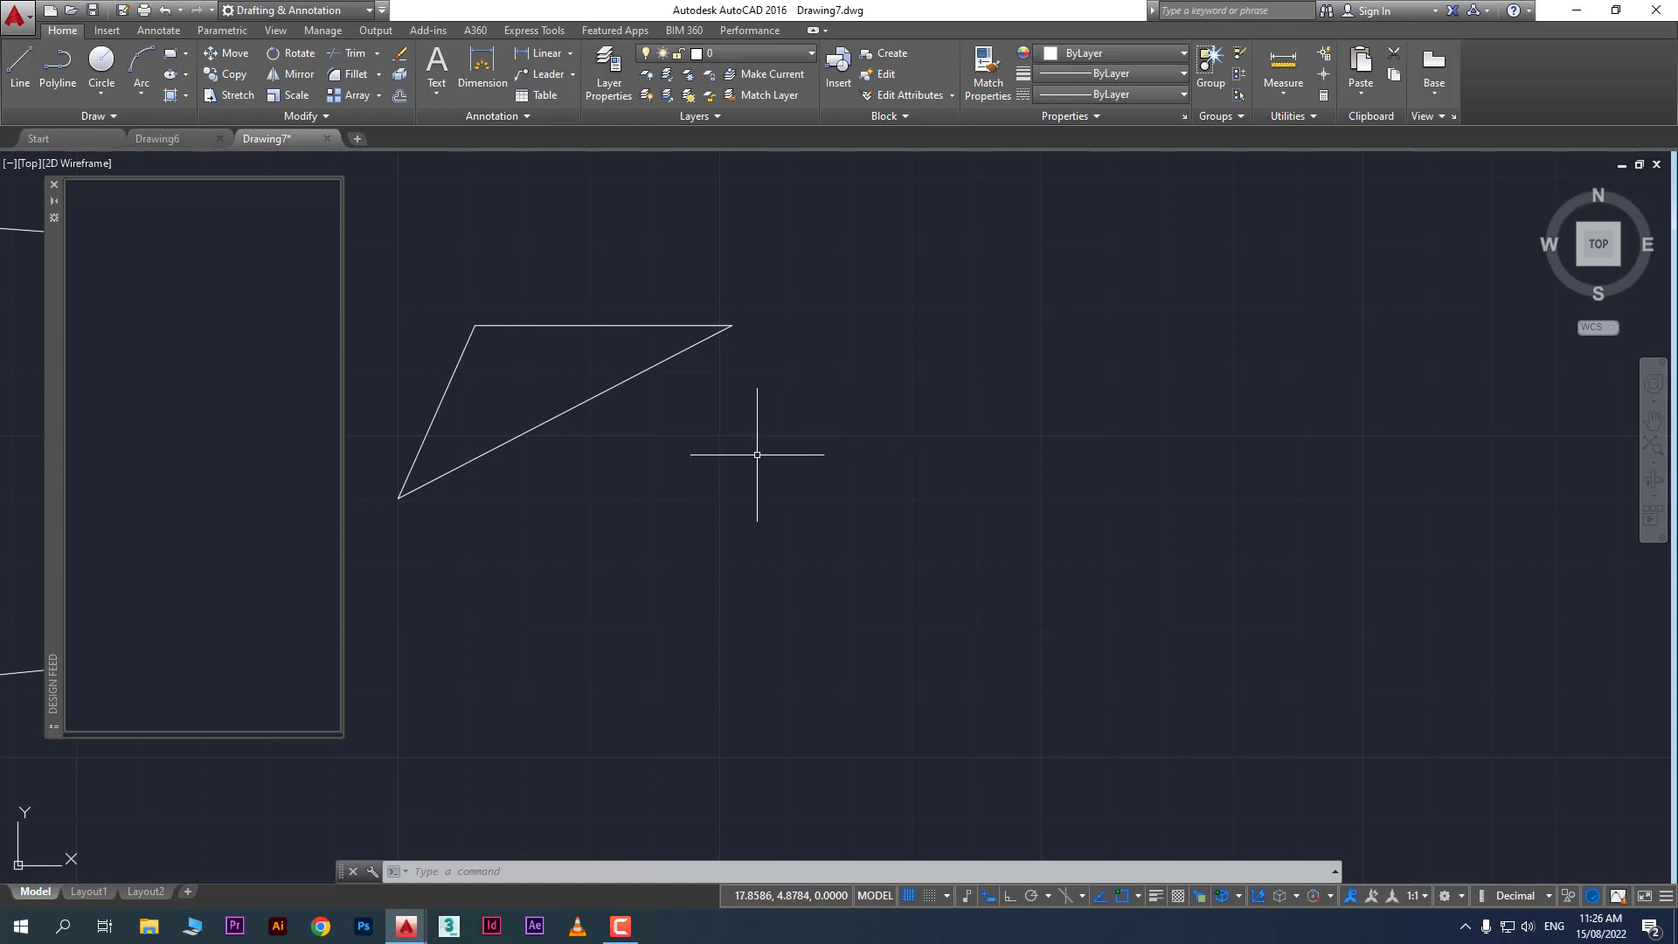
click(53, 187)
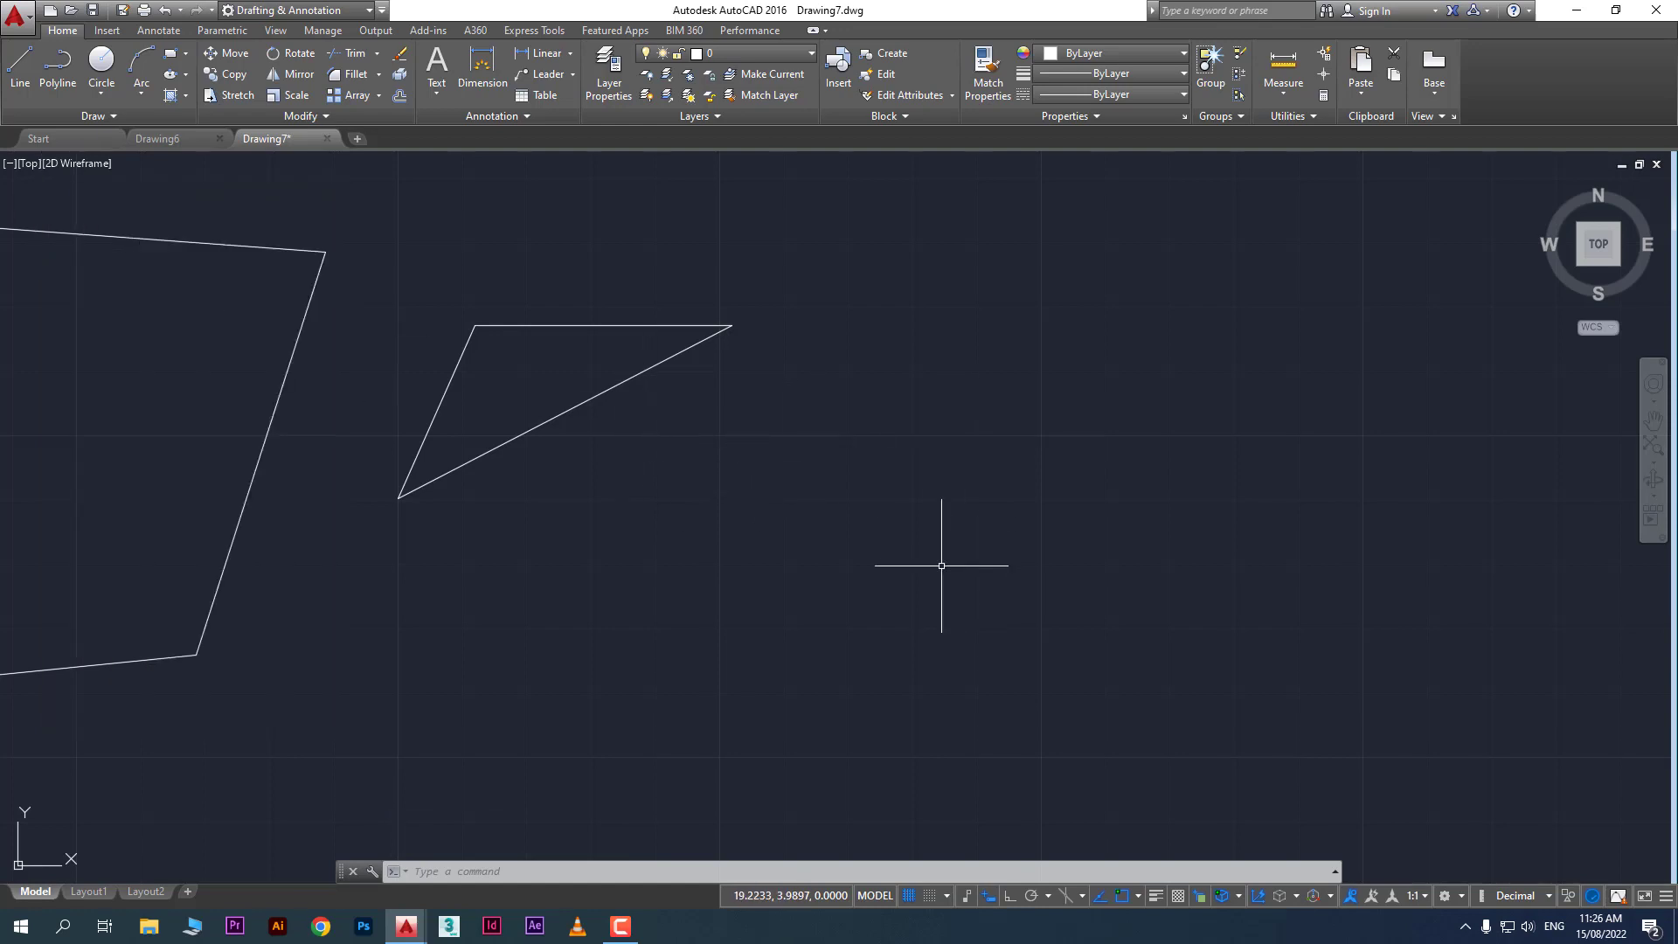
right_click(932, 418)
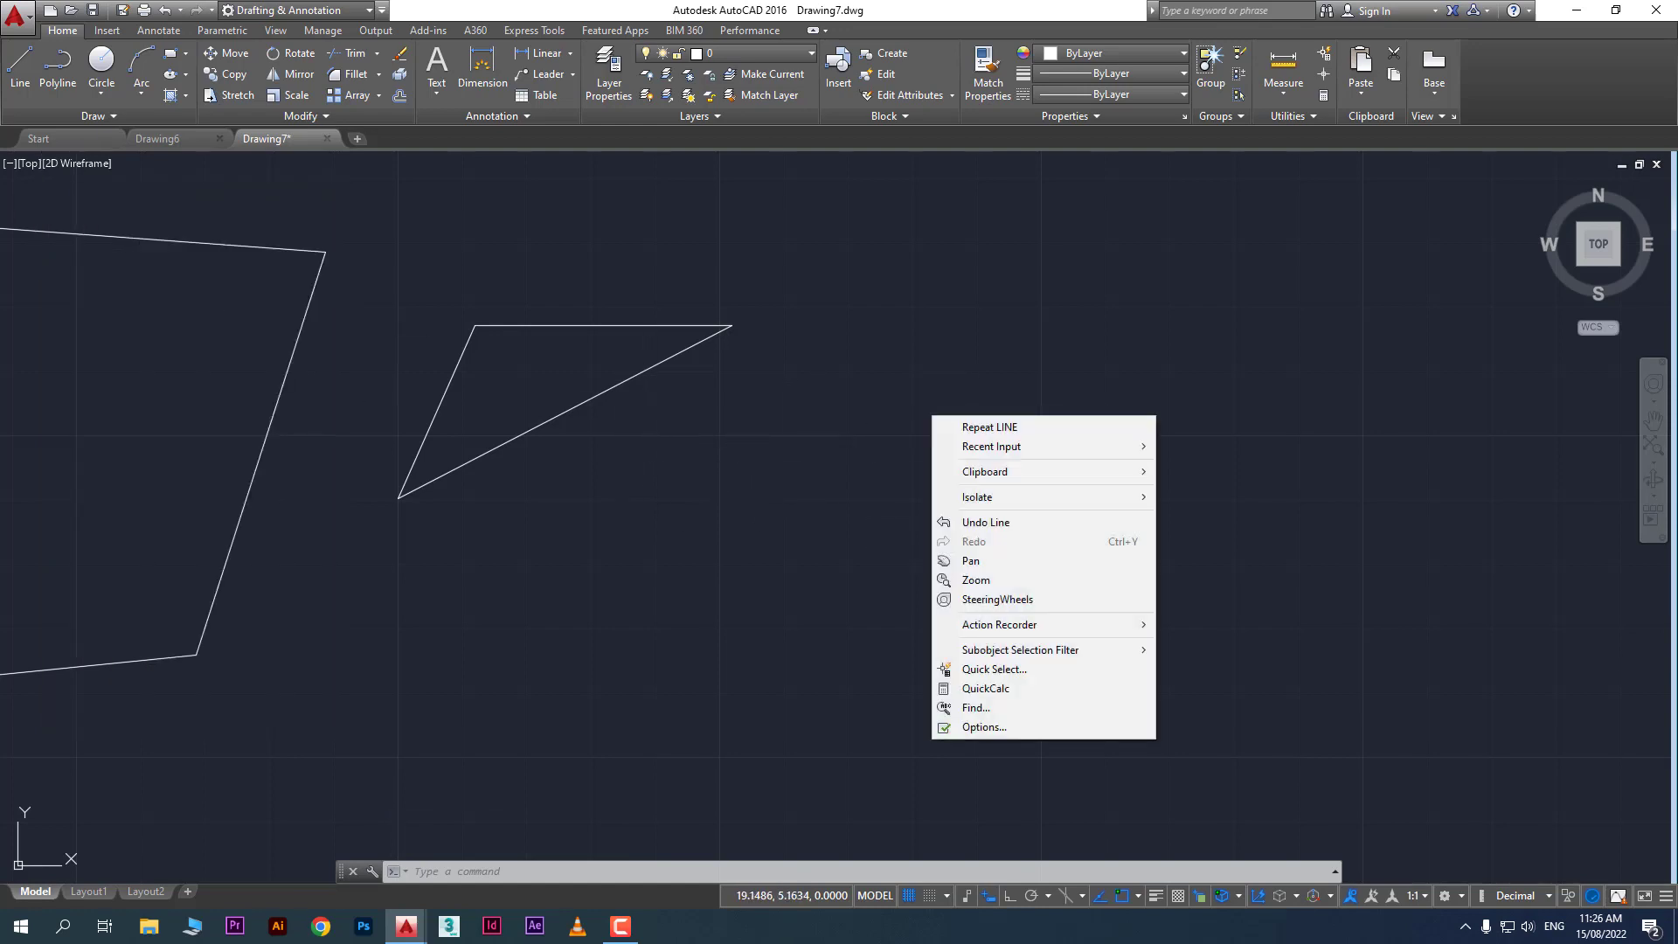
click(1021, 426)
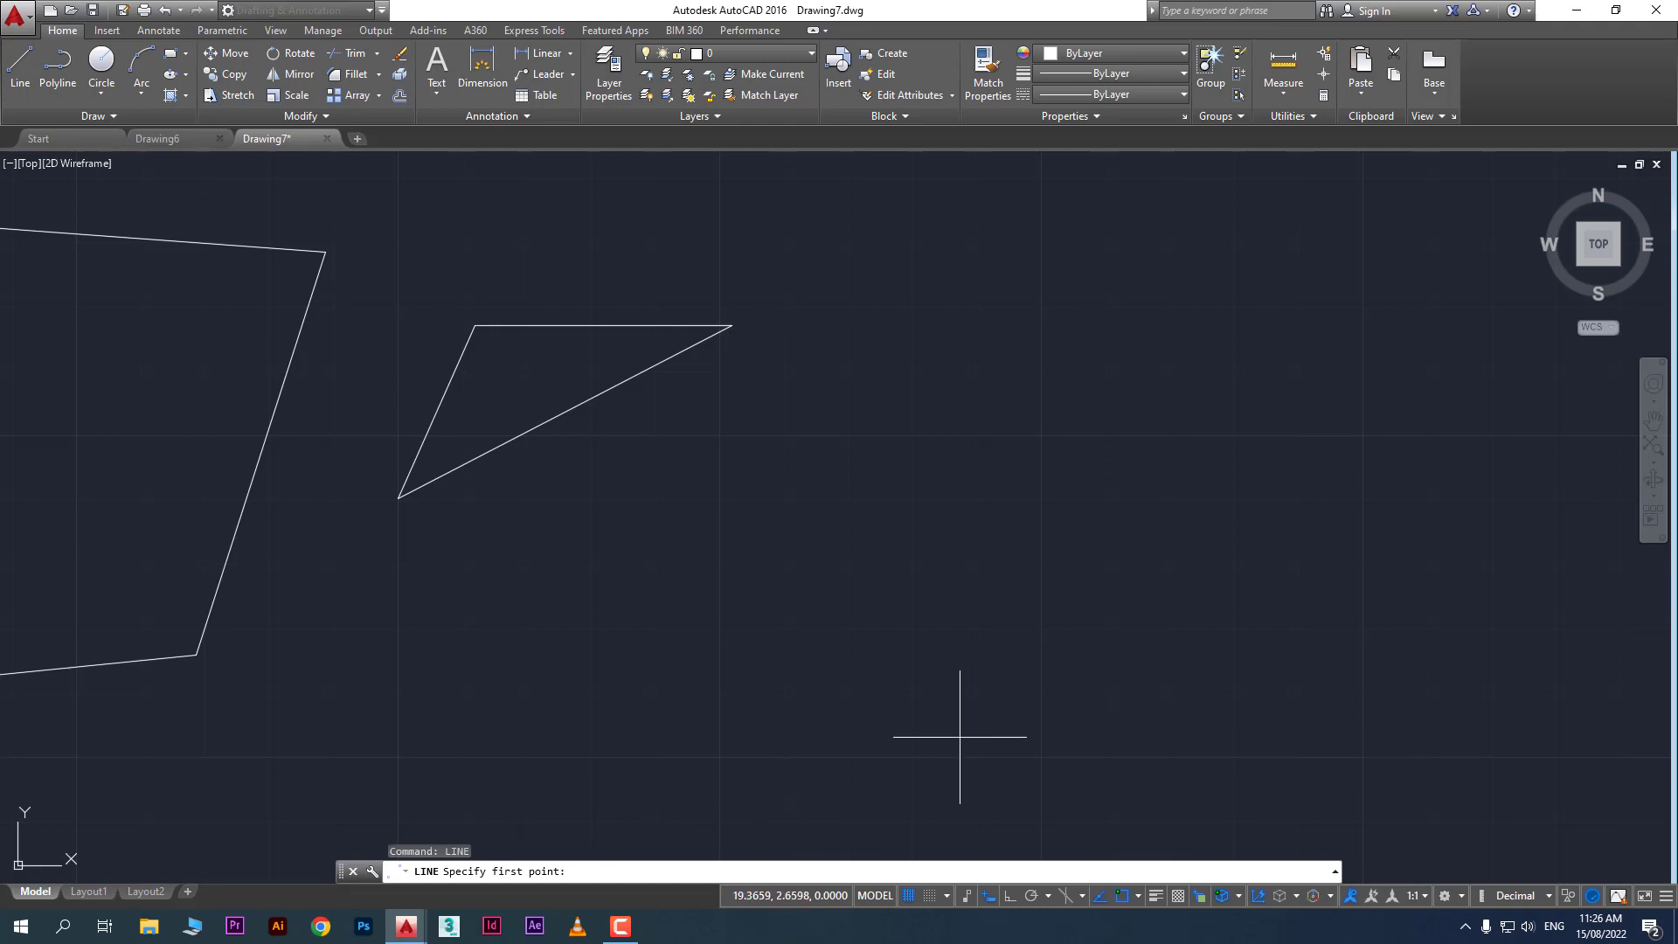
key(Escape)
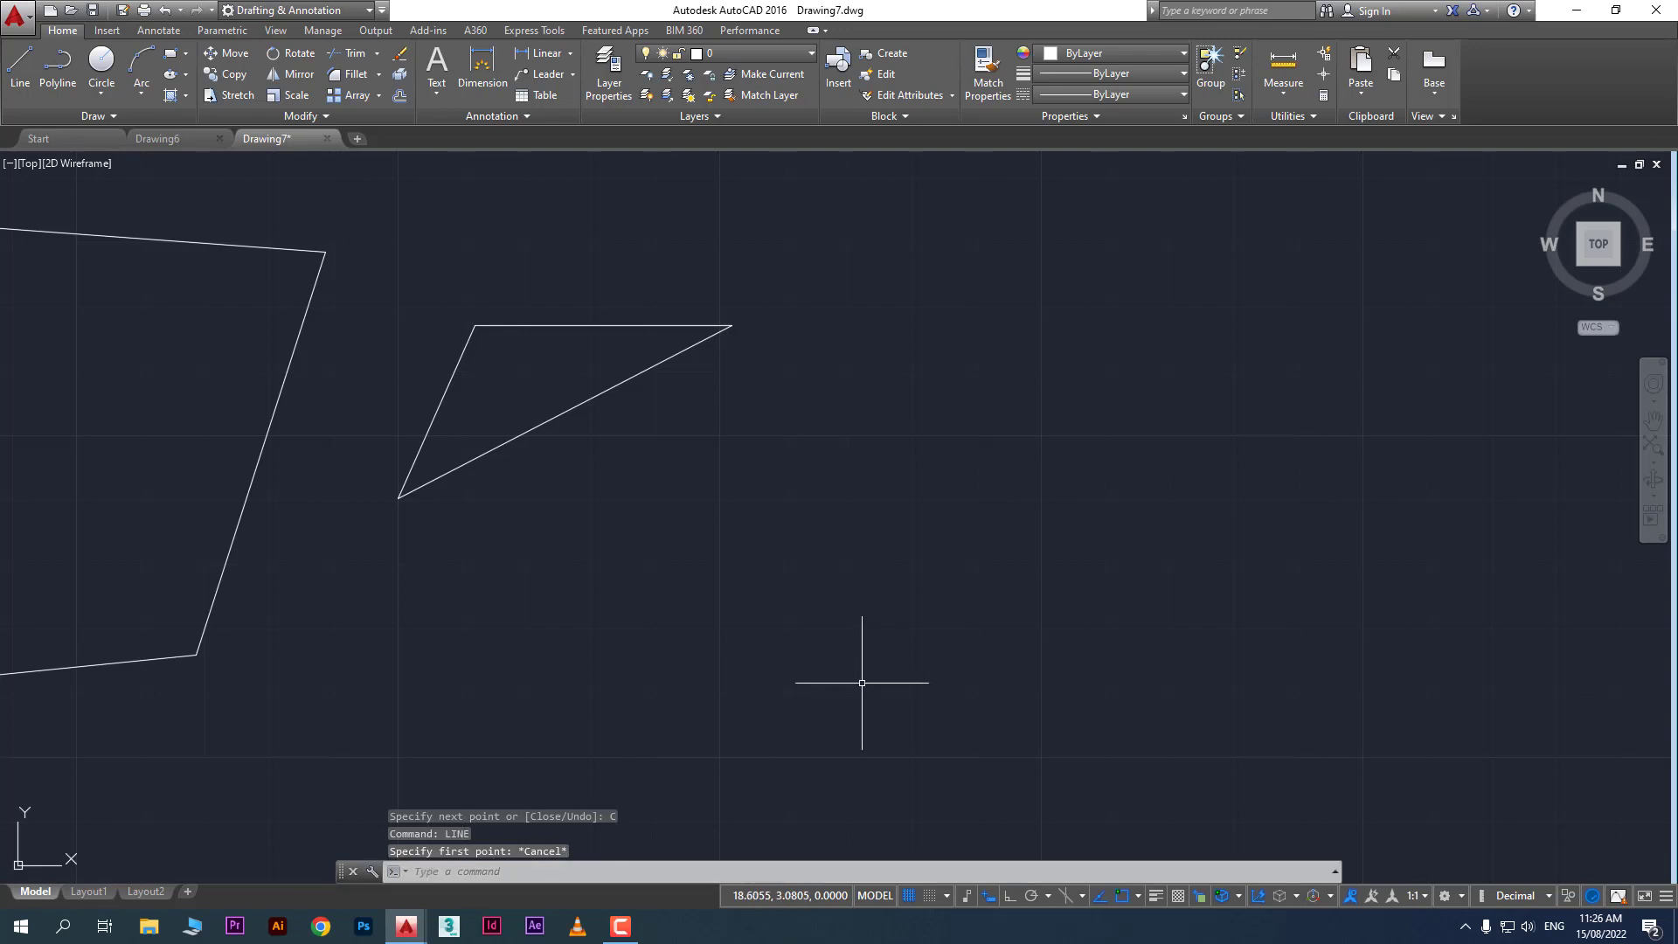
key(Escape)
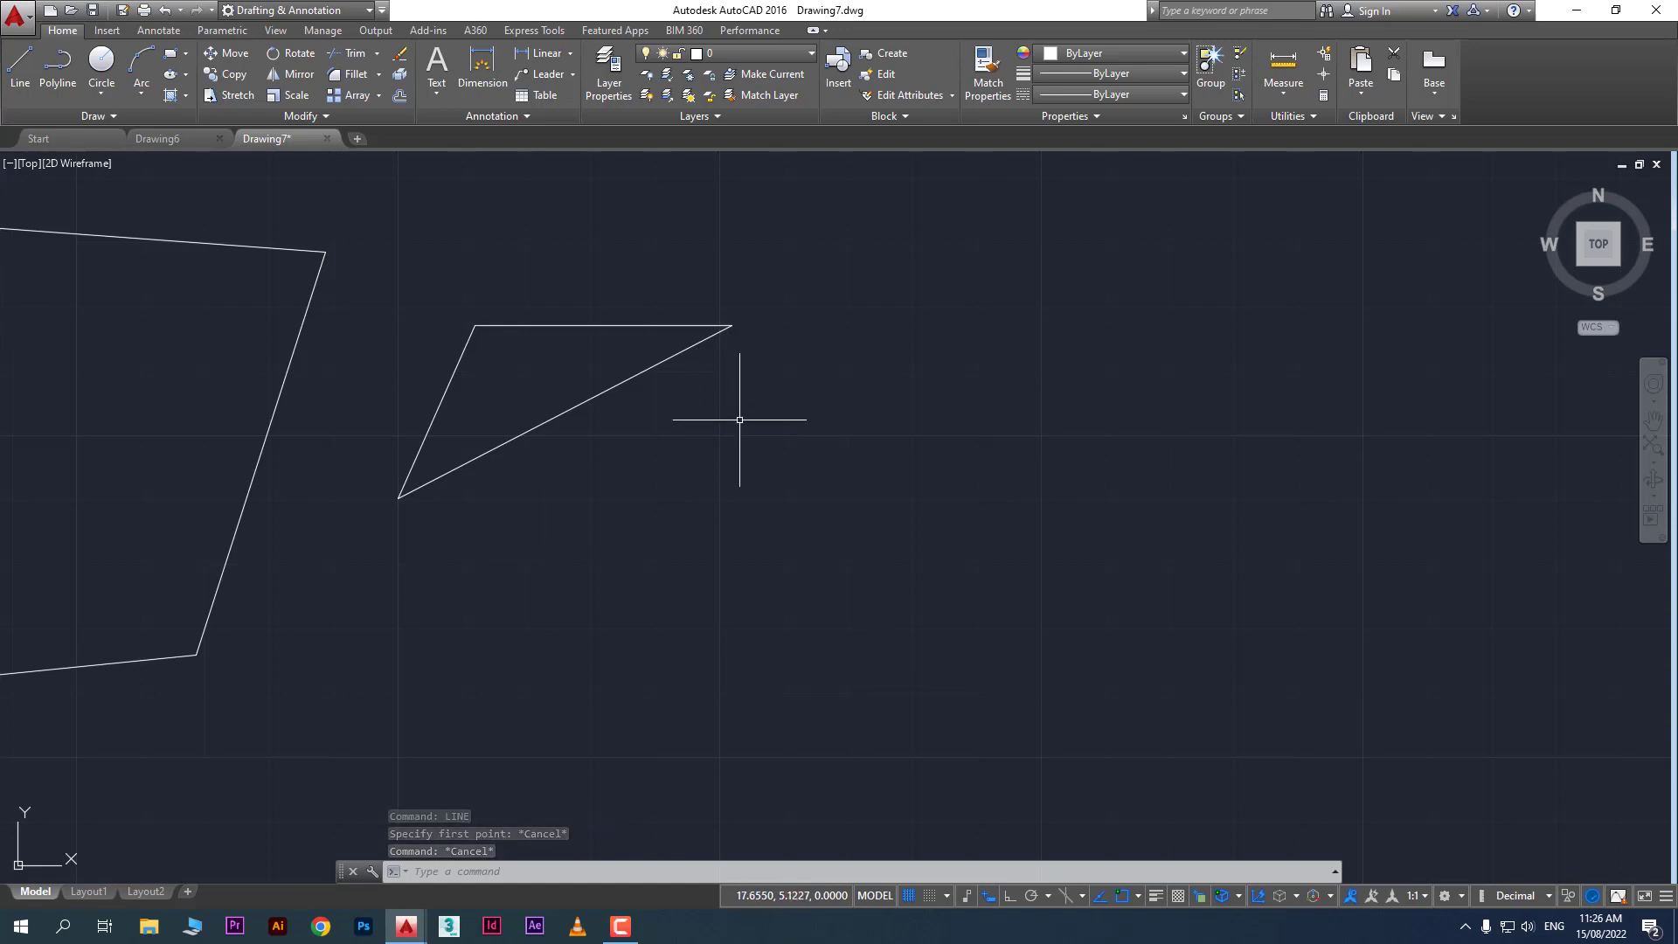
Draw three connected line segments forming an open triangle in the empty area beside the closed triangle, and end the LINE command
click(19, 63)
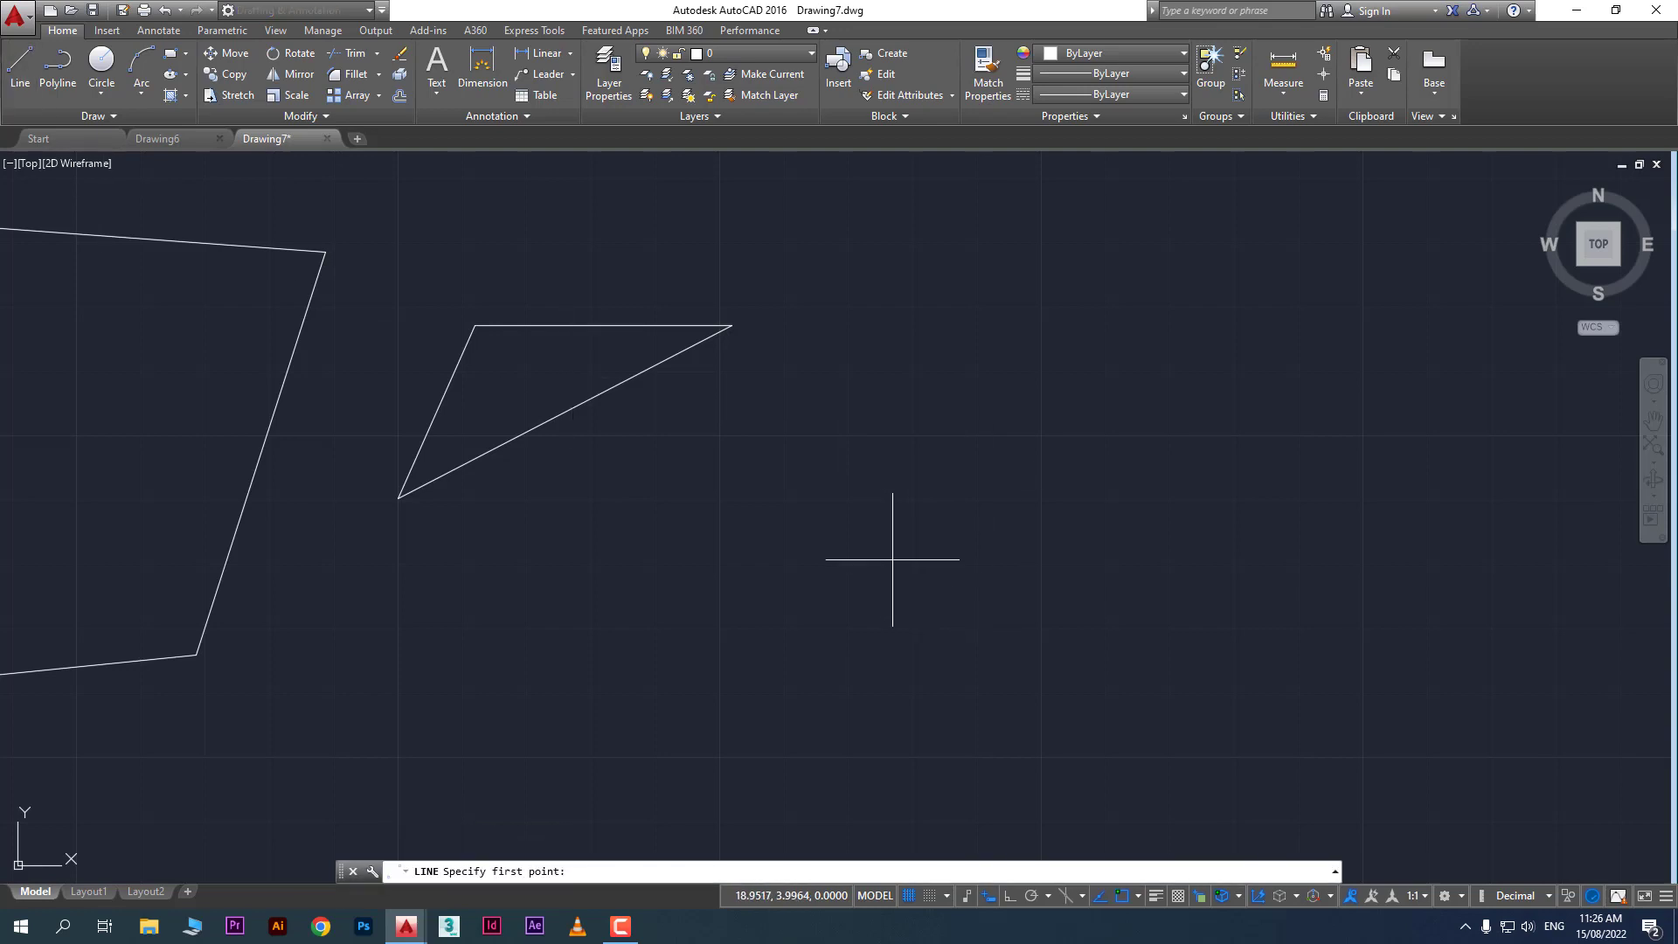
click(888, 558)
click(1029, 312)
click(1161, 516)
click(962, 530)
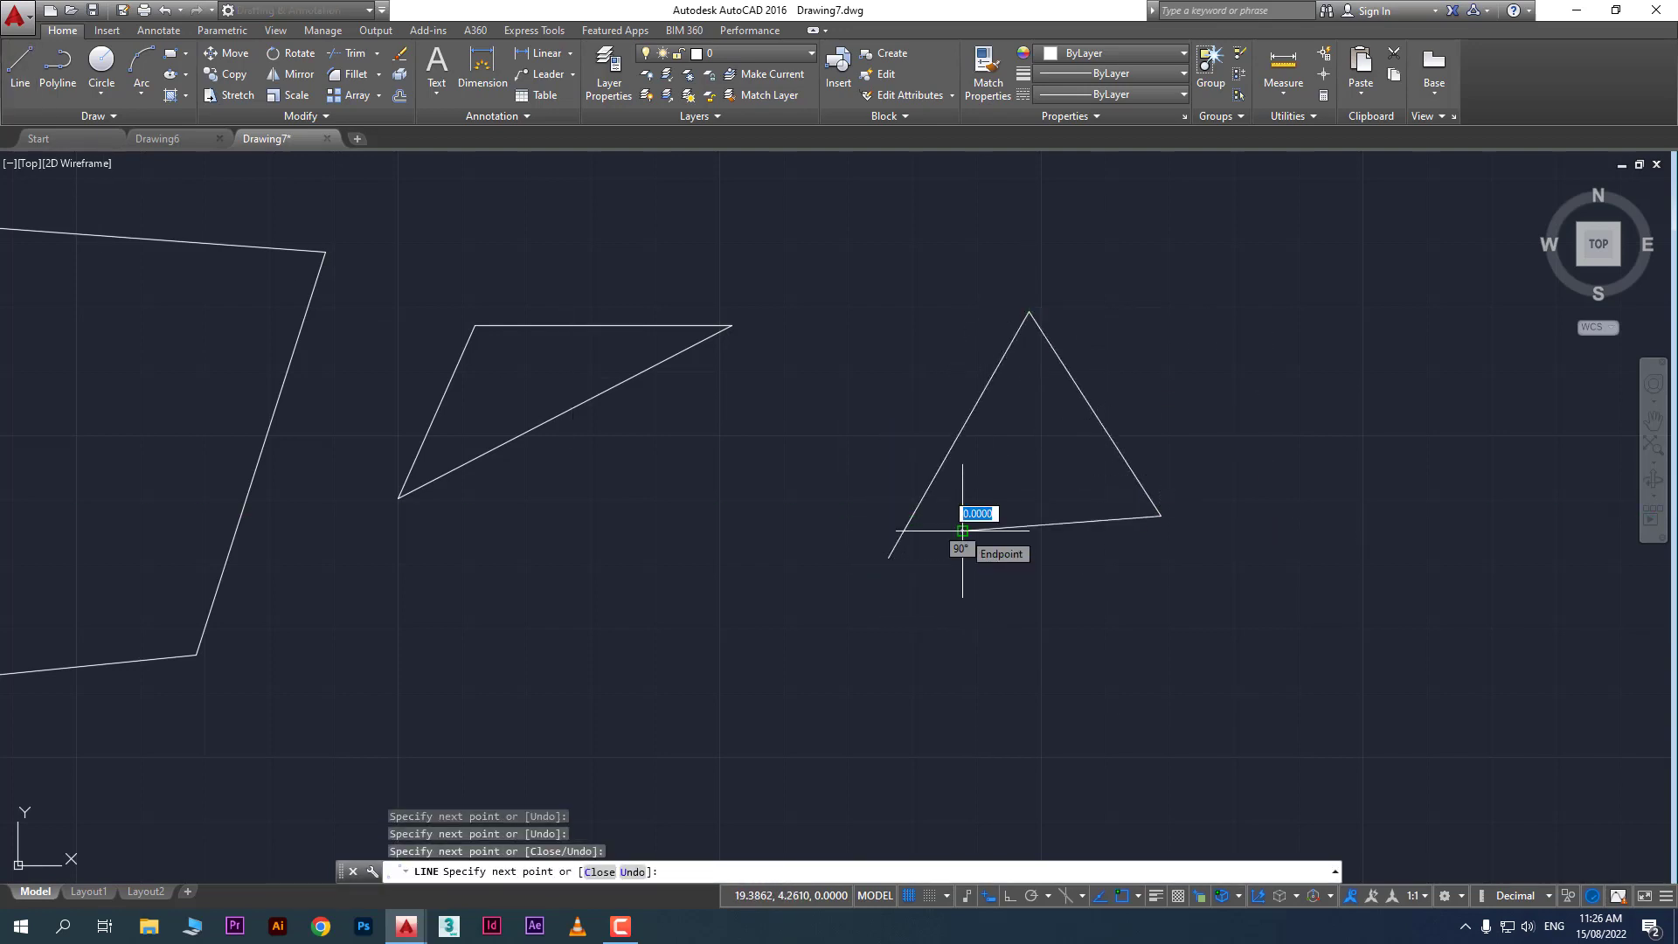
key(Escape)
Repeat the LINE command to draw a triangle beside the open one, ending the last side on its starting point
middle_drag(1137, 494, 760, 488)
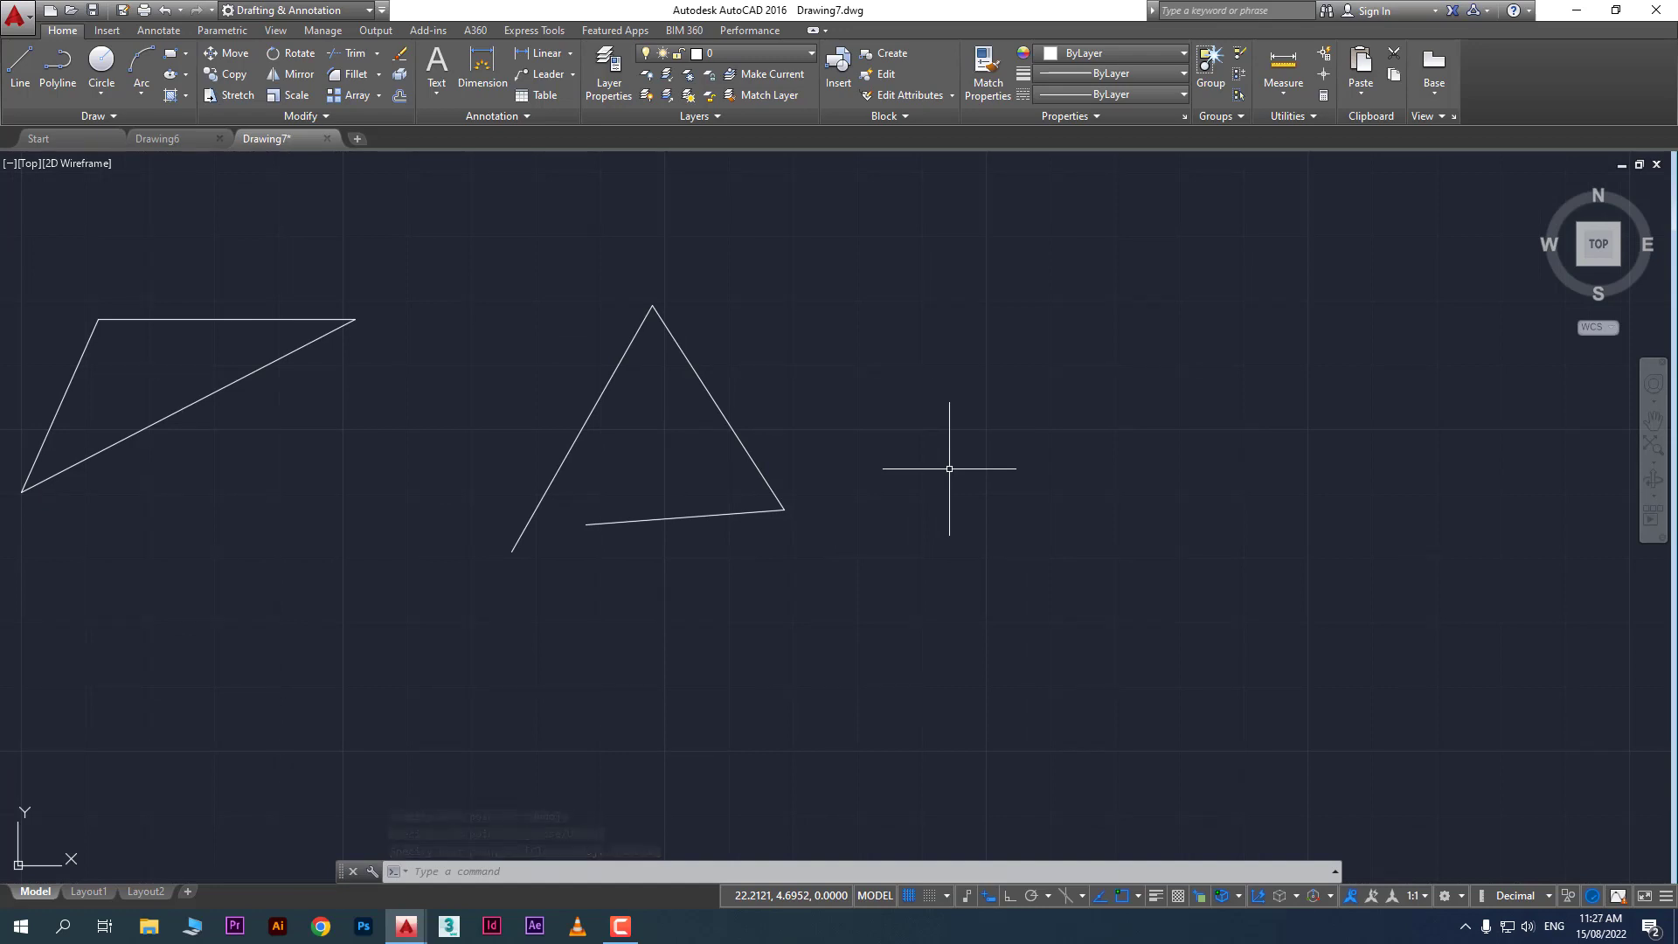
key(Return)
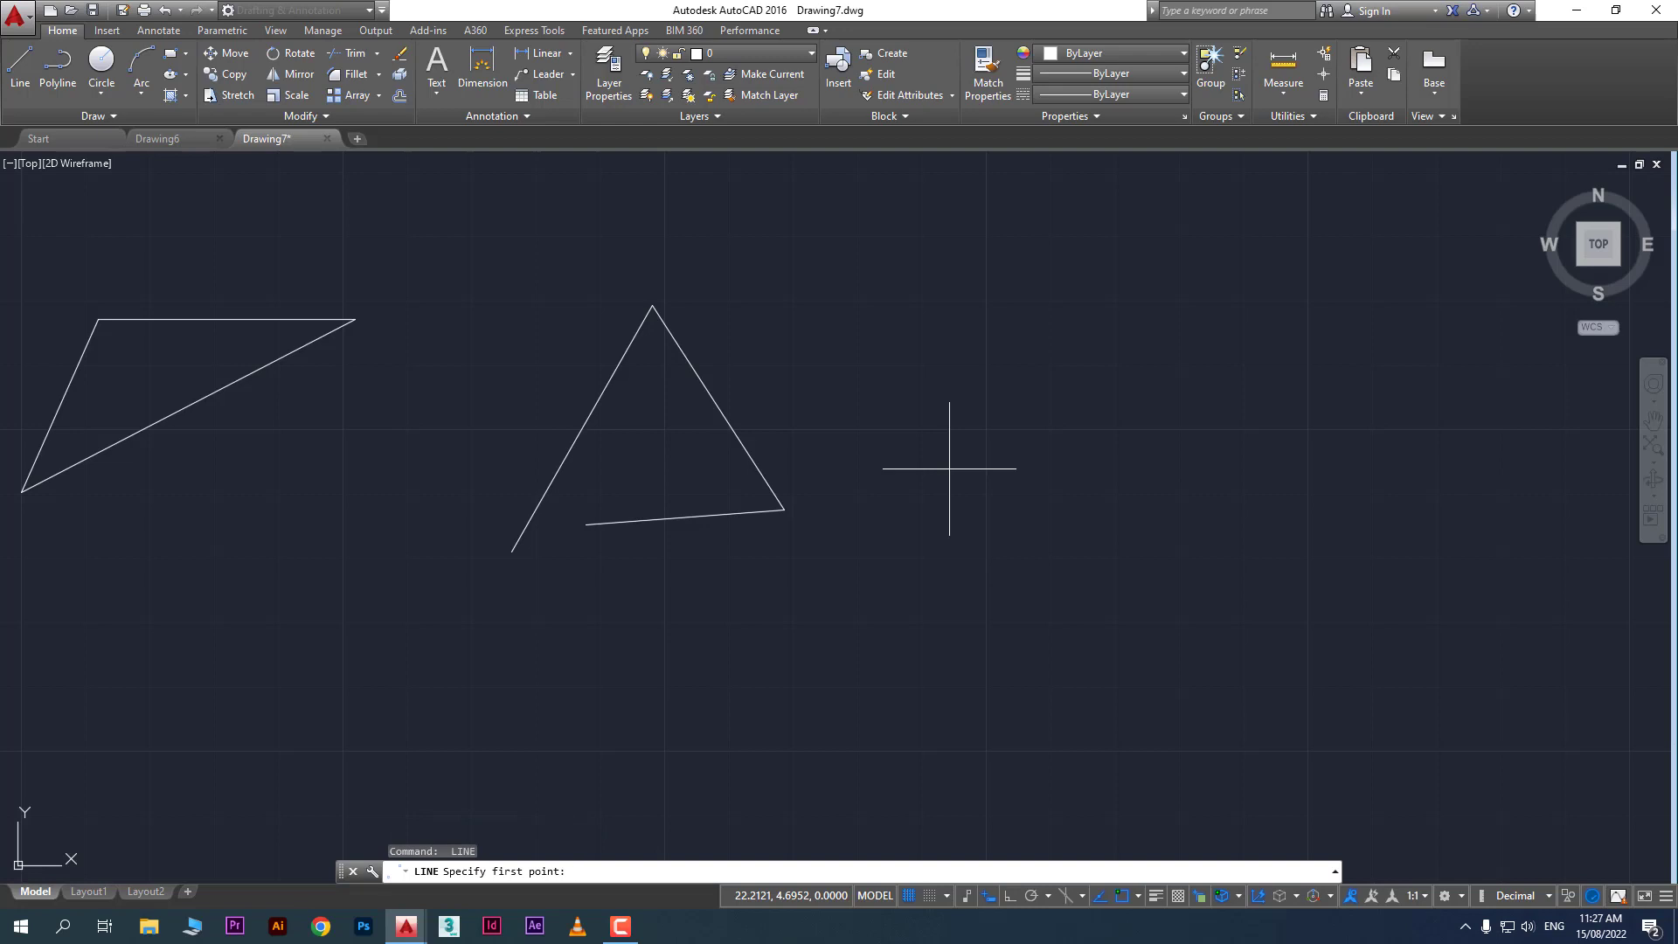
click(914, 500)
click(1027, 271)
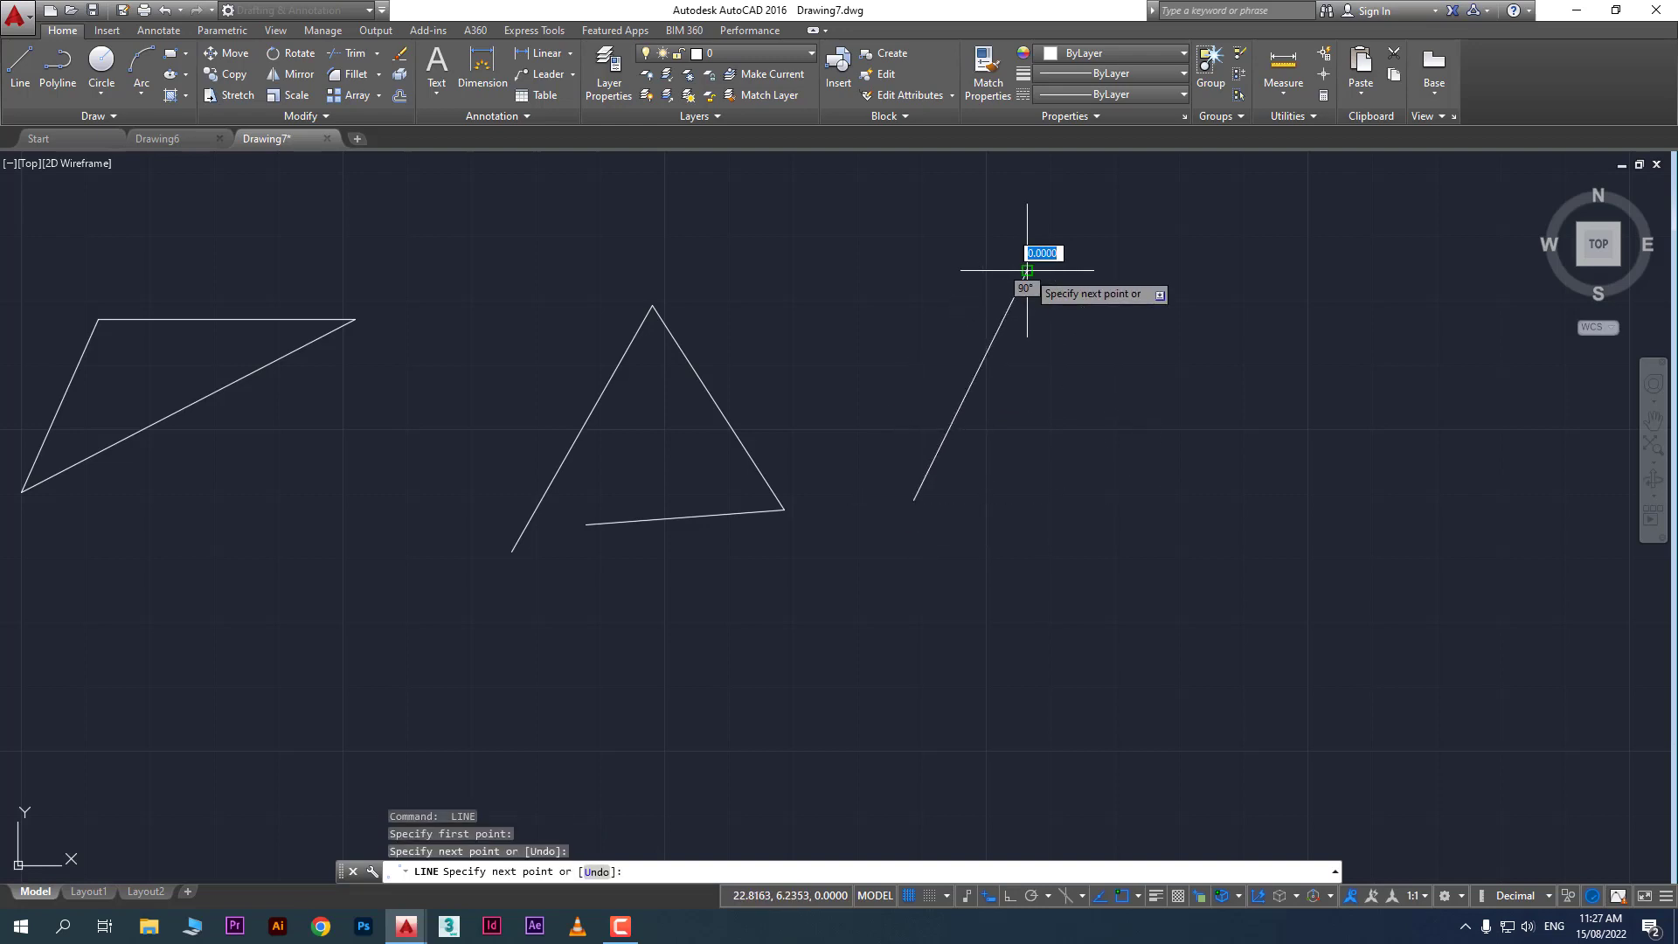
click(1138, 560)
click(914, 500)
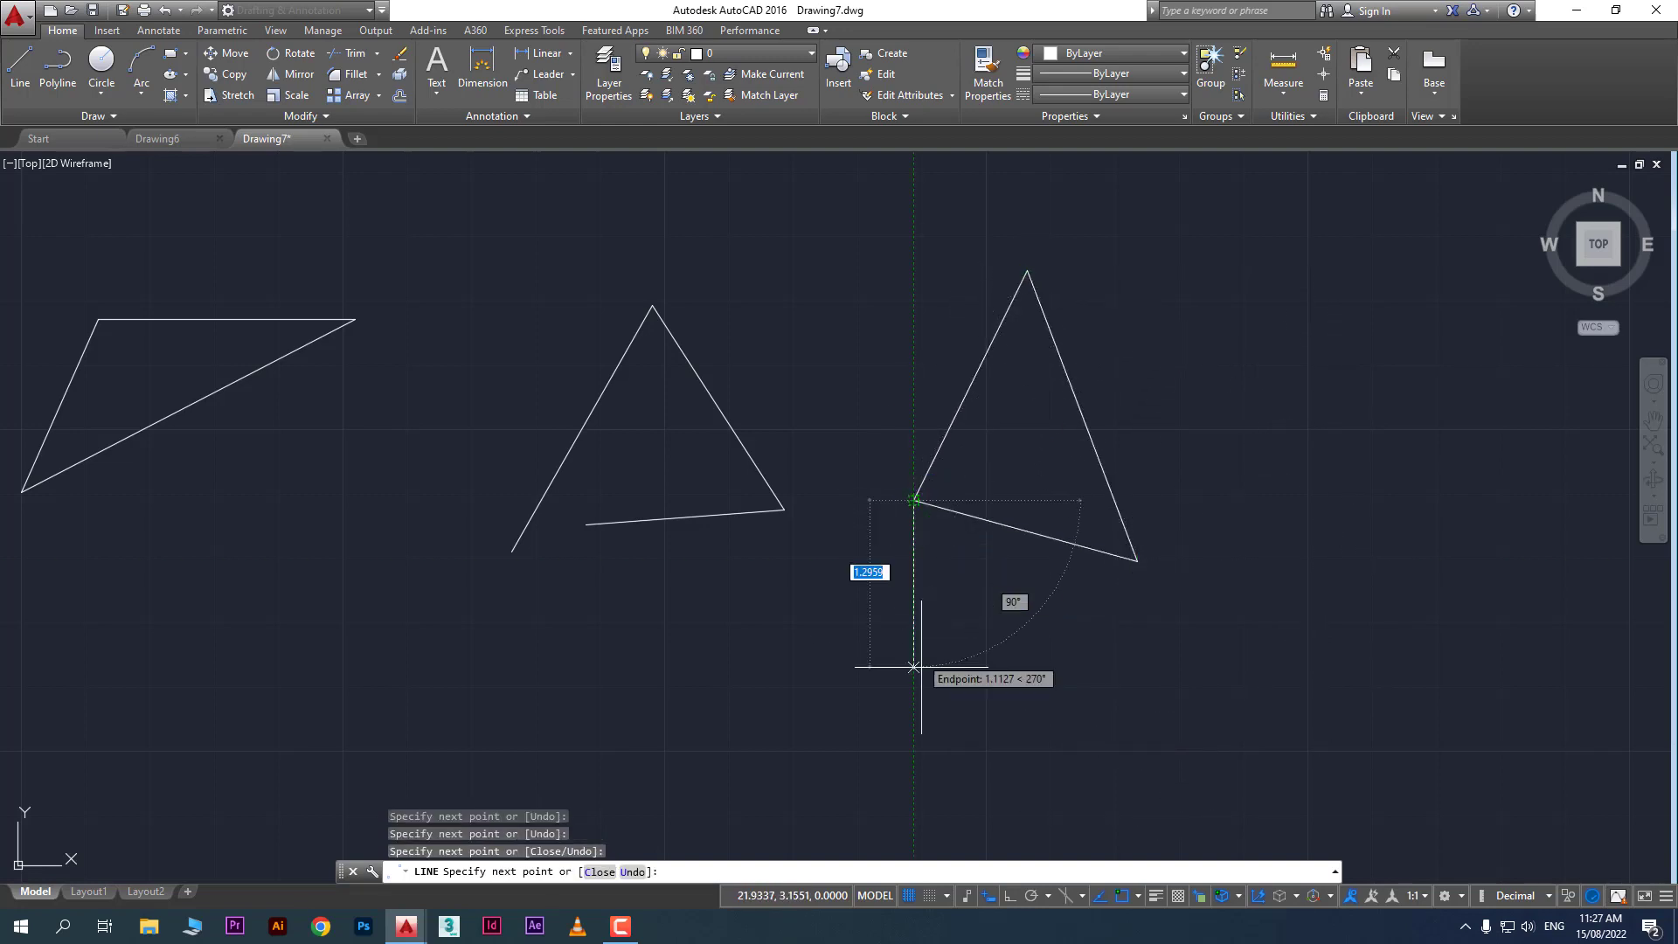
key(Escape)
Repeat the LINE command to draw a diamond-like four-sided shape beside the last triangle, ending on its starting point
mouse_move(993, 665)
middle_down()
mouse_move(948, 648)
mouse_move(757, 649)
middle_up()
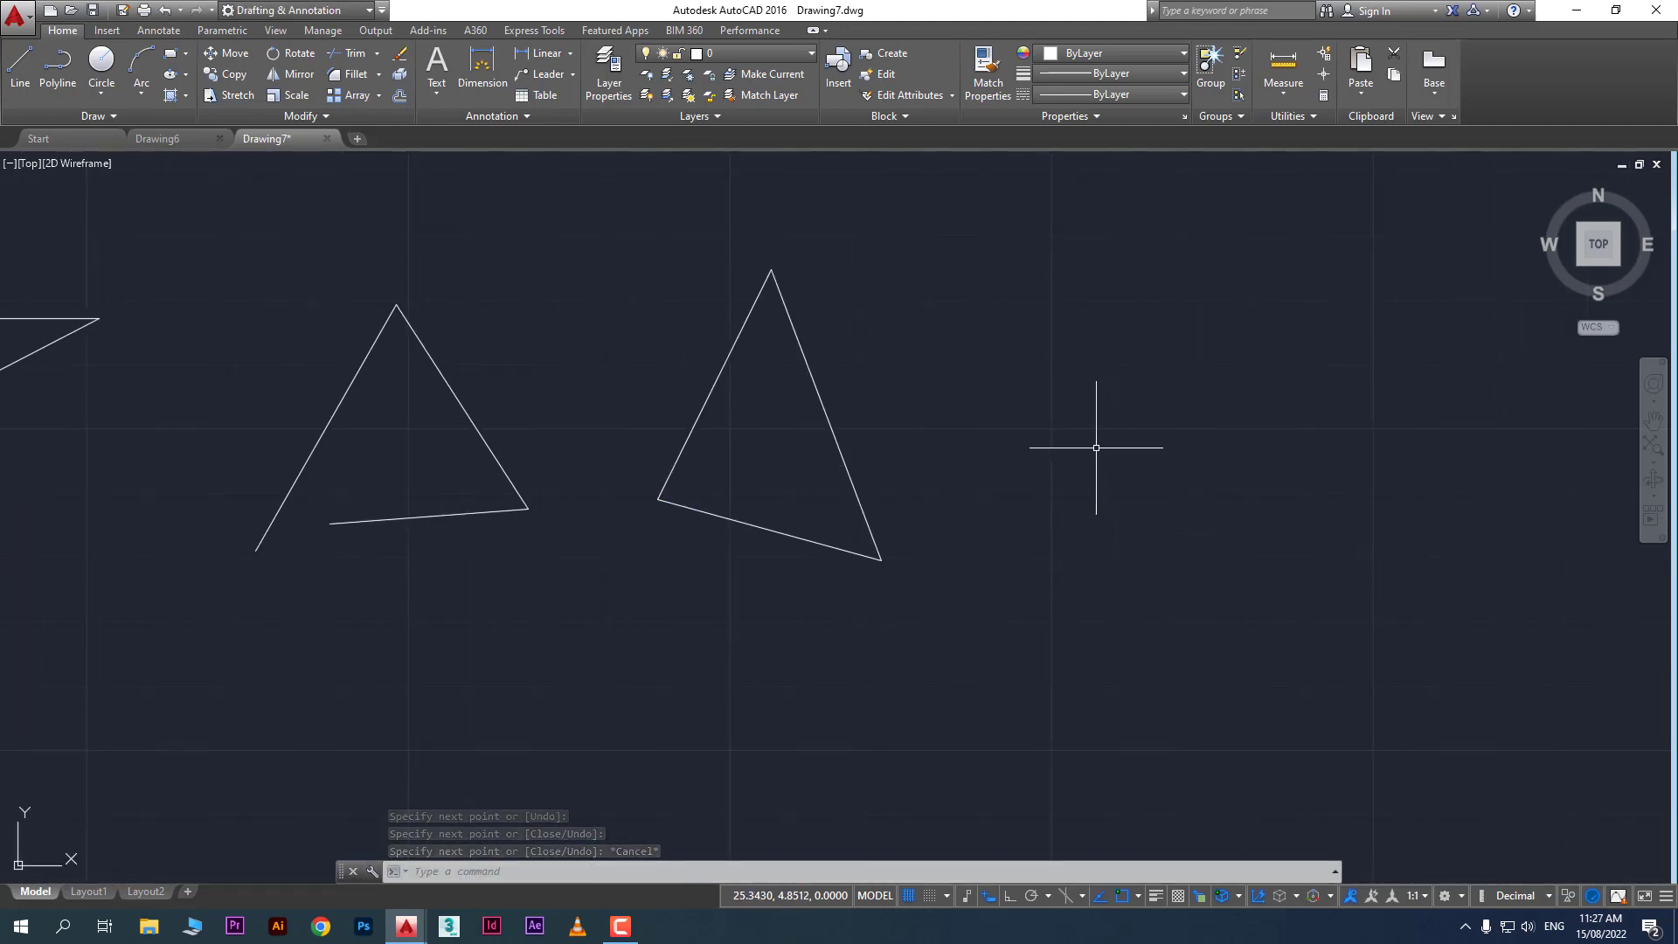
key(Return)
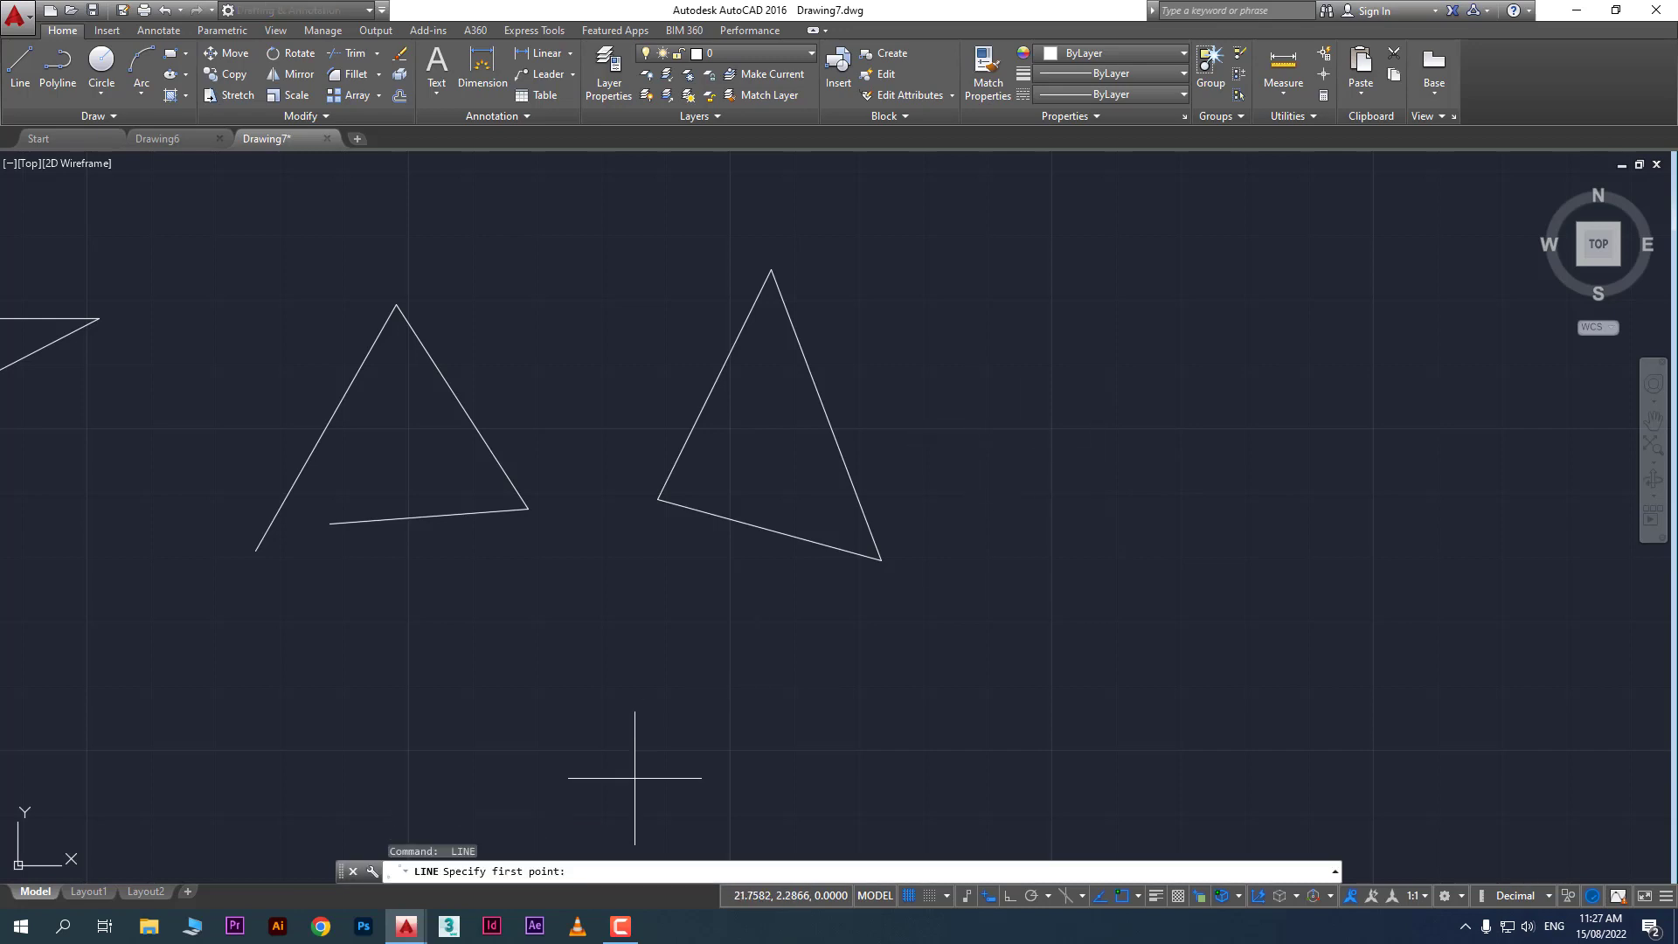
click(959, 401)
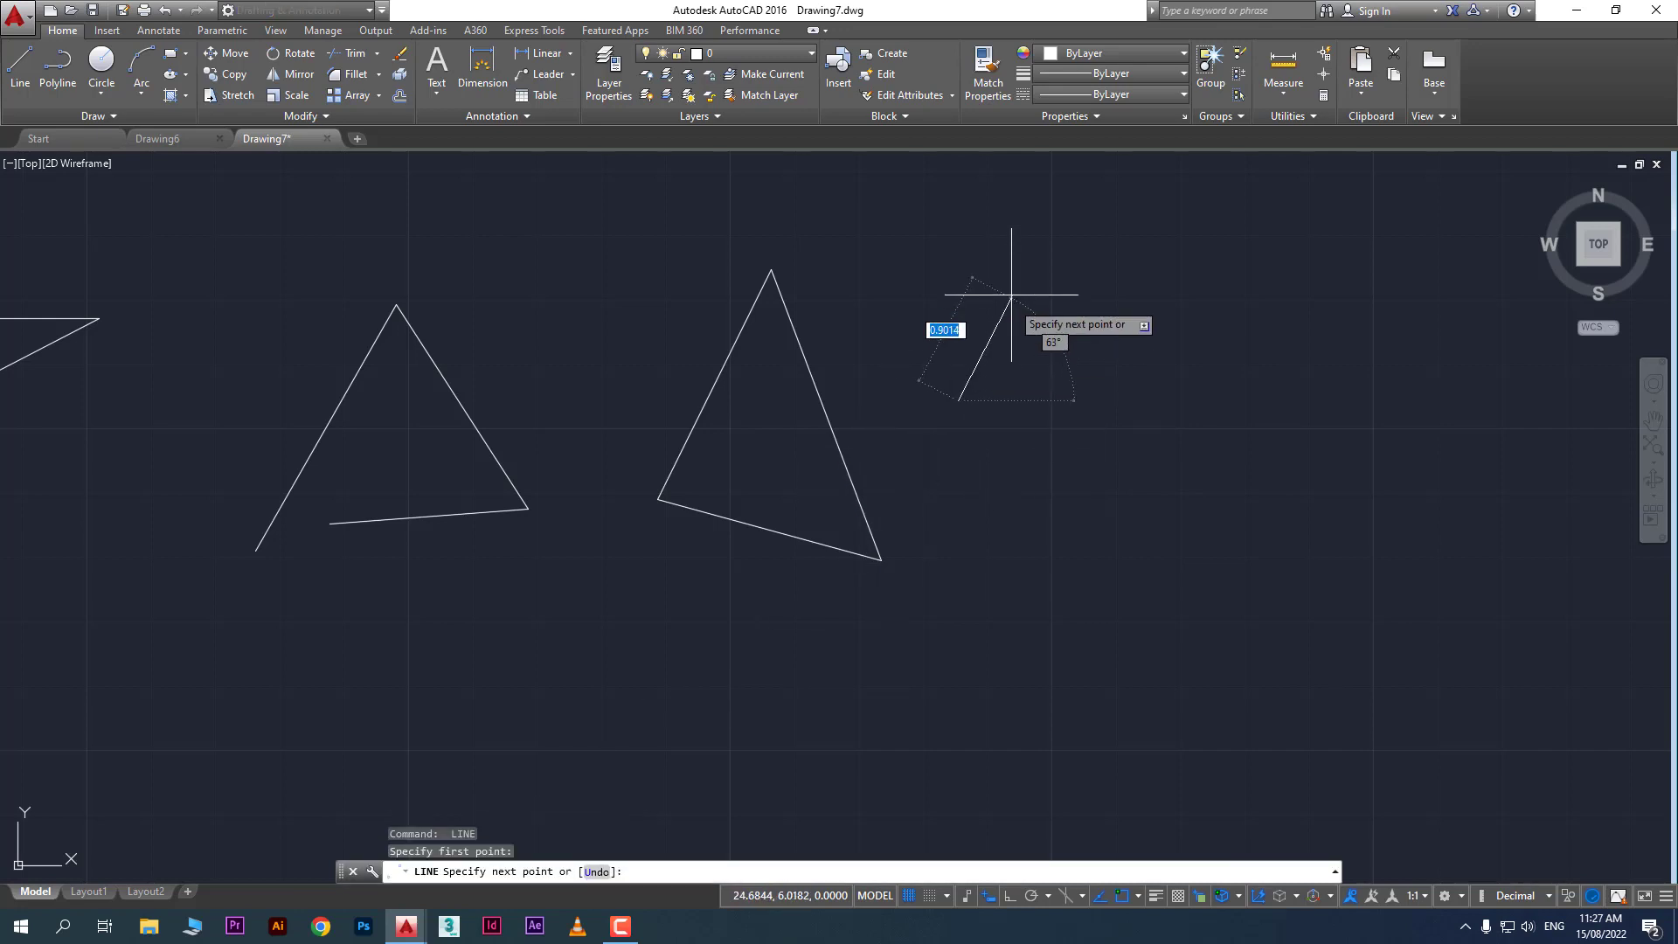
click(1012, 279)
click(1138, 408)
click(1020, 561)
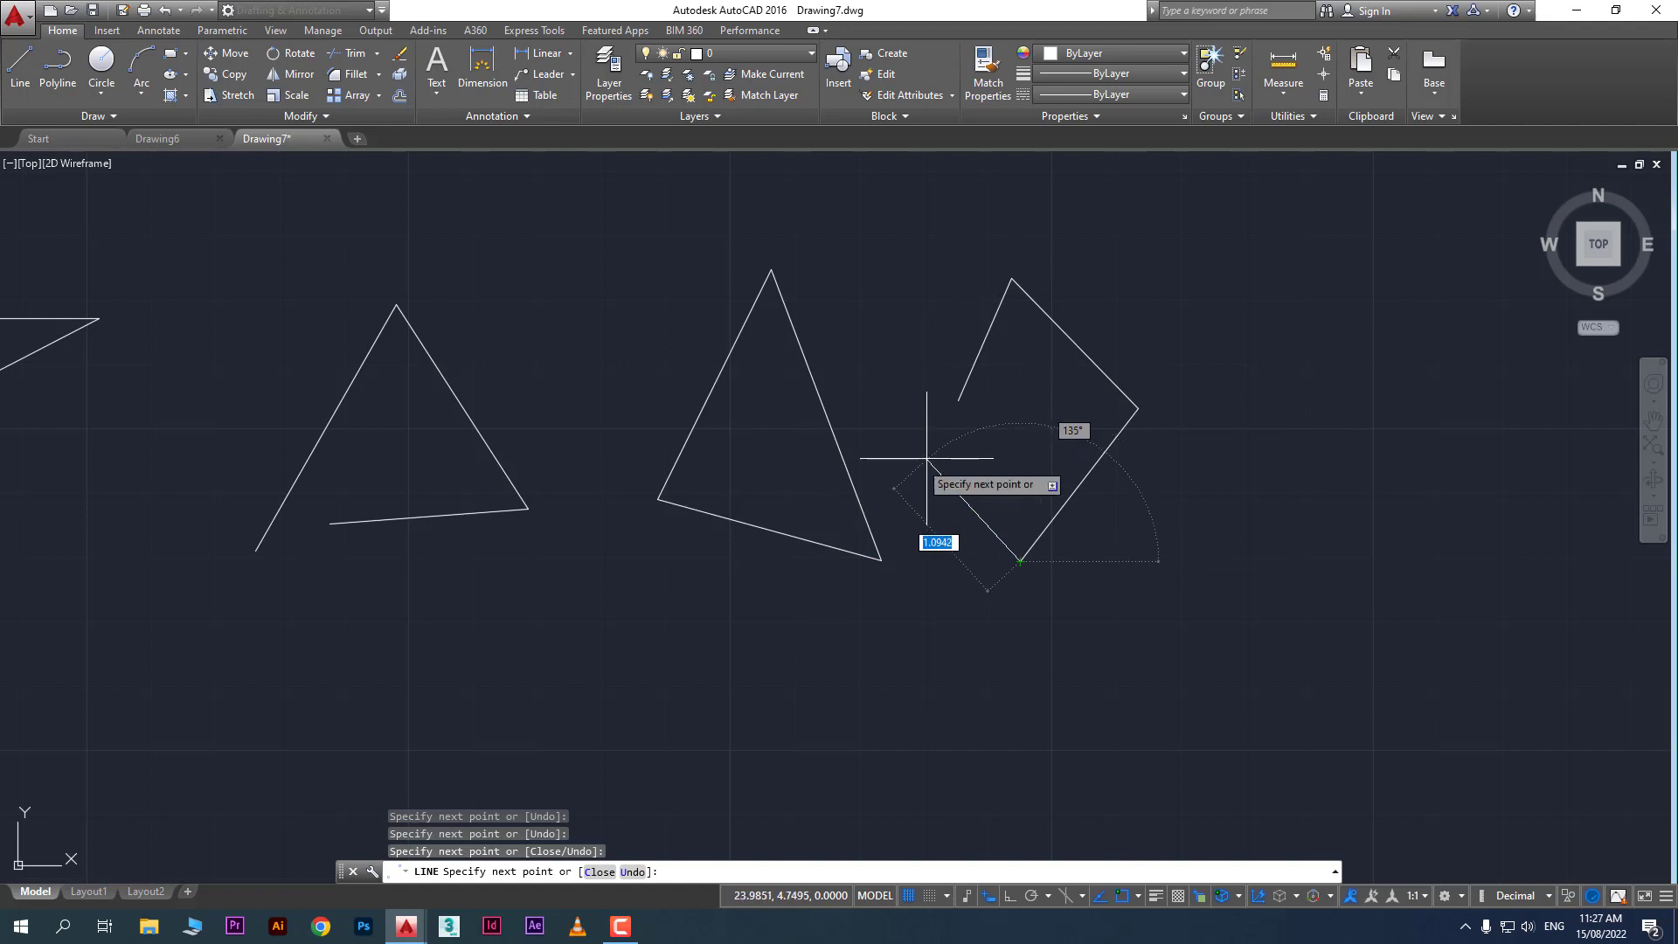
click(959, 400)
right_click(1117, 554)
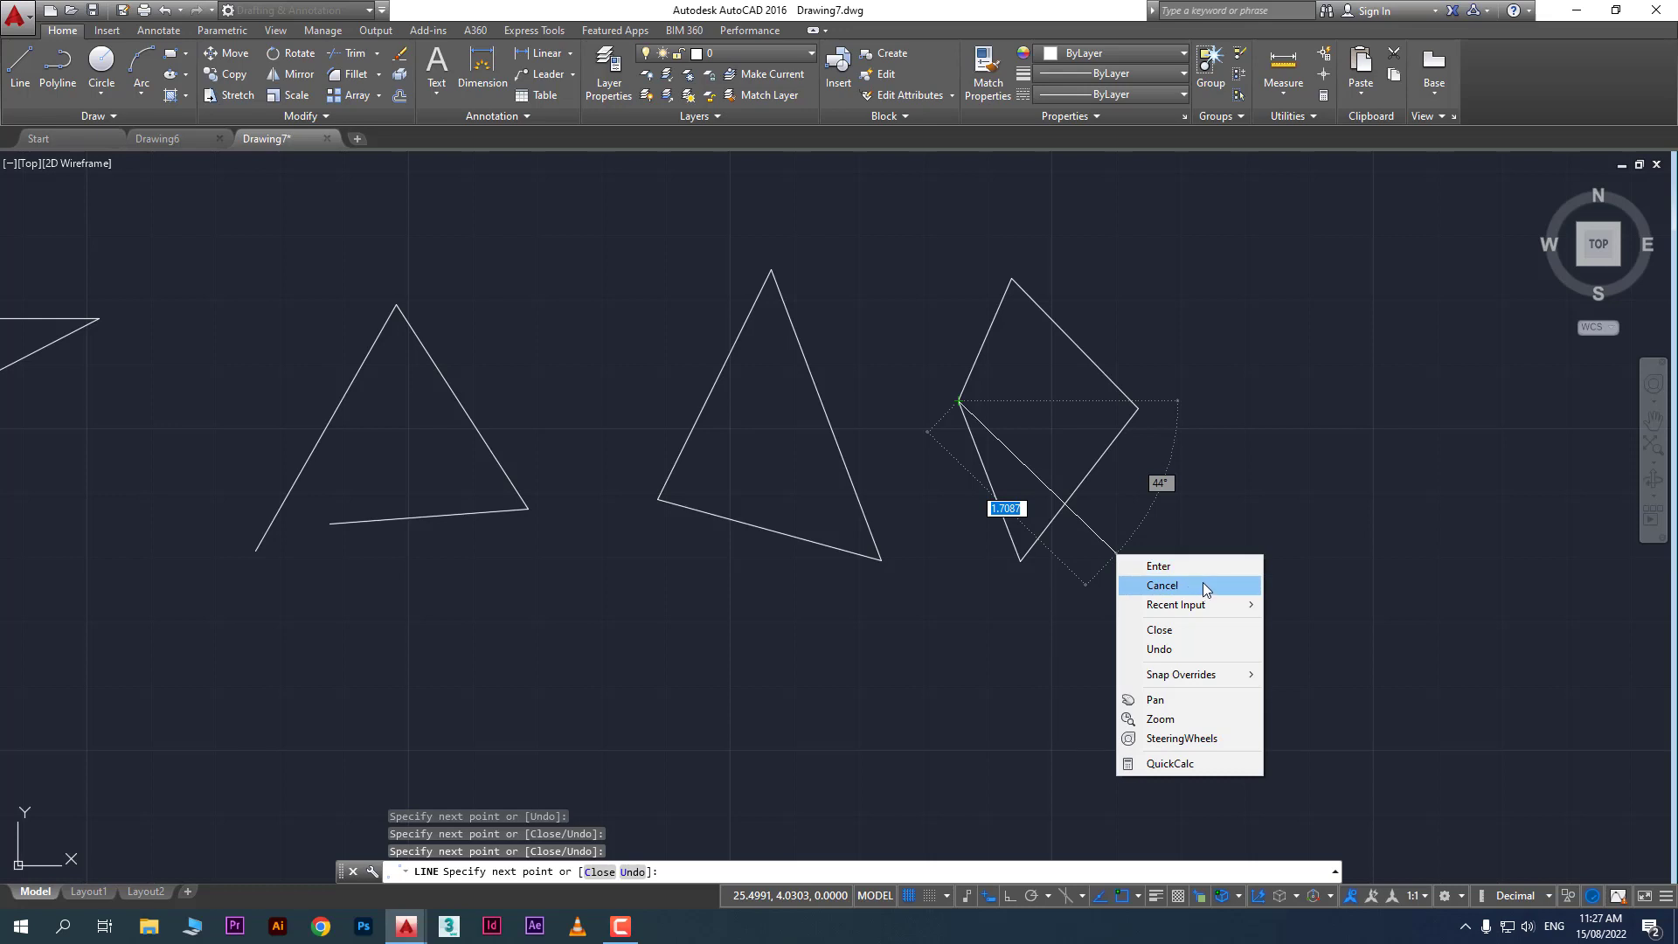
click(1203, 585)
View the Layout1 and Layout2 sheets and return to model space with the drawn shapes in view
middle_drag(1187, 562, 1074, 587)
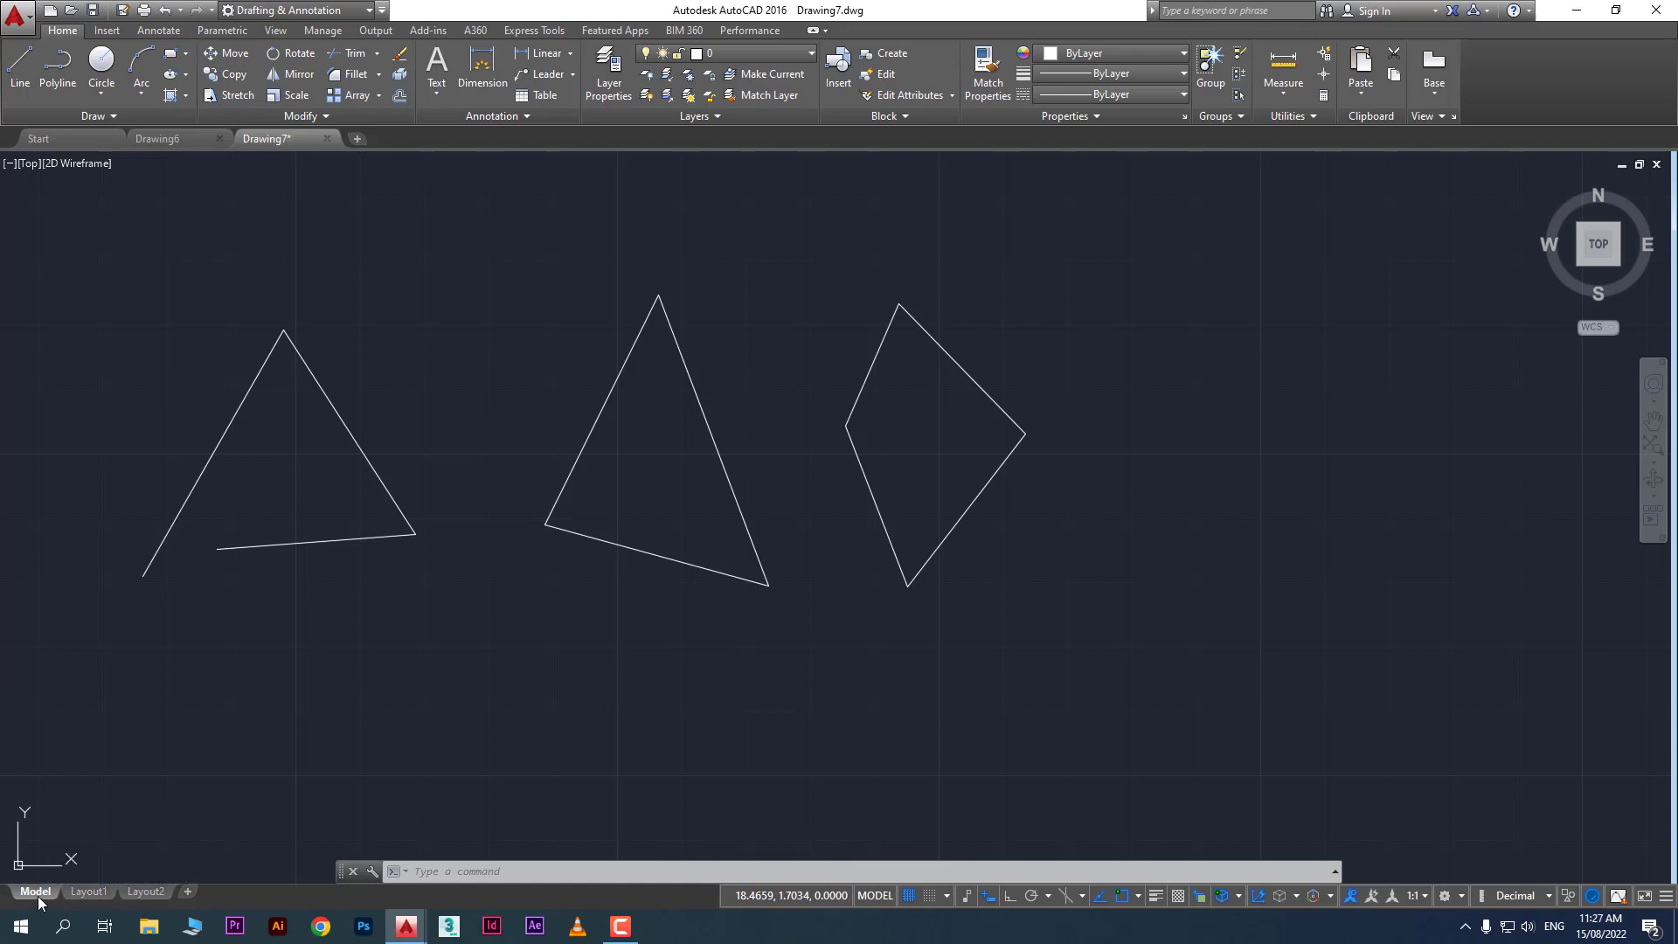
click(102, 895)
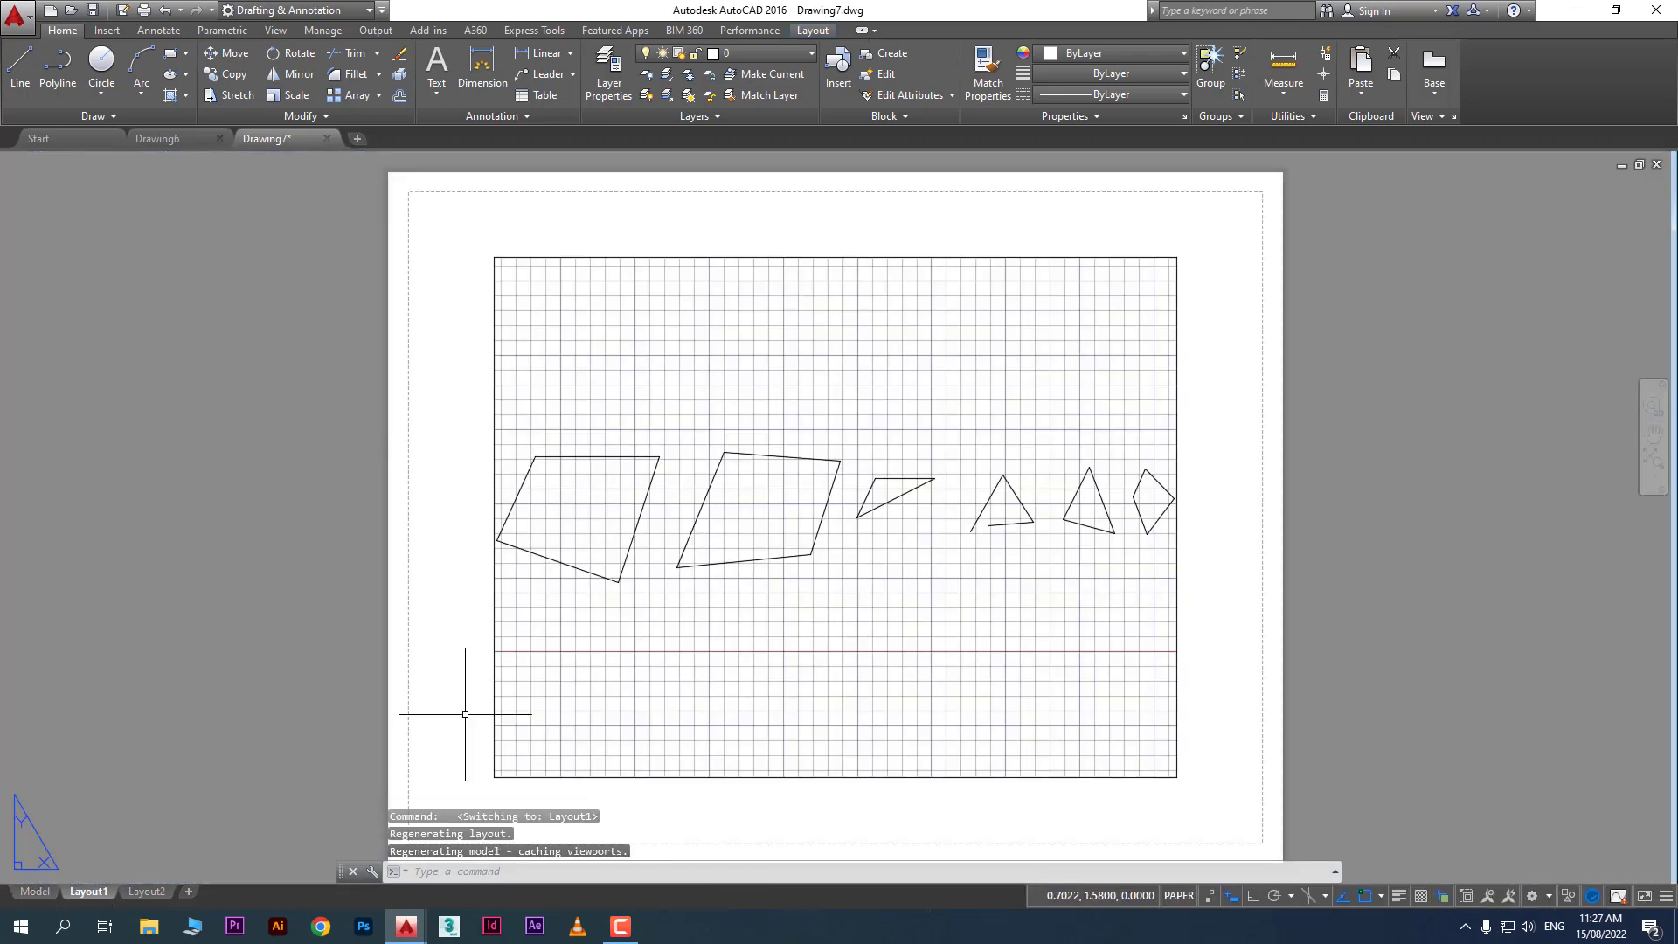
click(142, 891)
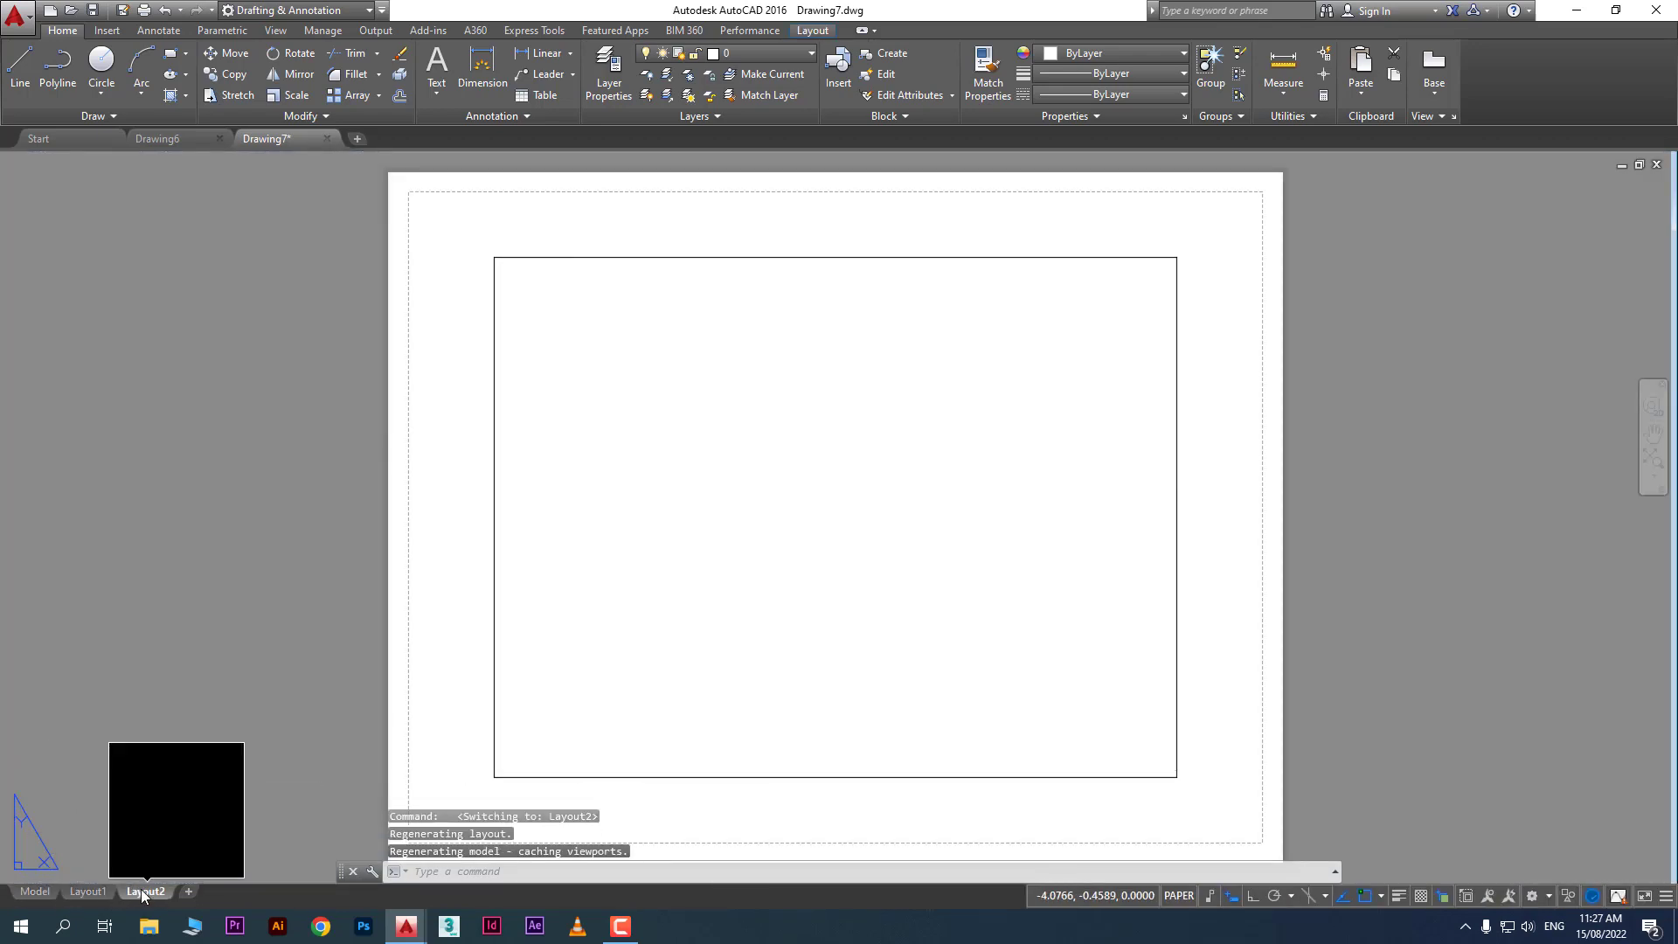
click(37, 892)
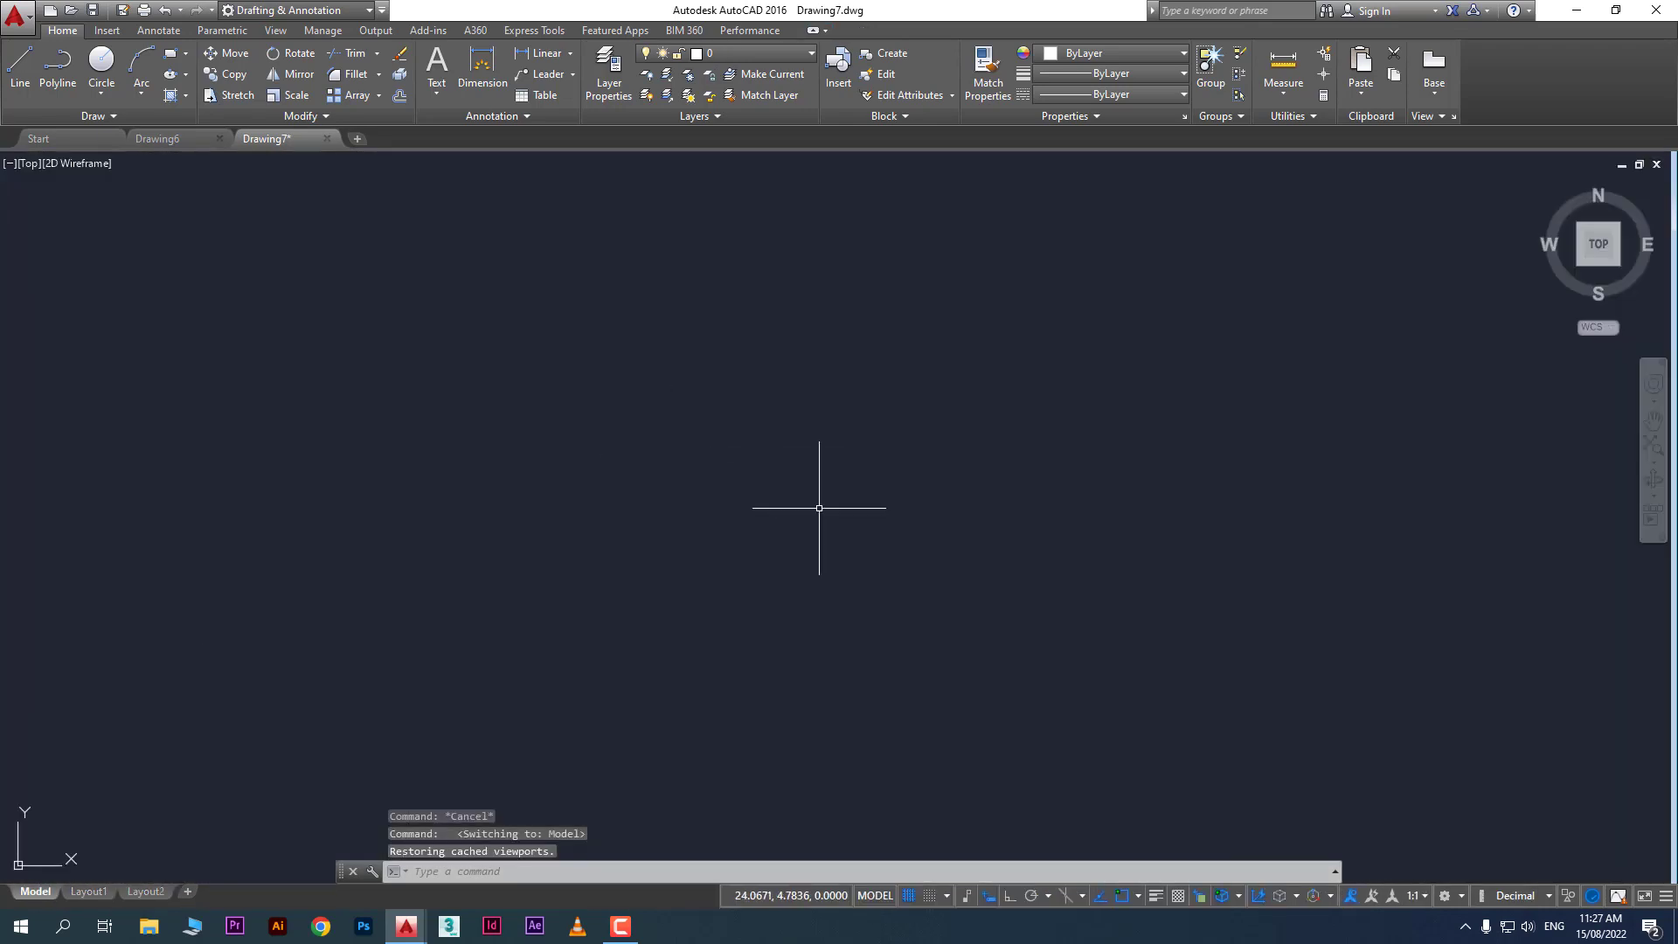
middle_drag(753, 579, 1027, 516)
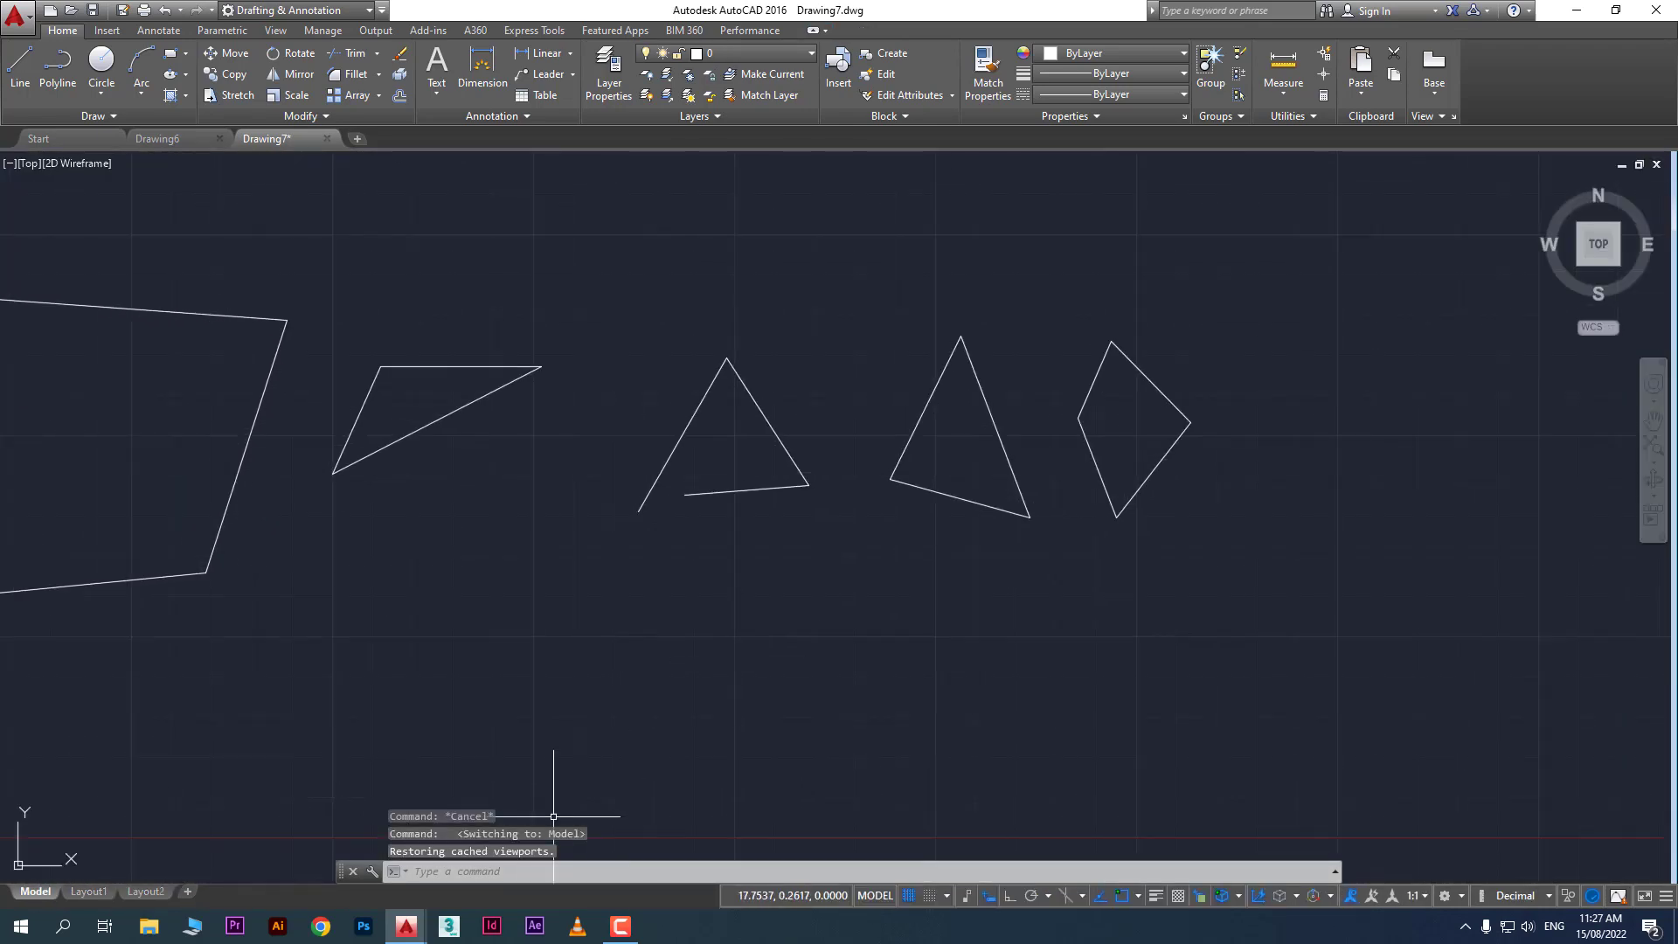
Toggle the drawing grid off and back on twice
click(911, 893)
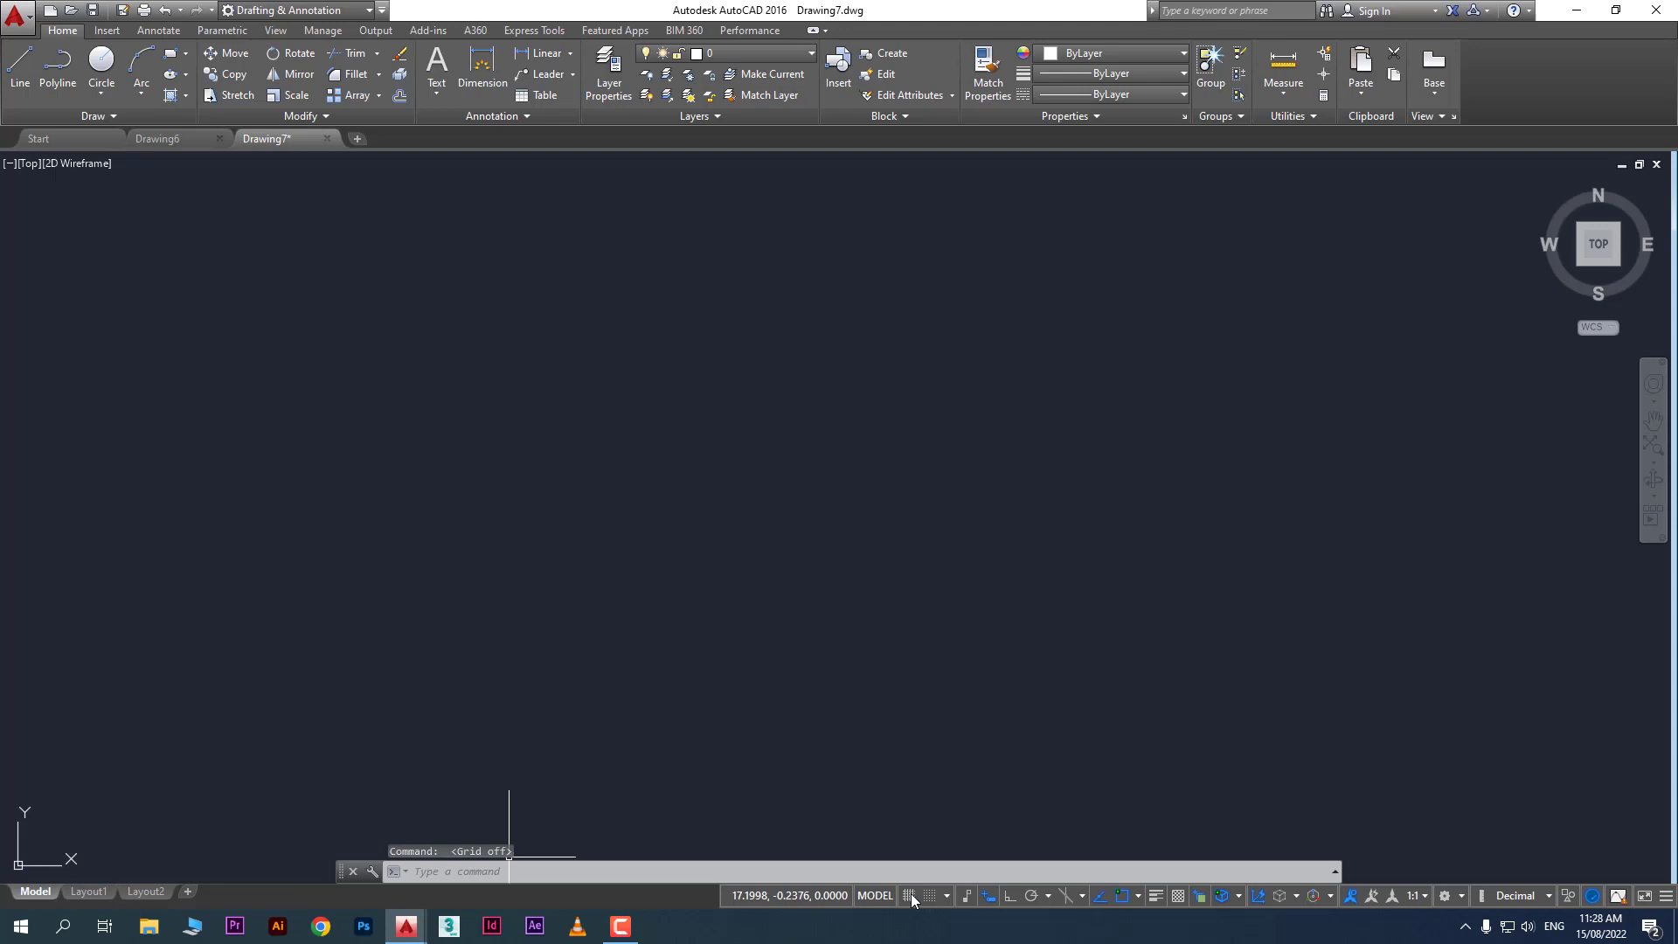
click(911, 893)
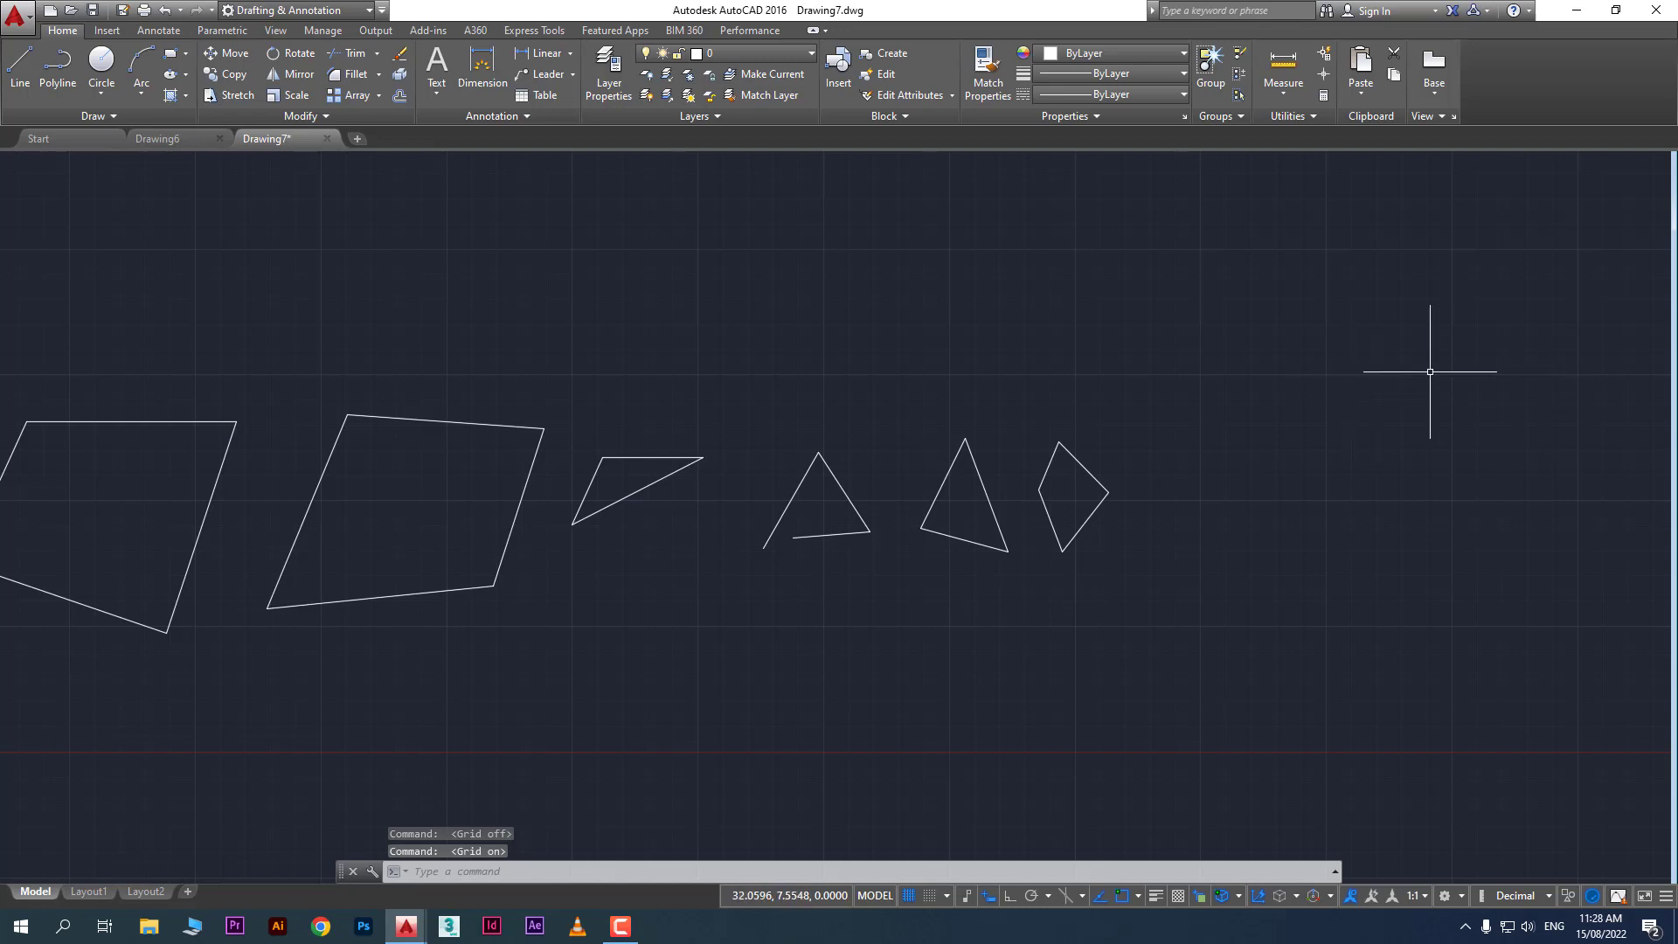
click(908, 896)
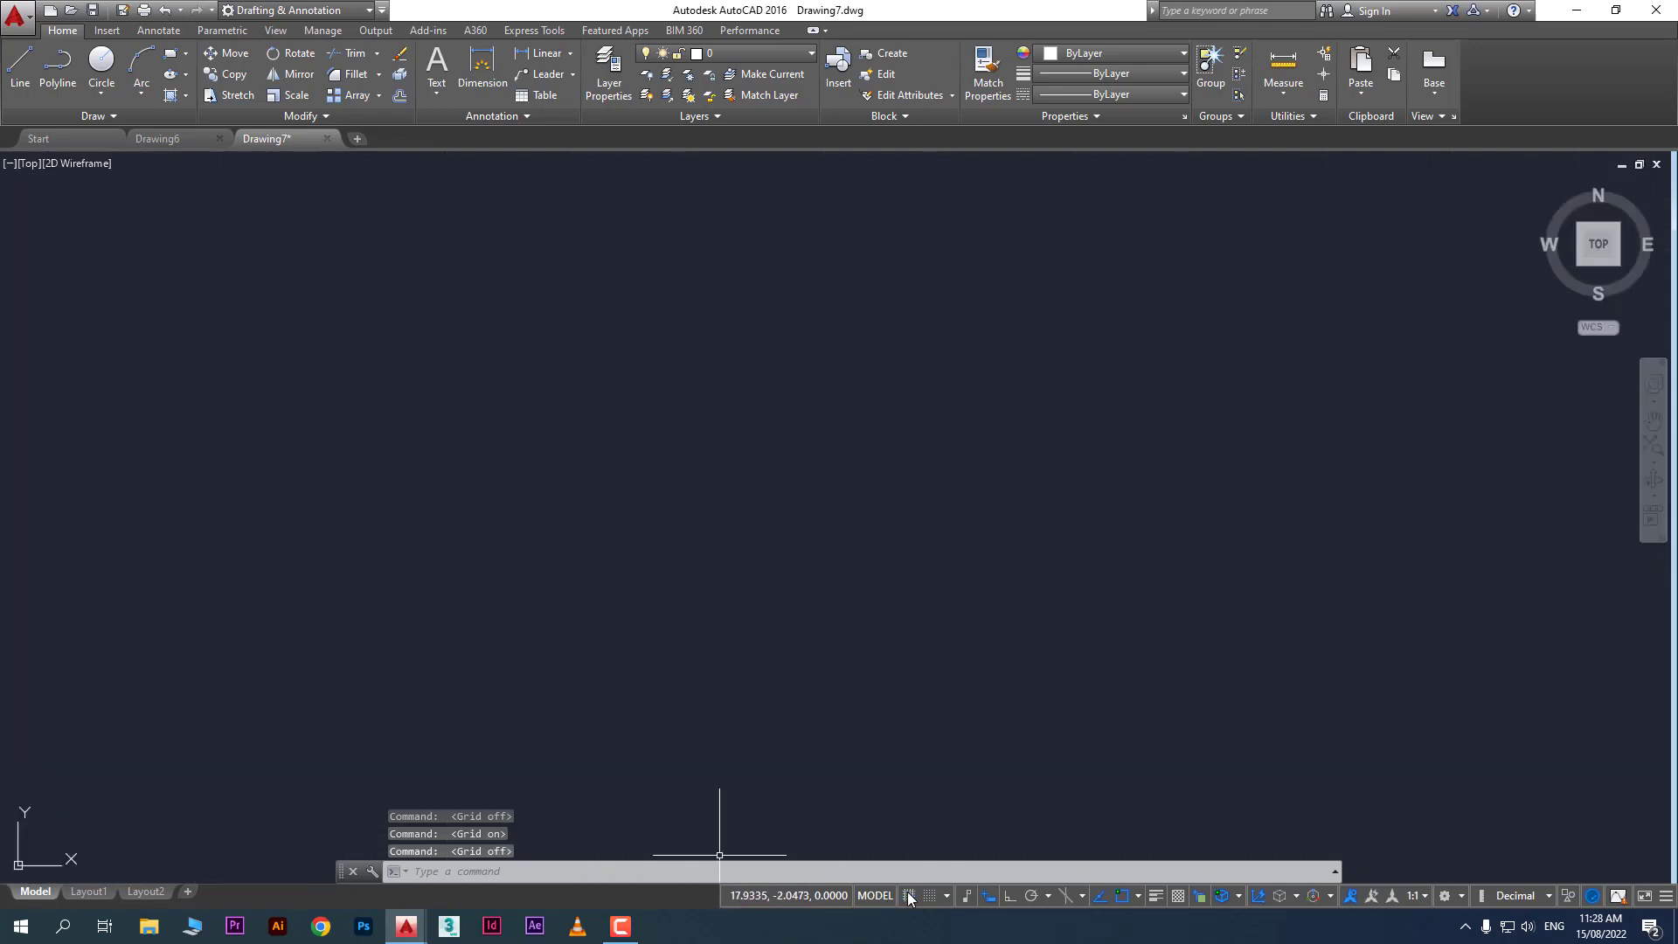
click(909, 896)
middle_drag(765, 841, 787, 666)
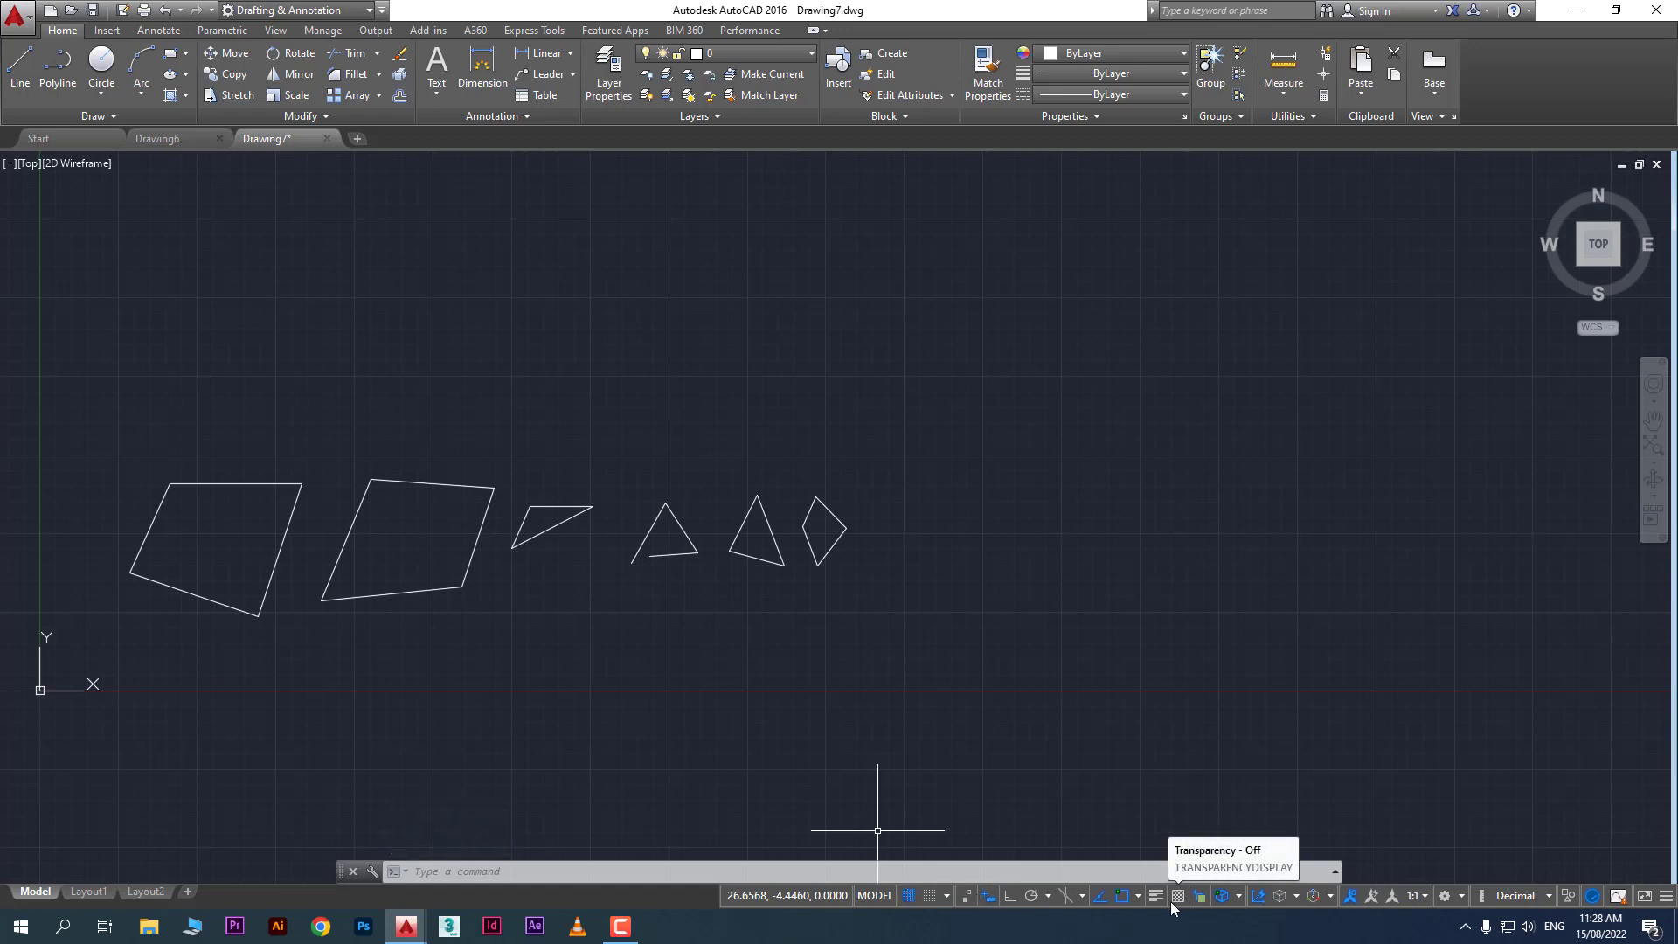
Review the status bar customization list of available drafting toggles and close it without changes
click(1667, 898)
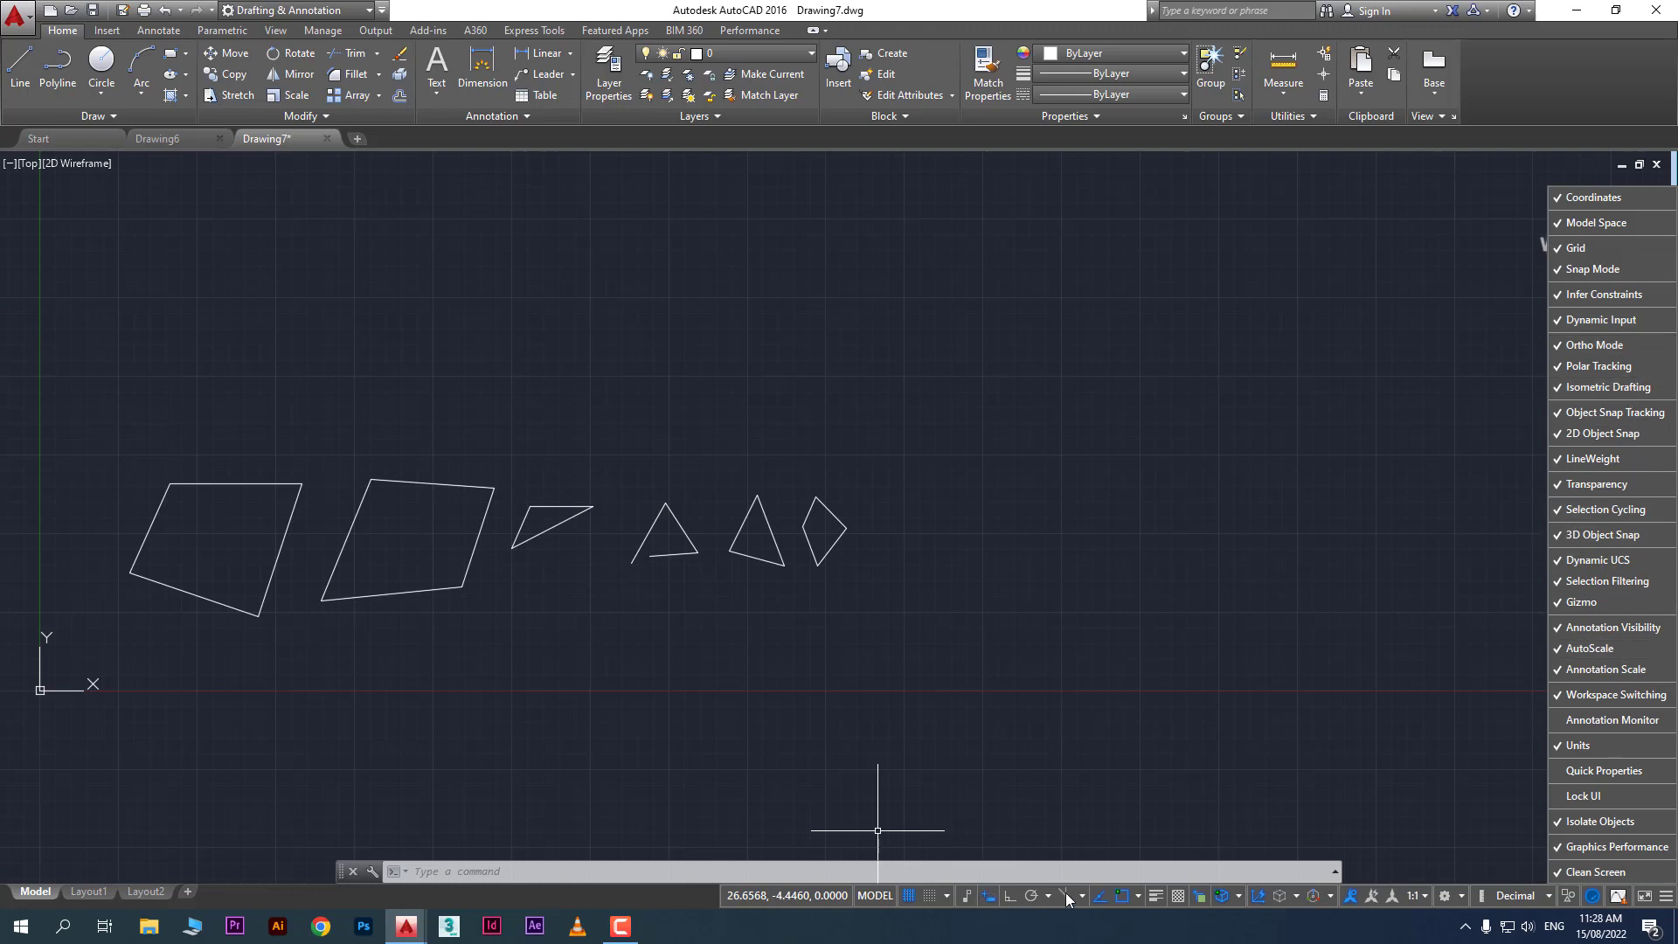
click(1062, 673)
scroll(778, 585, up, 2)
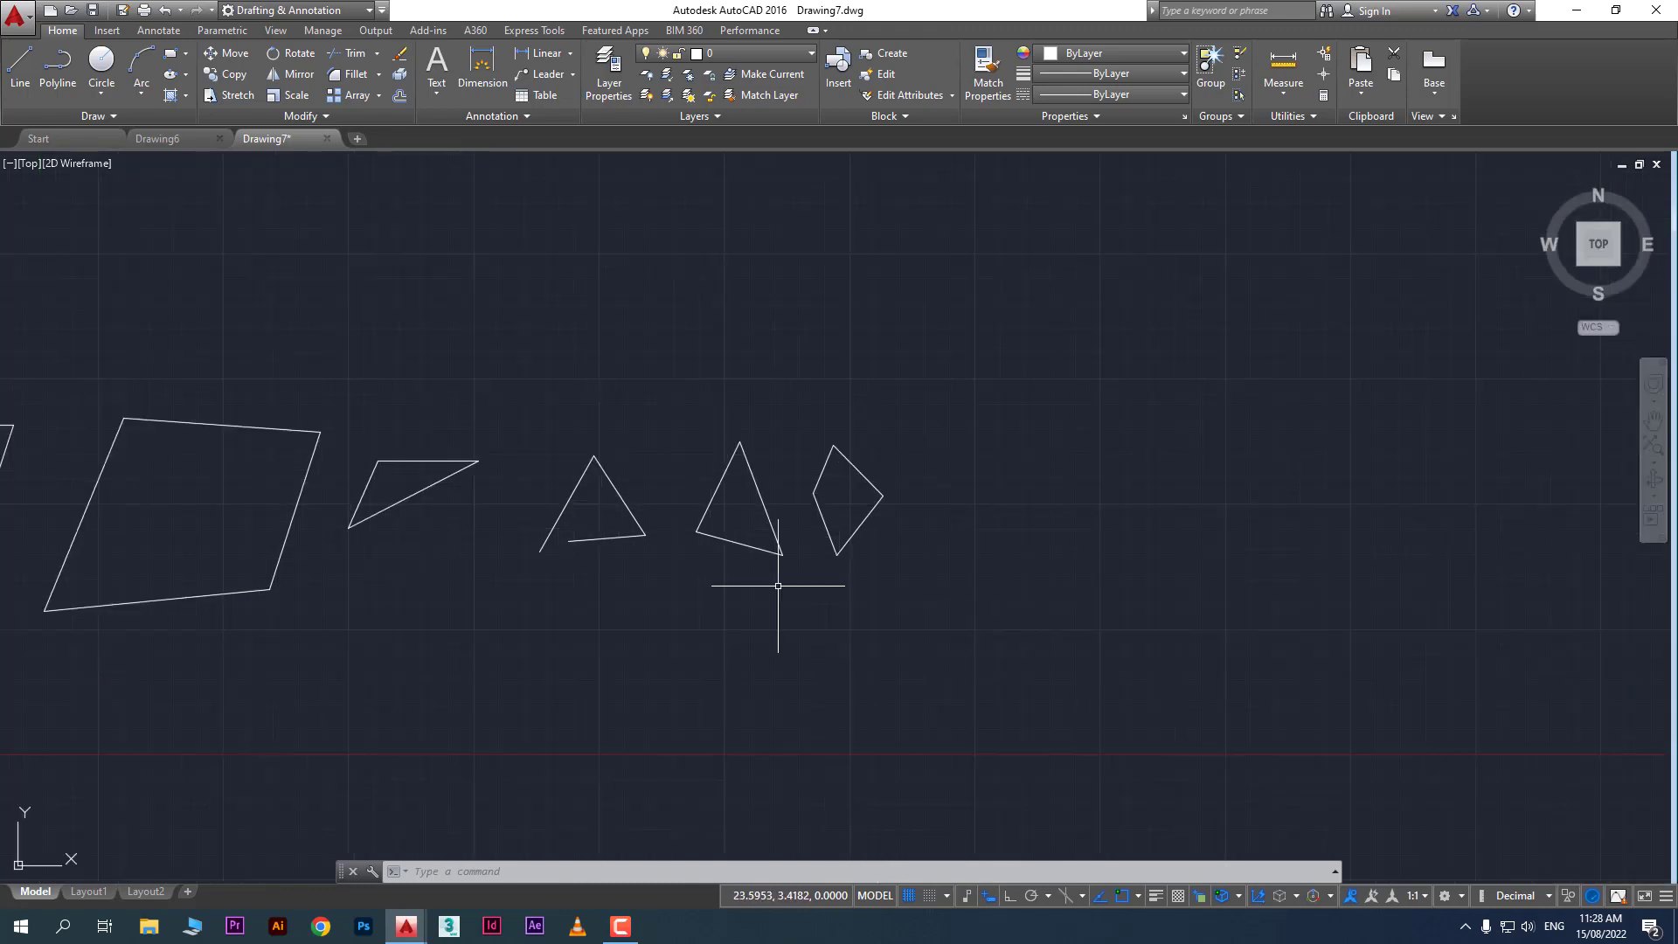
scroll(970, 574, up, 4)
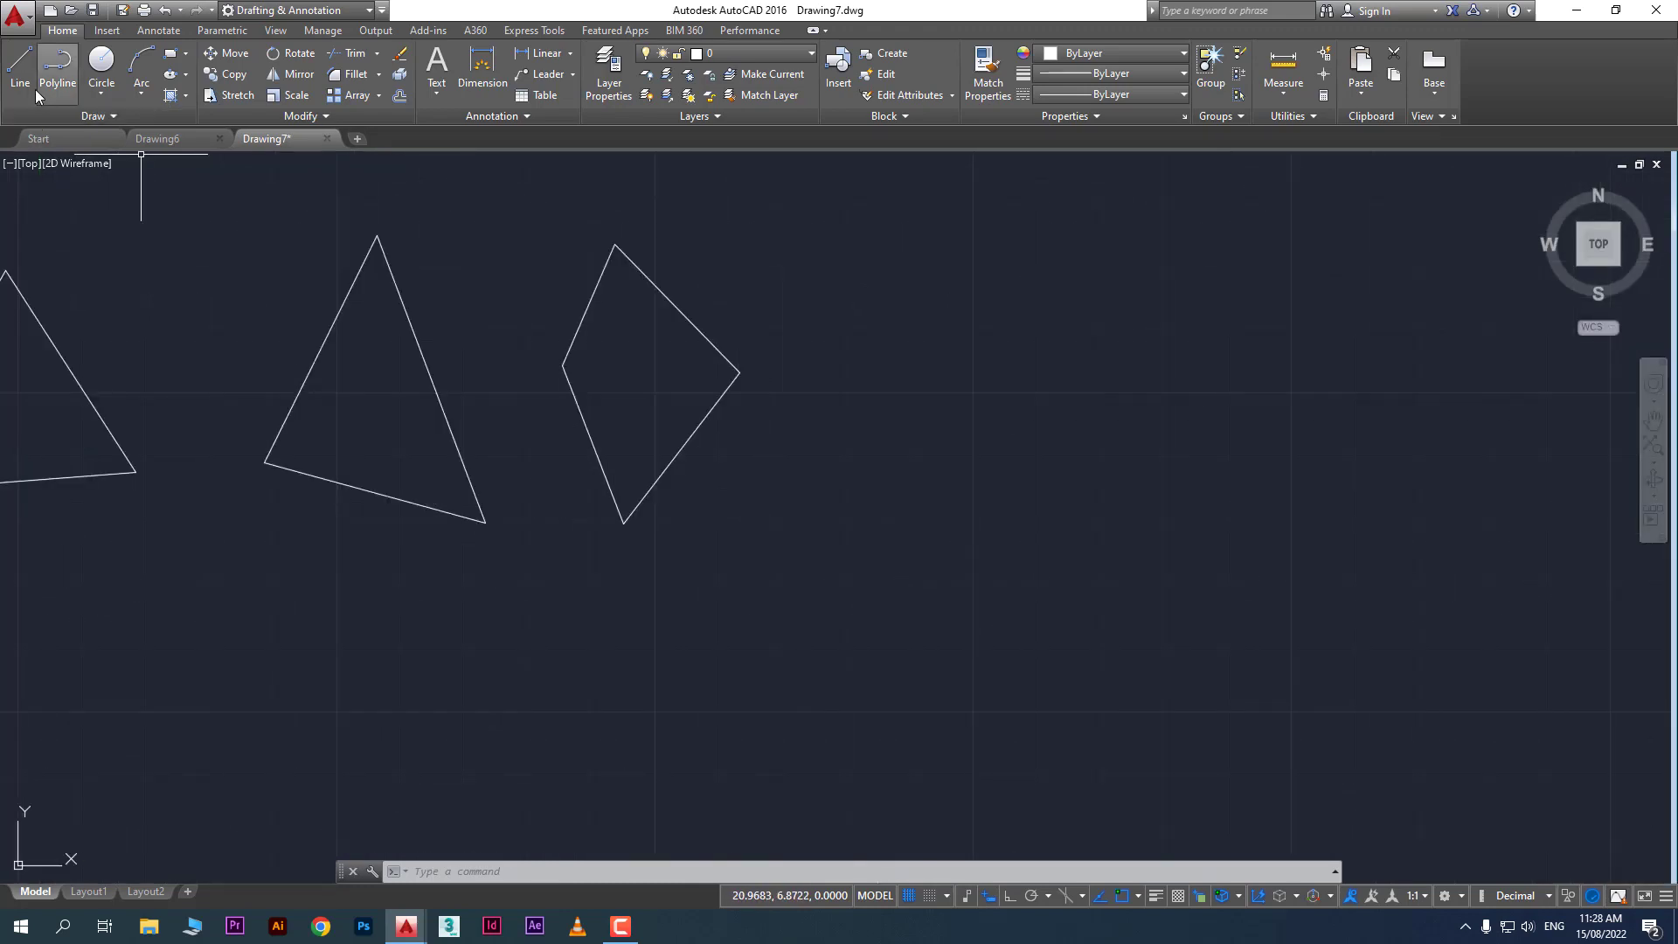
Start a line beside the diamond, turn off Dynamic Input, and finish a four-sided shape using the Close option
click(20, 66)
click(951, 435)
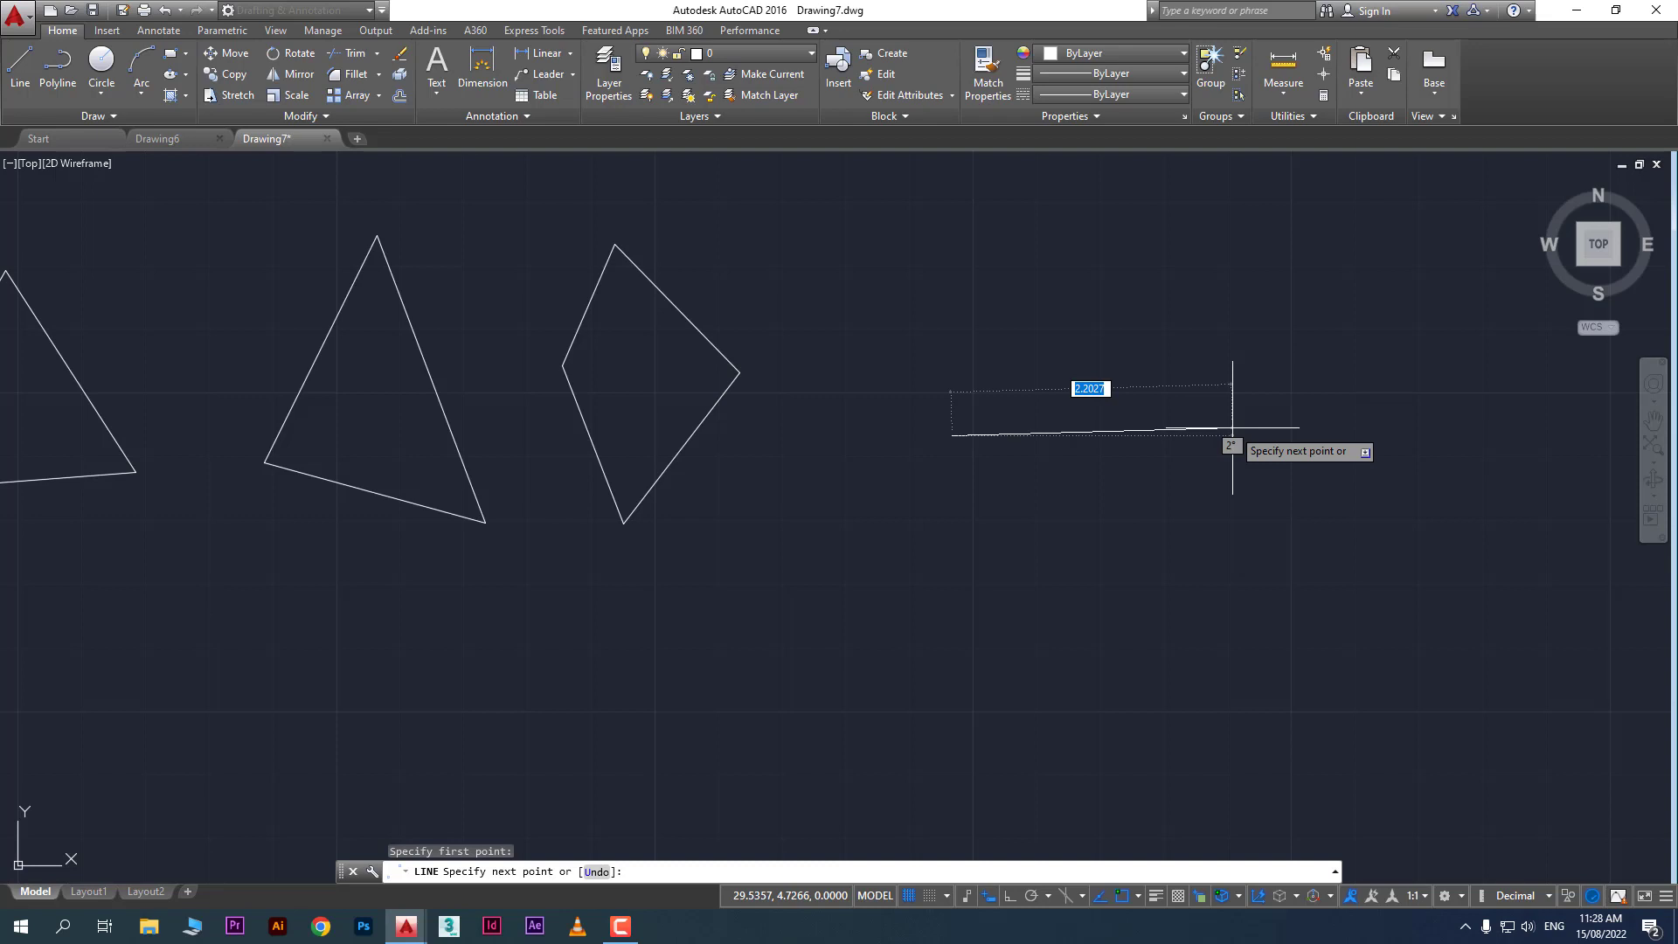
click(988, 903)
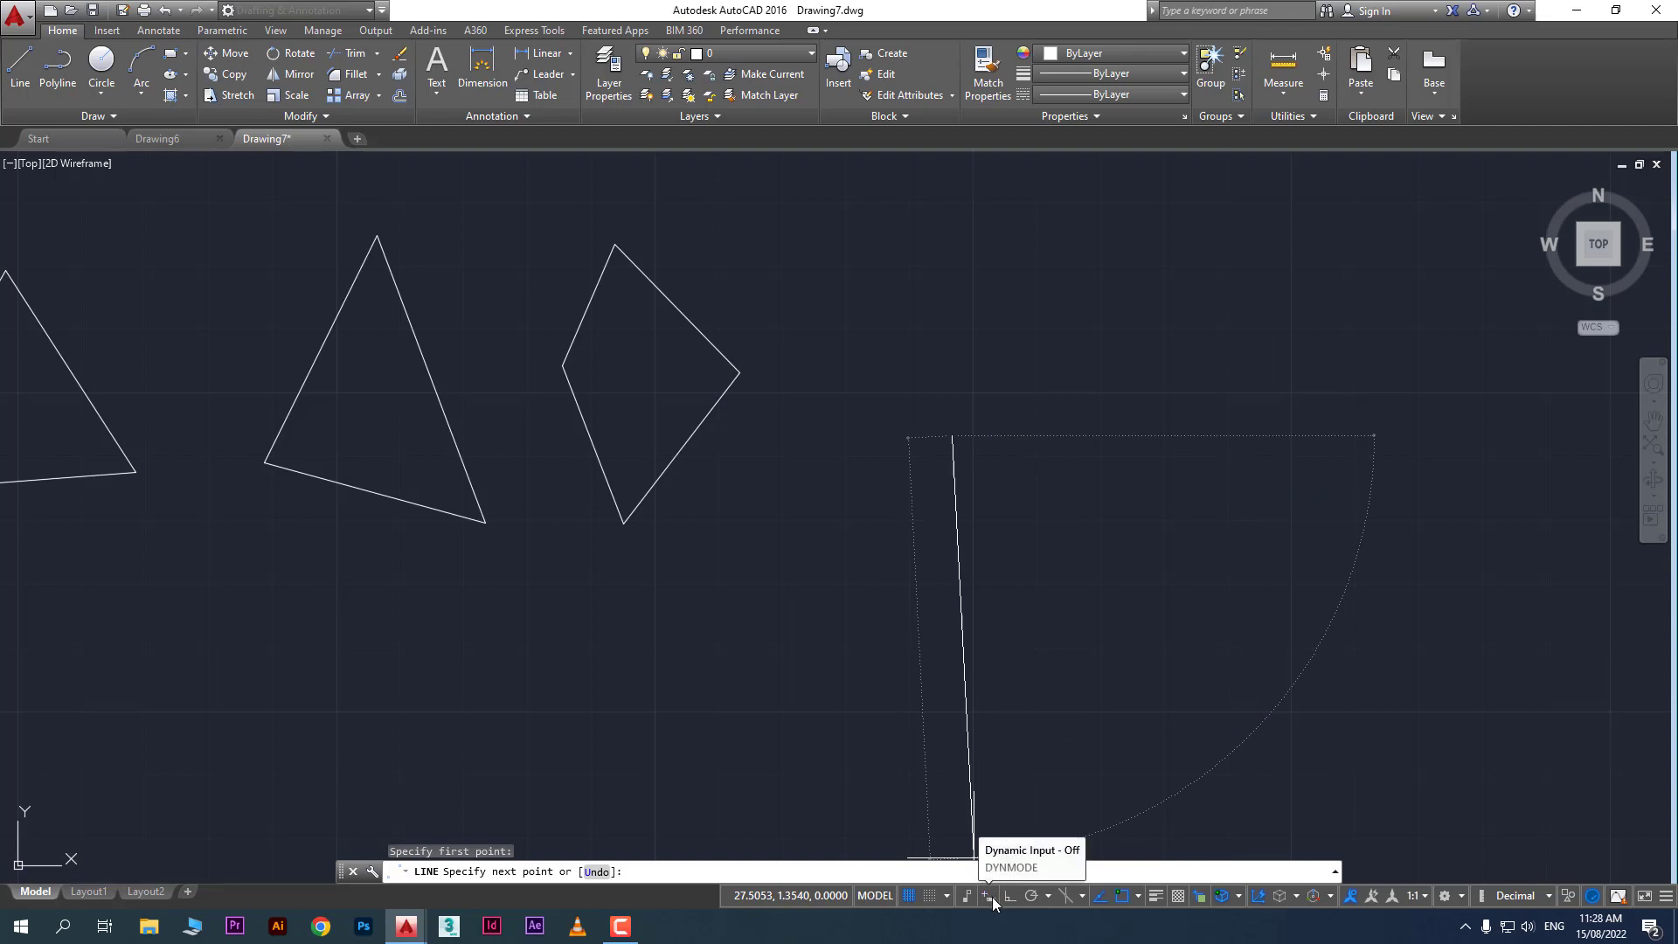
click(1254, 457)
click(1254, 631)
click(965, 631)
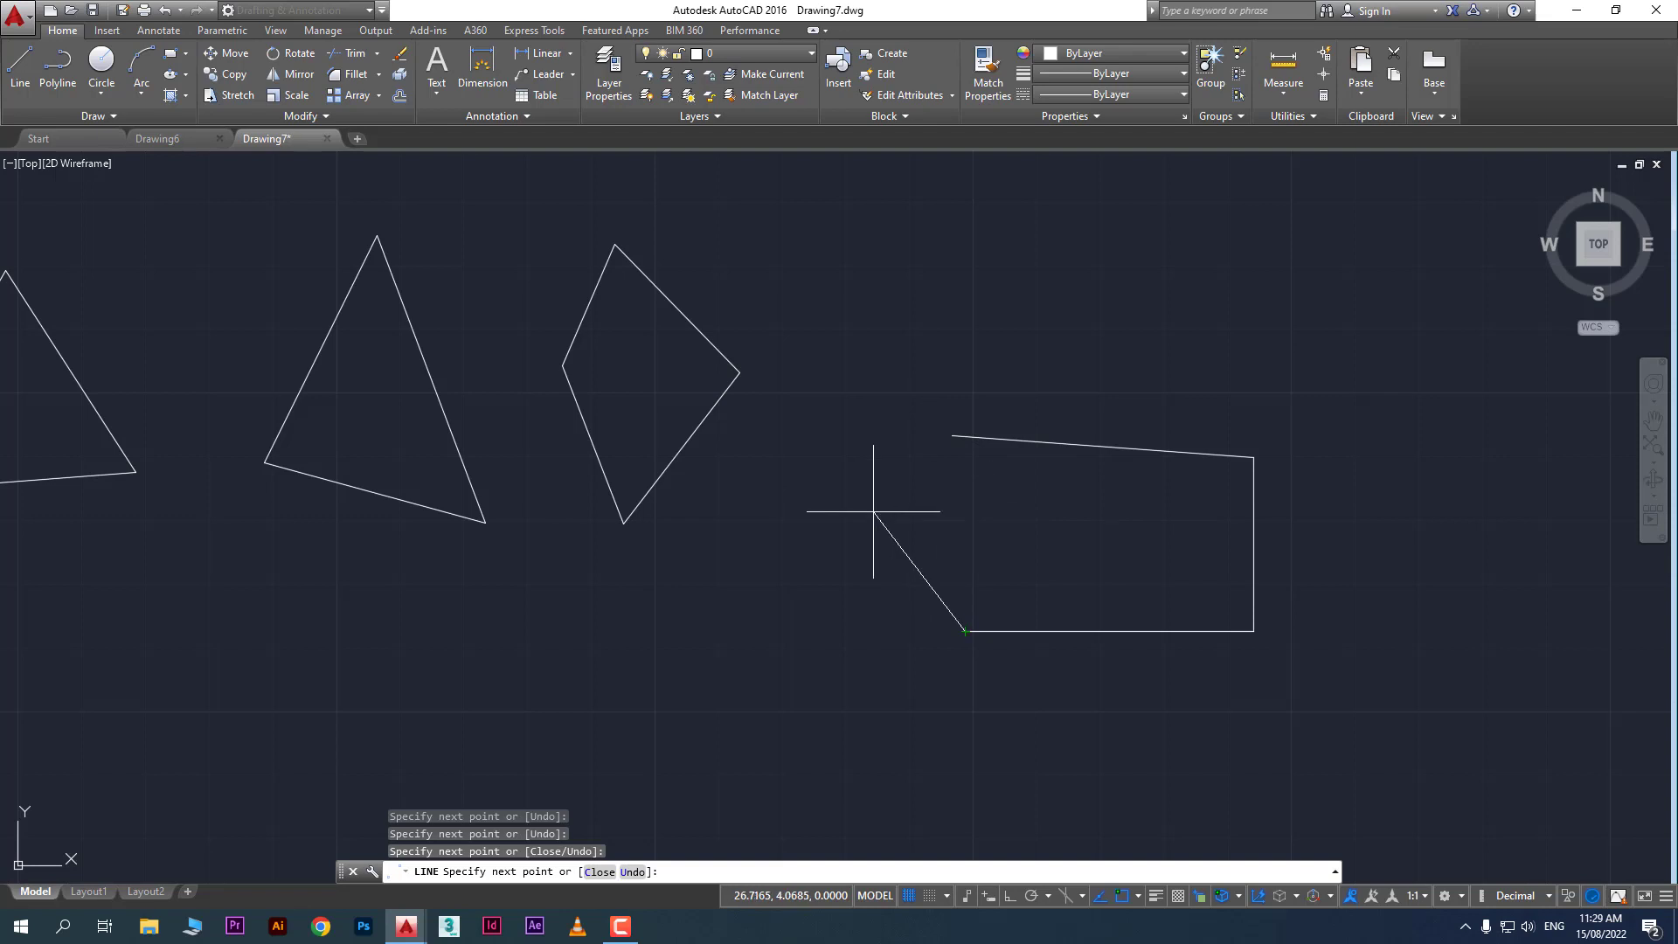
key(Return)
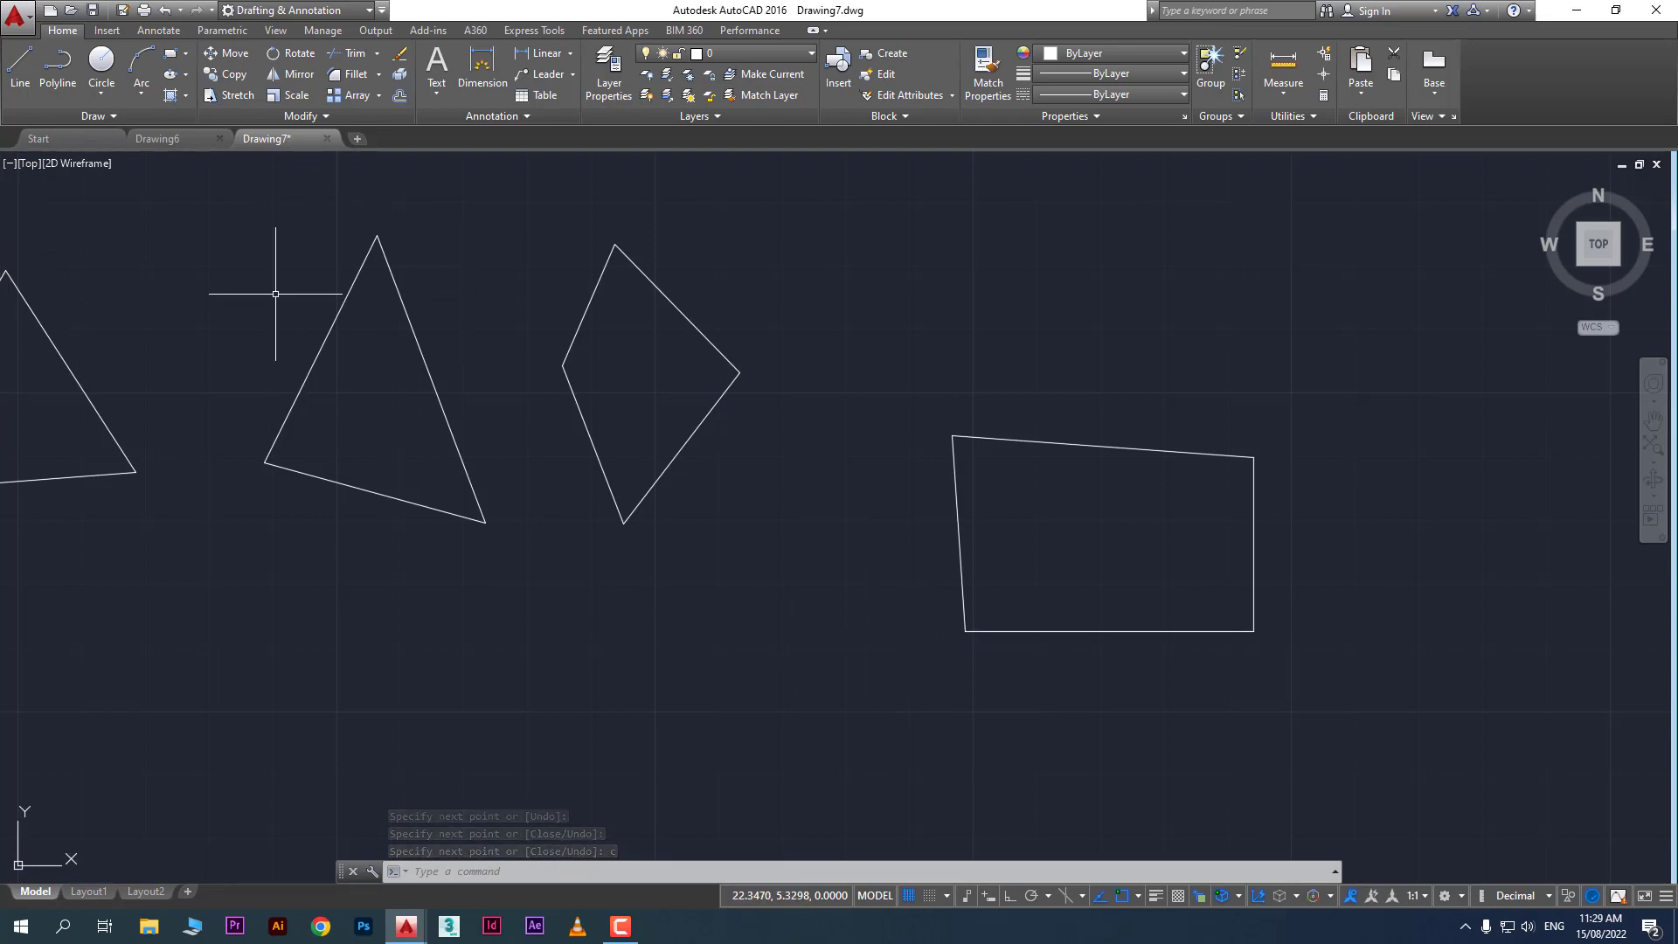
Toggle the UCS icon off and back on, and hide the ViewCube and the navigation bar
click(275, 31)
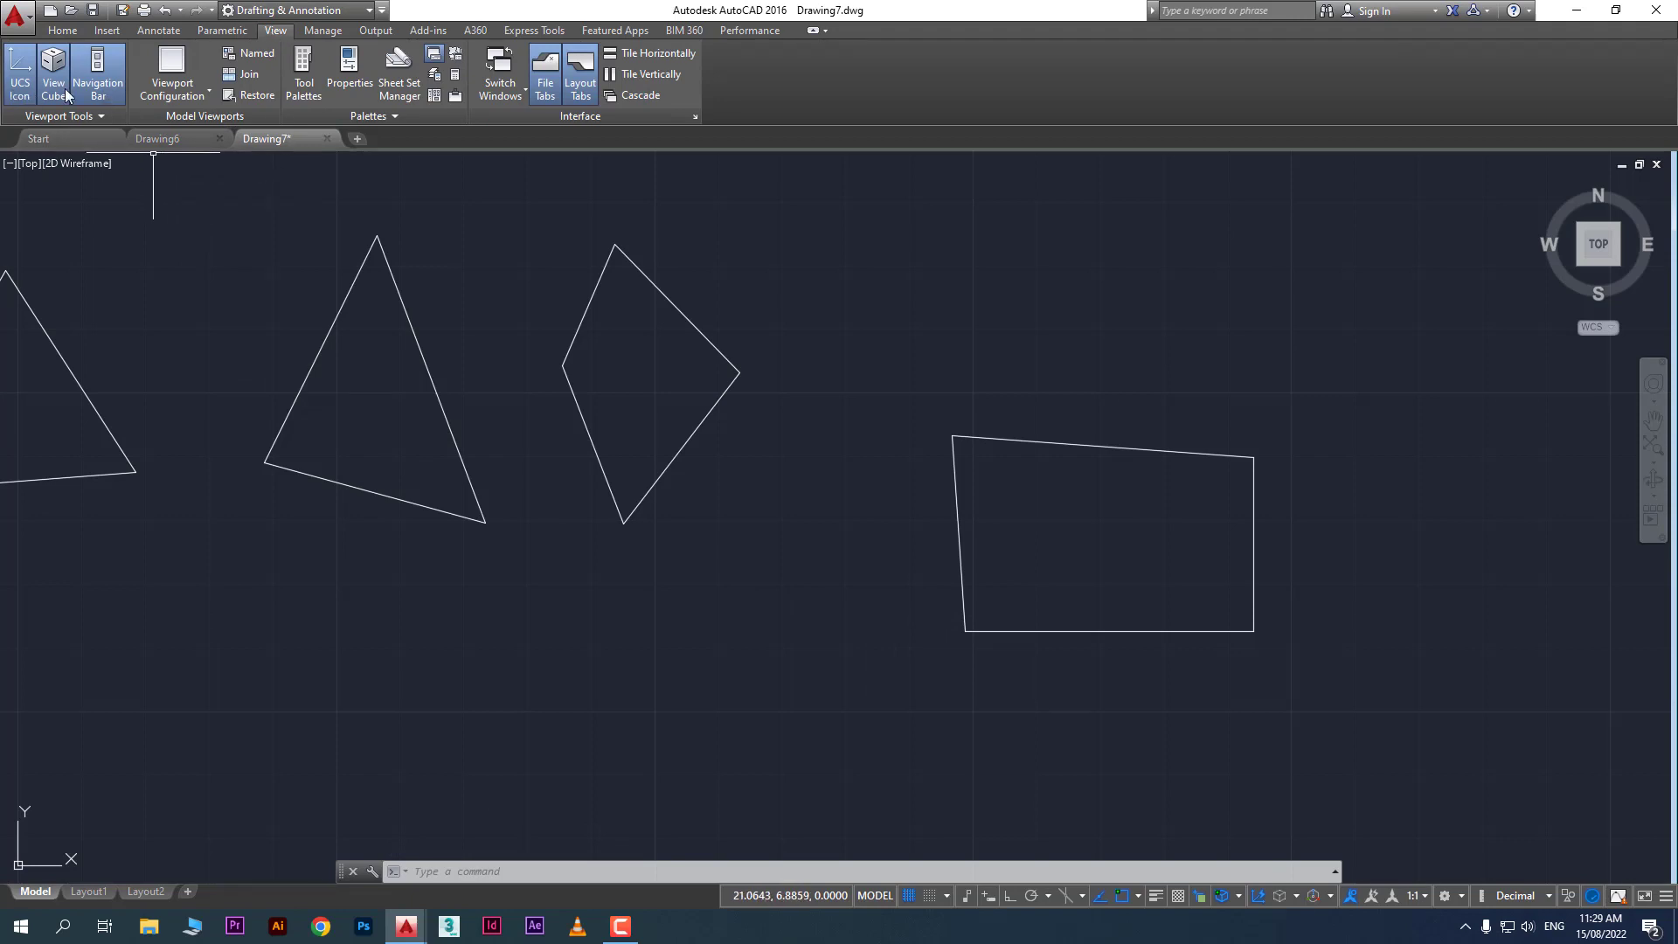
click(12, 89)
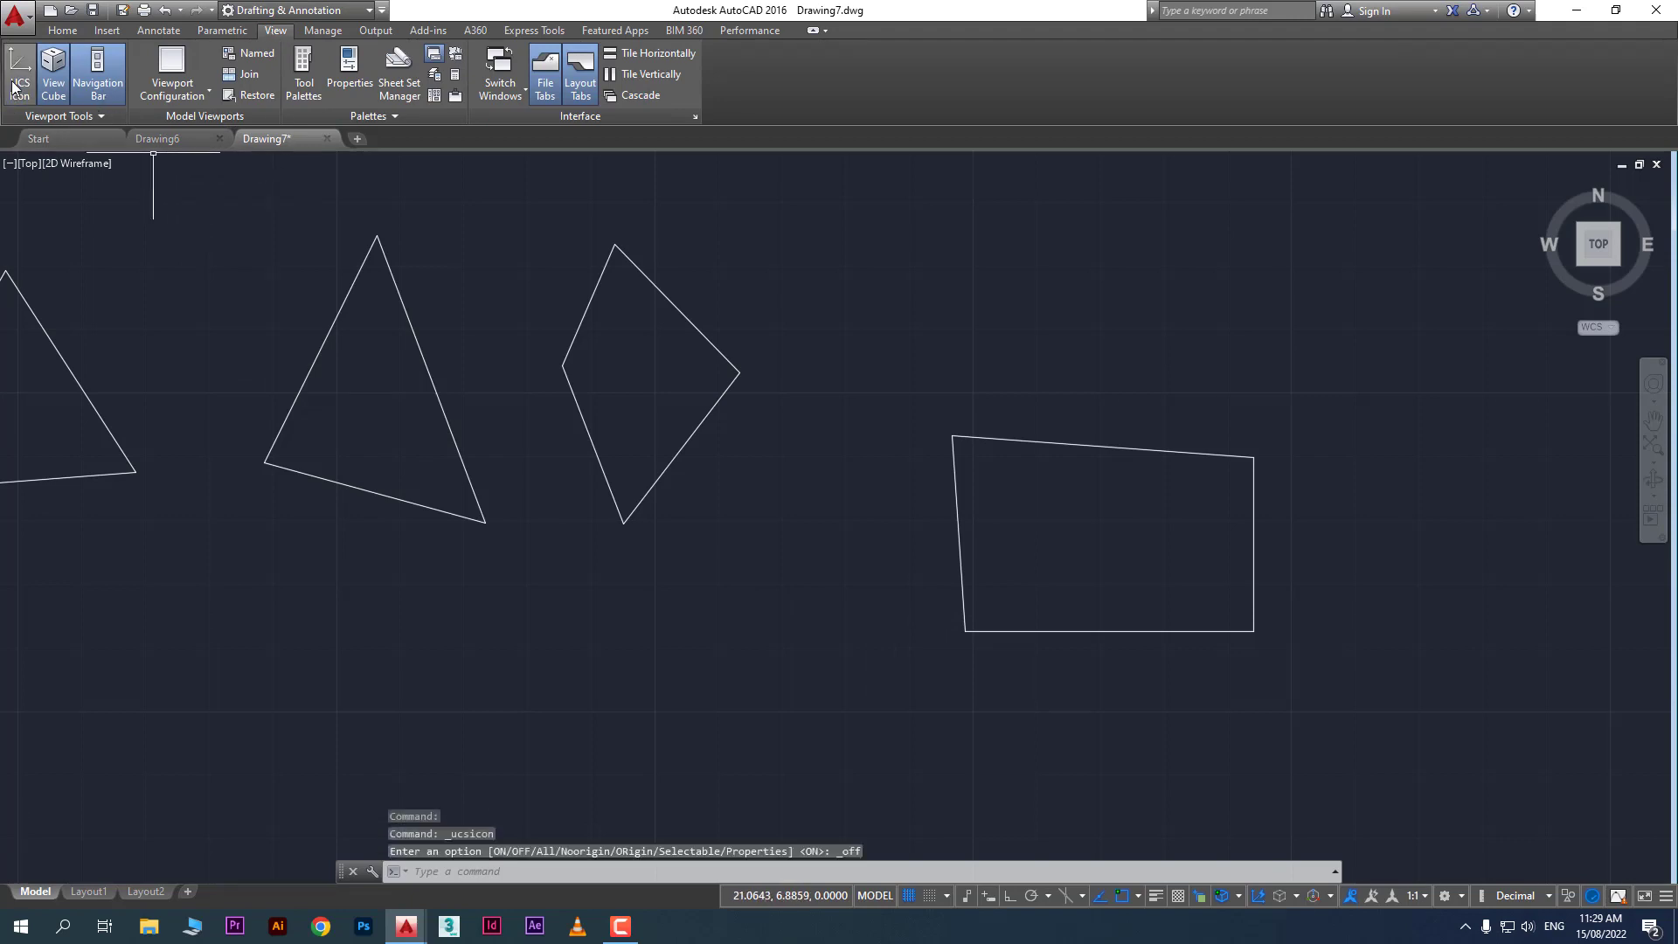
click(14, 87)
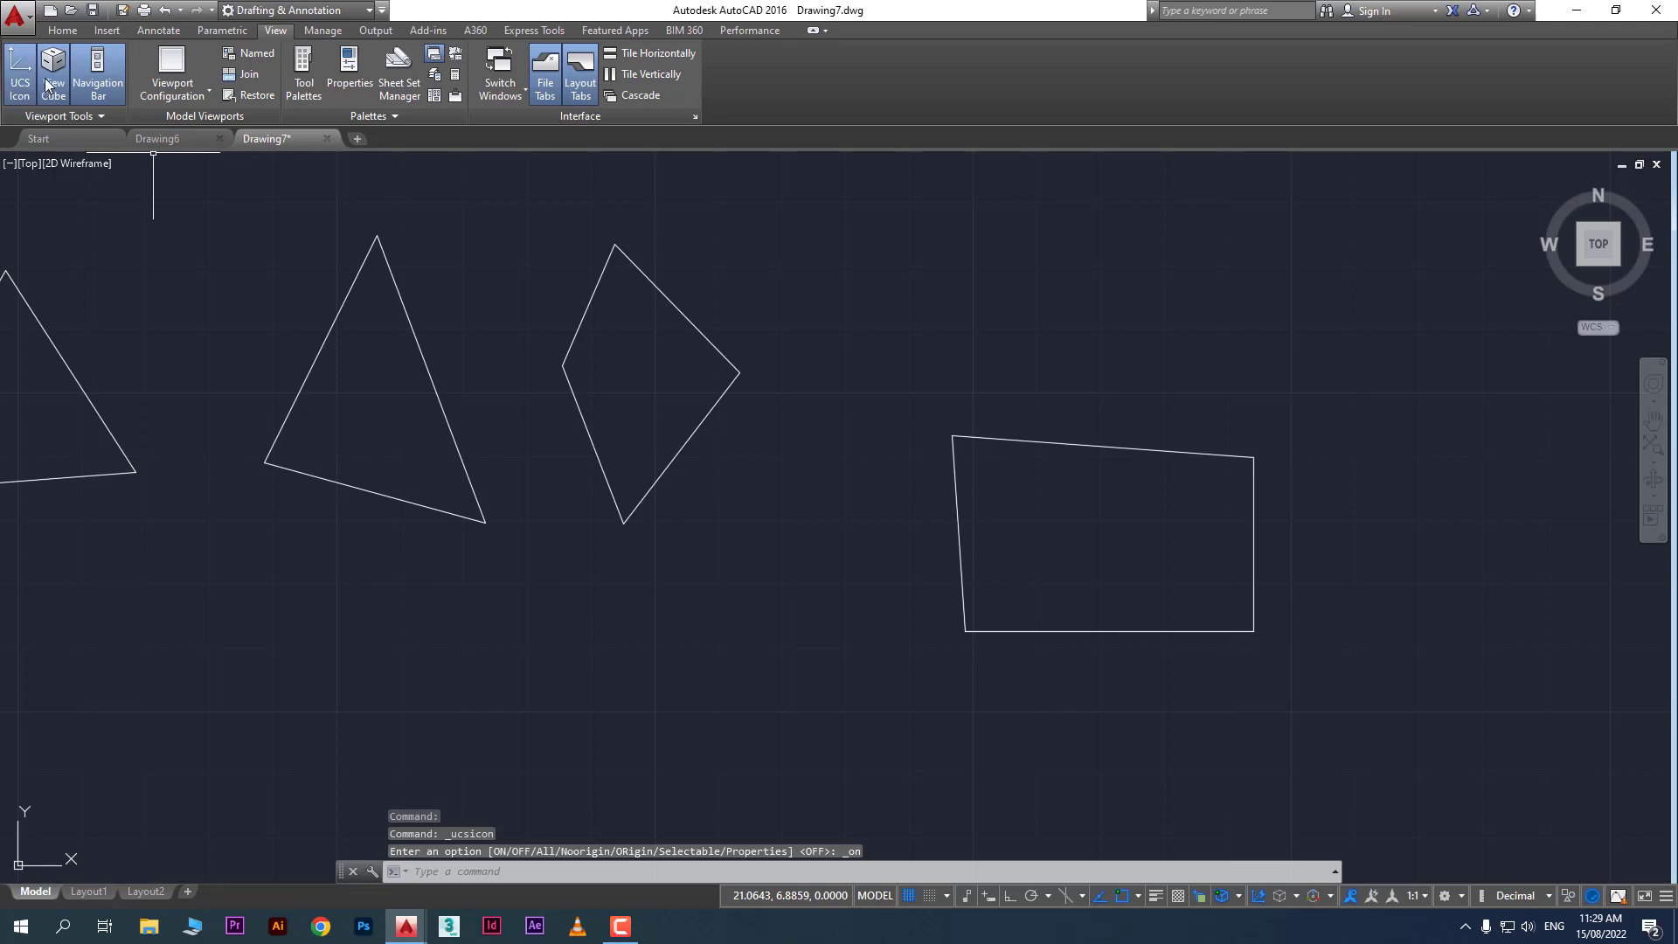
click(48, 85)
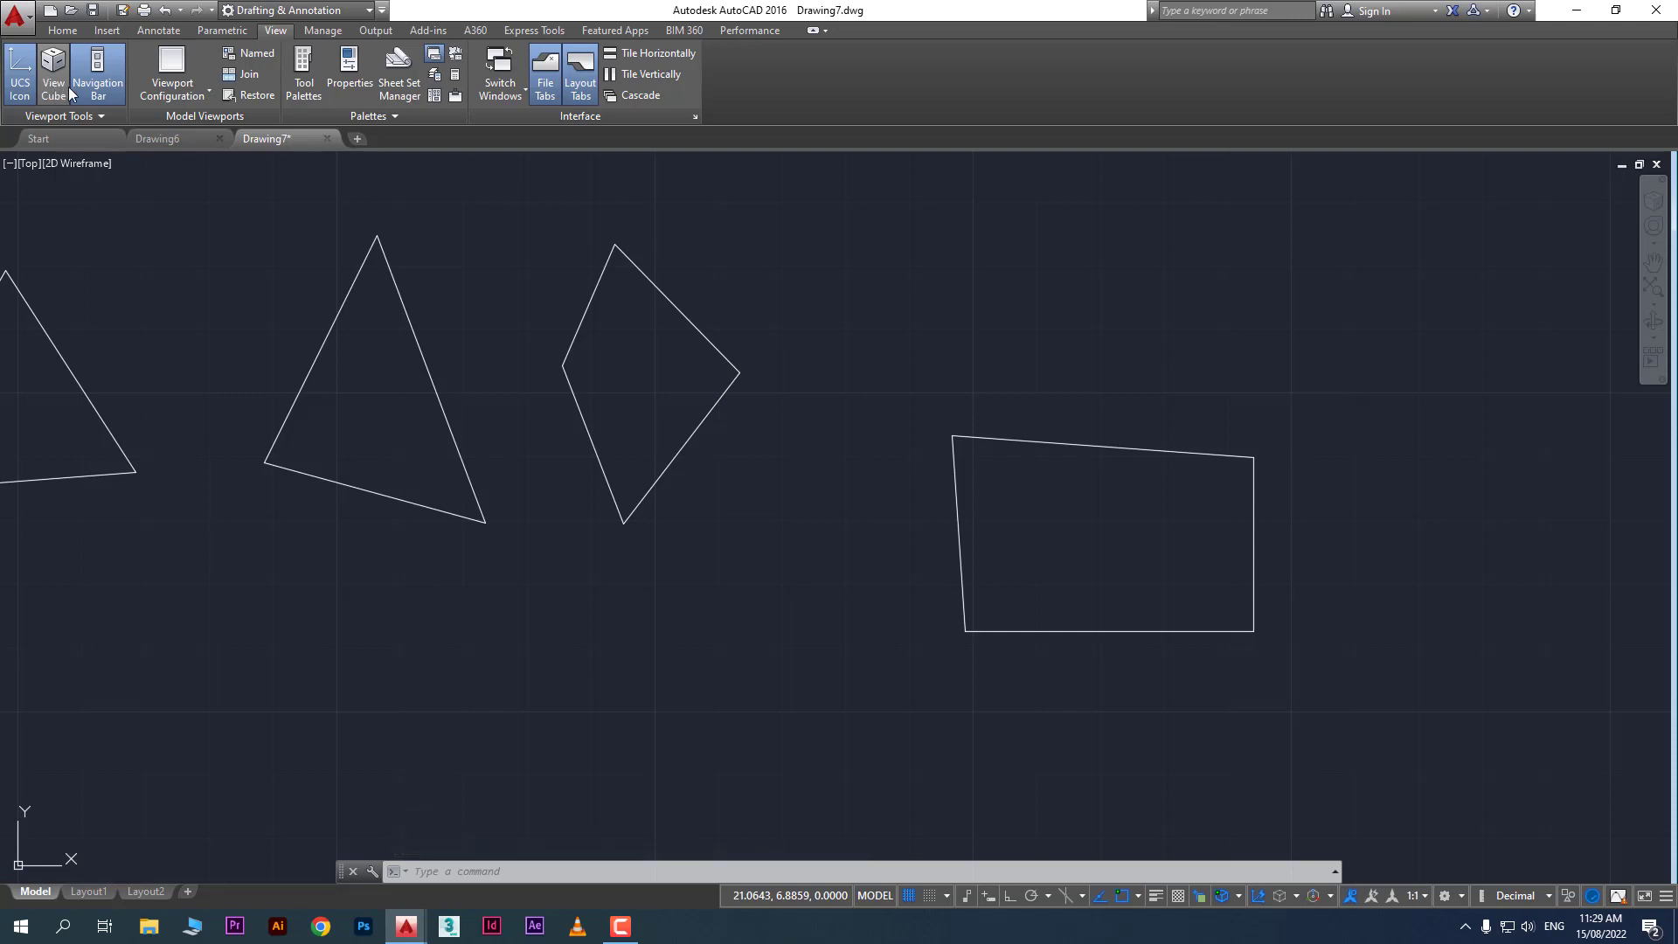
click(103, 72)
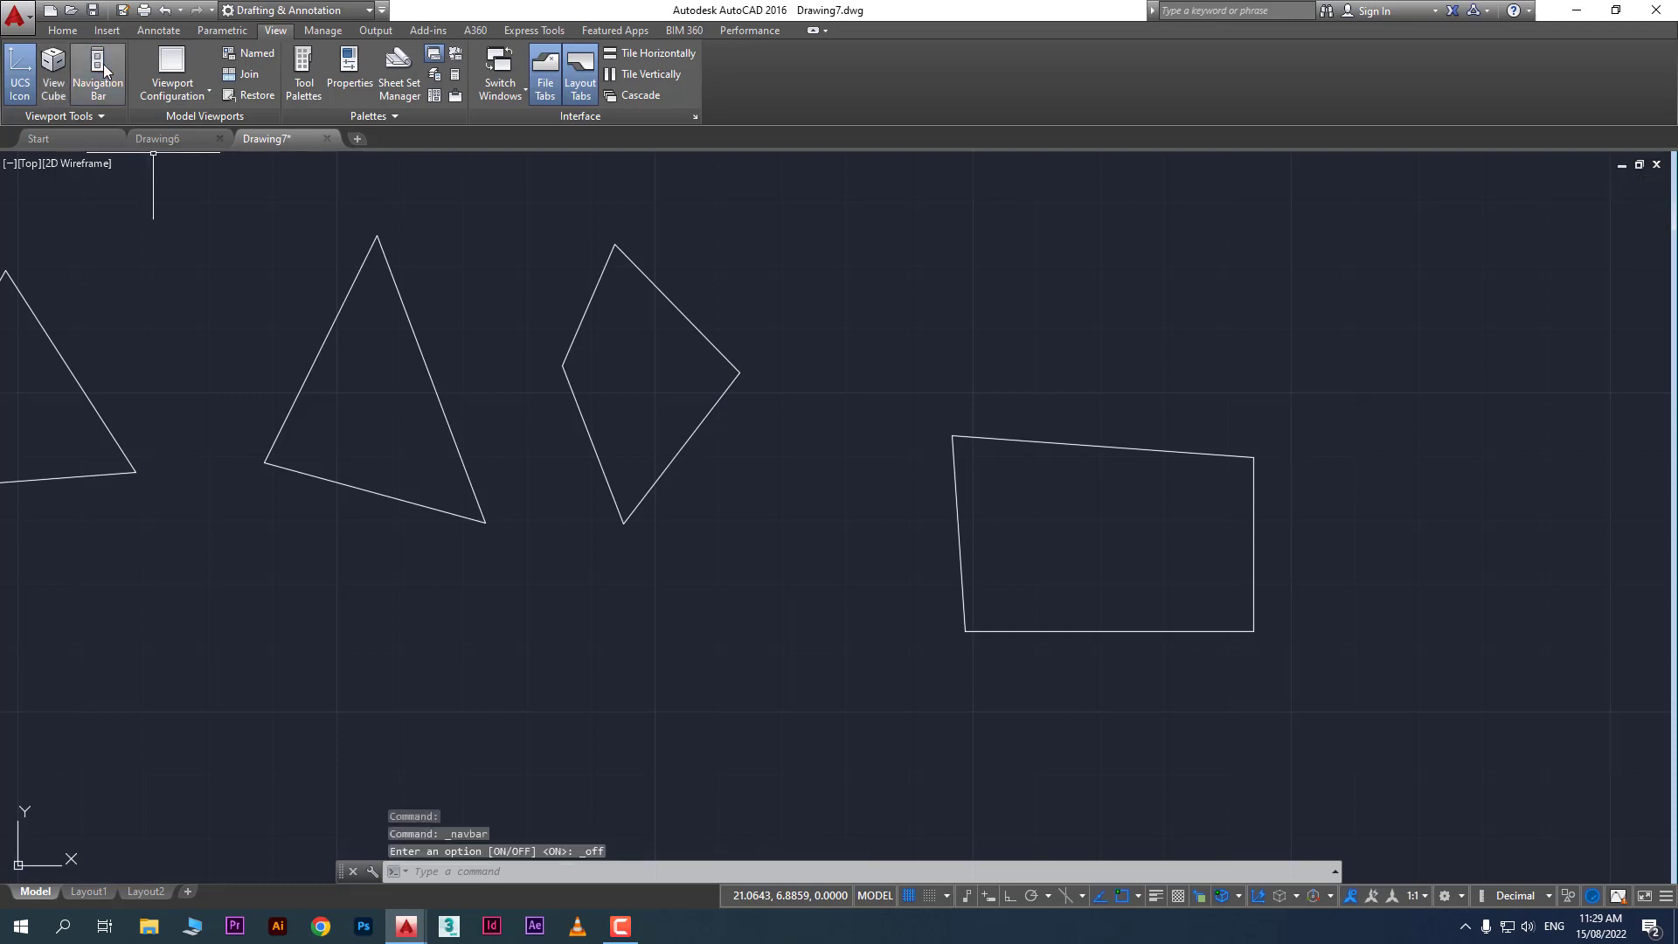
Review the viewport configuration options, and hide and restore the file tabs and the layout tabs
click(183, 94)
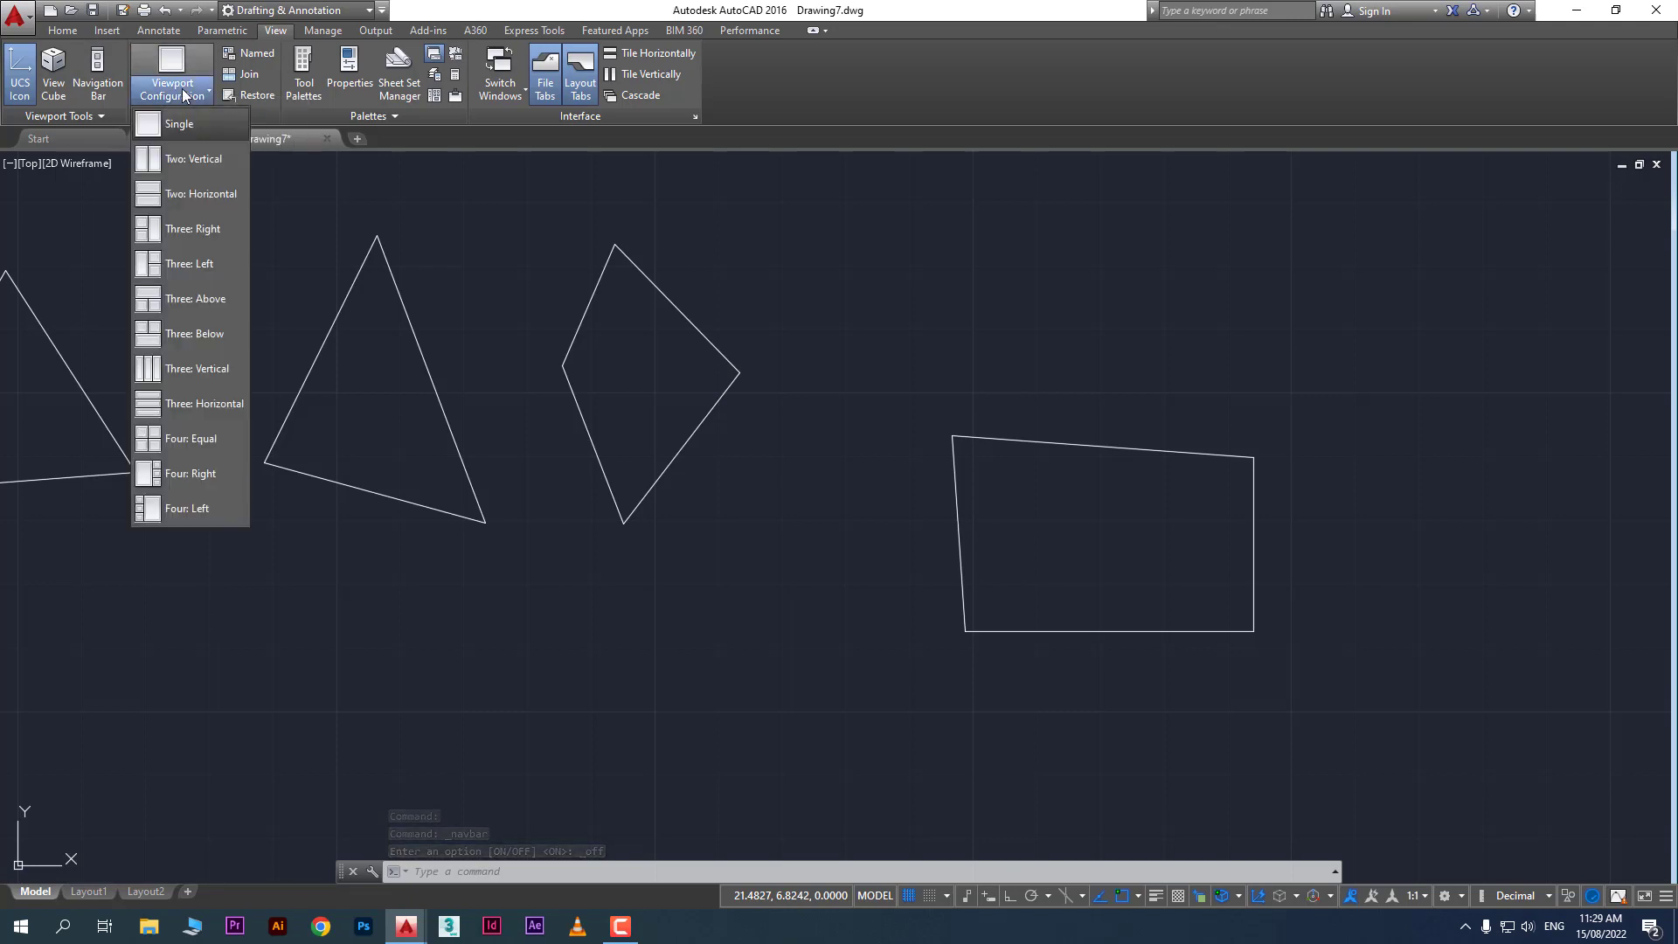
click(184, 95)
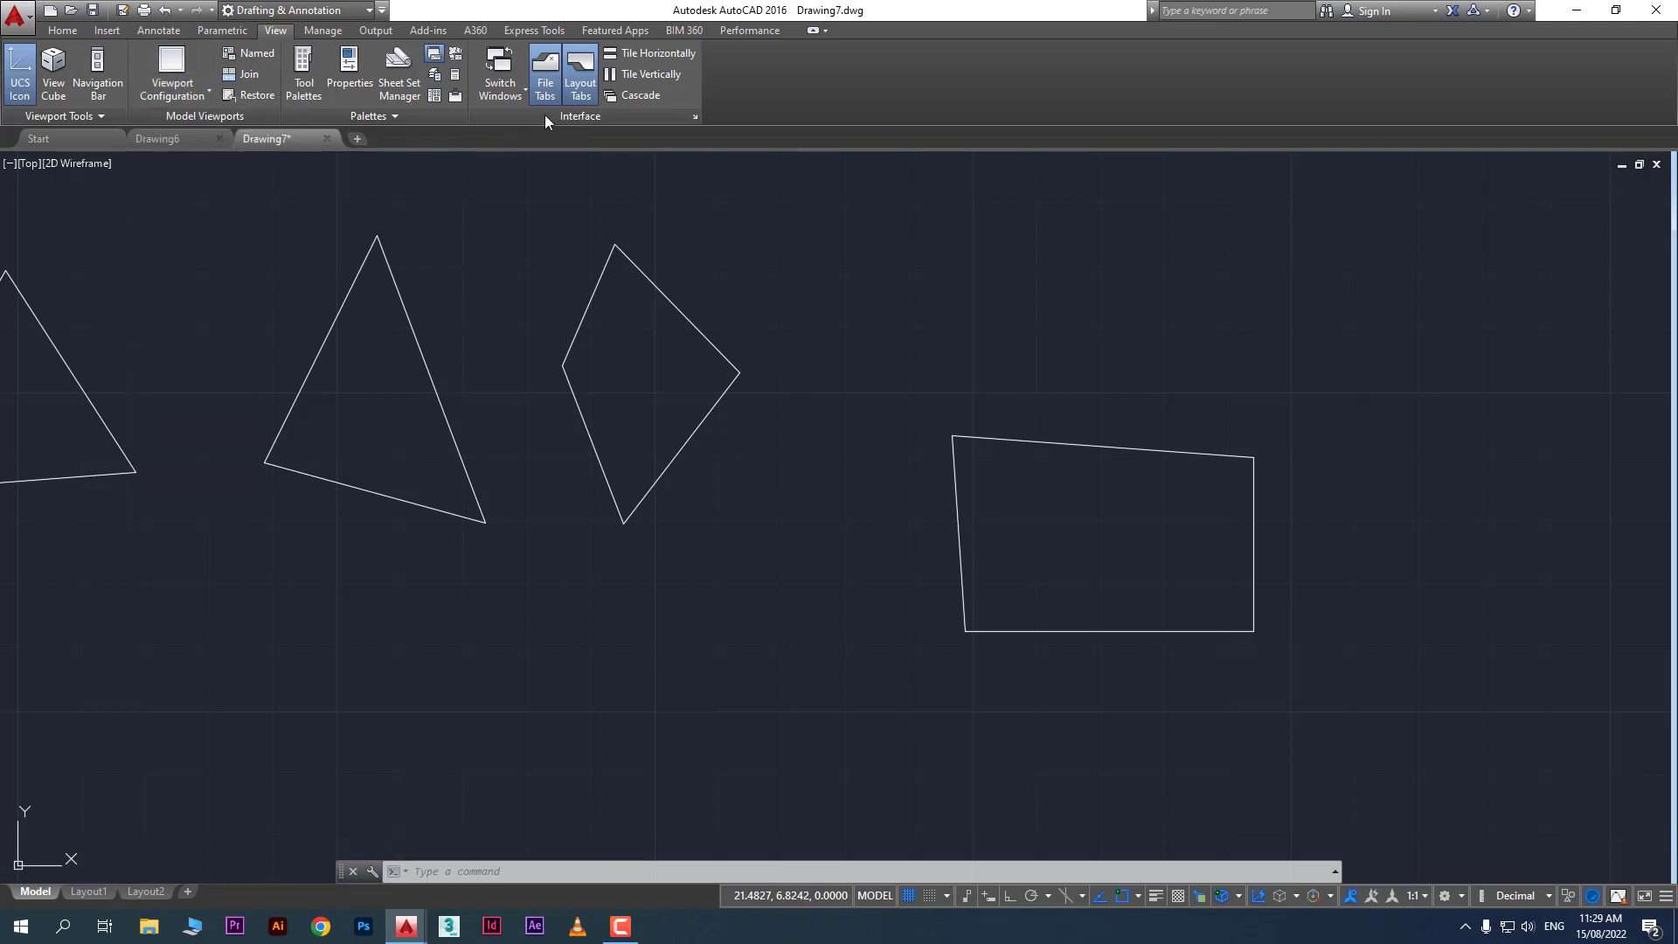
click(546, 93)
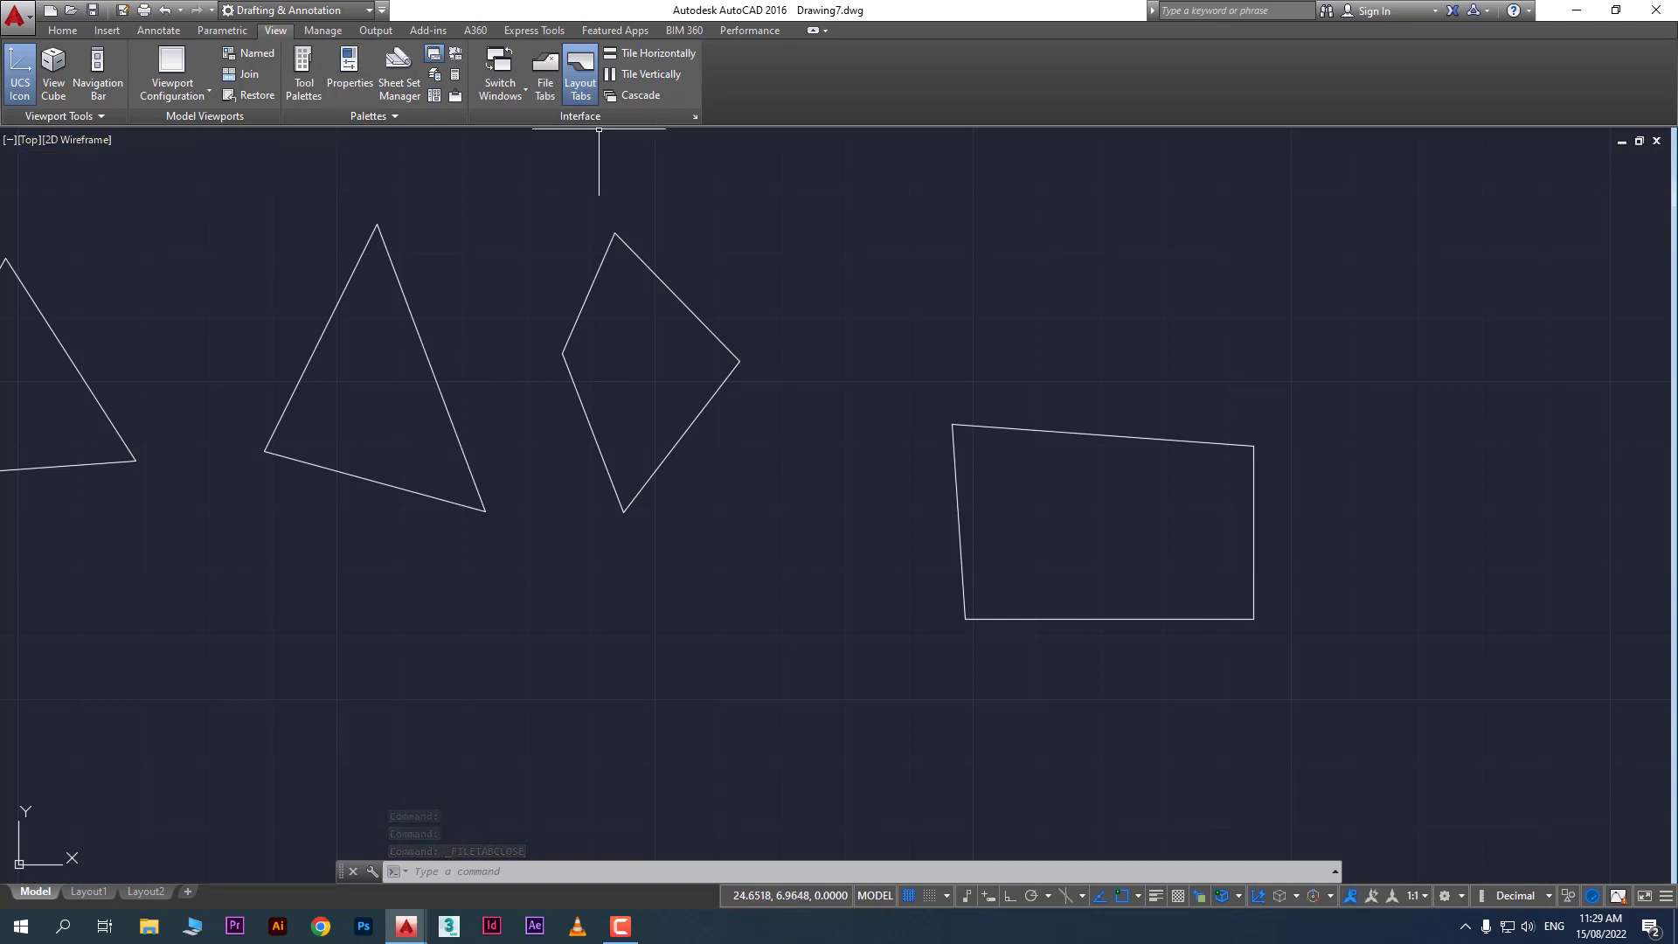
click(546, 74)
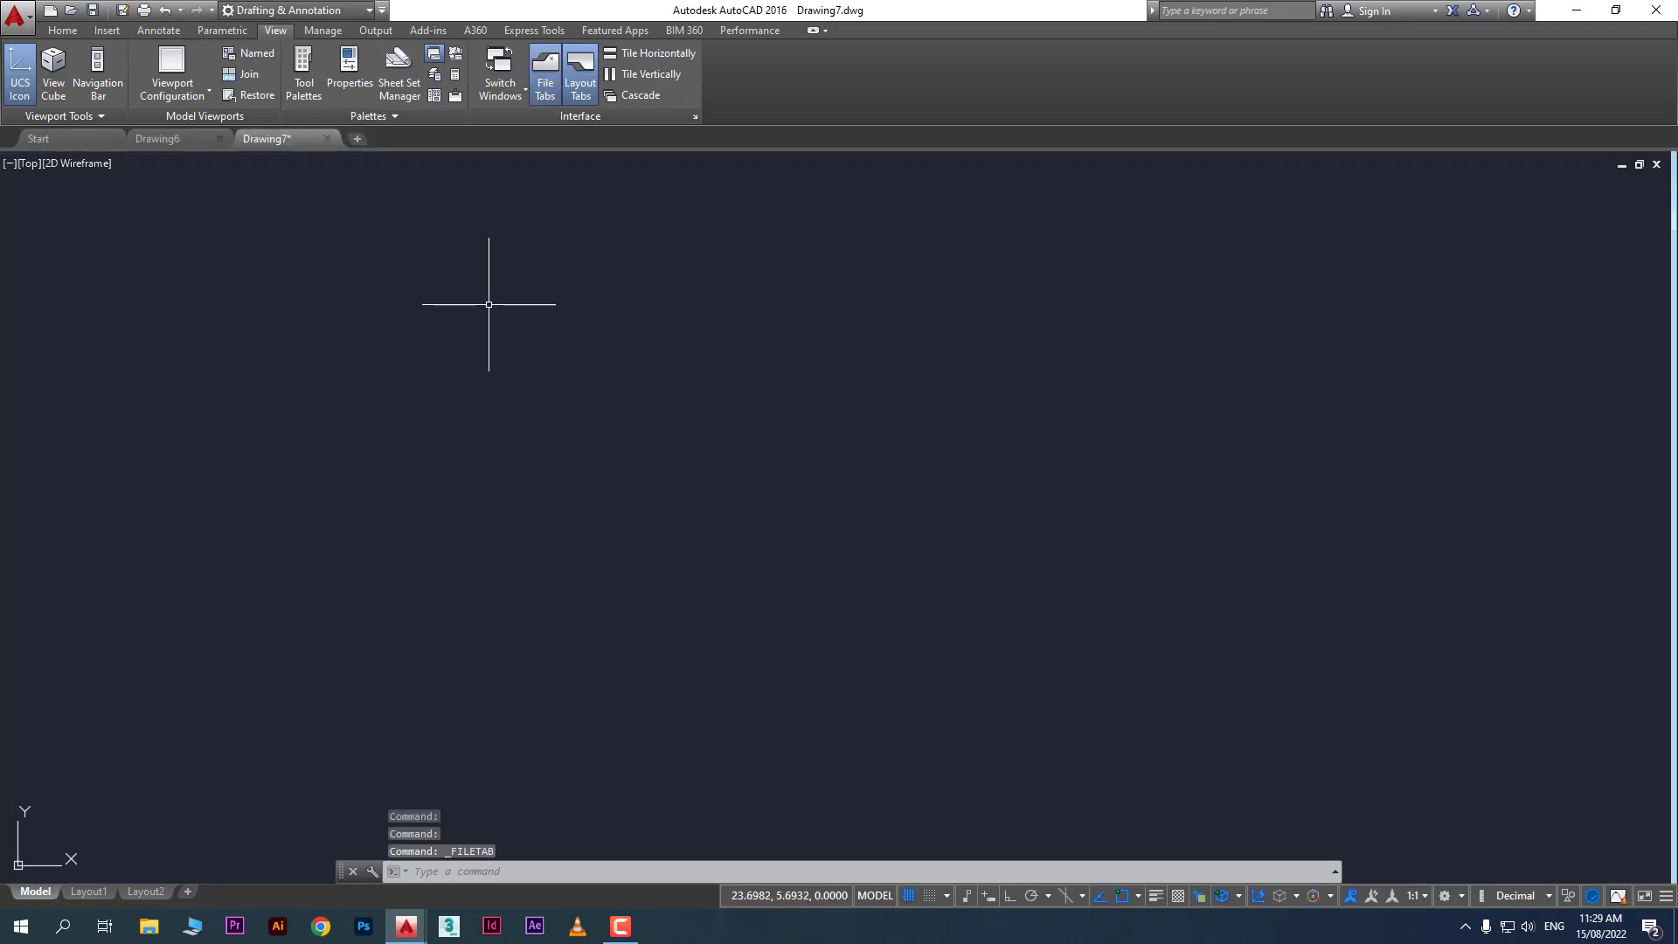
click(579, 68)
click(579, 68)
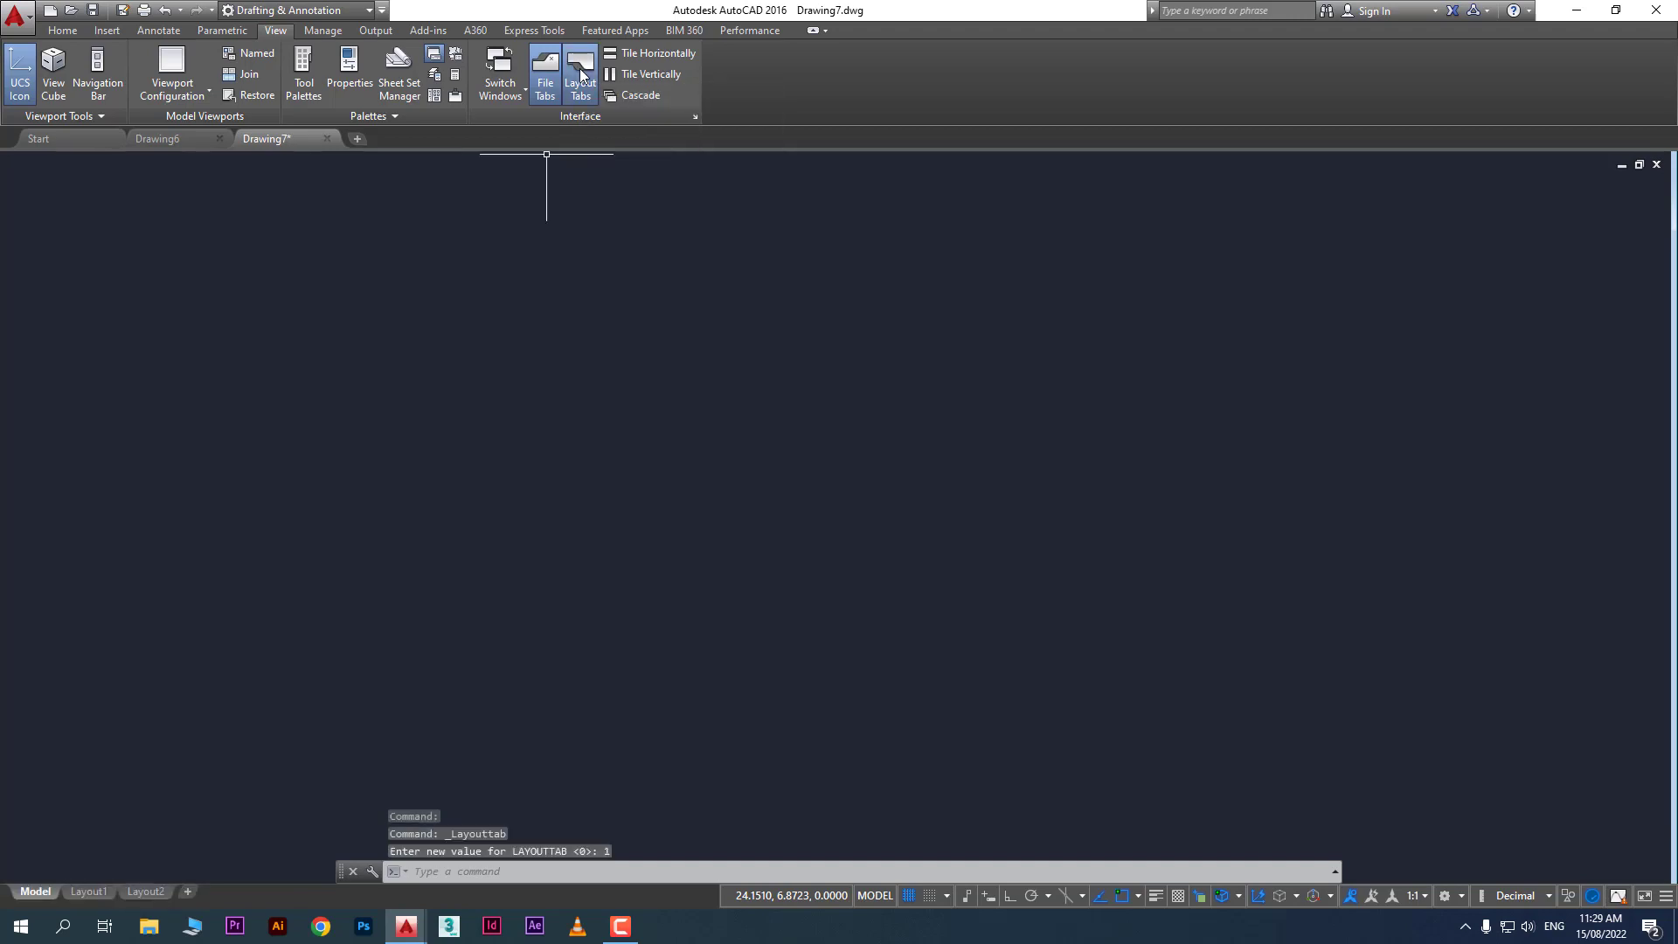
Show the Properties palette beside the drawing and return to the Home ribbon tools
click(349, 70)
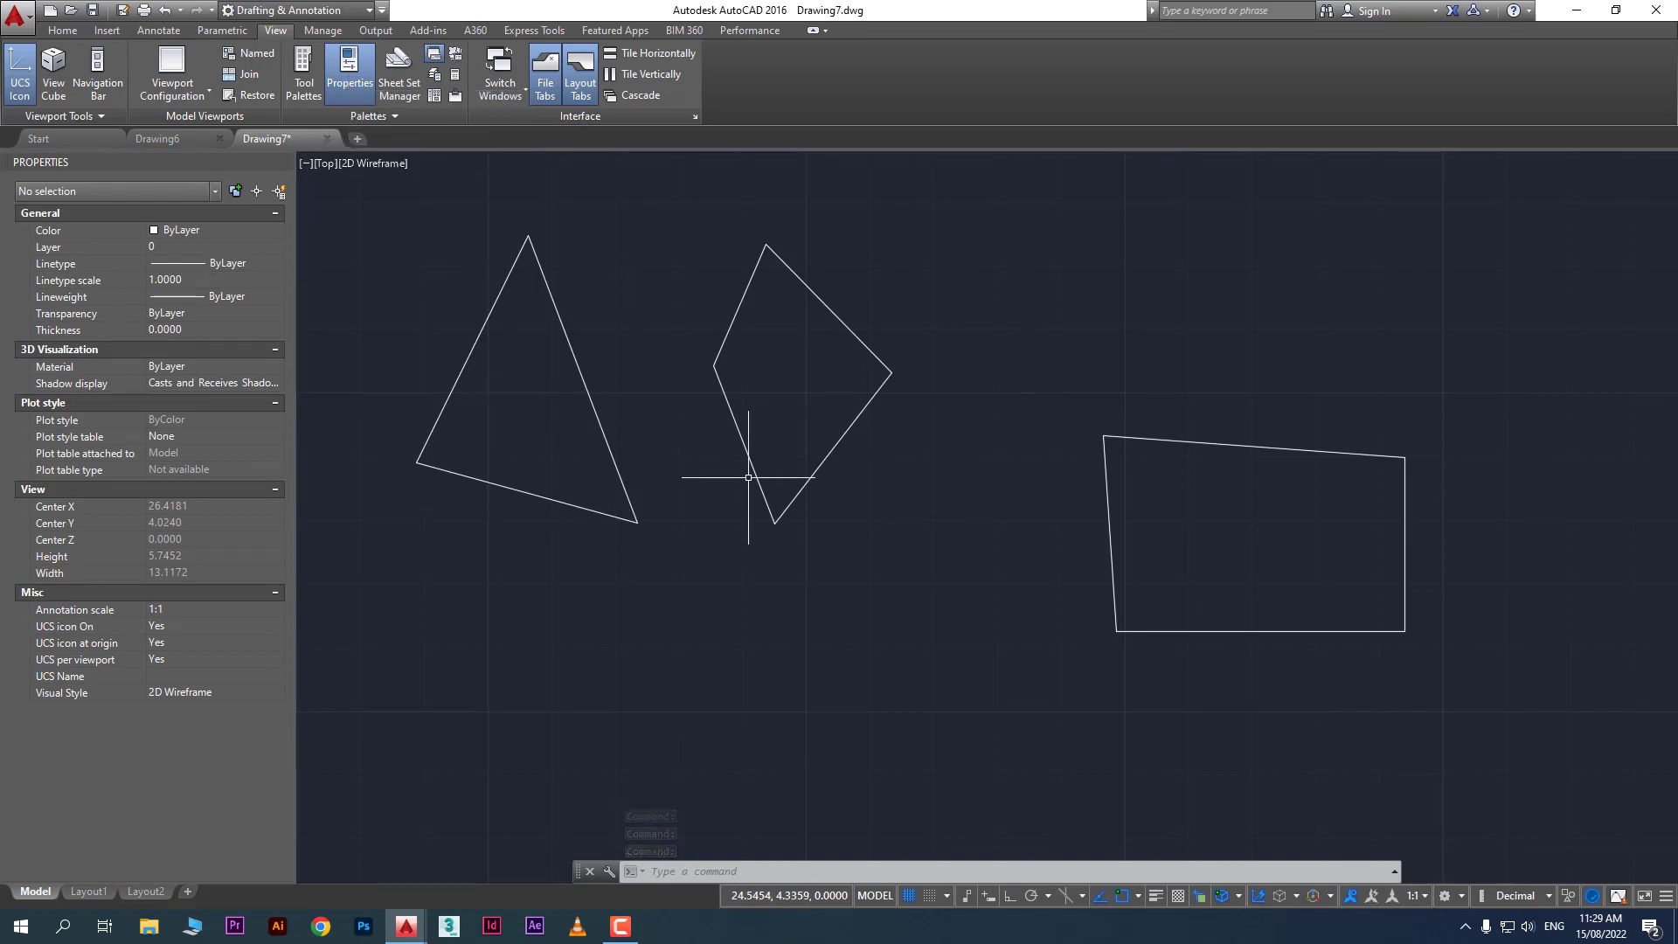
click(61, 31)
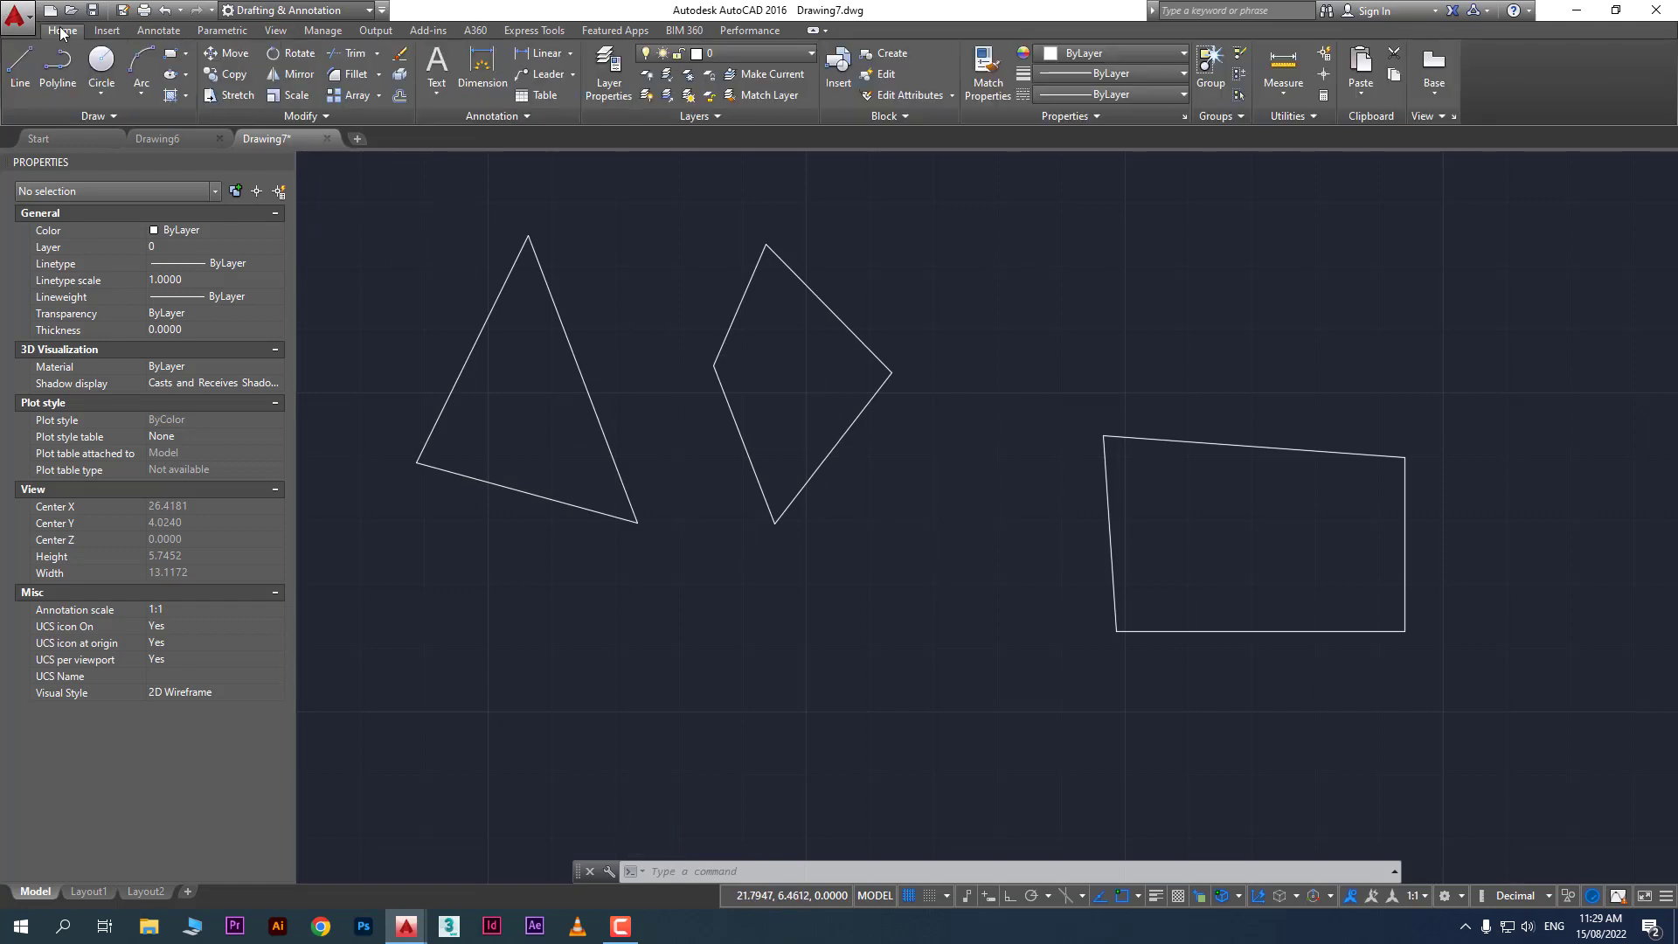
Minimize the ribbon to tabs and to panel titles, and restore the full ribbon
click(826, 30)
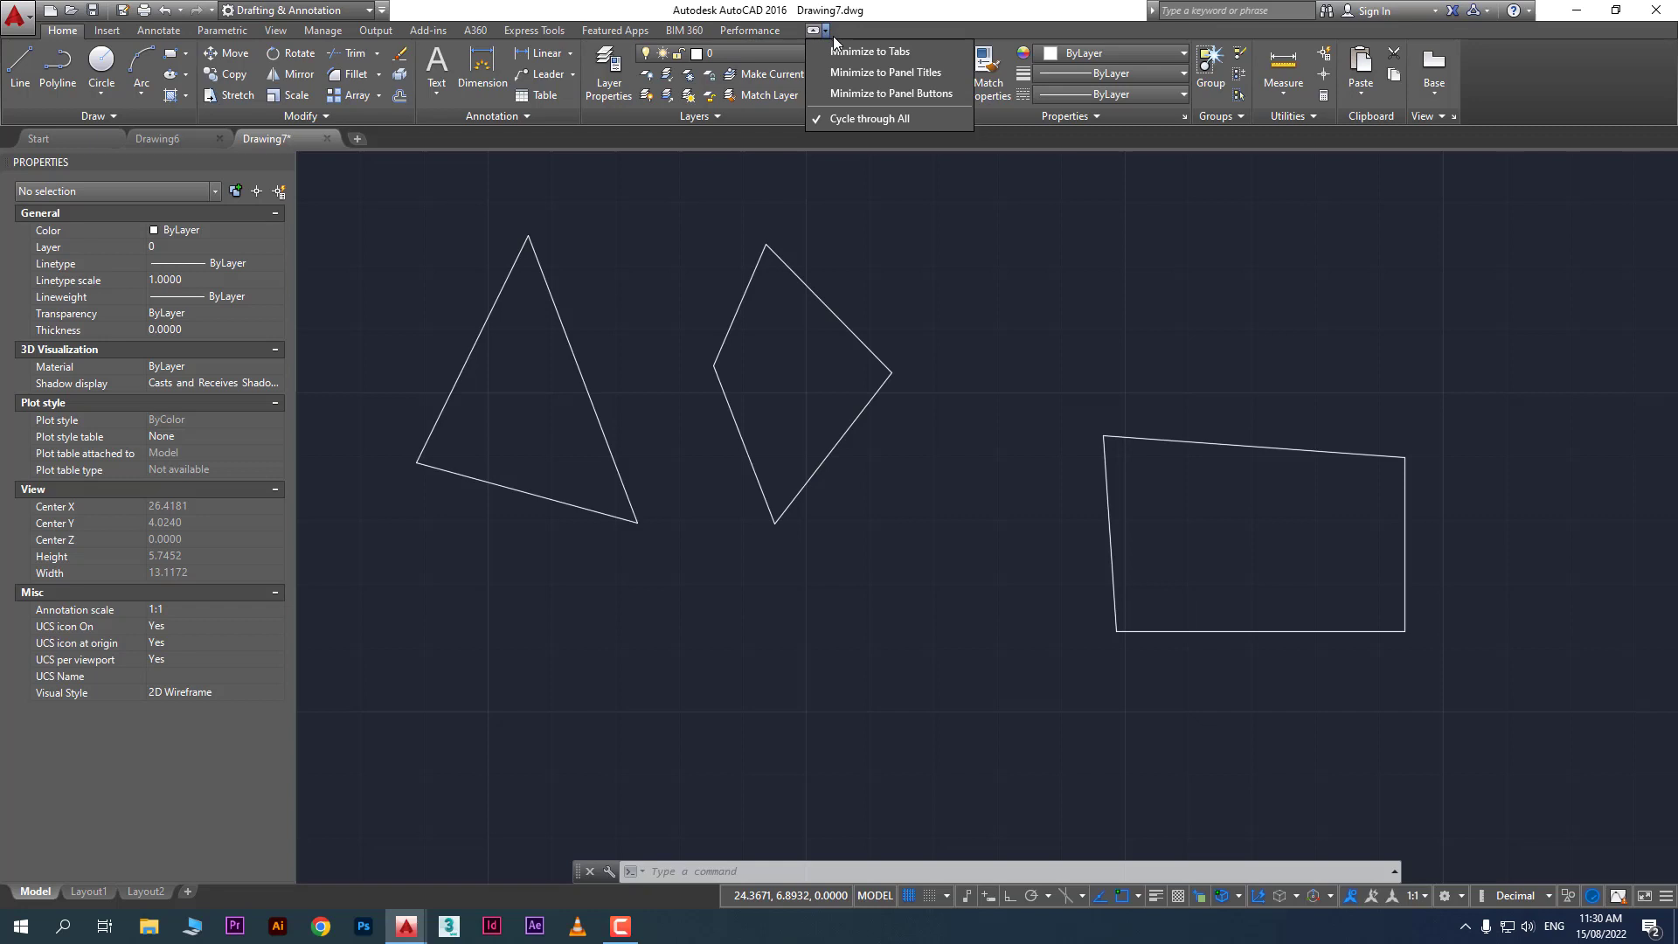
click(909, 53)
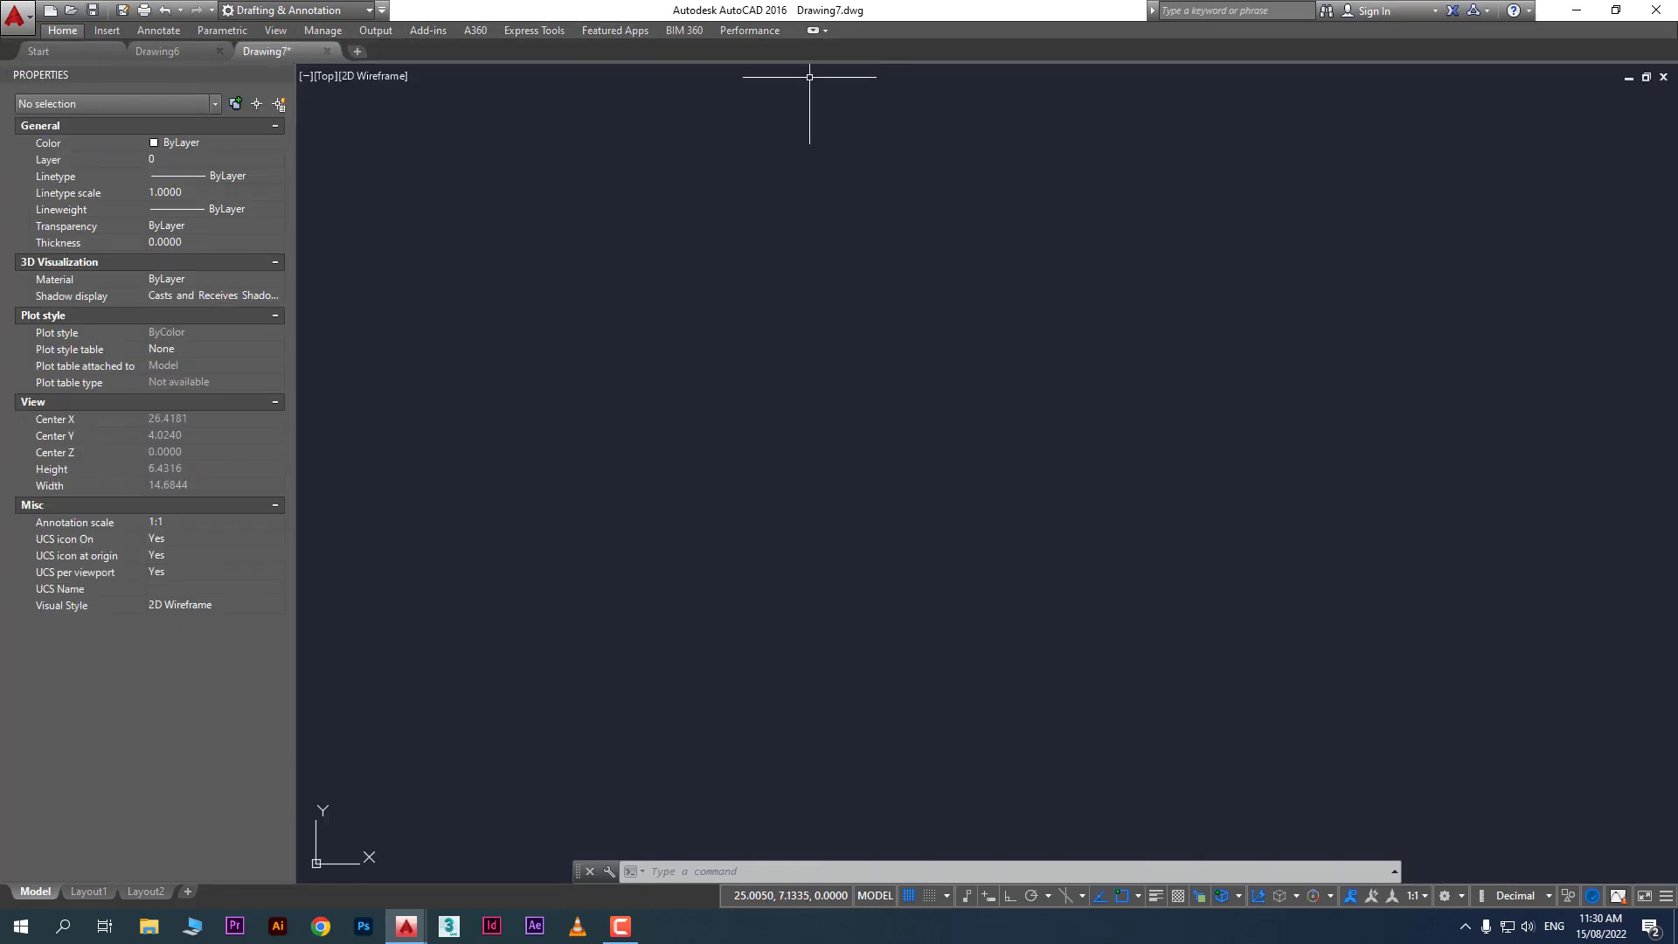
click(826, 35)
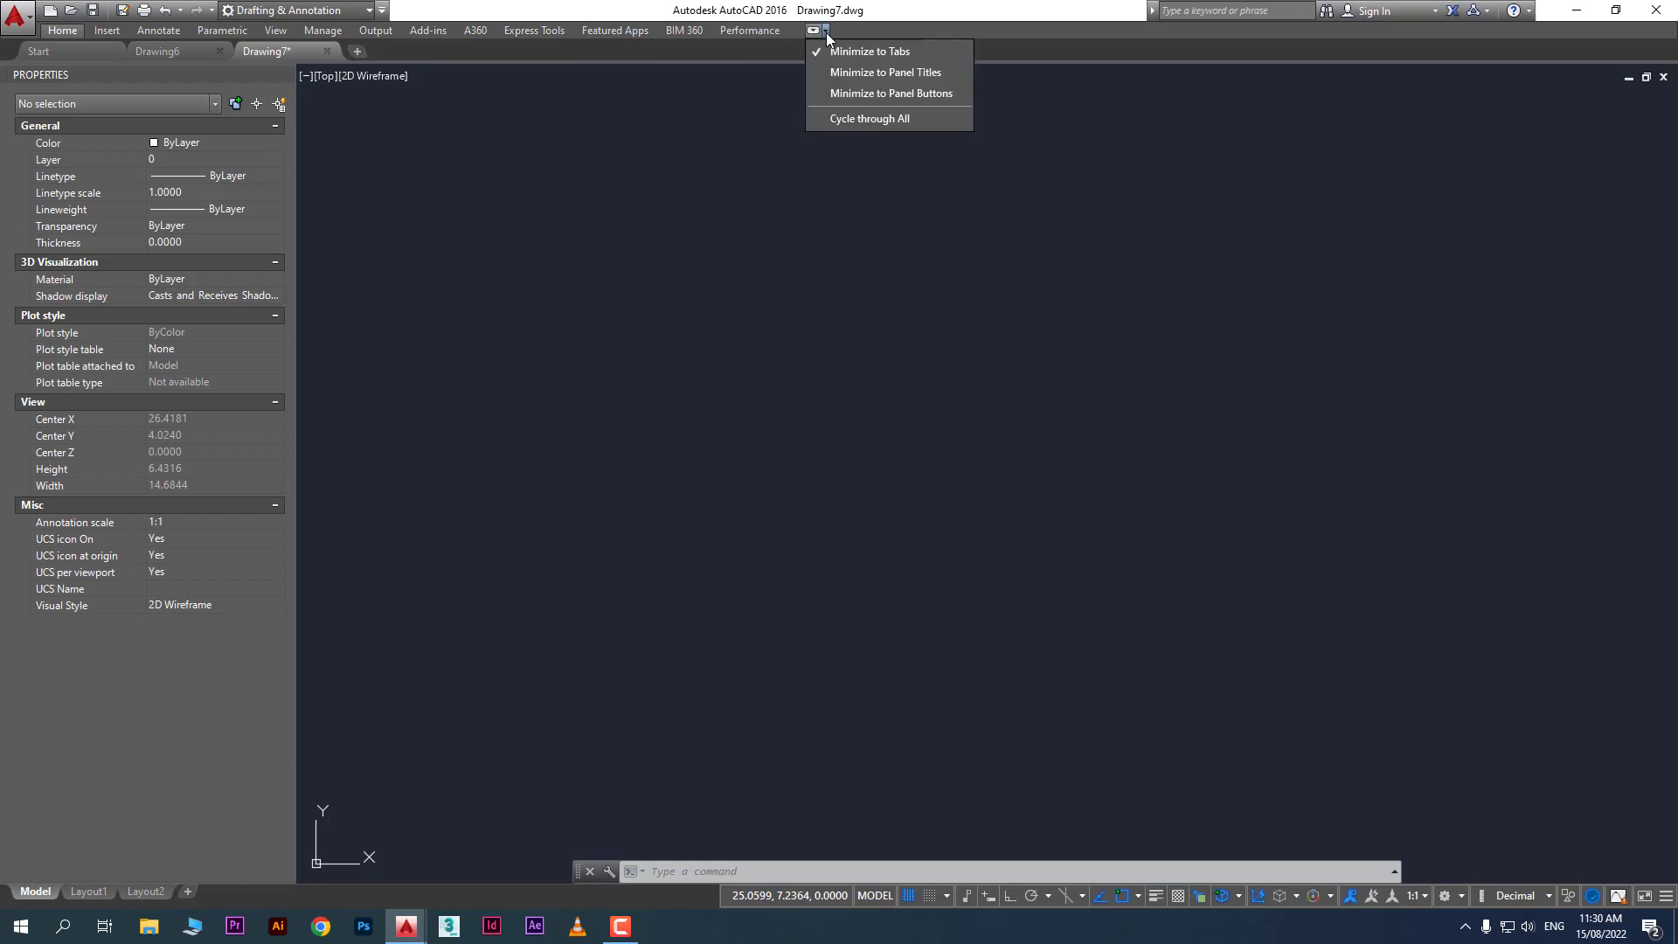
click(872, 75)
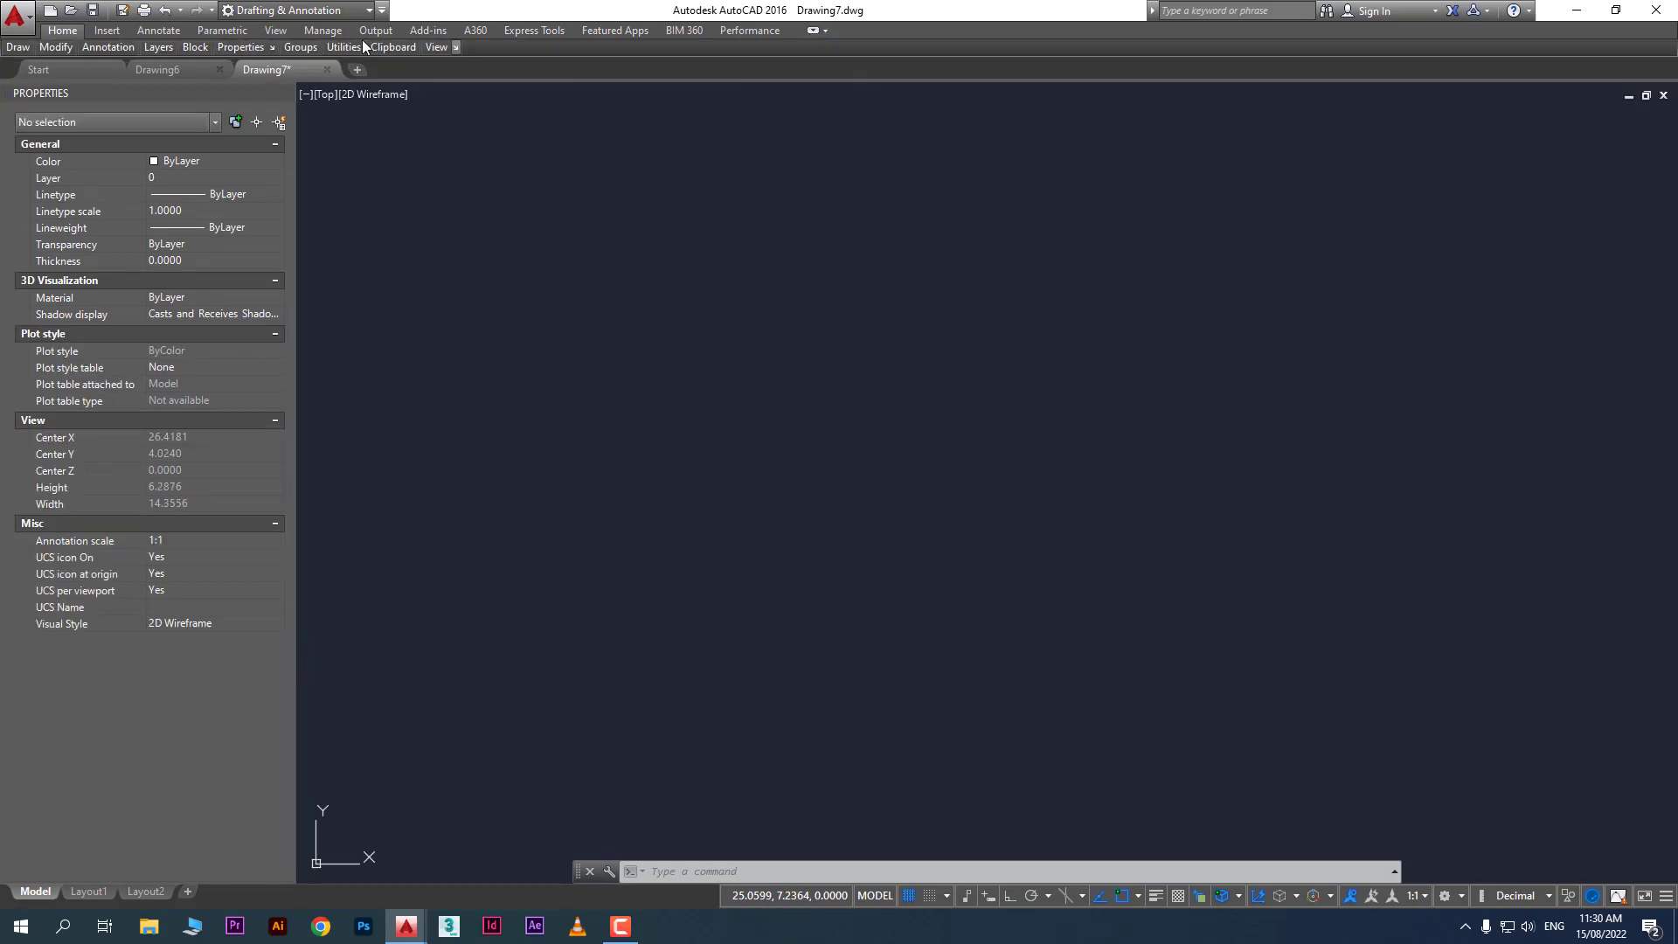
click(813, 32)
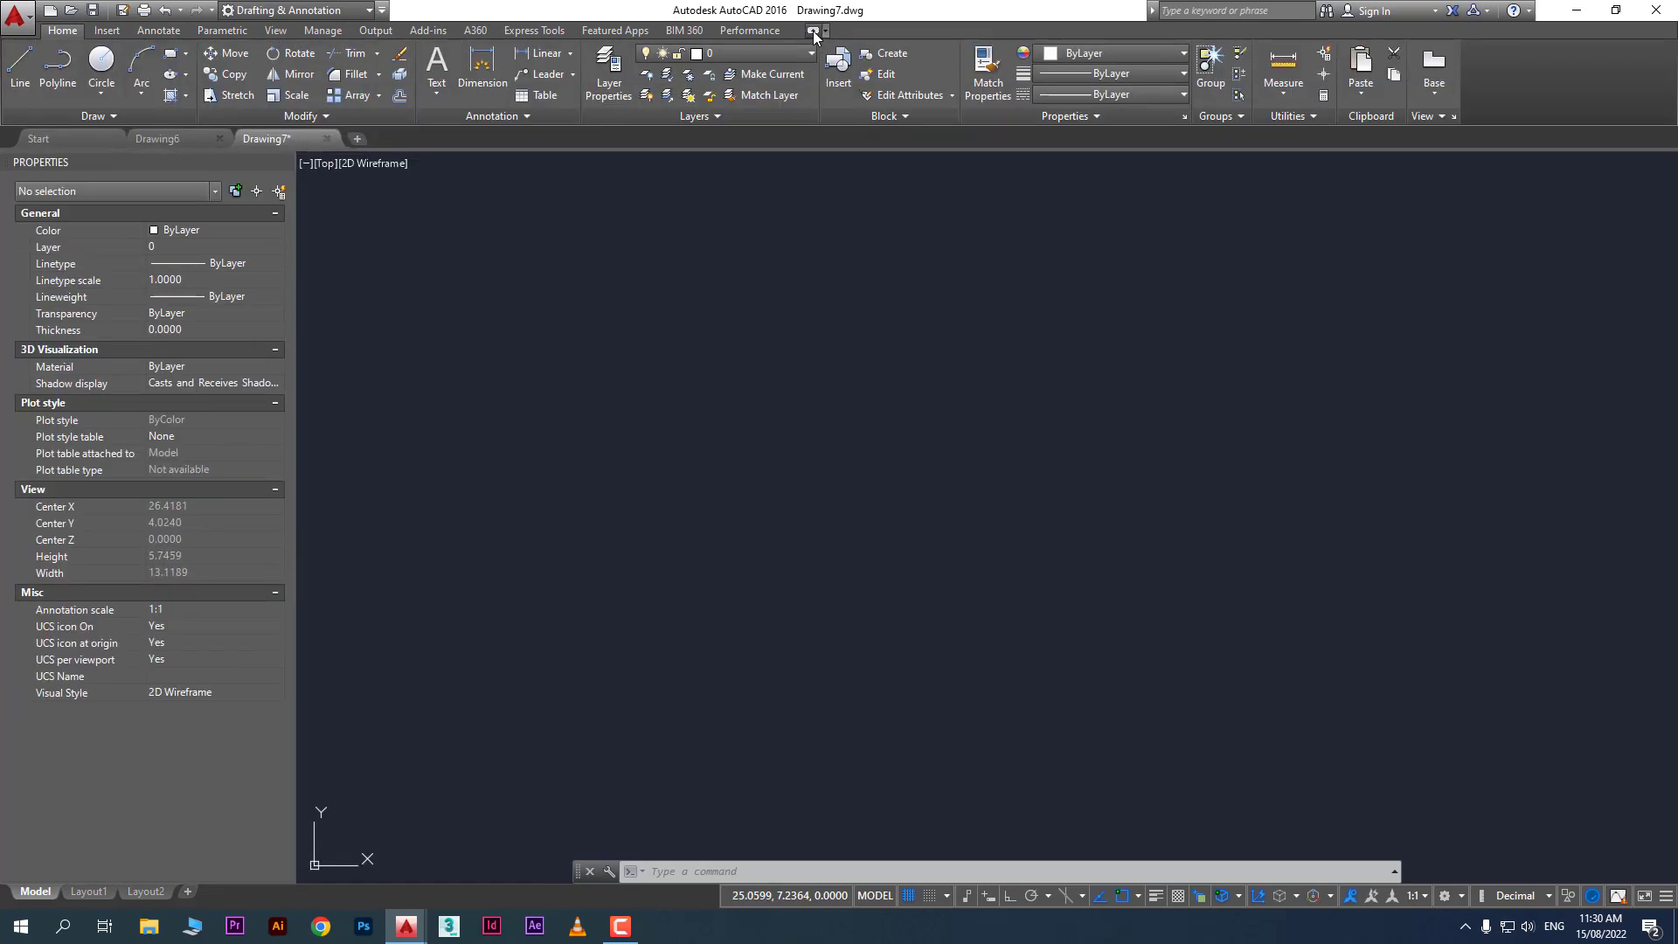
click(813, 34)
click(813, 32)
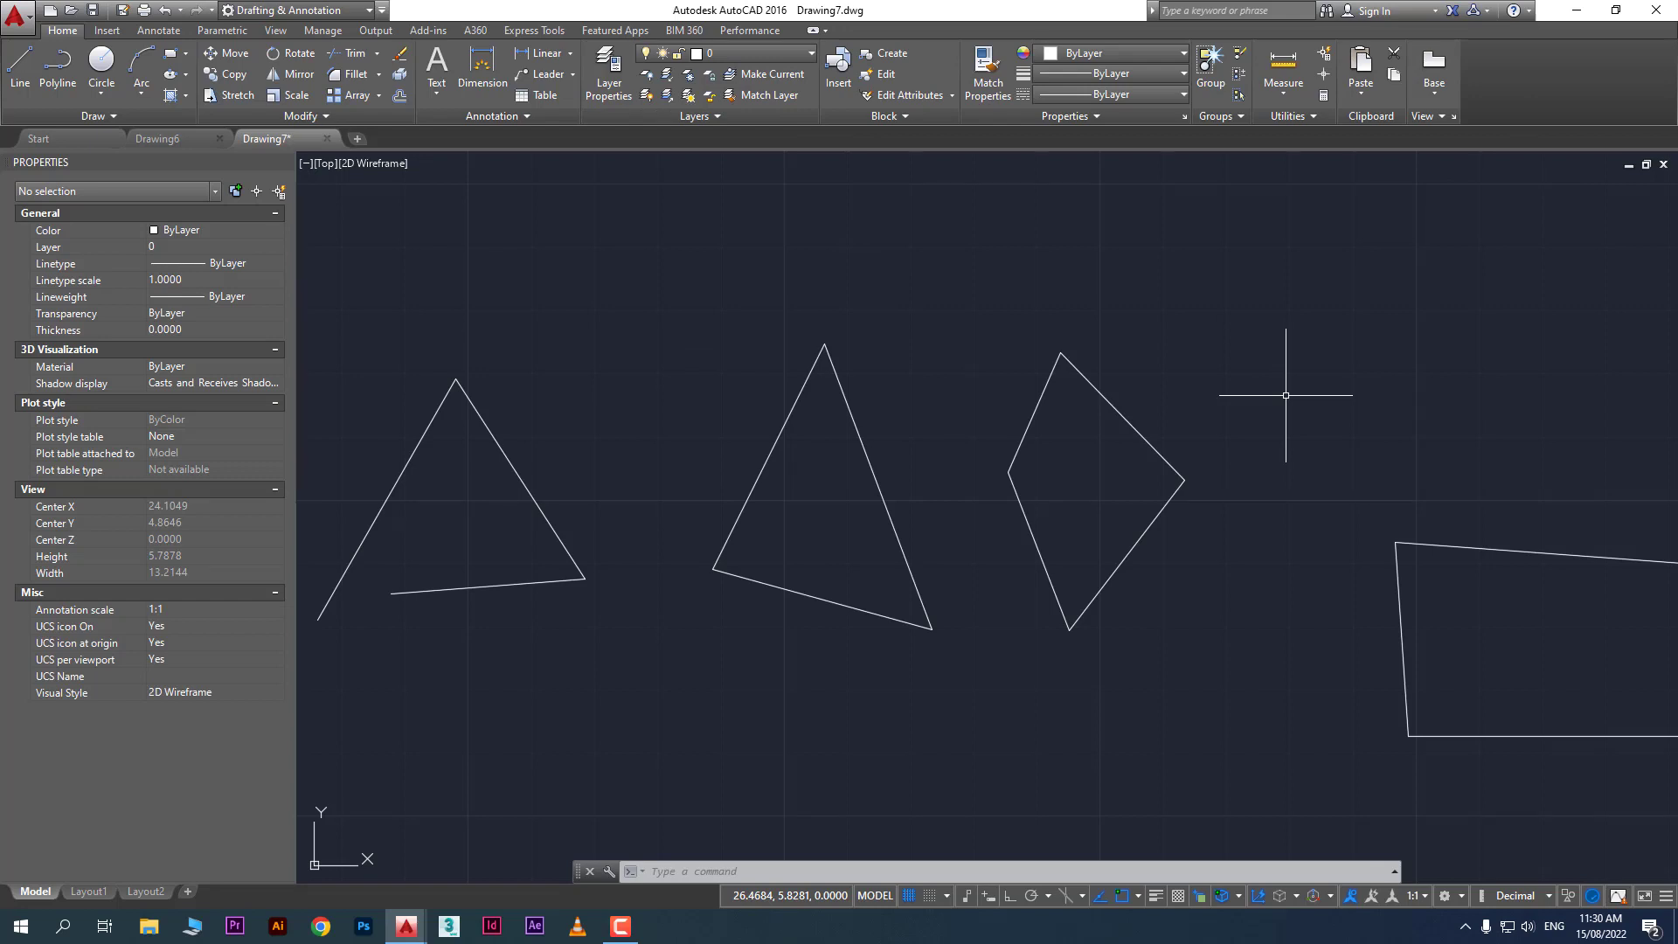
With Ortho mode turned on, draw a horizontal line about 1.84 units long in the empty area below the triangles
mouse_move(1075, 675)
middle_down()
mouse_move(1092, 612)
mouse_move(1184, 503)
middle_up()
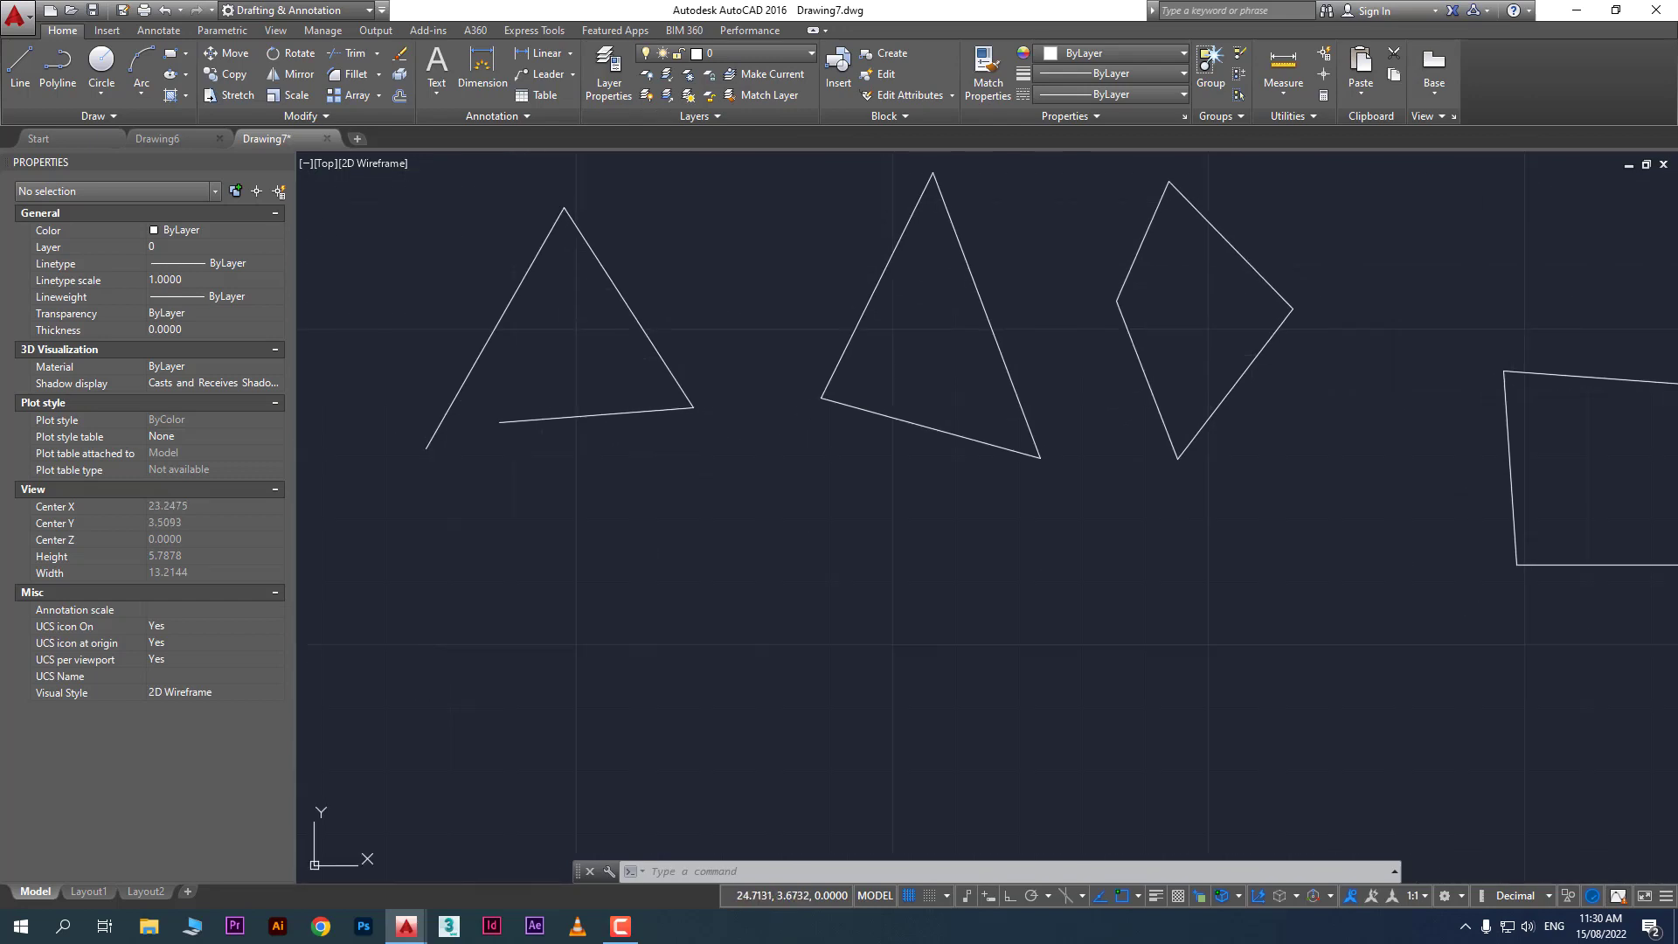
middle_drag(1124, 577, 1126, 519)
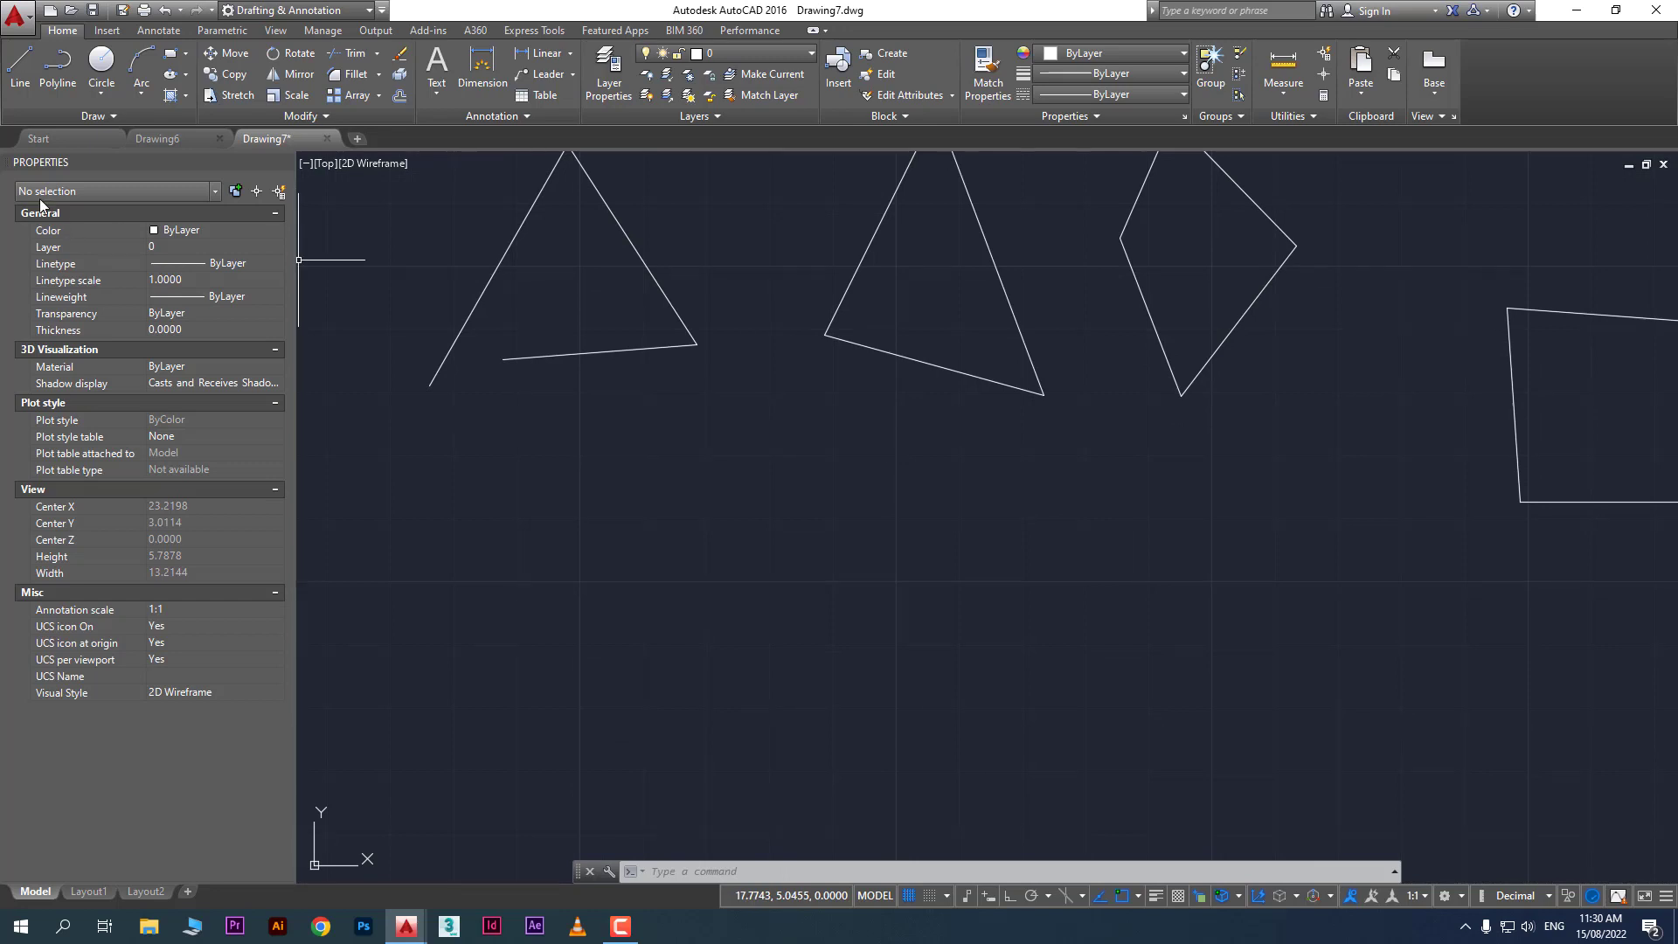
click(20, 65)
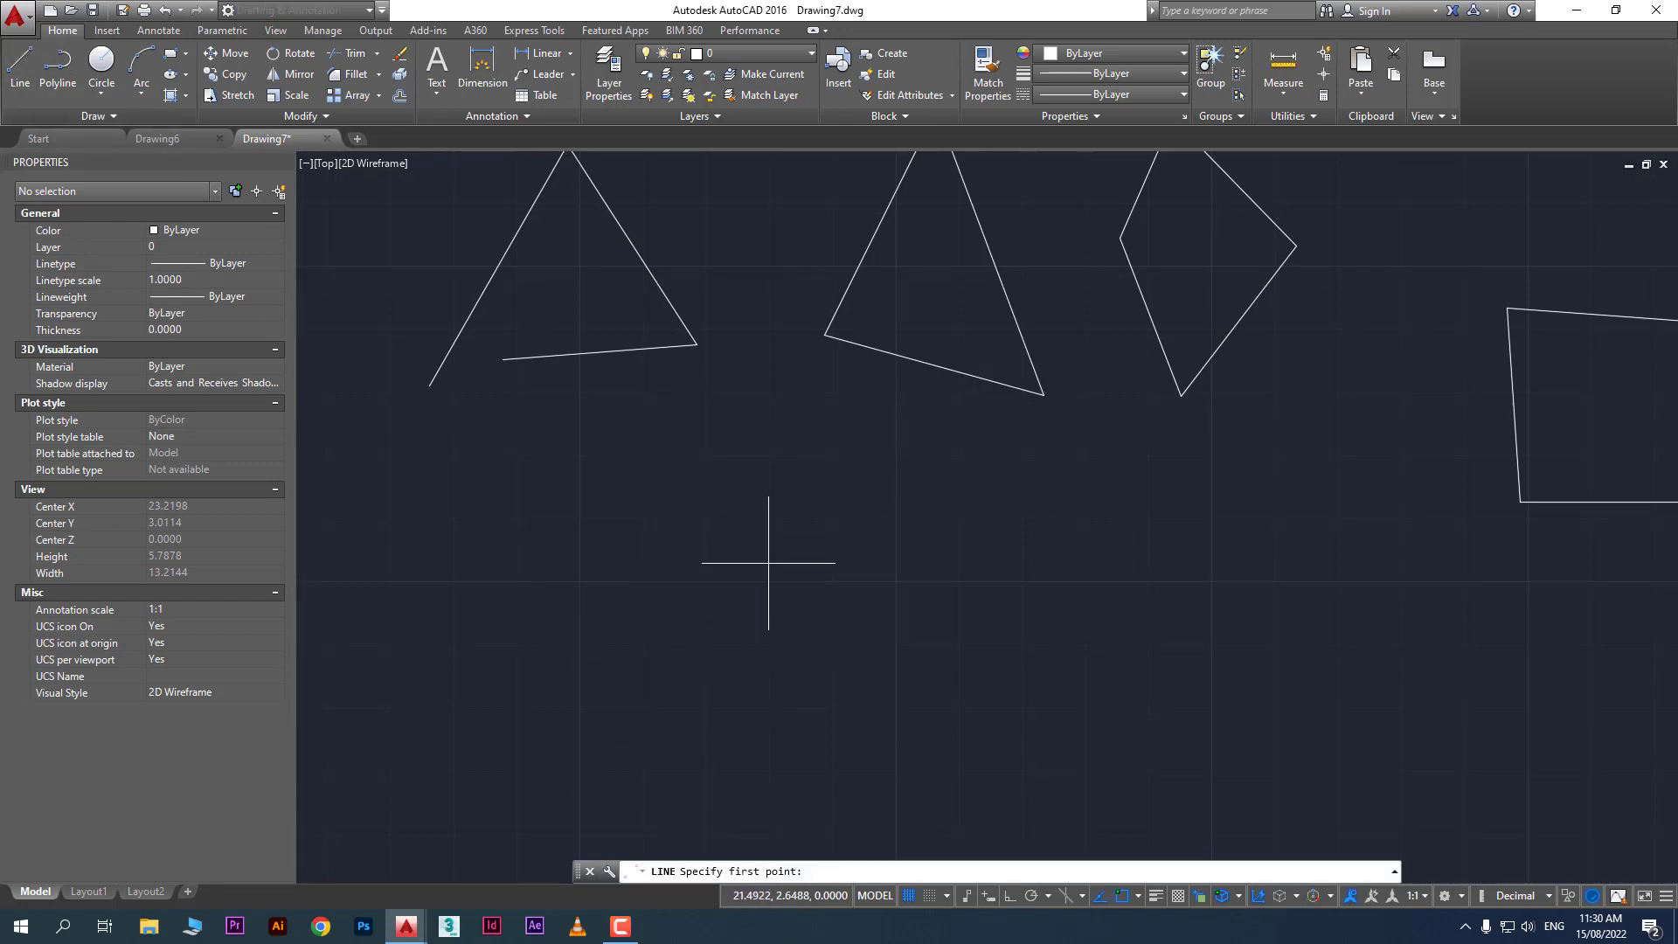
click(693, 547)
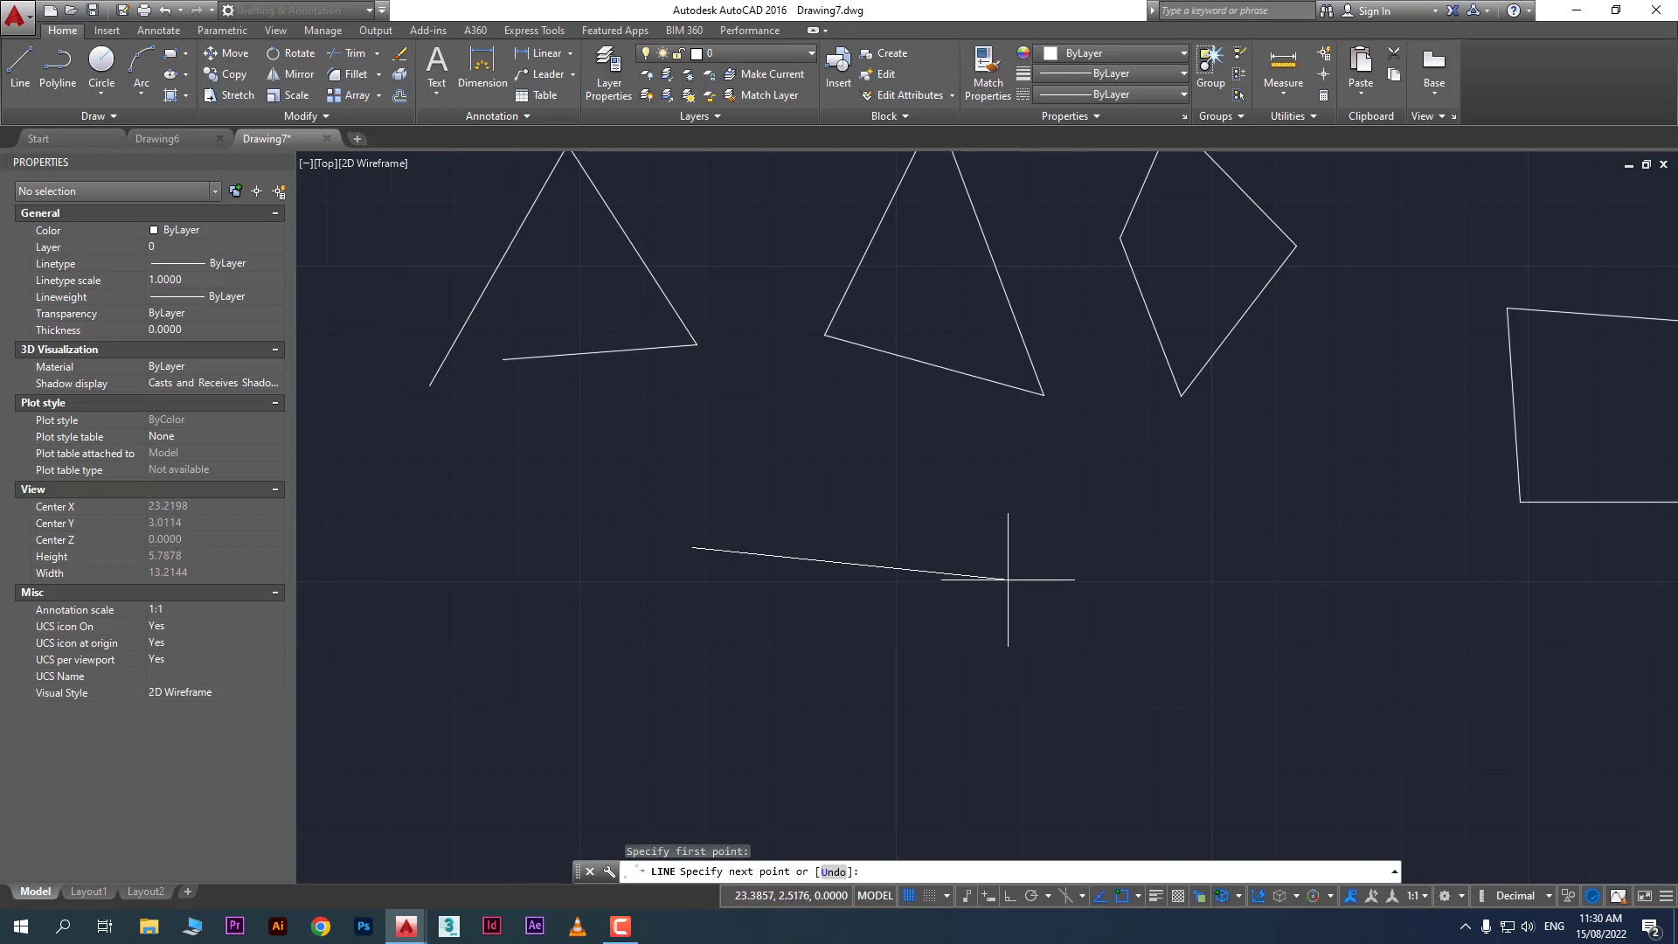
click(1008, 897)
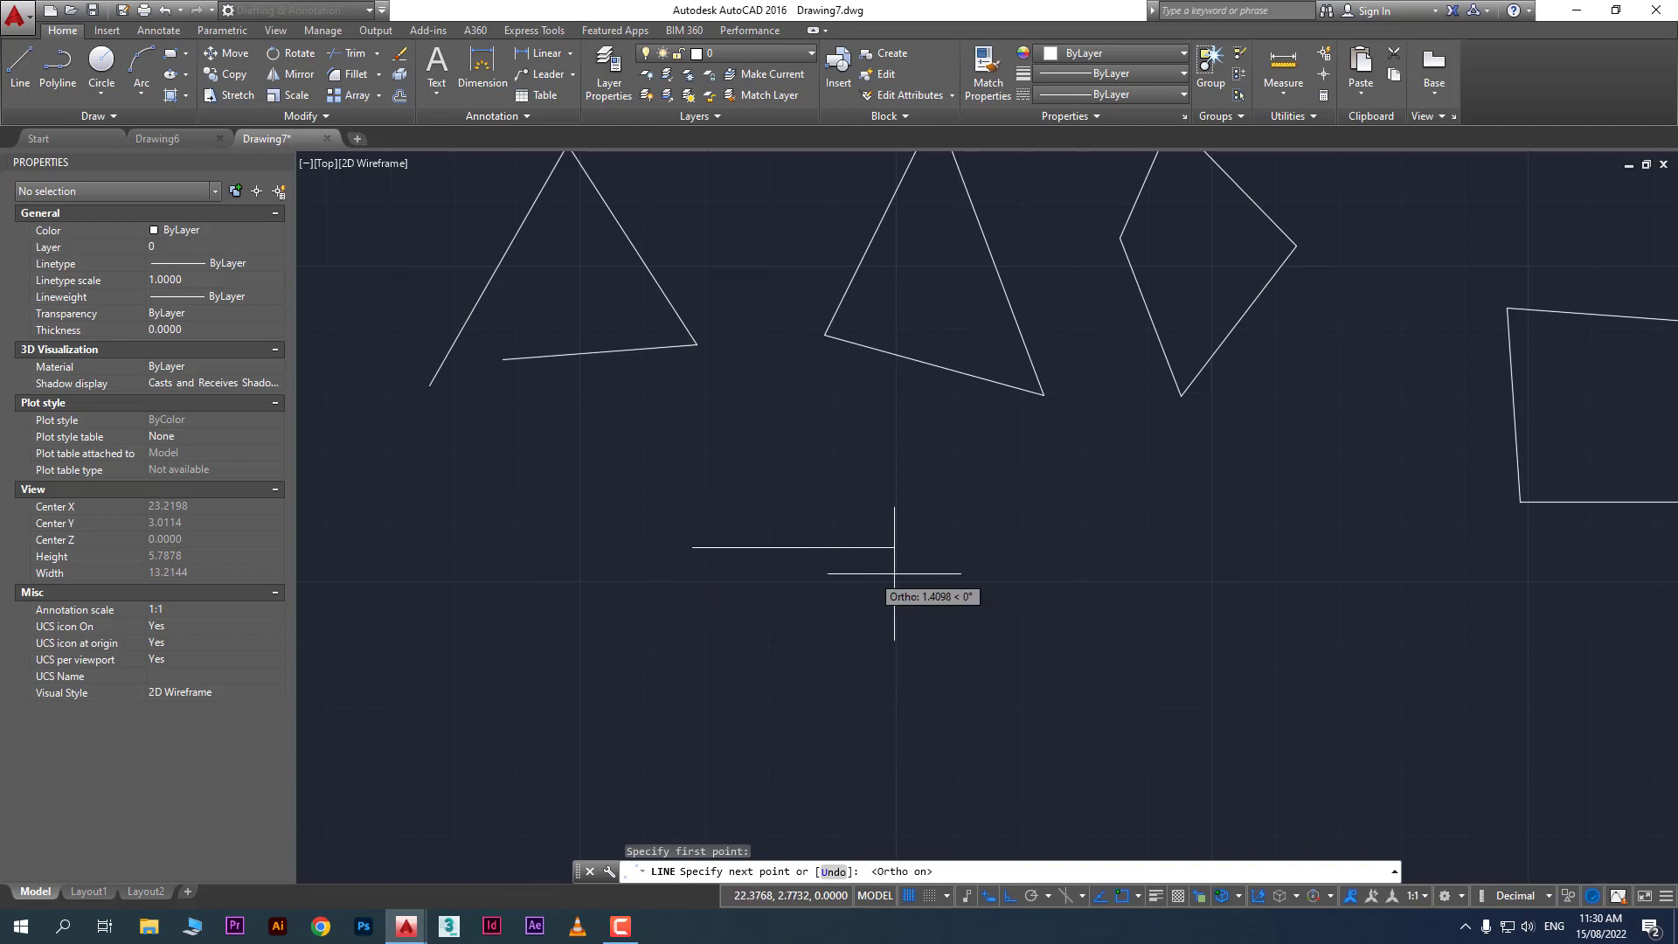
click(926, 559)
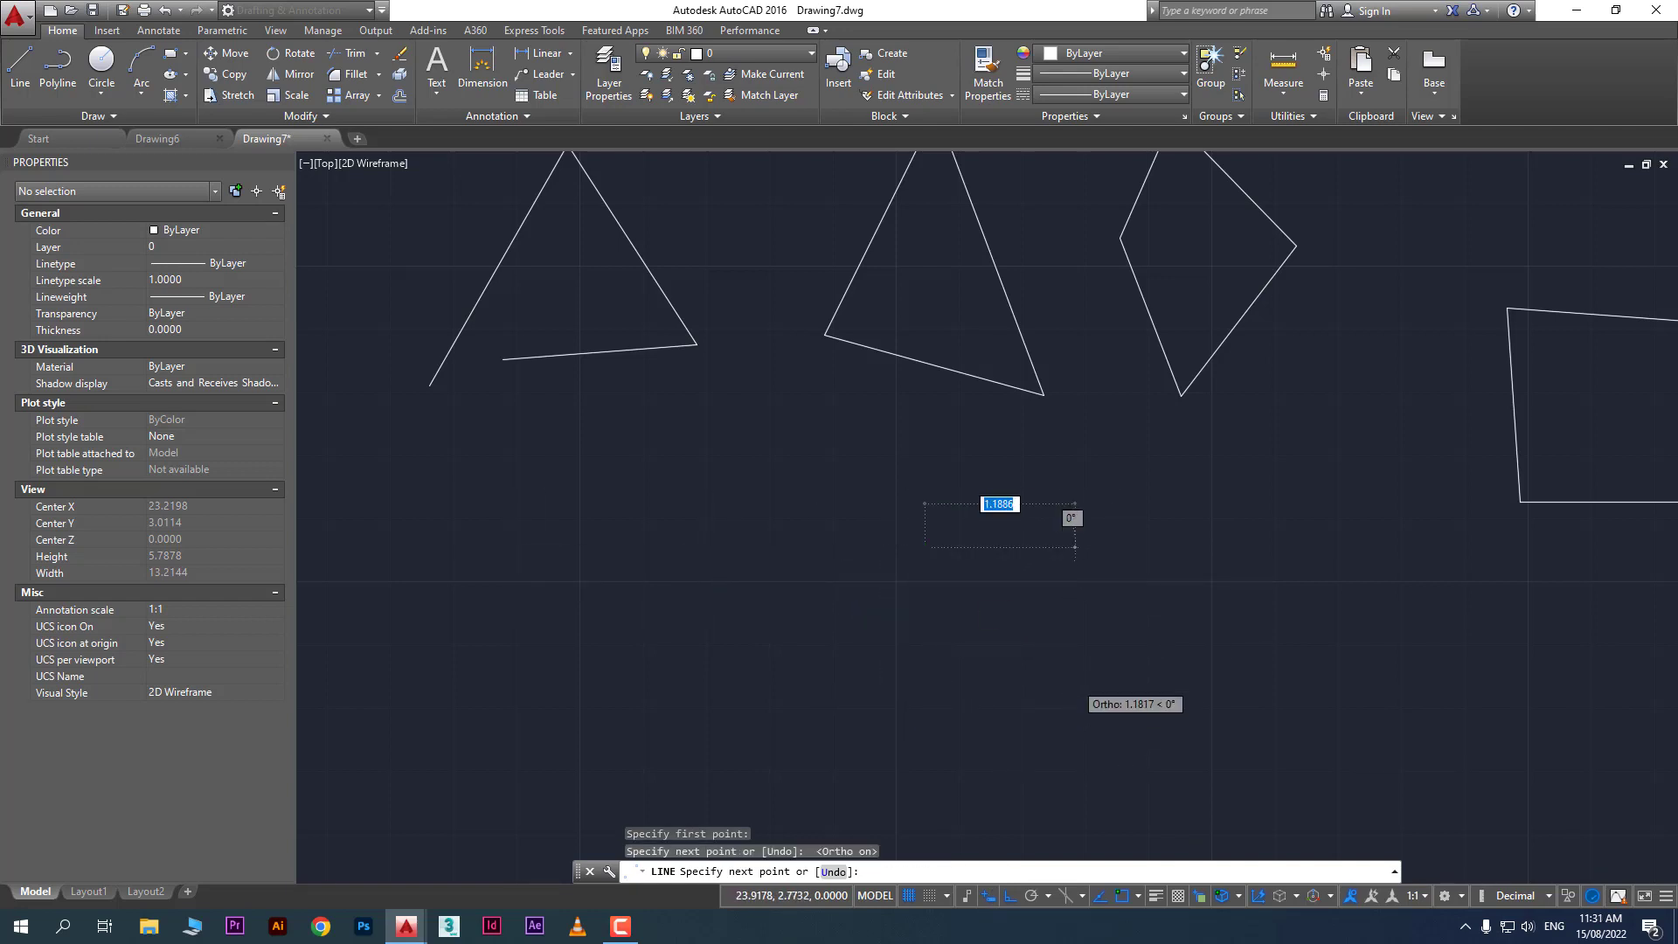
scroll(1080, 682, up, 2)
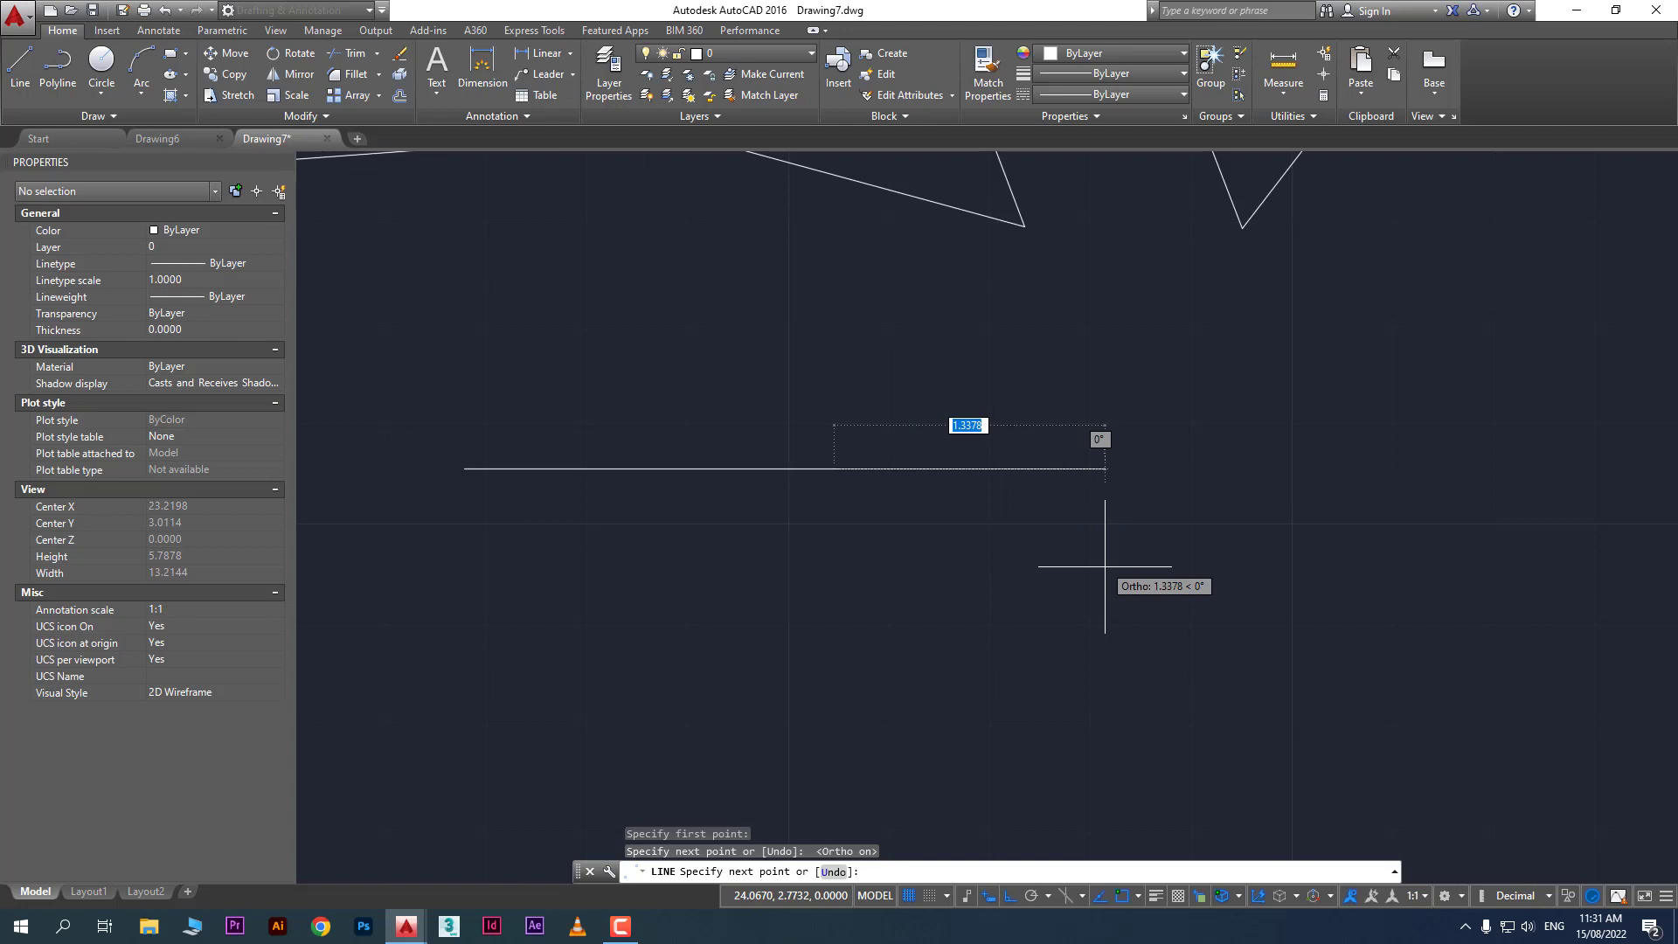
key(Escape)
Delete the horizontal line just drawn below the triangles
click(929, 572)
click(708, 403)
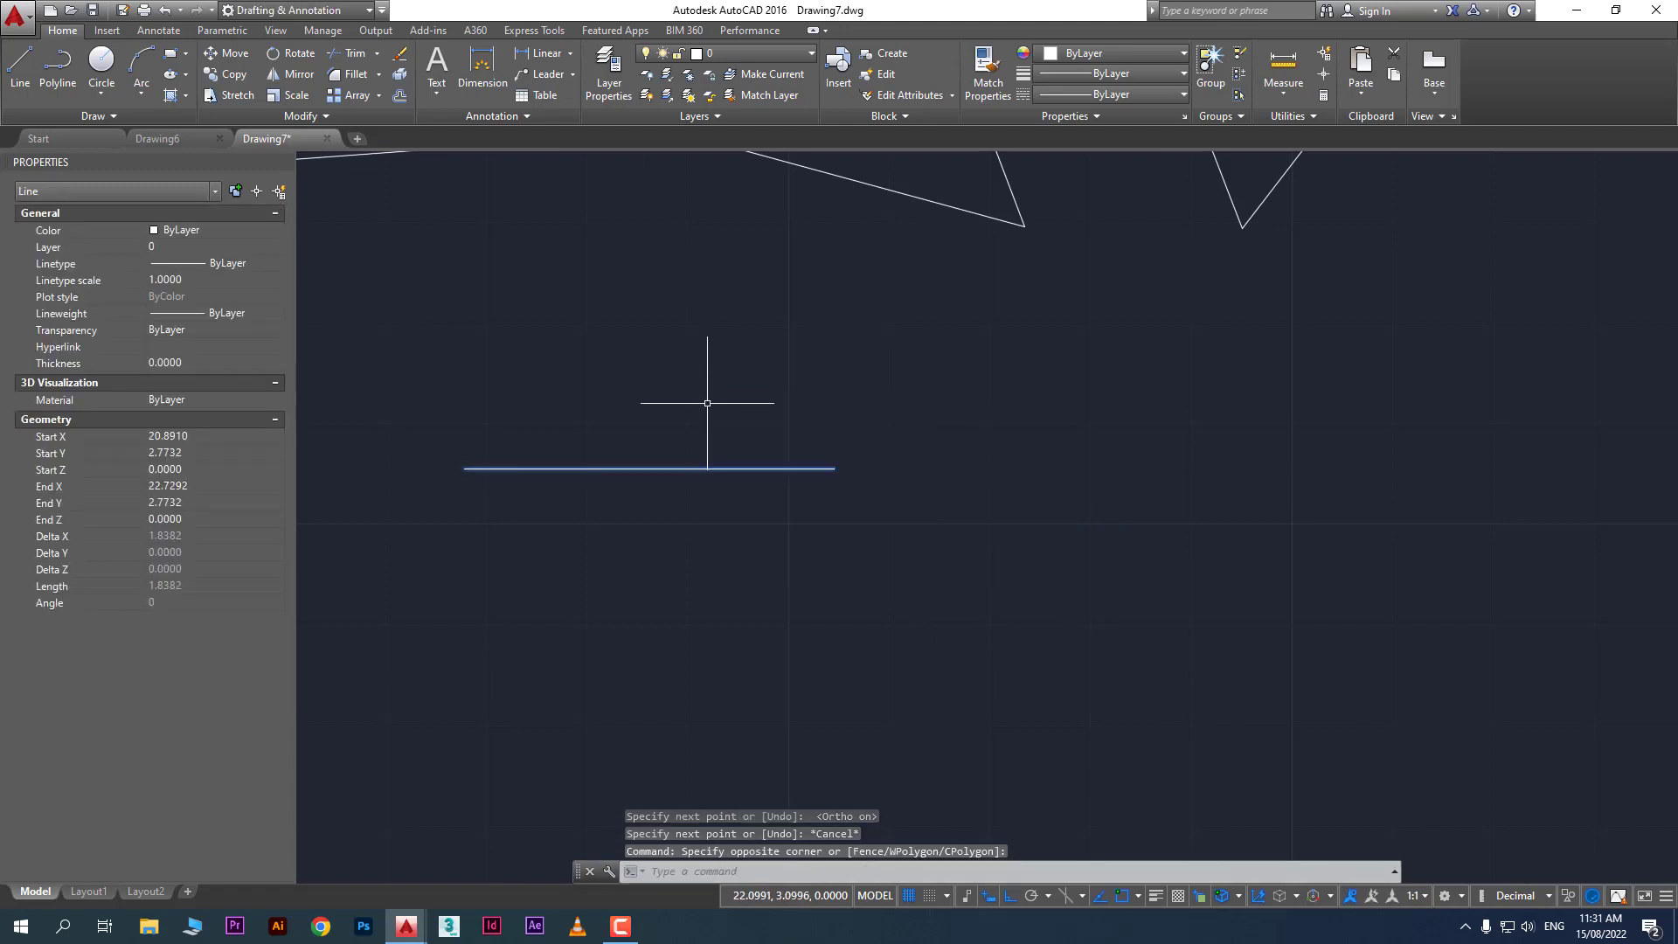
key(Delete)
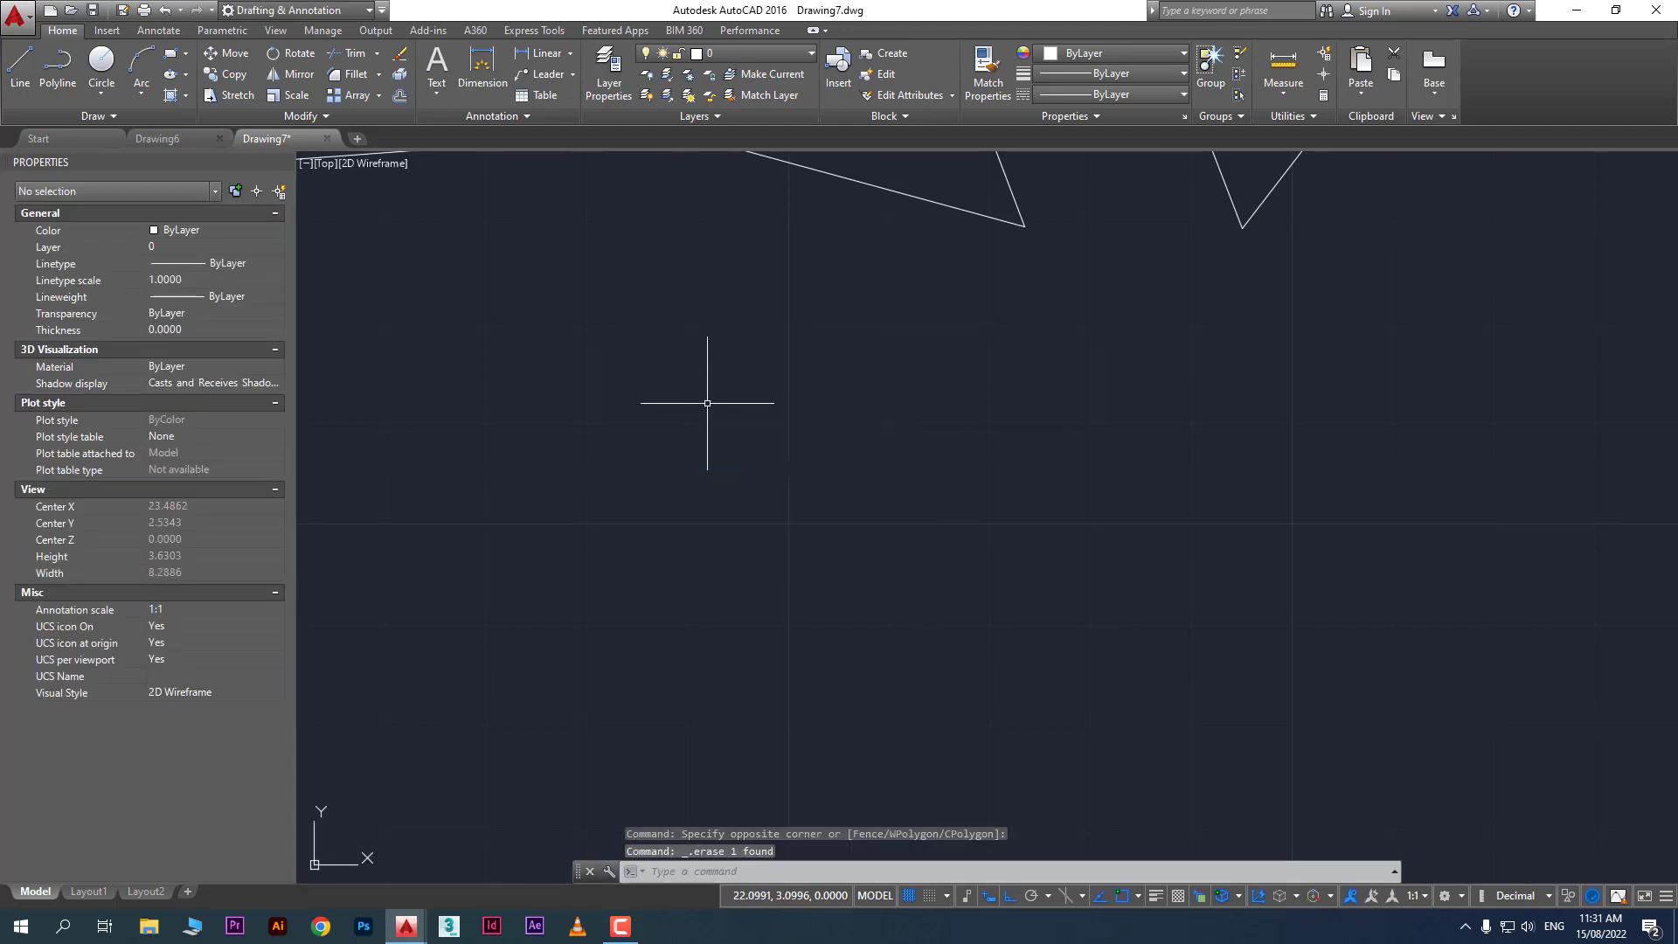
With the Line command and Ortho on, draw a 3-unit horizontal top edge and a 2-unit edge straight down below the triangles
text(l)
key(Return)
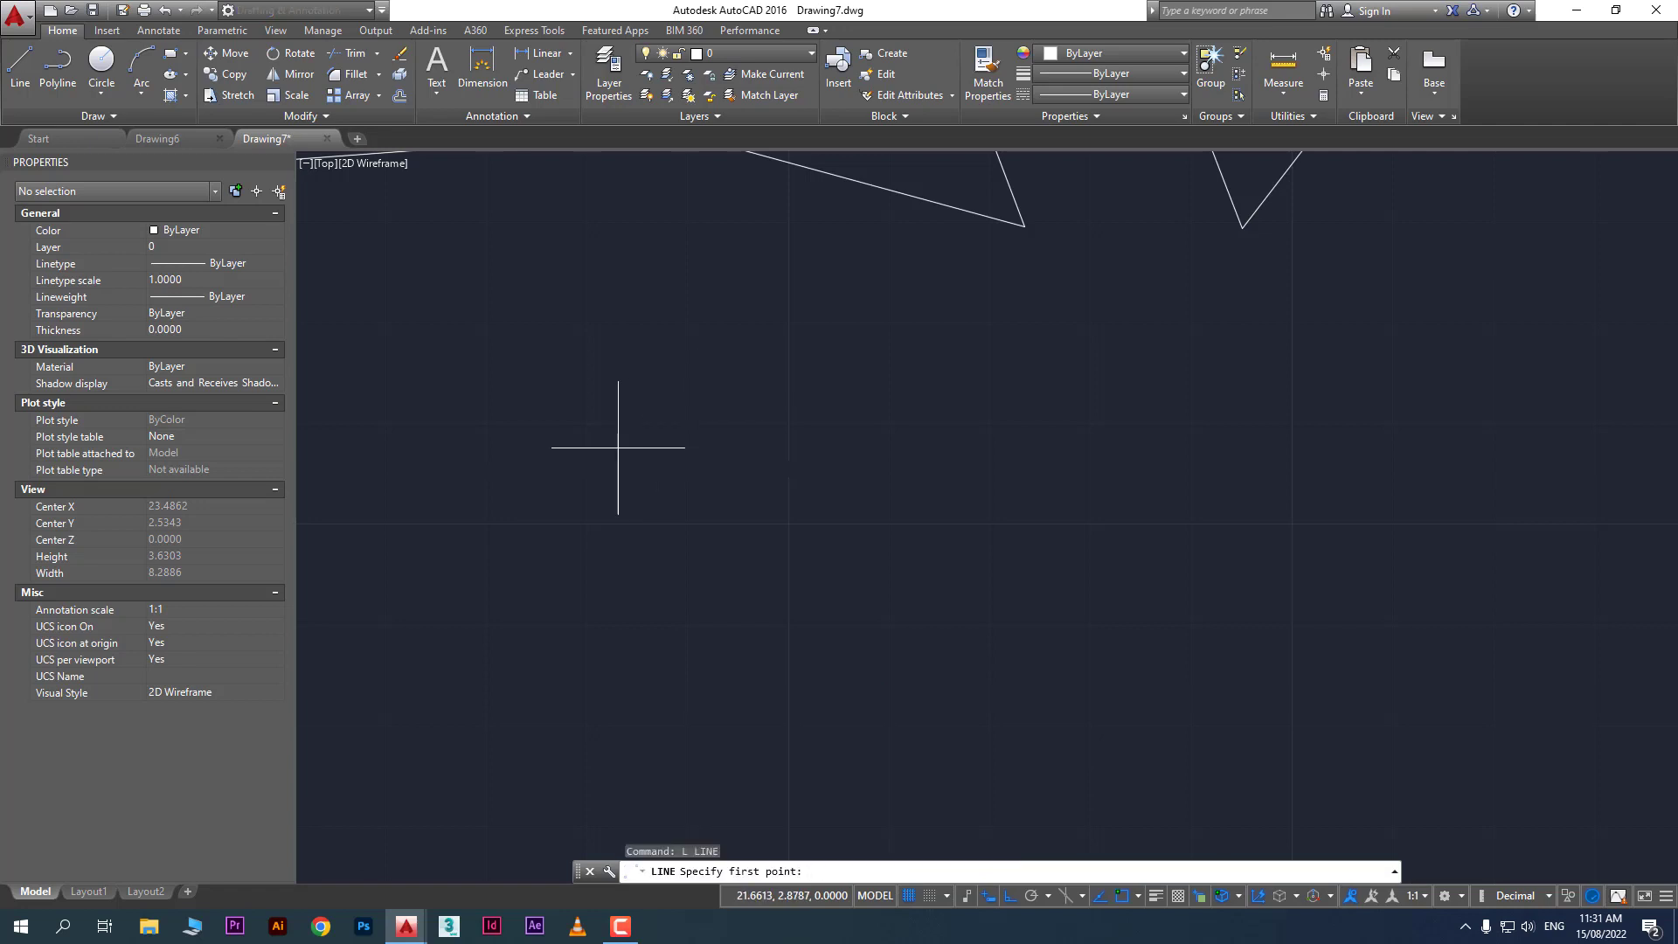
click(572, 461)
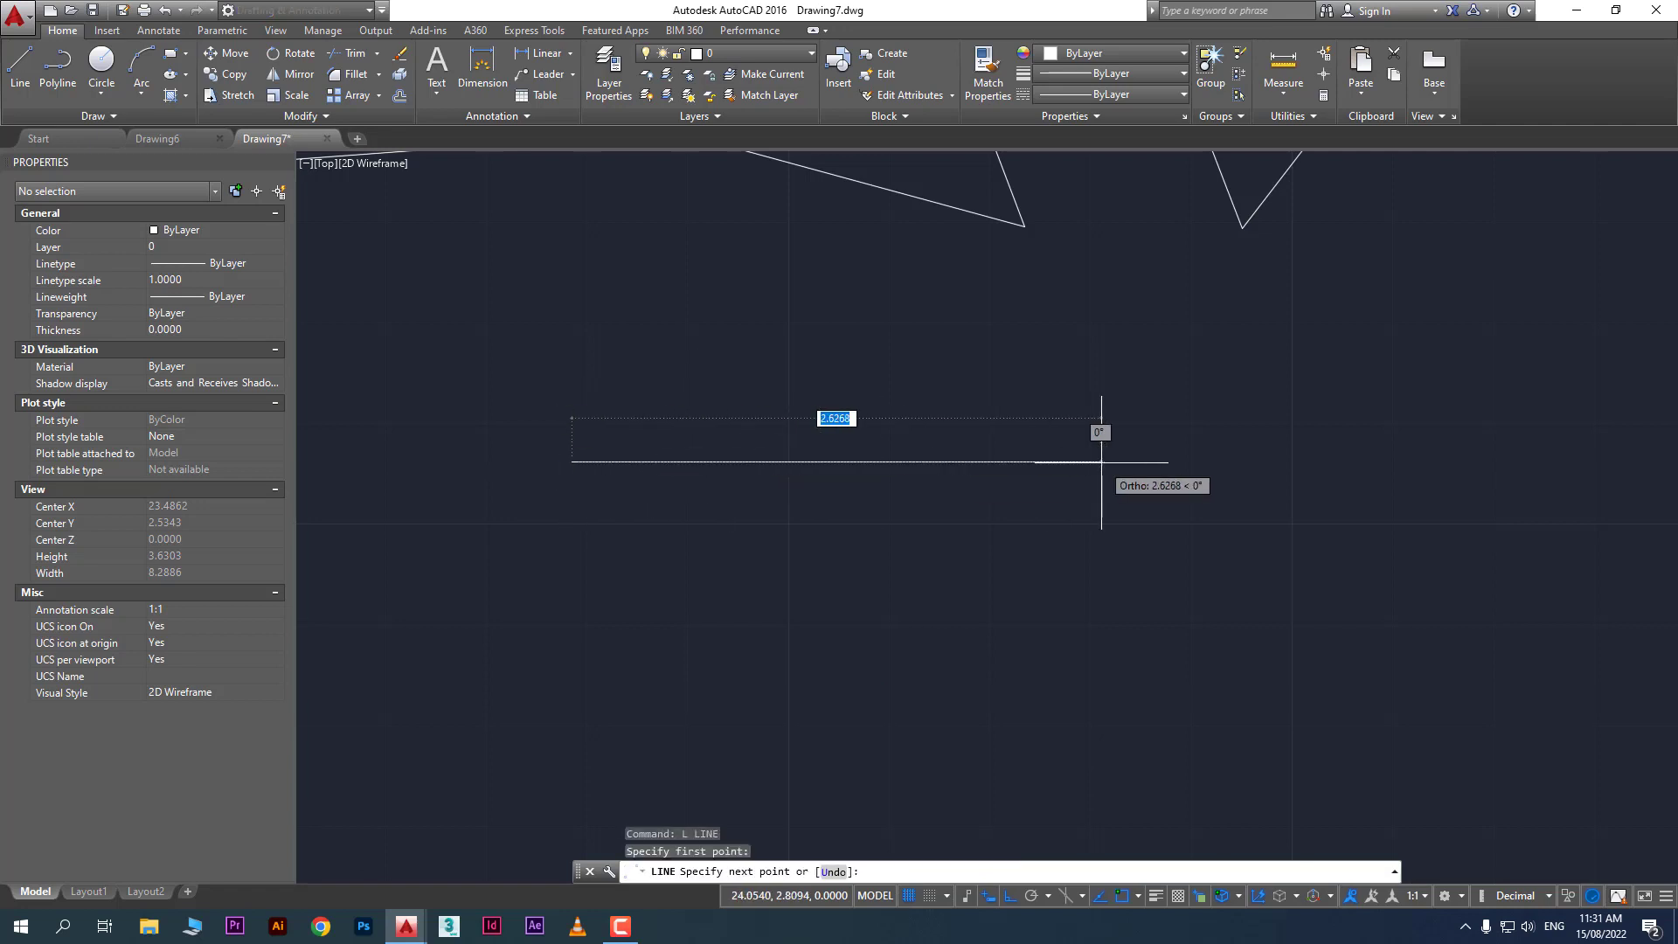
text(3)
key(Return)
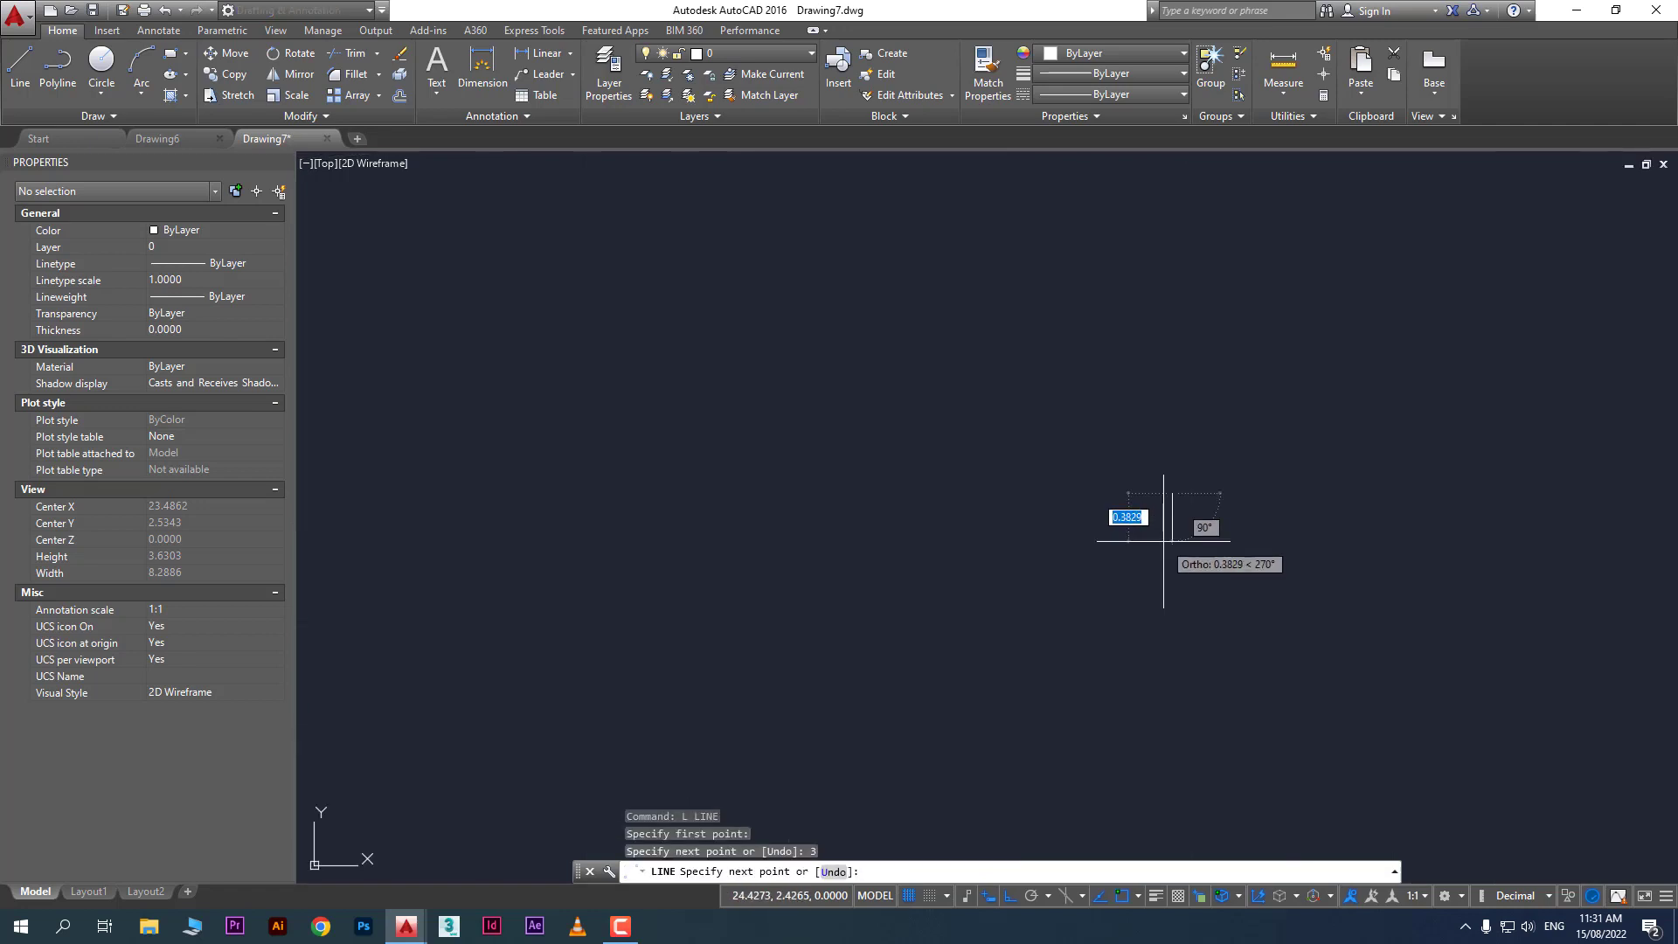
scroll(1158, 507, down, 2)
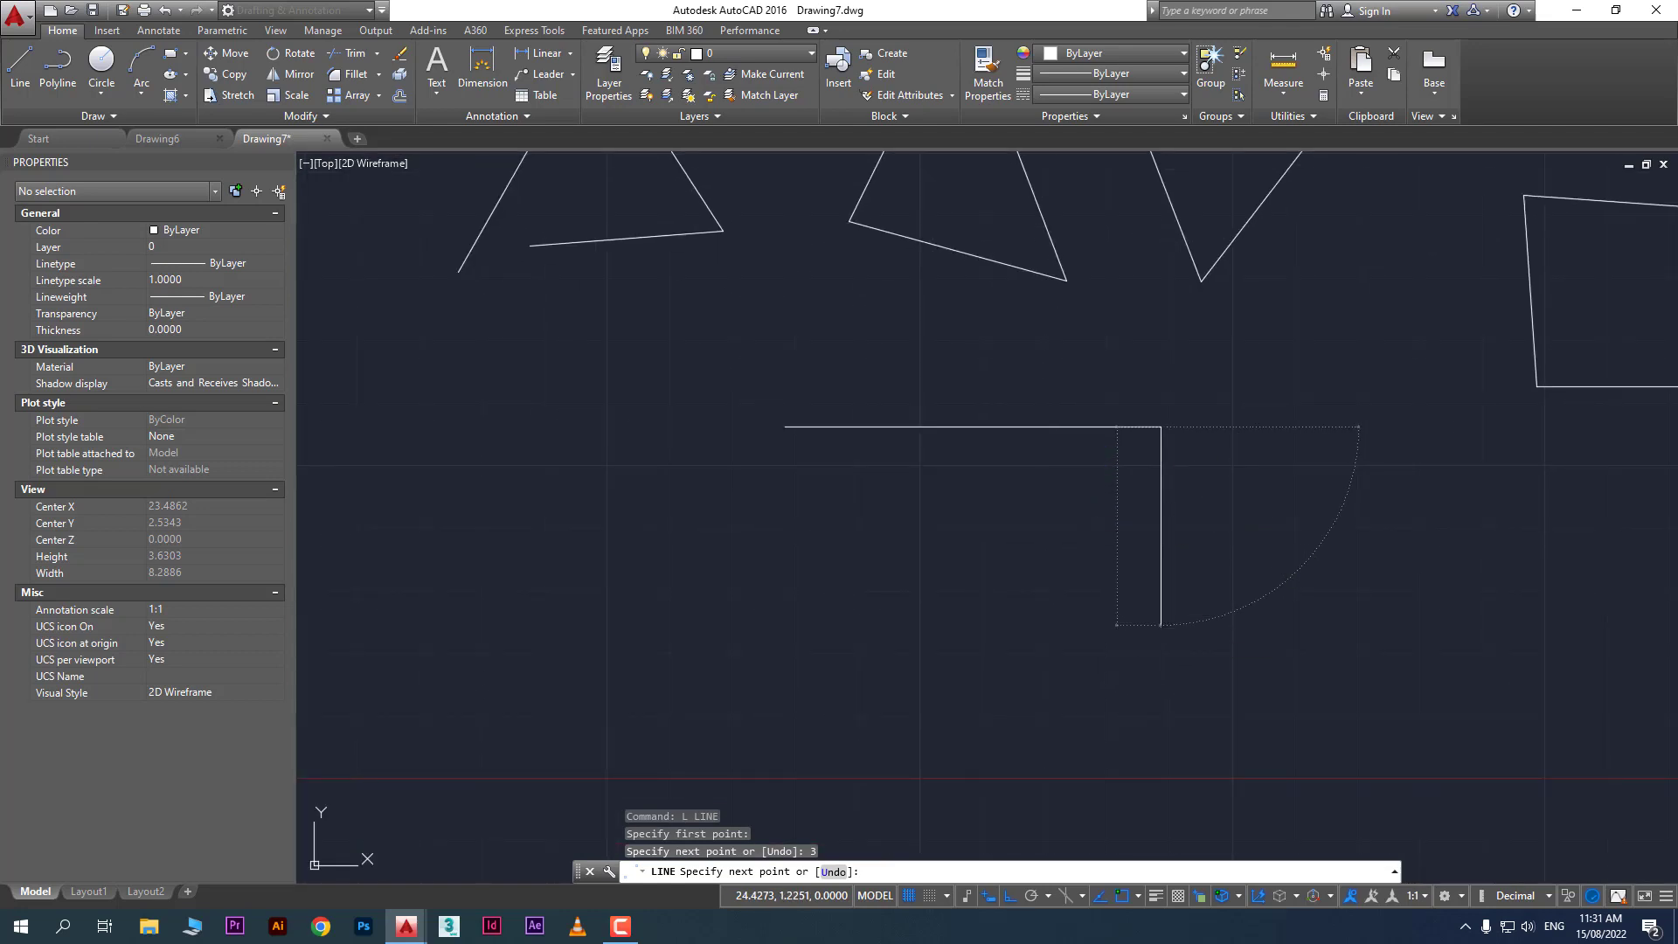
text(2)
key(Return)
Continue with a 3-unit bottom edge running back at 180° and close the outline into a rectangle
scroll(866, 626, up, 2)
scroll(986, 657, down, 4)
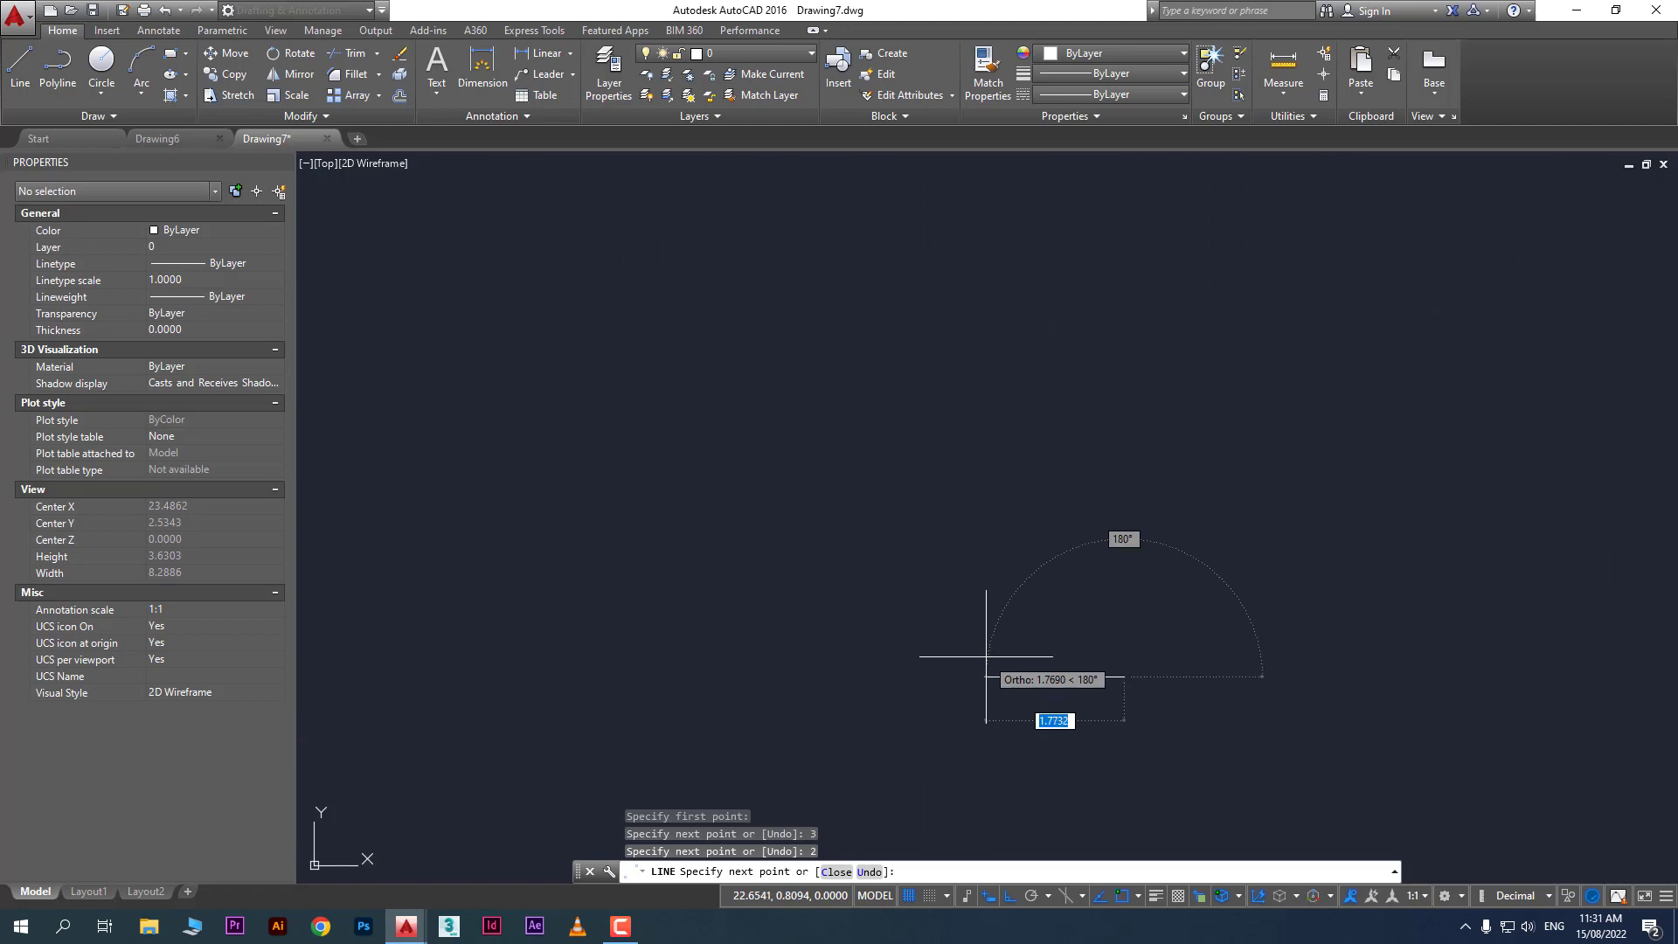
scroll(927, 586, up, 4)
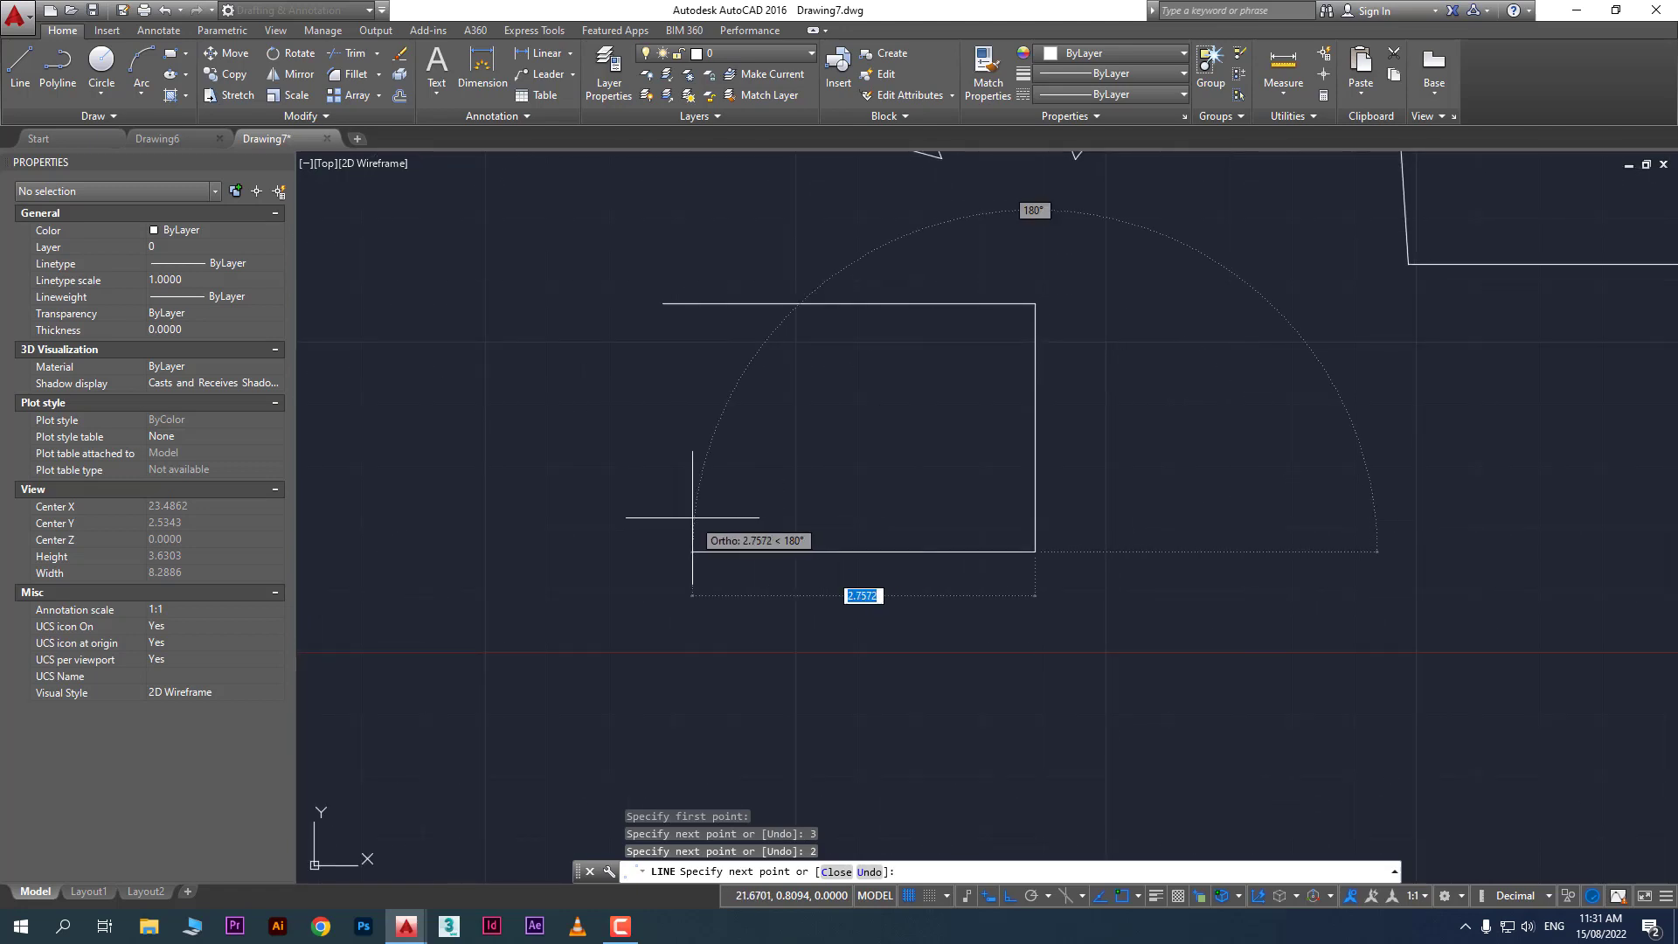
text(3)
key(Return)
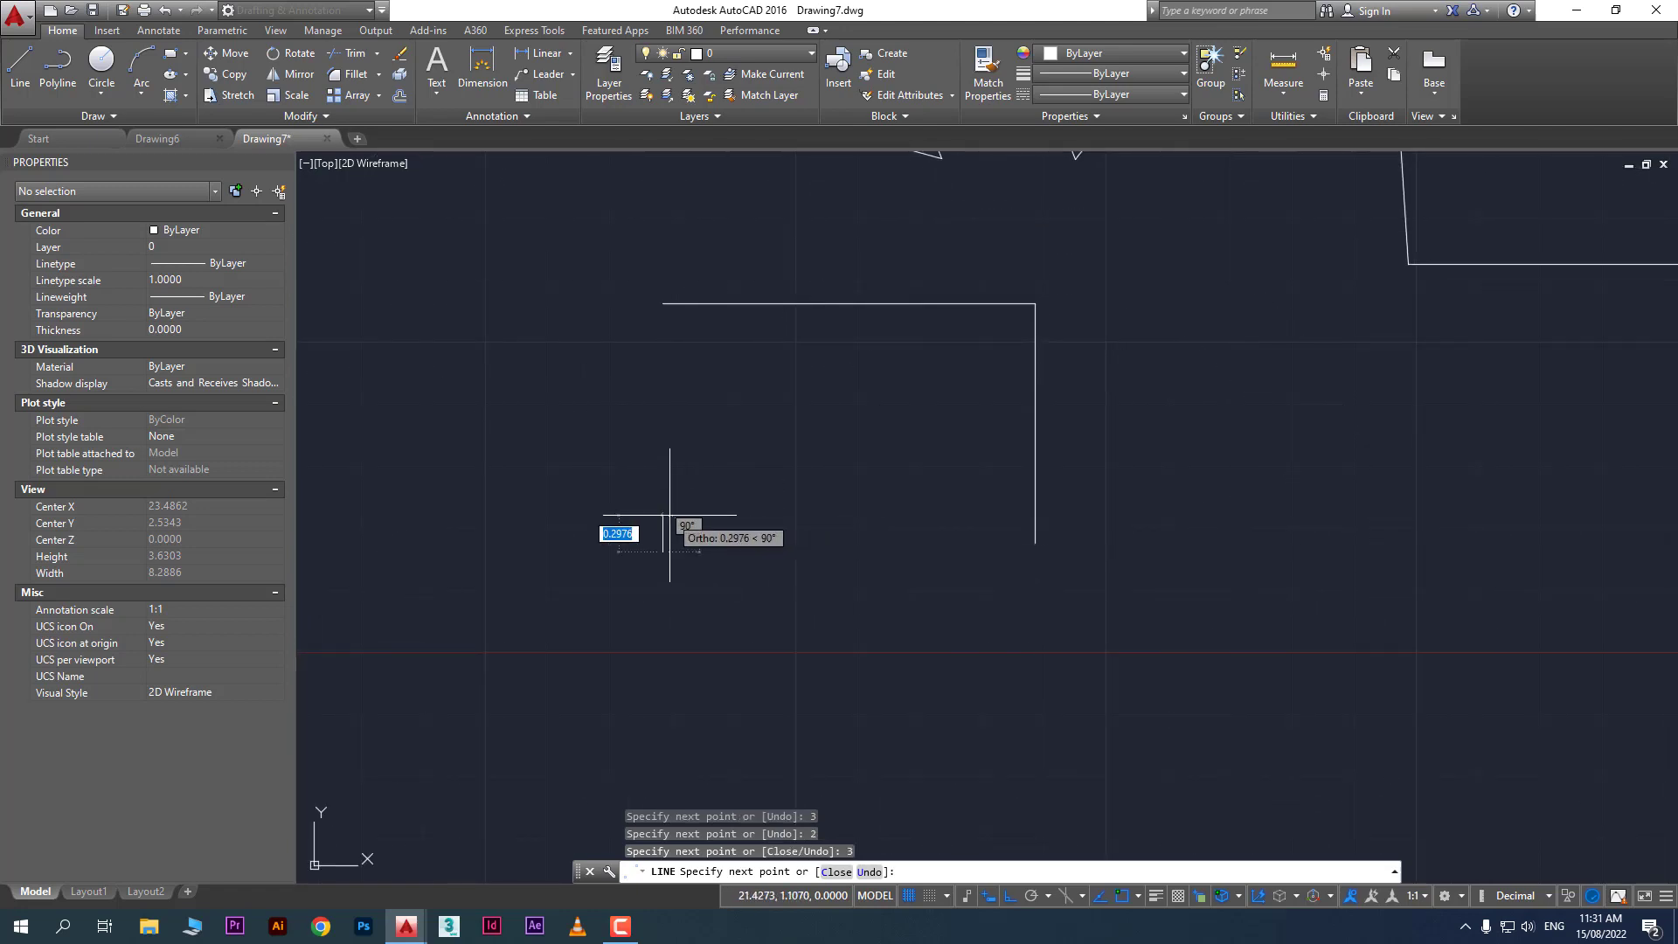
text(c)
key(Return)
scroll(675, 507, down, 4)
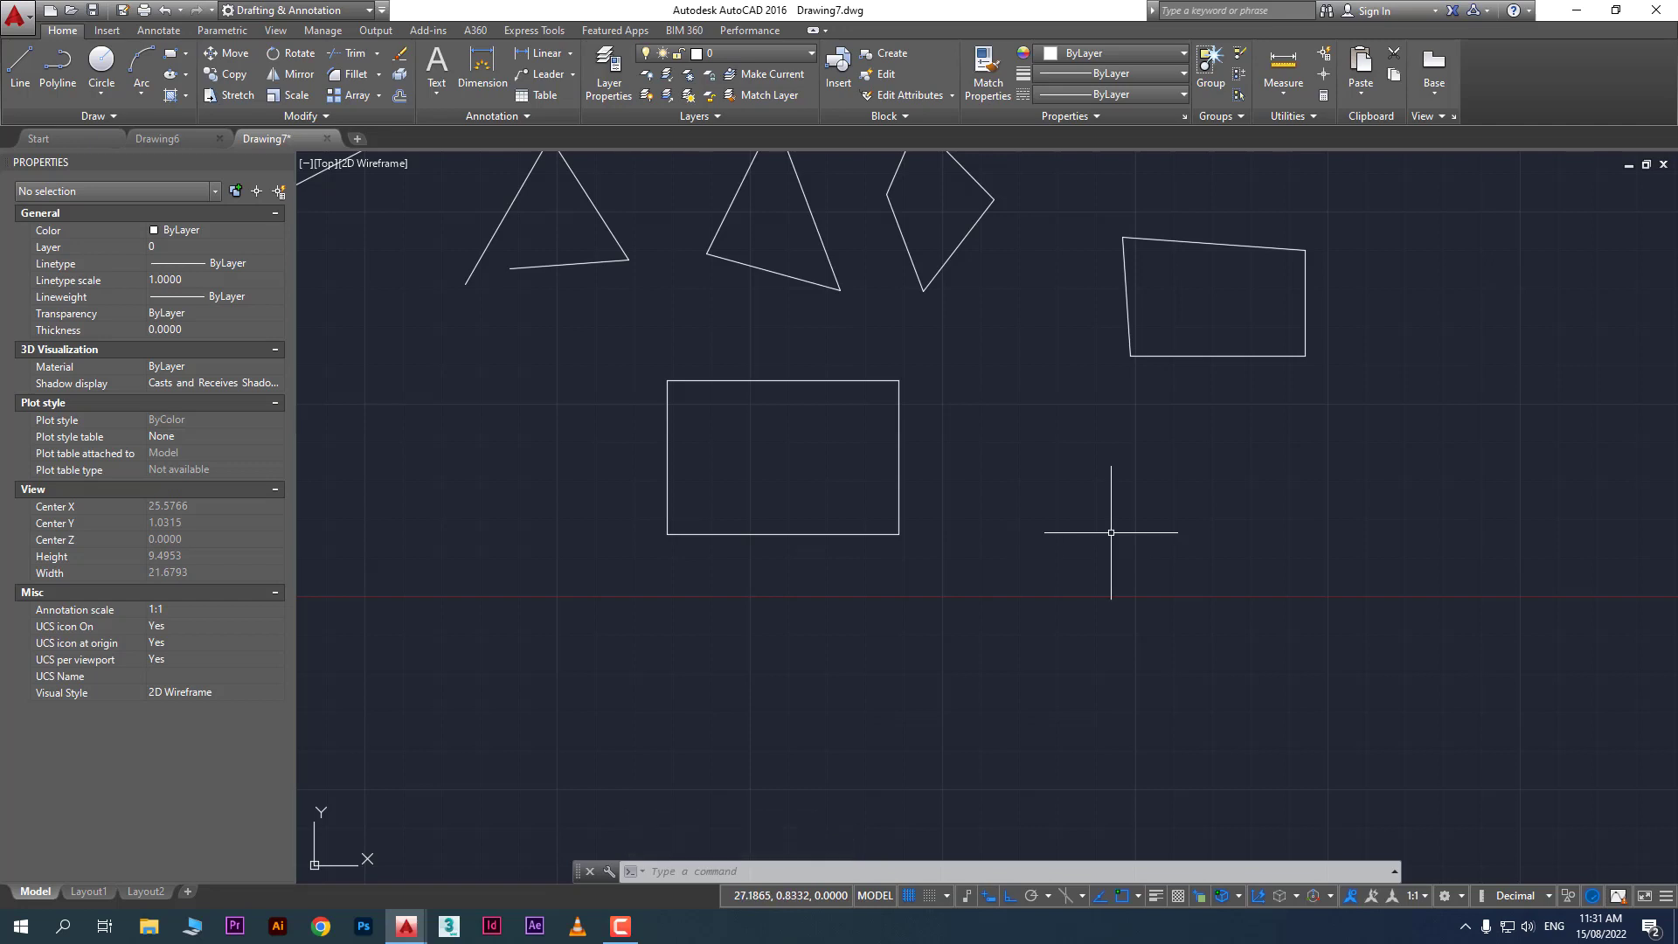
Beside the rectangle, draw a 1-unit horizontal line and a 1-unit line straight down from its right end
scroll(1018, 492, up, 2)
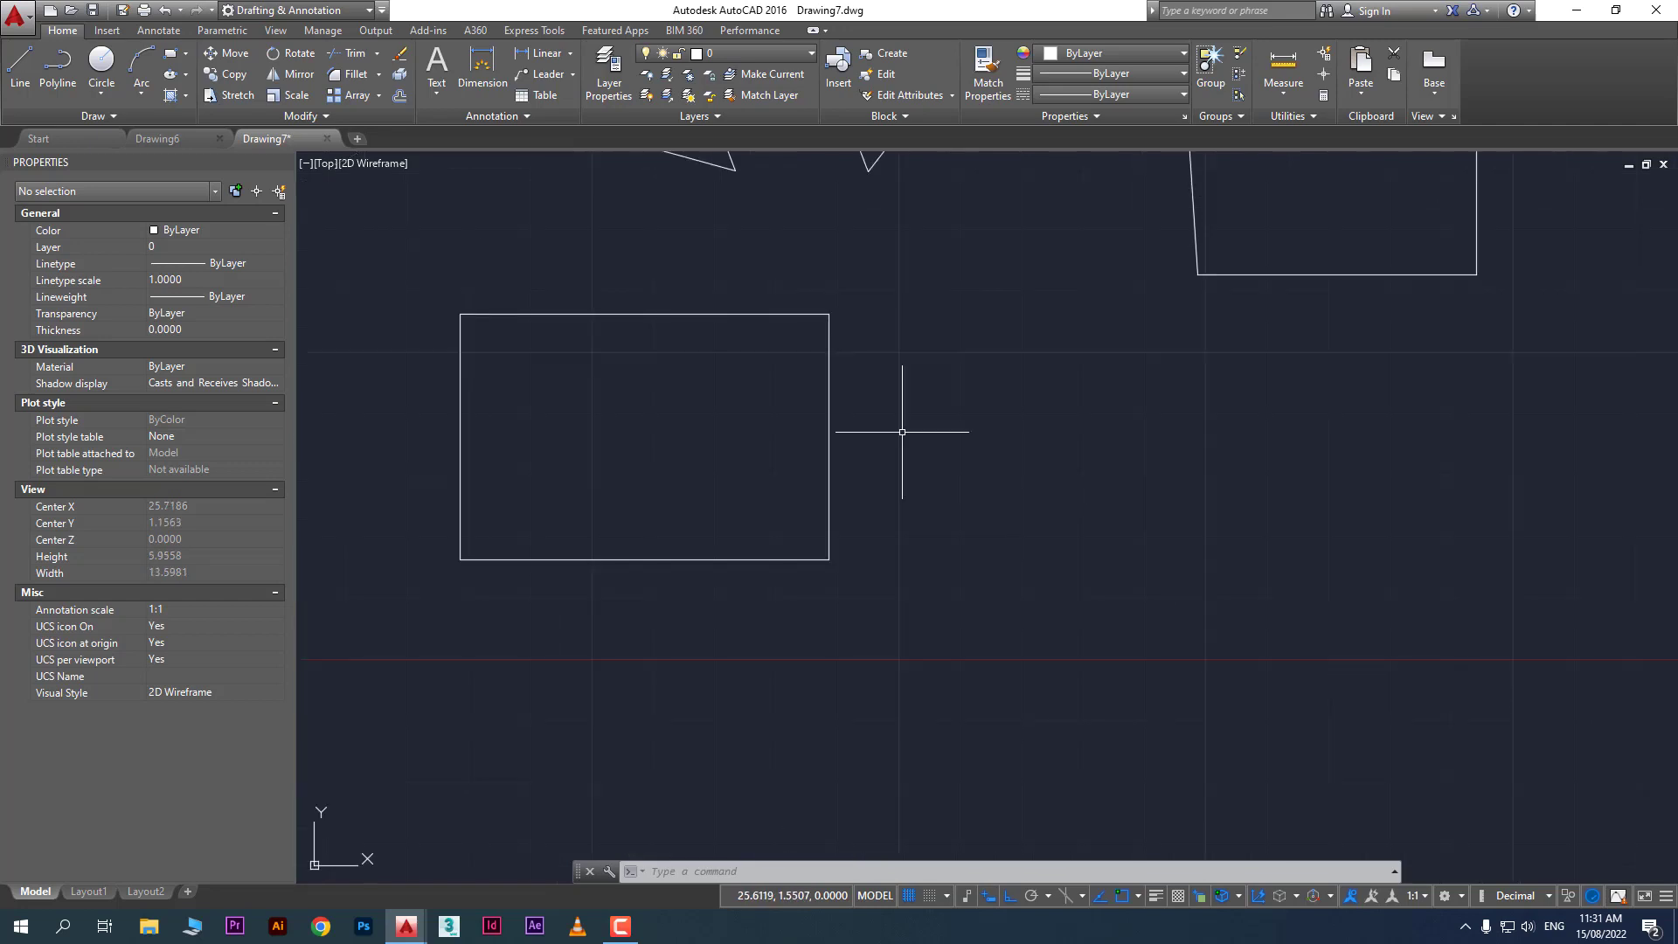
click(34, 98)
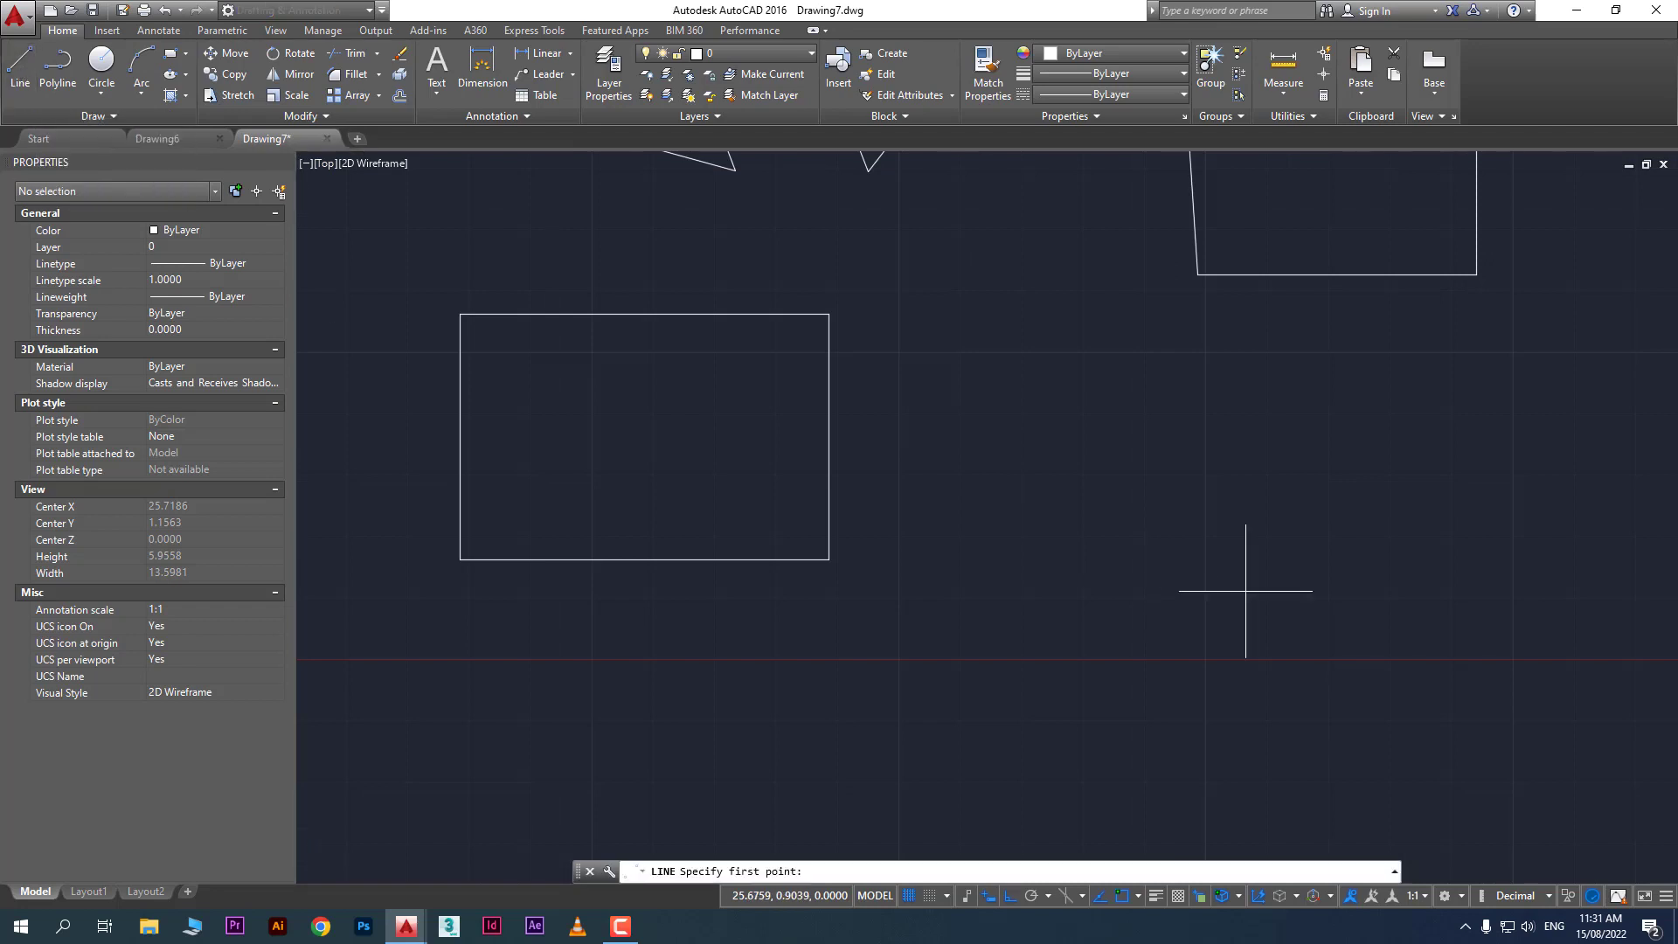
click(1004, 400)
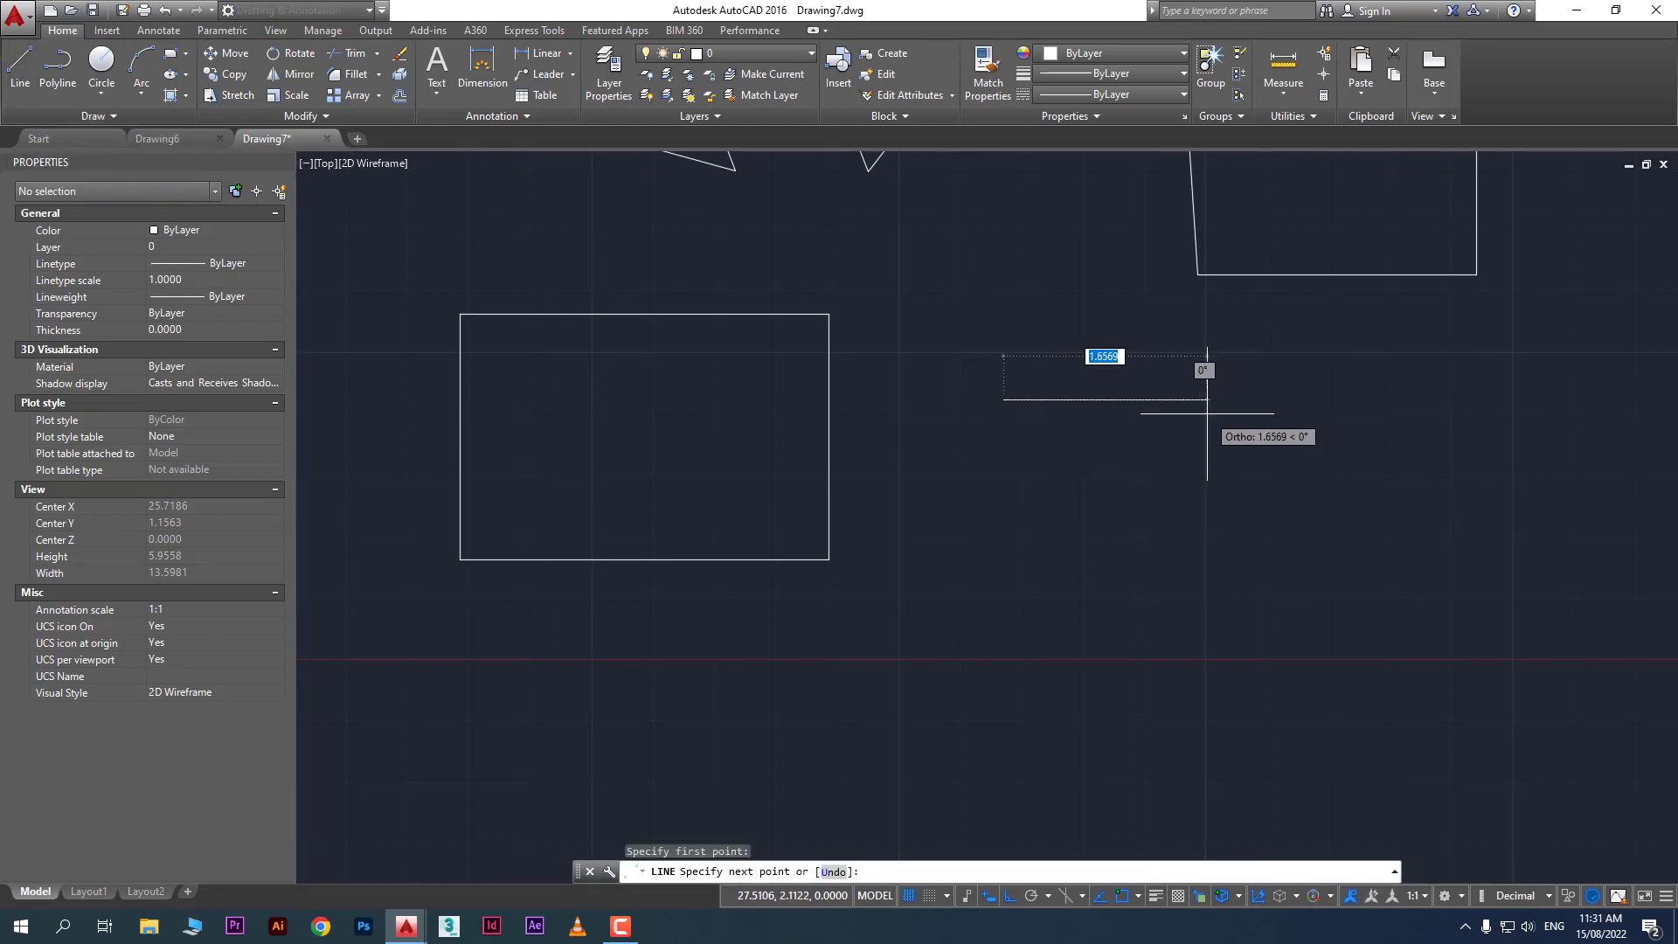
text(1)
key(Return)
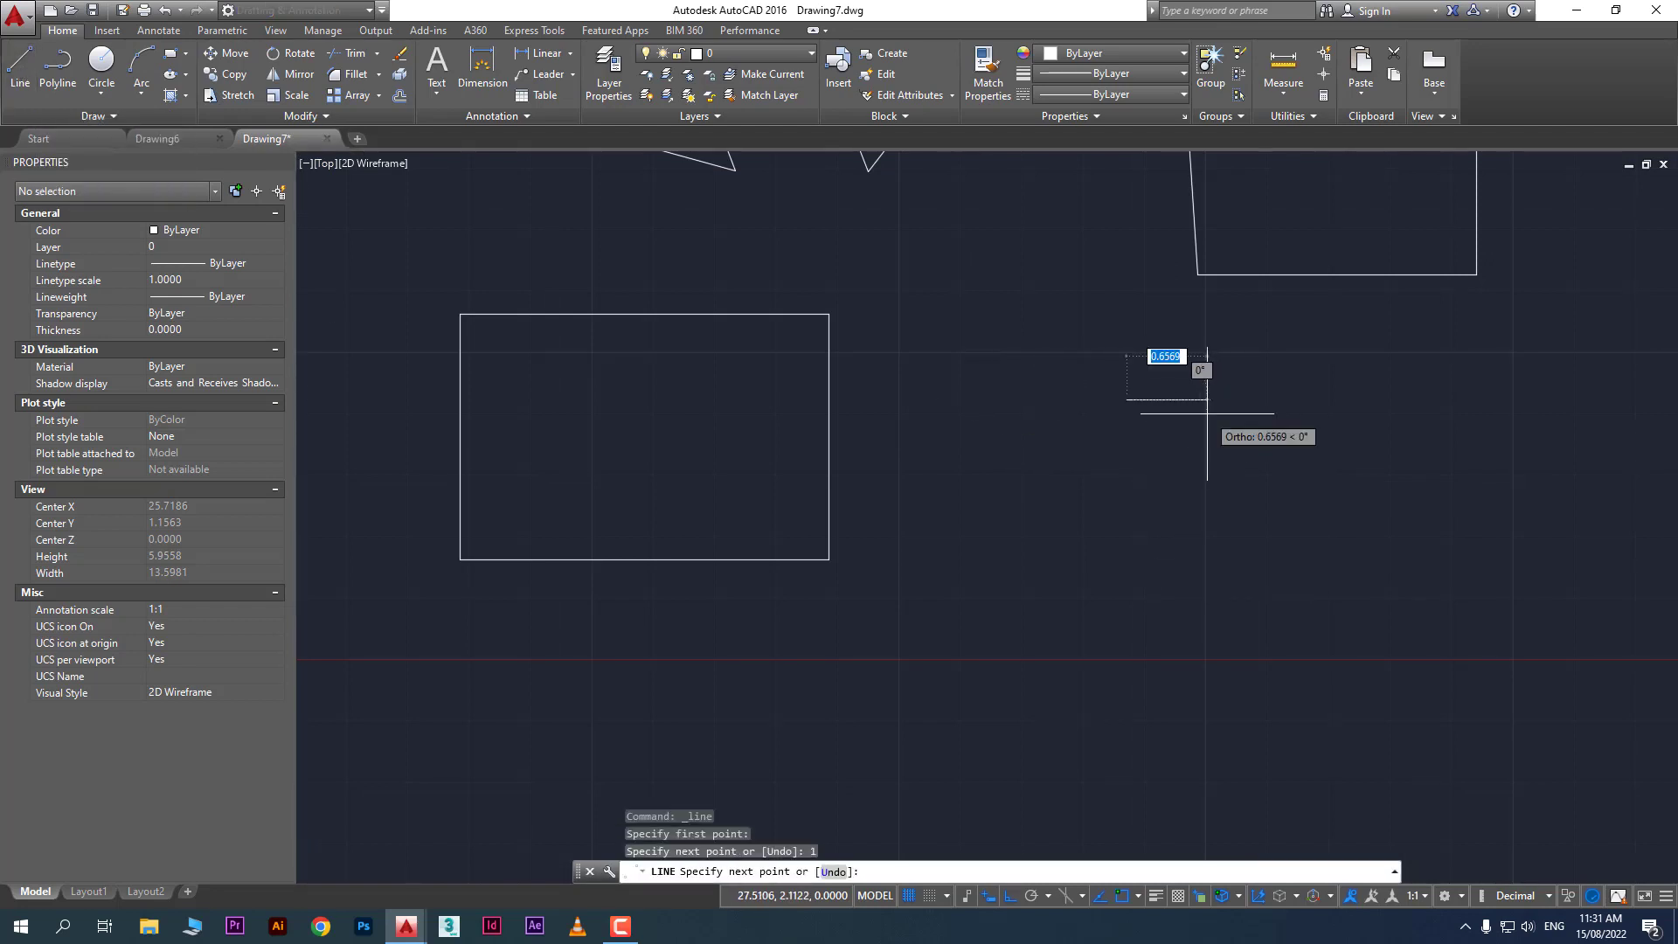
scroll(1207, 411, up, 2)
text(1)
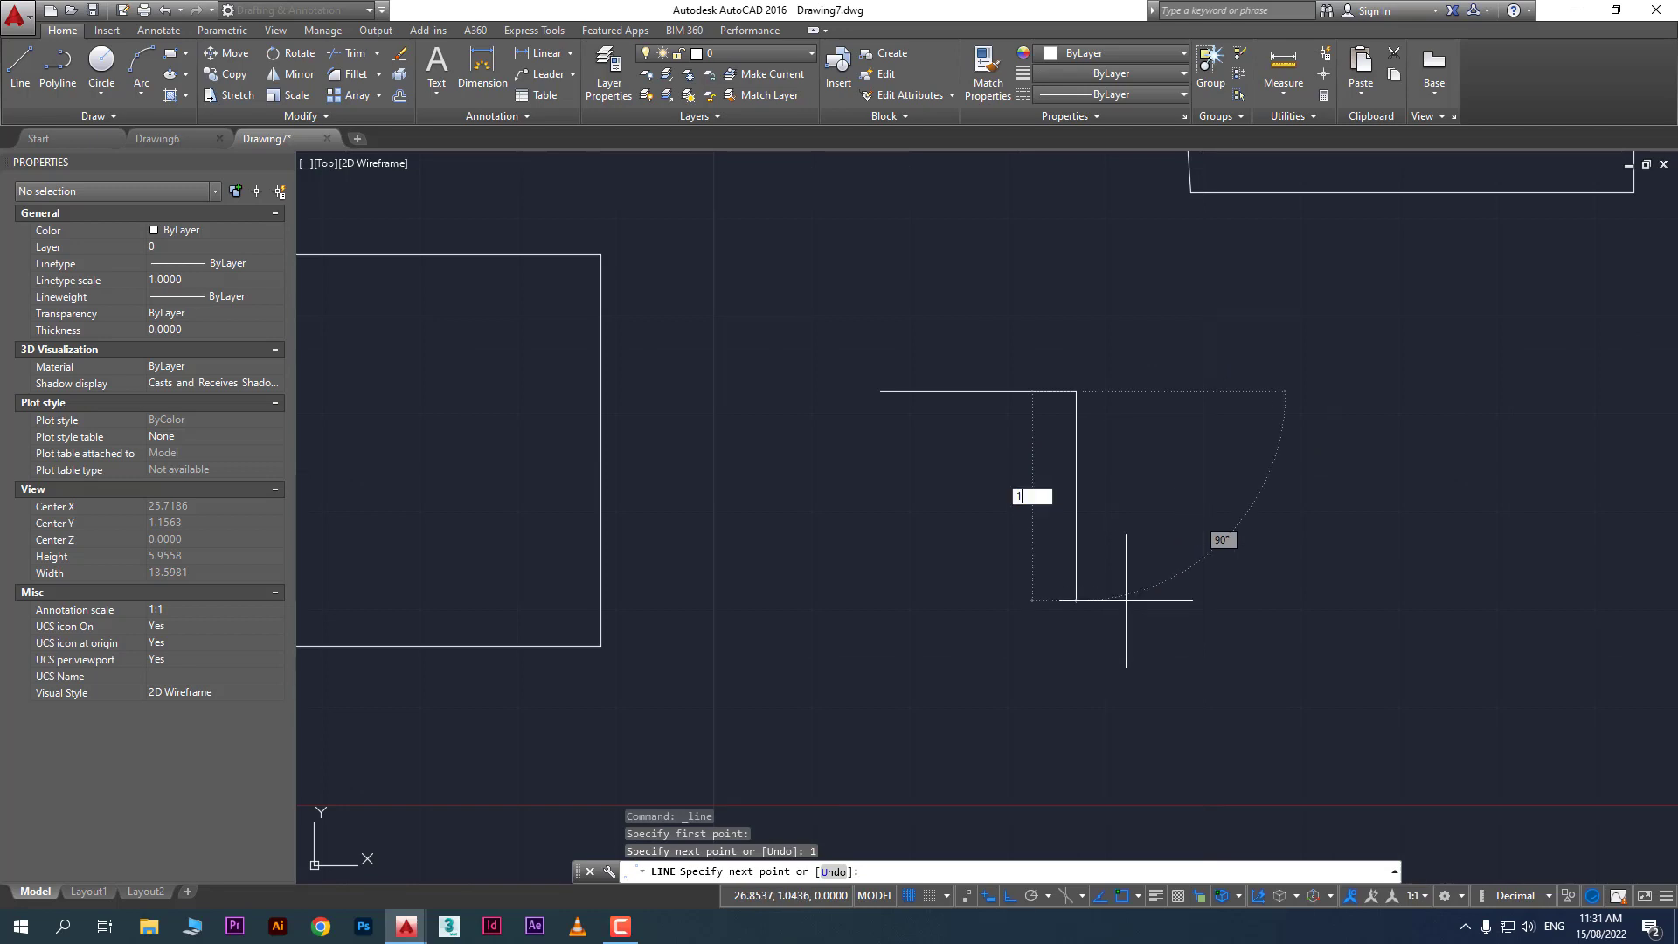
key(Return)
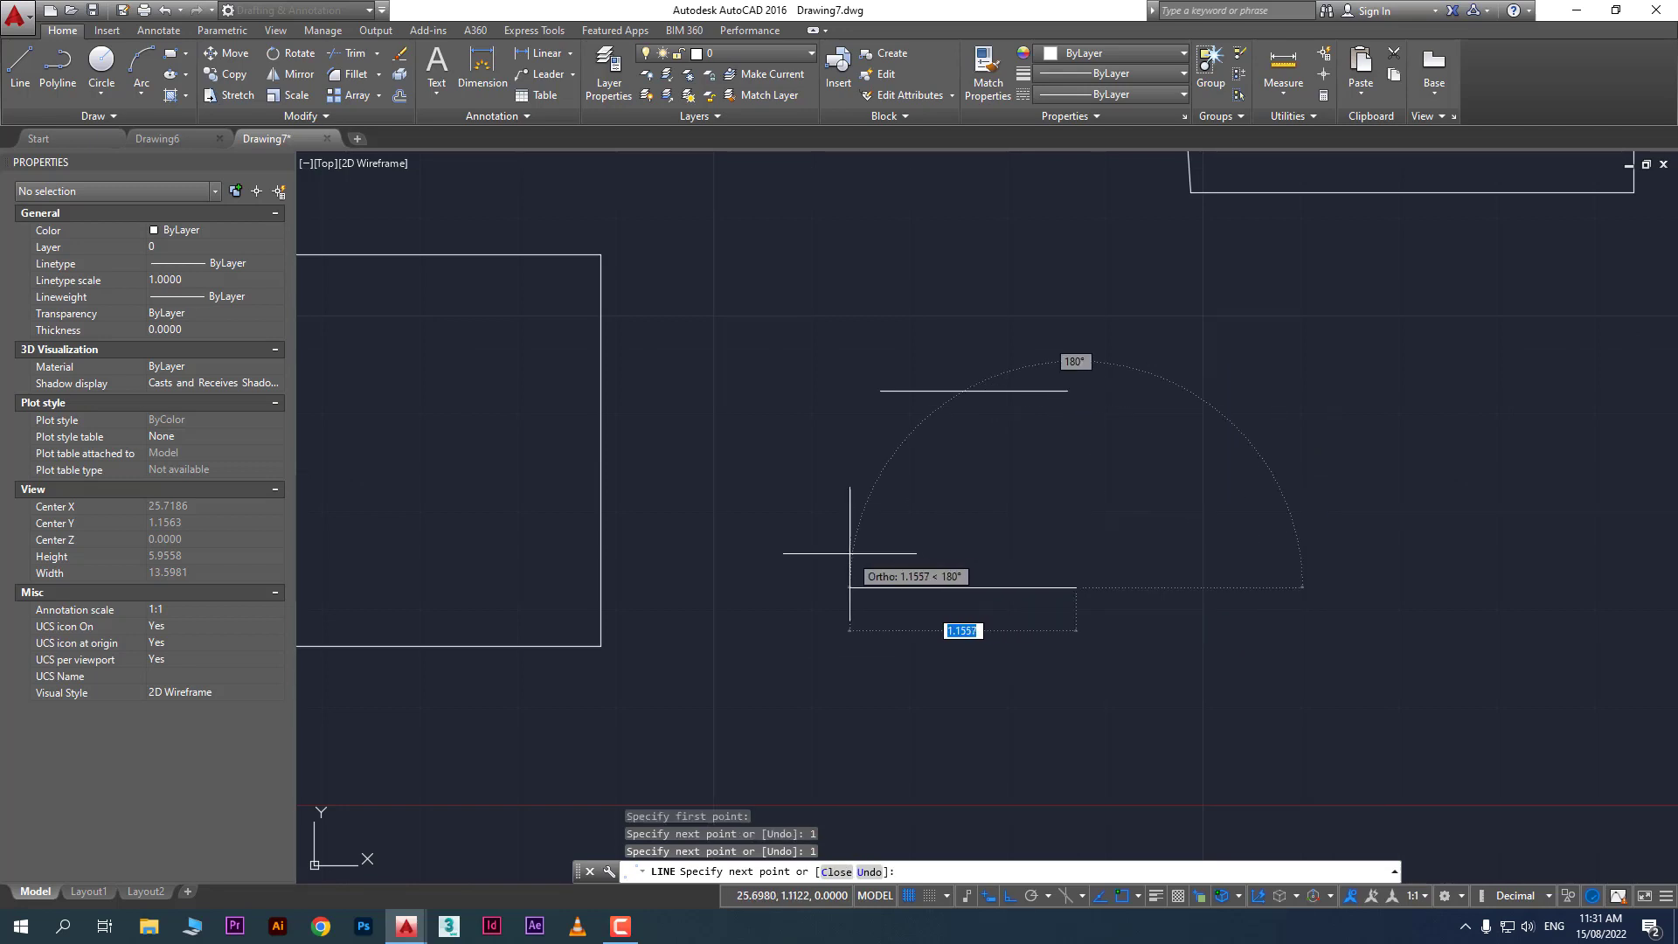
Complete the square with a 1-unit bottom edge and a left edge back to the starting endpoint, and end the Line command
text(1)
key(Return)
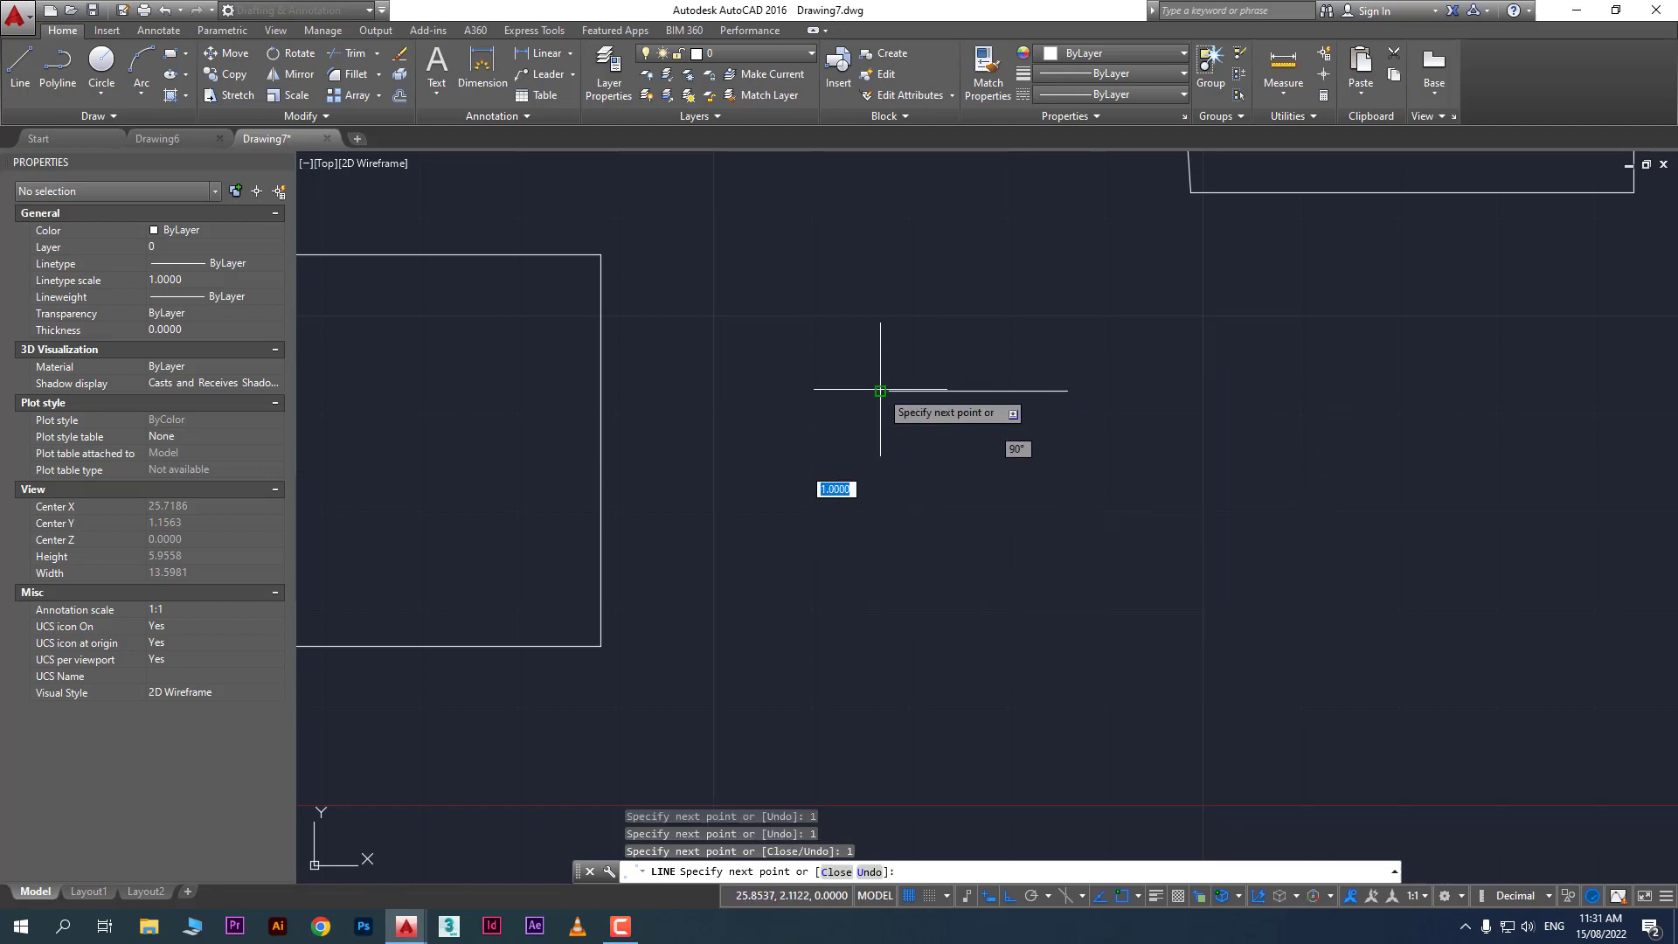
scroll(964, 450, up, 2)
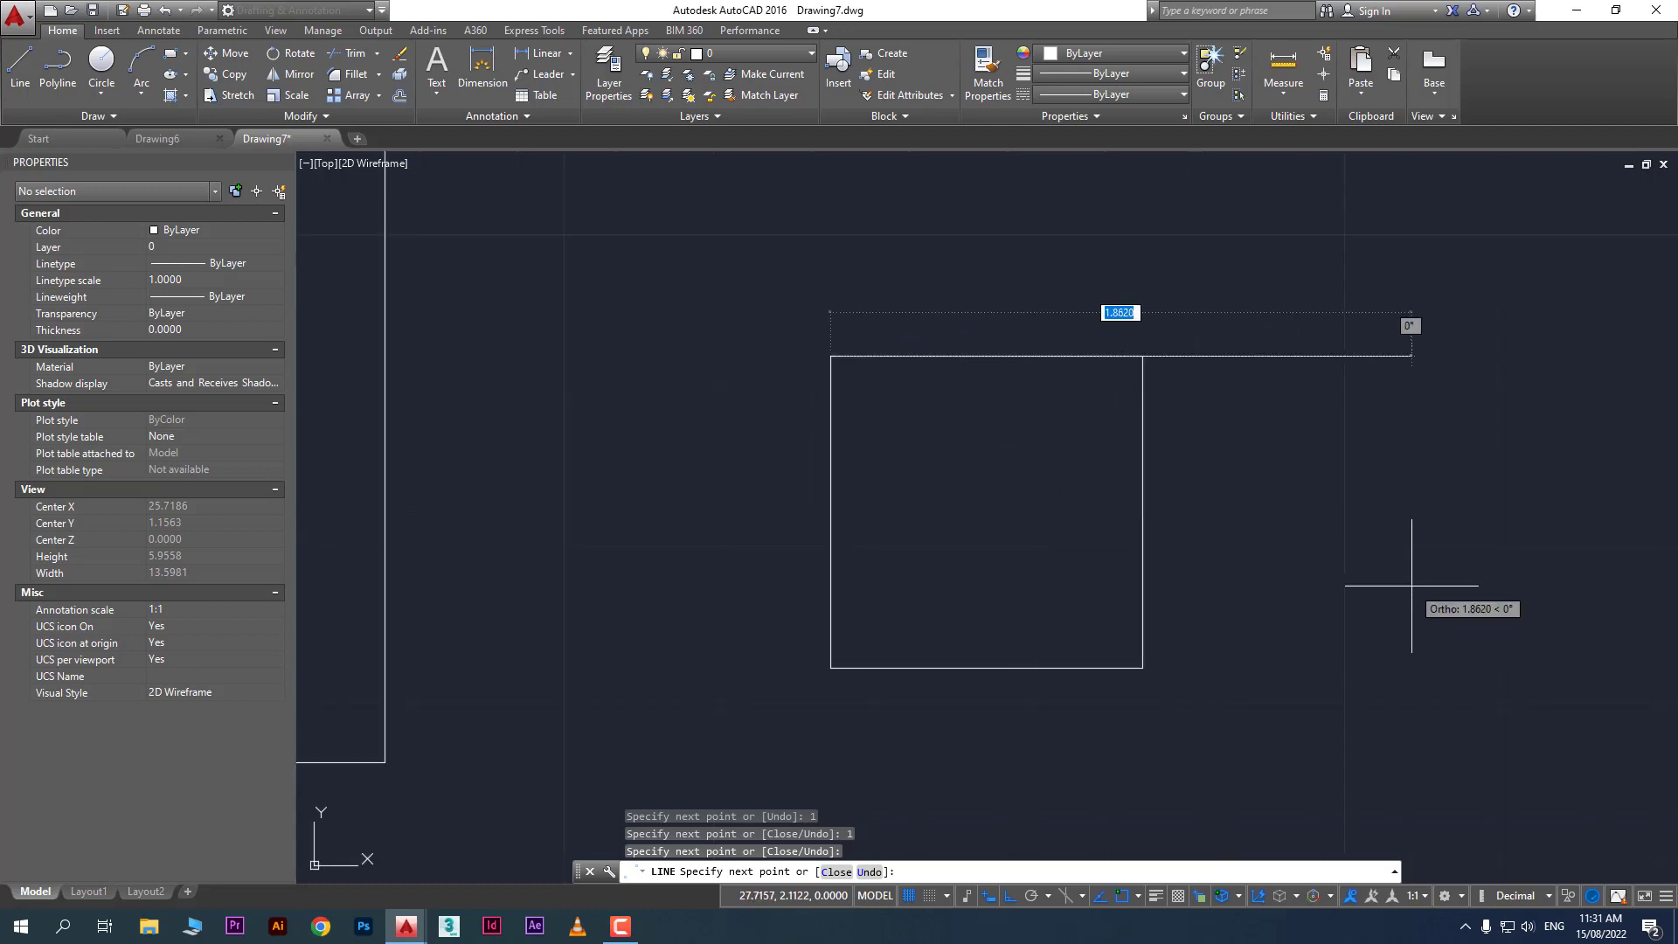
key(Escape)
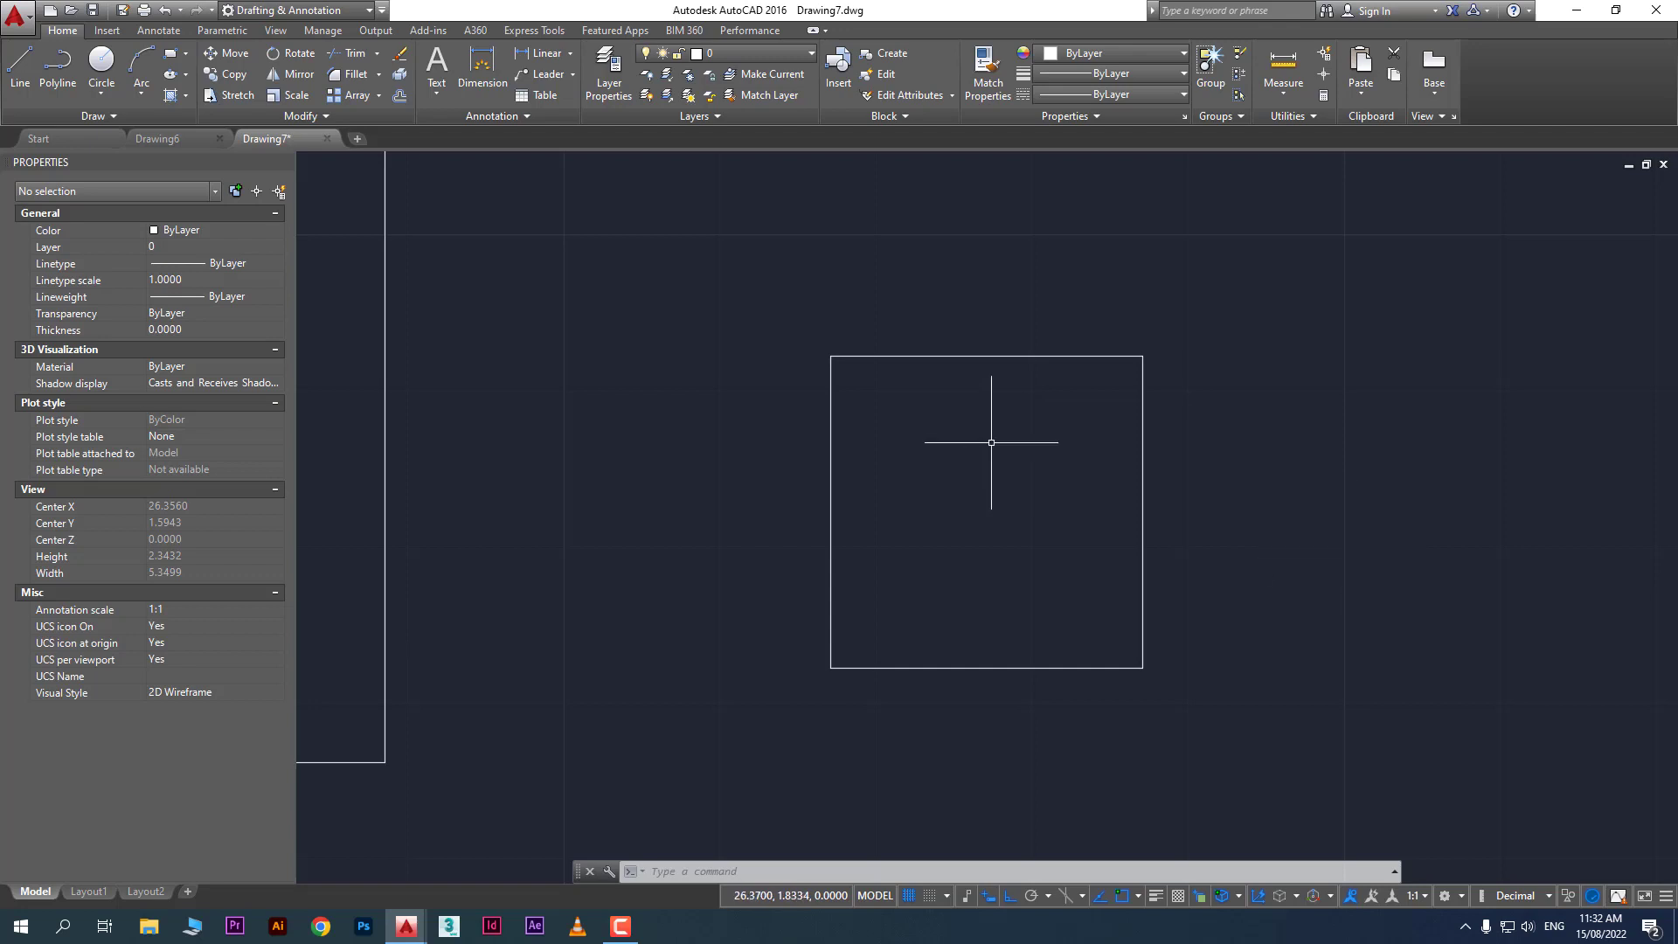
Select all four sides of the small square one by one
click(974, 356)
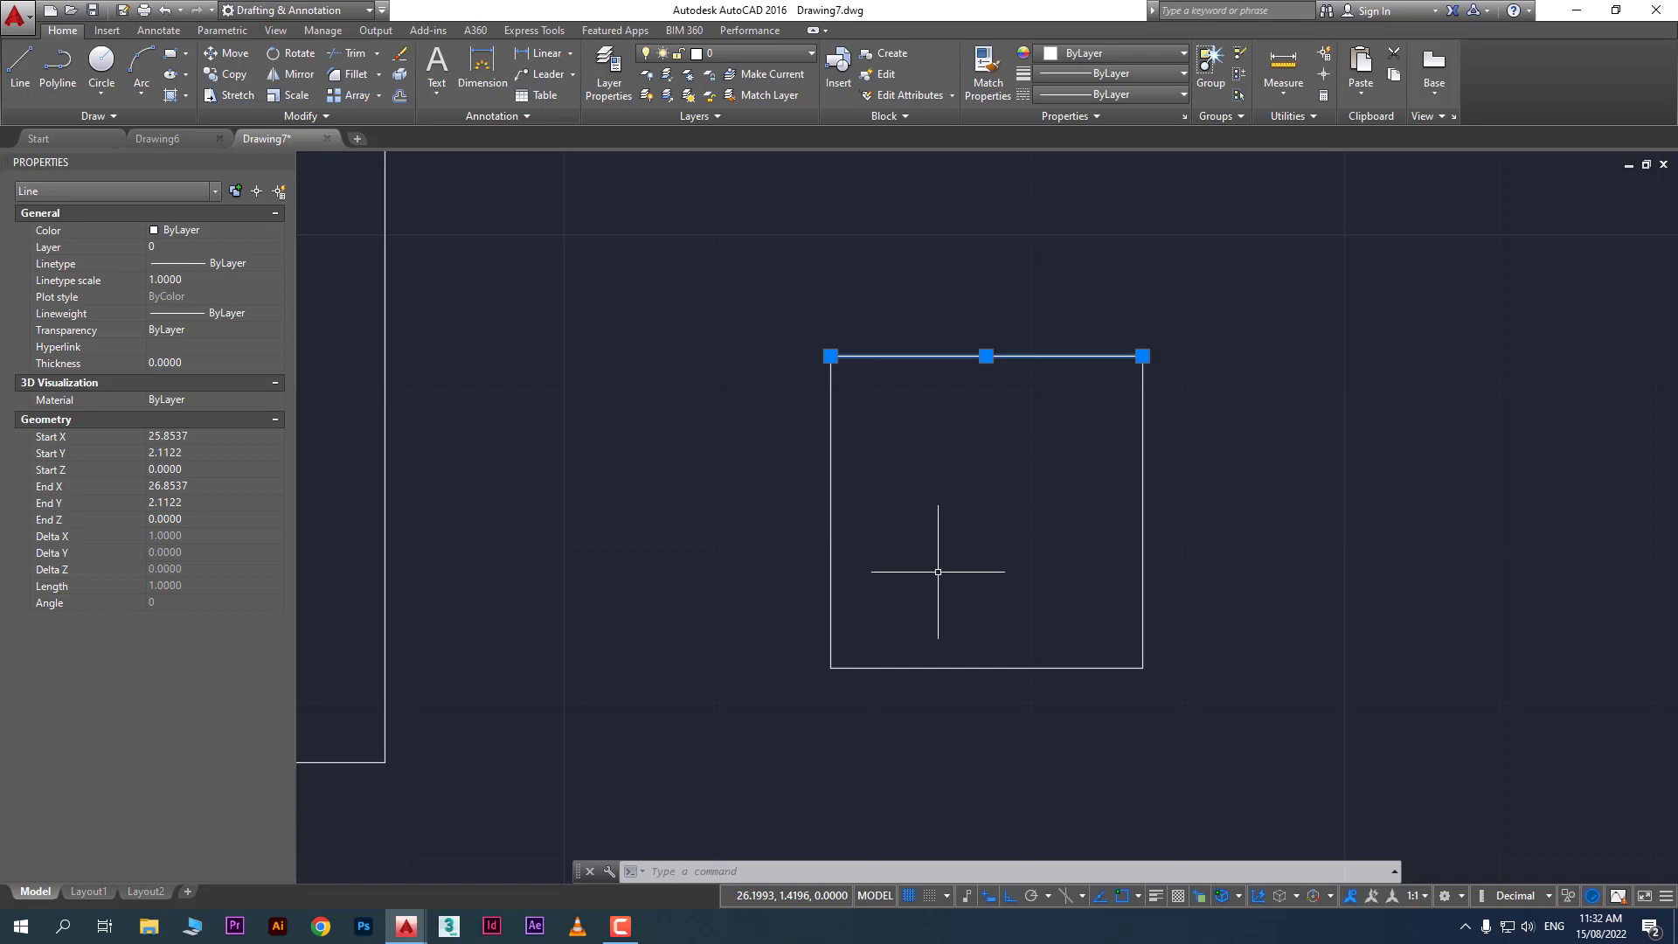
click(831, 469)
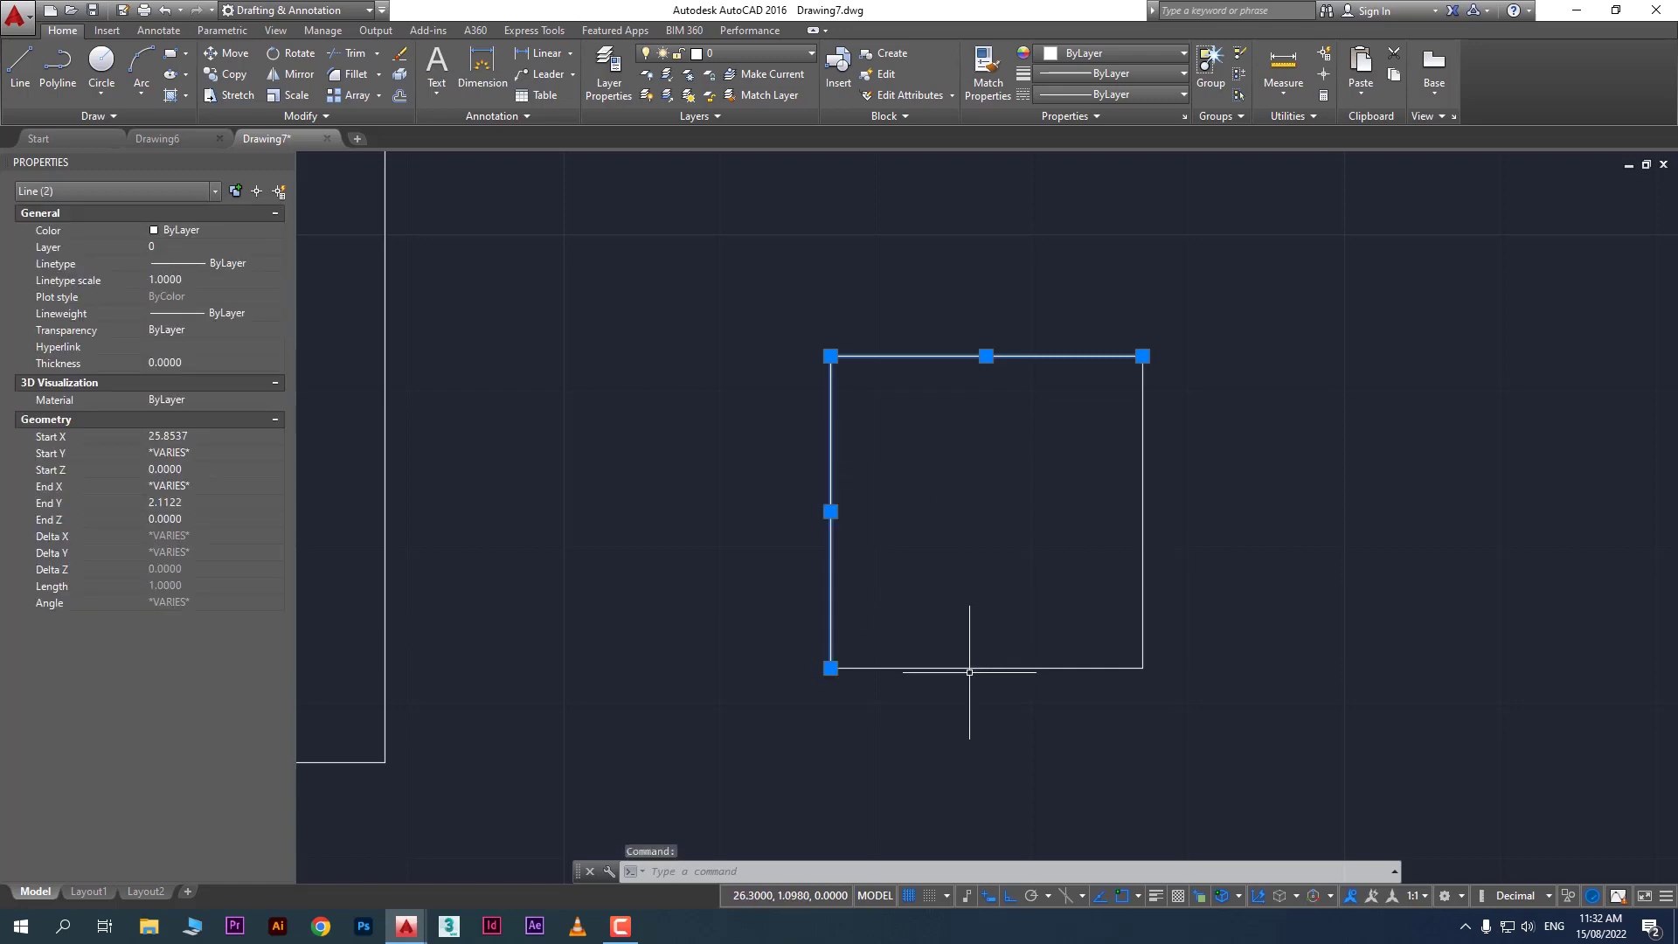
click(970, 669)
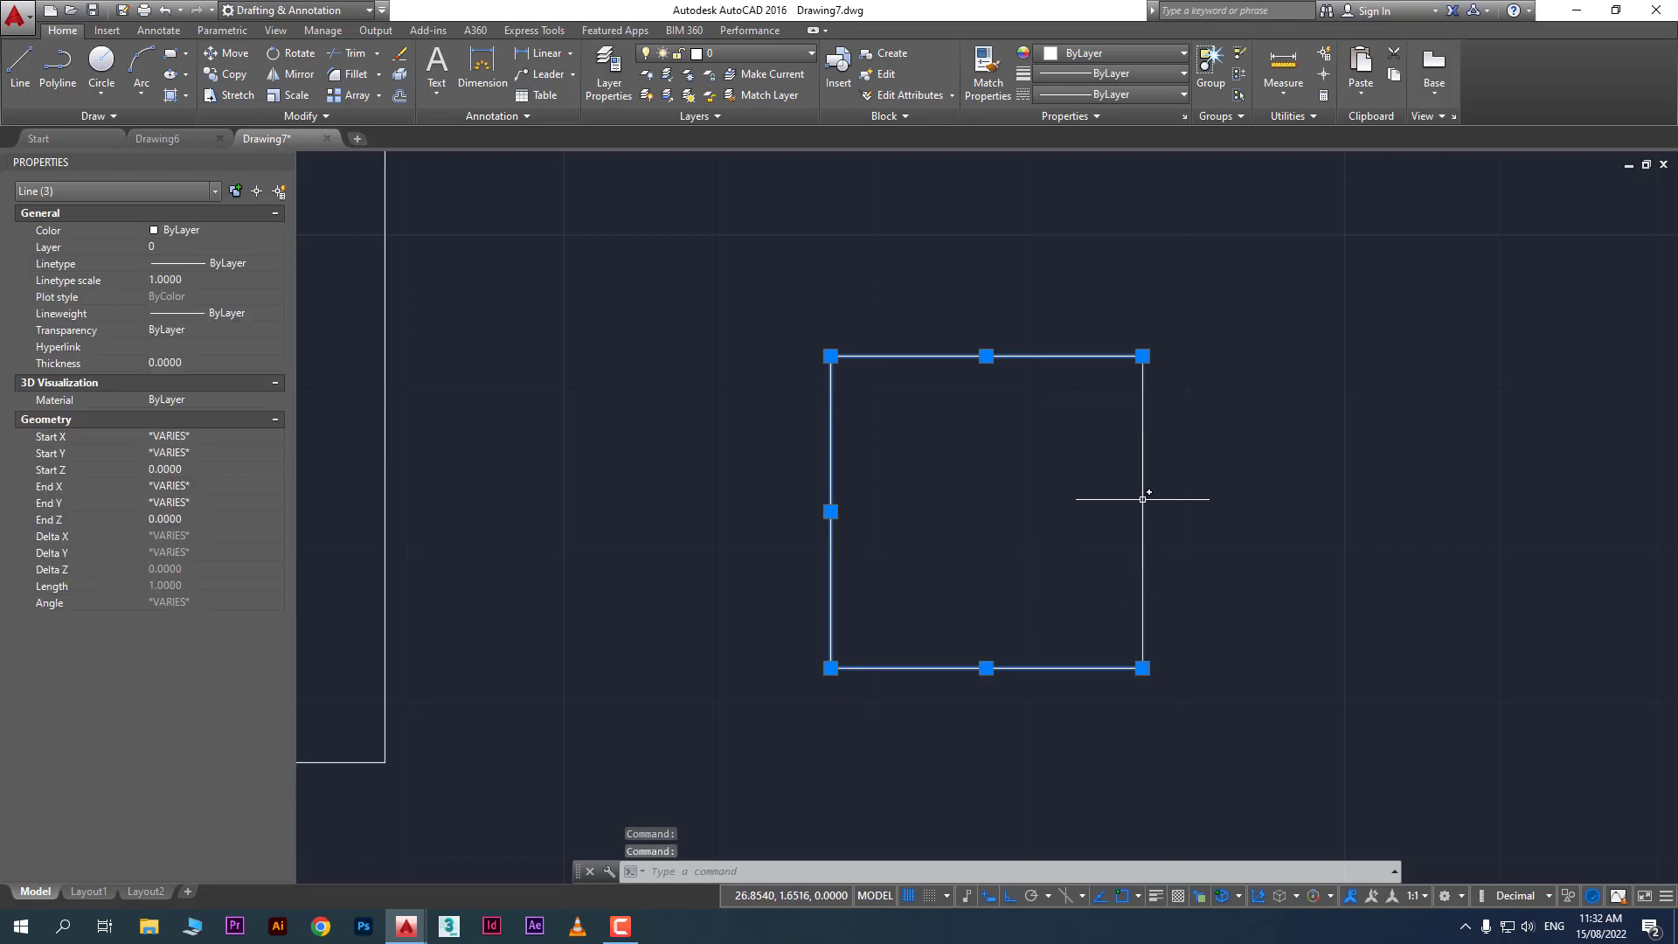
scroll(1139, 497, up, 2)
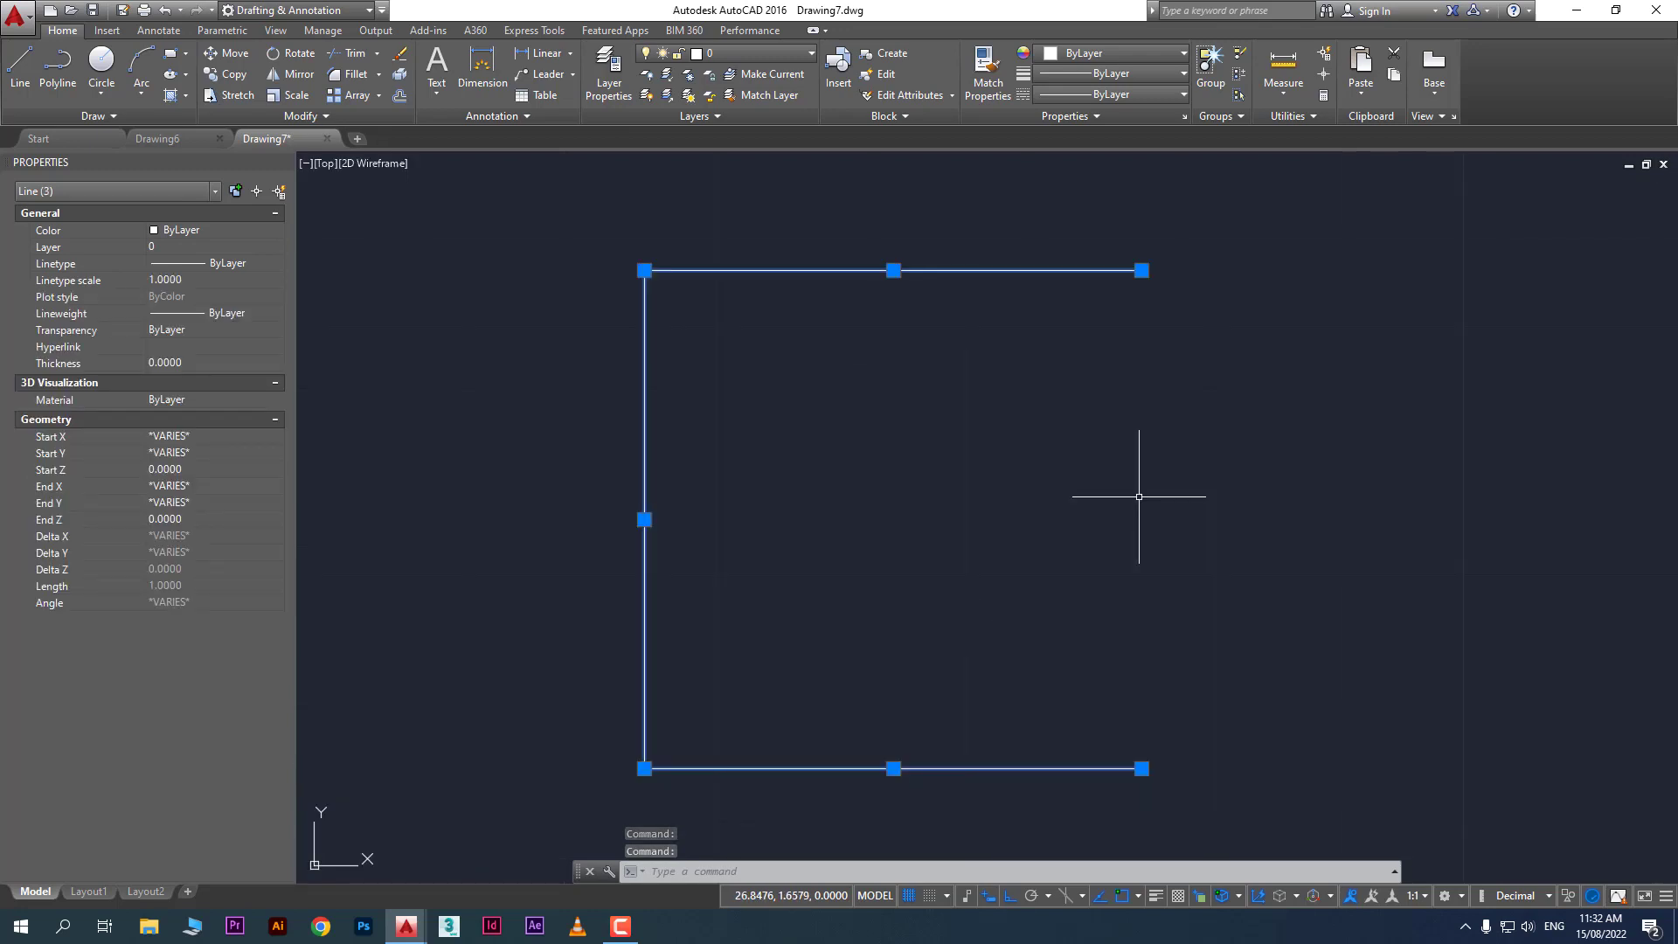
scroll(1139, 557, down, 2)
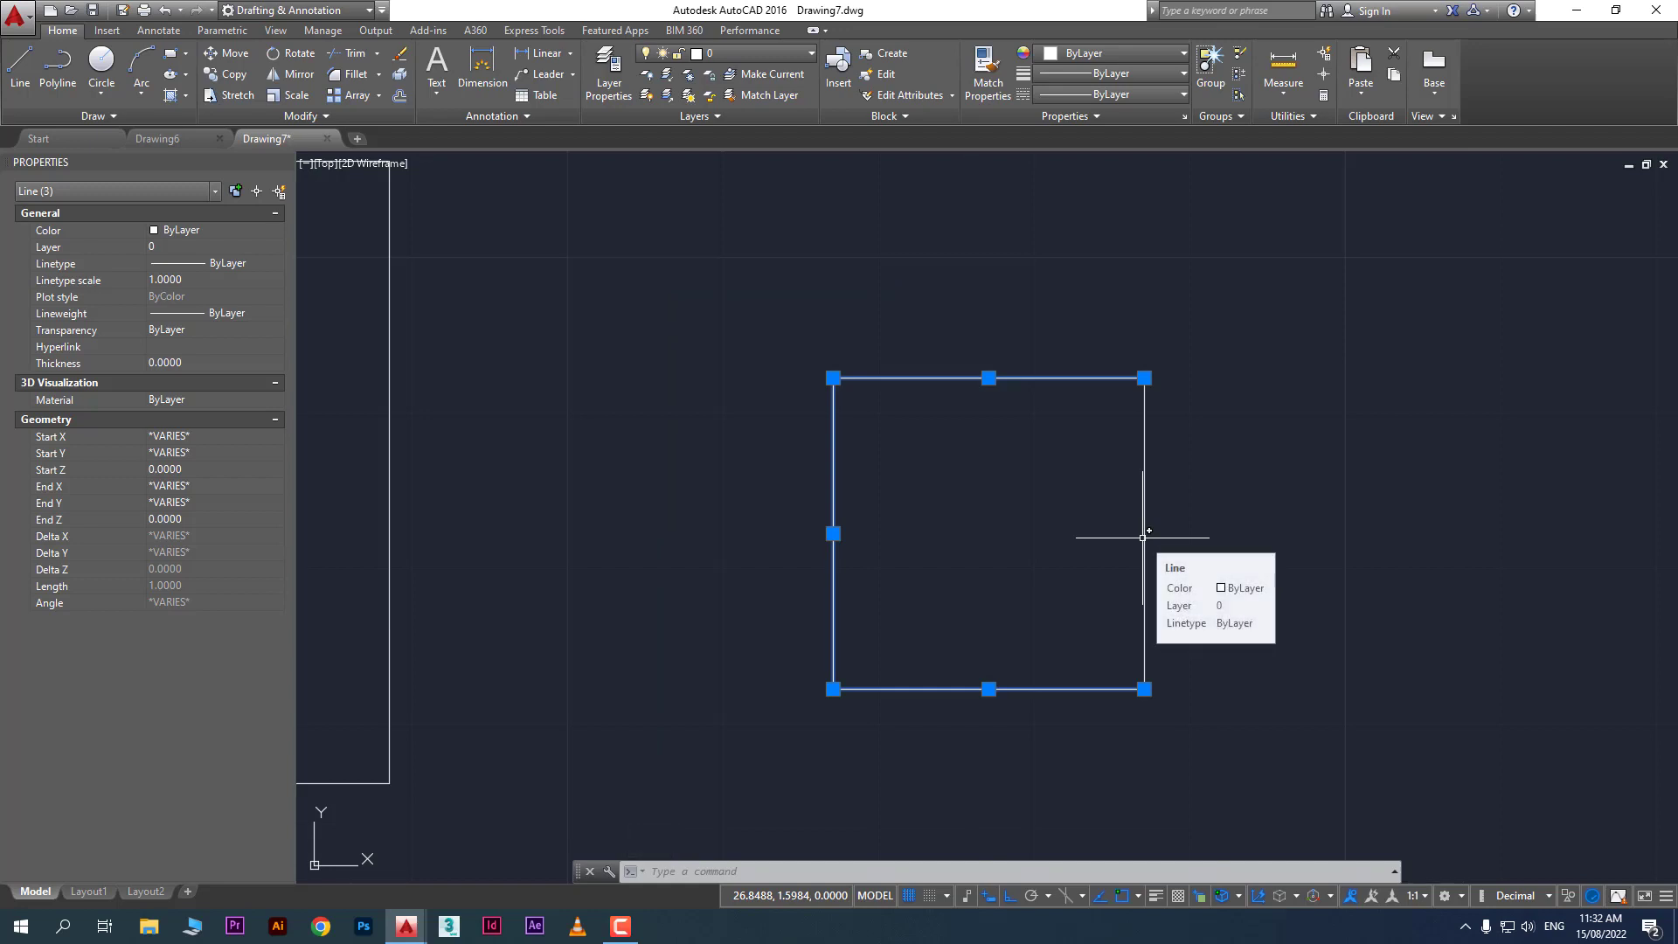
click(1144, 537)
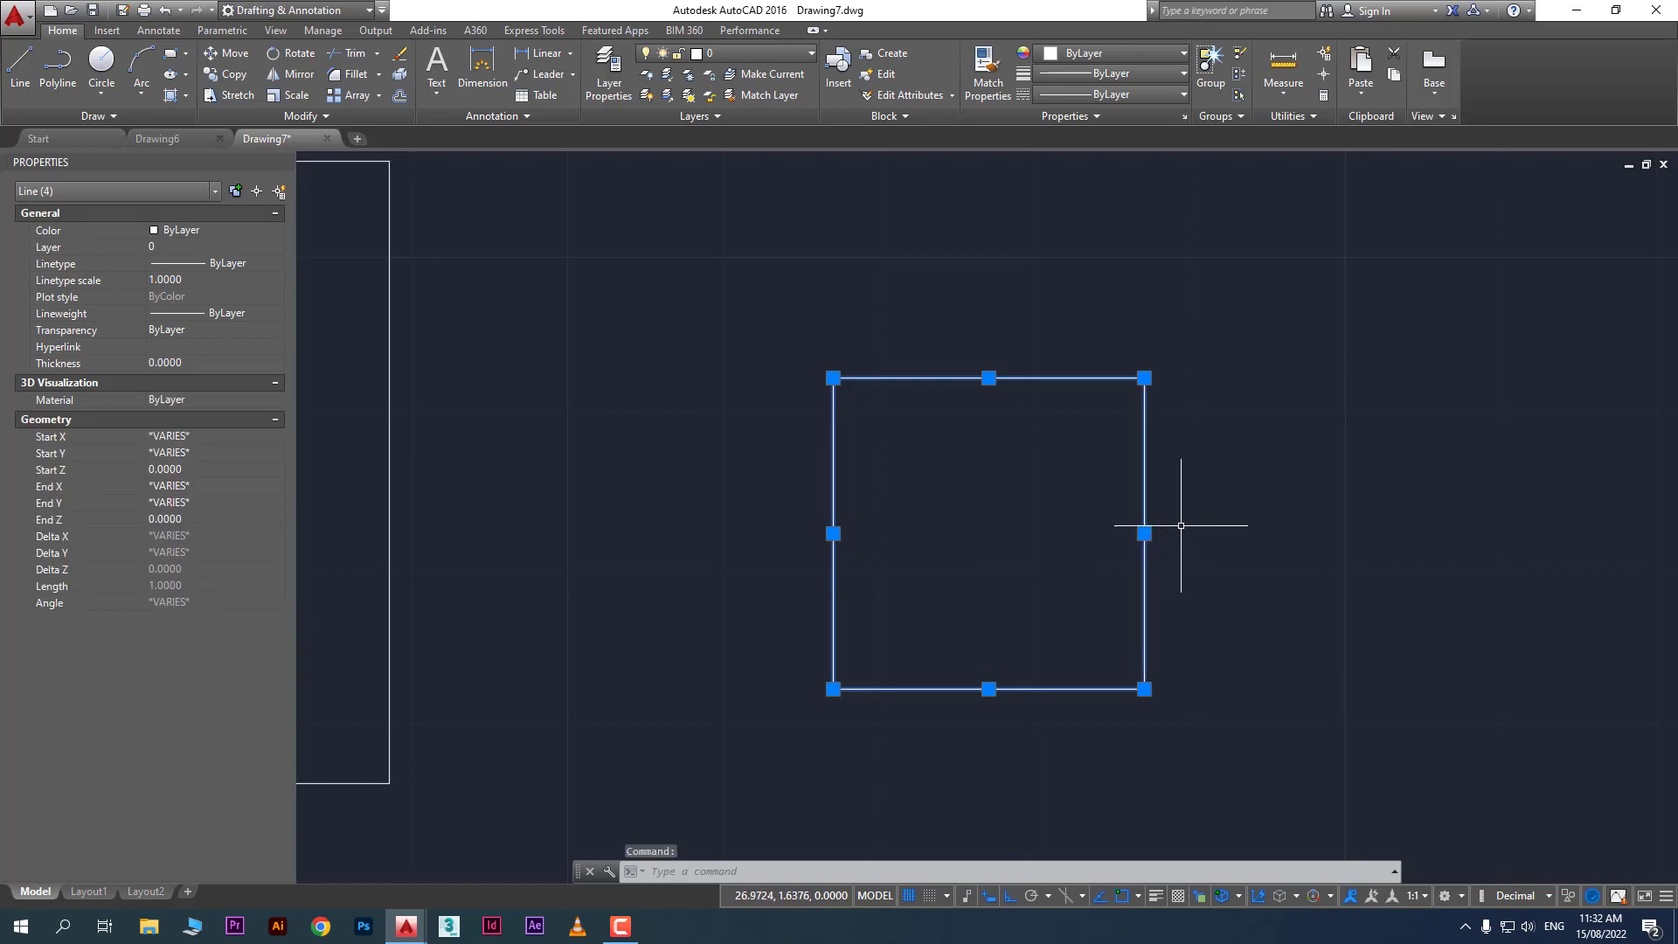
scroll(1181, 525, up, 2)
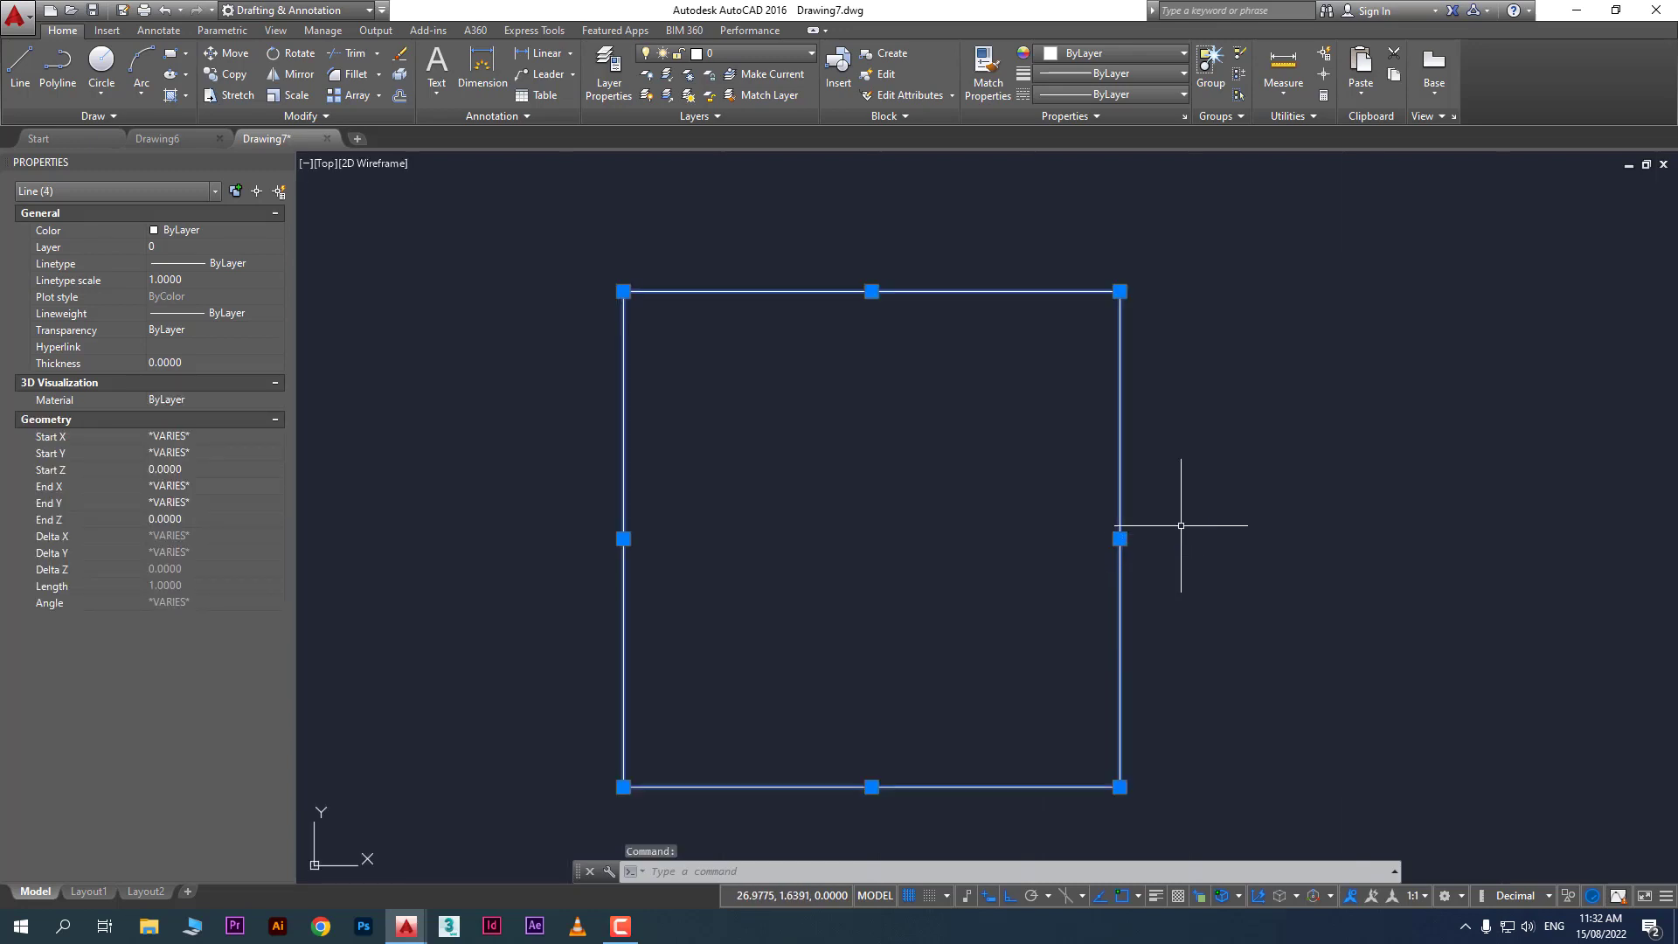
Remove the square's right and top sides from the selection and erase the still selected left and bottom sides
shift+click(1122, 446)
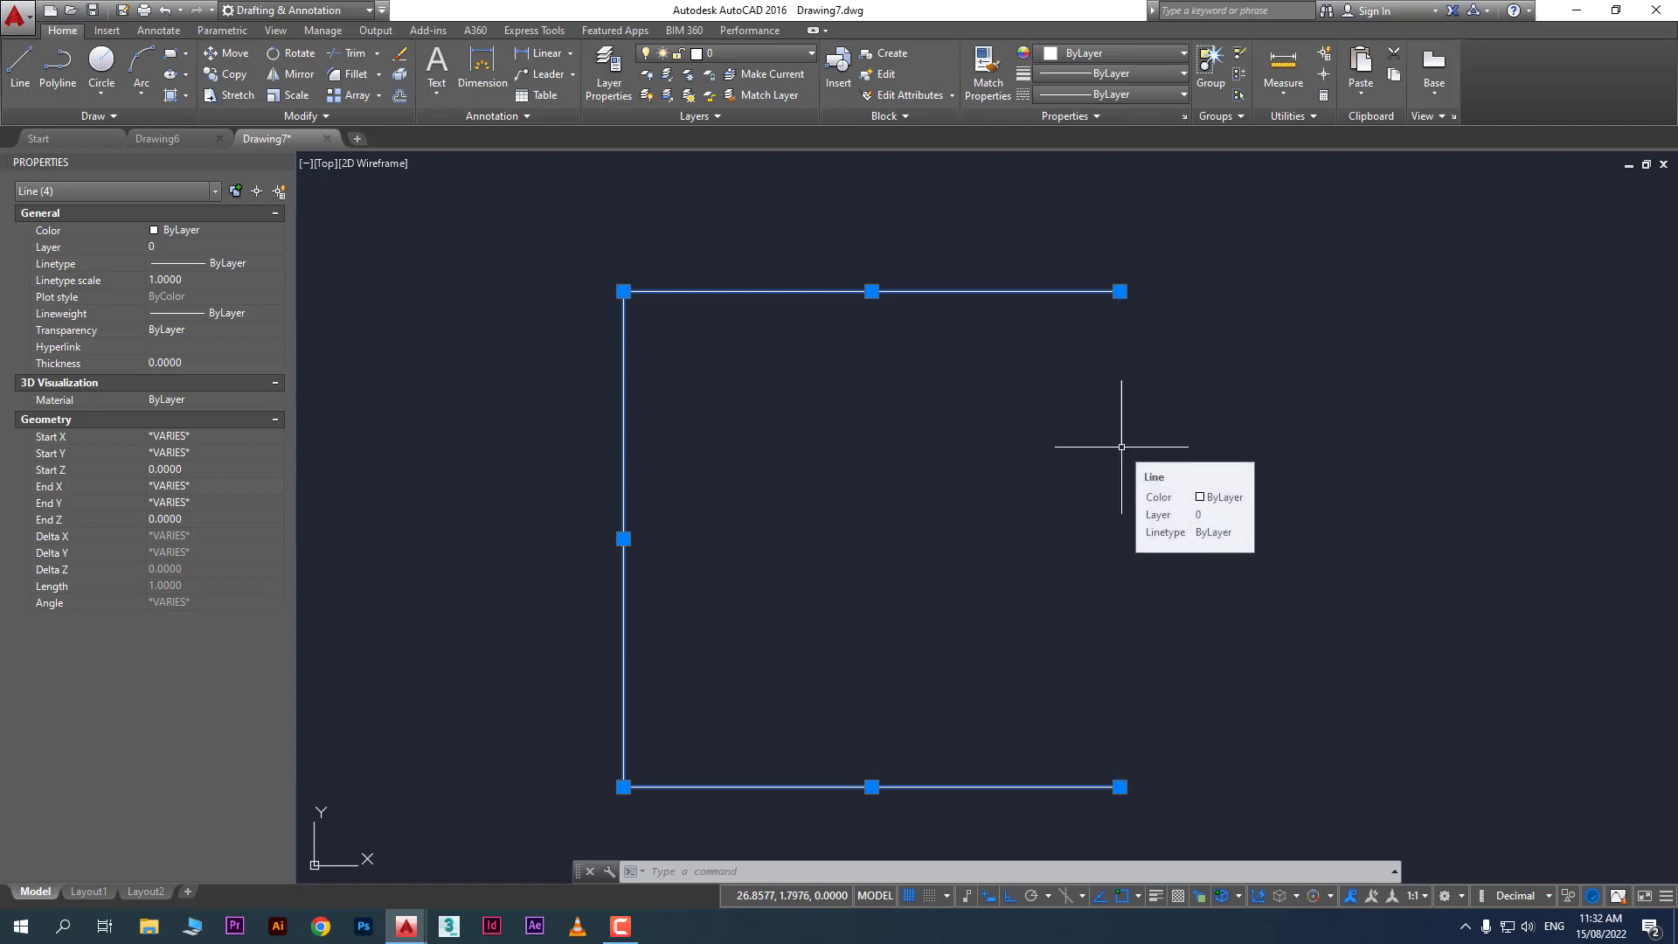
scroll(1173, 496, down, 1)
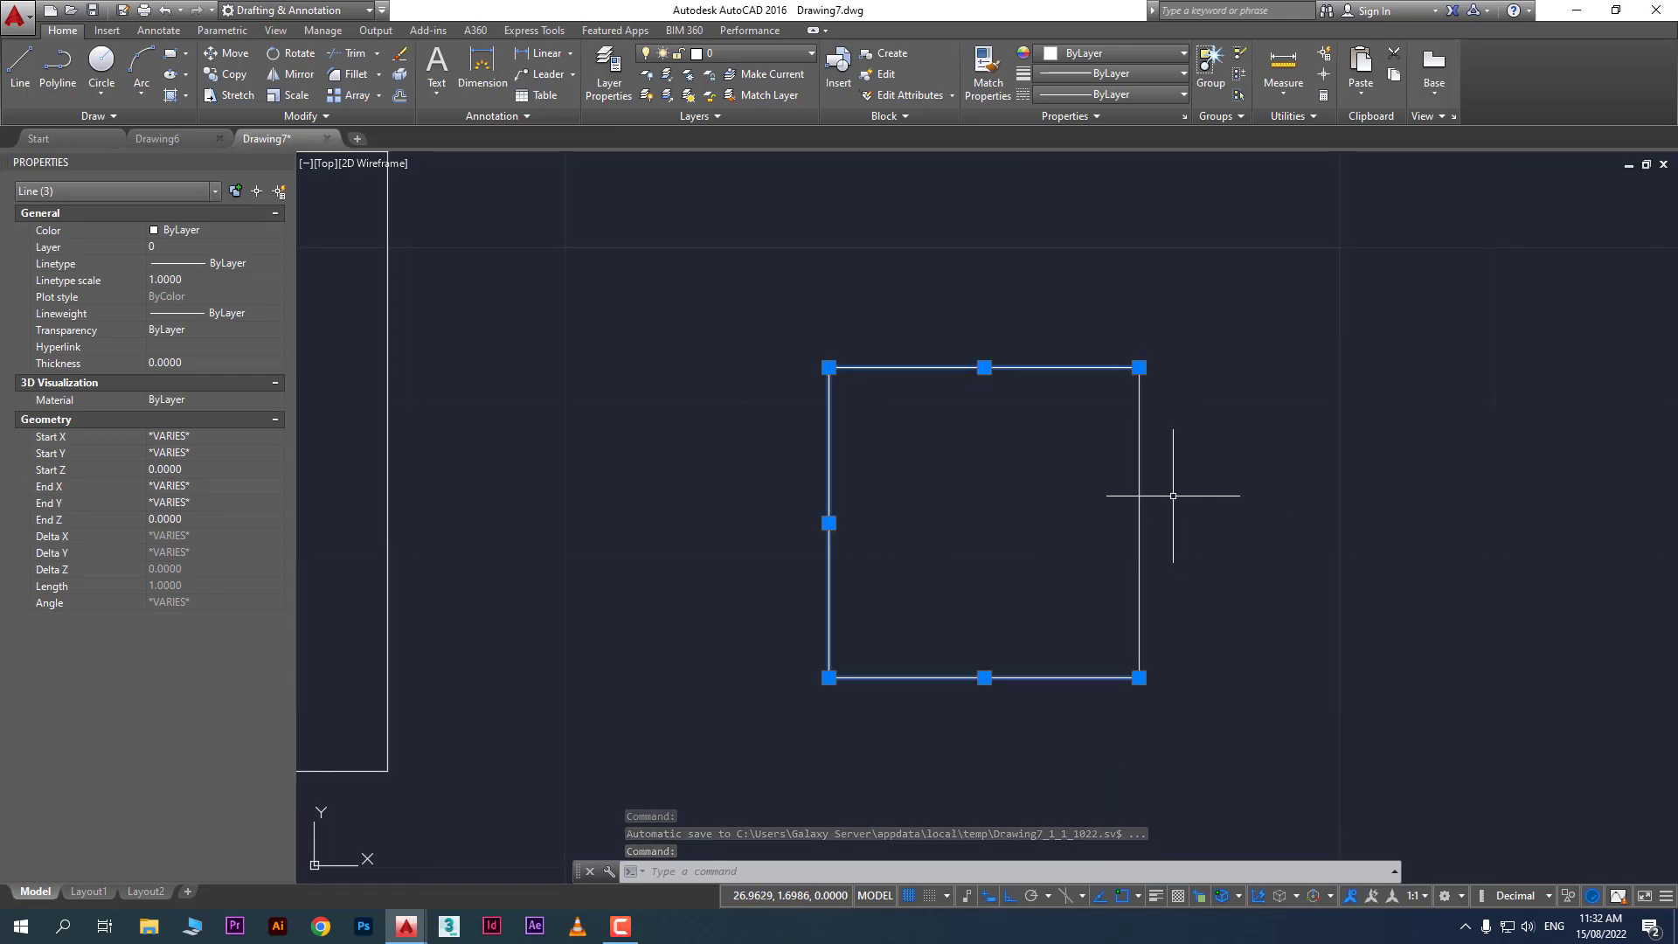
shift+click(1039, 410)
shift+click(967, 351)
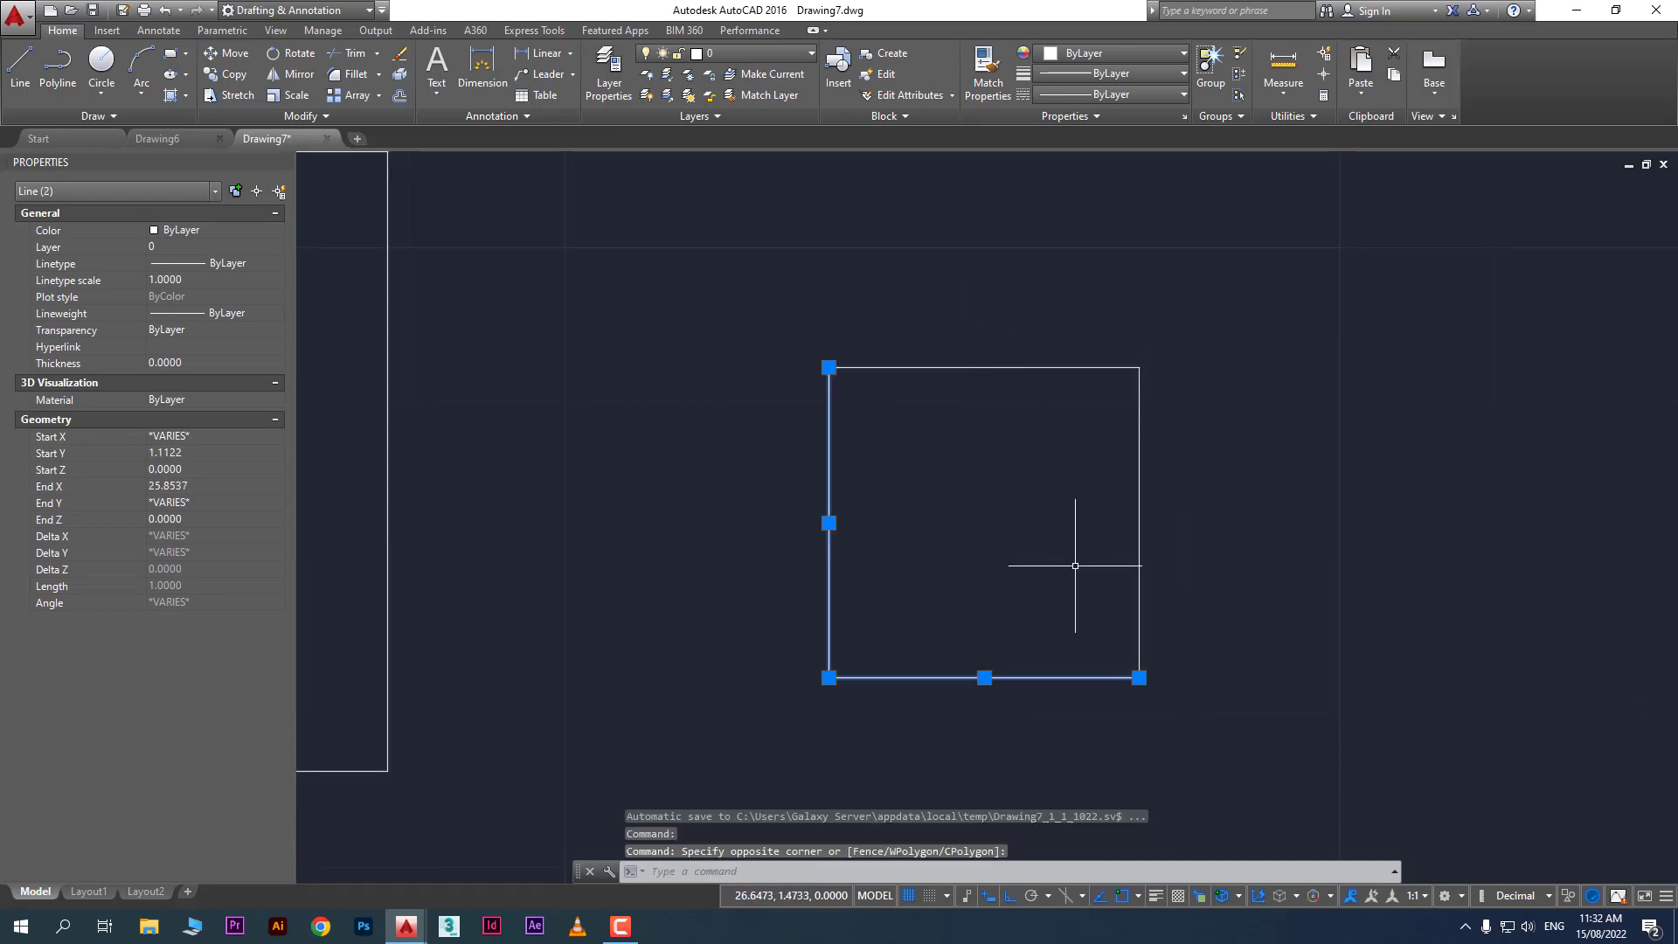
scroll(1073, 567, up, 2)
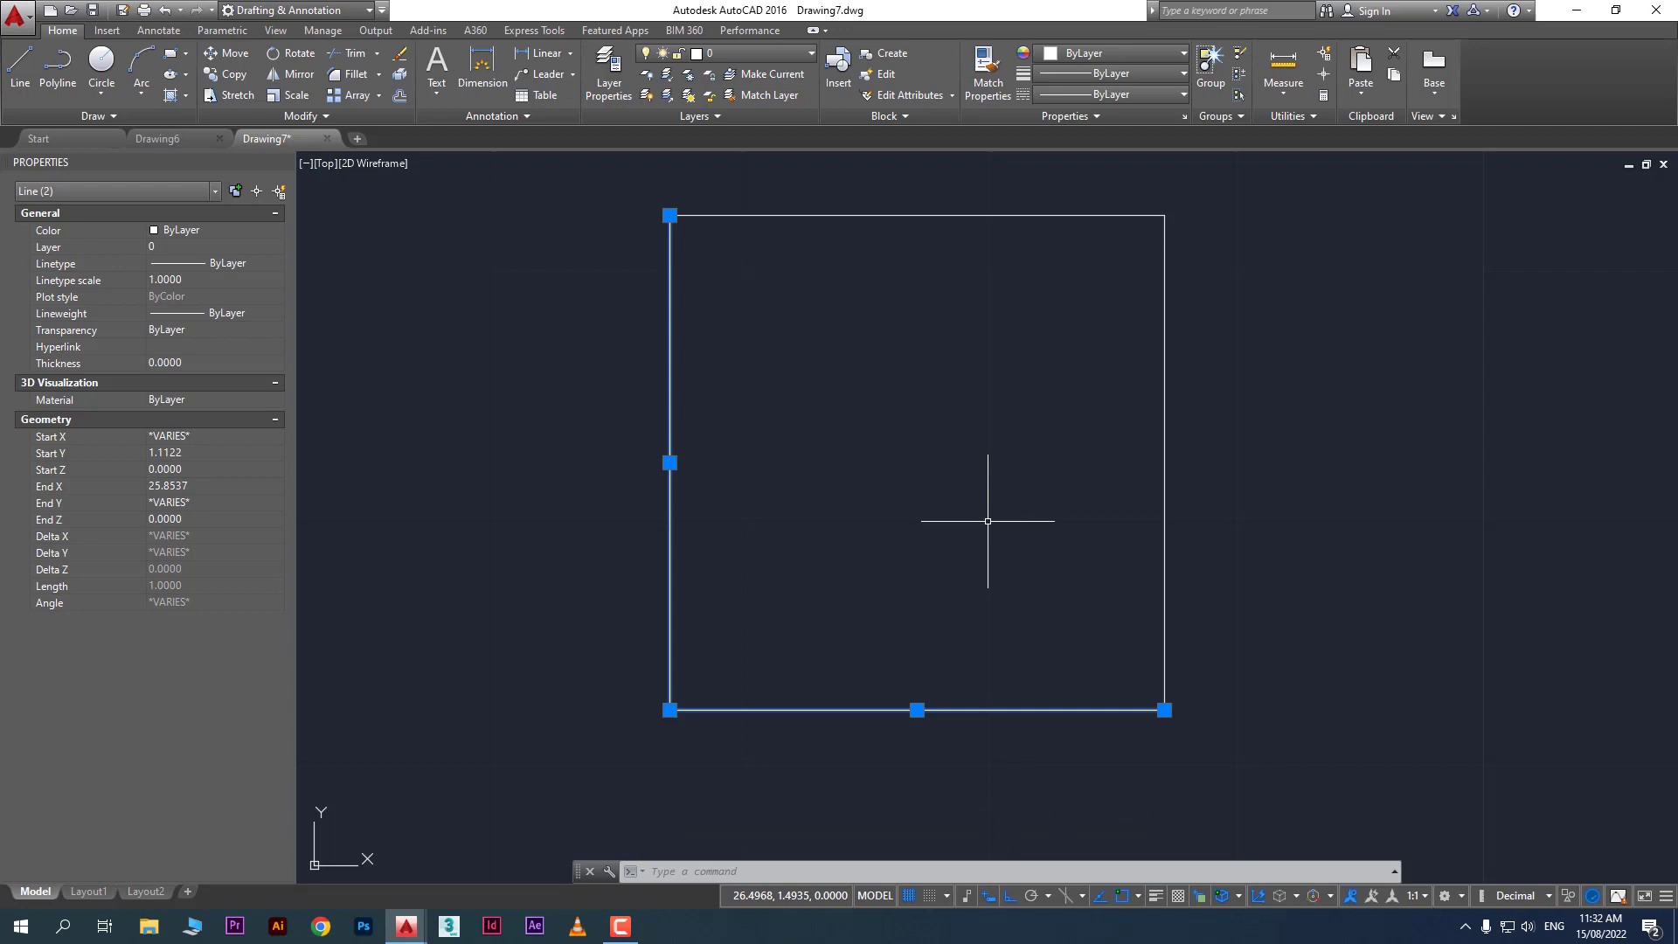
right_click(854, 387)
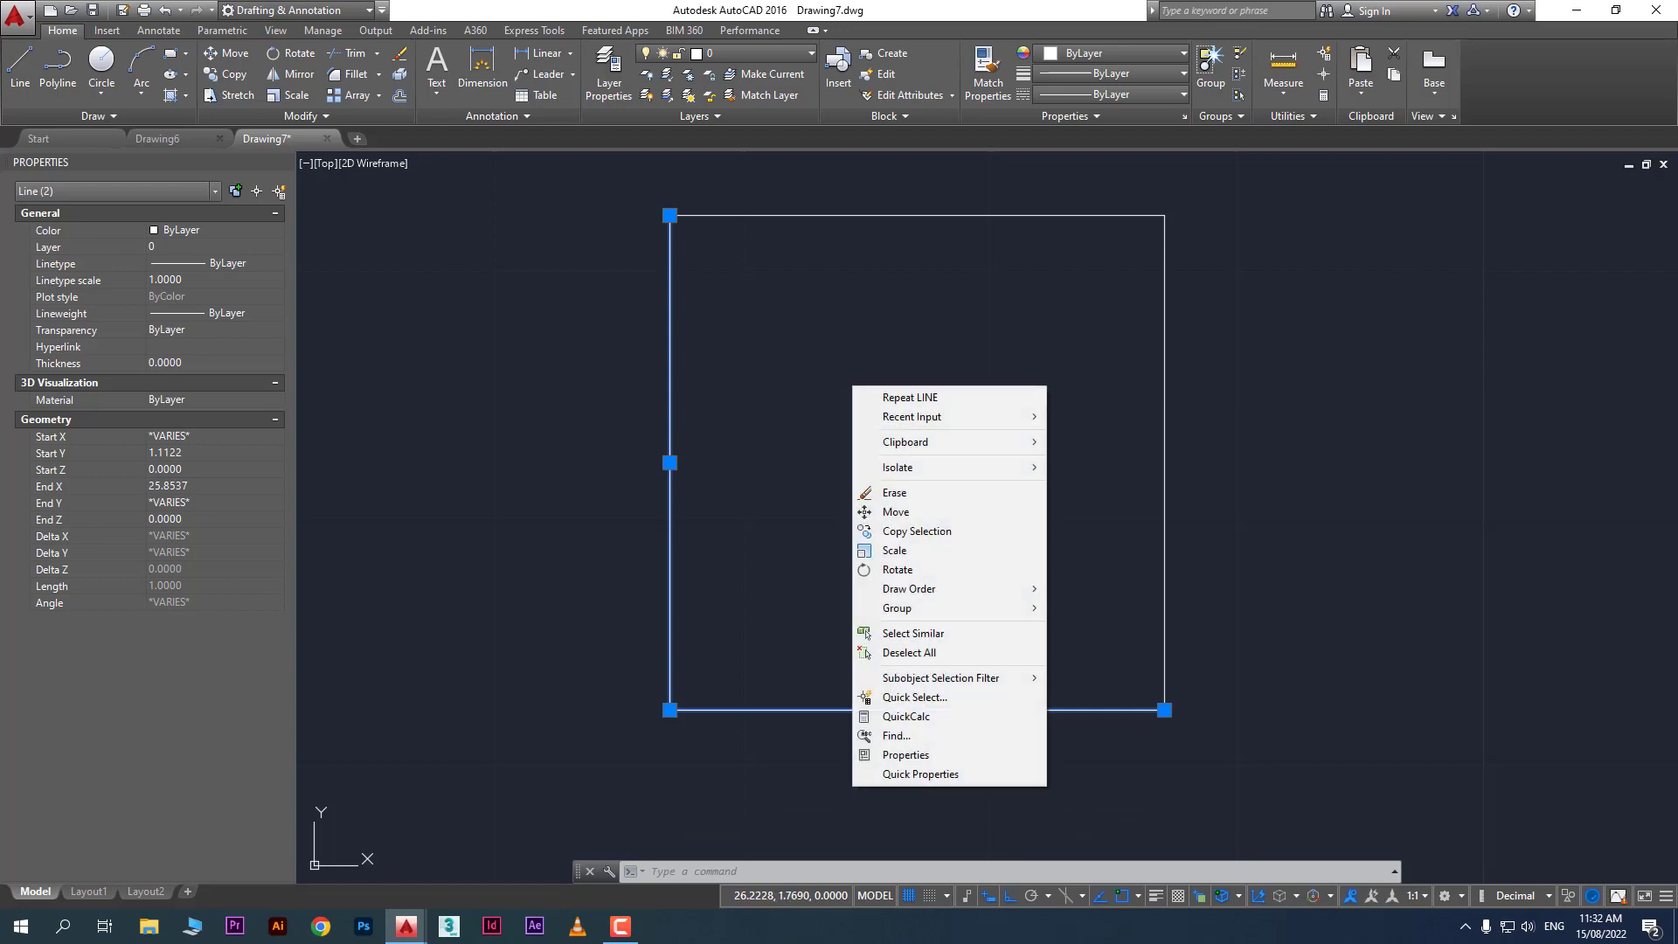
click(936, 494)
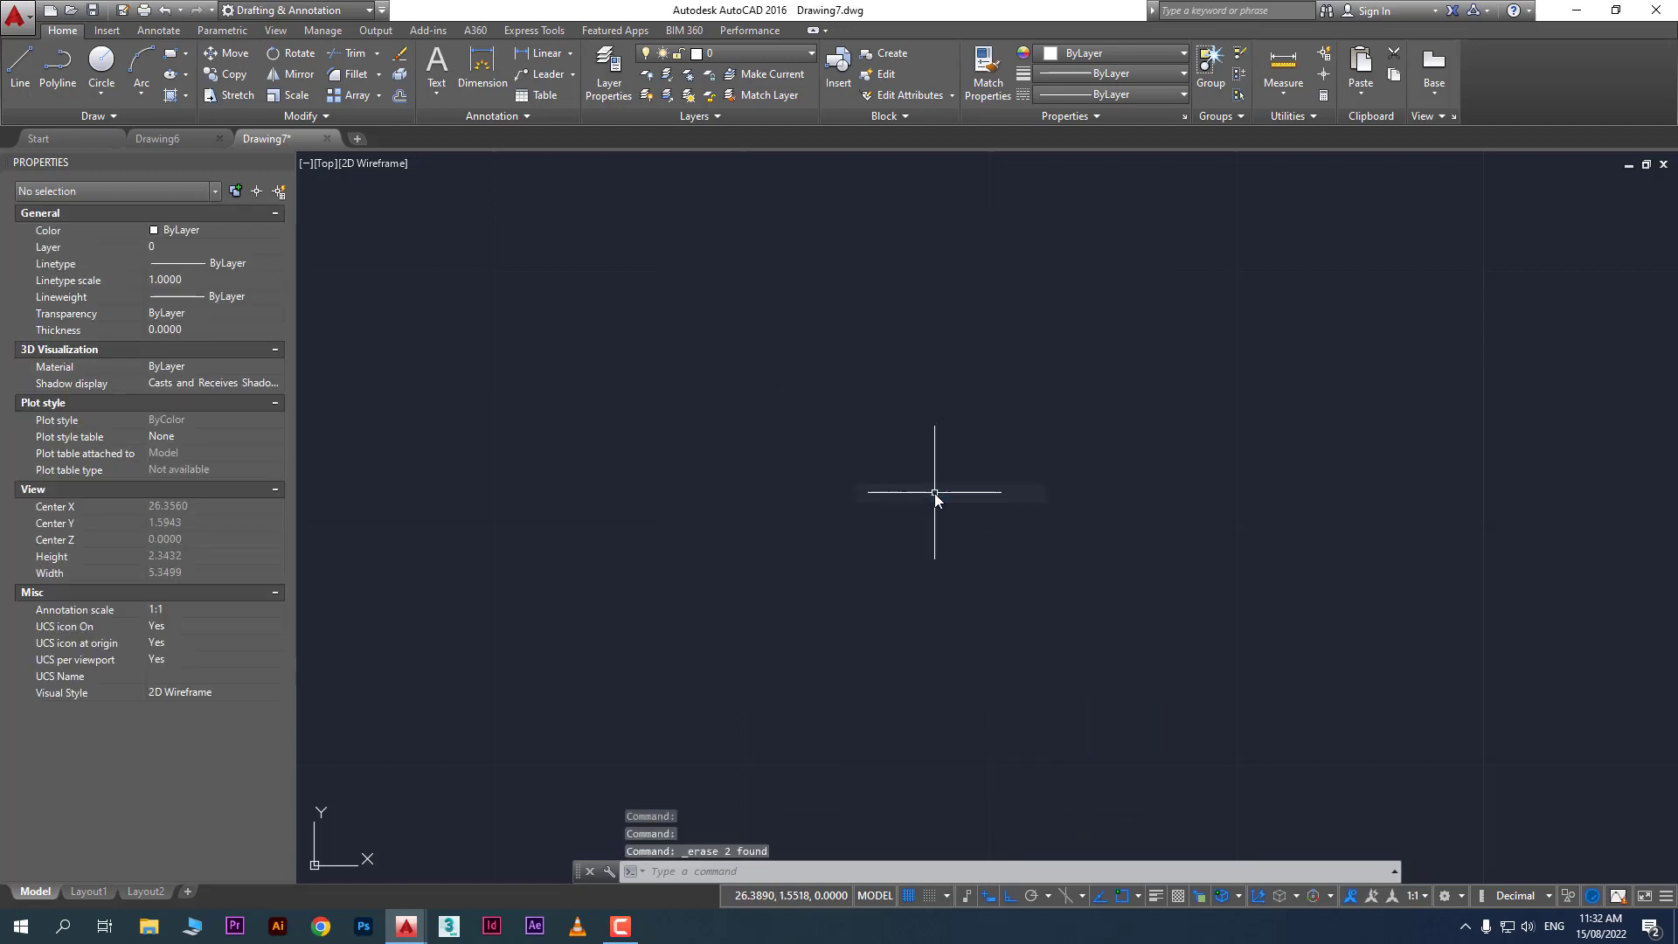
Select the middle triangle's right and bottom sides with a crossing window over their shared corner, and clear the selection
scroll(964, 491, down, 4)
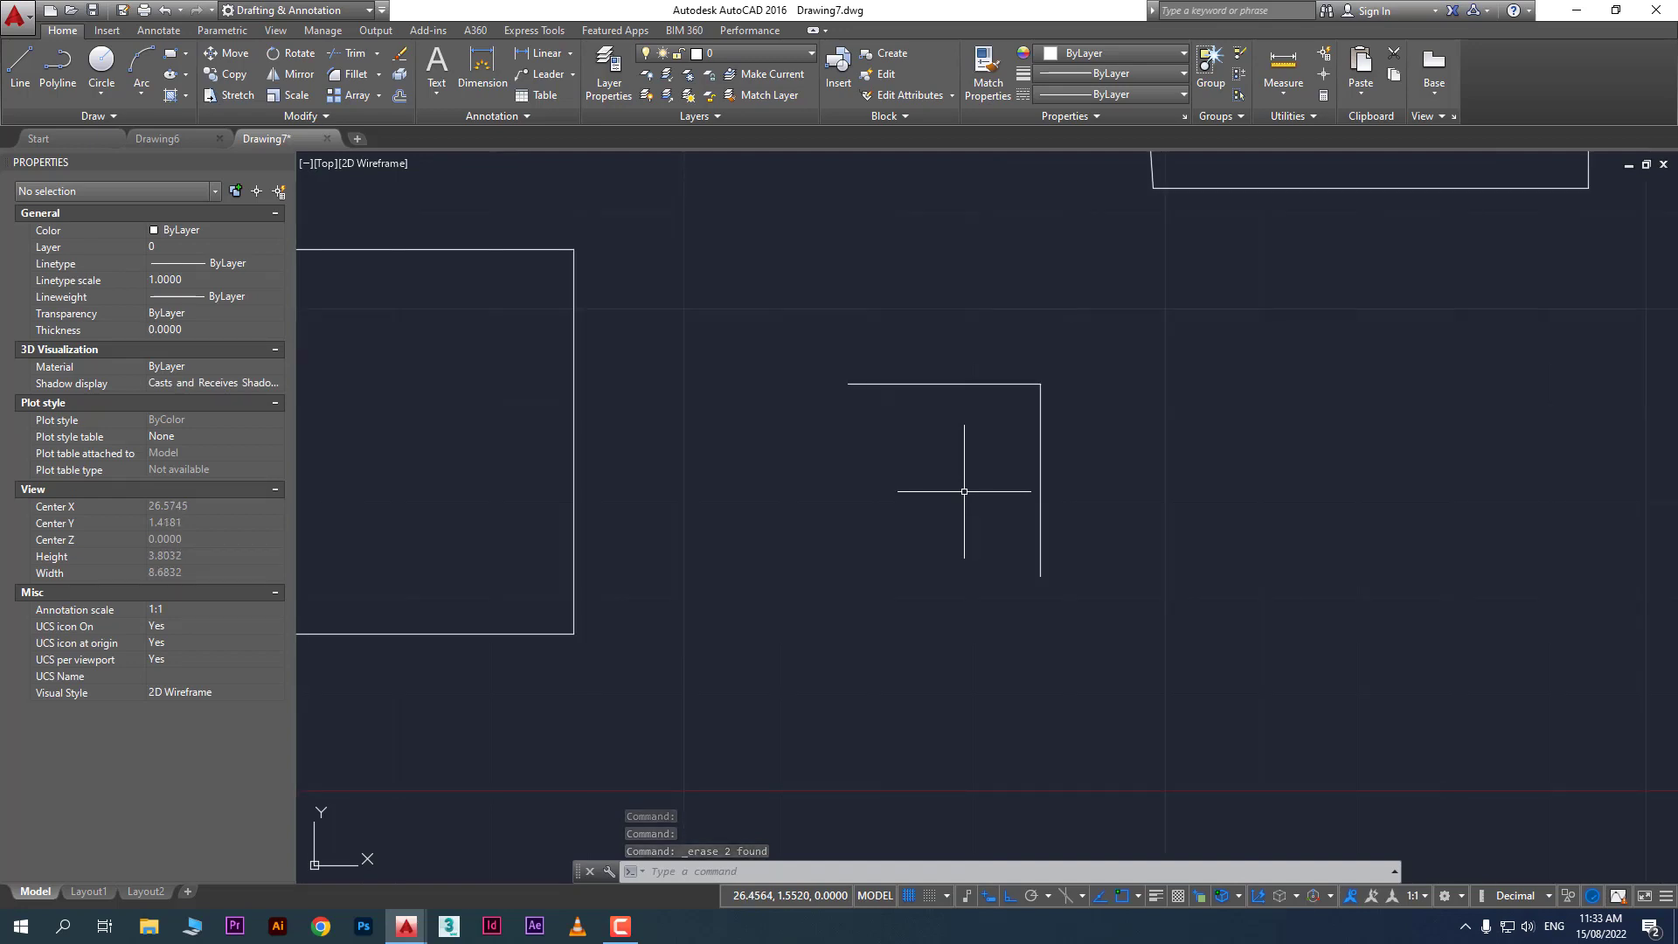
scroll(1008, 488, down, 2)
mouse_move(1008, 488)
middle_down()
mouse_move(1206, 570)
mouse_move(1281, 642)
middle_up()
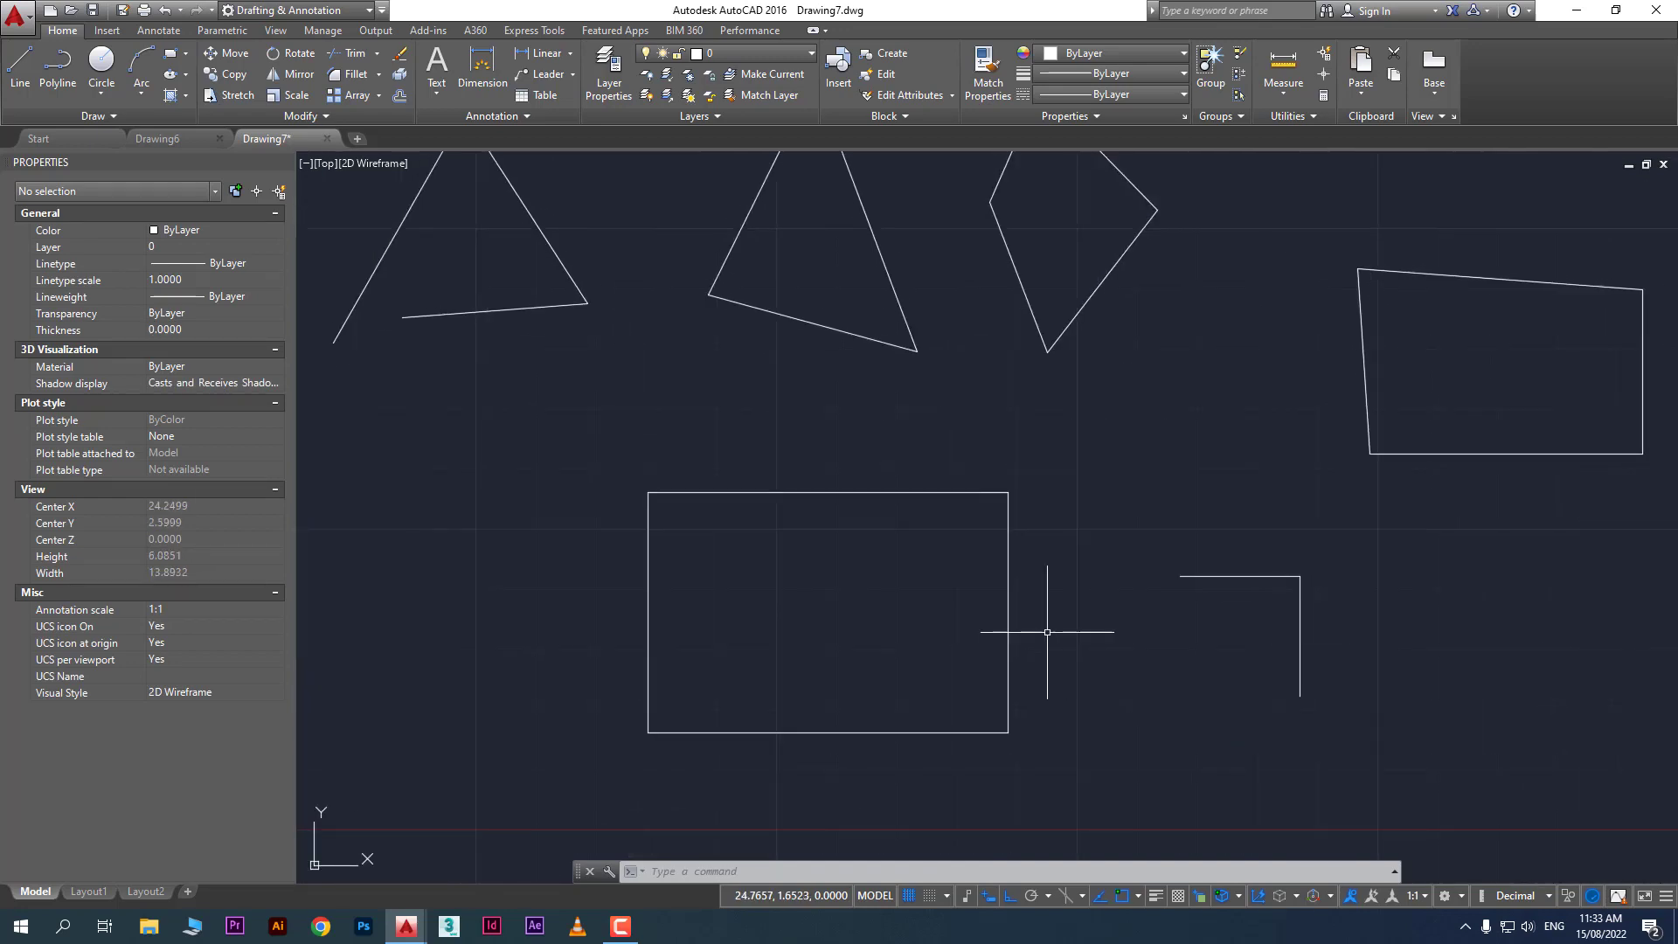
middle_drag(786, 593, 799, 637)
middle_drag(937, 472, 918, 626)
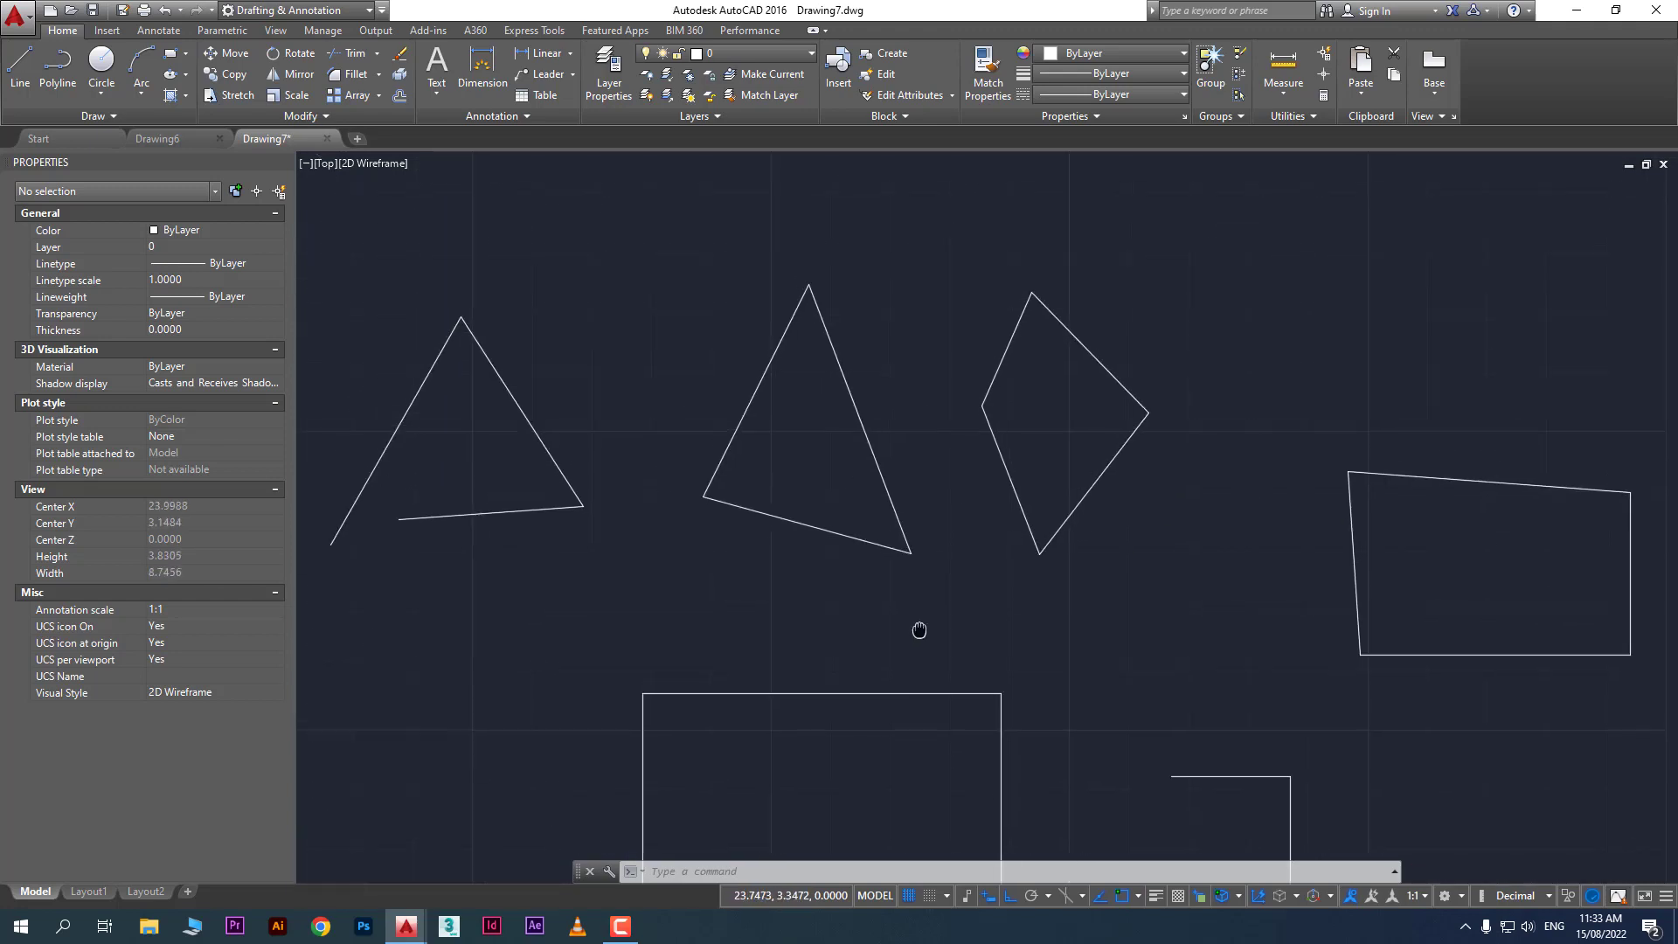
scroll(981, 532, up, 2)
mouse_move(981, 533)
middle_down()
mouse_move(936, 543)
mouse_move(944, 588)
middle_up()
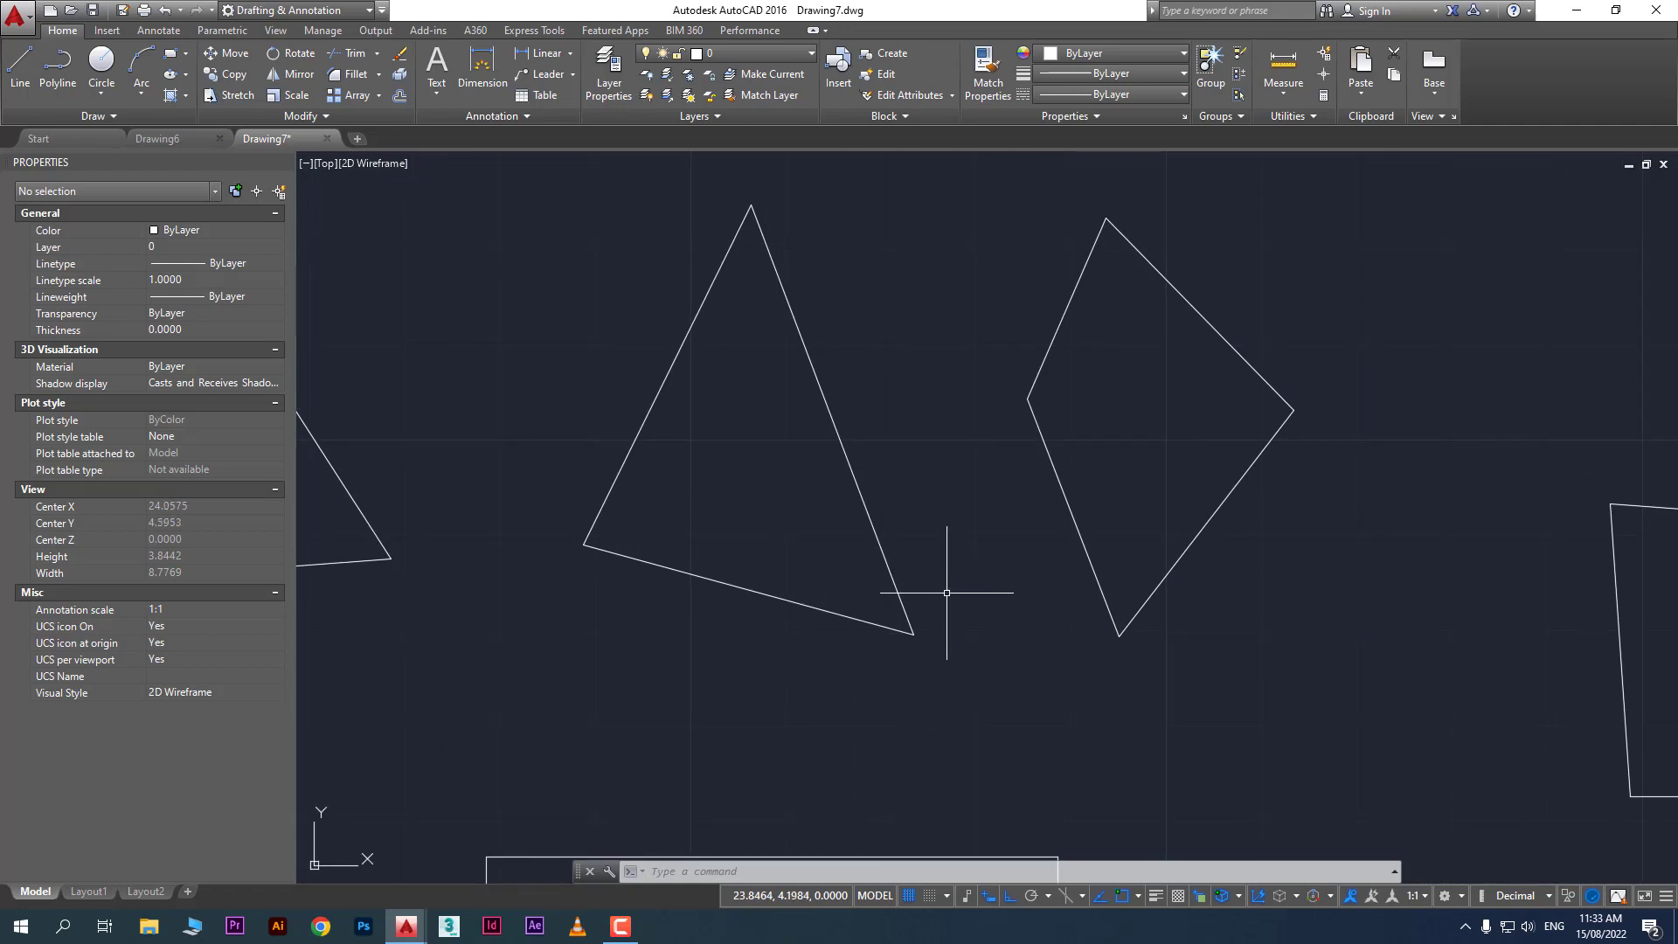
click(959, 540)
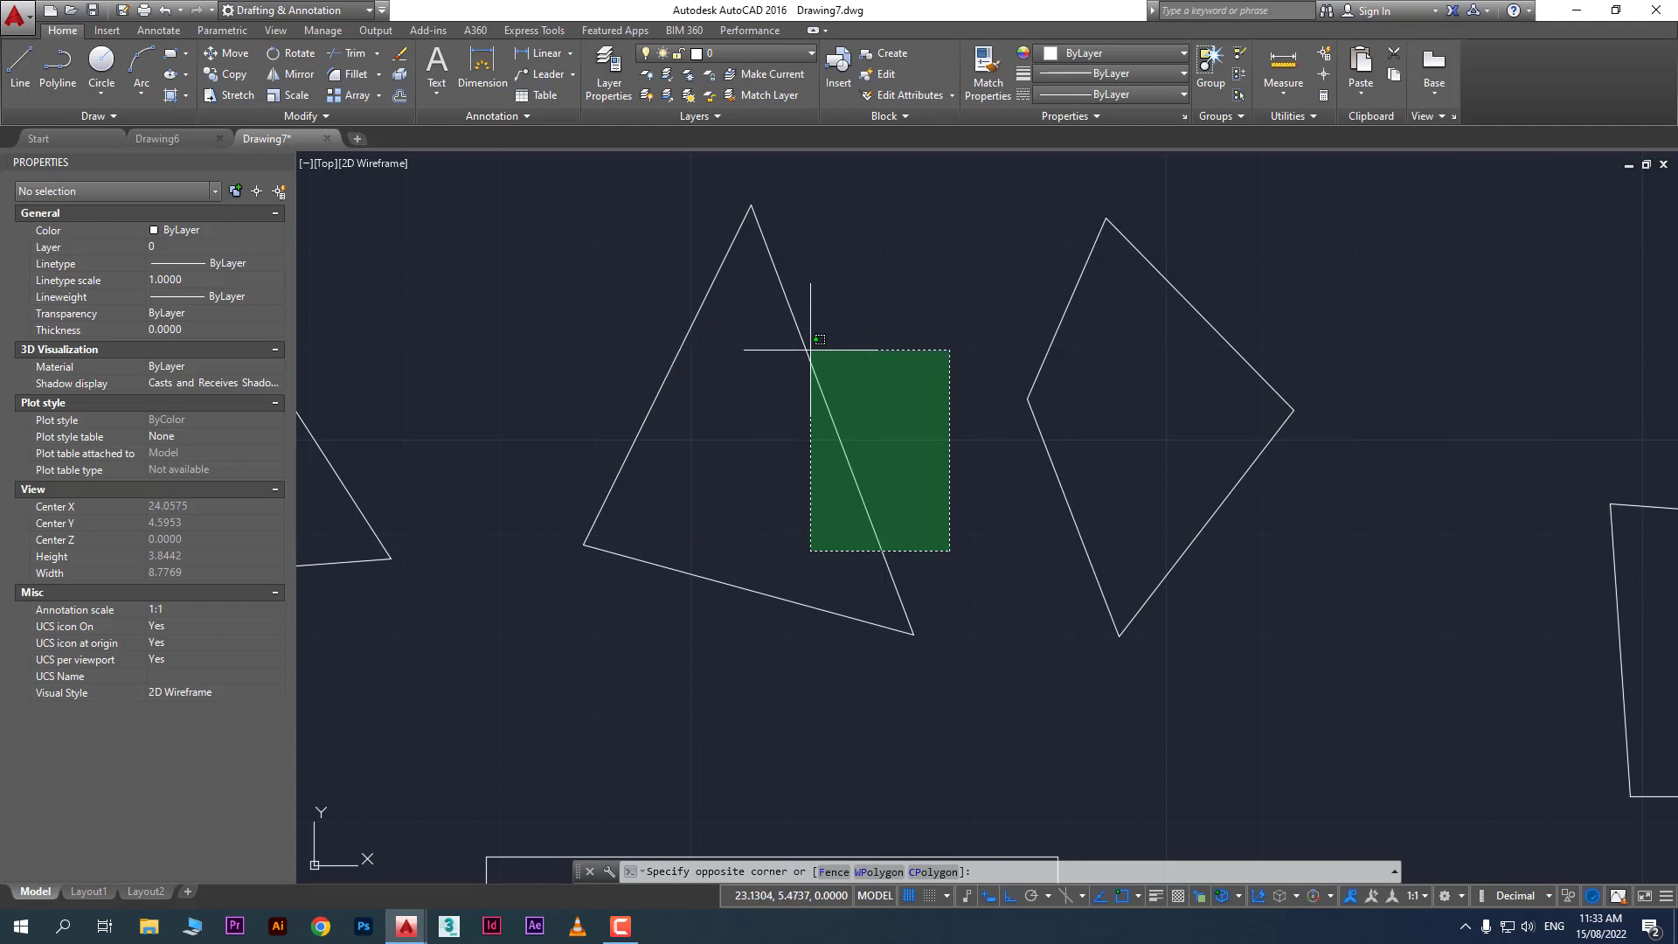
key(Escape)
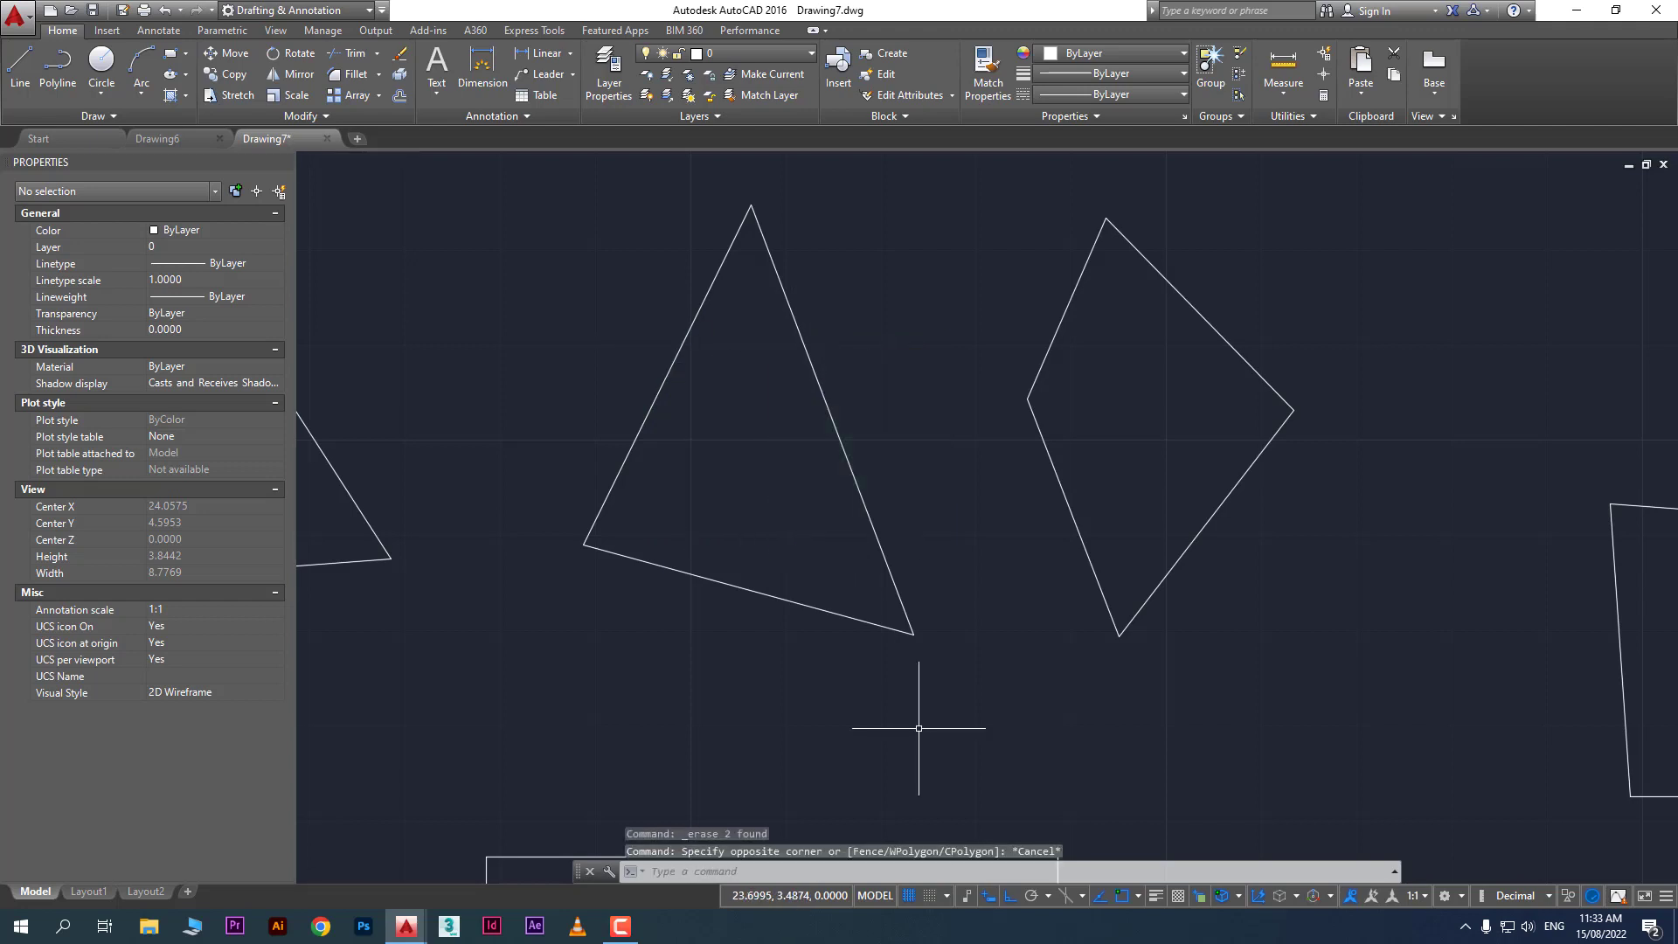
click(926, 659)
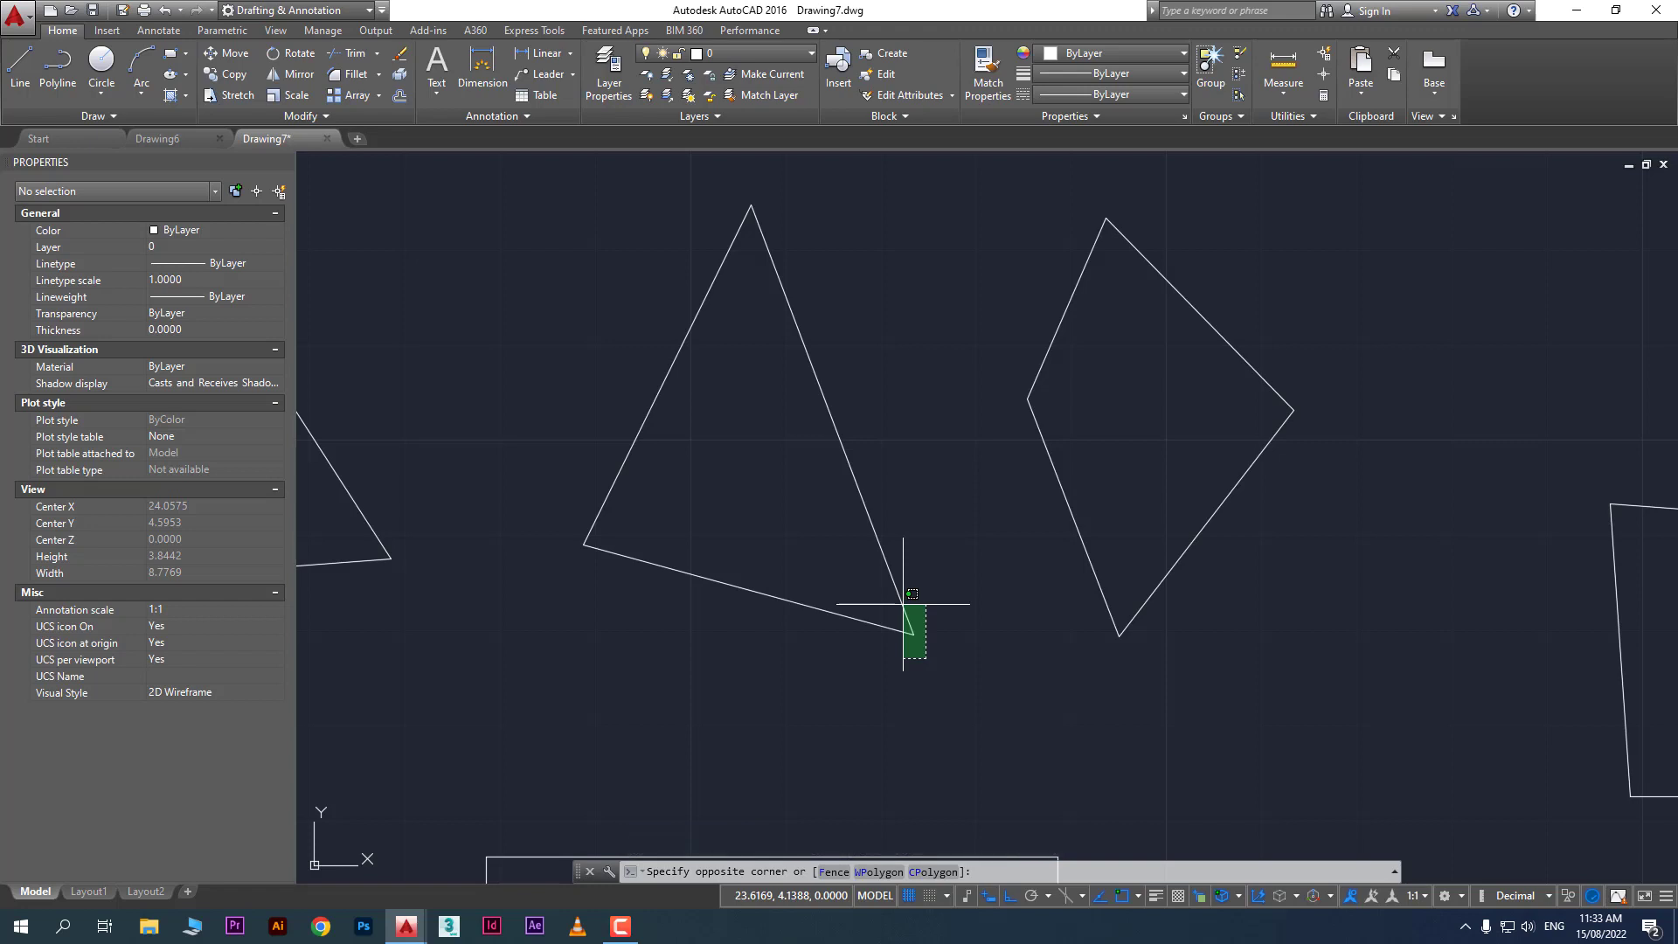
click(912, 593)
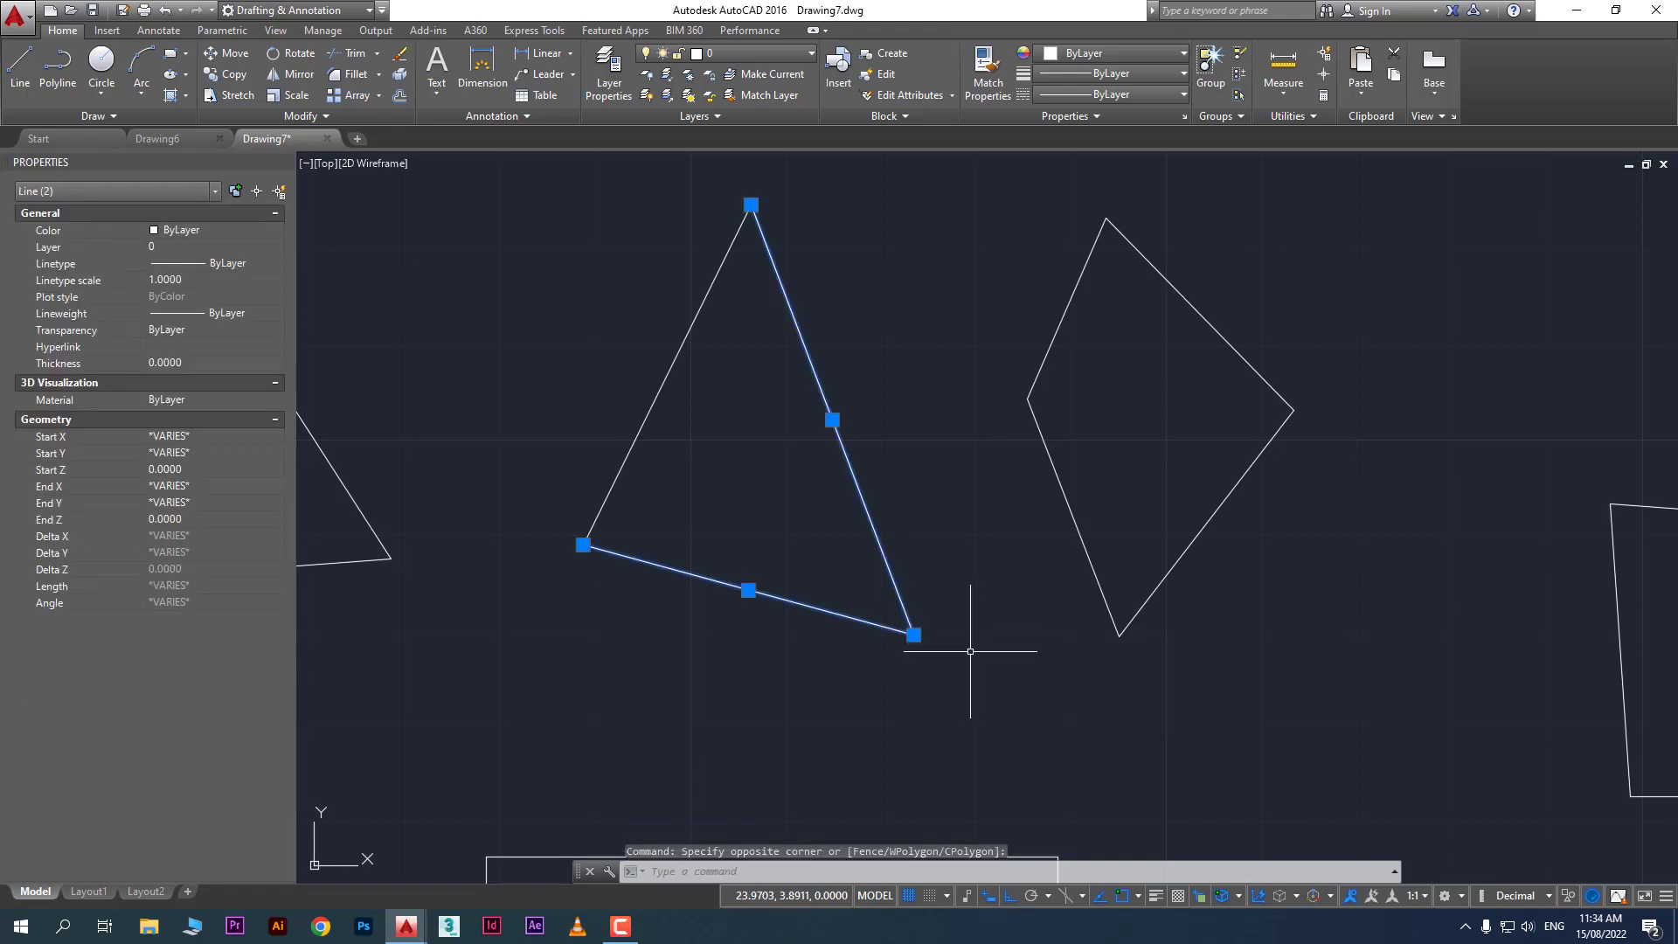
key(Escape)
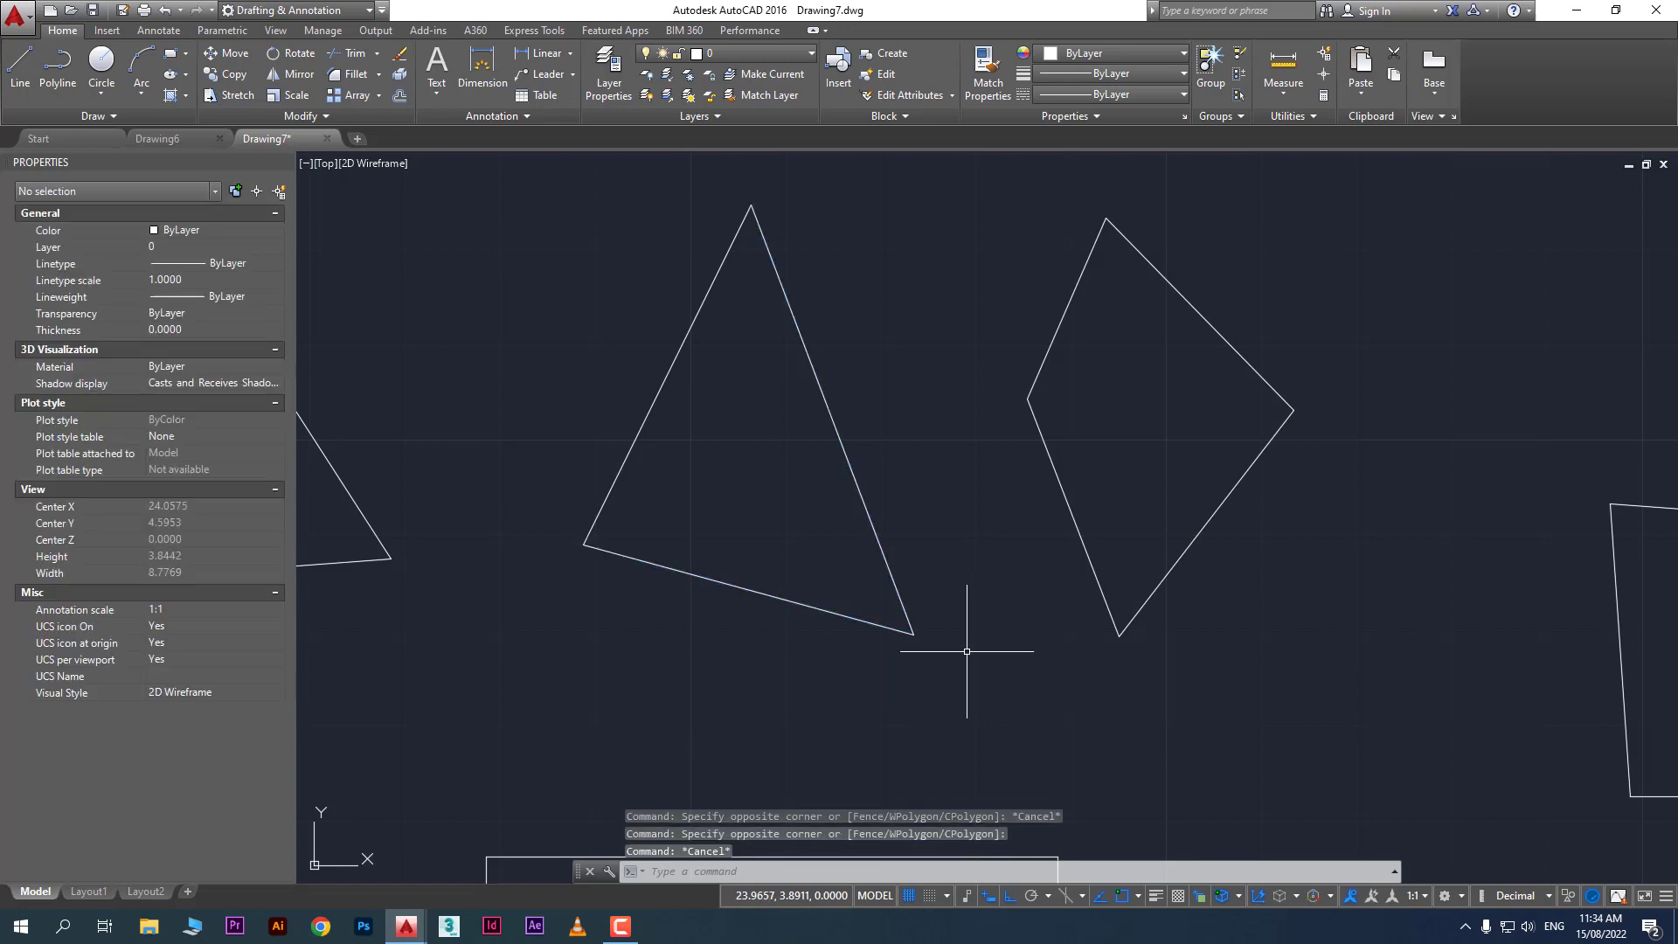
Repeat the crossing-window selection over the triangle's lower-right corner several times, clearing the selection after each attempt
click(955, 650)
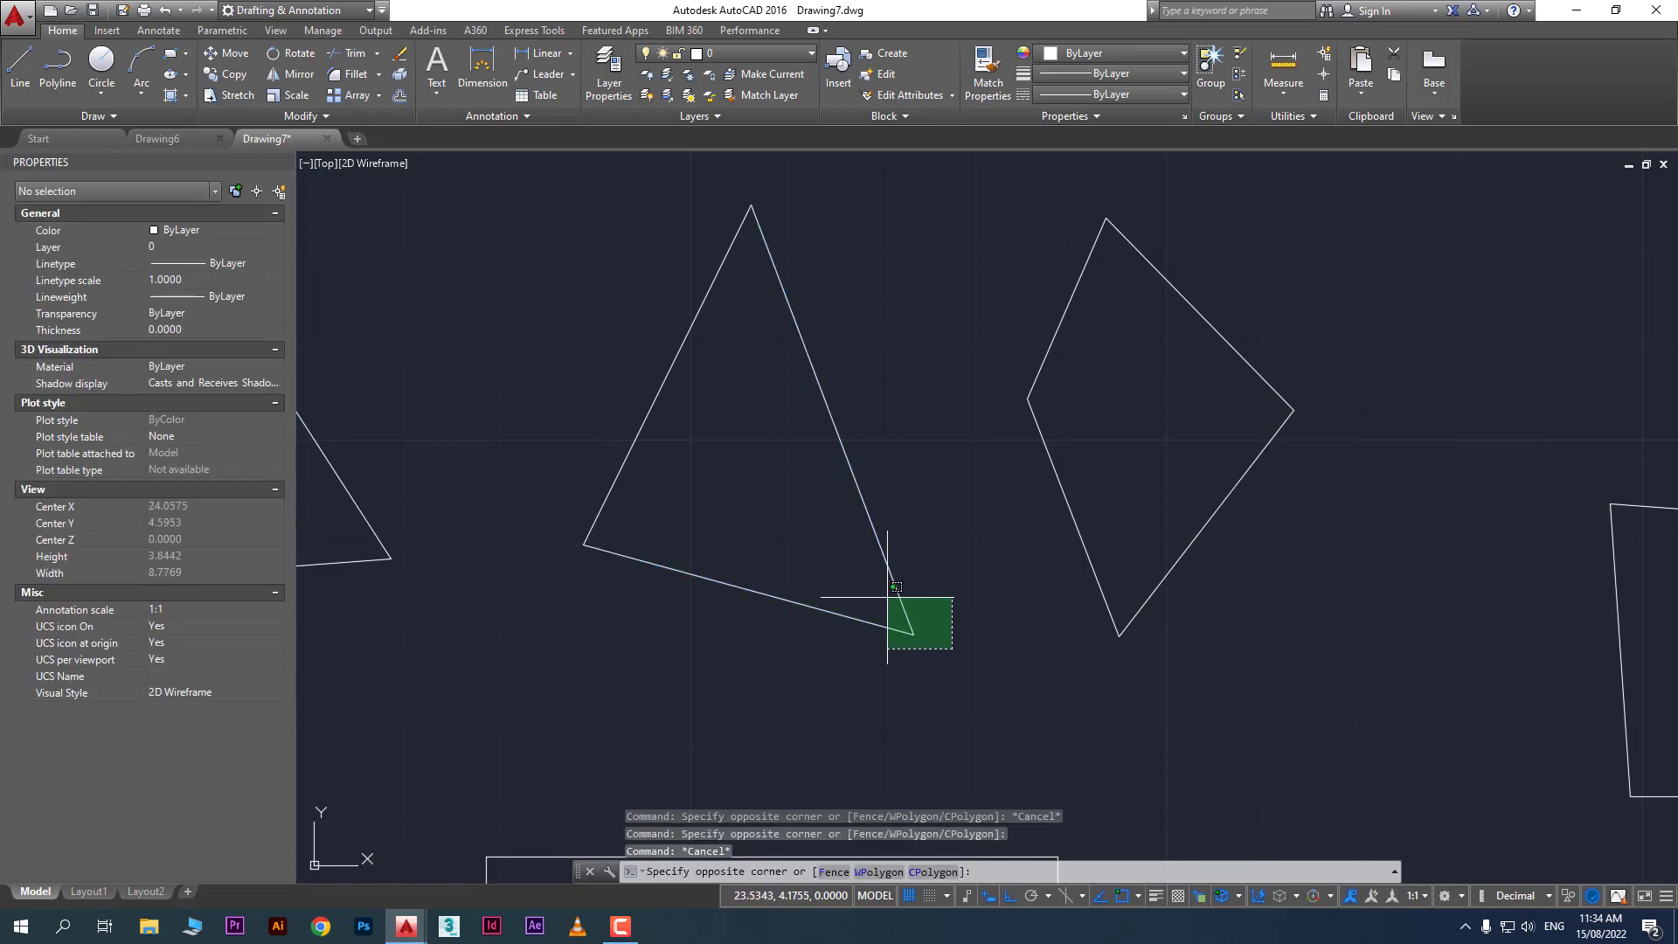
click(802, 510)
key(Escape)
click(925, 667)
click(881, 569)
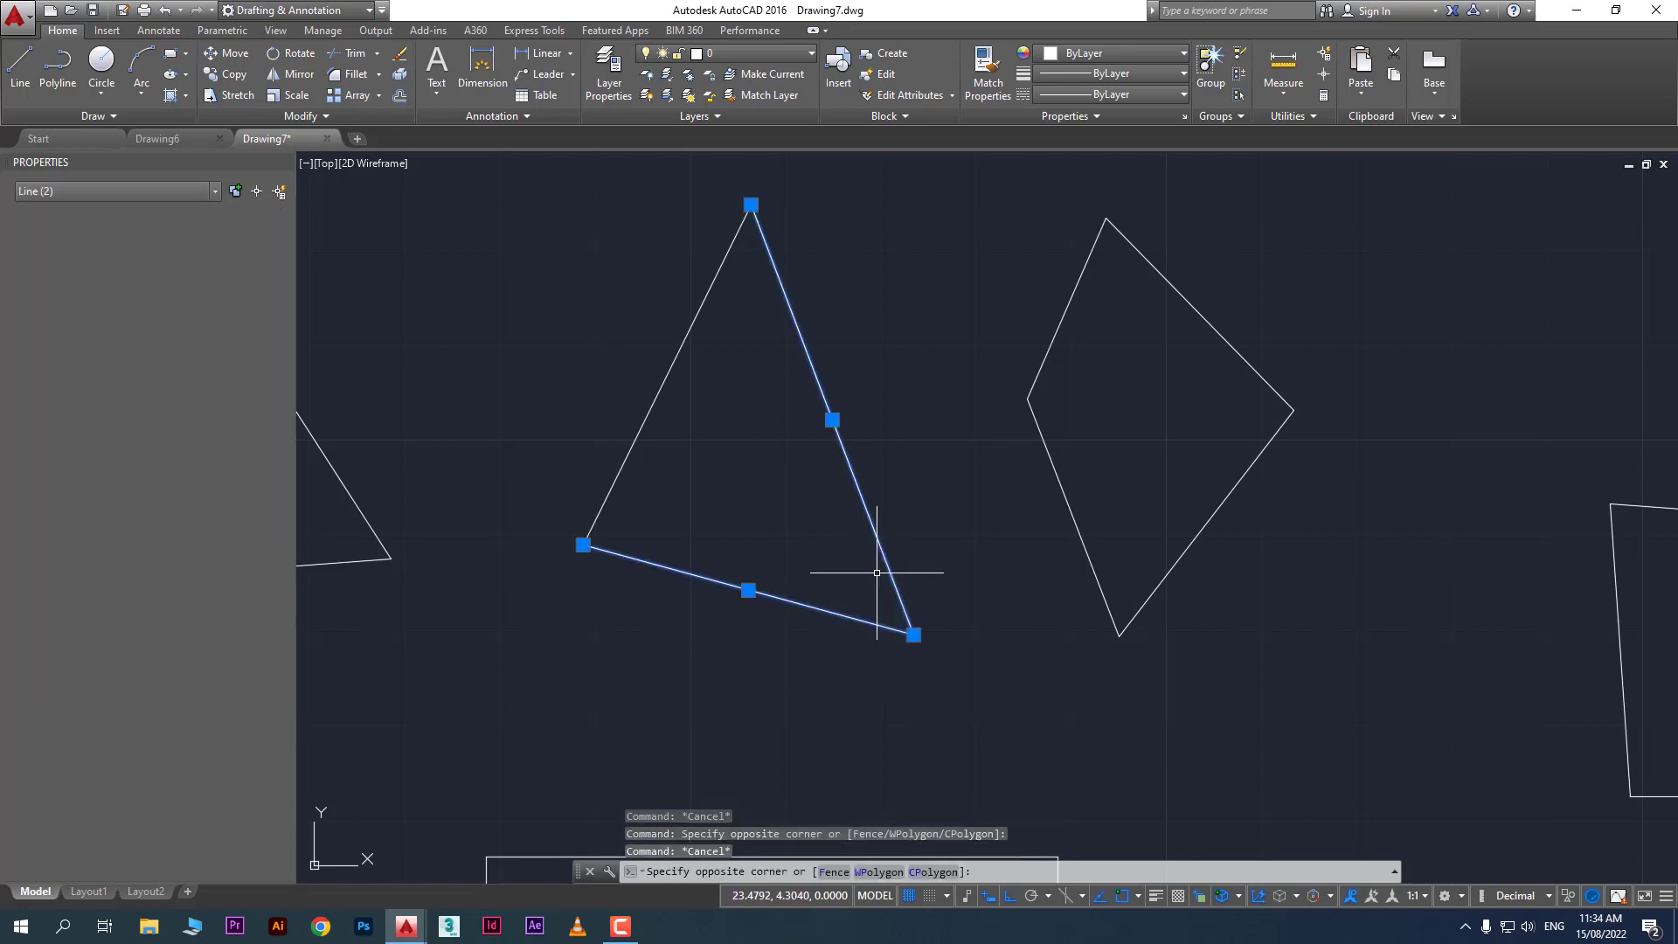
key(Escape)
click(940, 655)
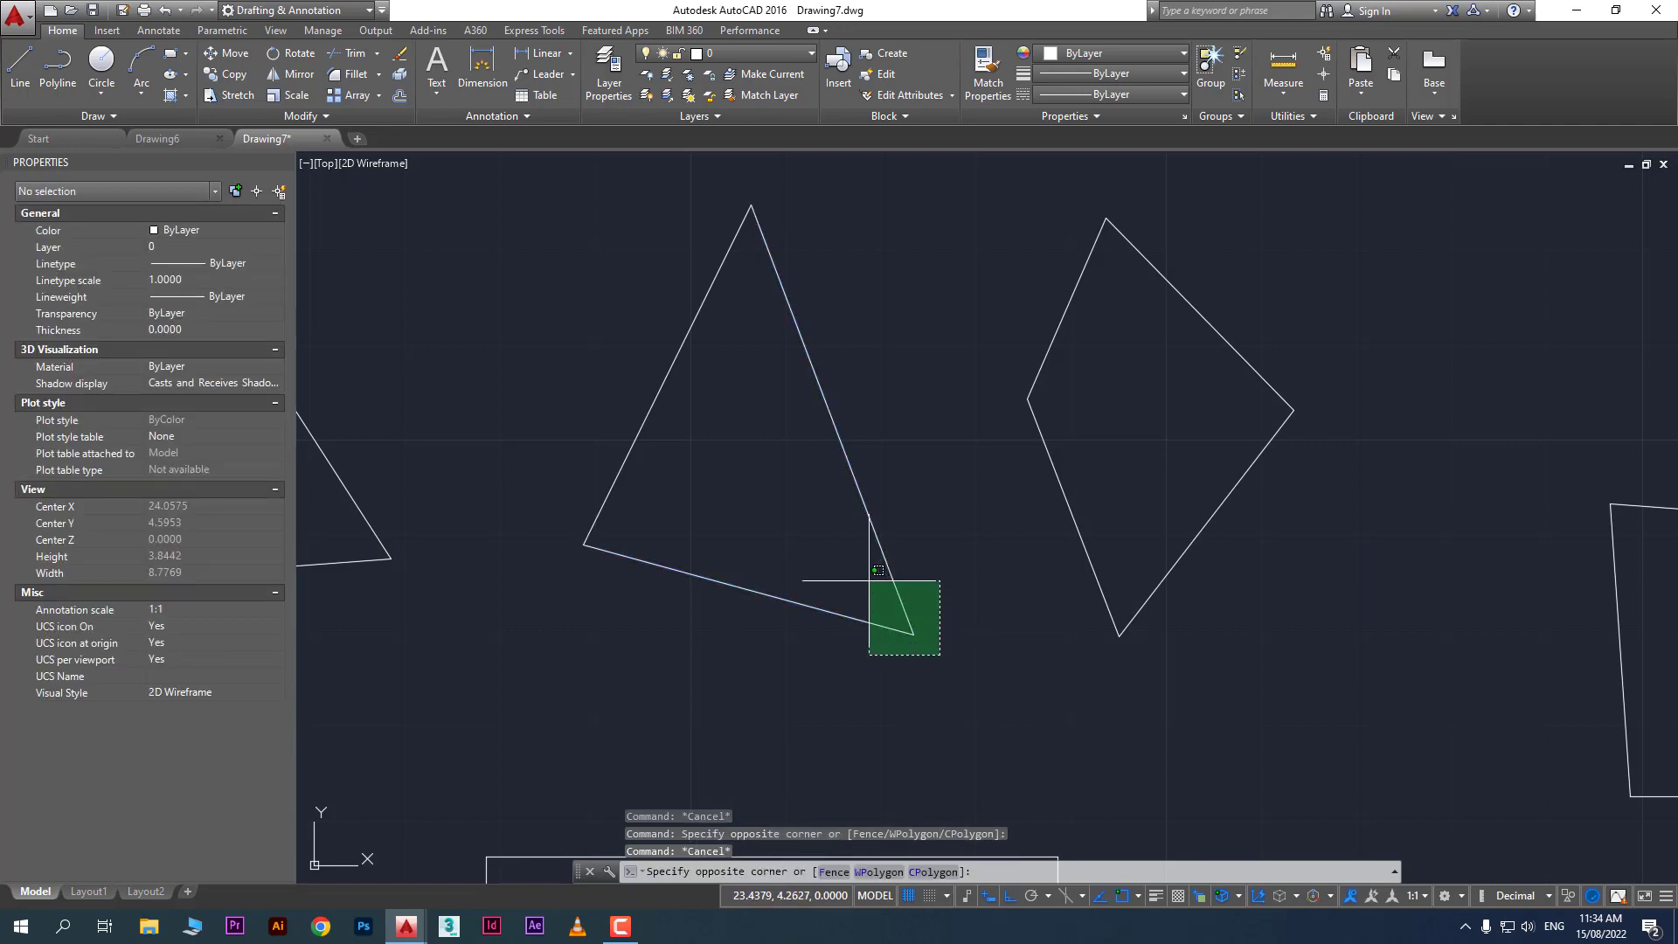
click(891, 525)
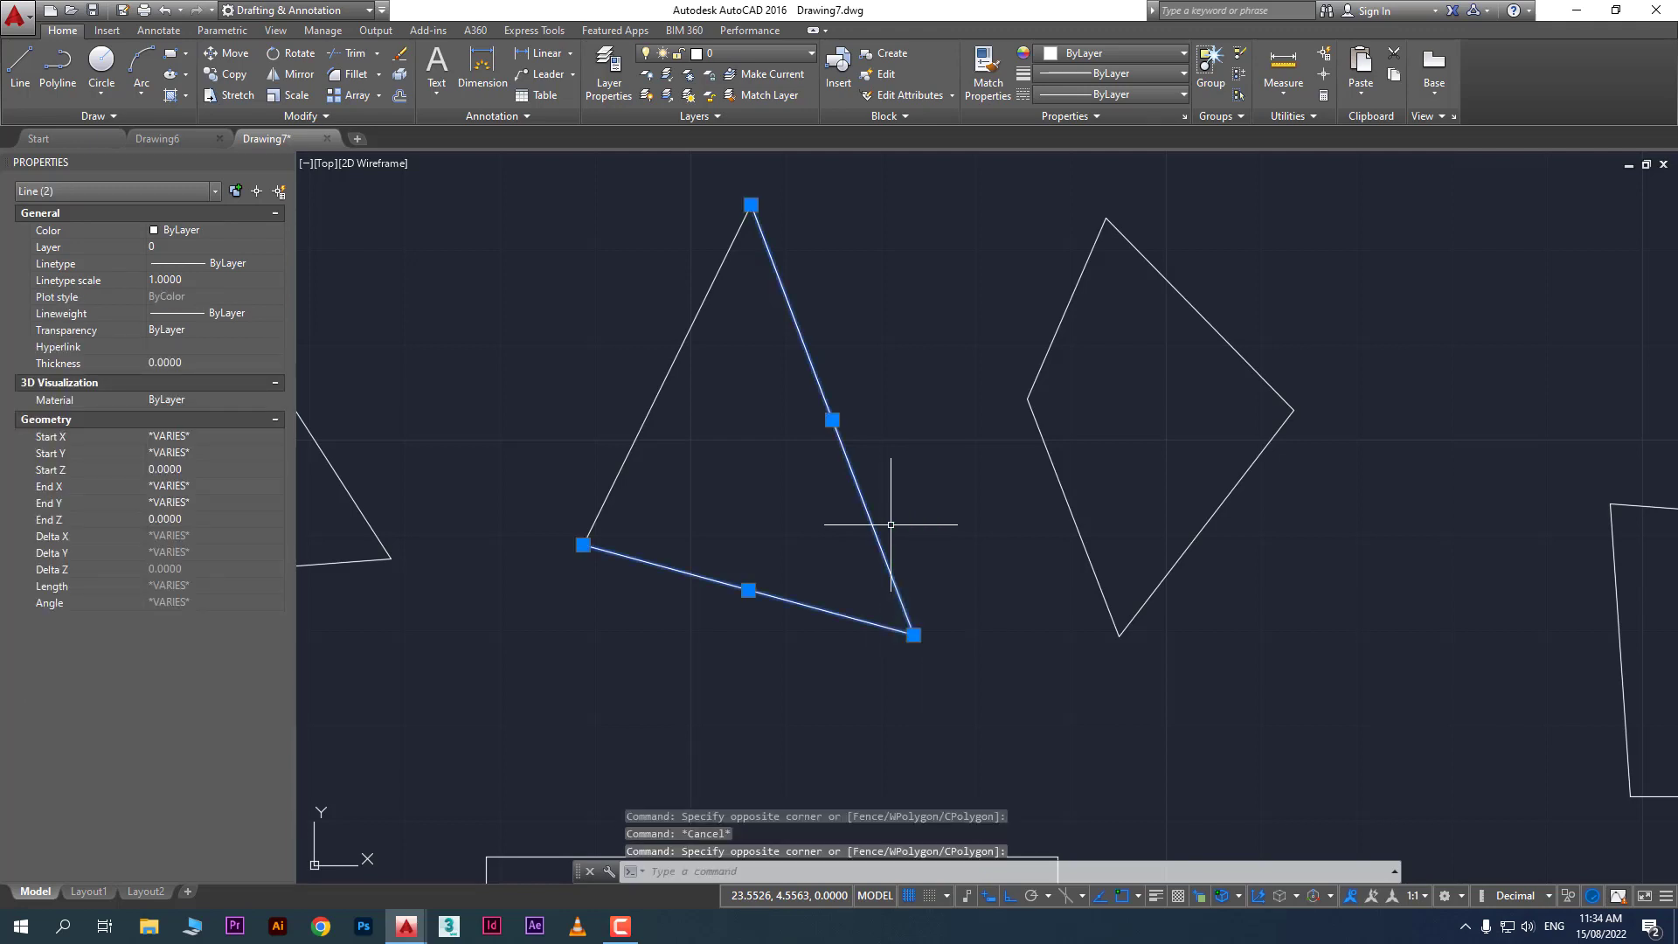
key(Escape)
Try to select the triangle's right and bottom sides with a left-to-right window that encloses only their shared corner
click(807, 478)
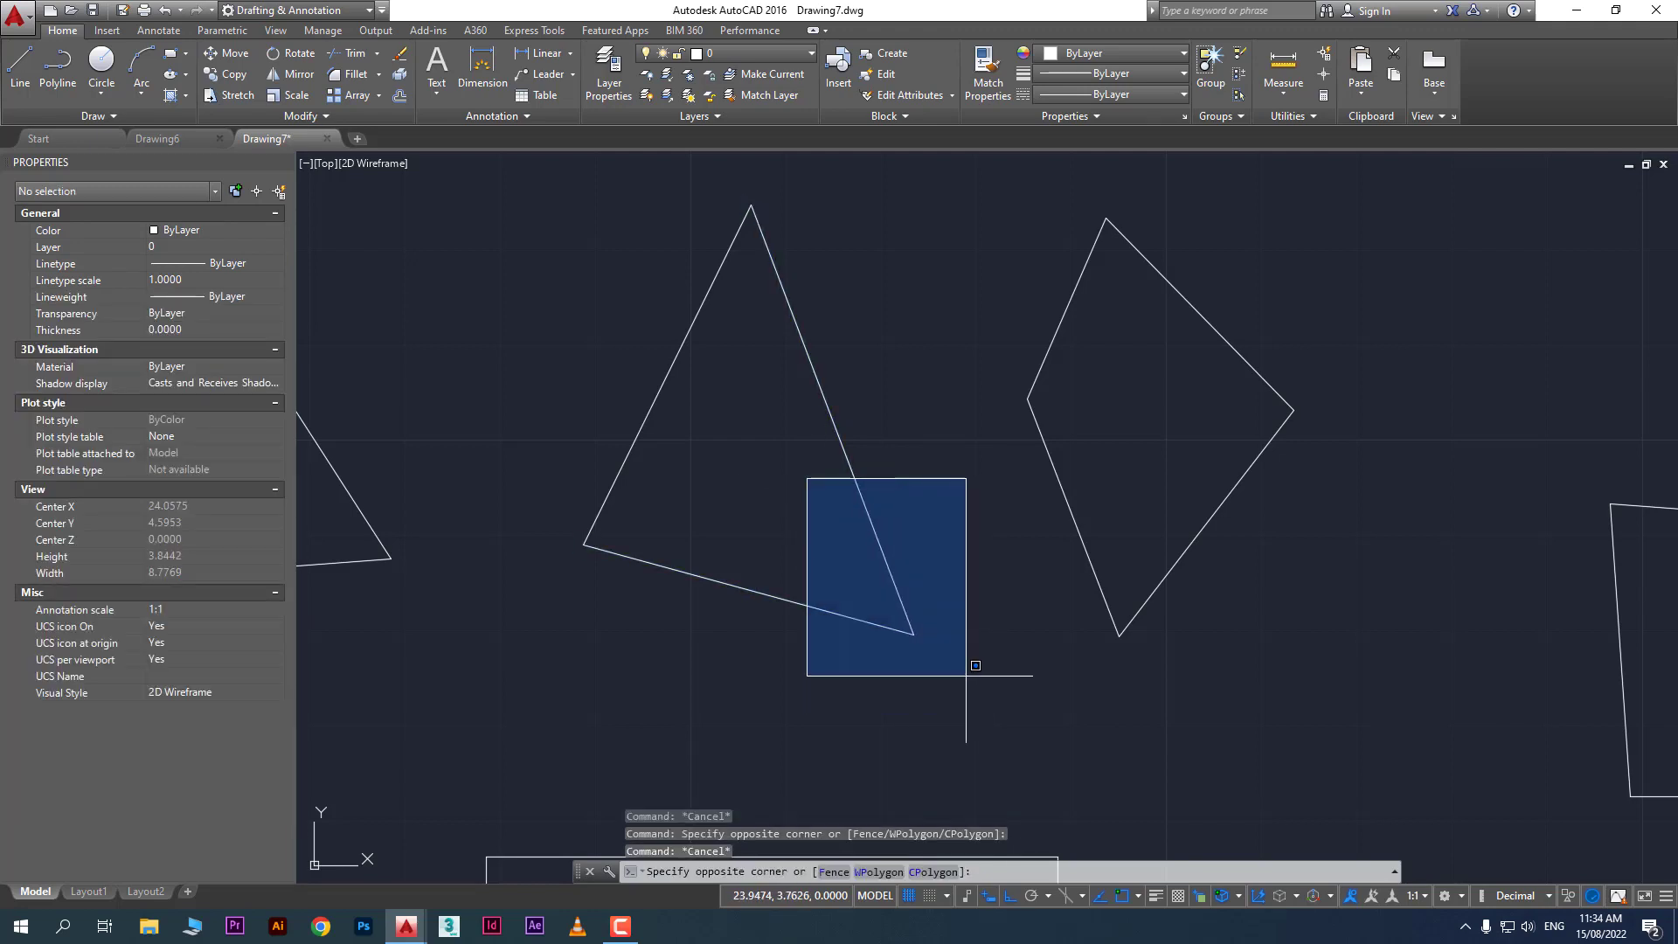
key(Escape)
click(867, 568)
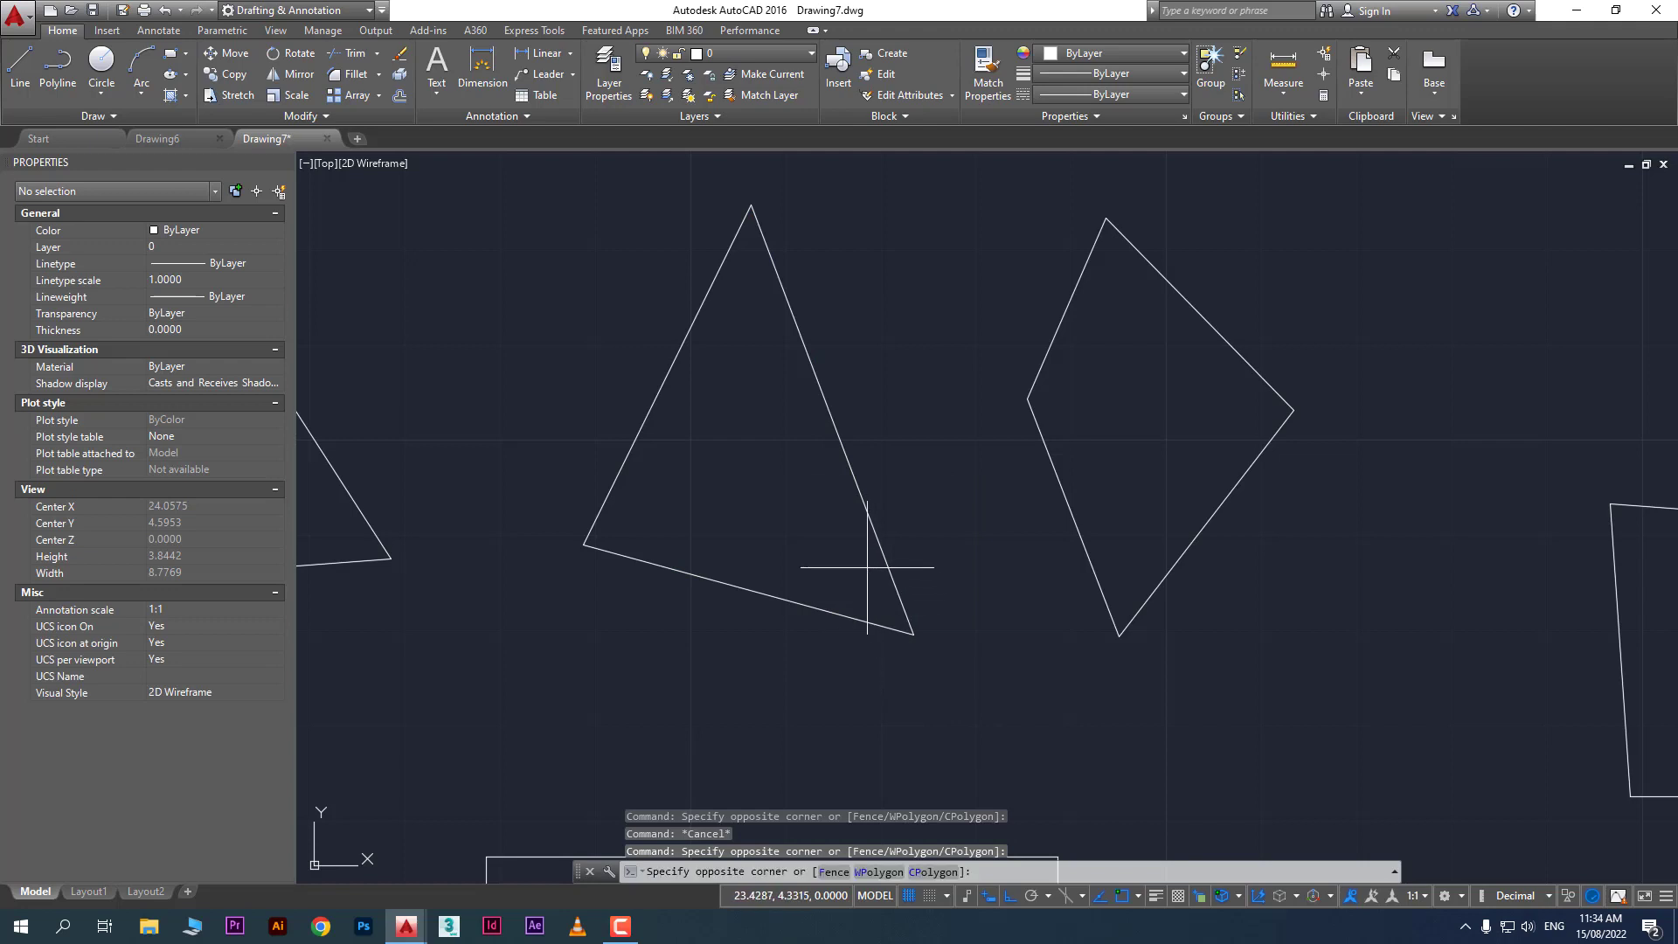
click(954, 688)
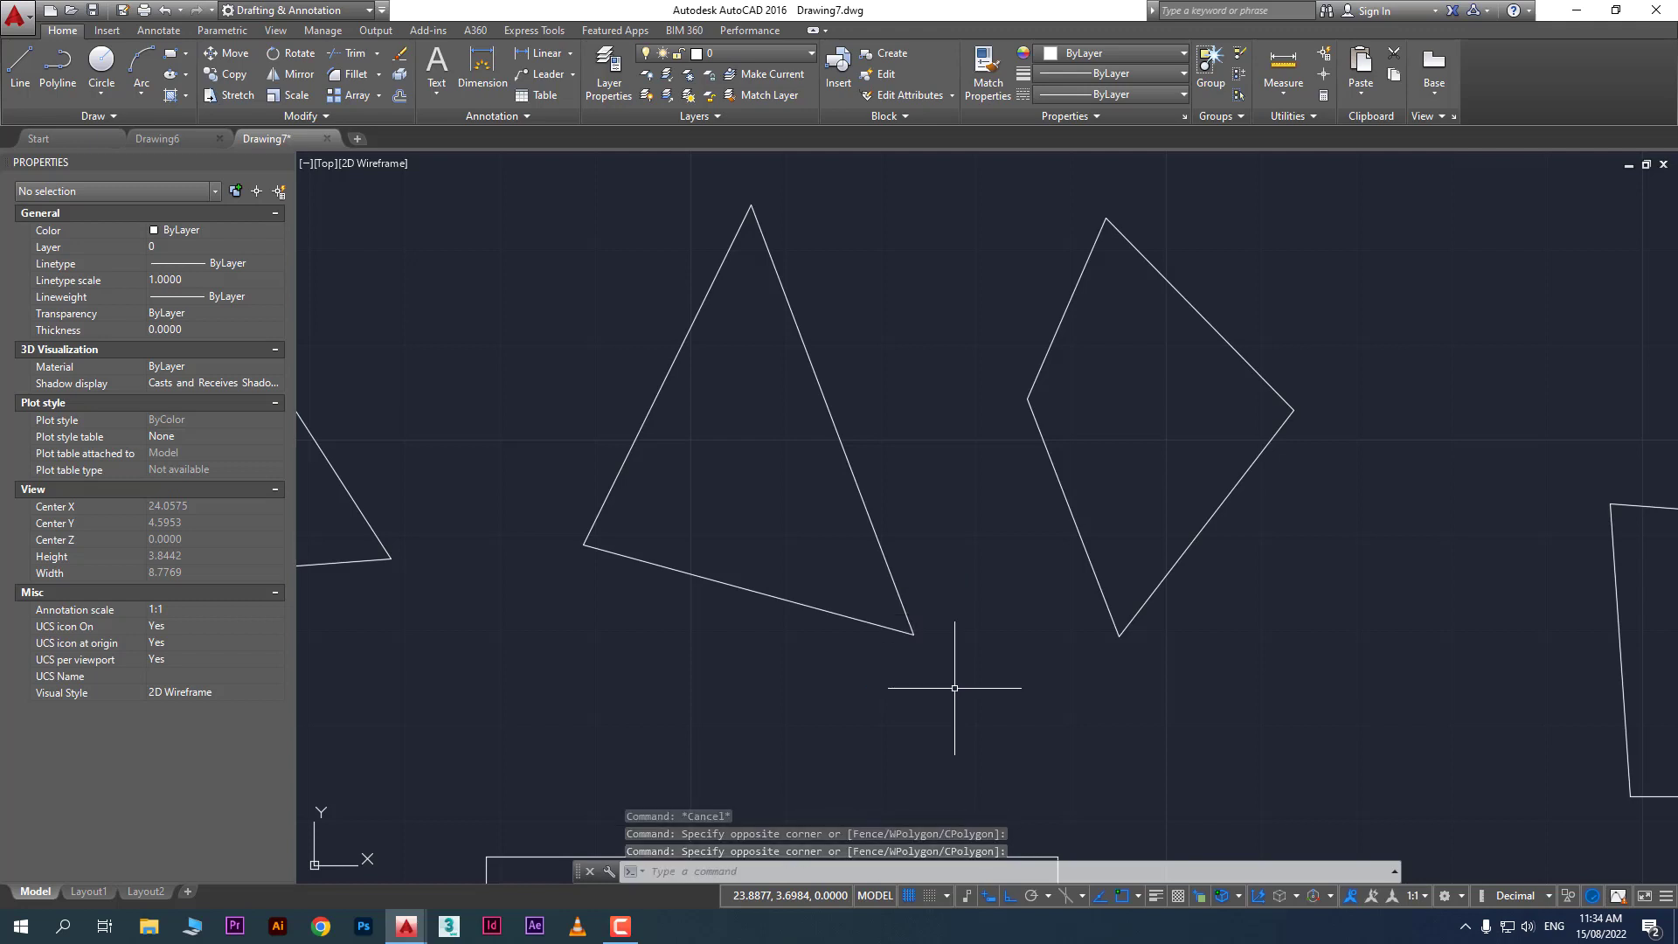
click(862, 556)
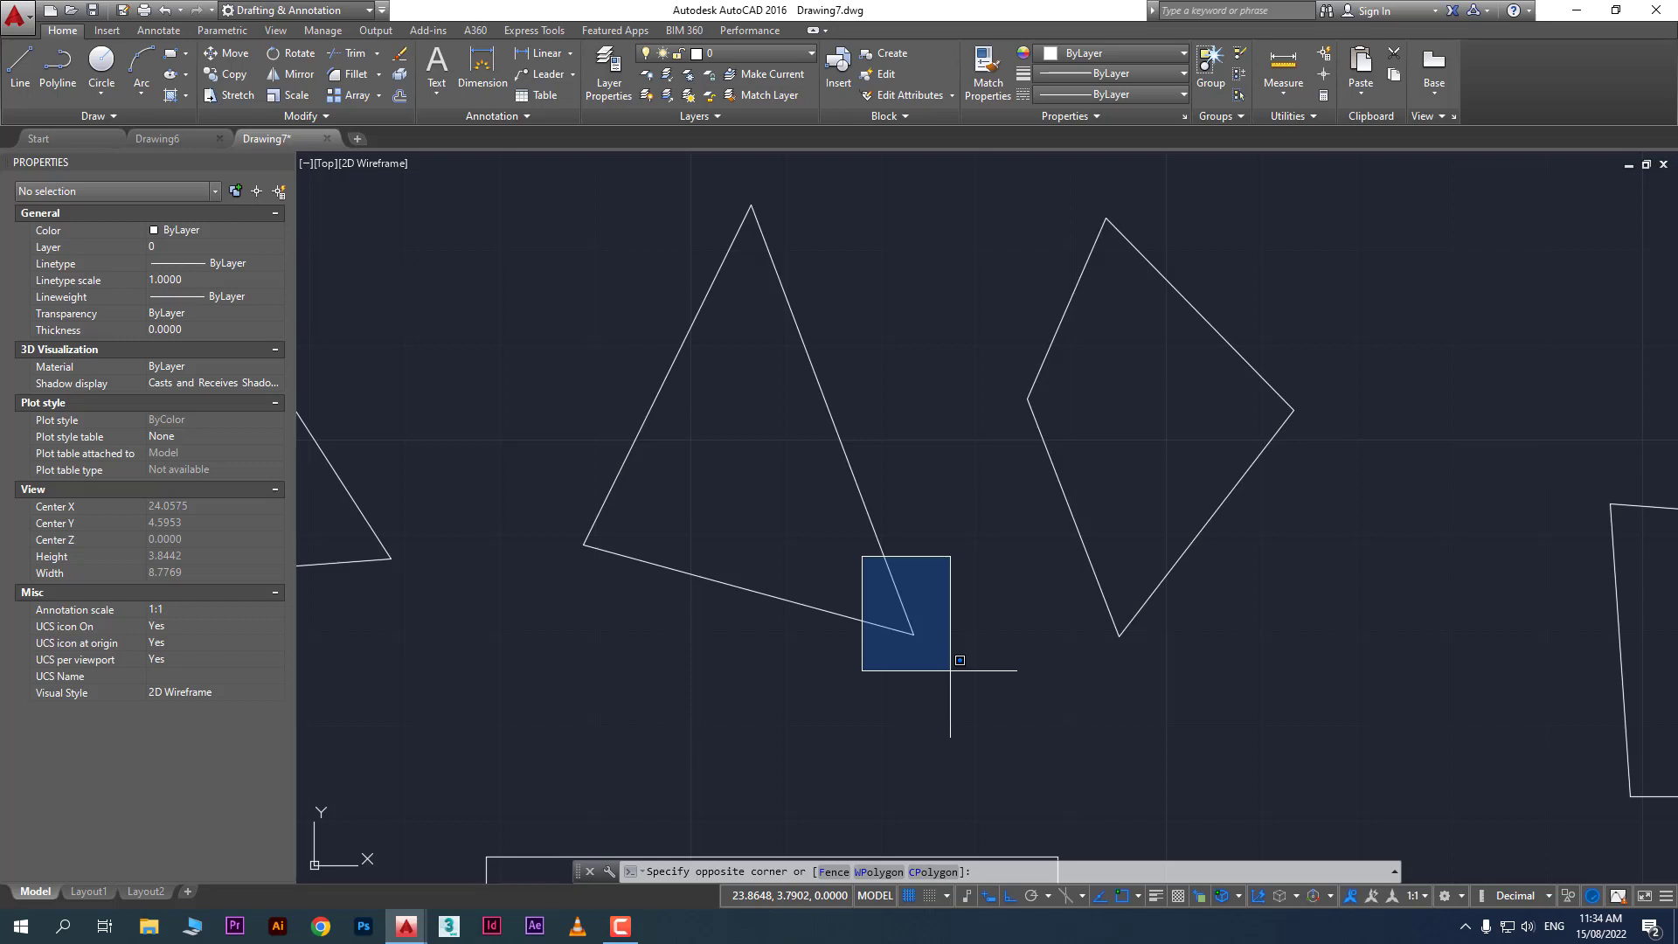
click(950, 671)
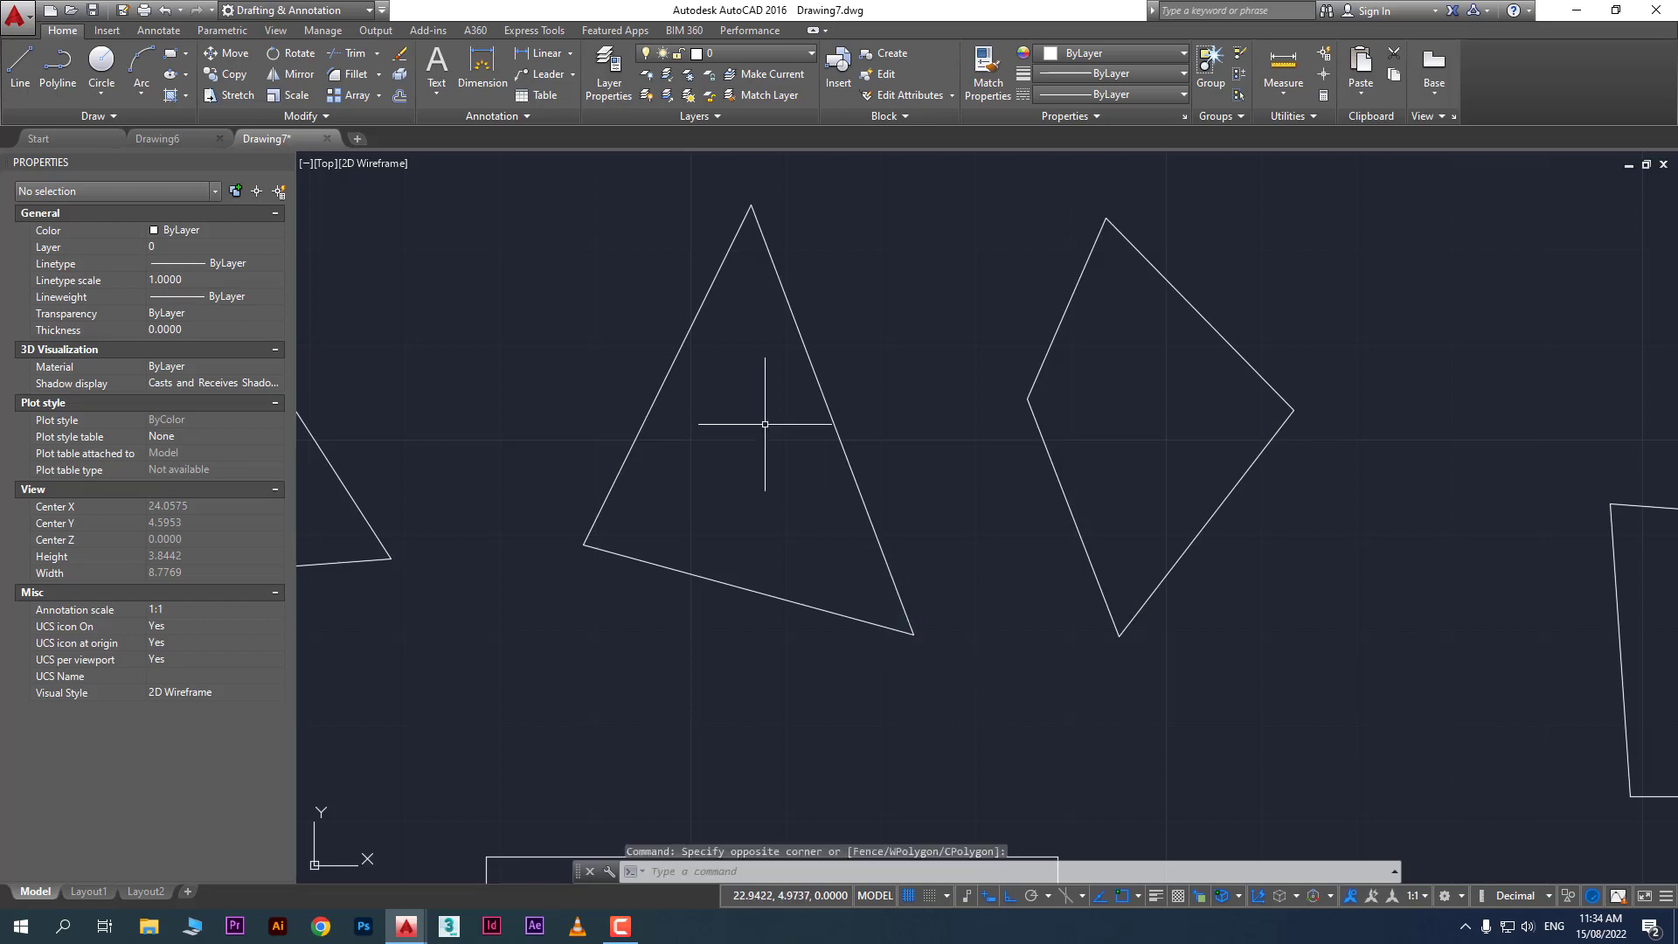
Select the triangle's right side by enclosing it completely in a left-to-right window, and clear the selection
click(728, 180)
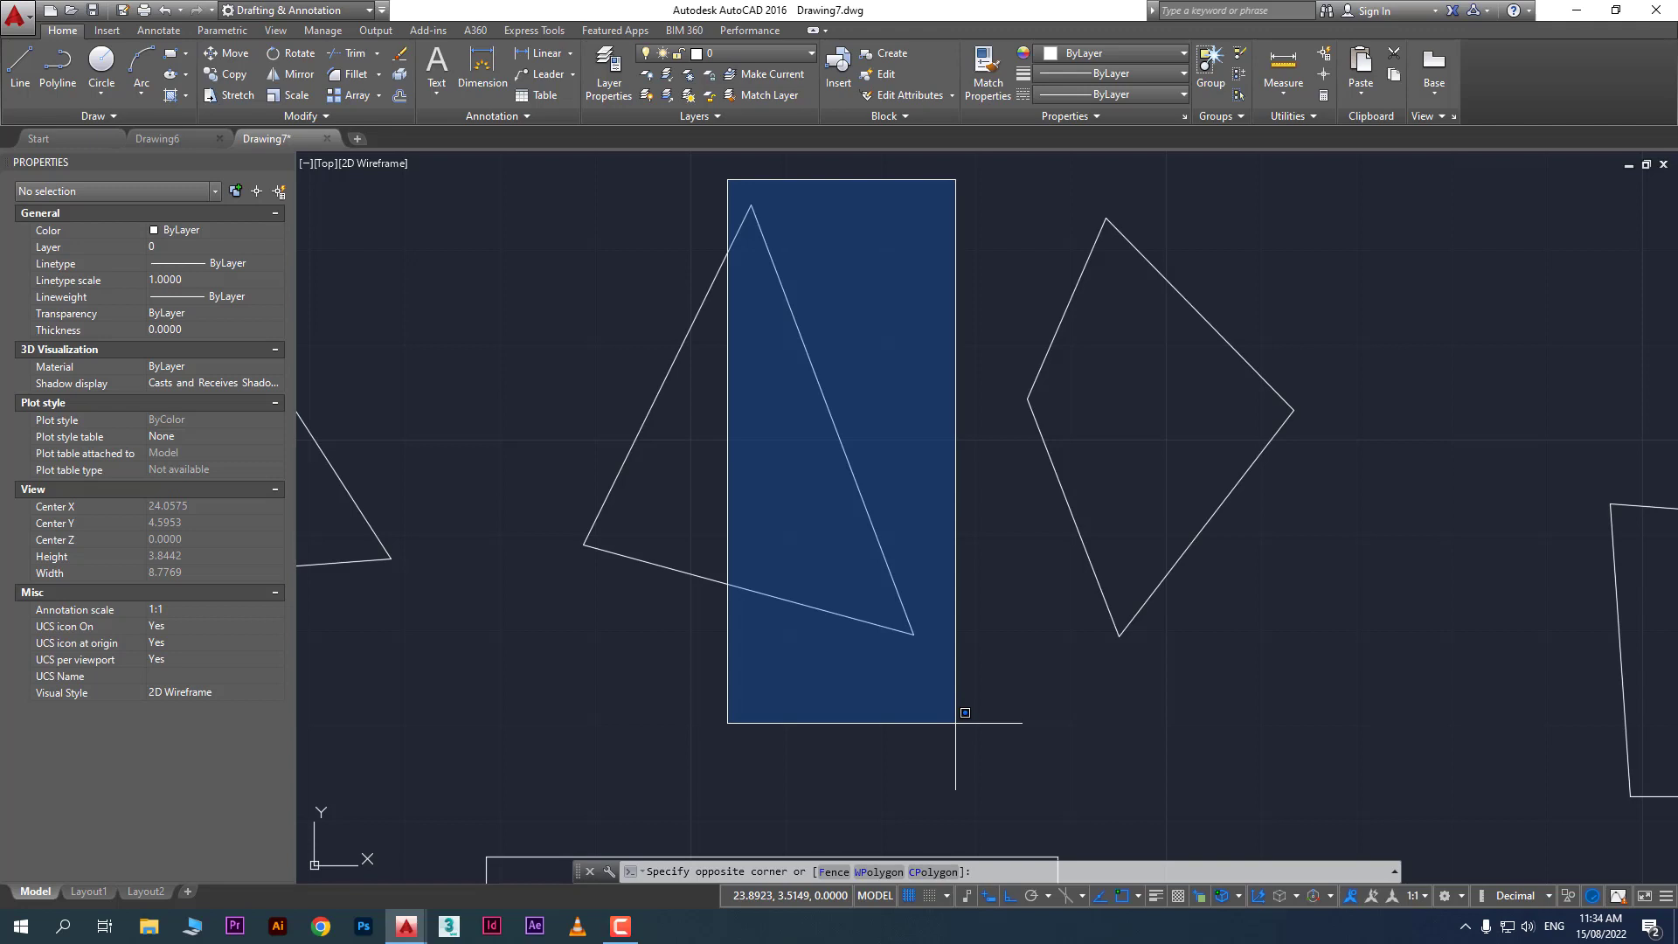
click(955, 723)
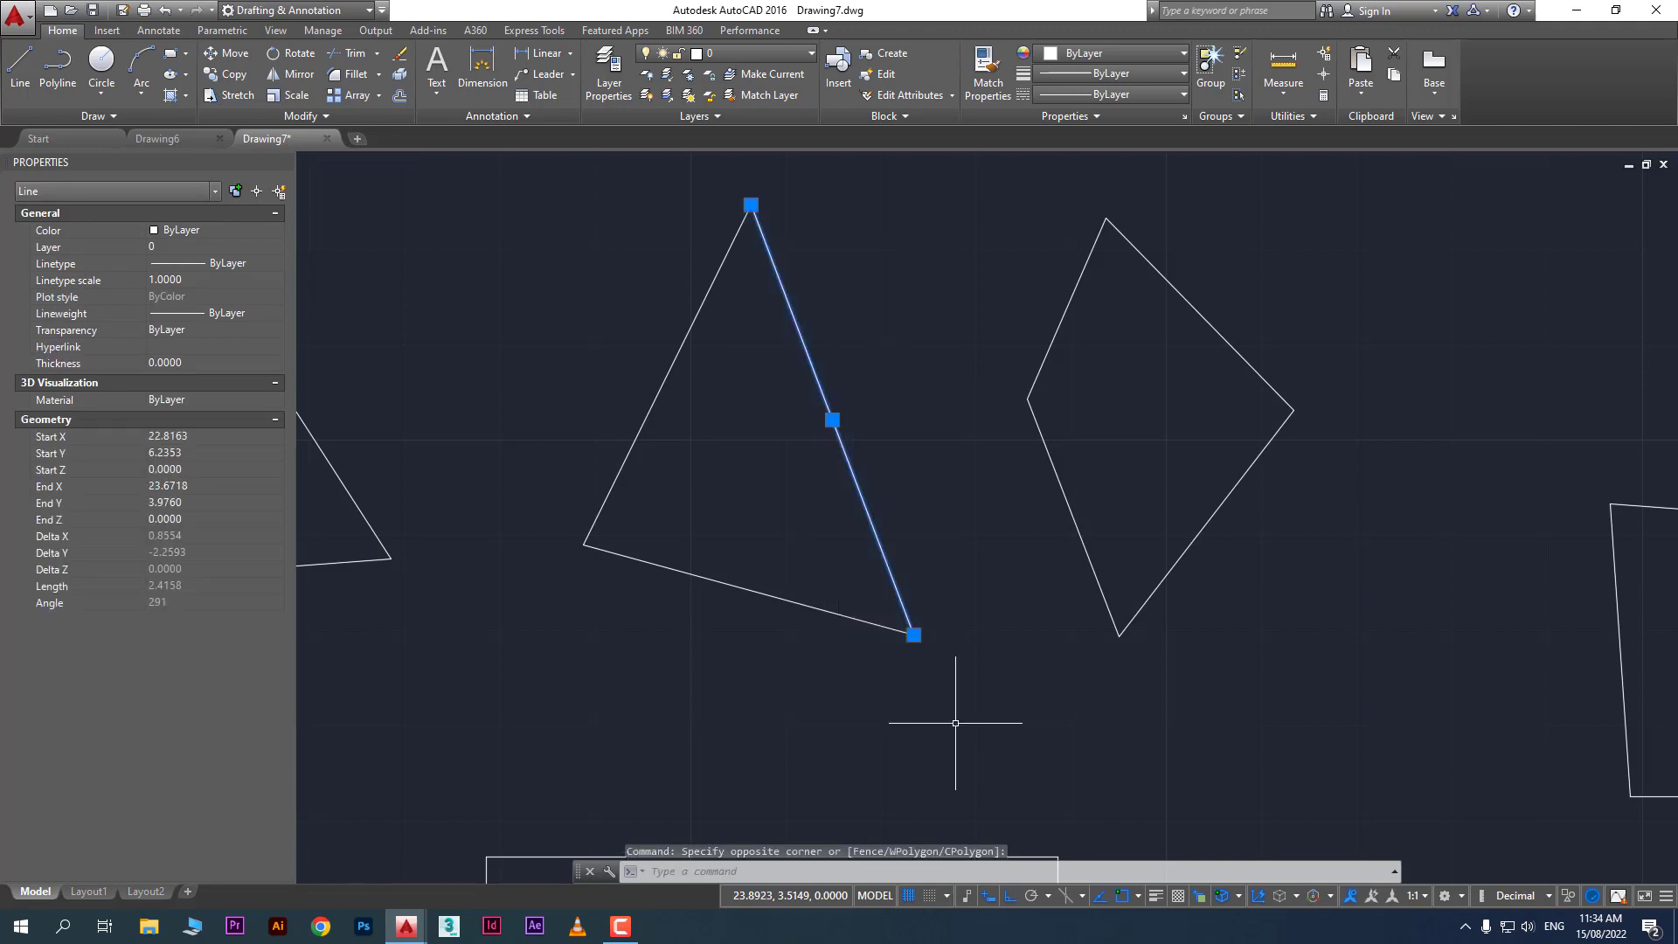
key(Escape)
Draw a short line along the middle of the triangle's right side and end the Line command
scroll(814, 383, up, 2)
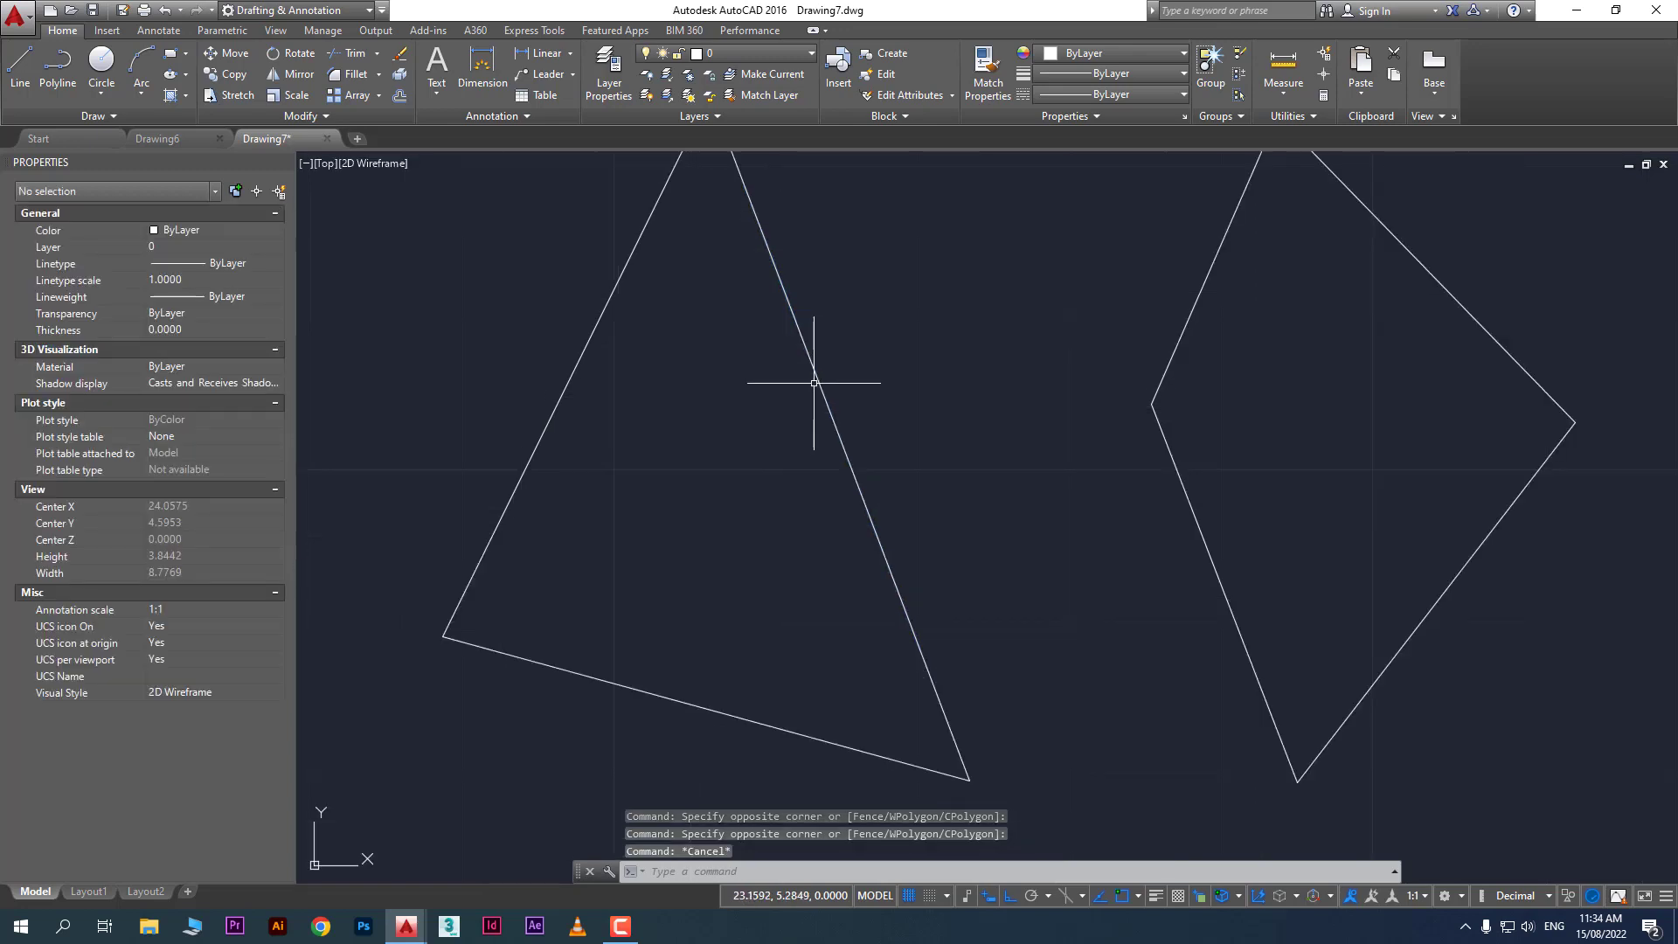
click(33, 70)
click(824, 398)
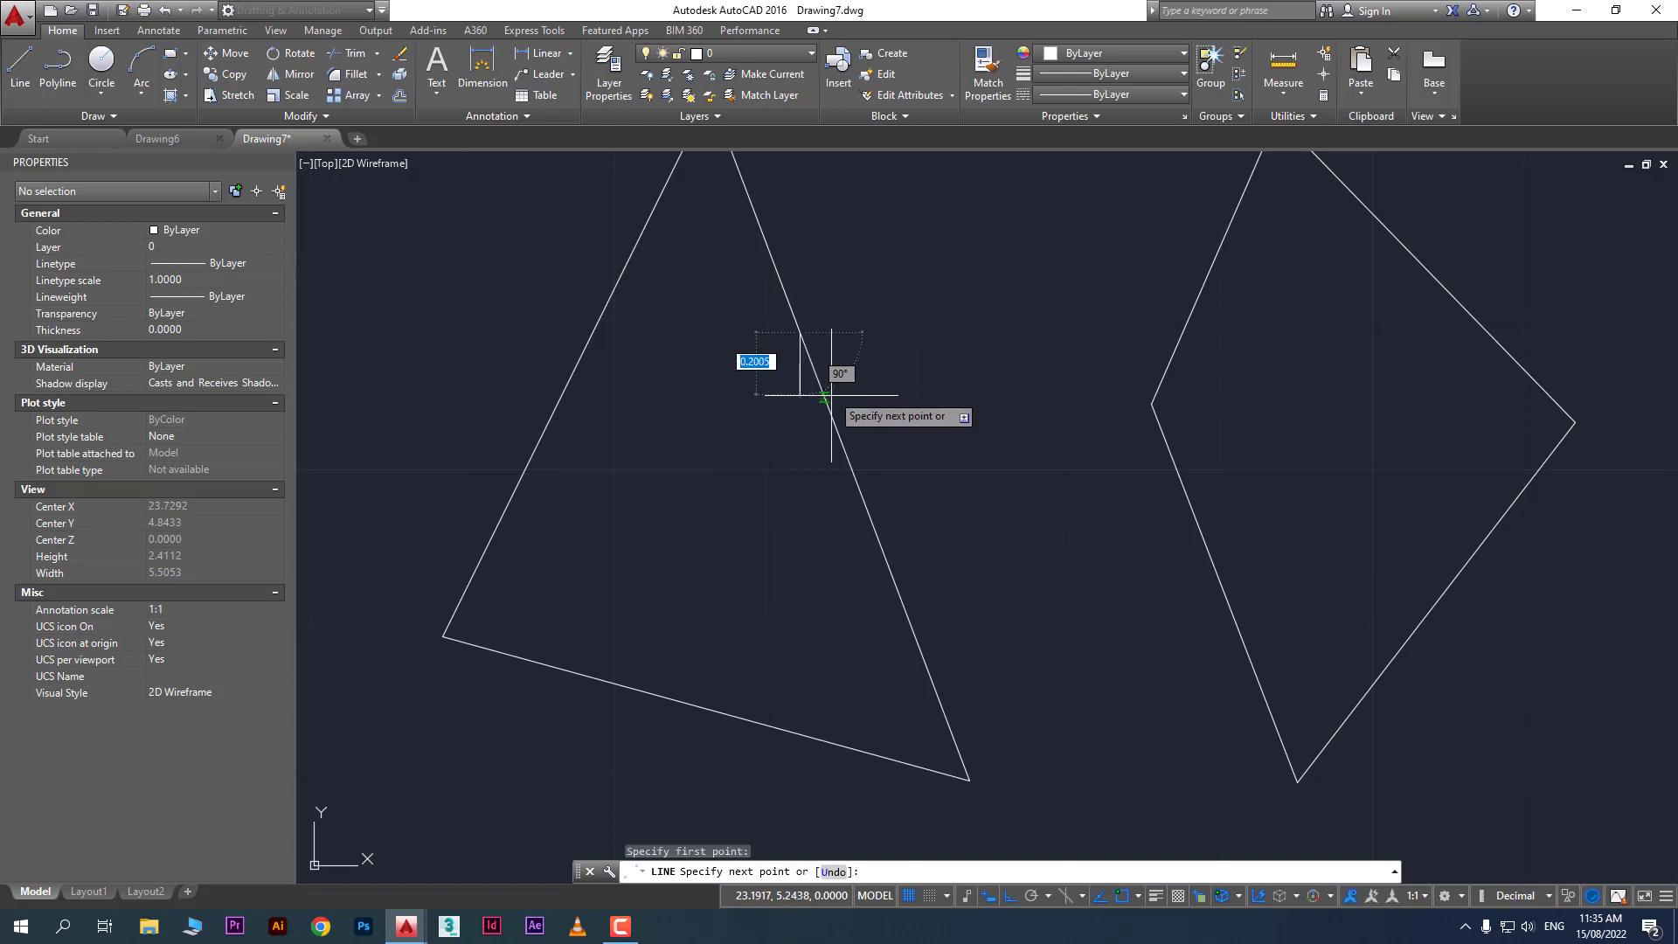
click(830, 397)
key(Escape)
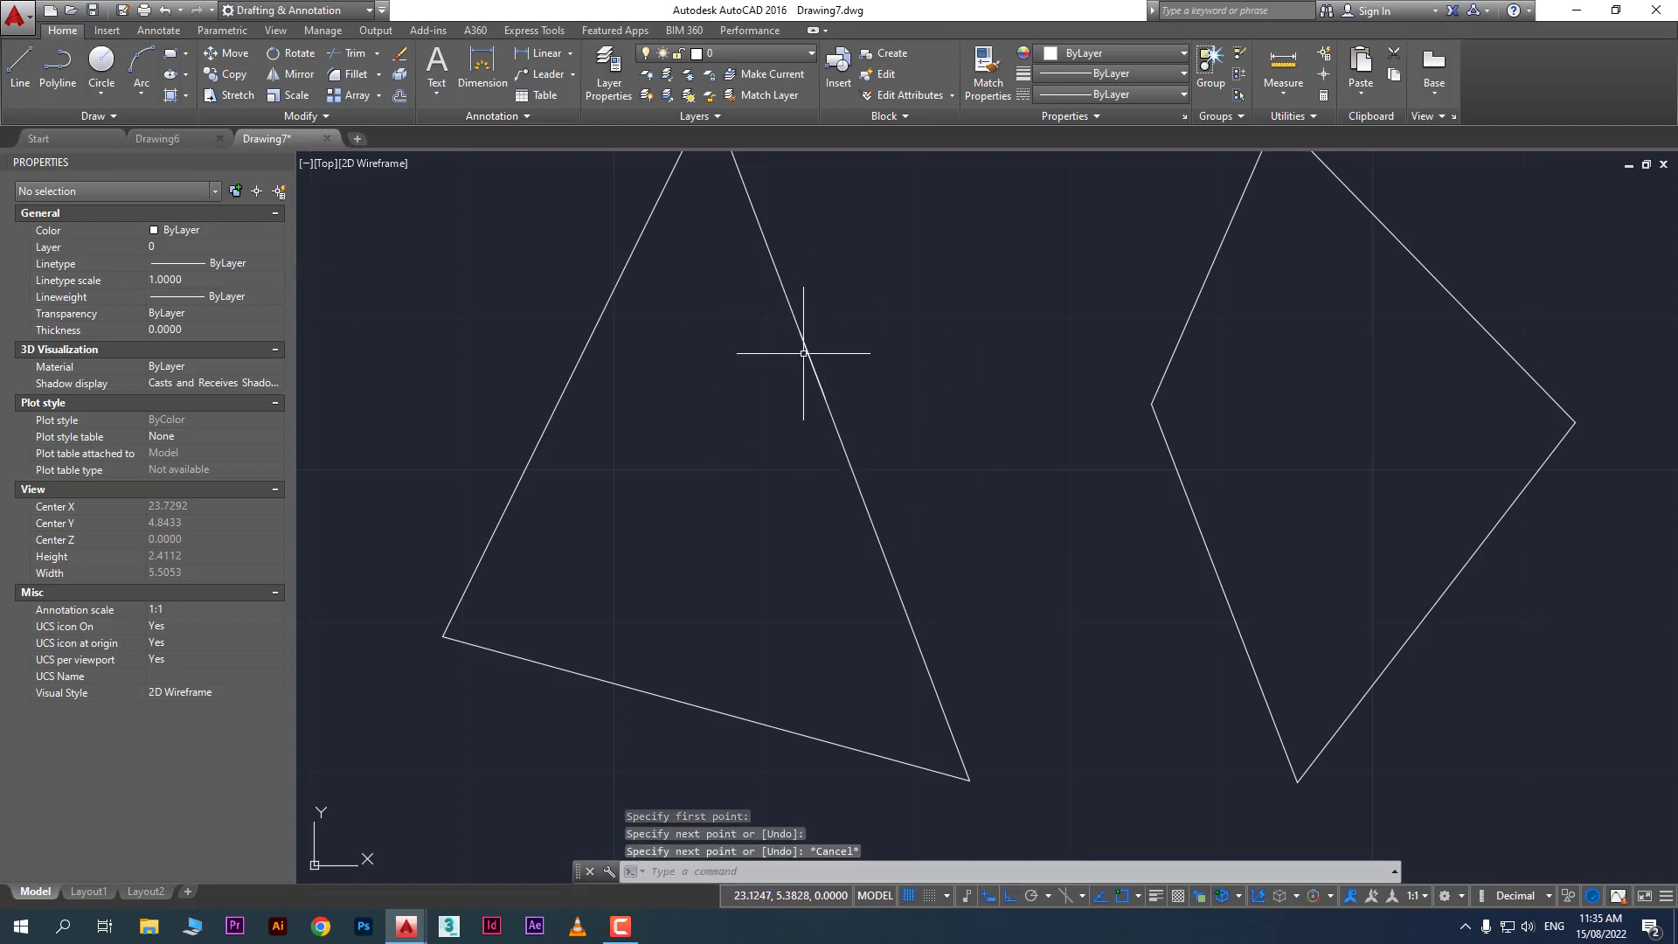
Draw a horizontal line about 0.09 units long across the middle of the triangle's right side
click(20, 69)
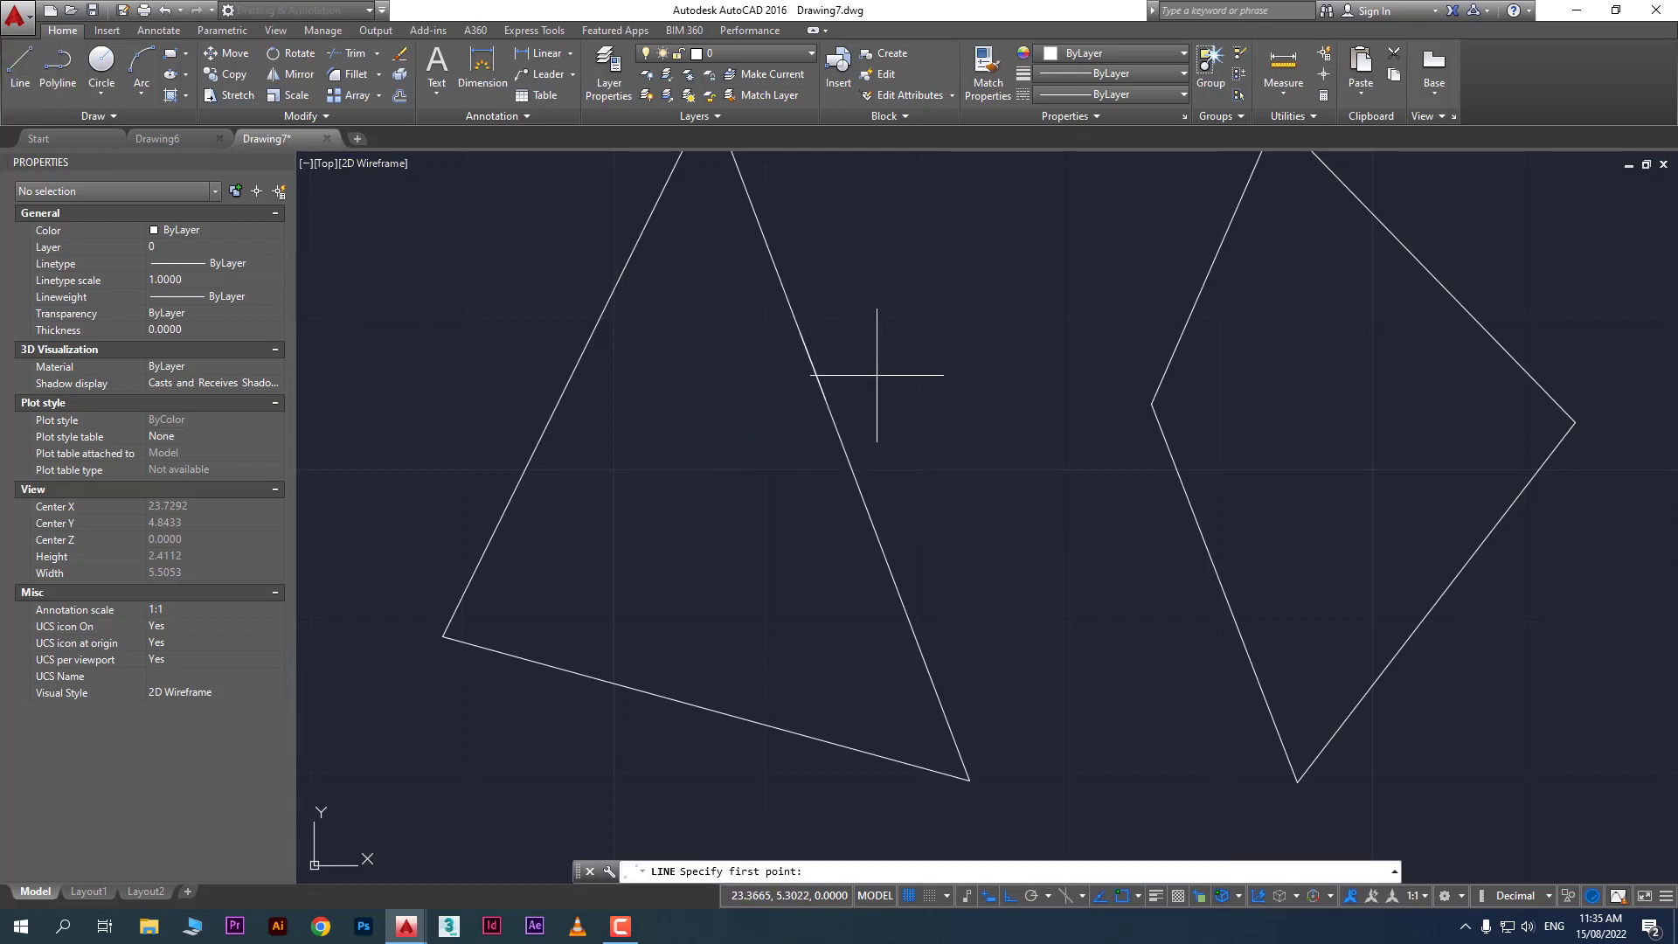
click(807, 368)
key(Escape)
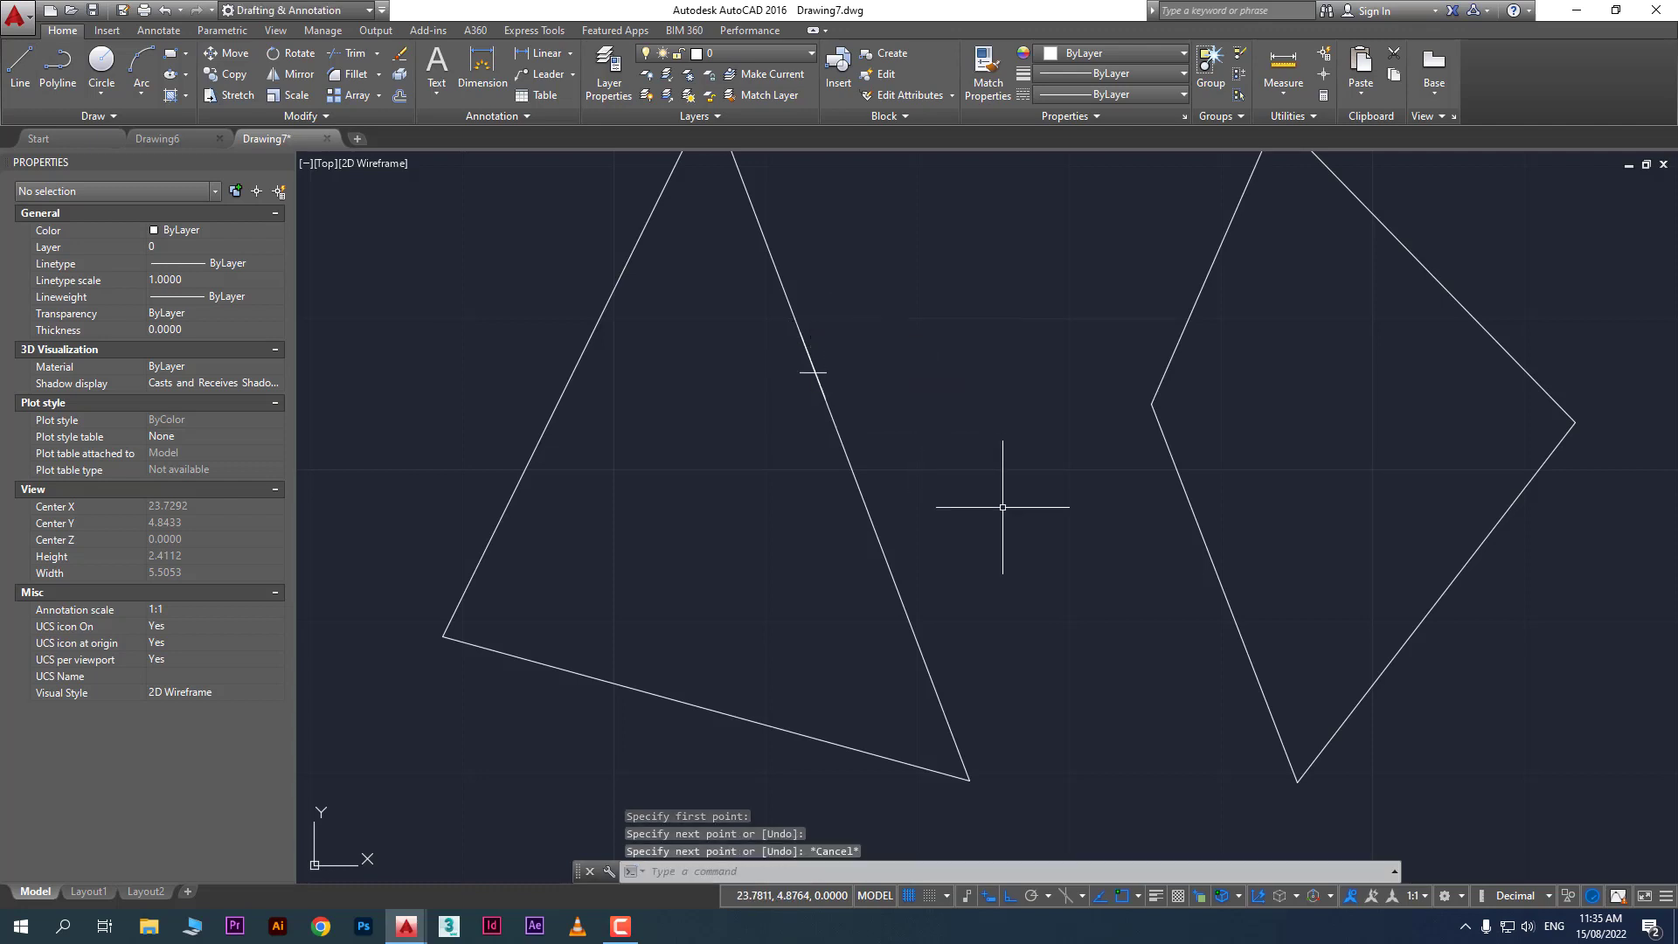
Select the small horizontal line together with both lines it crosses using a crossing window, and clear the selection
scroll(860, 367, up, 2)
click(818, 362)
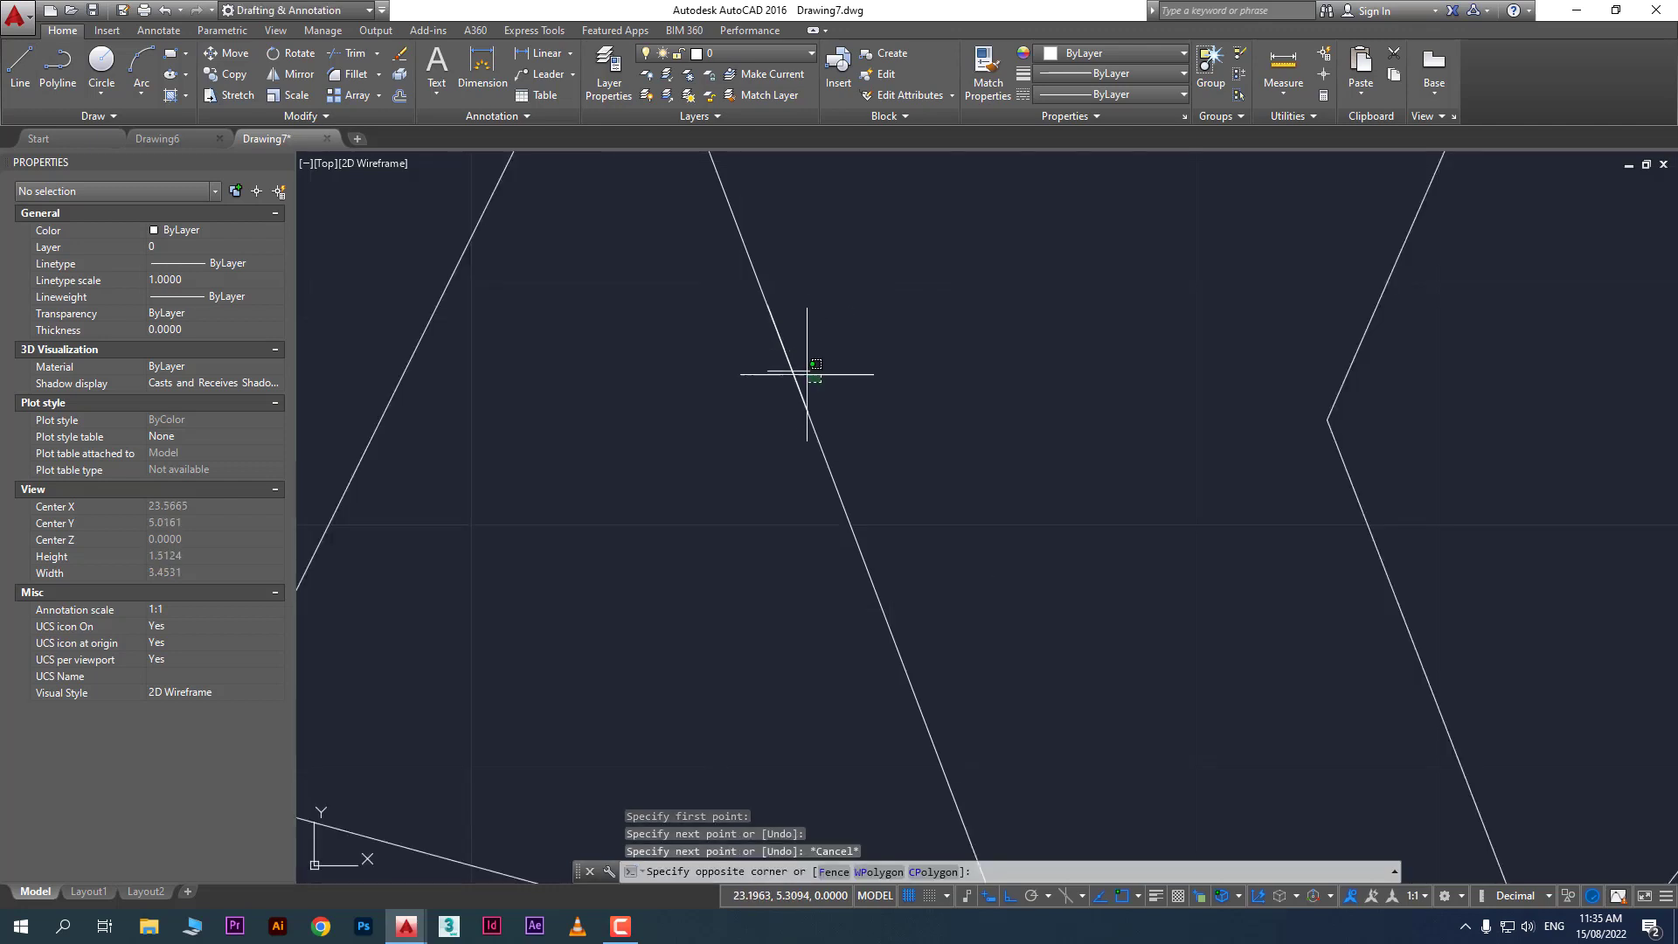
click(800, 379)
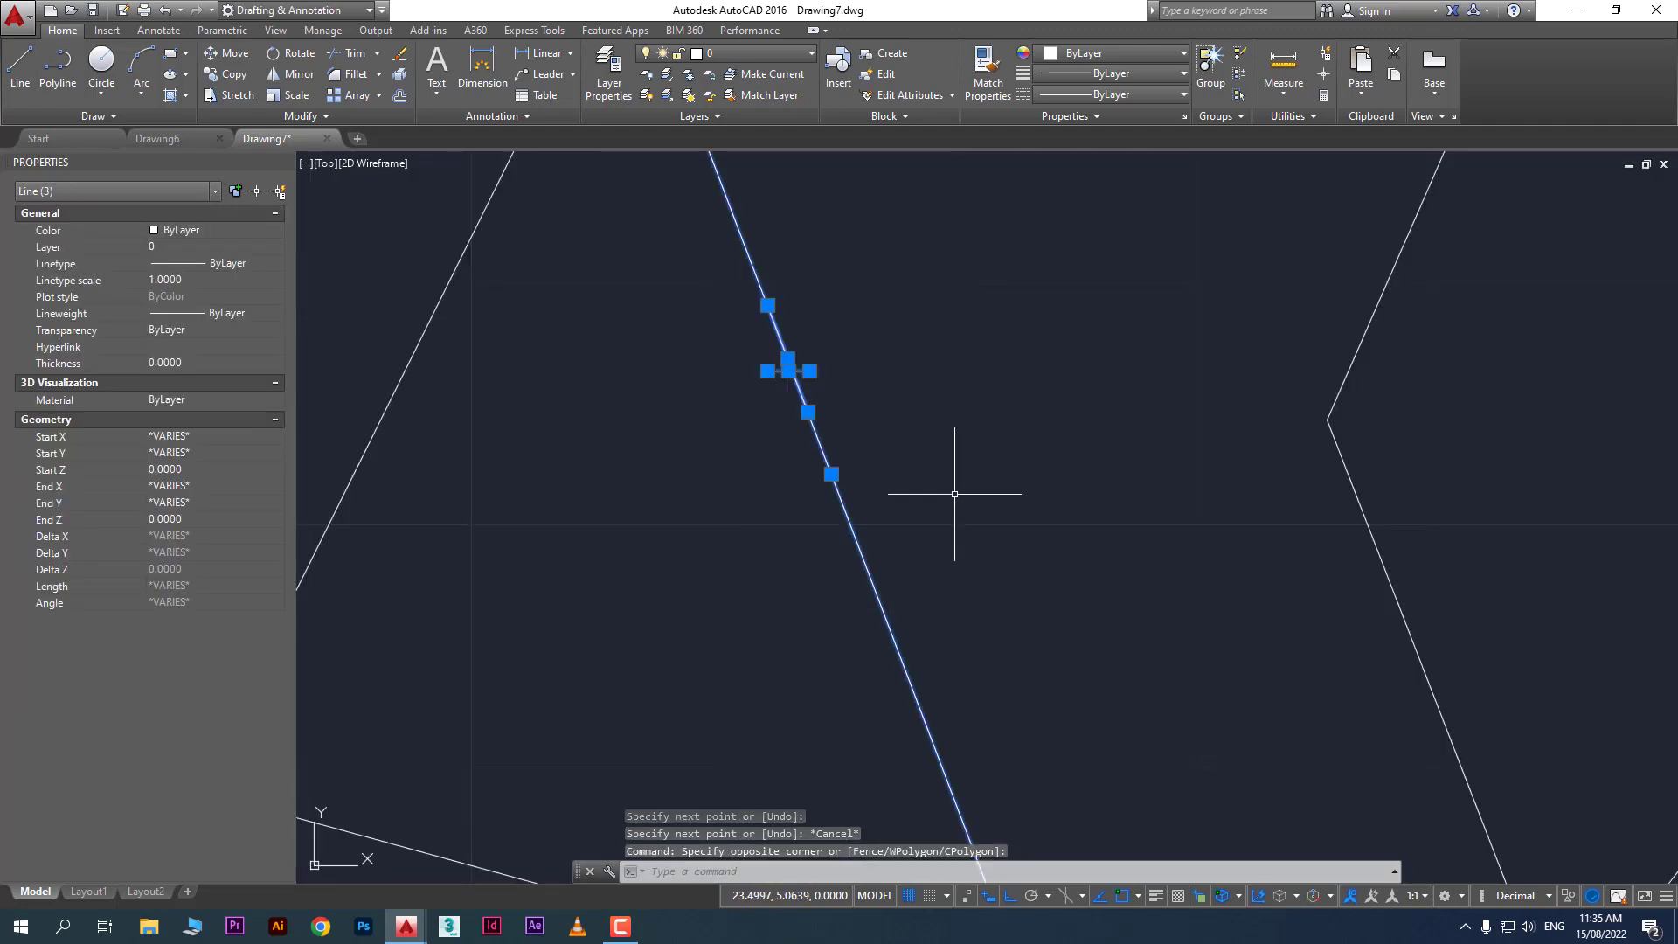
key(Escape)
Select only the small horizontal line by enclosing it in a left-to-right window, and erase it
click(760, 361)
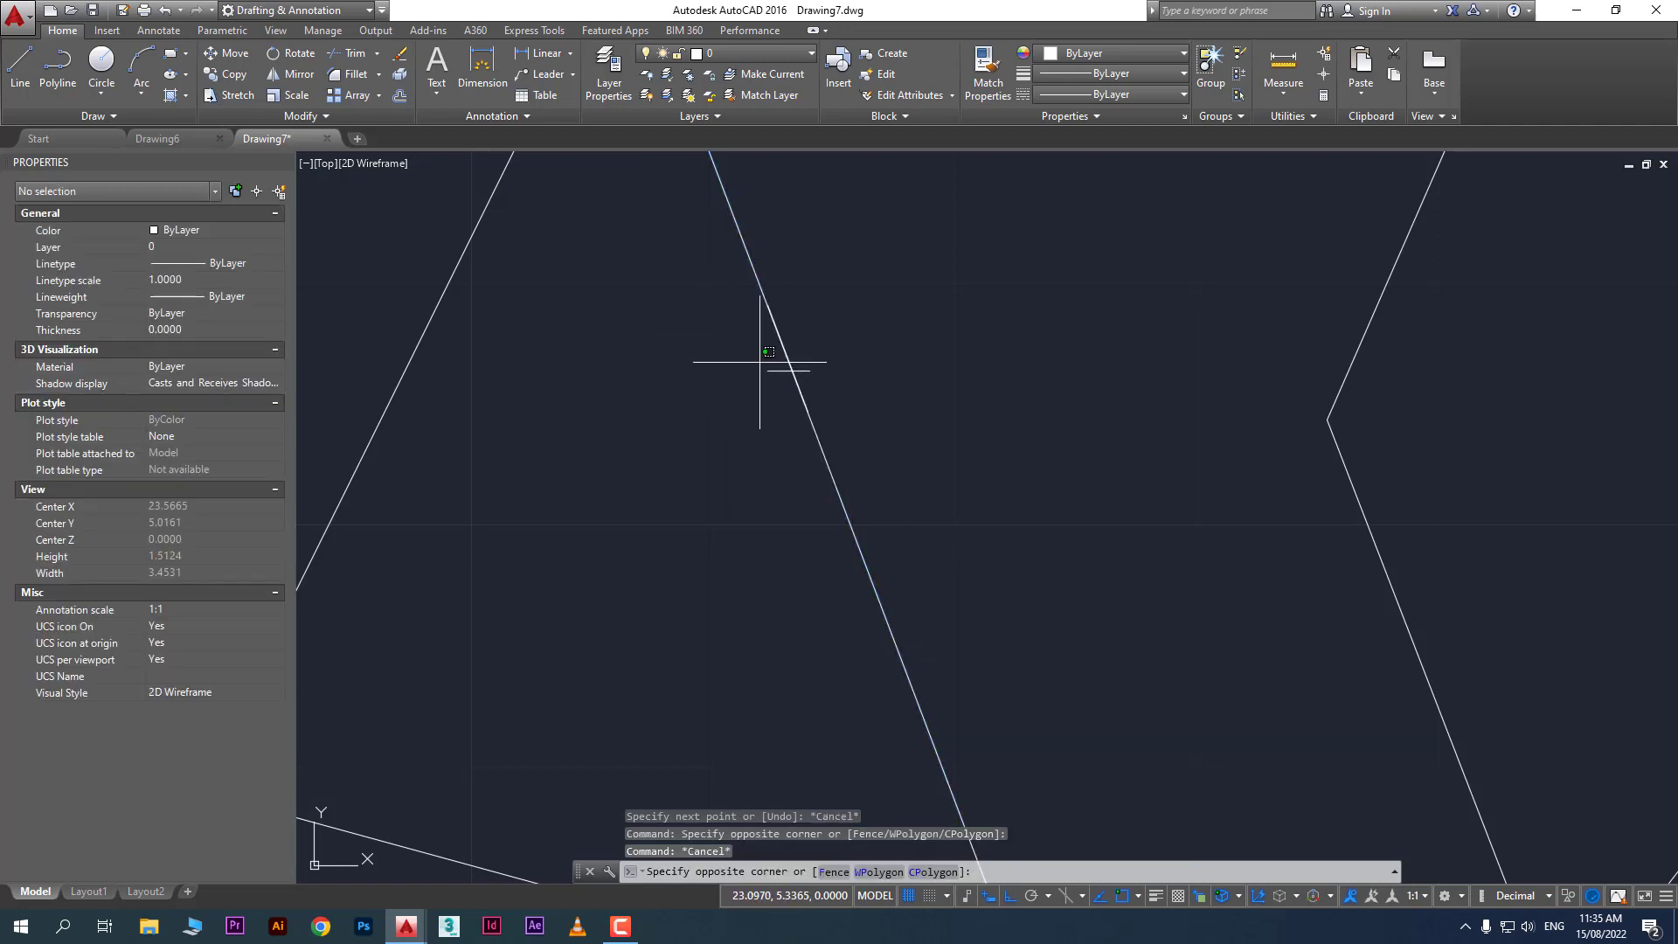
click(827, 385)
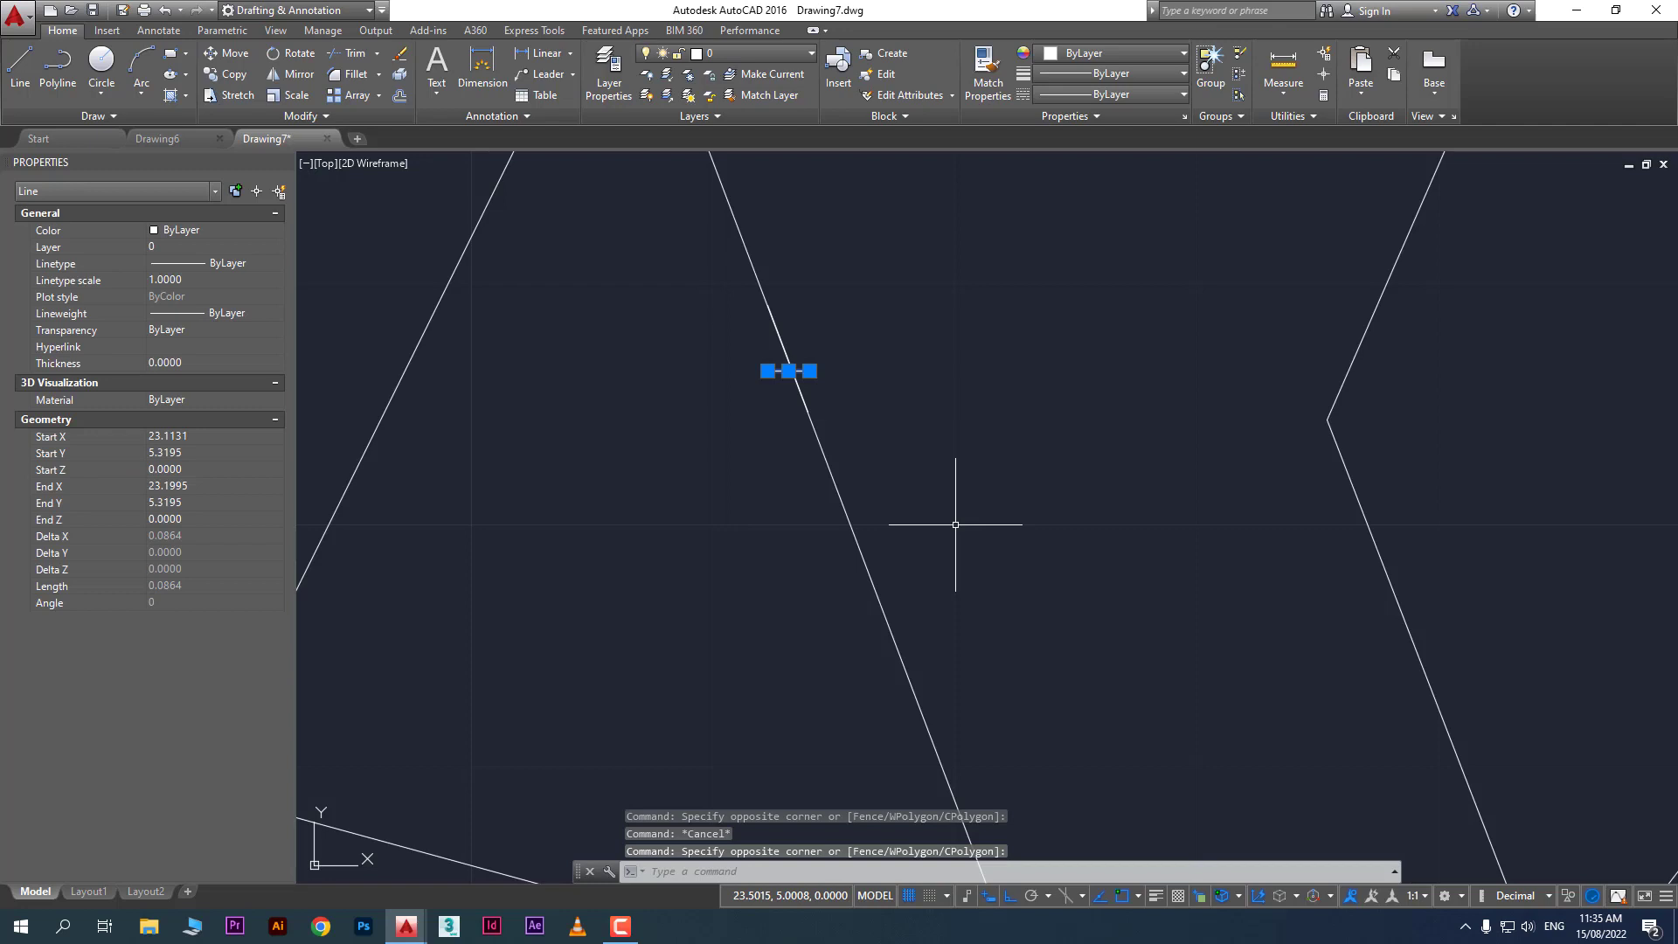
key(Delete)
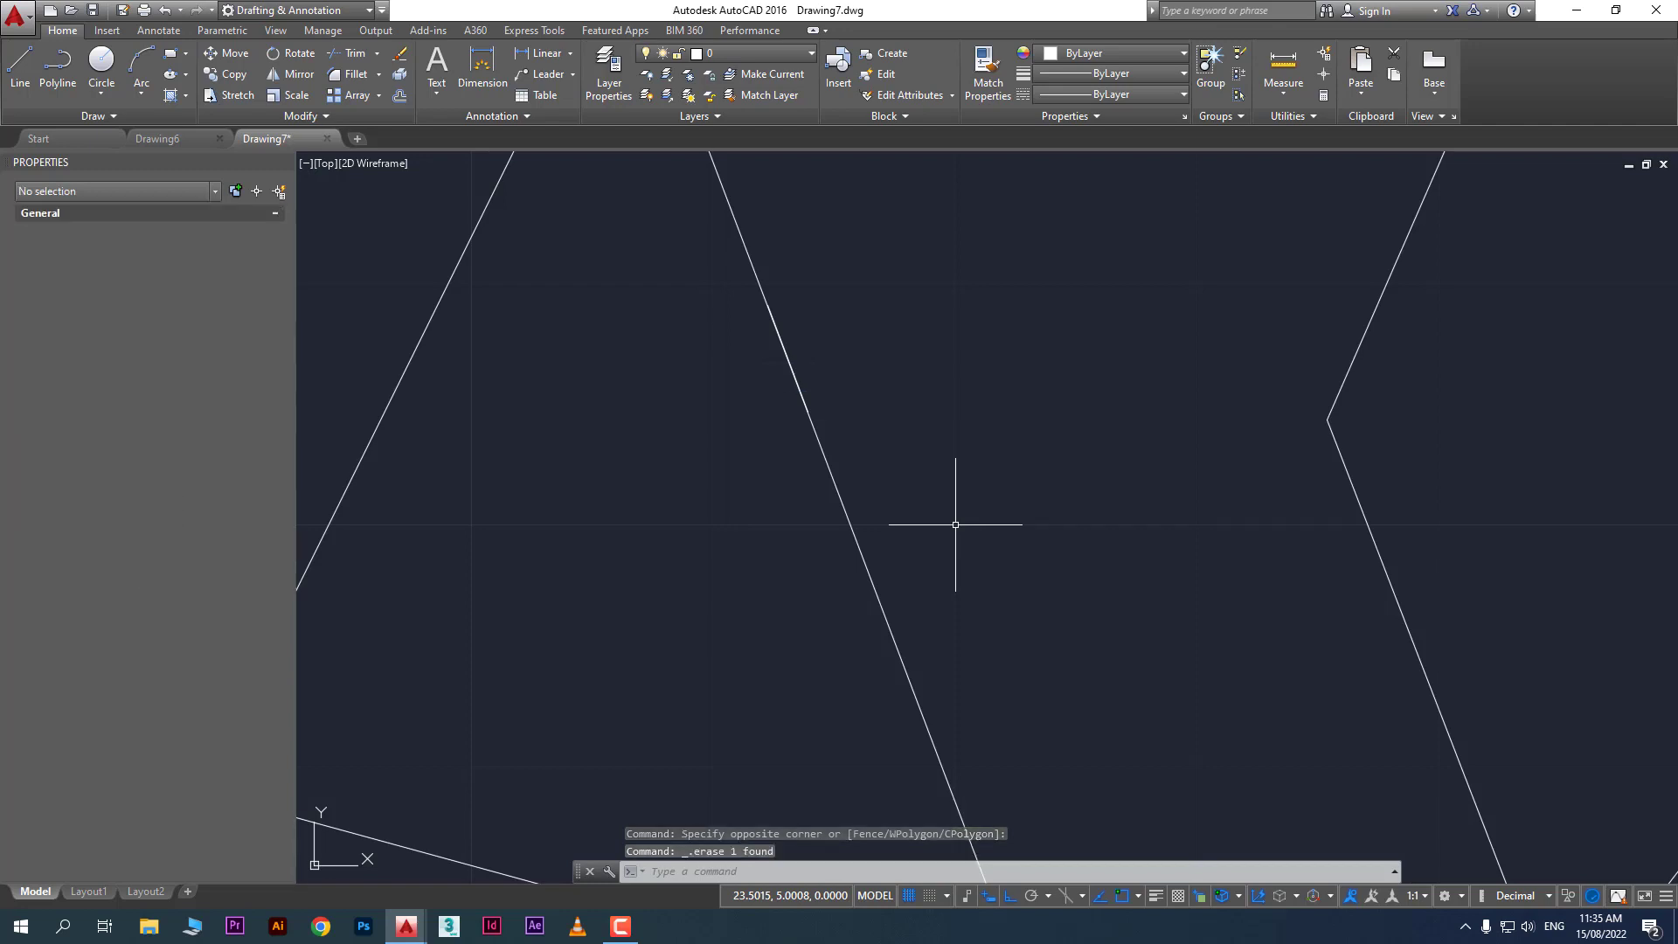
Select the triangle's right side and the short line on it with a crossing lasso, and clear the selection
middle_drag(946, 513, 947, 543)
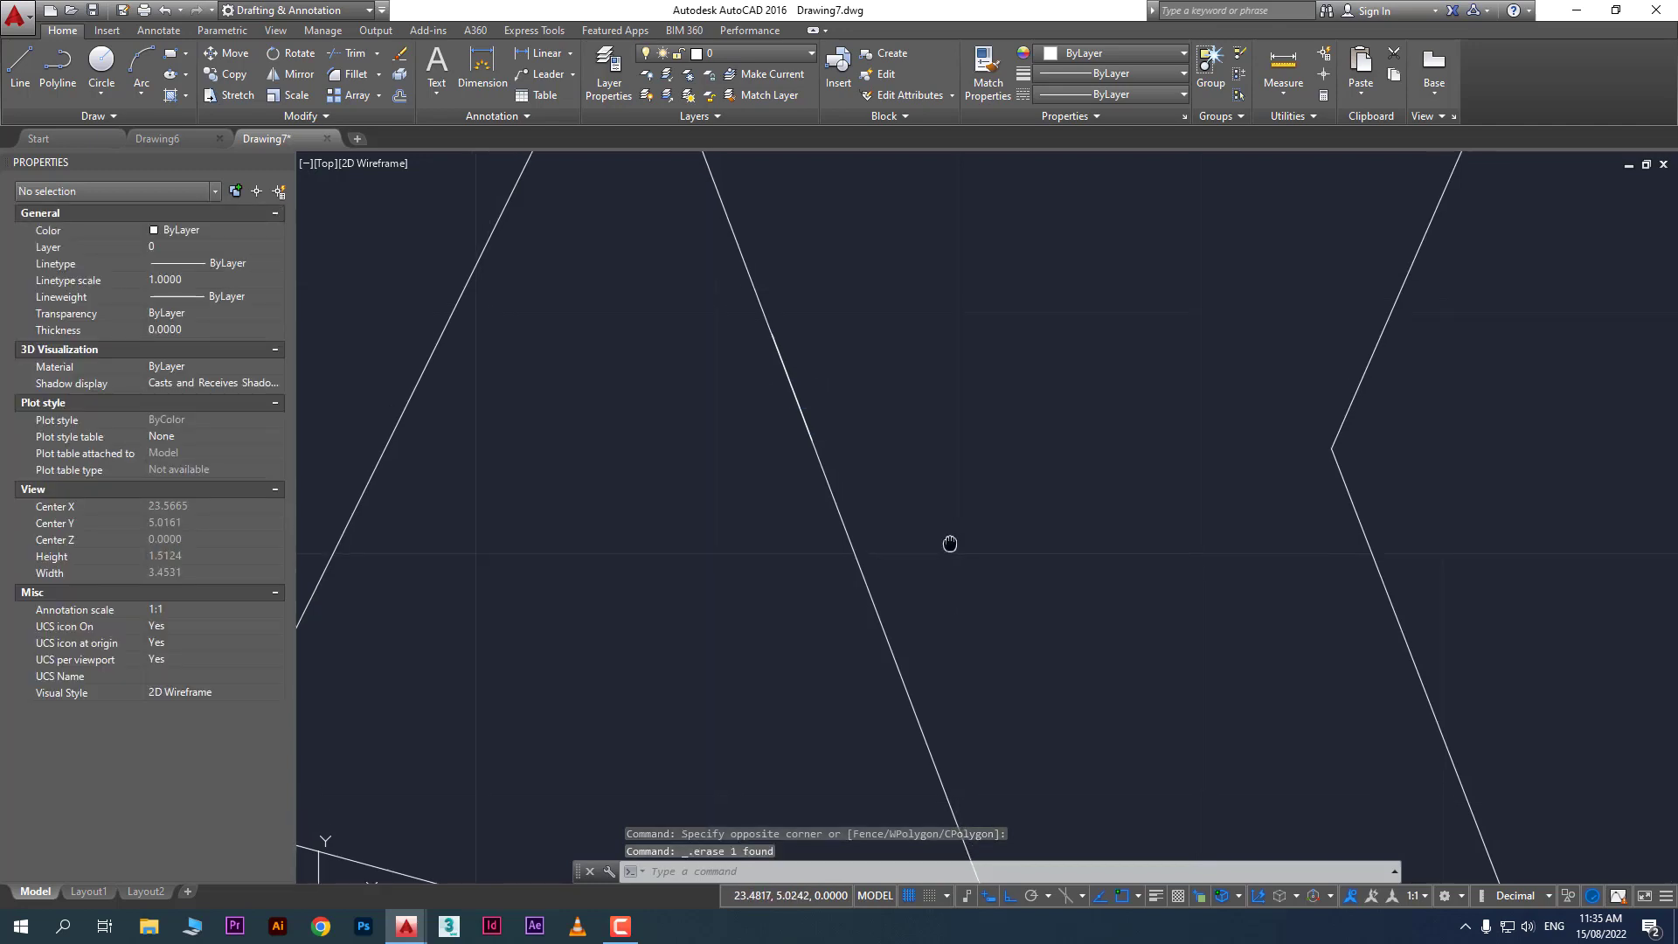
mouse_move(987, 313)
mouse_down()
mouse_move(974, 281)
mouse_move(918, 255)
mouse_move(927, 240)
mouse_move(940, 247)
mouse_move(700, 498)
mouse_move(1172, 454)
mouse_move(797, 408)
mouse_move(1067, 446)
mouse_move(962, 455)
mouse_move(1086, 500)
mouse_up()
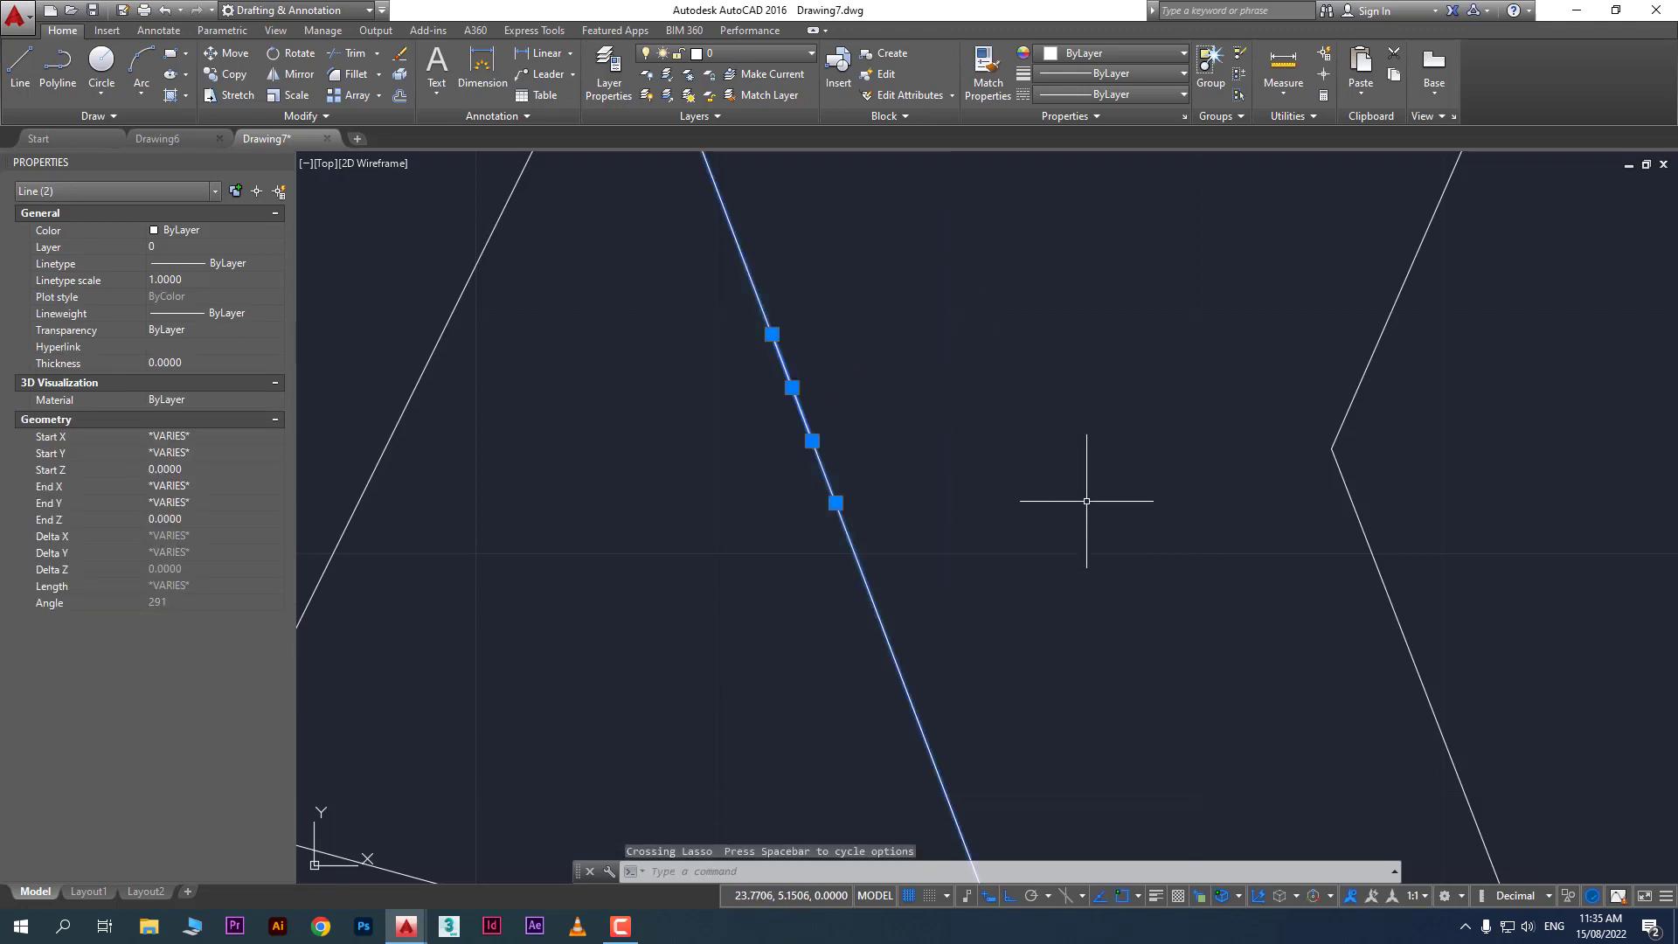
key(Delete)
Try a rectangular window and a window lasso between the triangle and the diamond, cancelling both selections
click(1035, 455)
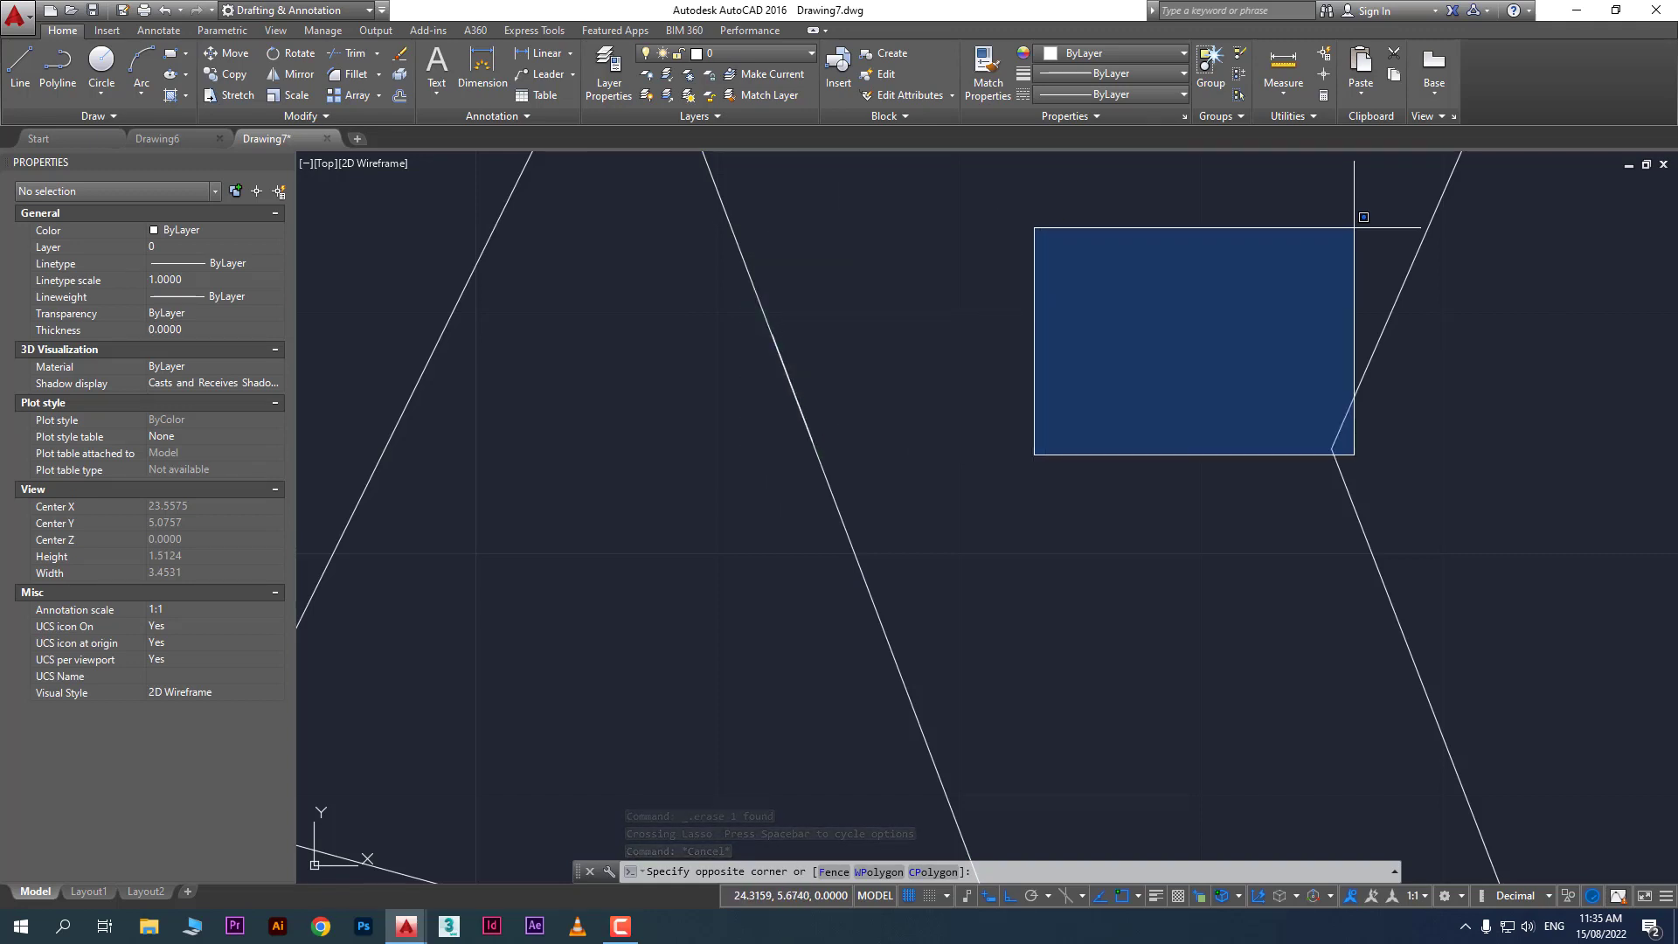
key(Escape)
mouse_move(1032, 287)
mouse_down()
mouse_move(776, 247)
mouse_move(705, 338)
mouse_move(869, 449)
mouse_move(882, 359)
mouse_move(1228, 253)
mouse_move(1225, 411)
mouse_move(974, 495)
mouse_move(1075, 379)
mouse_move(800, 428)
mouse_move(809, 255)
mouse_up()
key(Escape)
scroll(914, 380, down, 2)
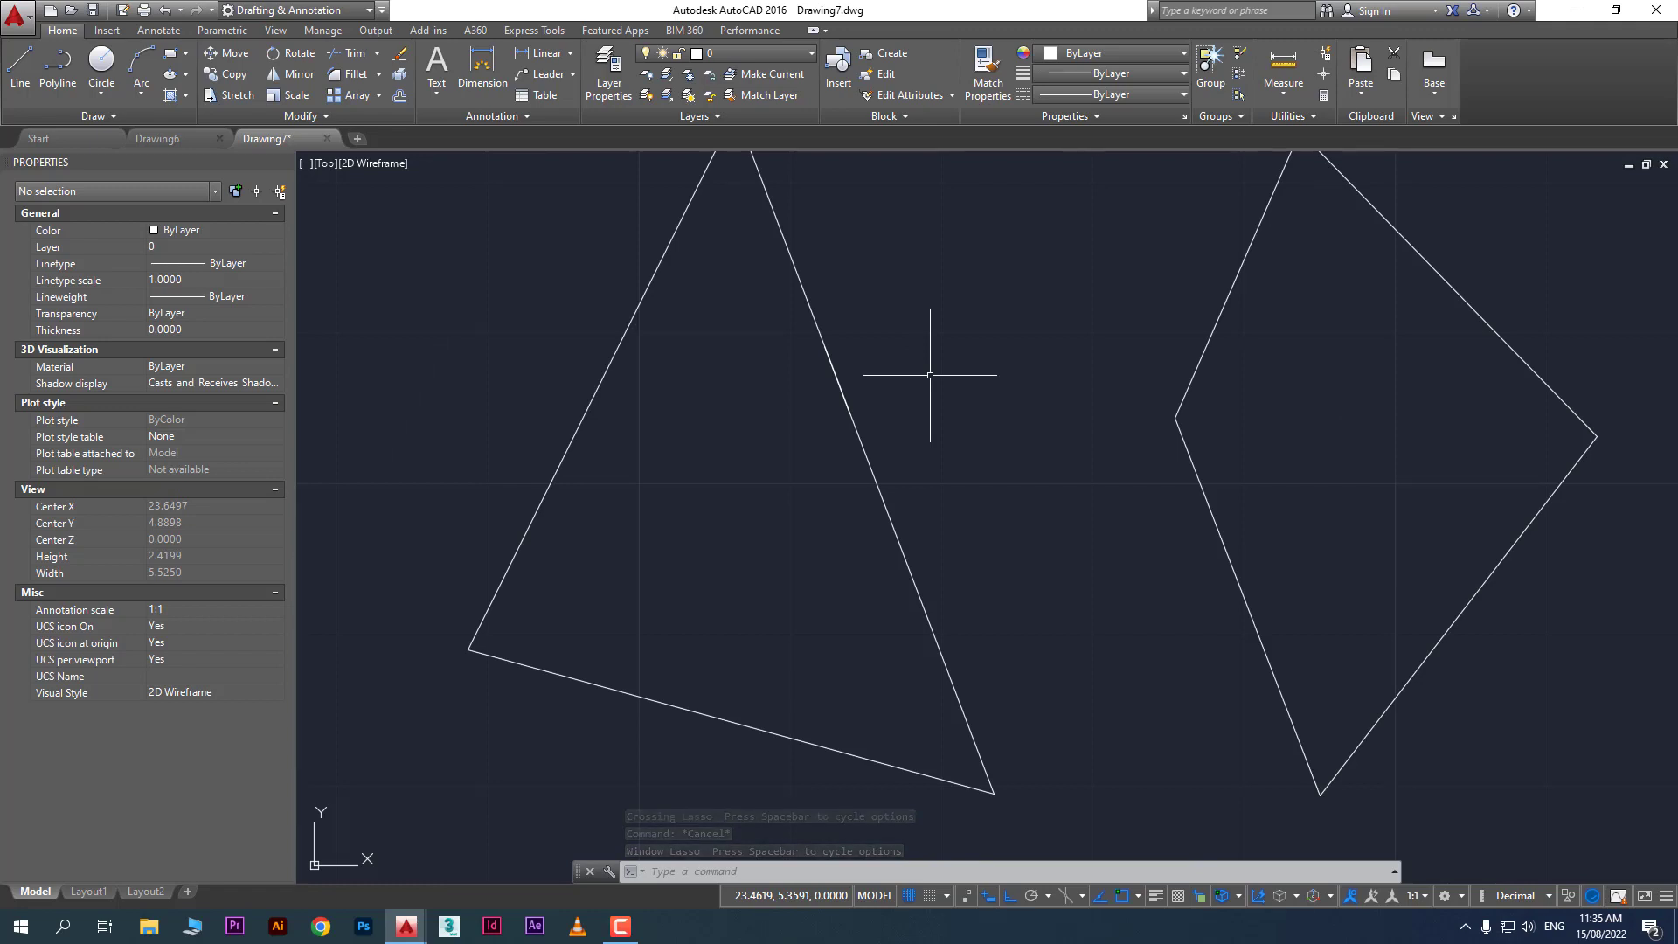
key(Escape)
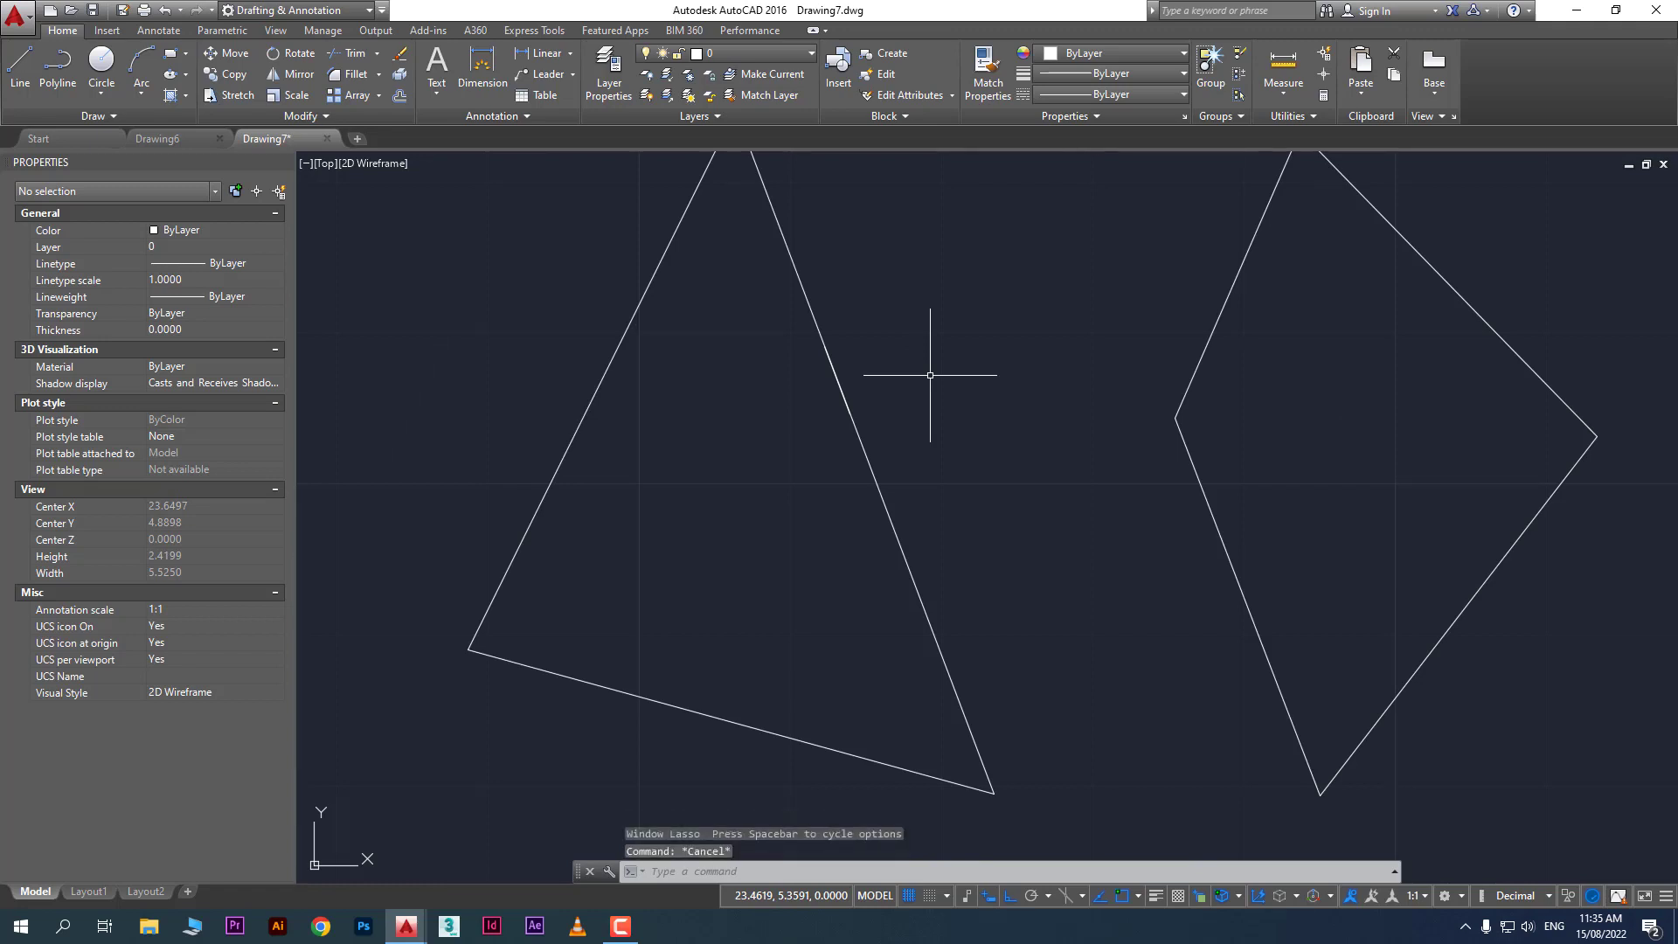
Select all objects in the drawing with the SELECT command's All option, and clear the selection
text(SELECT)
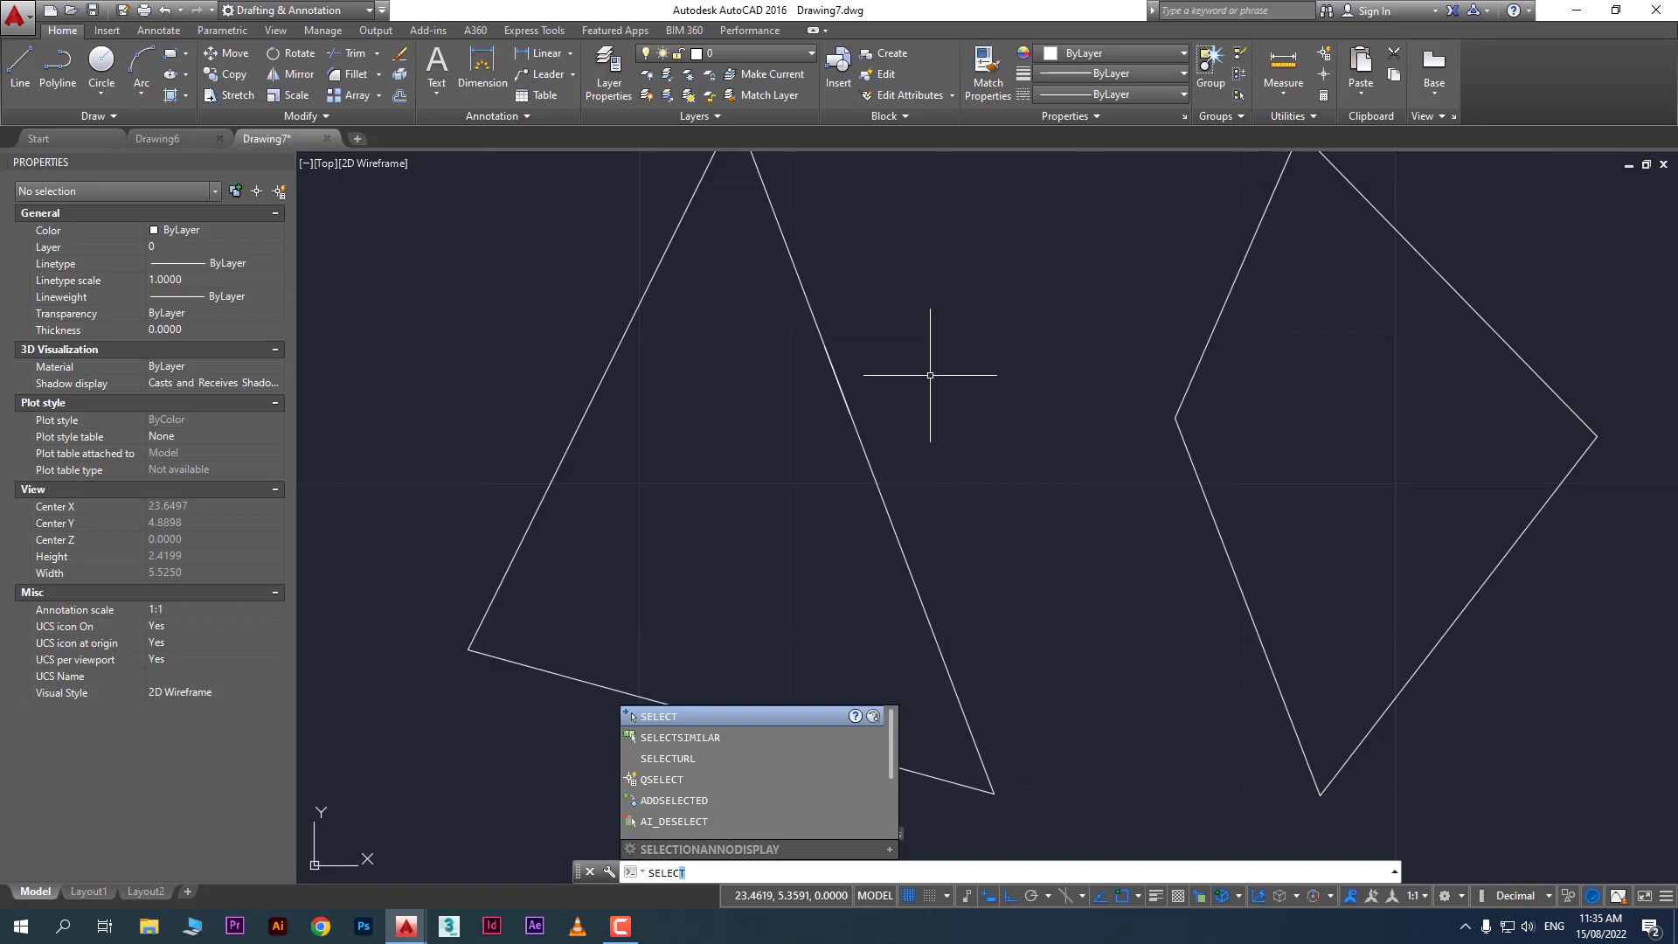
key(Return)
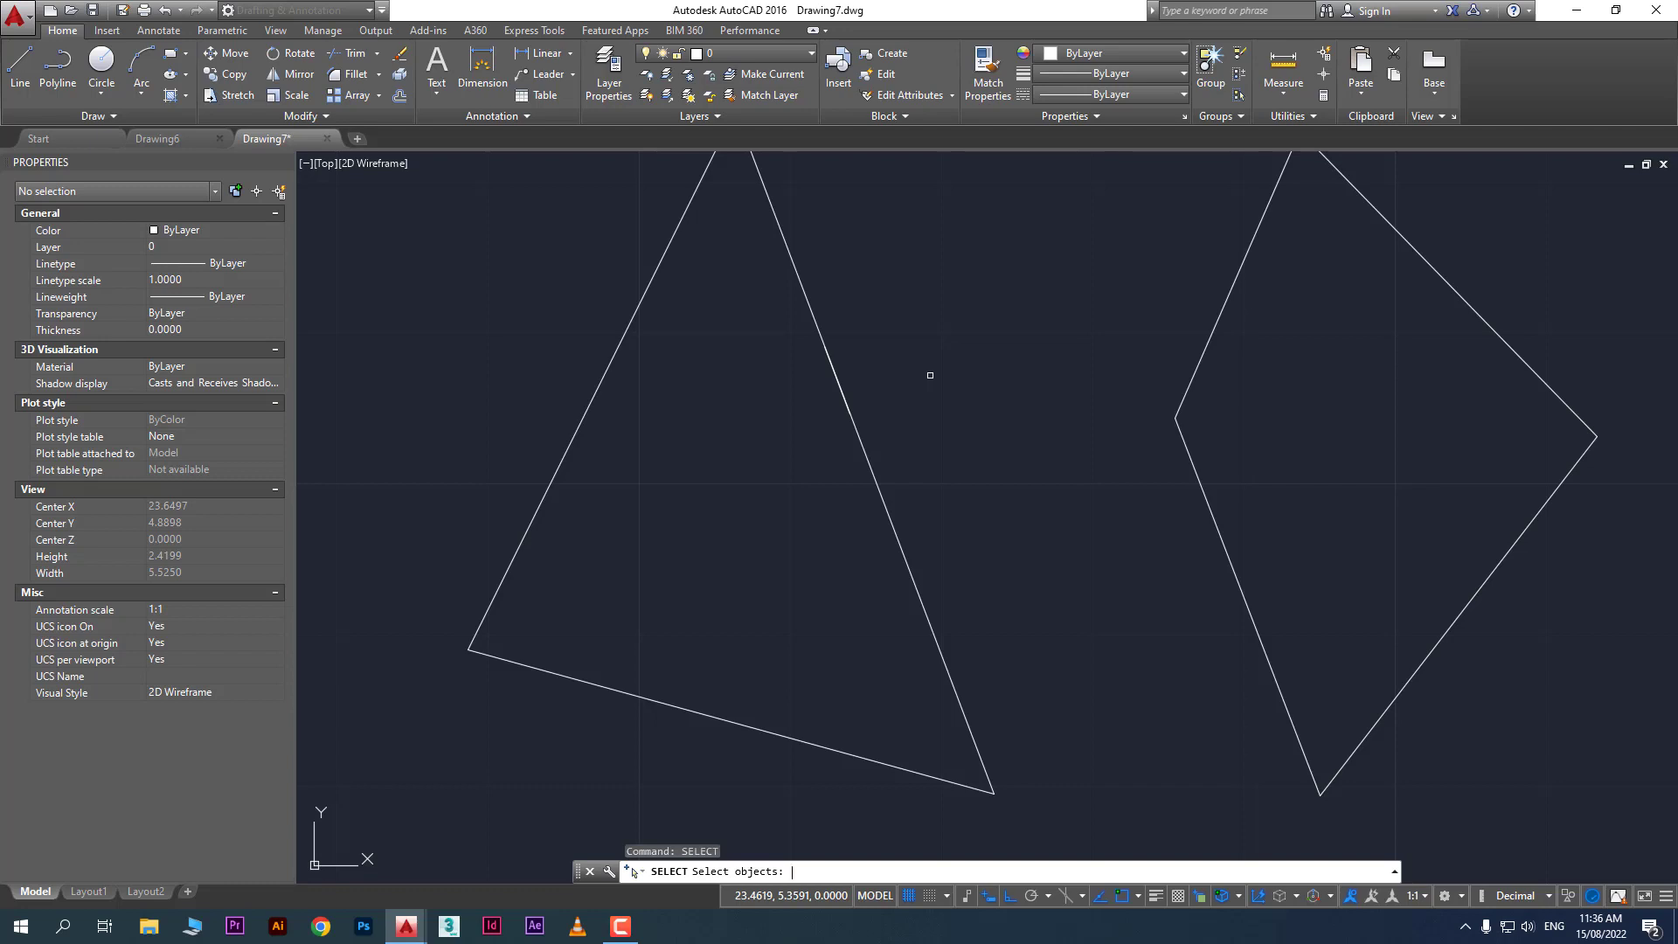
text(all)
key(Return)
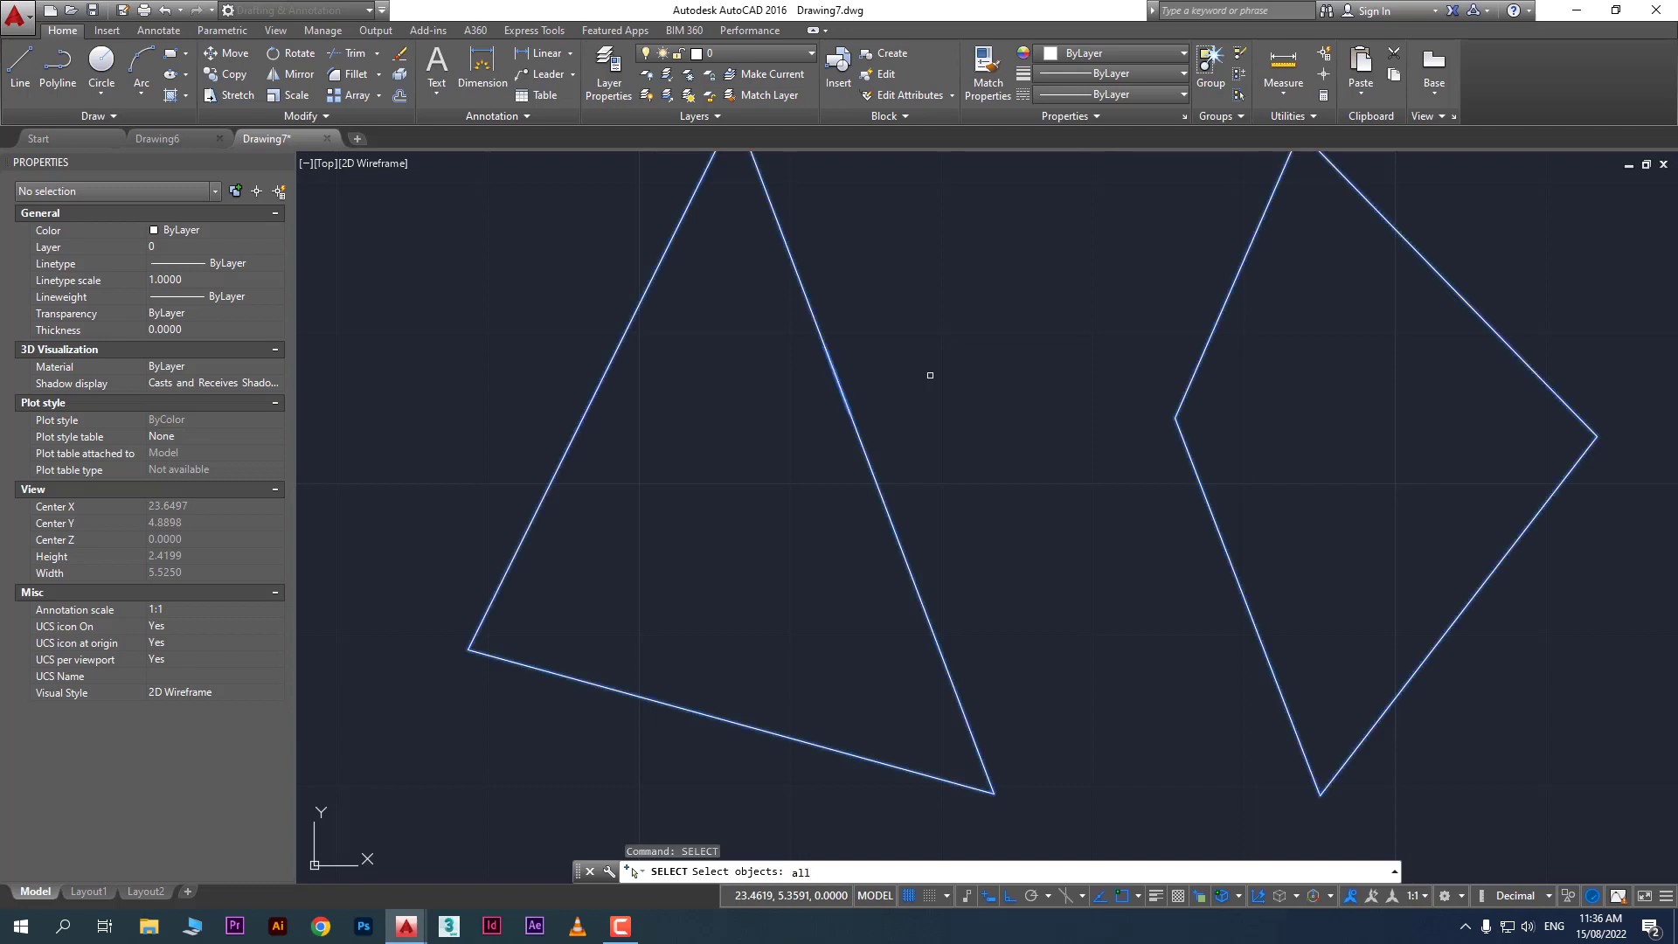
scroll(931, 375, down, 6)
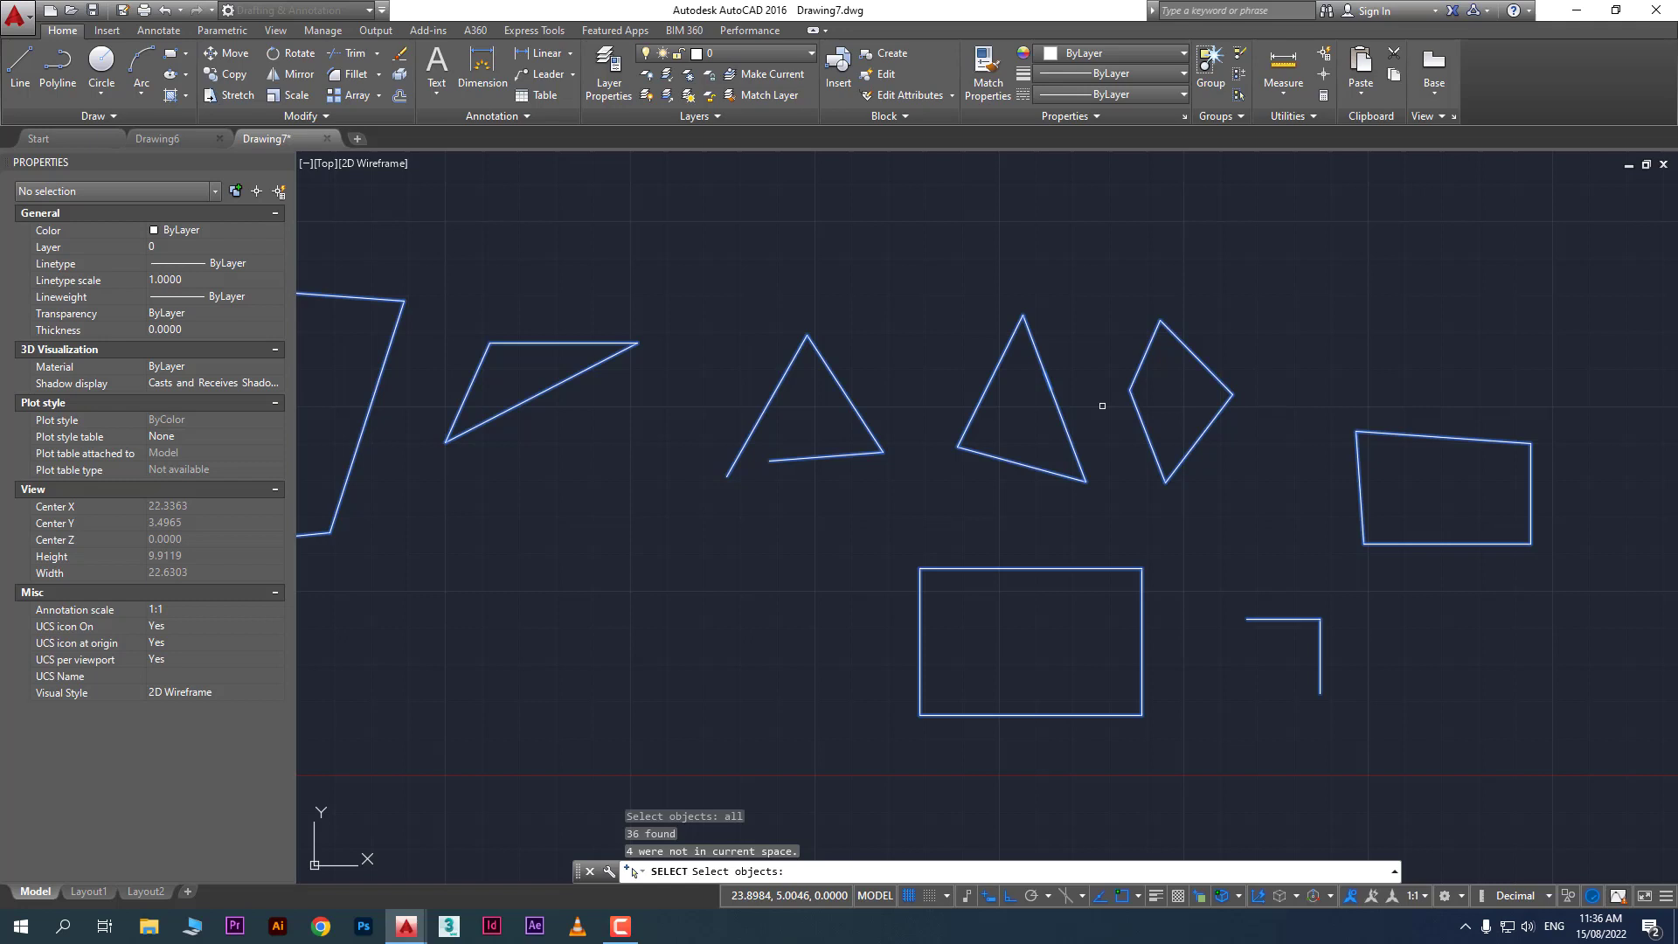
key(Escape)
key(Escape)
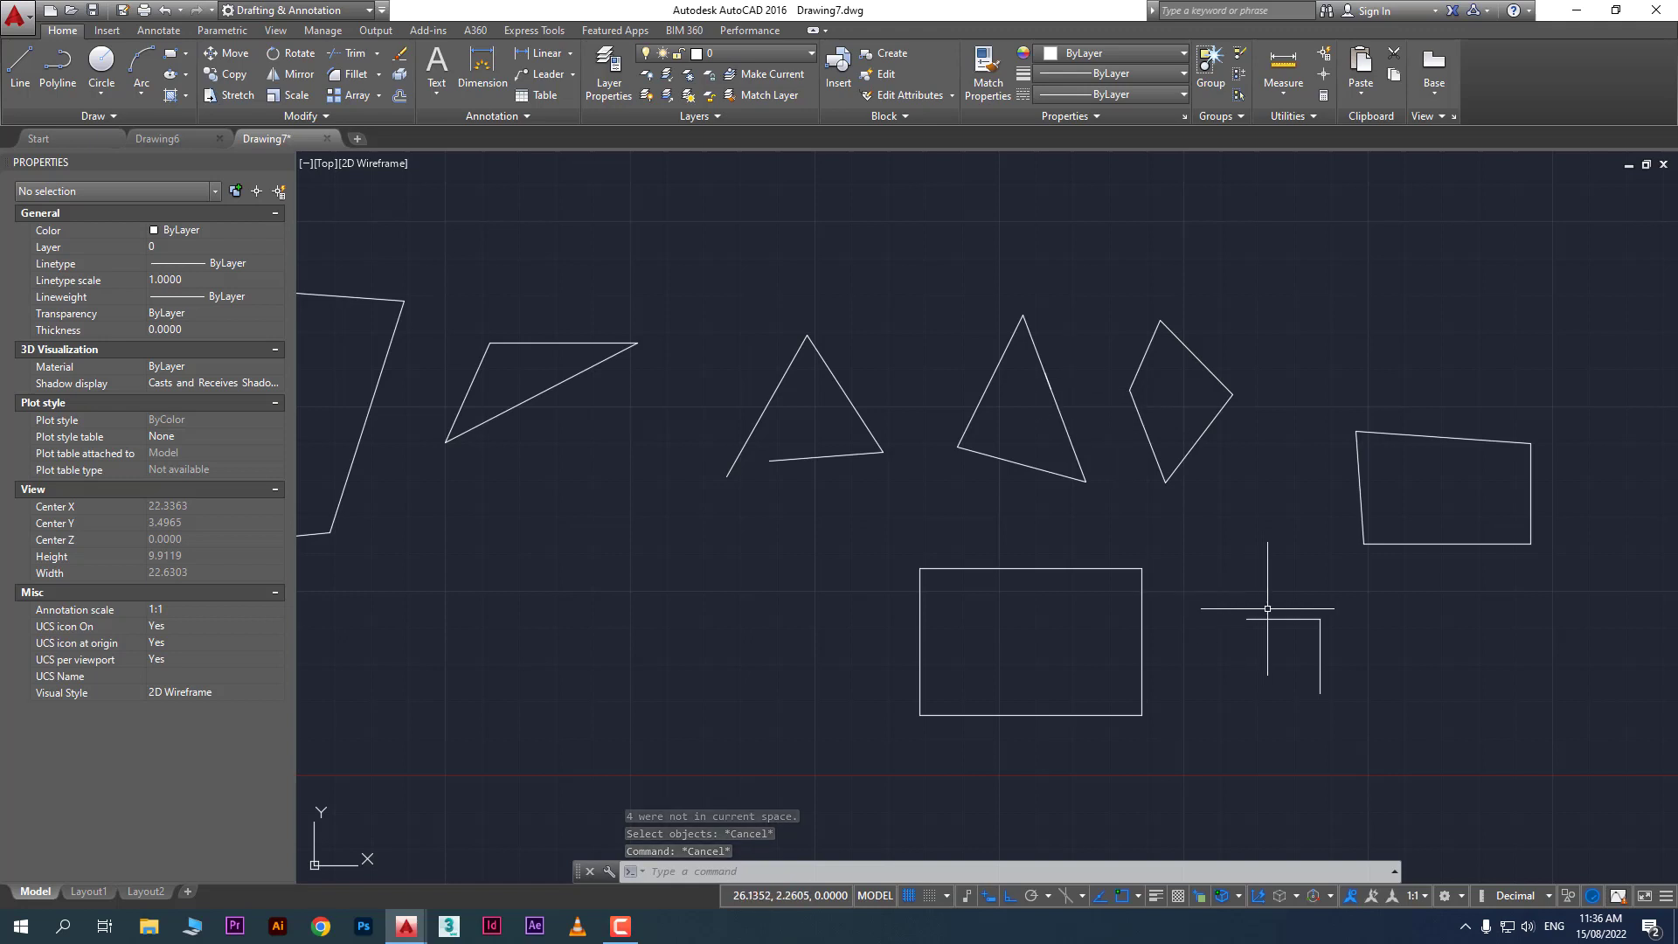
Select every object in the drawing at once and erase them all
key(ctrl+a)
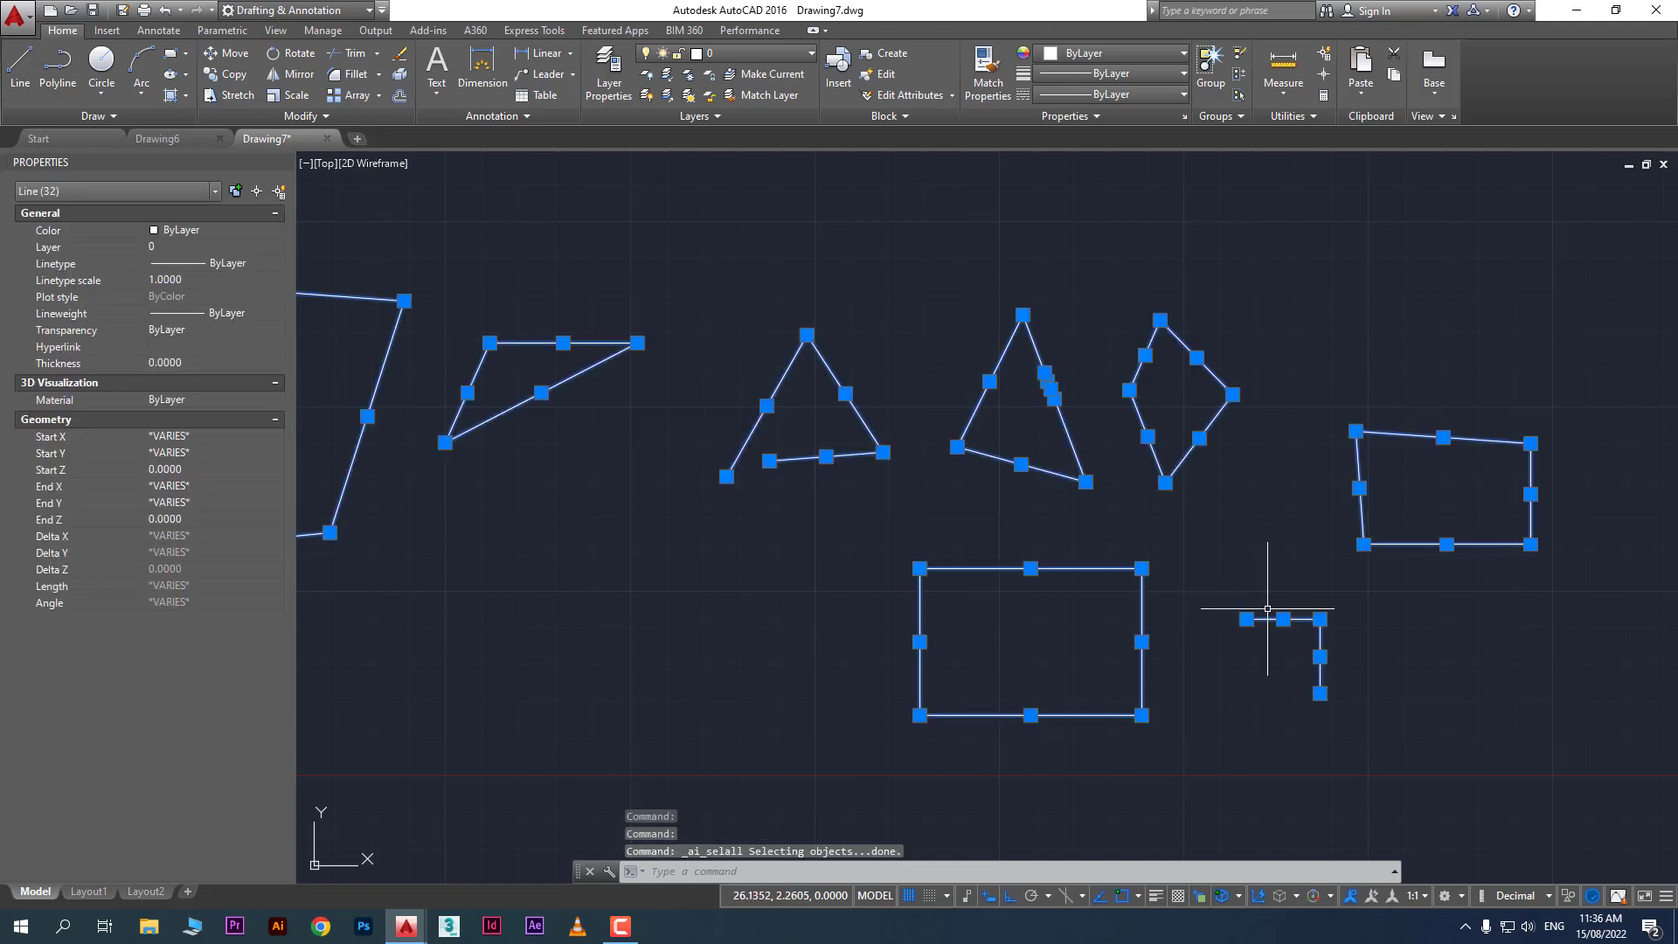
right_click(1255, 531)
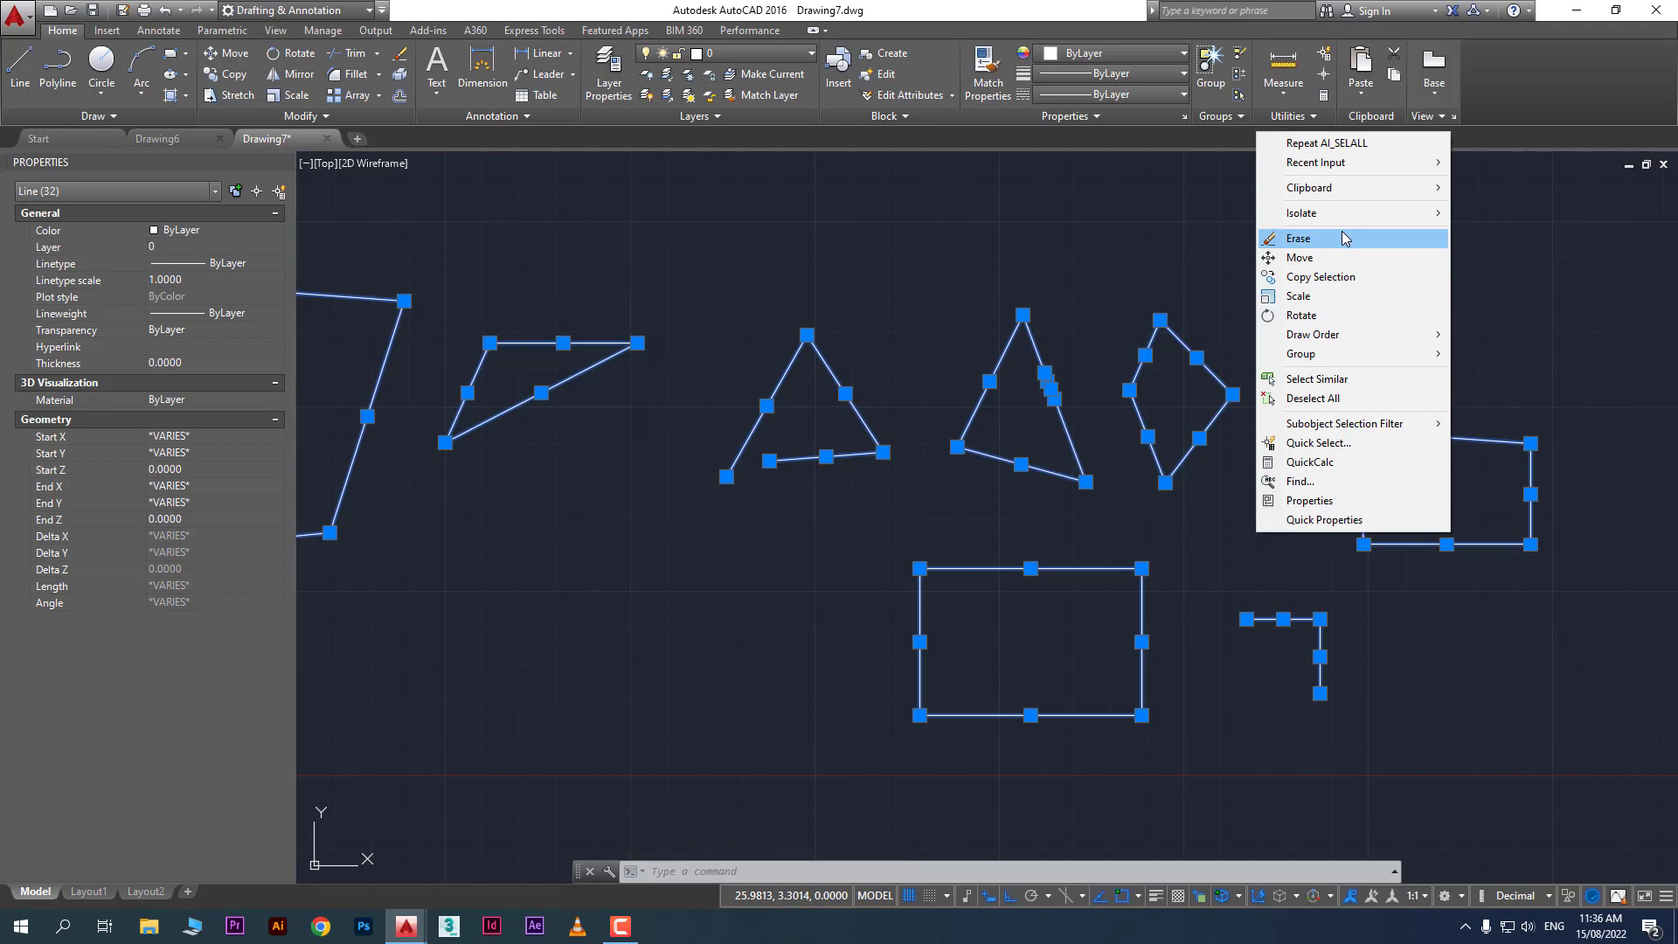
click(1344, 238)
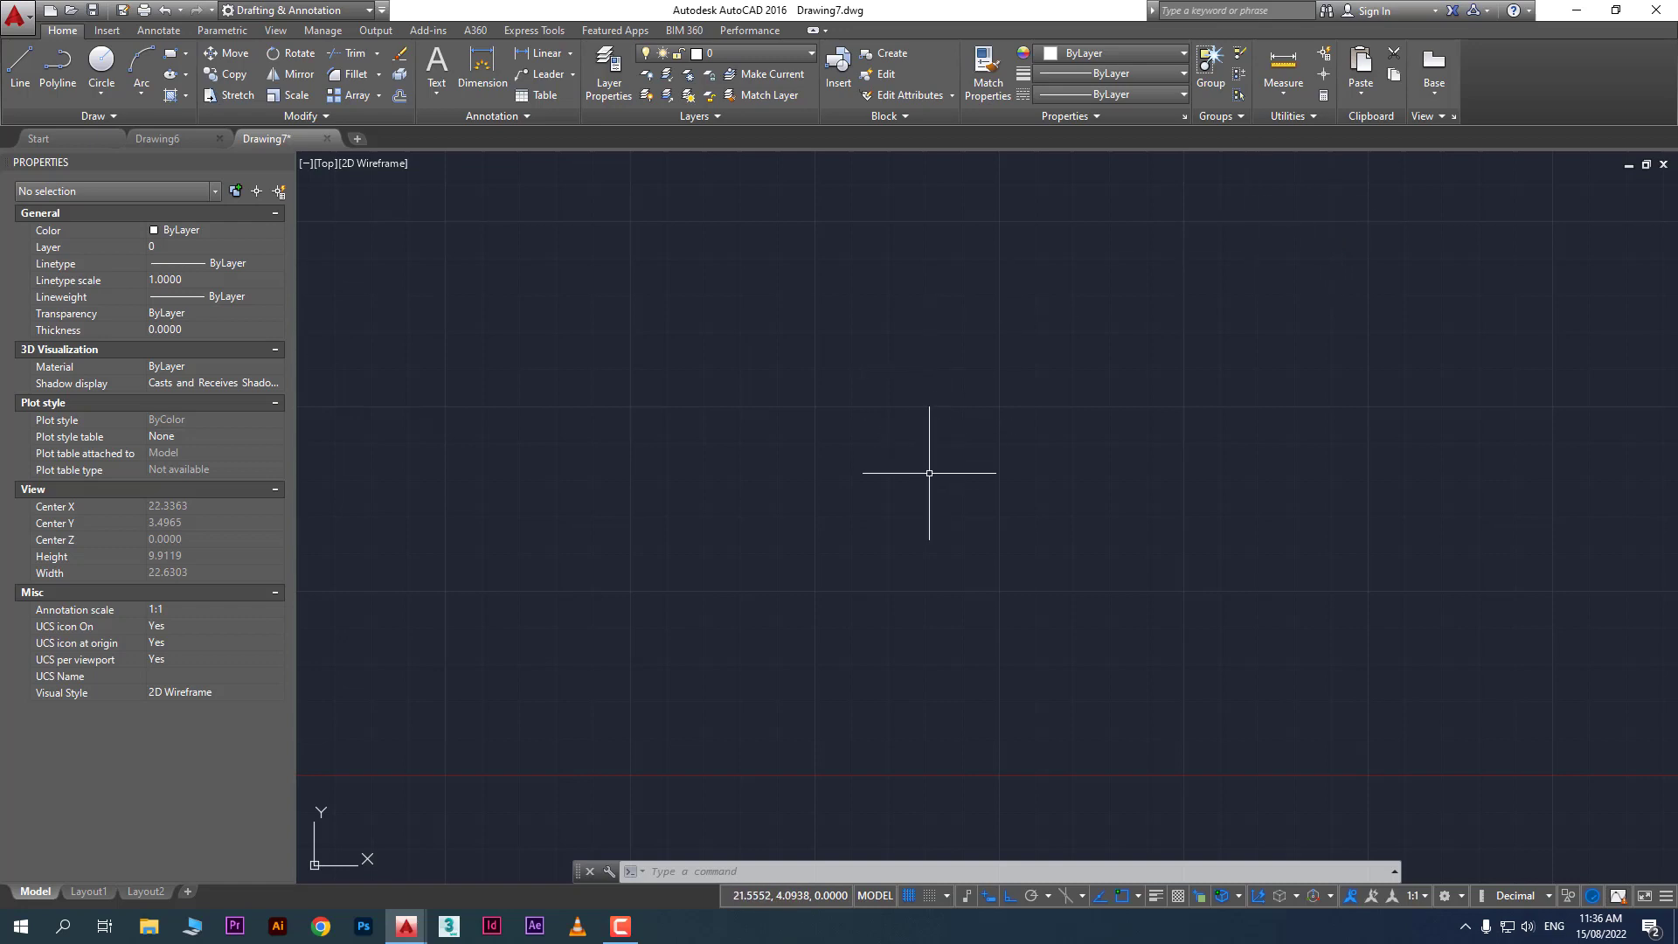
scroll(930, 473, down, 2)
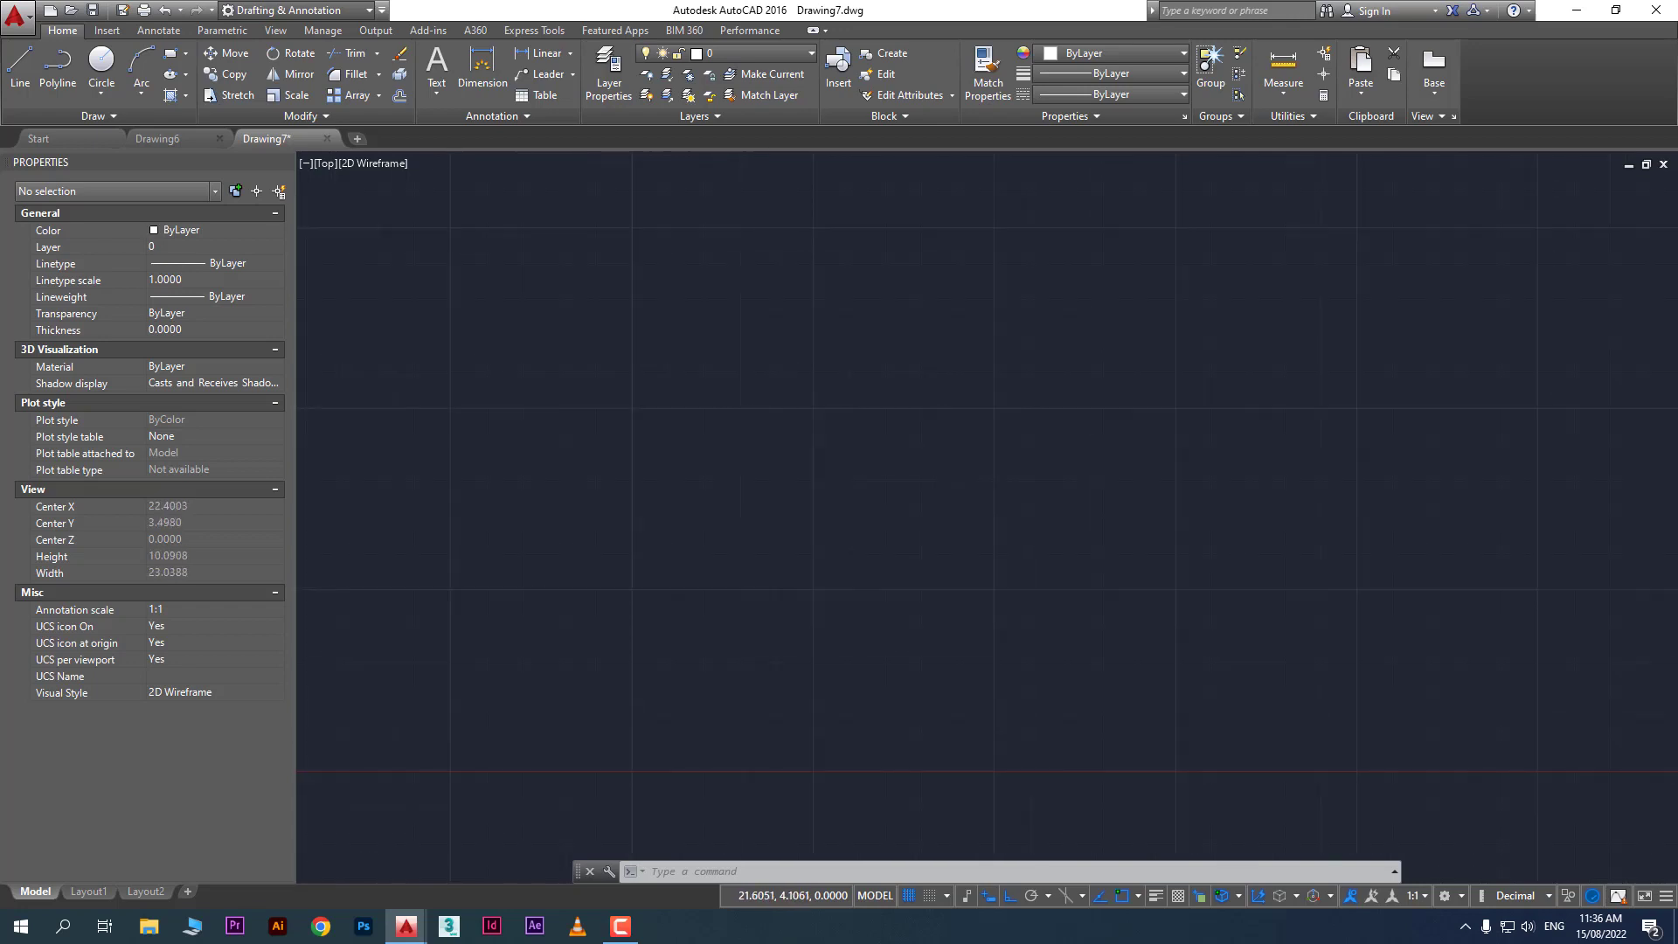
scroll(929, 472, down, 8)
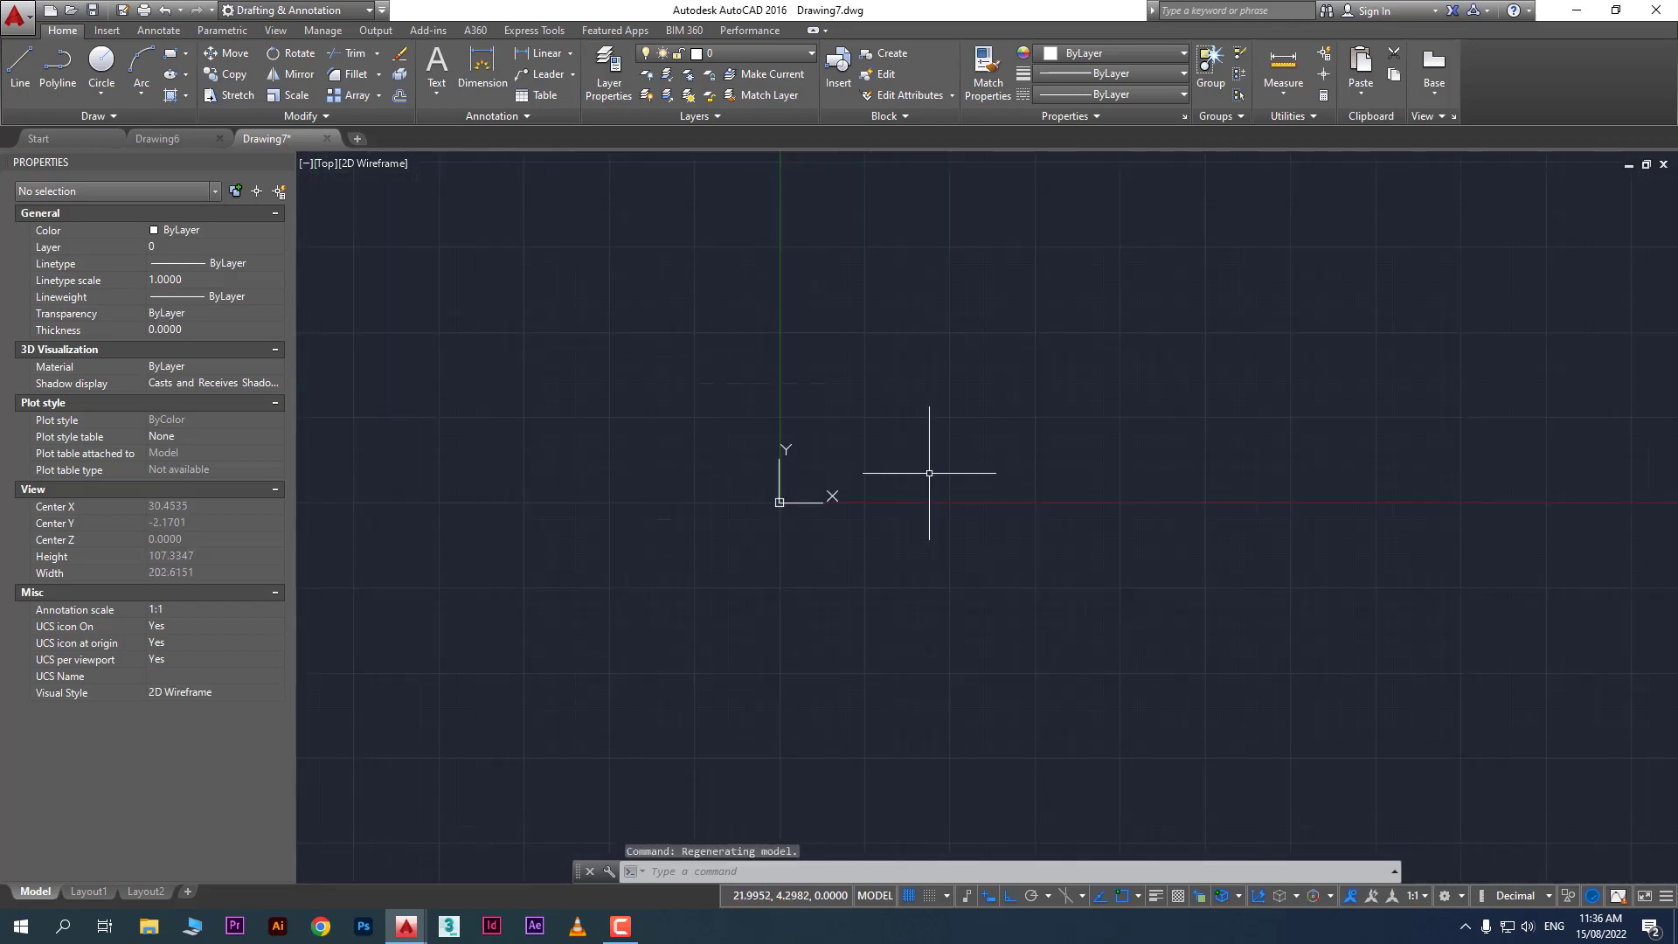
scroll(930, 473, up, 2)
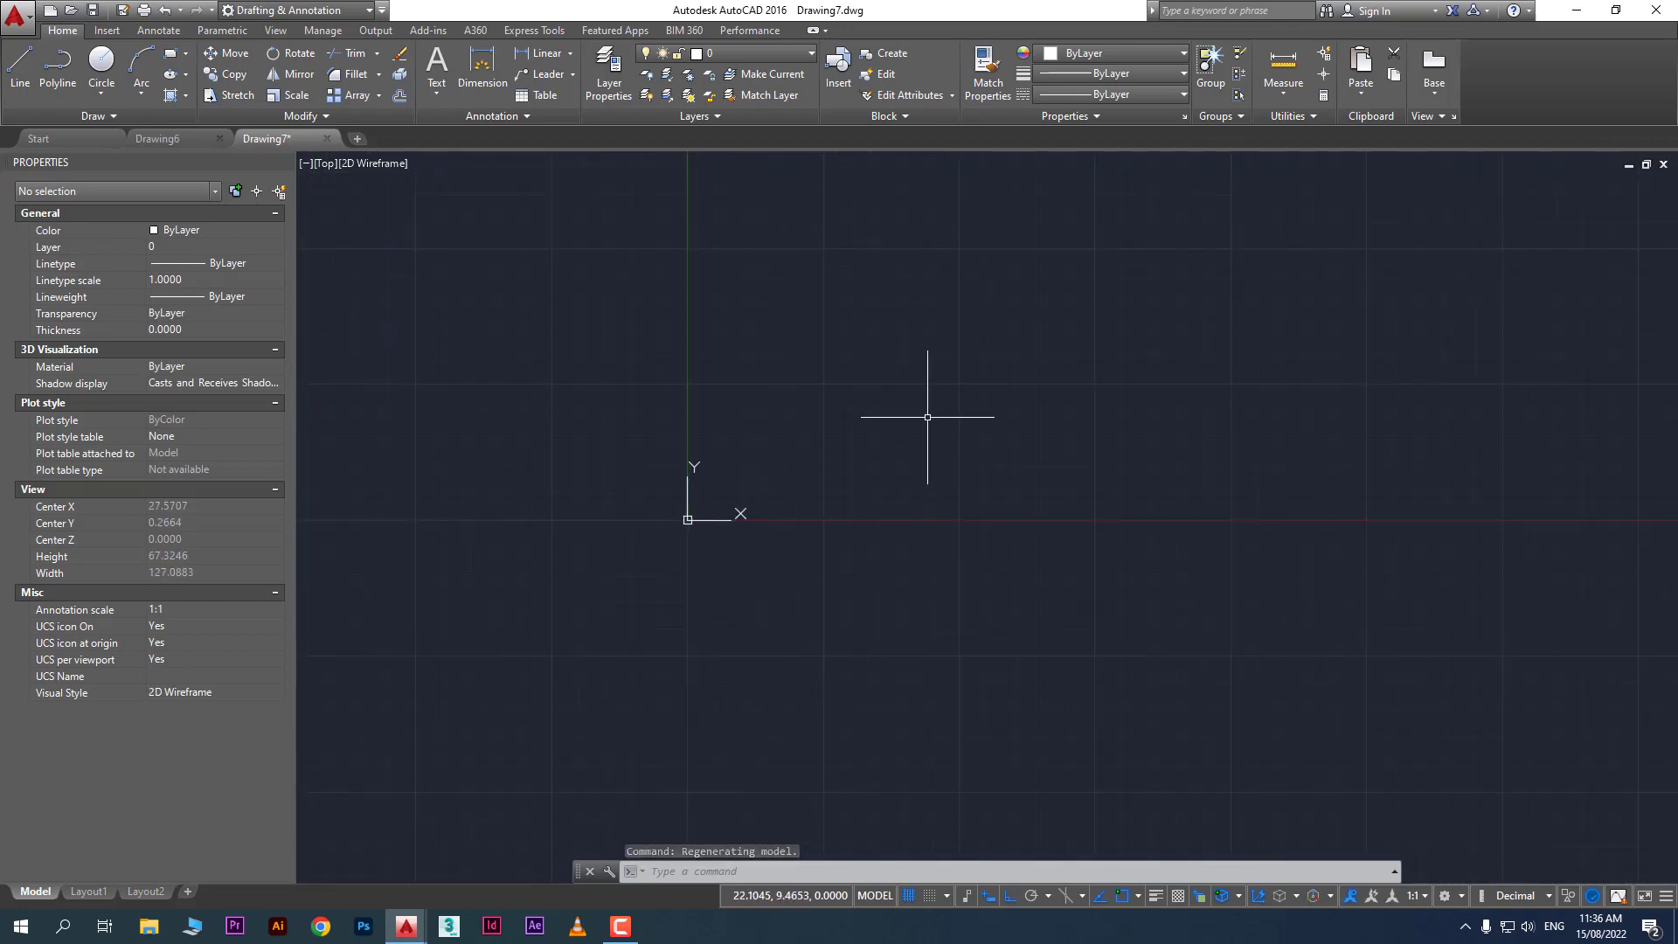
mouse_move(926, 420)
middle_down()
mouse_move(918, 599)
mouse_move(836, 525)
mouse_move(1218, 483)
mouse_move(659, 626)
middle_up()
scroll(1019, 514, up, 10)
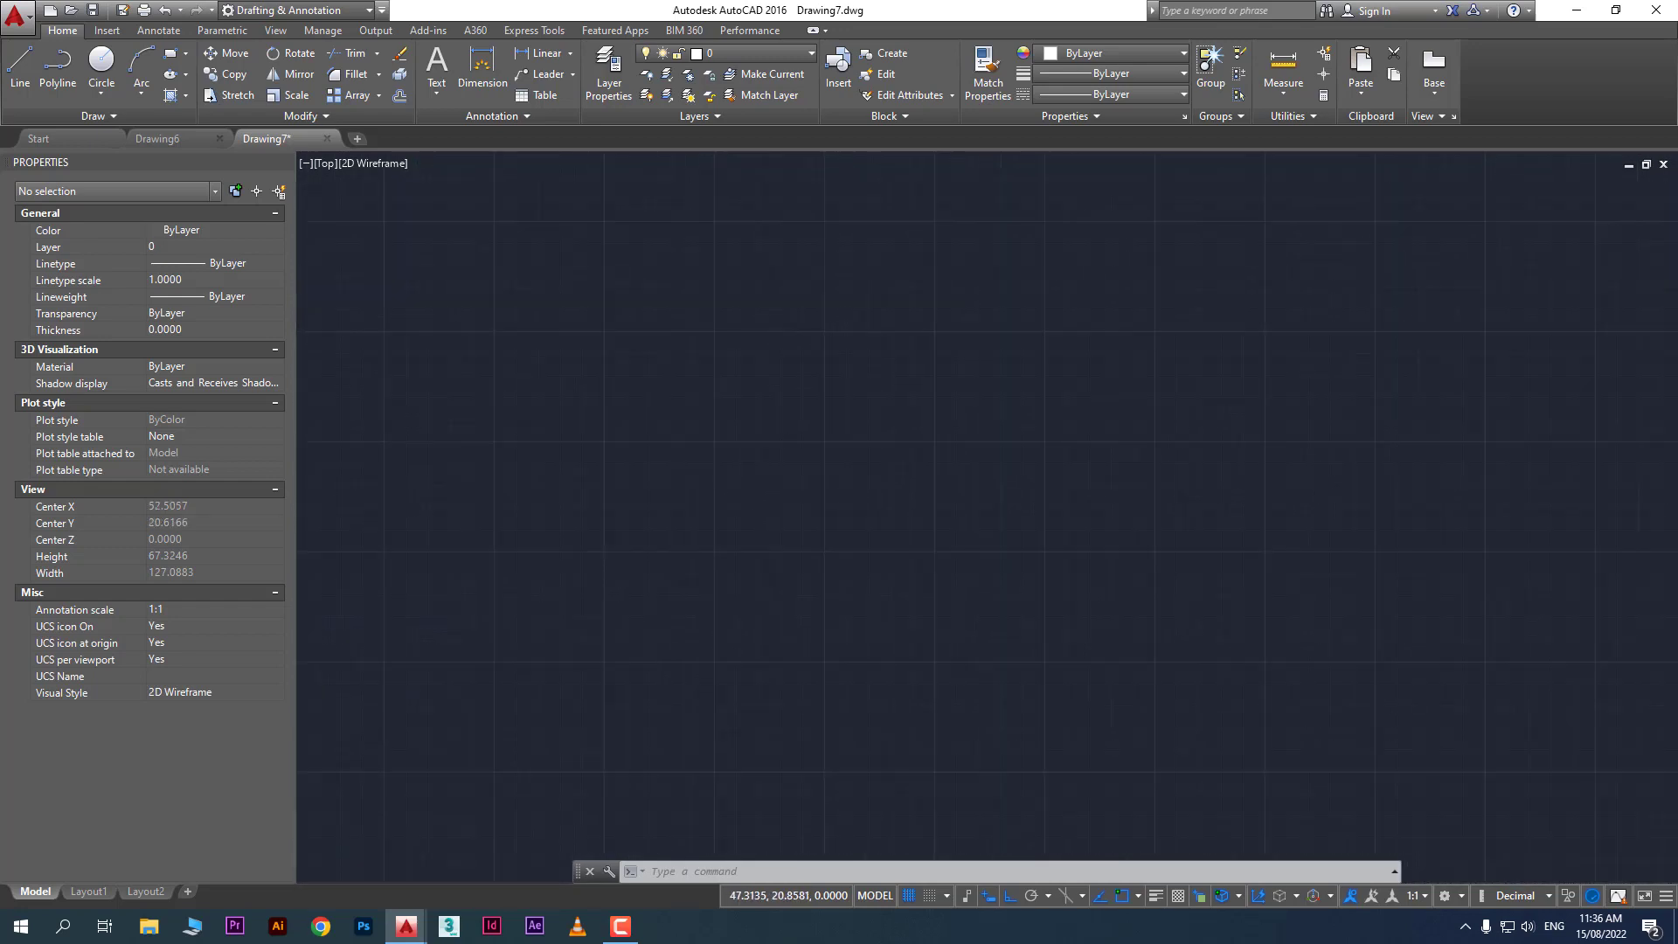
scroll(918, 480, down, 8)
middle_drag(974, 507, 1041, 442)
scroll(1041, 443, up, 2)
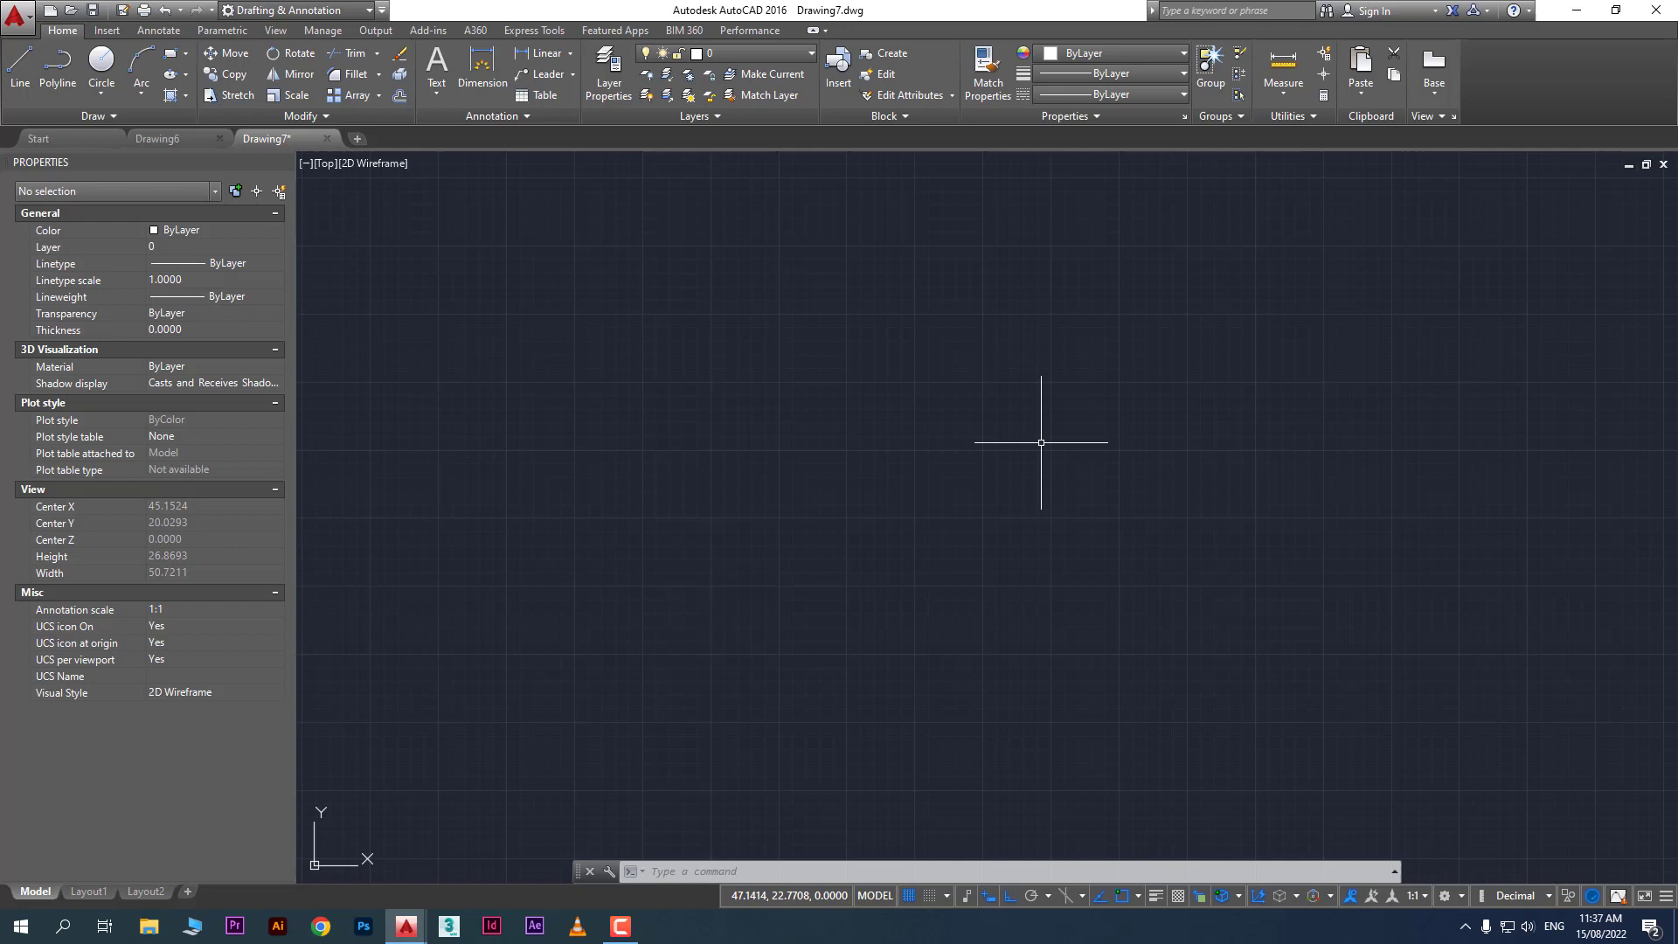
Open the drawing units settings and try the Architectural and Engineering length types
text(UN)
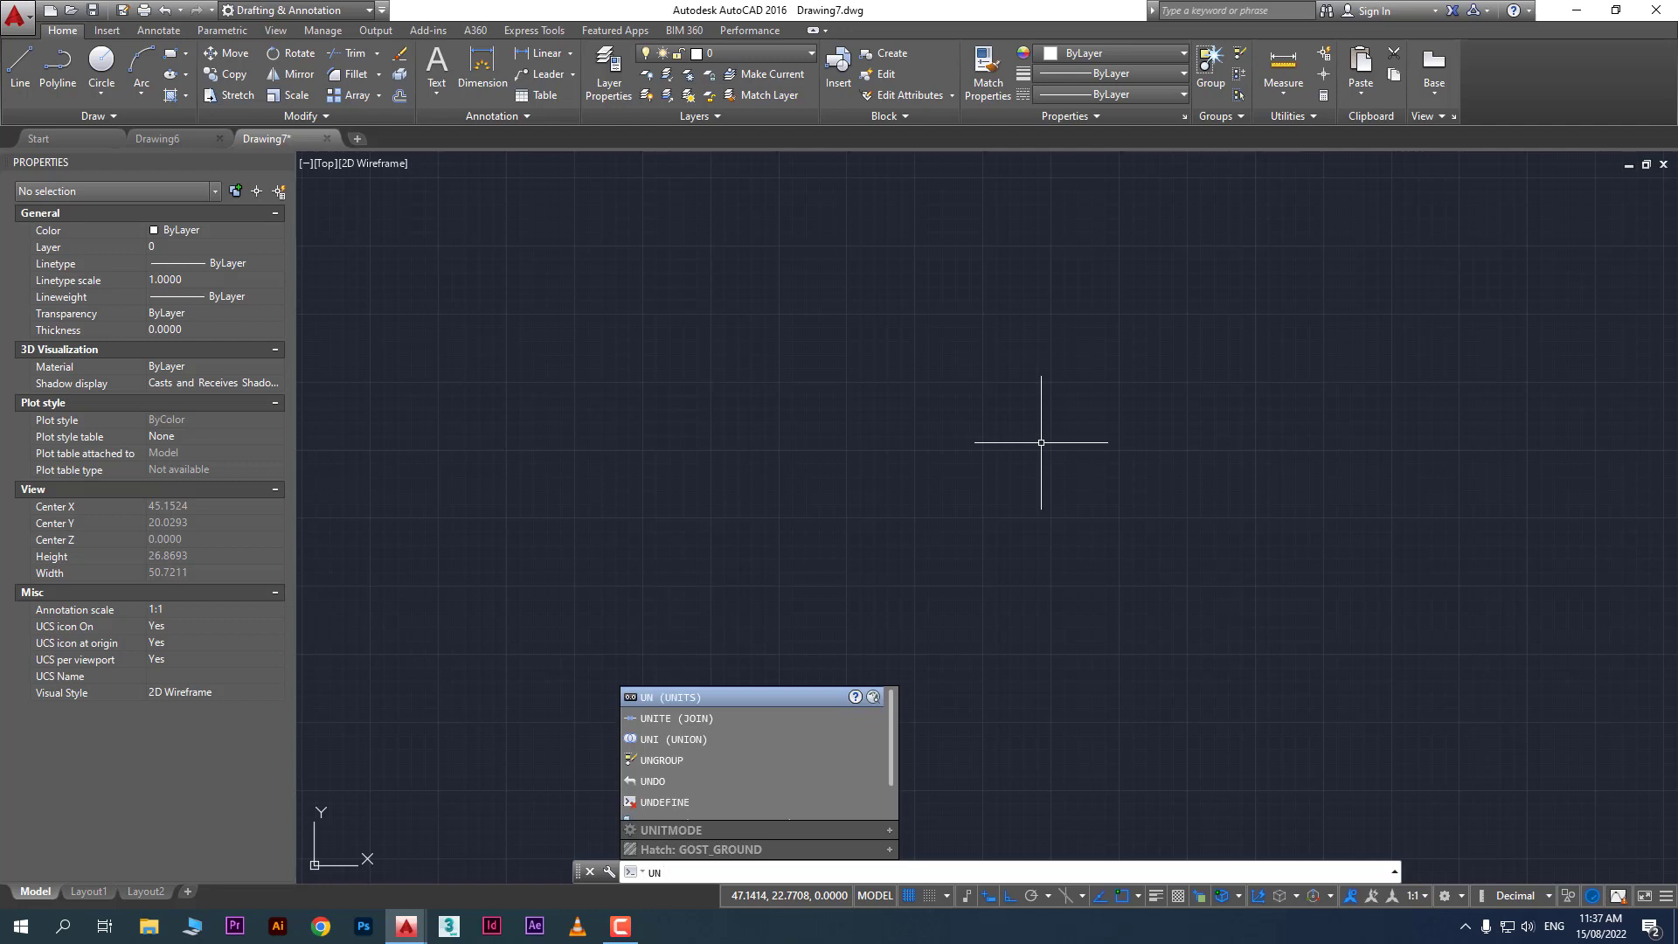
key(Return)
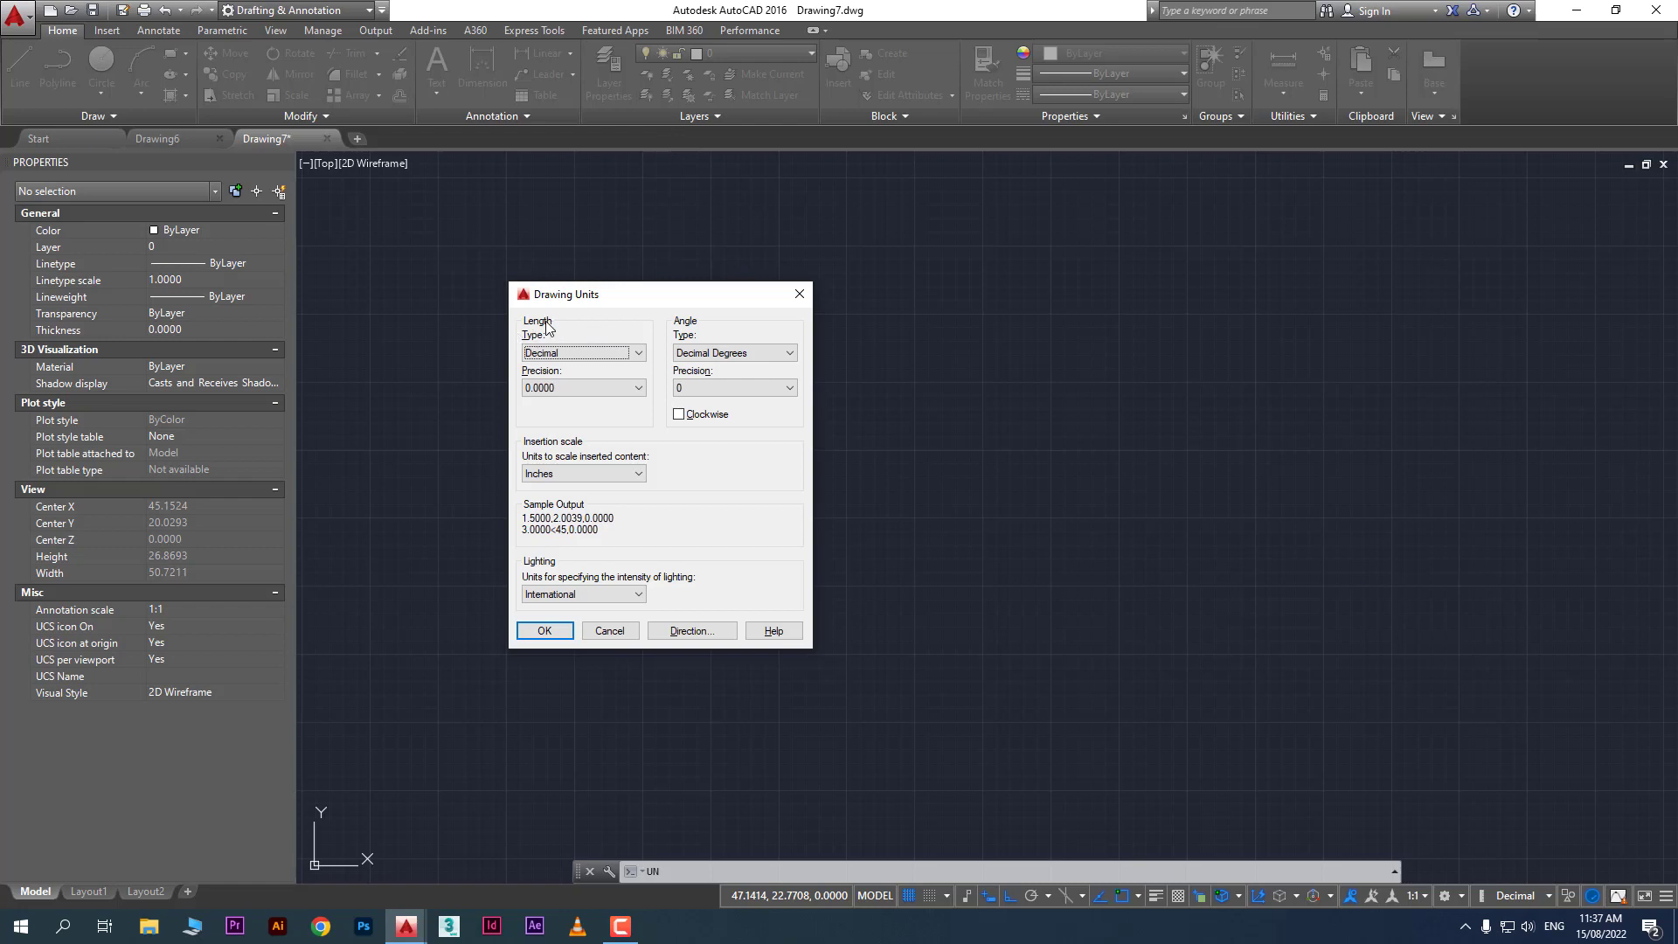
click(585, 353)
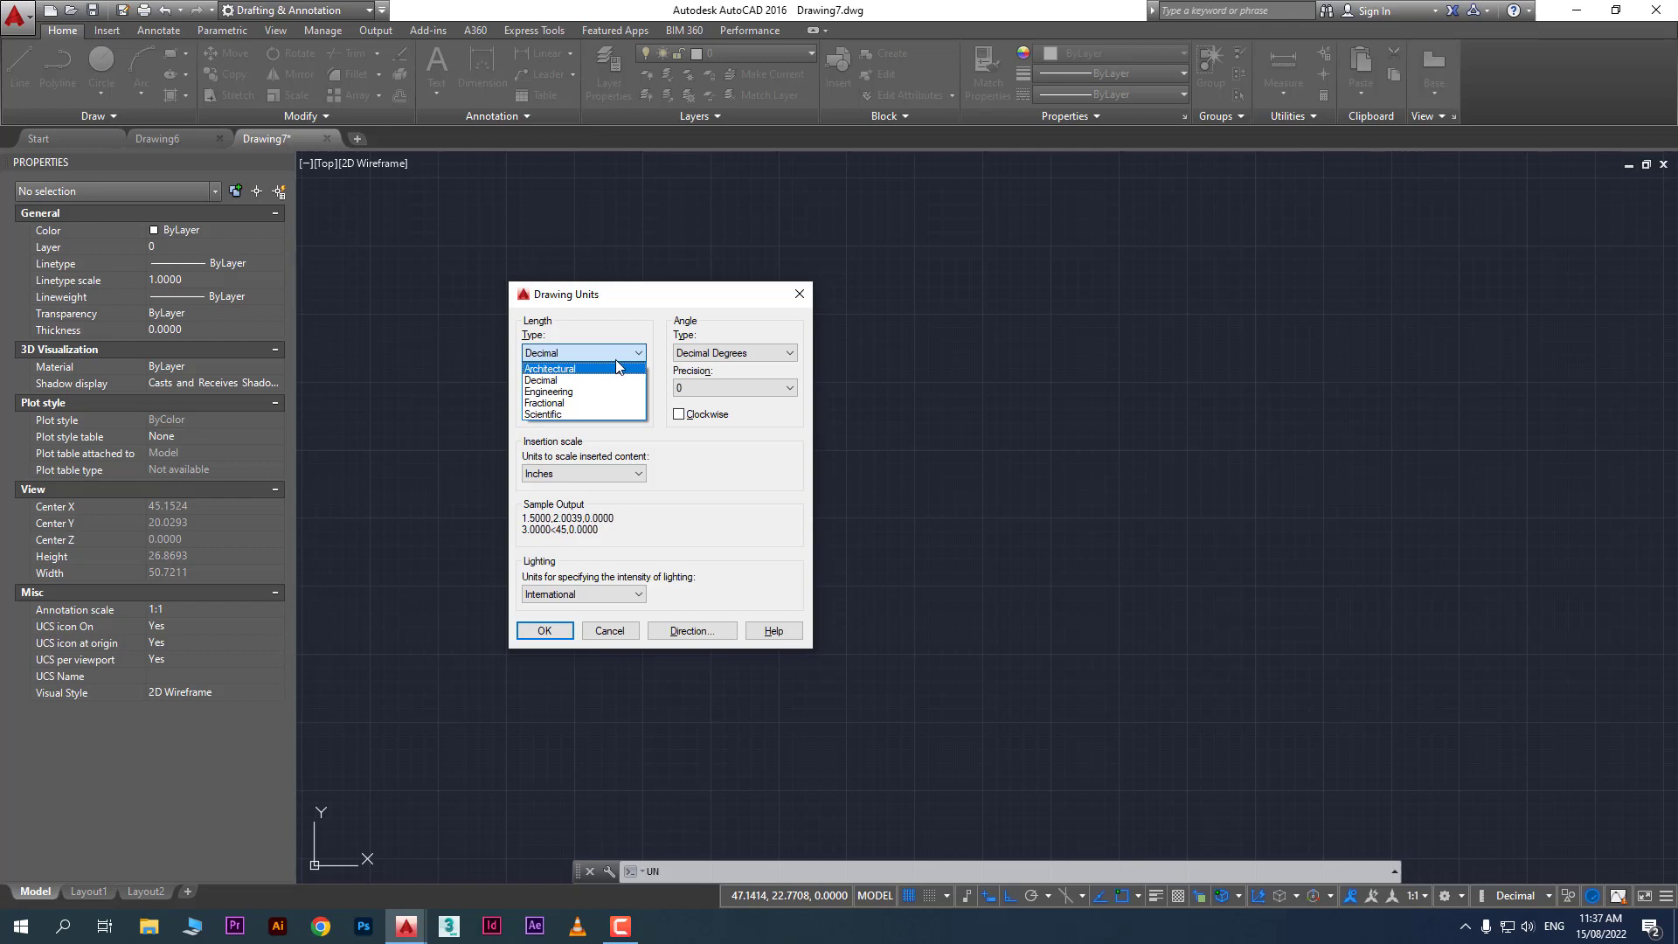
click(609, 367)
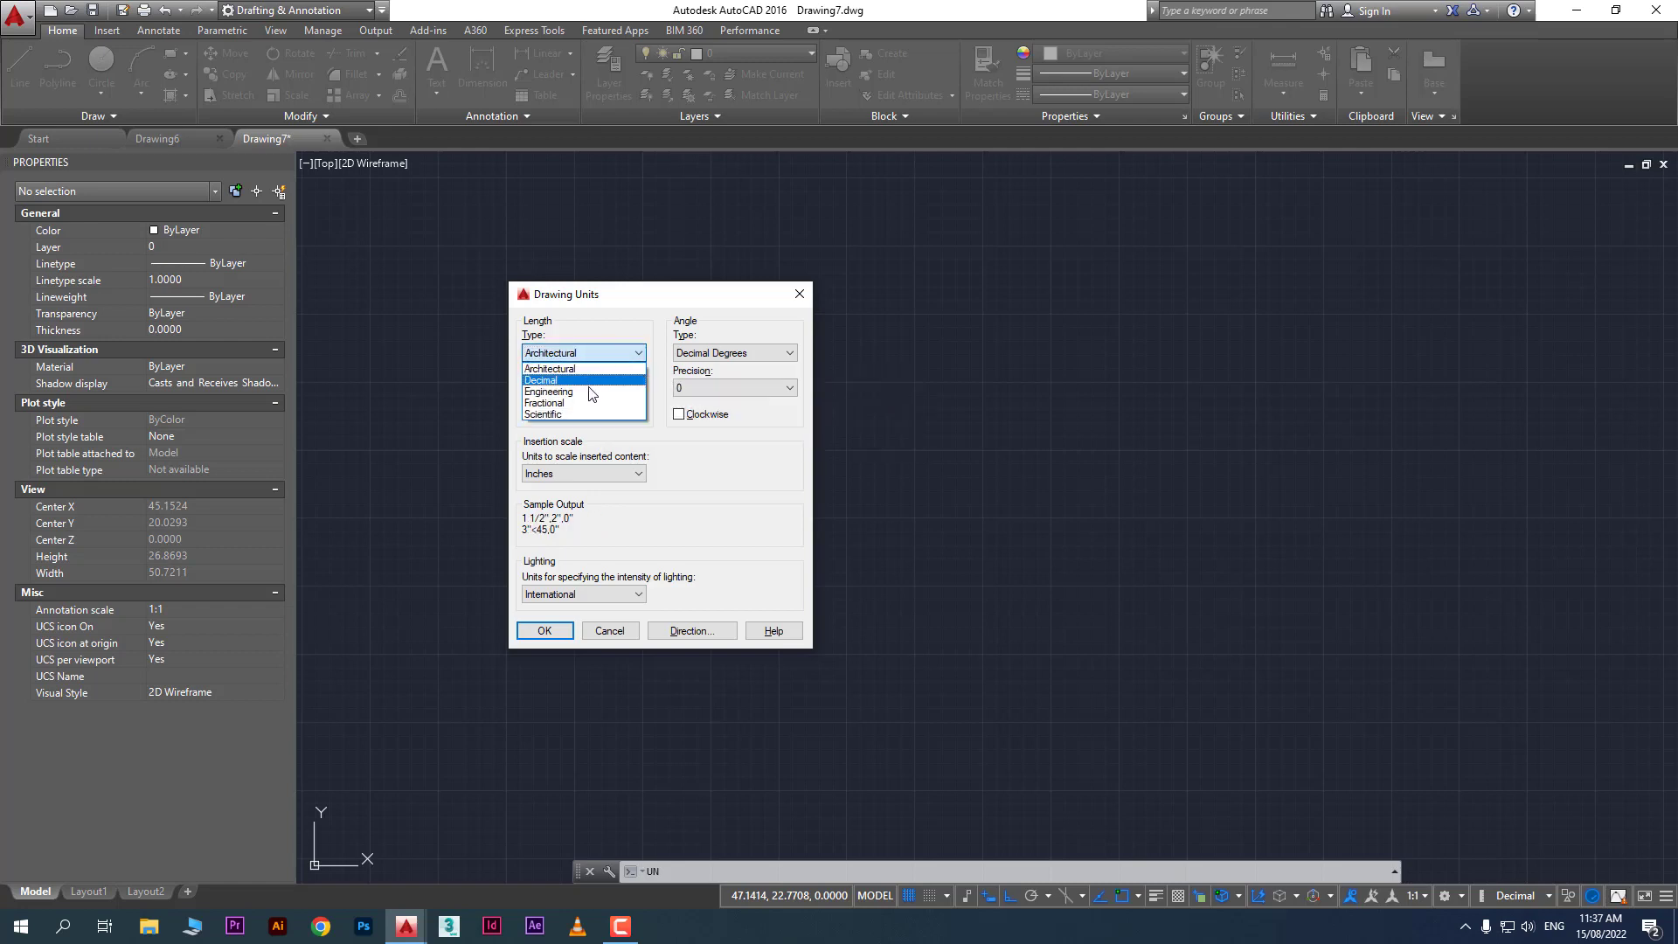
click(590, 389)
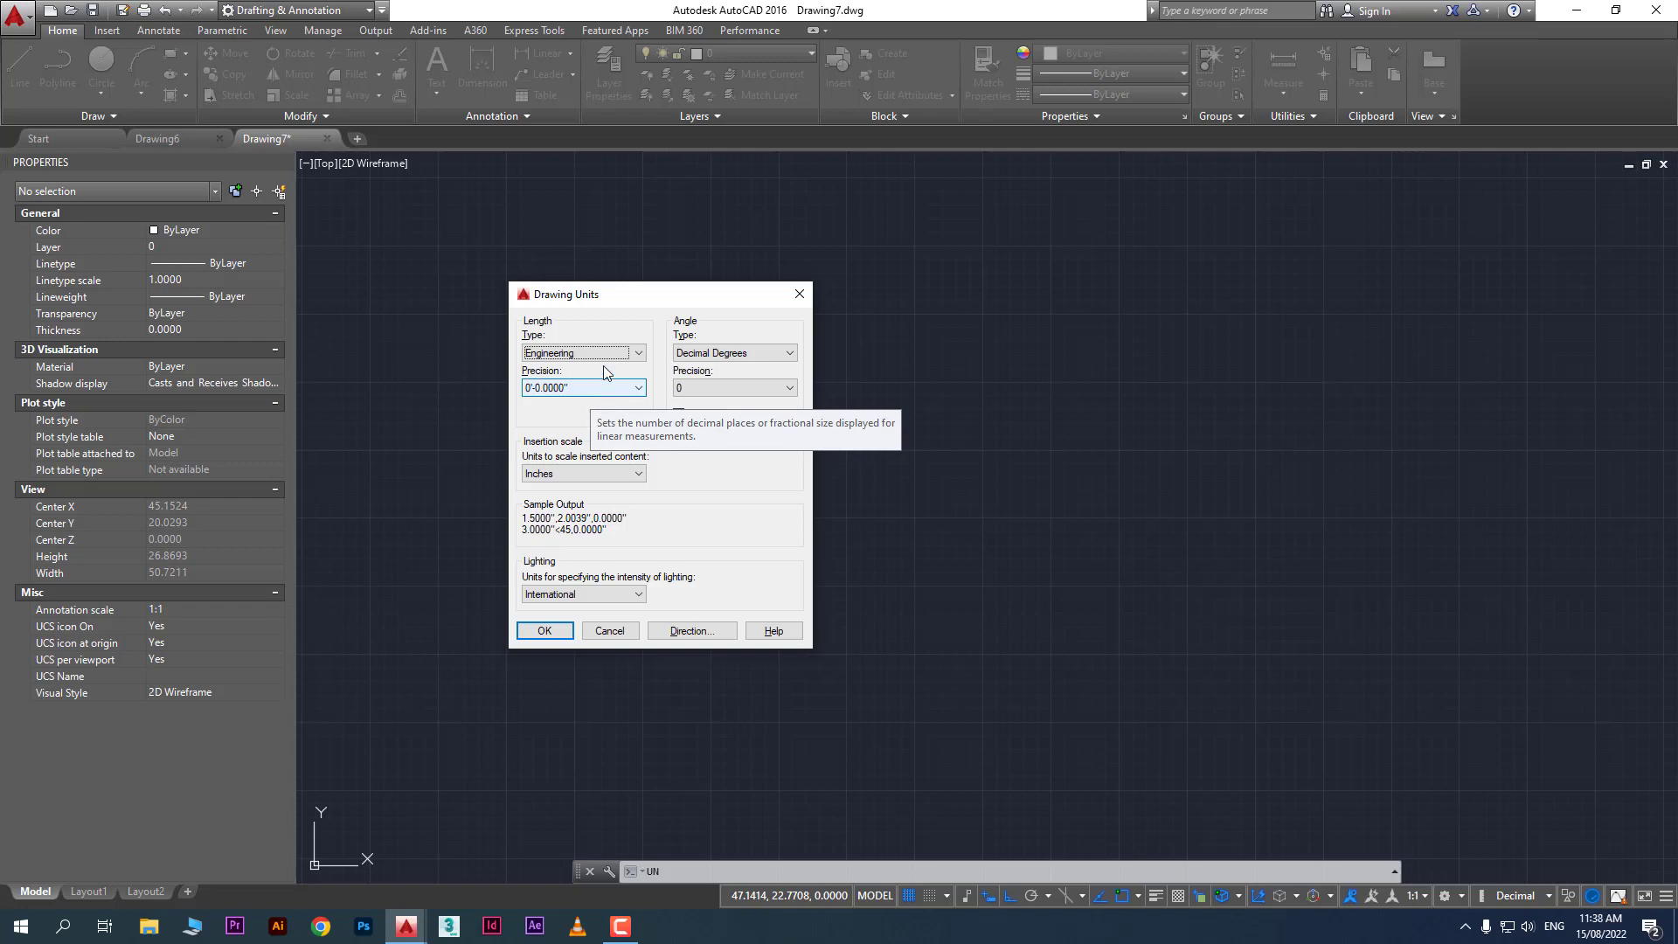
Switch the length type to Architectural and back to Engineering to compare their sample output
click(537, 354)
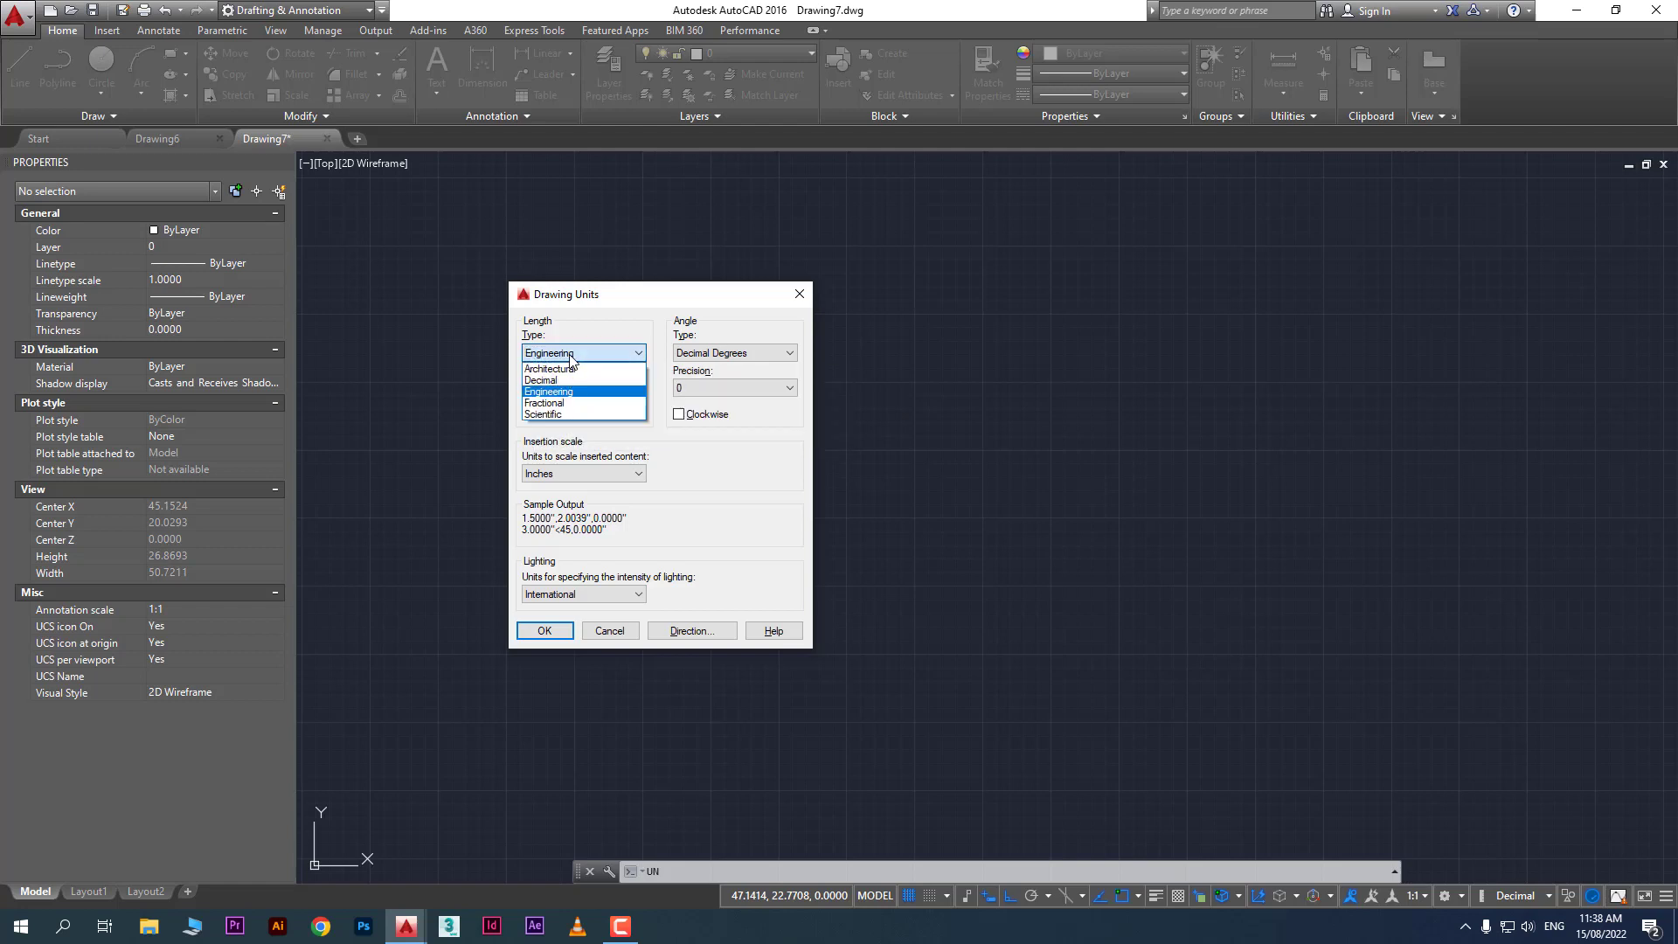
click(573, 371)
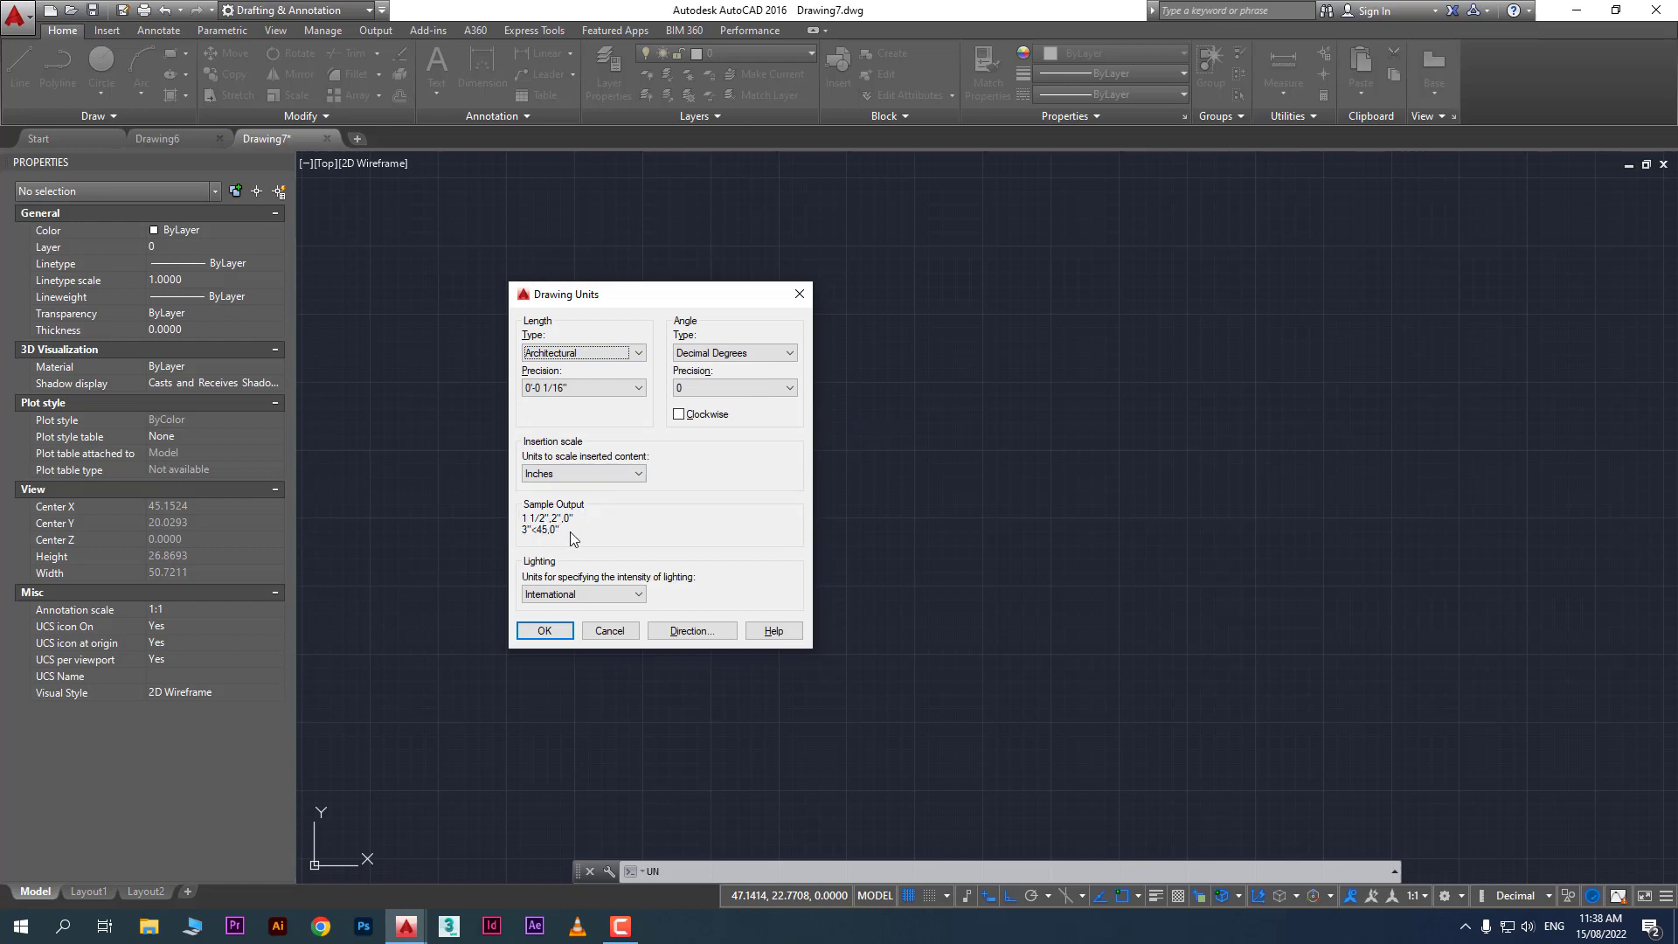
click(594, 353)
click(564, 391)
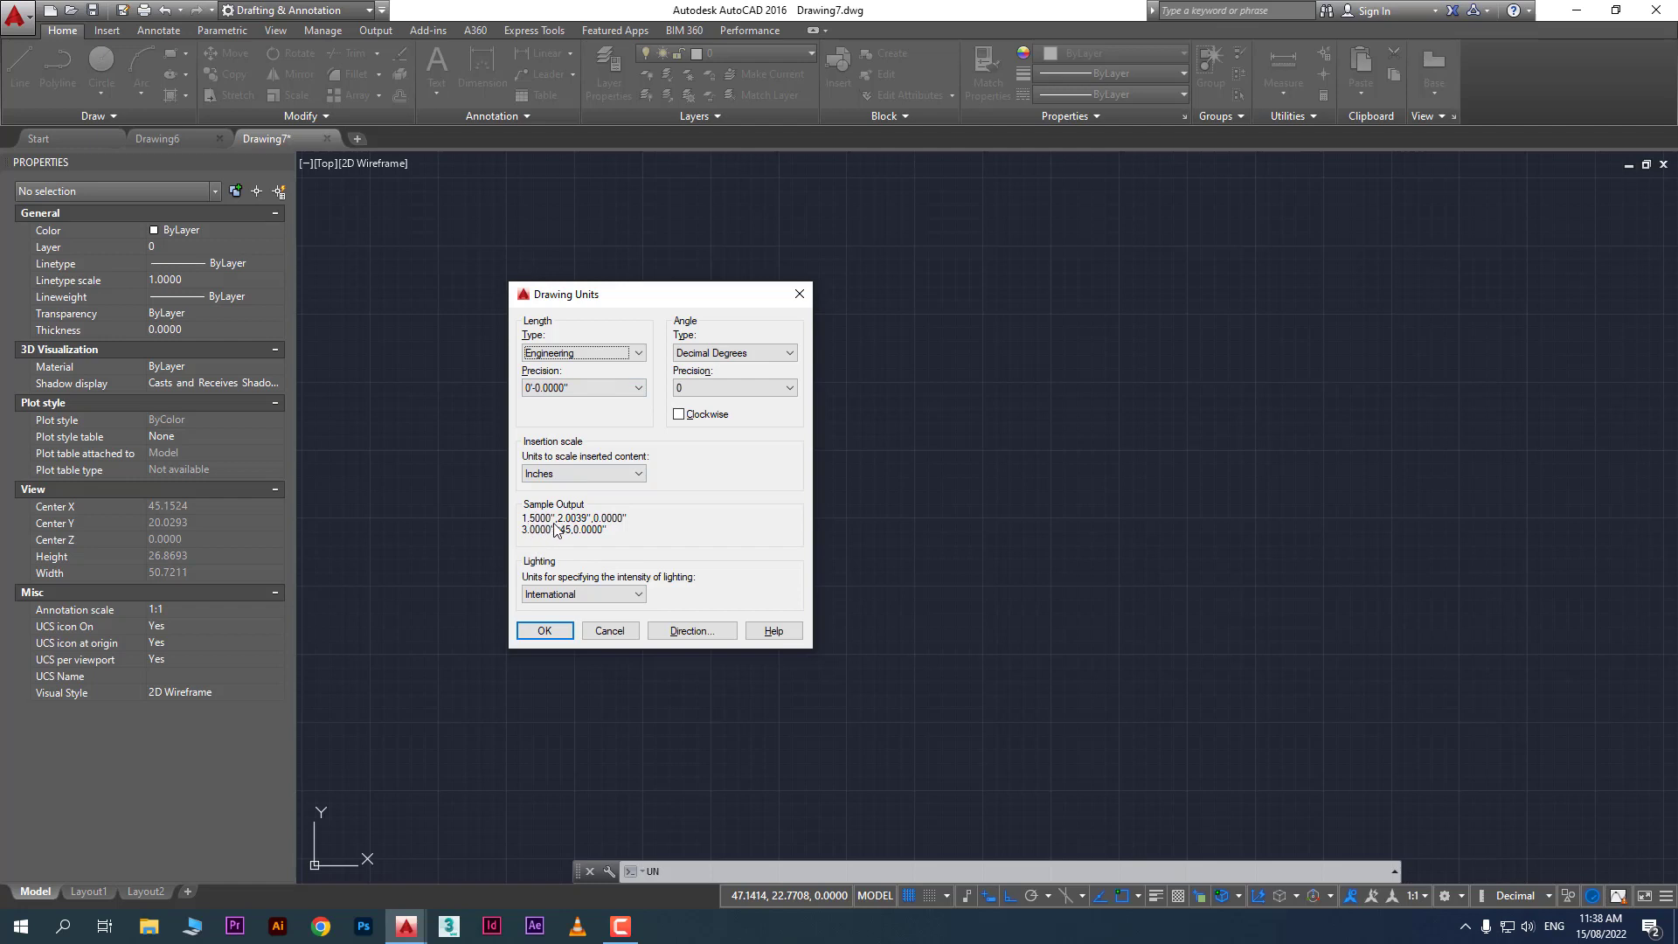
Set the length type to Architectural with Inches as the insertion scale unit
click(584, 353)
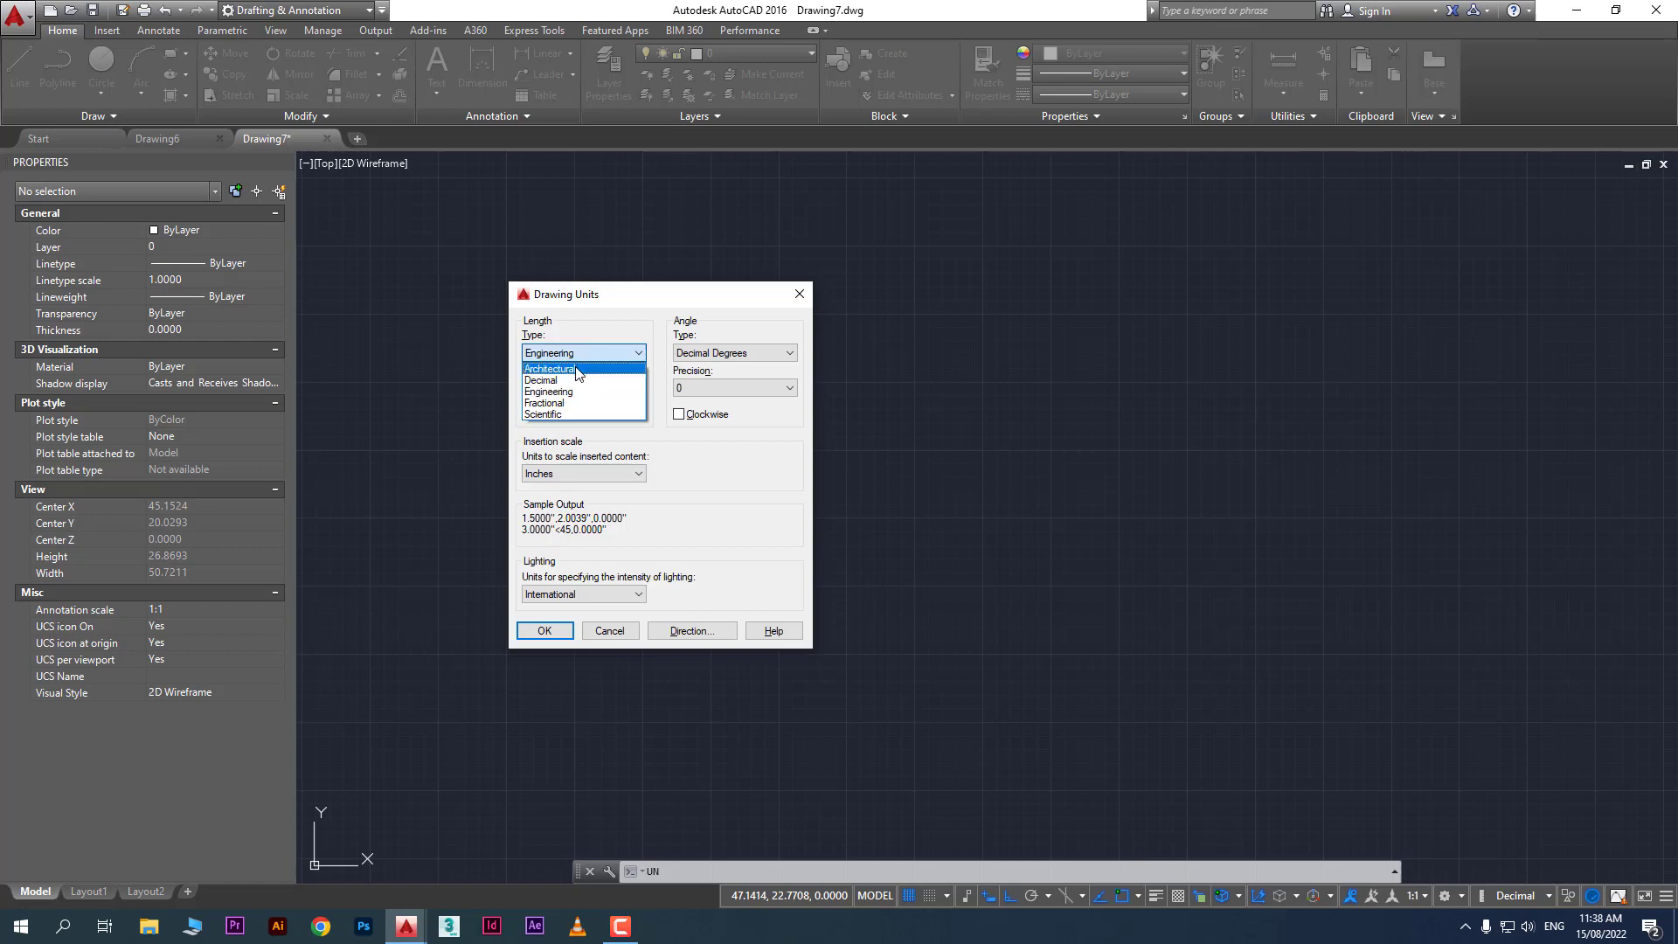
click(568, 367)
click(566, 477)
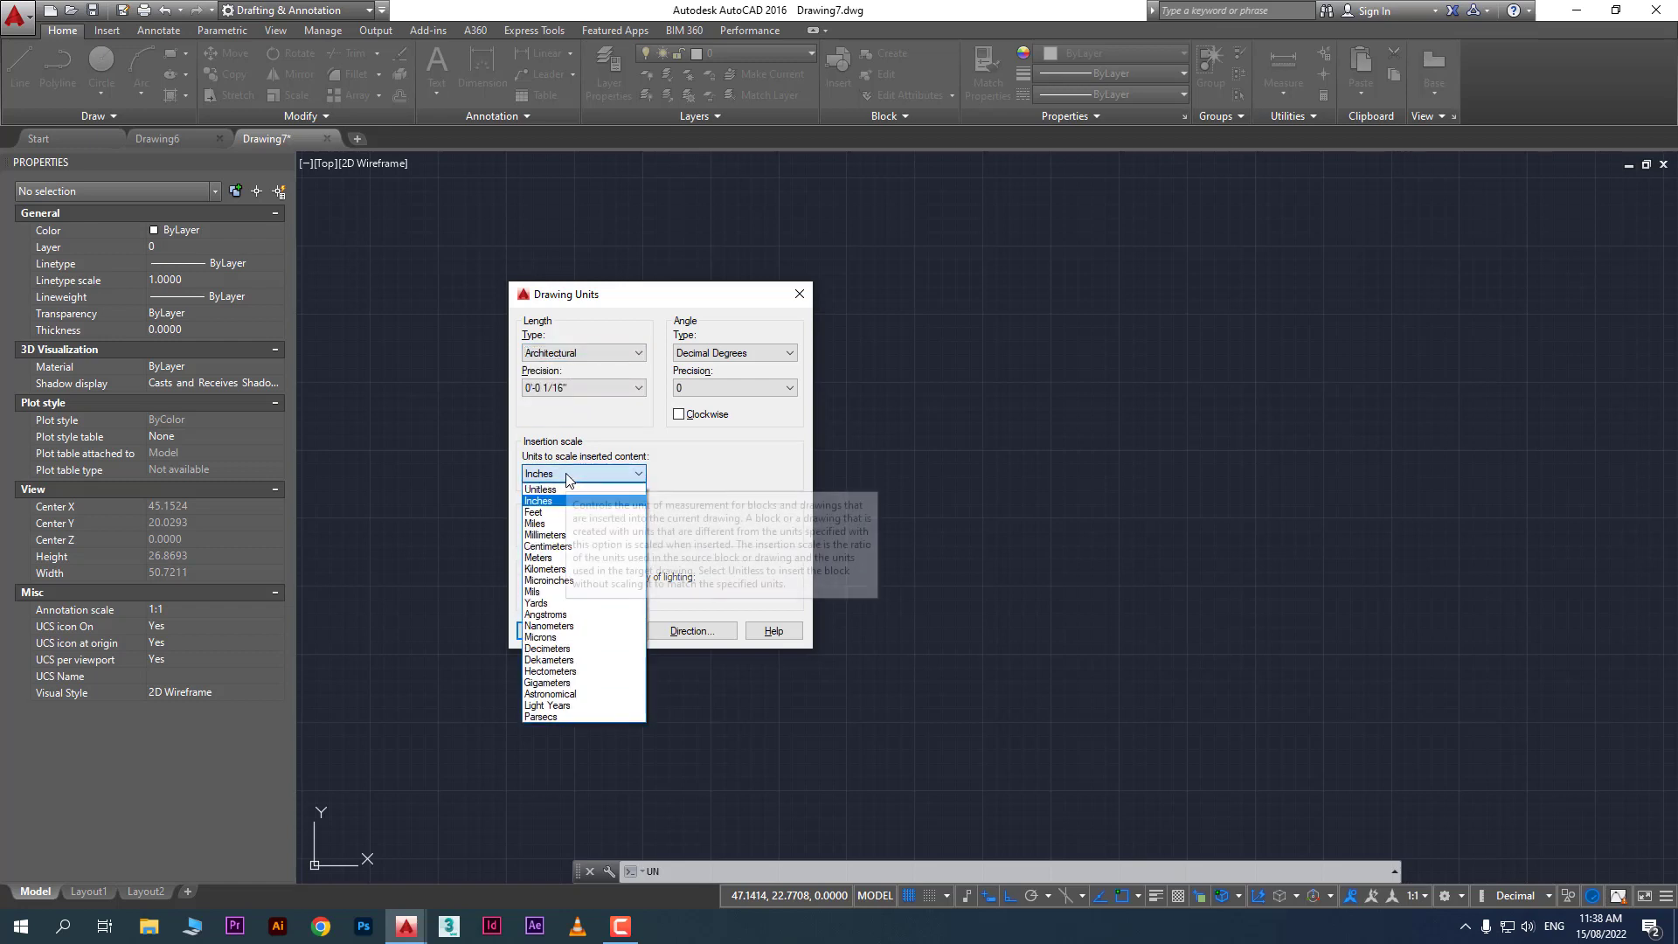
click(552, 504)
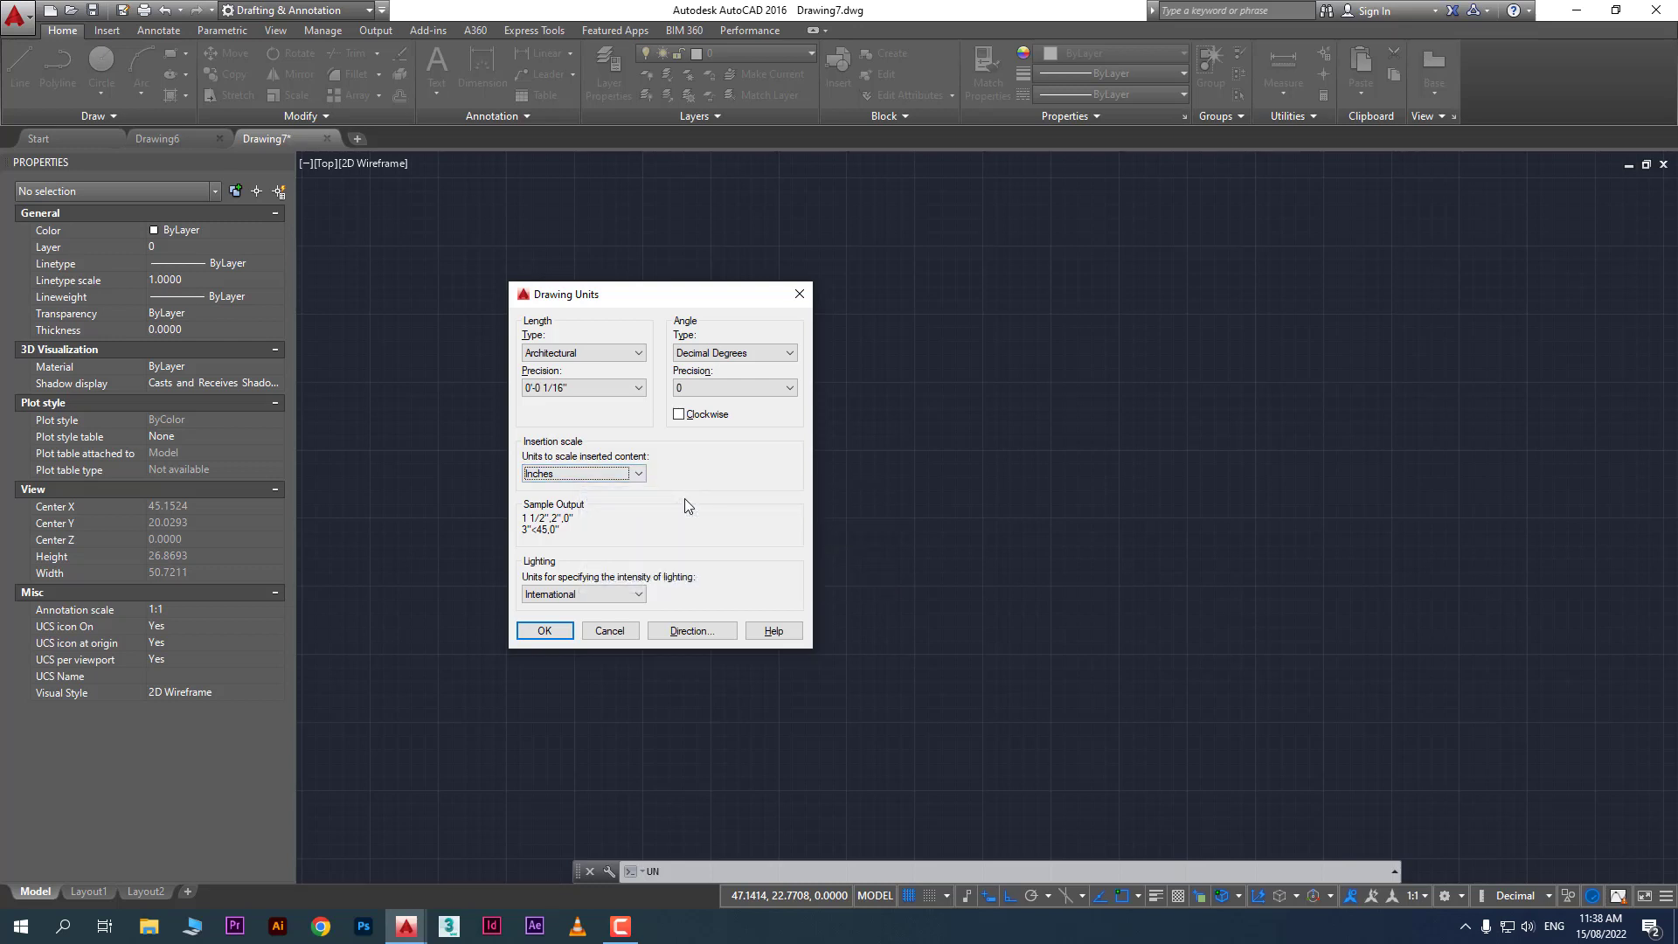
Set the length units to Decimal with 0.0 precision, and the insertion scale to Centimeters
click(595, 352)
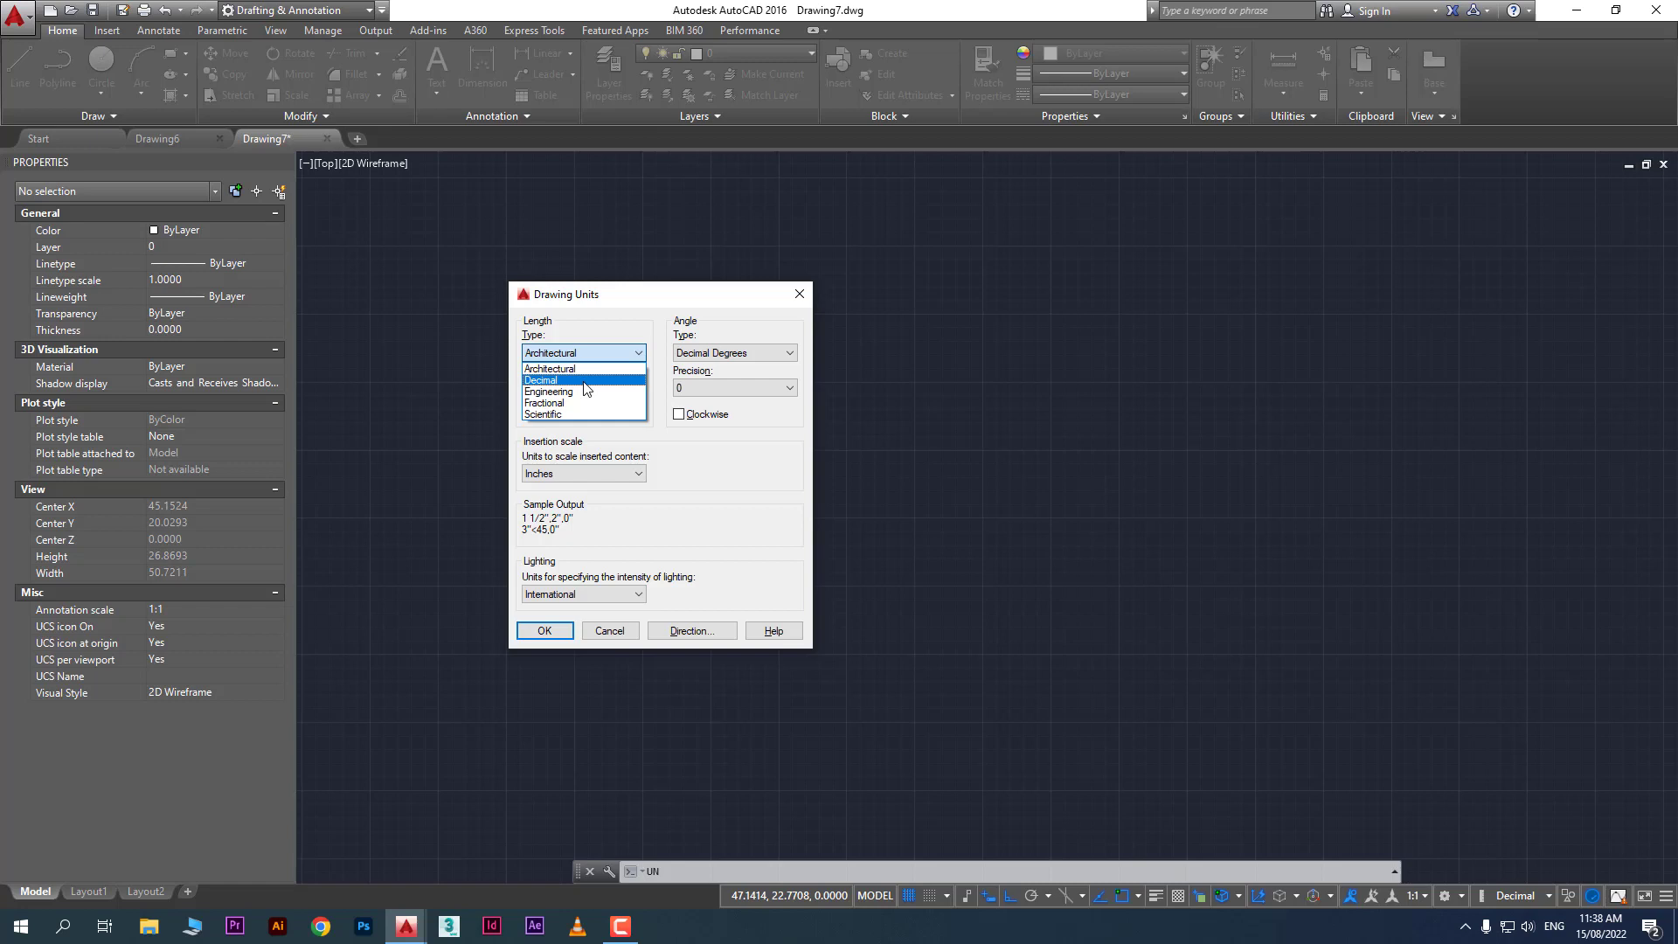
click(584, 381)
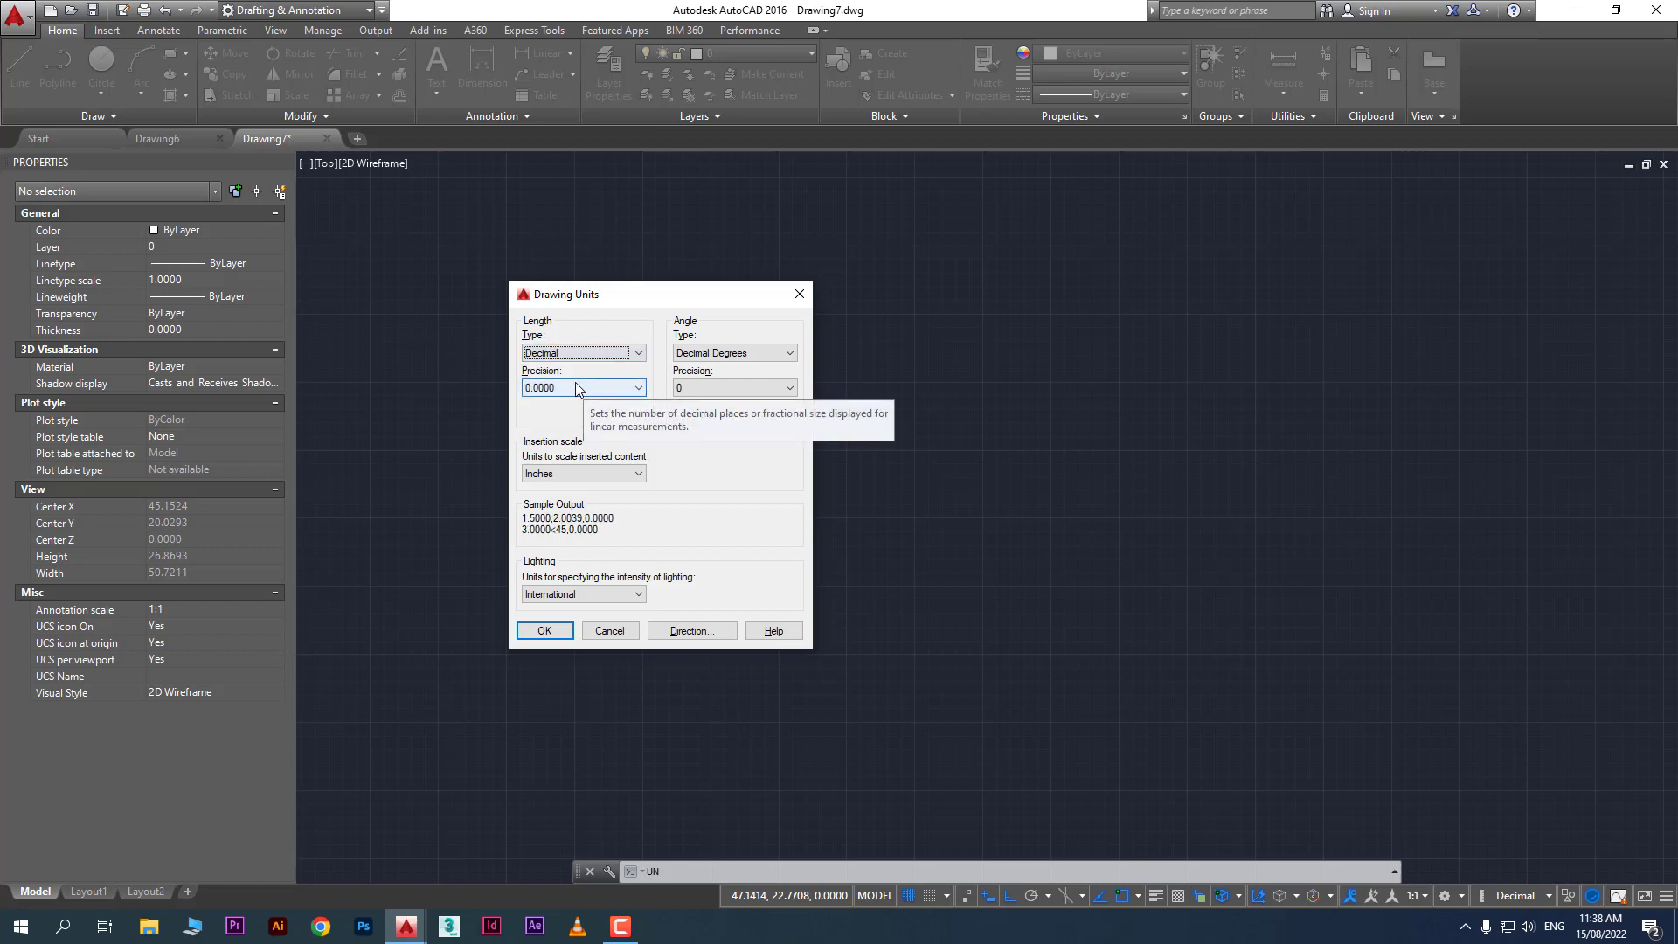
click(564, 389)
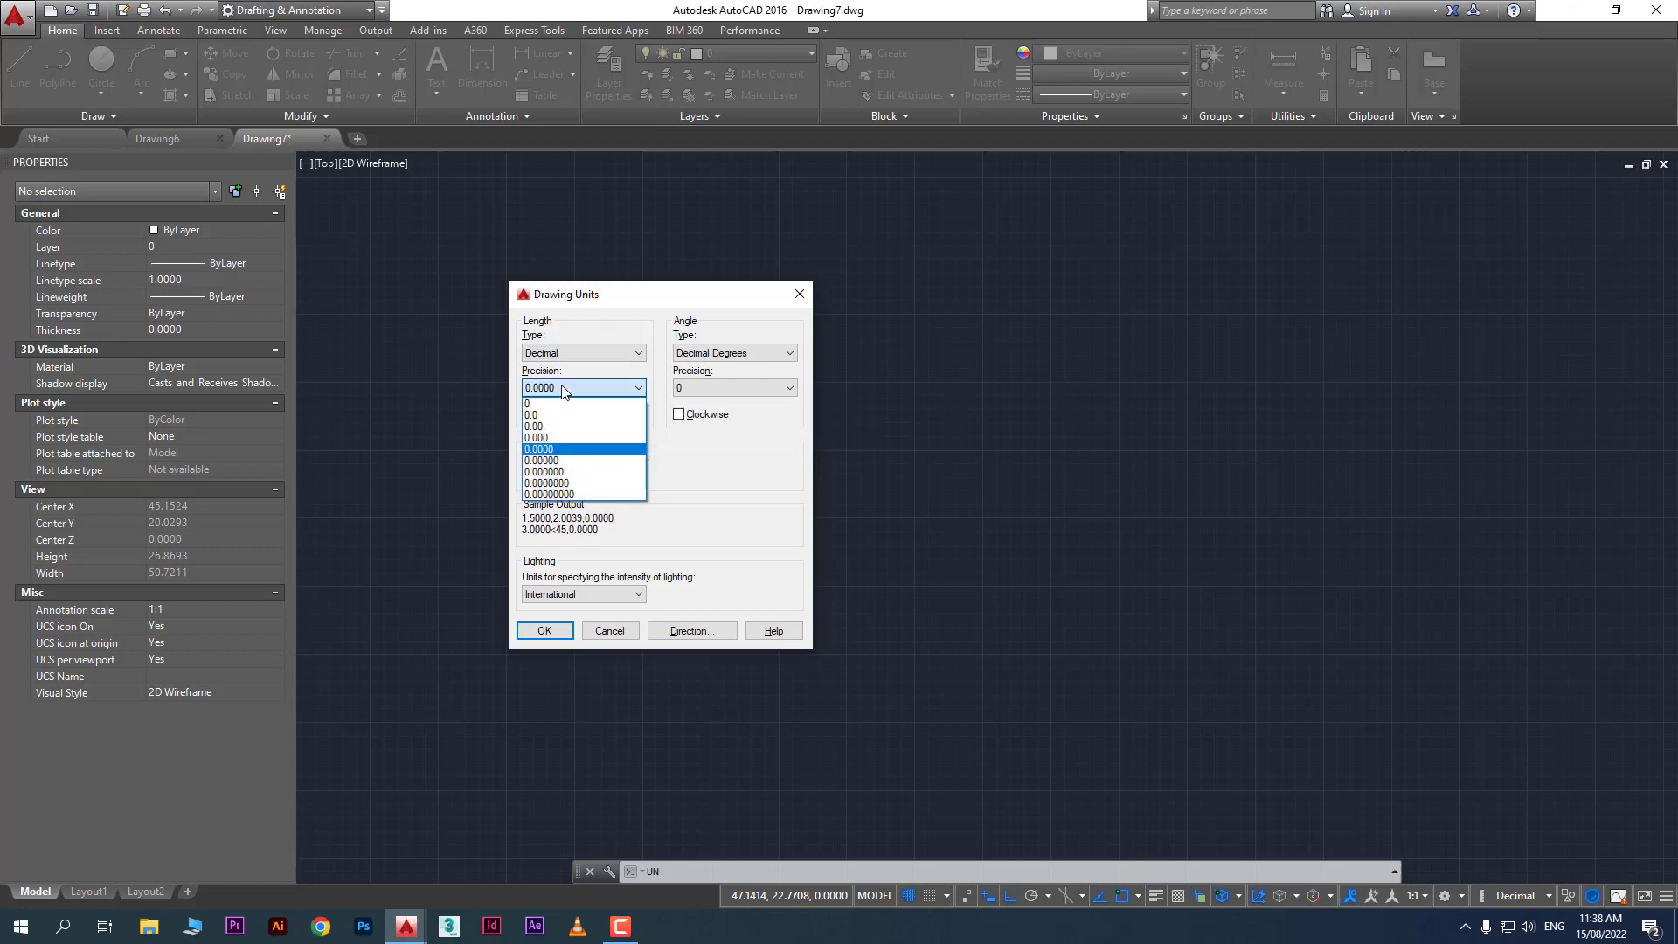
click(560, 412)
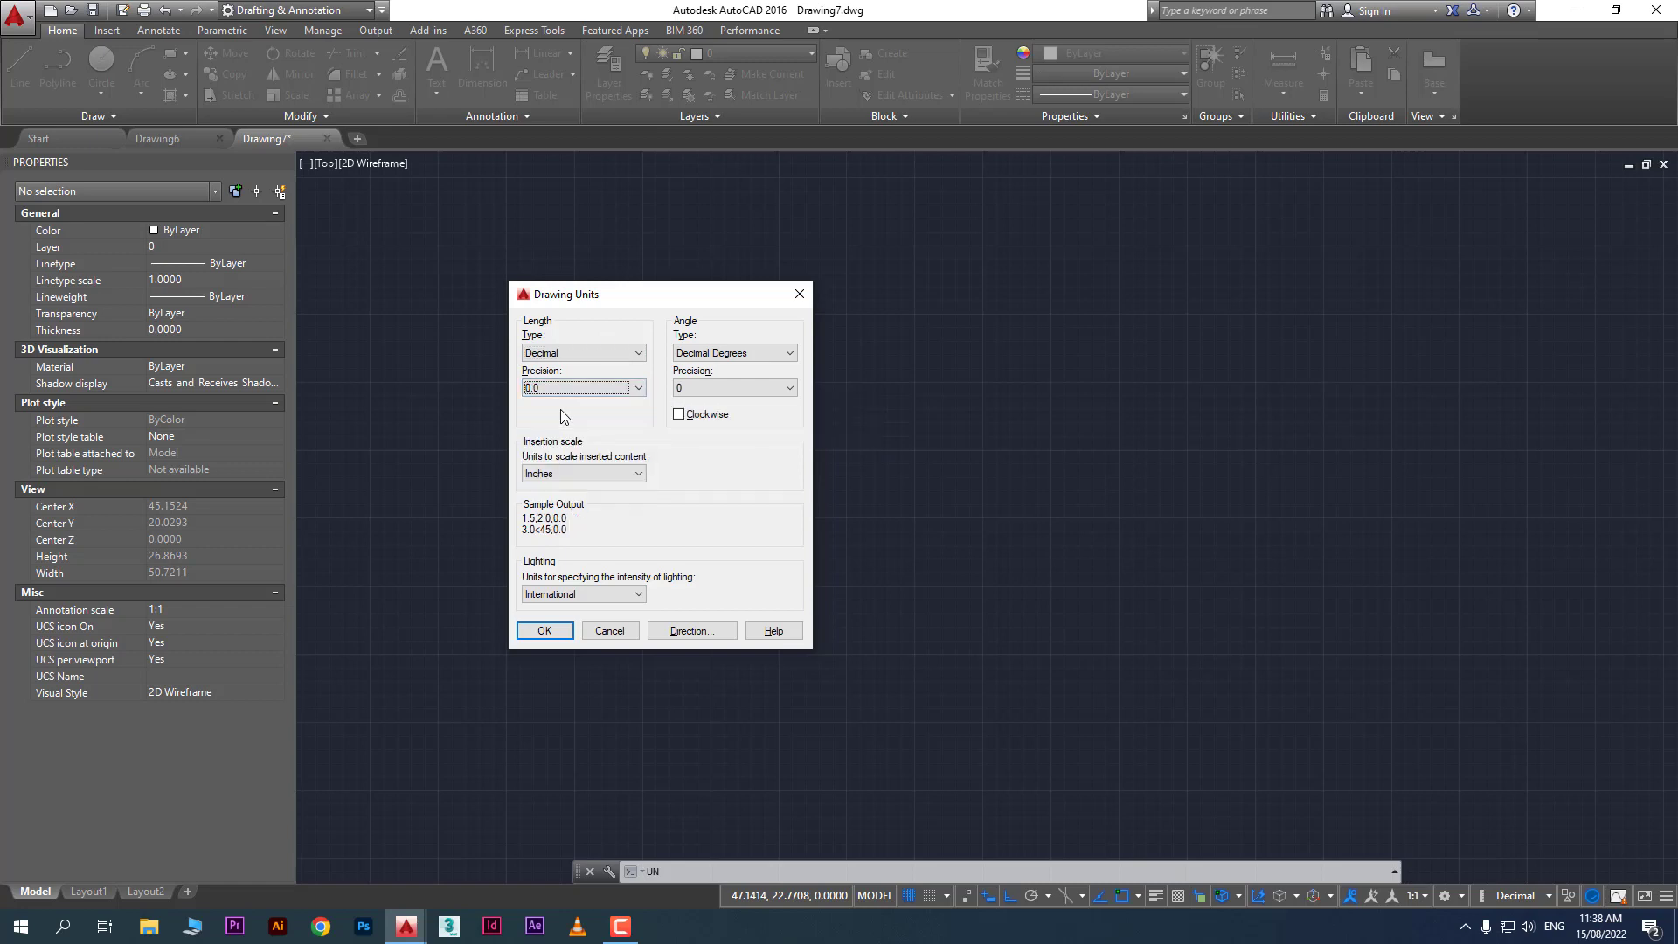
click(563, 473)
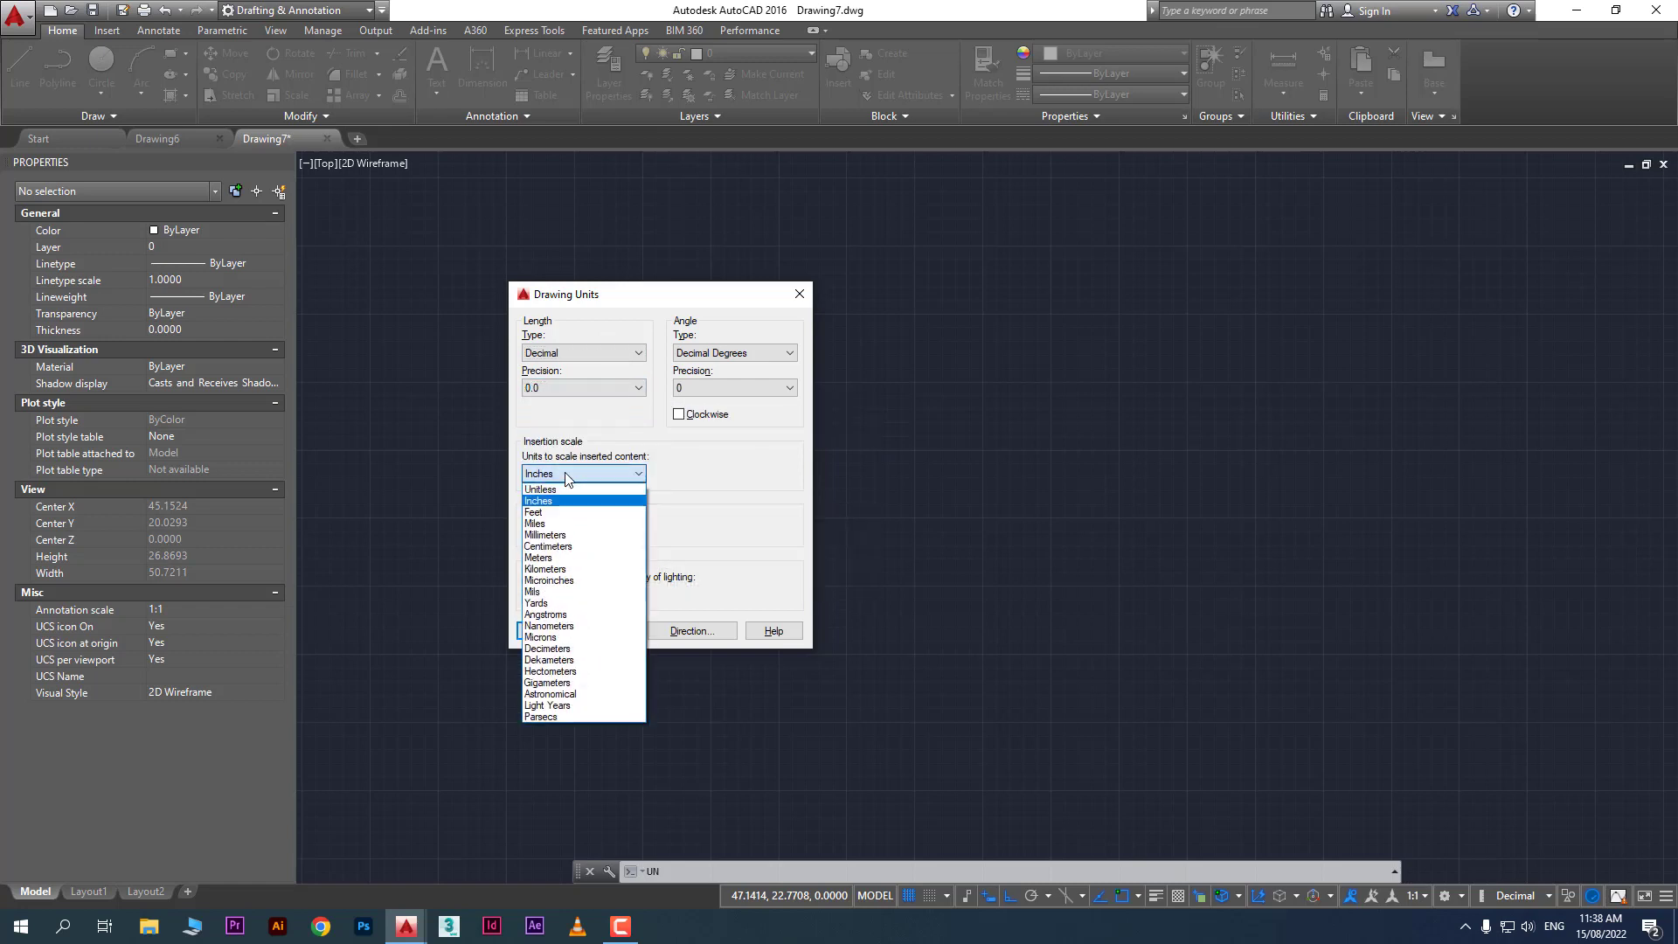
click(579, 547)
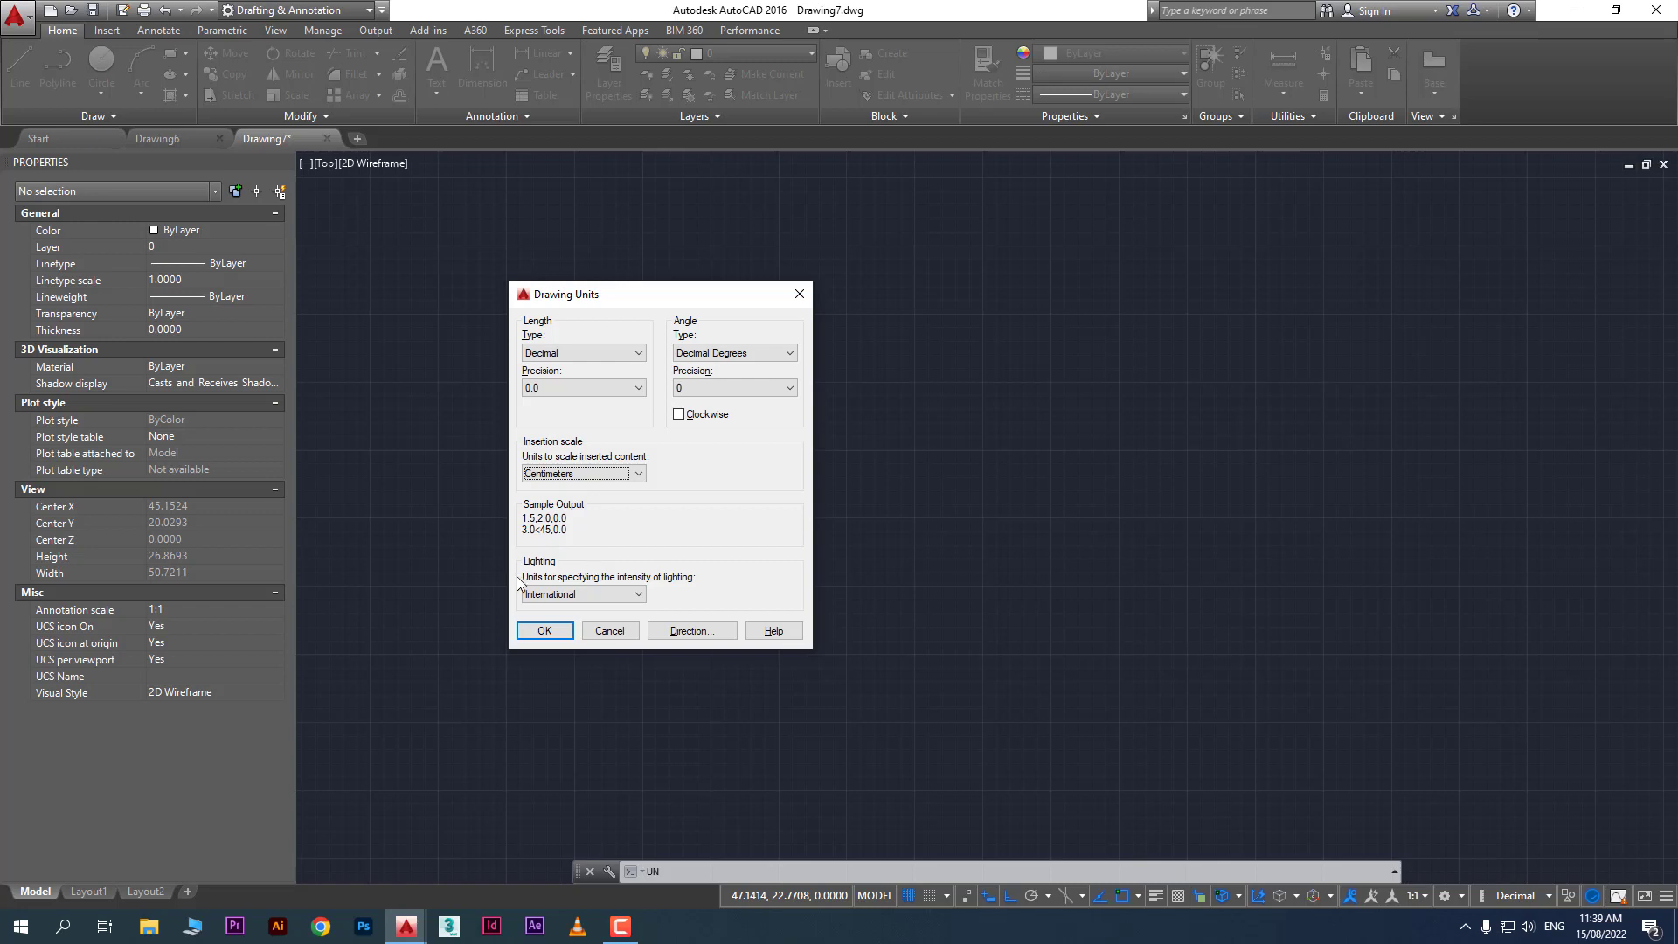
Keep the lighting units at International and the angle precision at 0
click(551, 595)
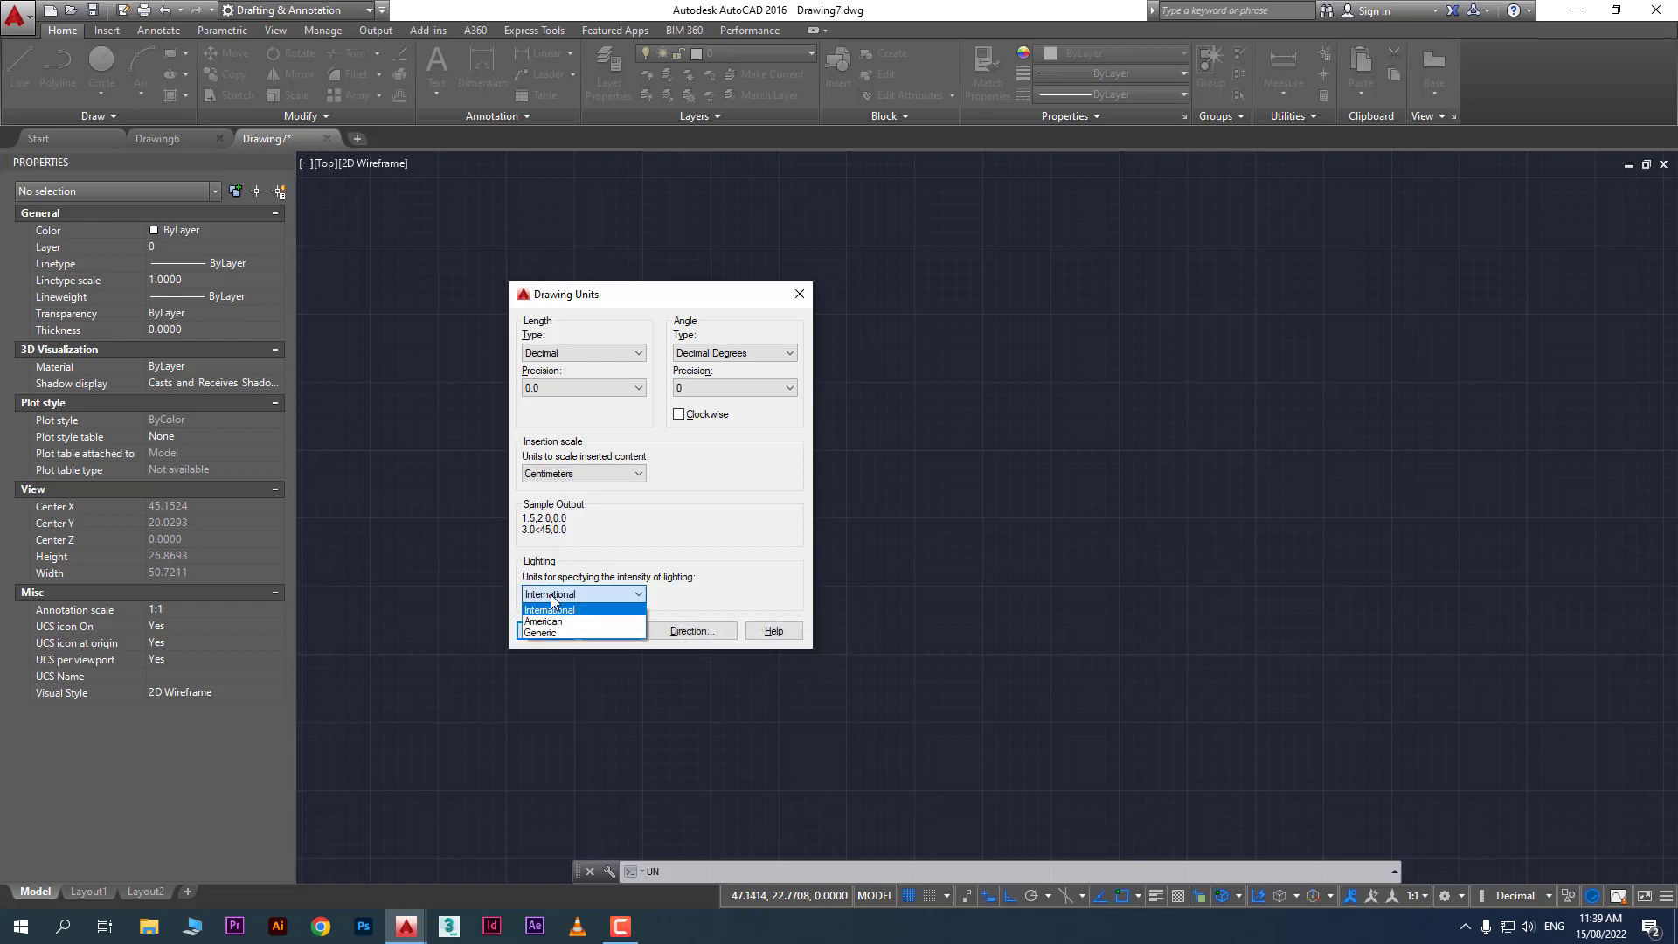
click(560, 608)
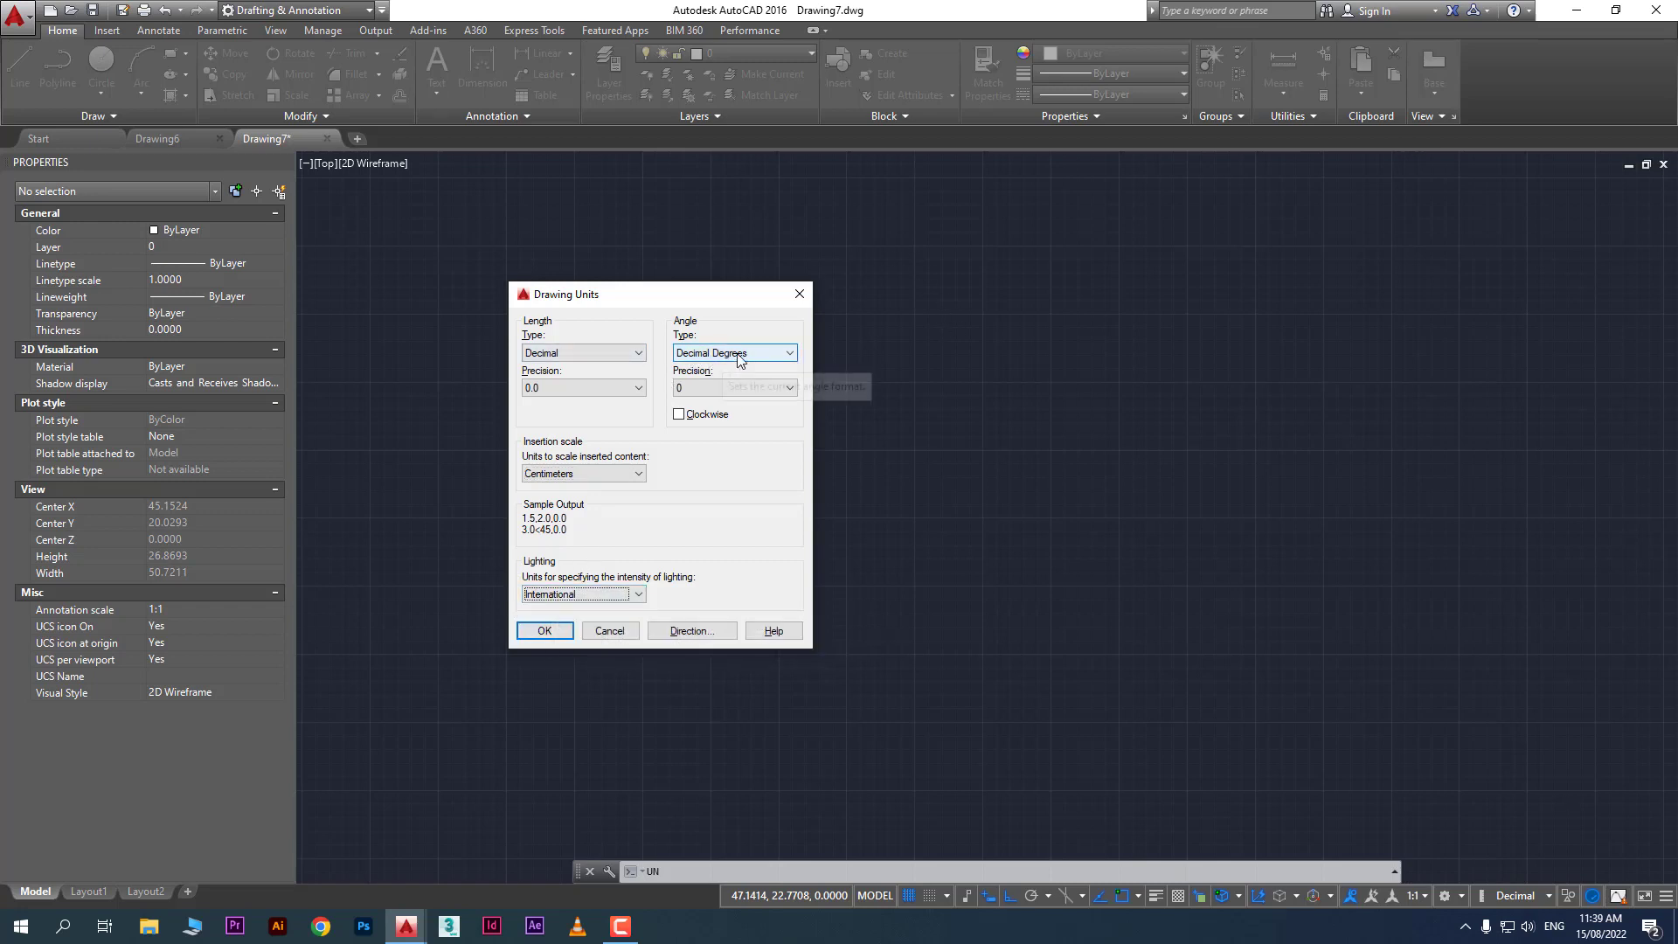
click(729, 390)
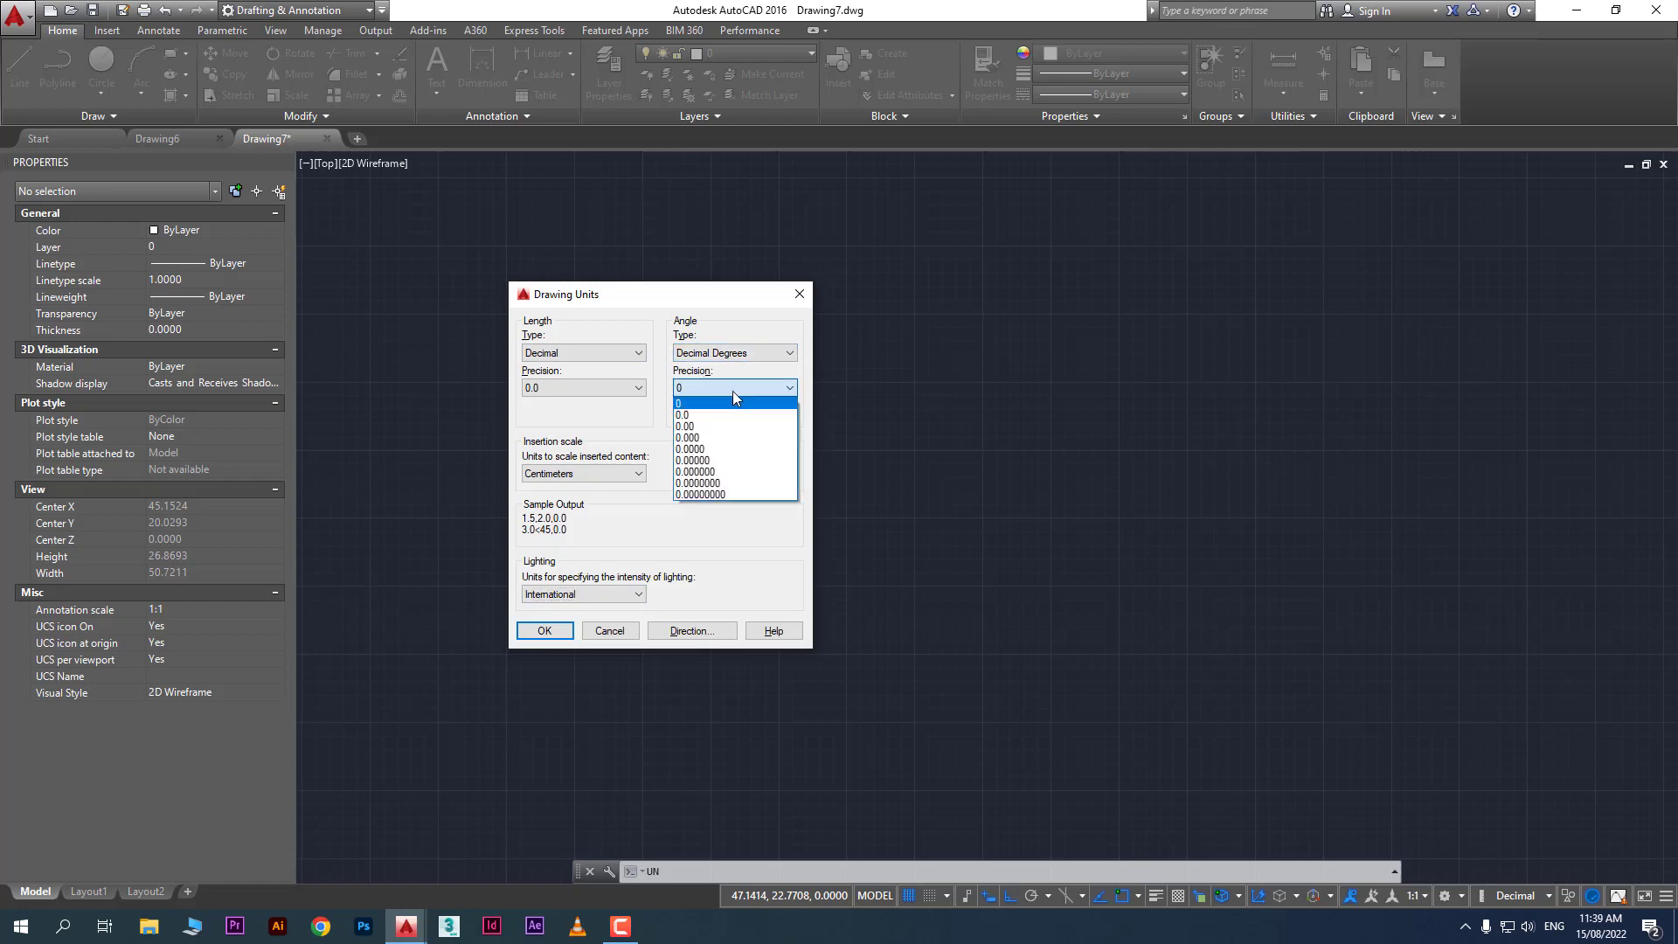
click(732, 391)
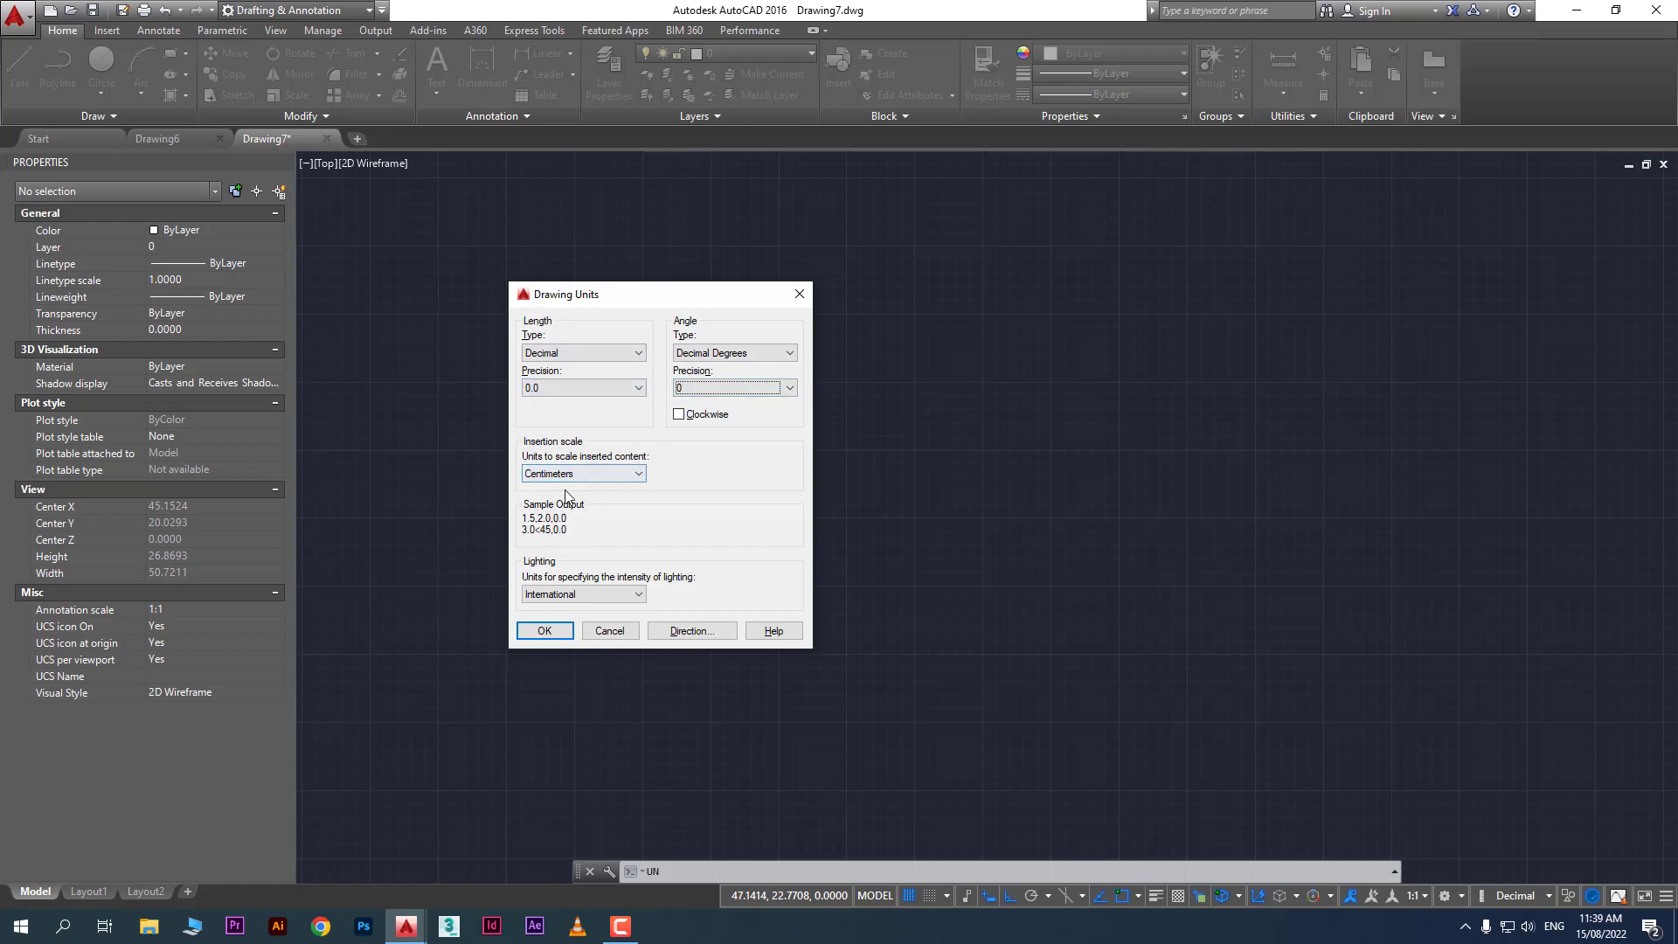
Switch the insertion scale to Millimeters and back to Centimeters, and apply the drawing units
click(584, 474)
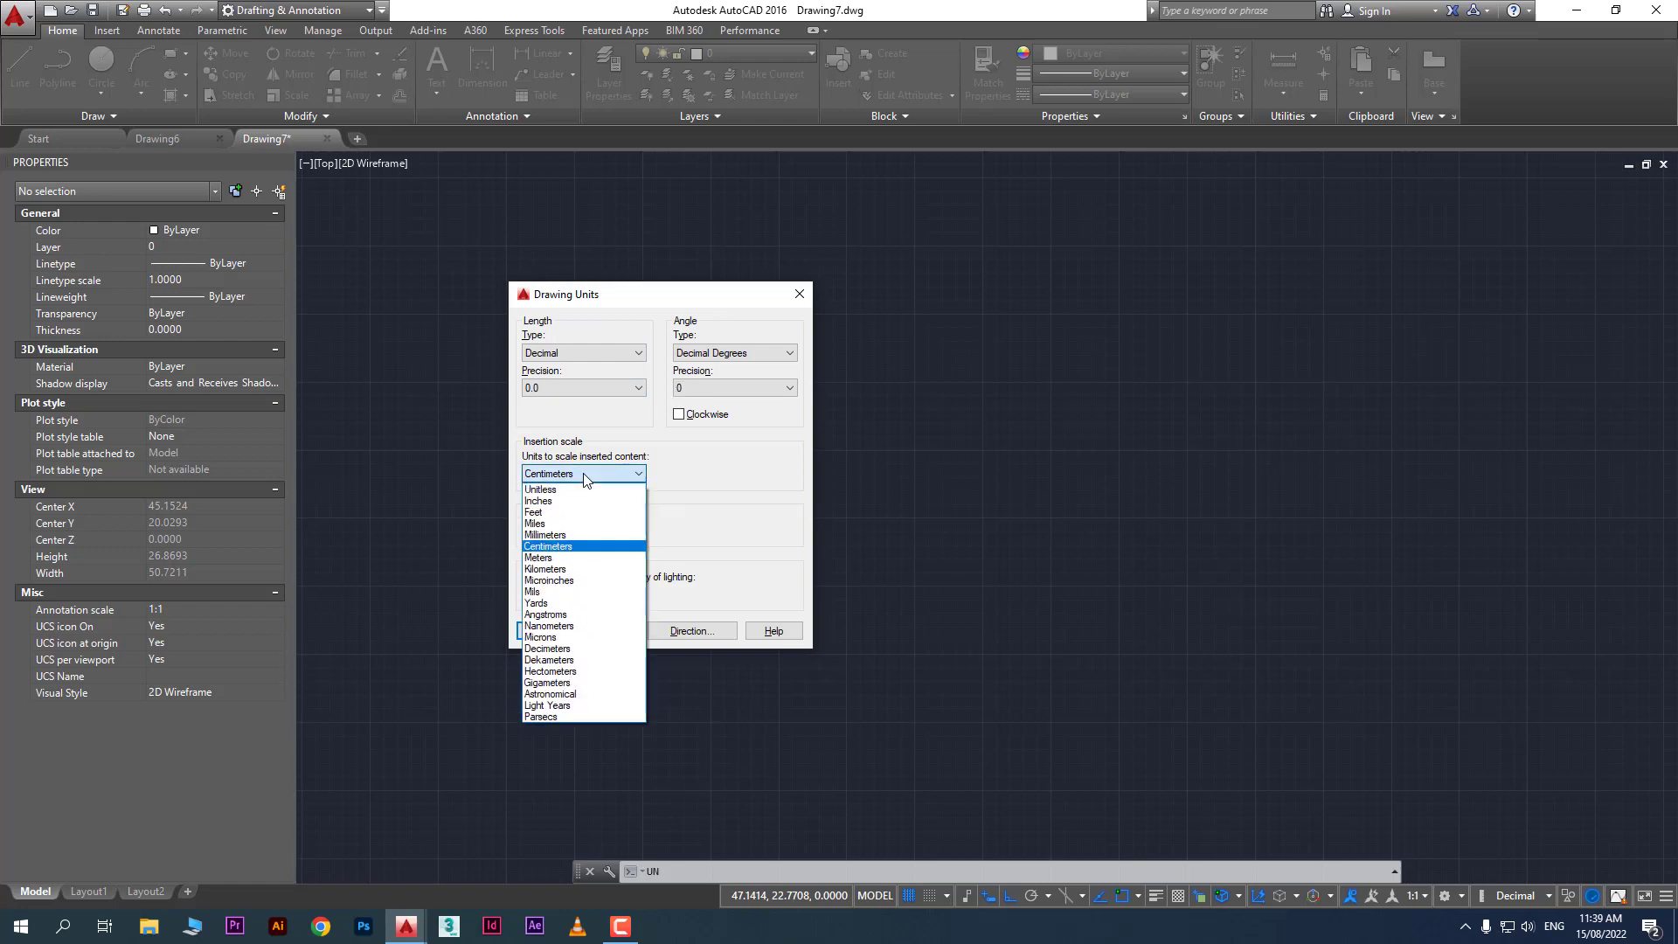
click(579, 535)
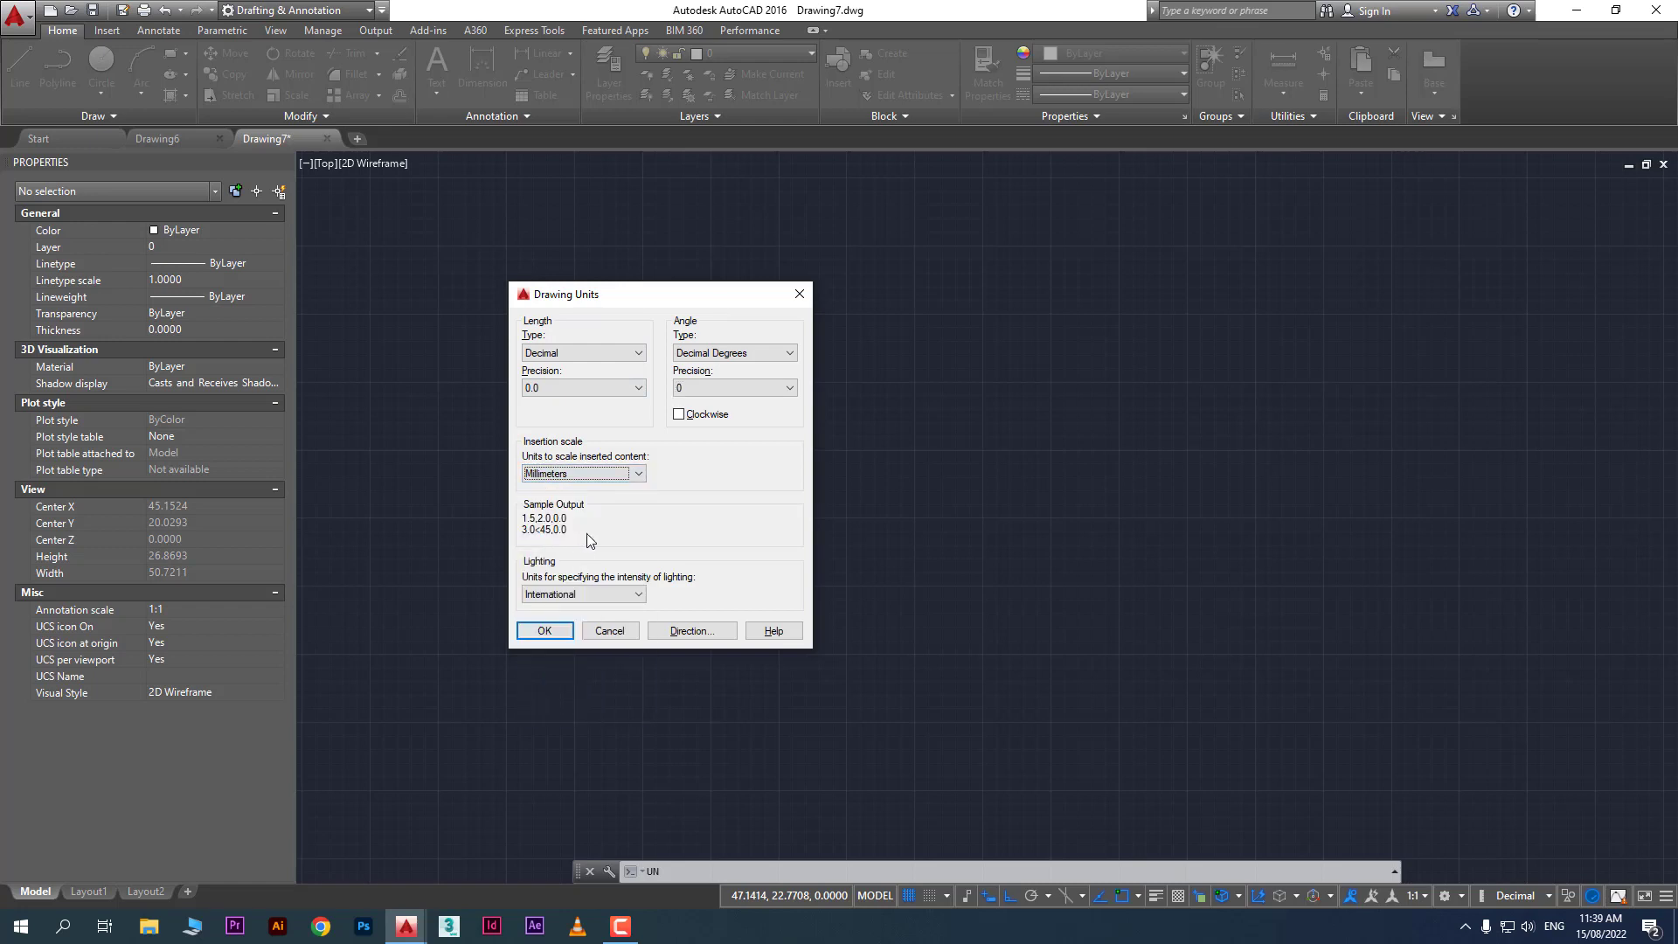
click(584, 473)
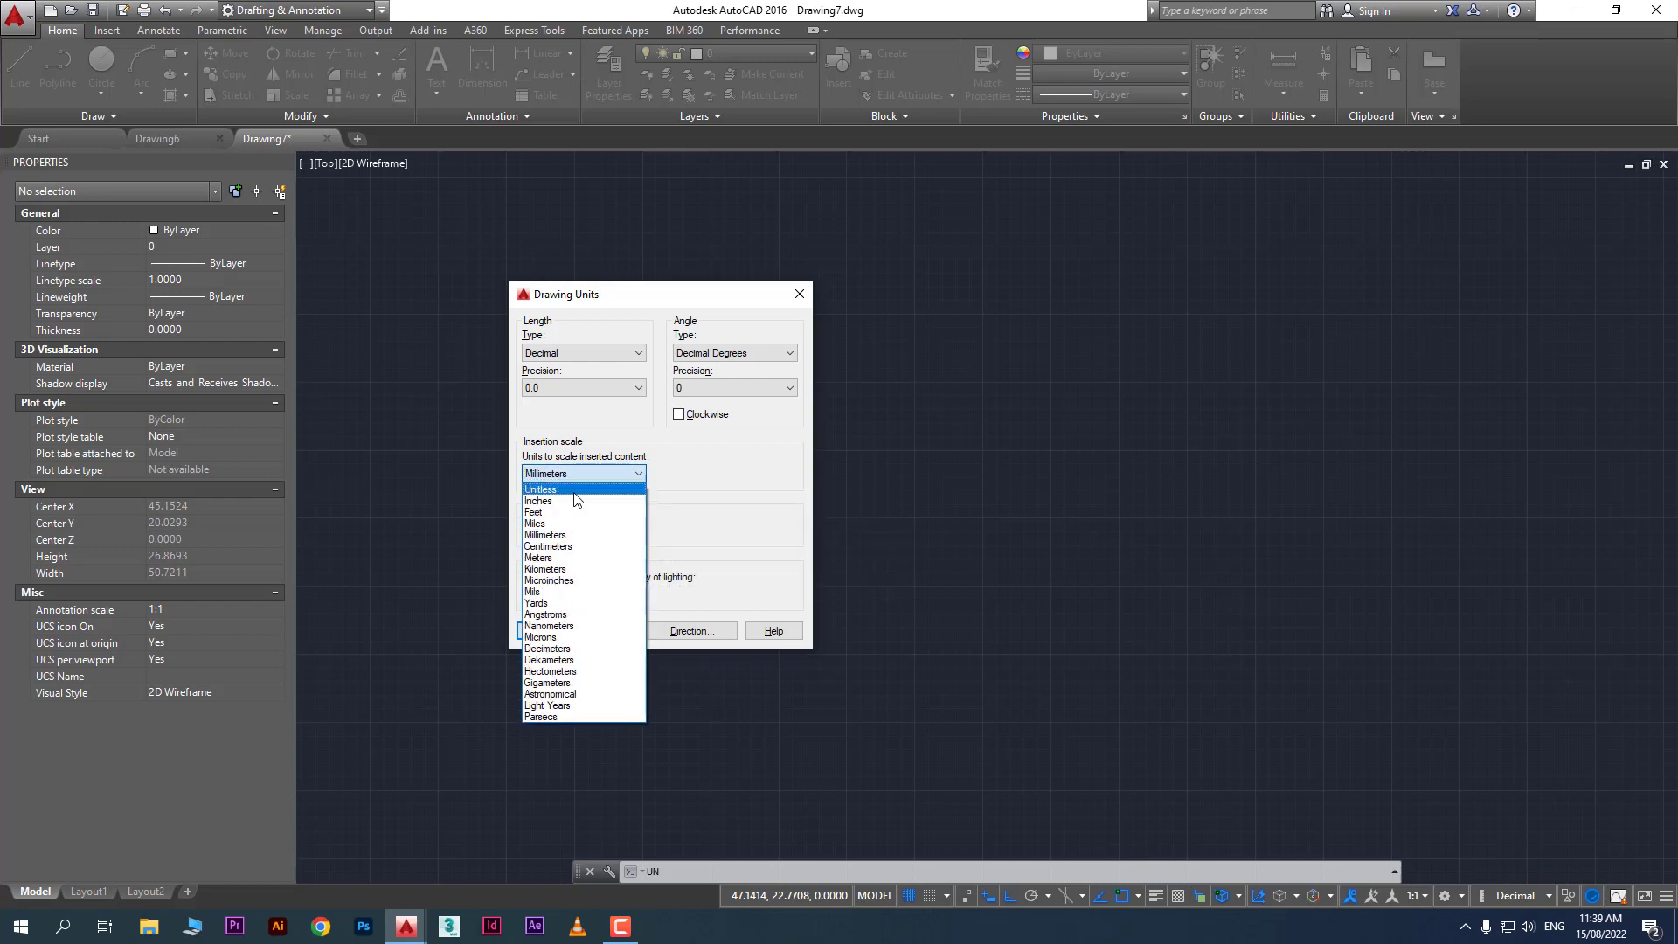
click(577, 544)
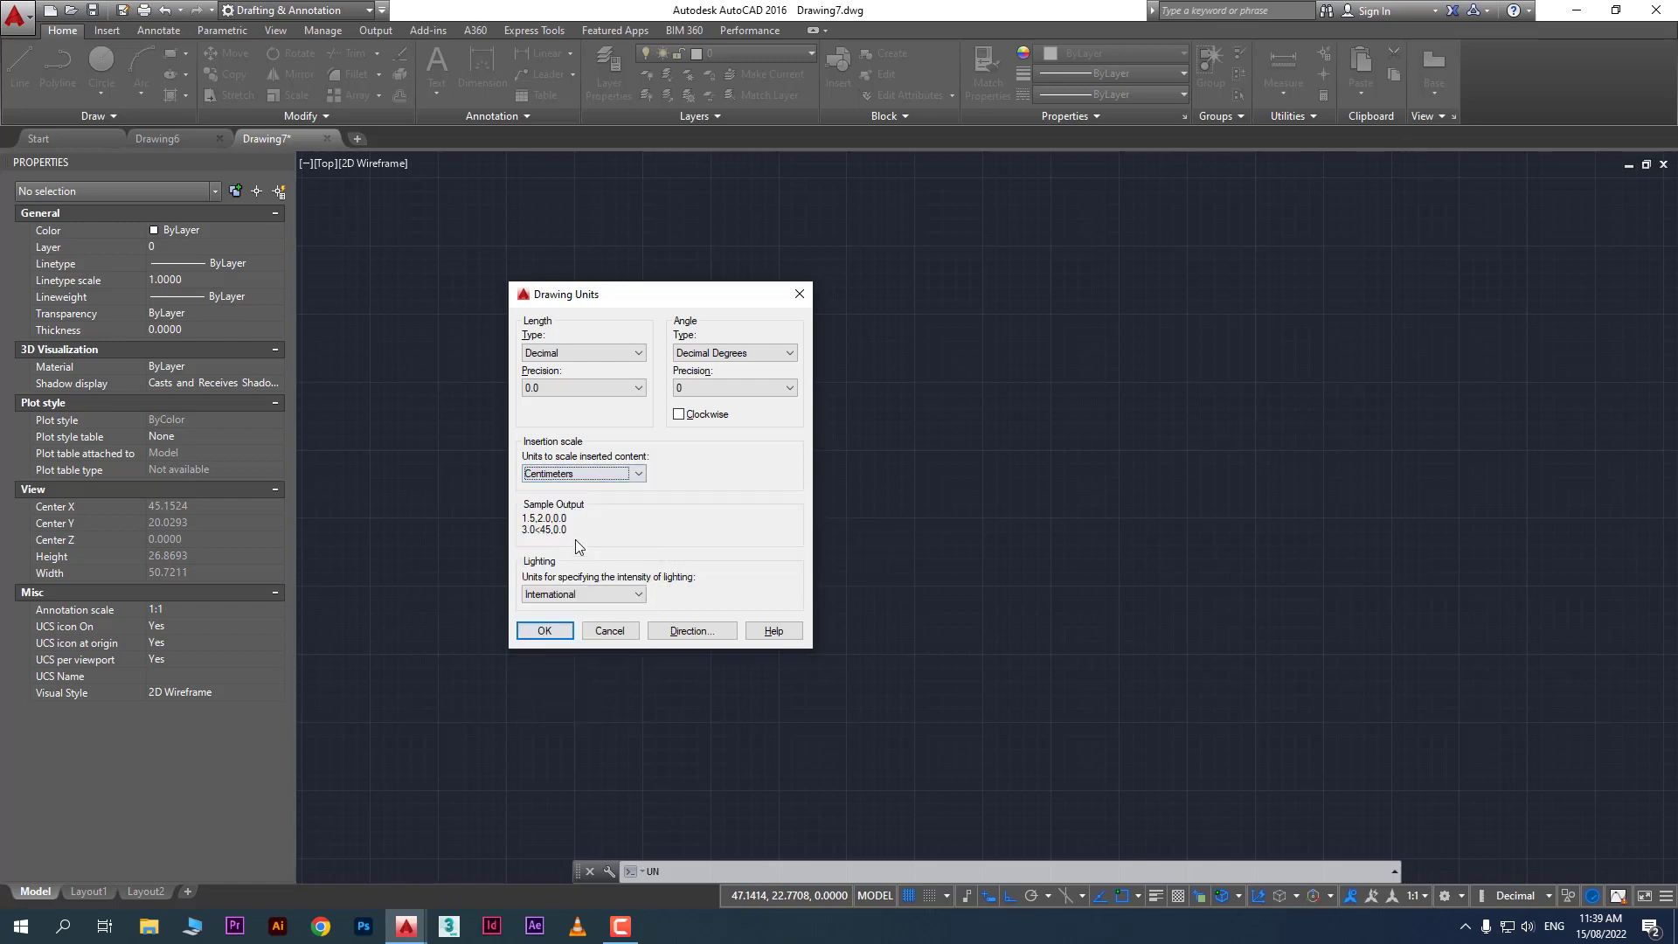
click(544, 633)
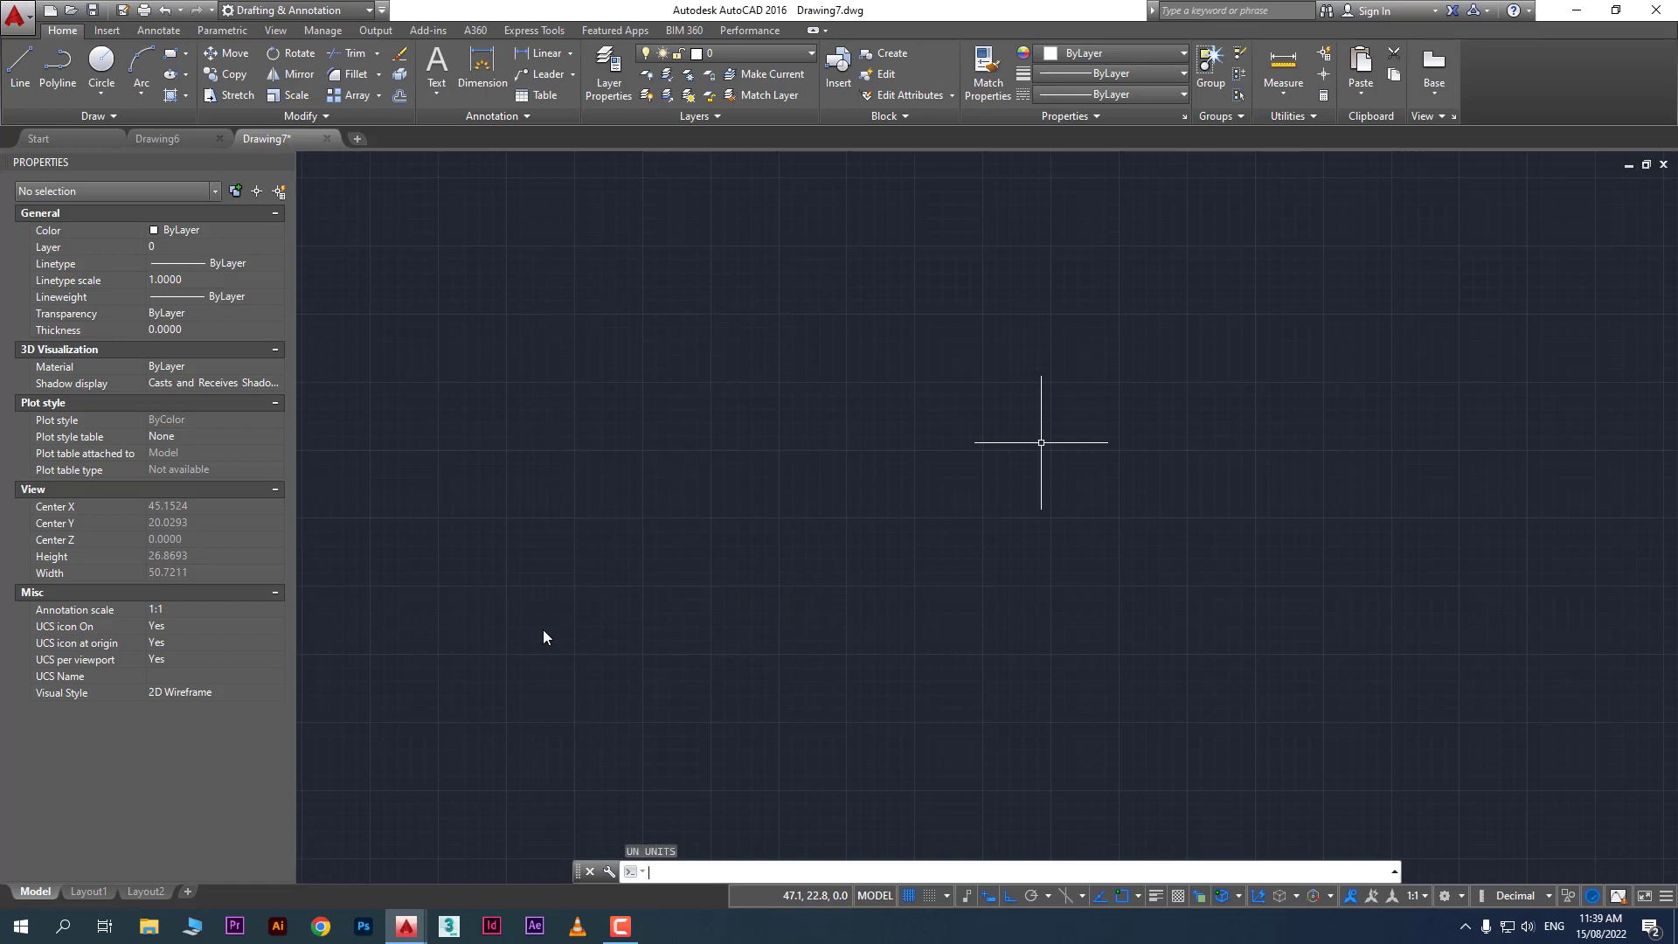
Draw a closed rectangle of lines, 30 cm wide and 10 cm high, with the Line command
click(19, 65)
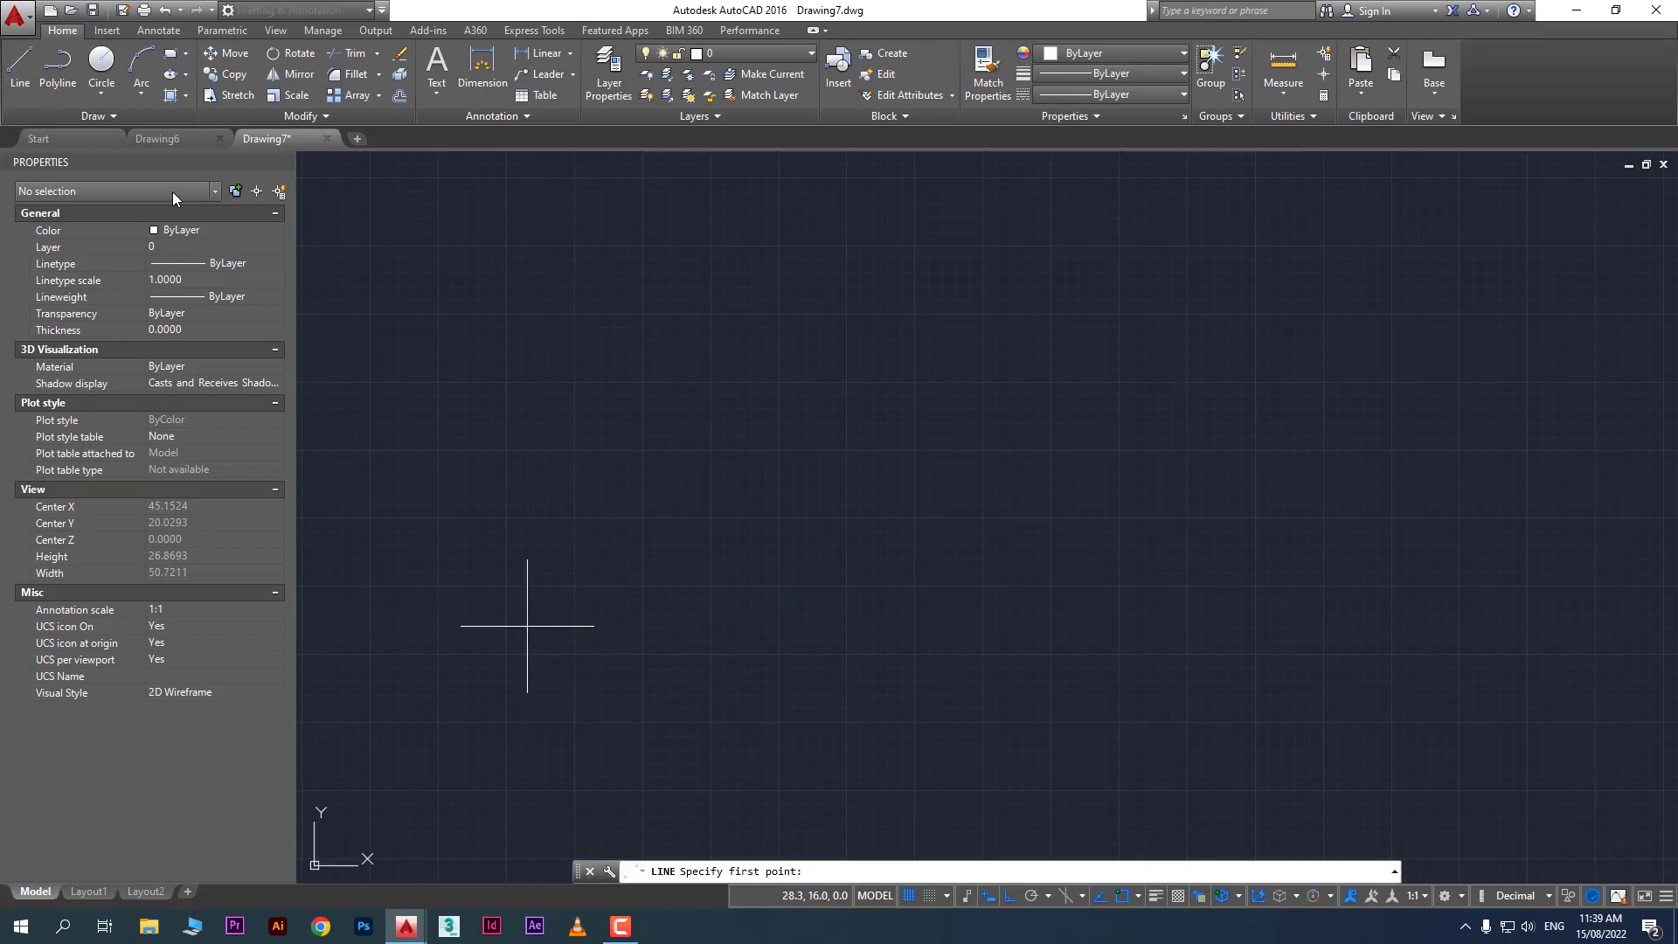
click(684, 368)
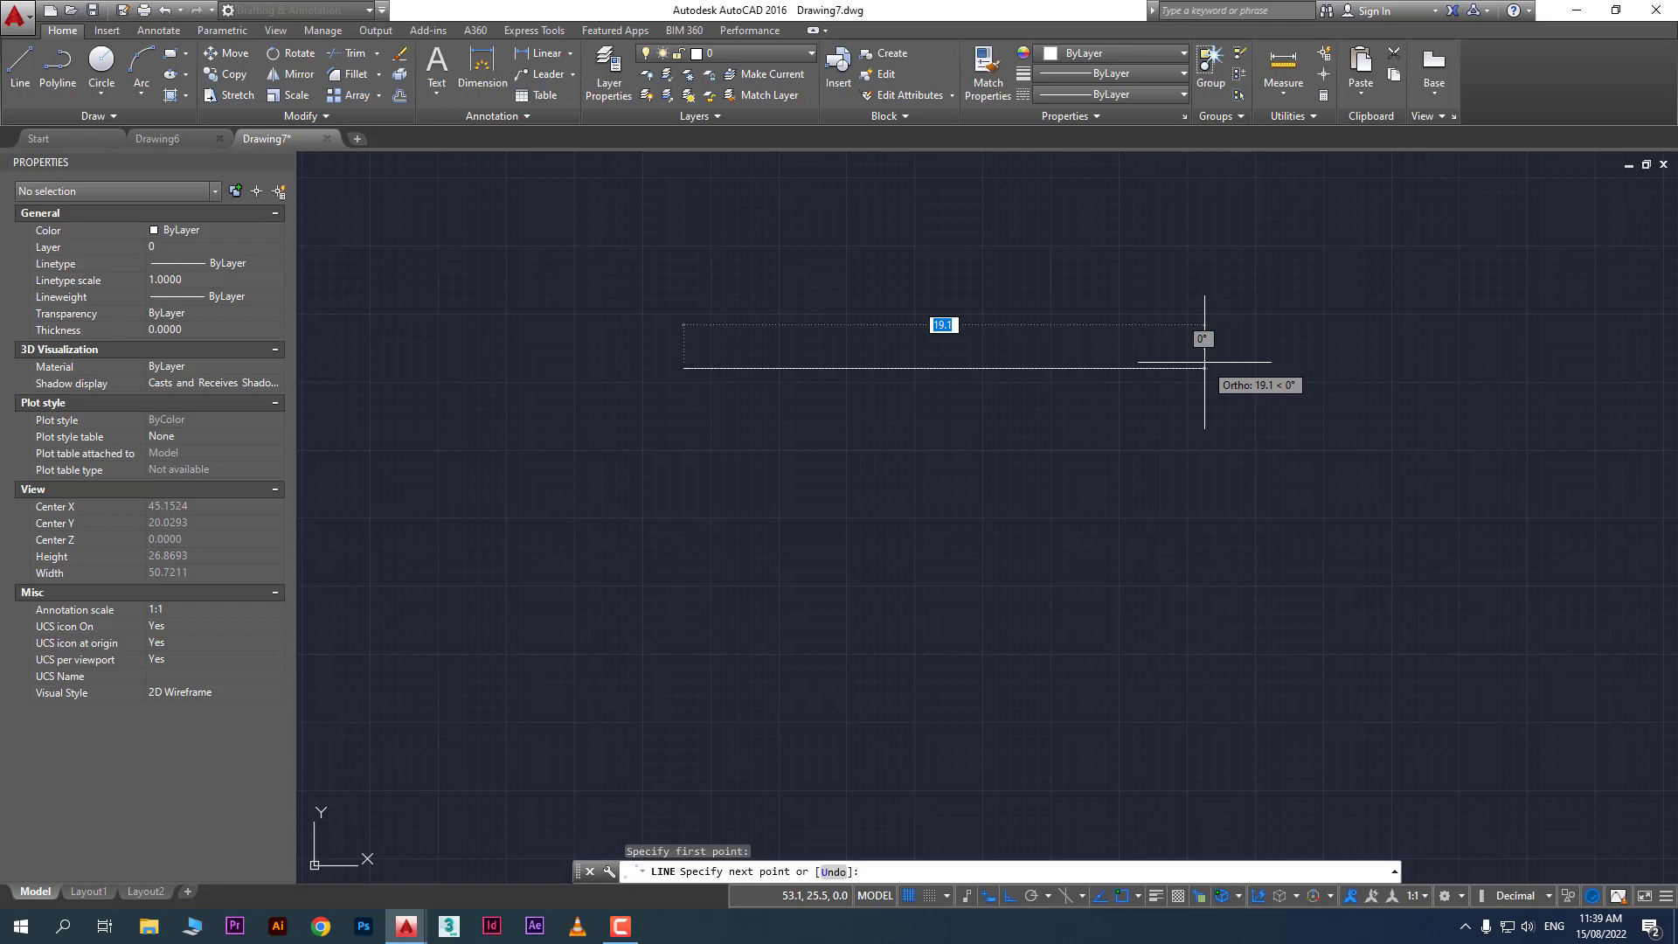
text(30)
key(Return)
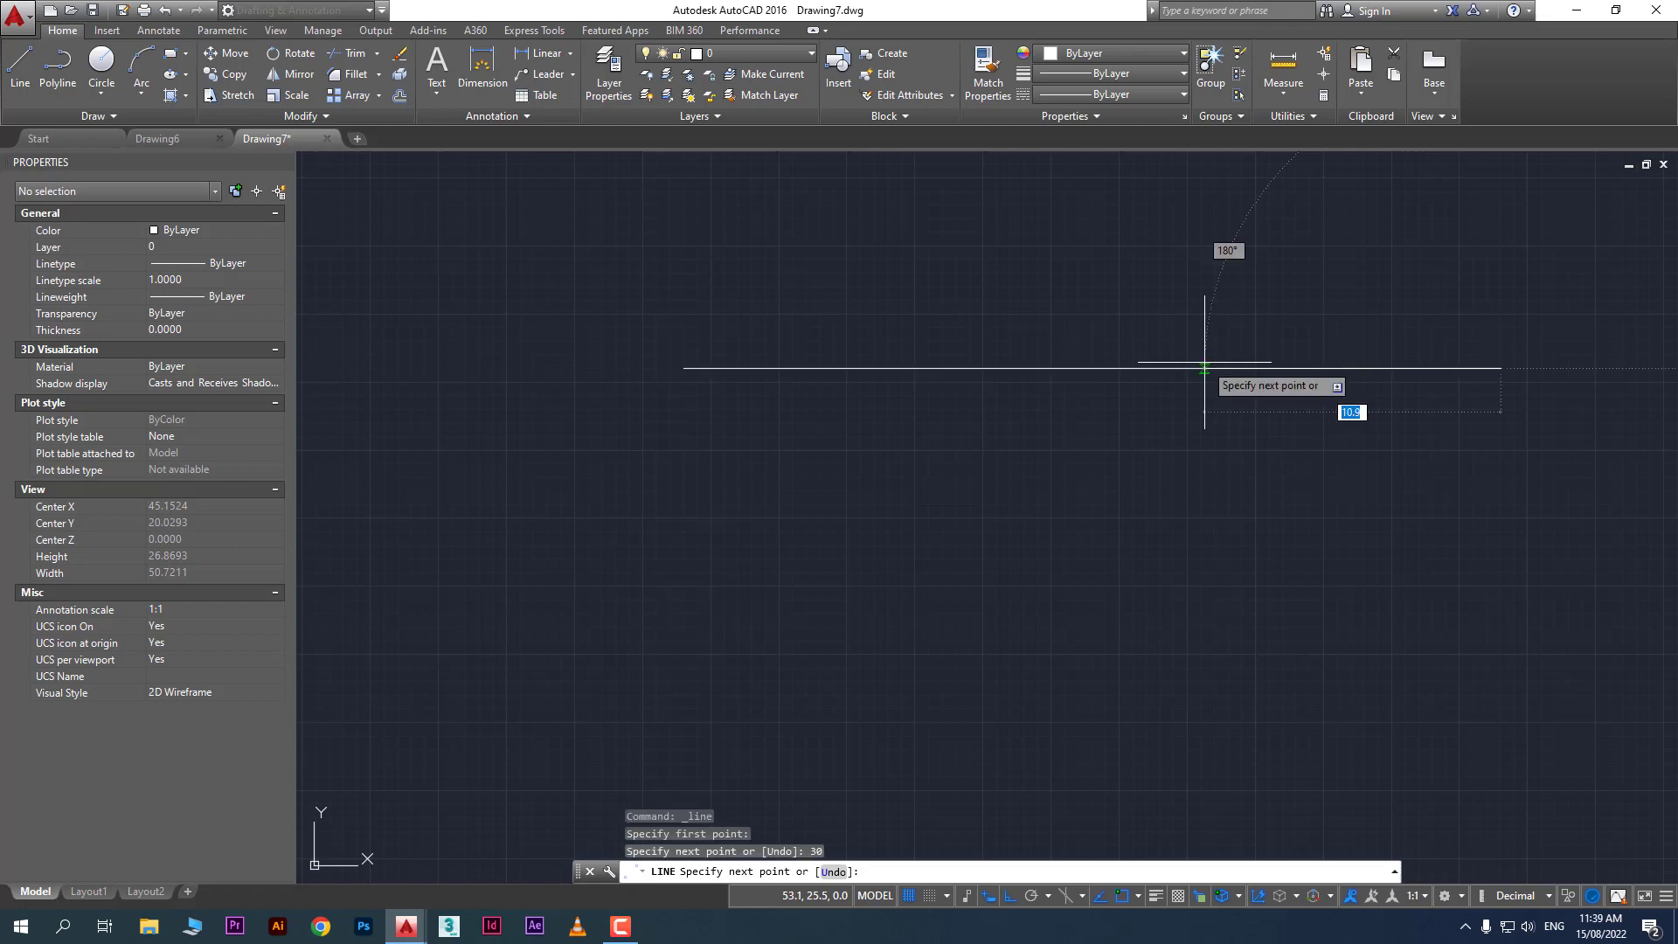
mouse_move(1460, 605)
middle_down()
mouse_move(1266, 579)
mouse_move(1319, 618)
middle_up()
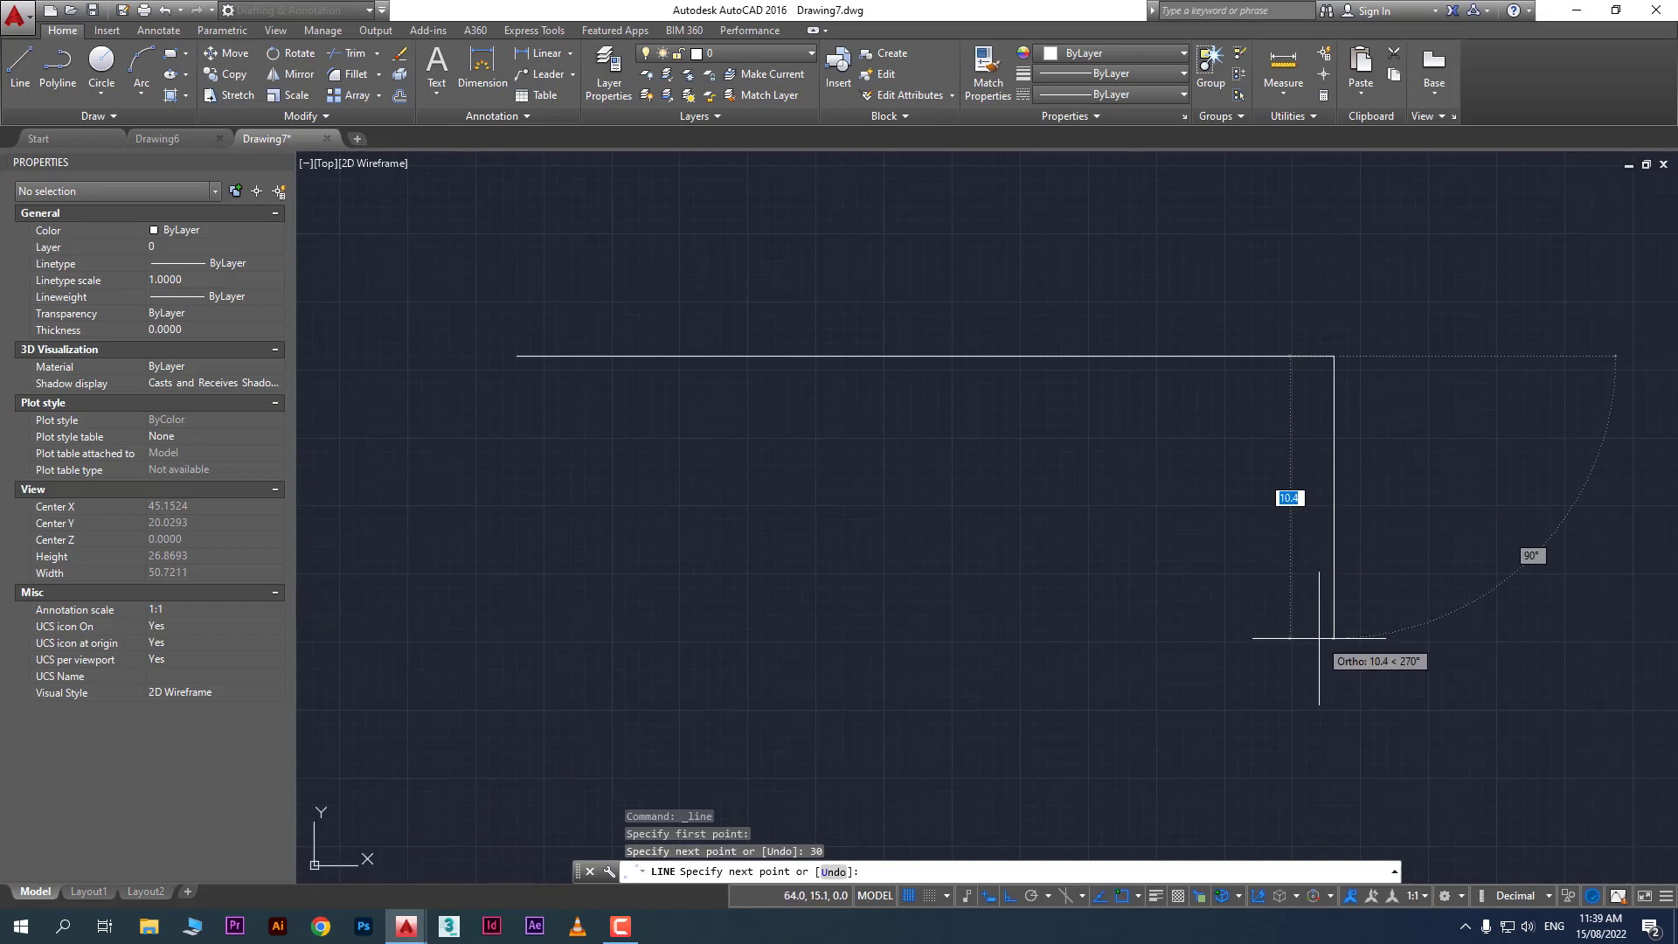
text(10)
key(Return)
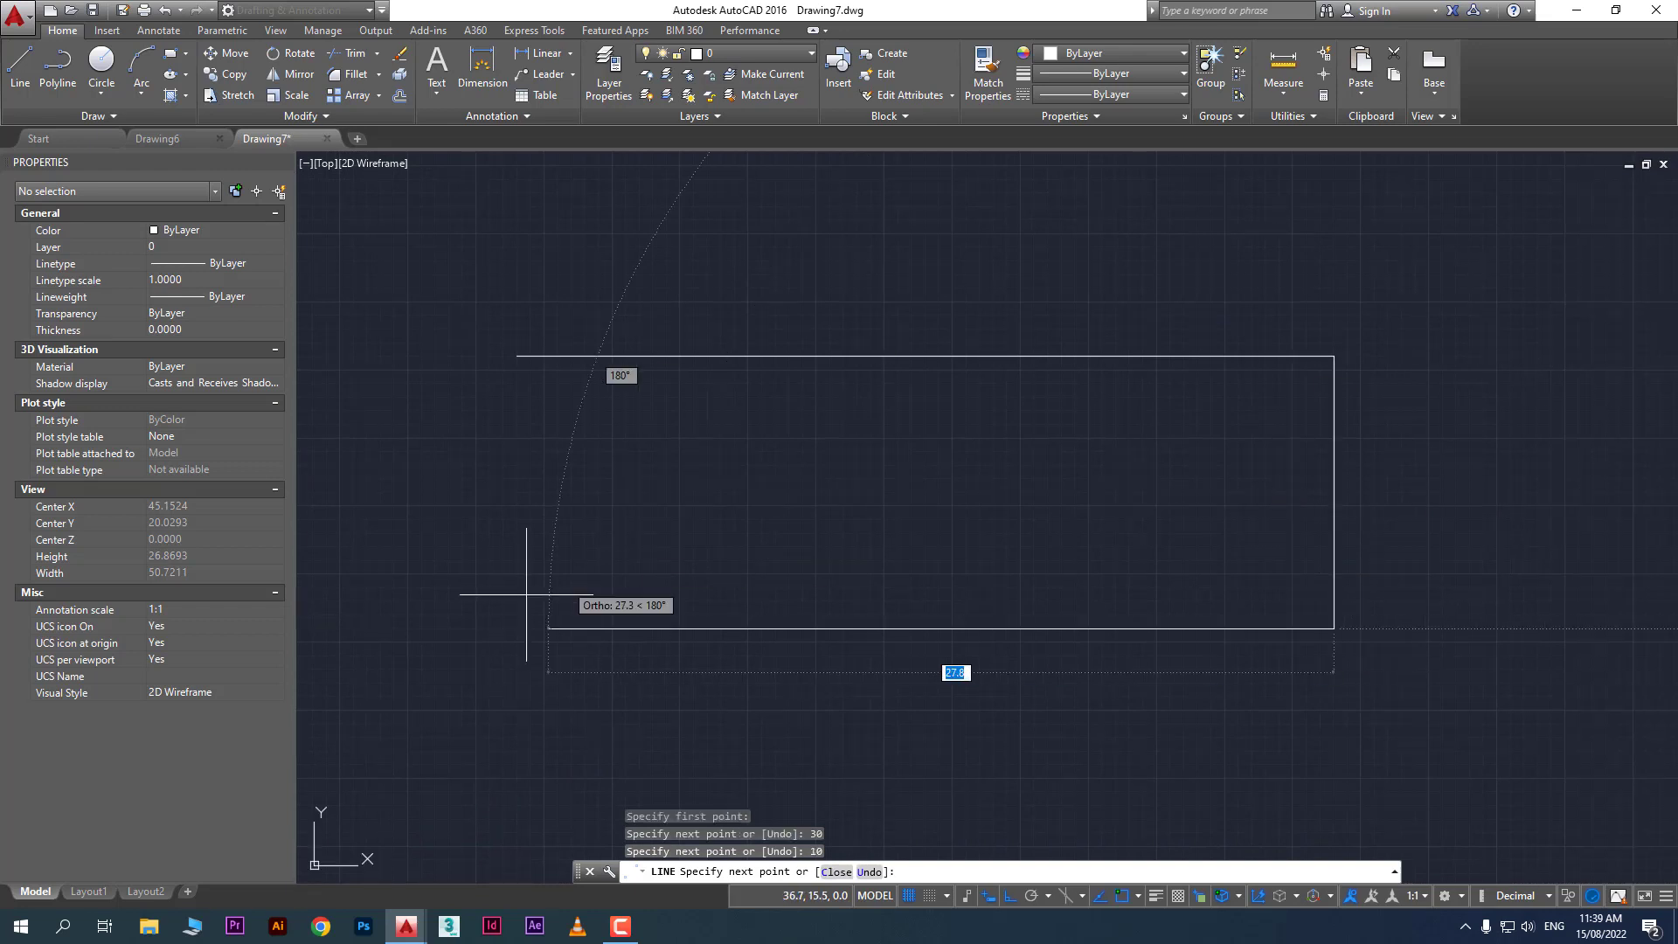
text(30)
key(Return)
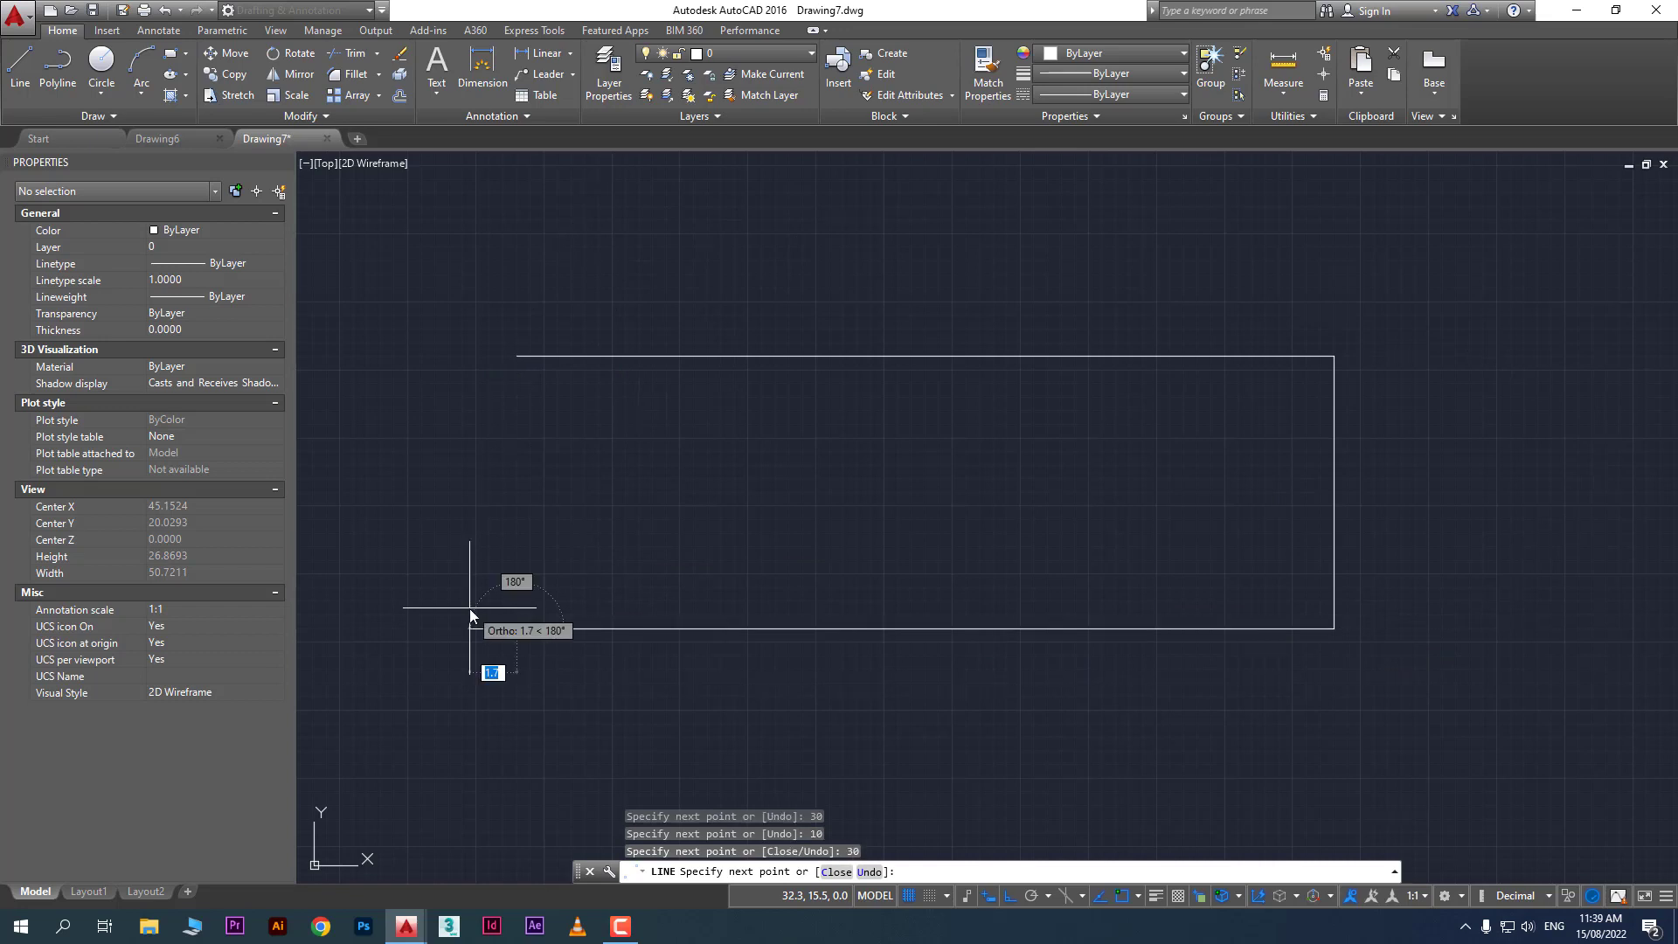
text(c)
key(Return)
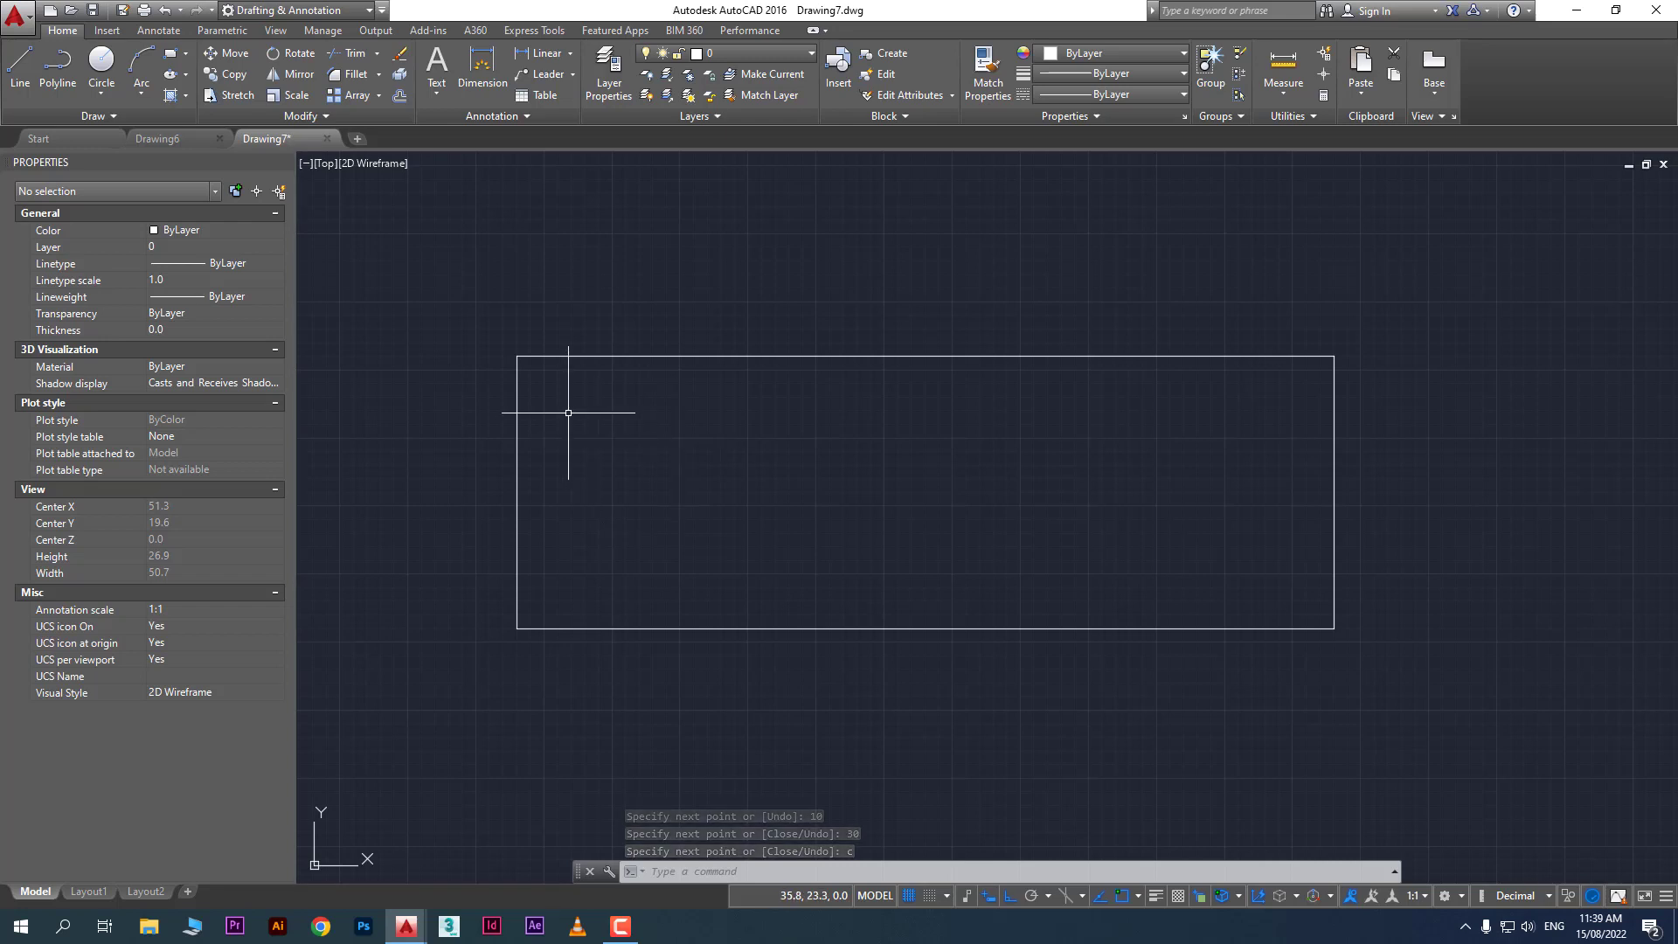
Measure the distance along the rectangle's top edge from its left corner to its right corner
scroll(568, 412, up, 2)
scroll(674, 431, down, 2)
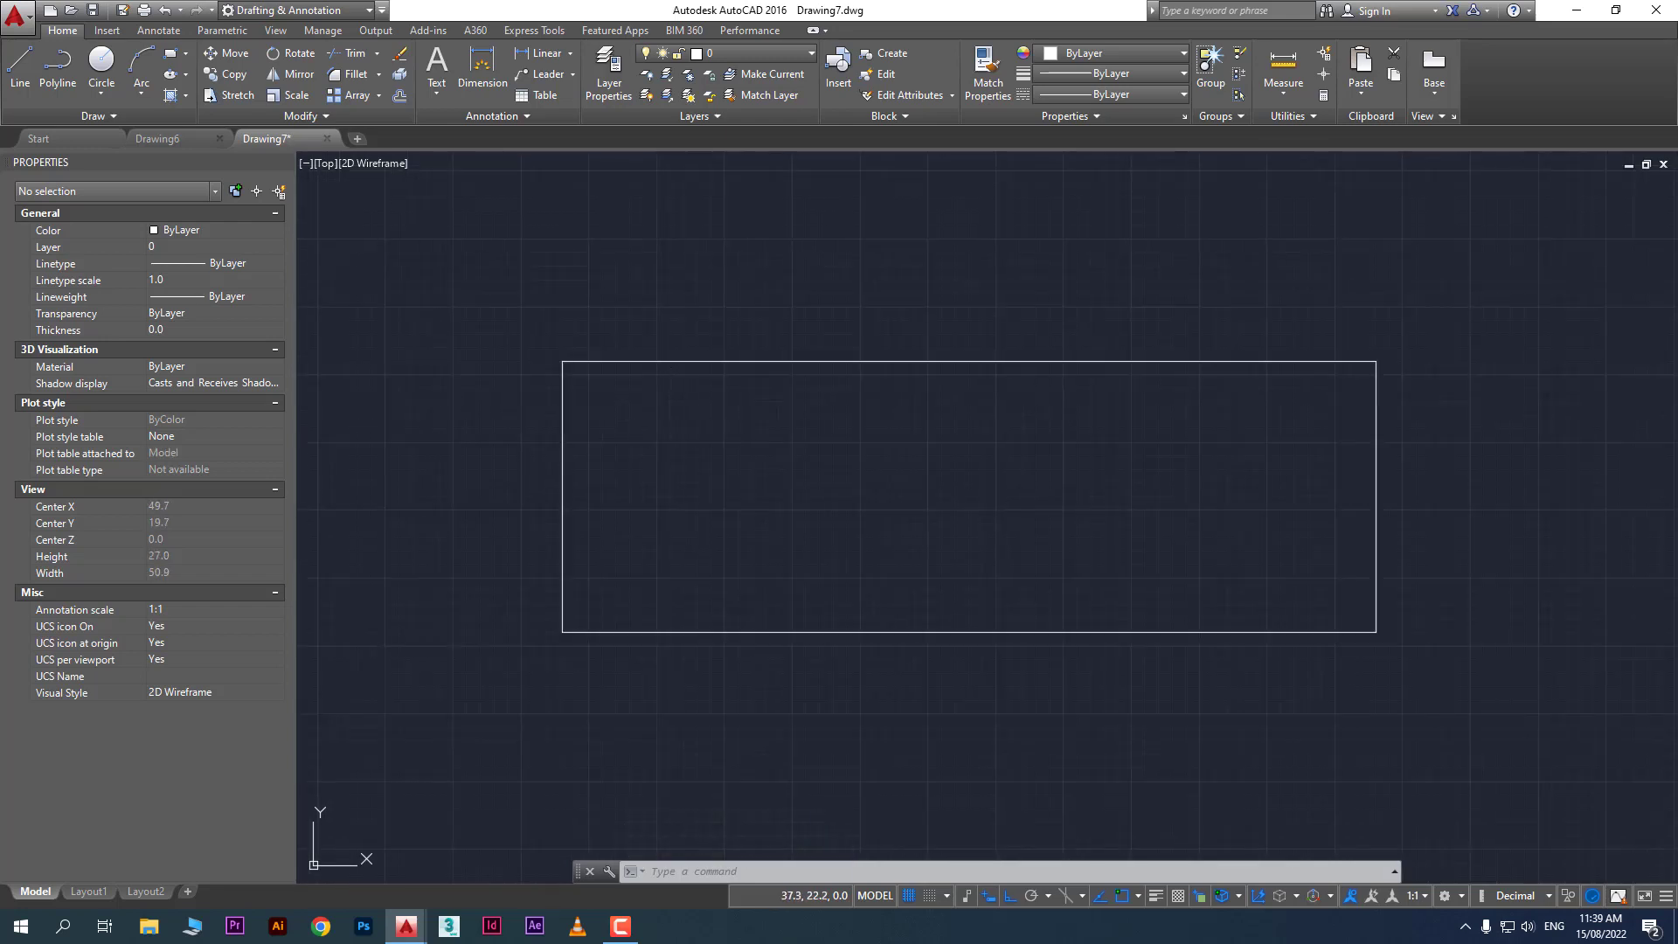
scroll(655, 449, up, 2)
scroll(655, 450, down, 2)
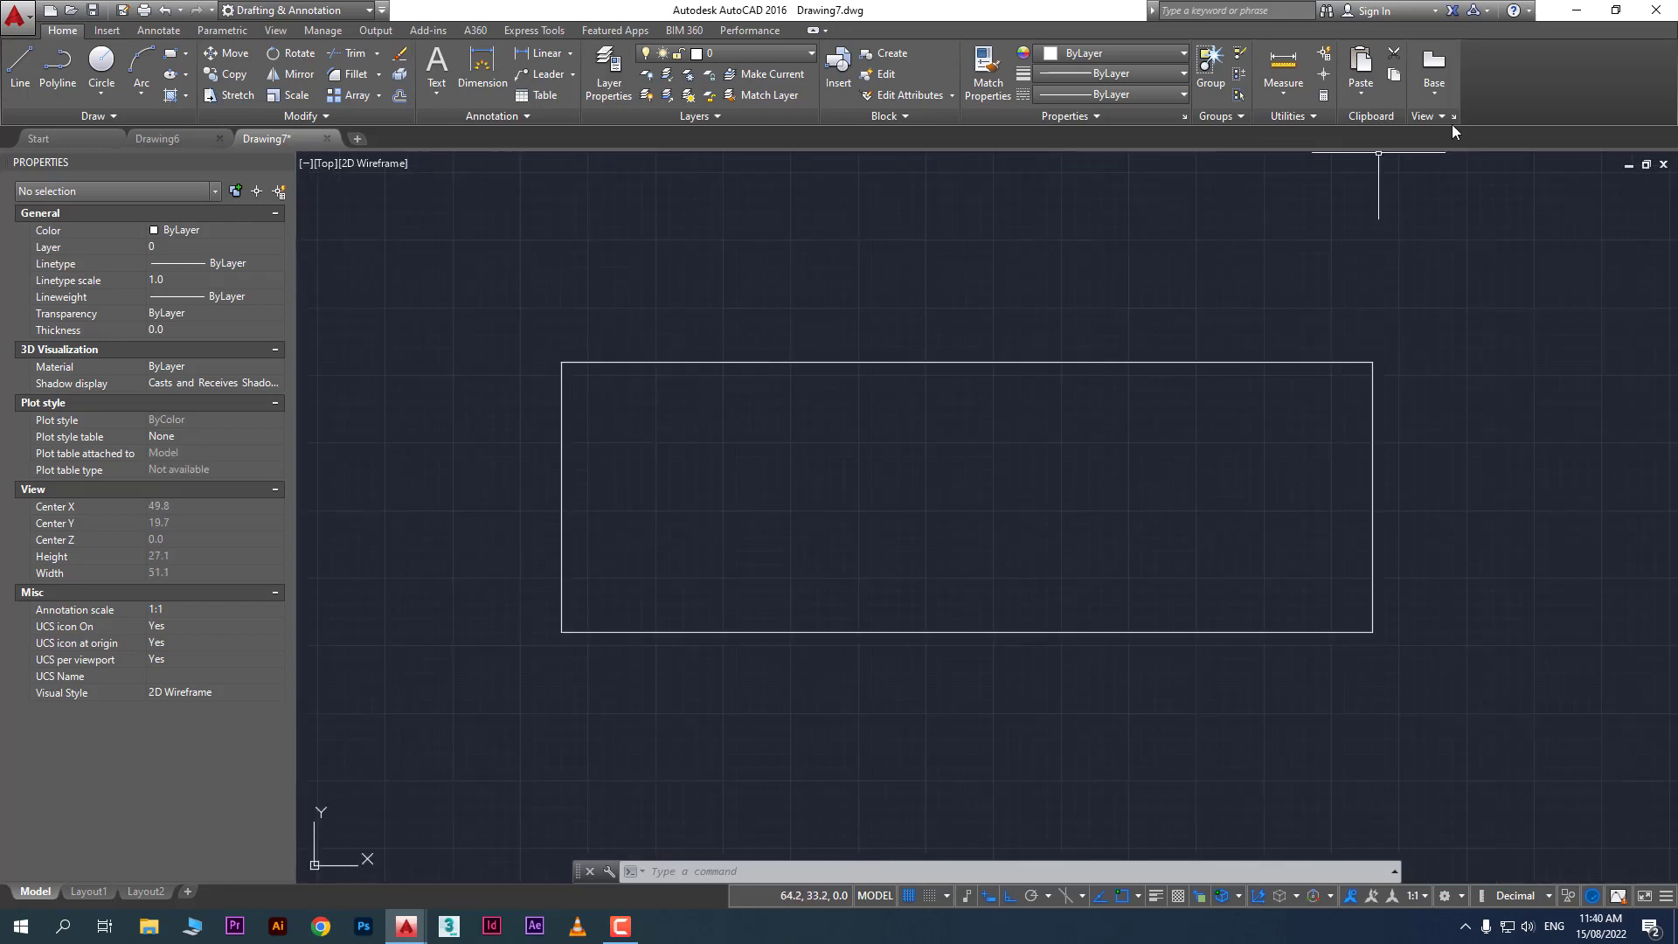
click(1282, 101)
click(1311, 127)
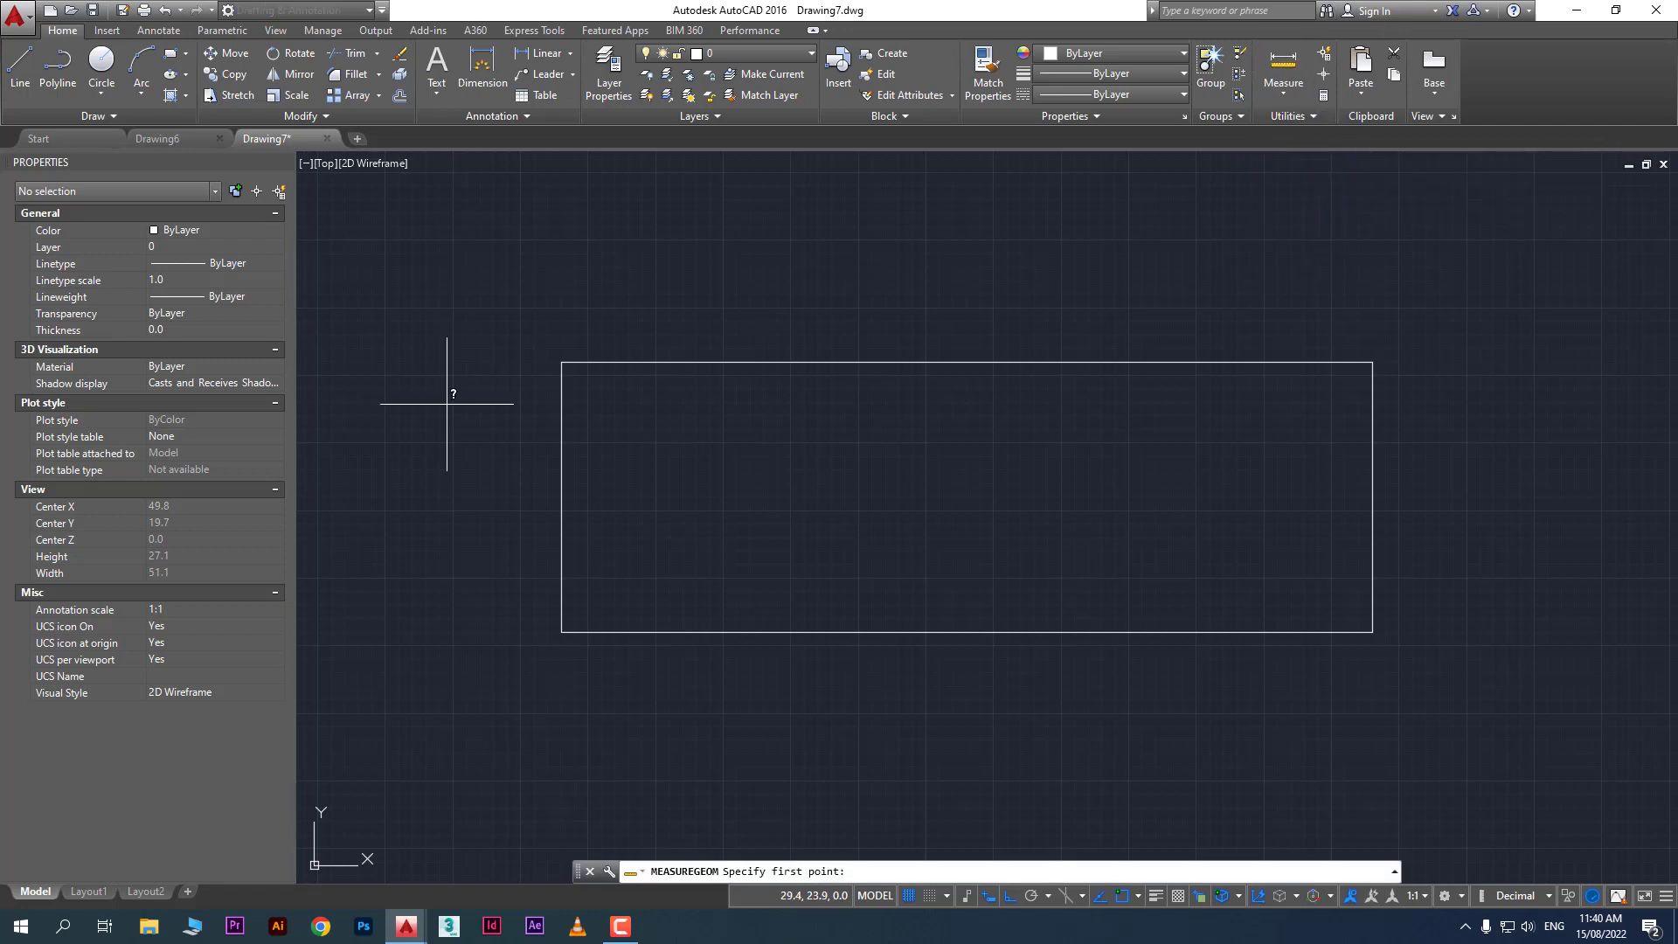
click(561, 362)
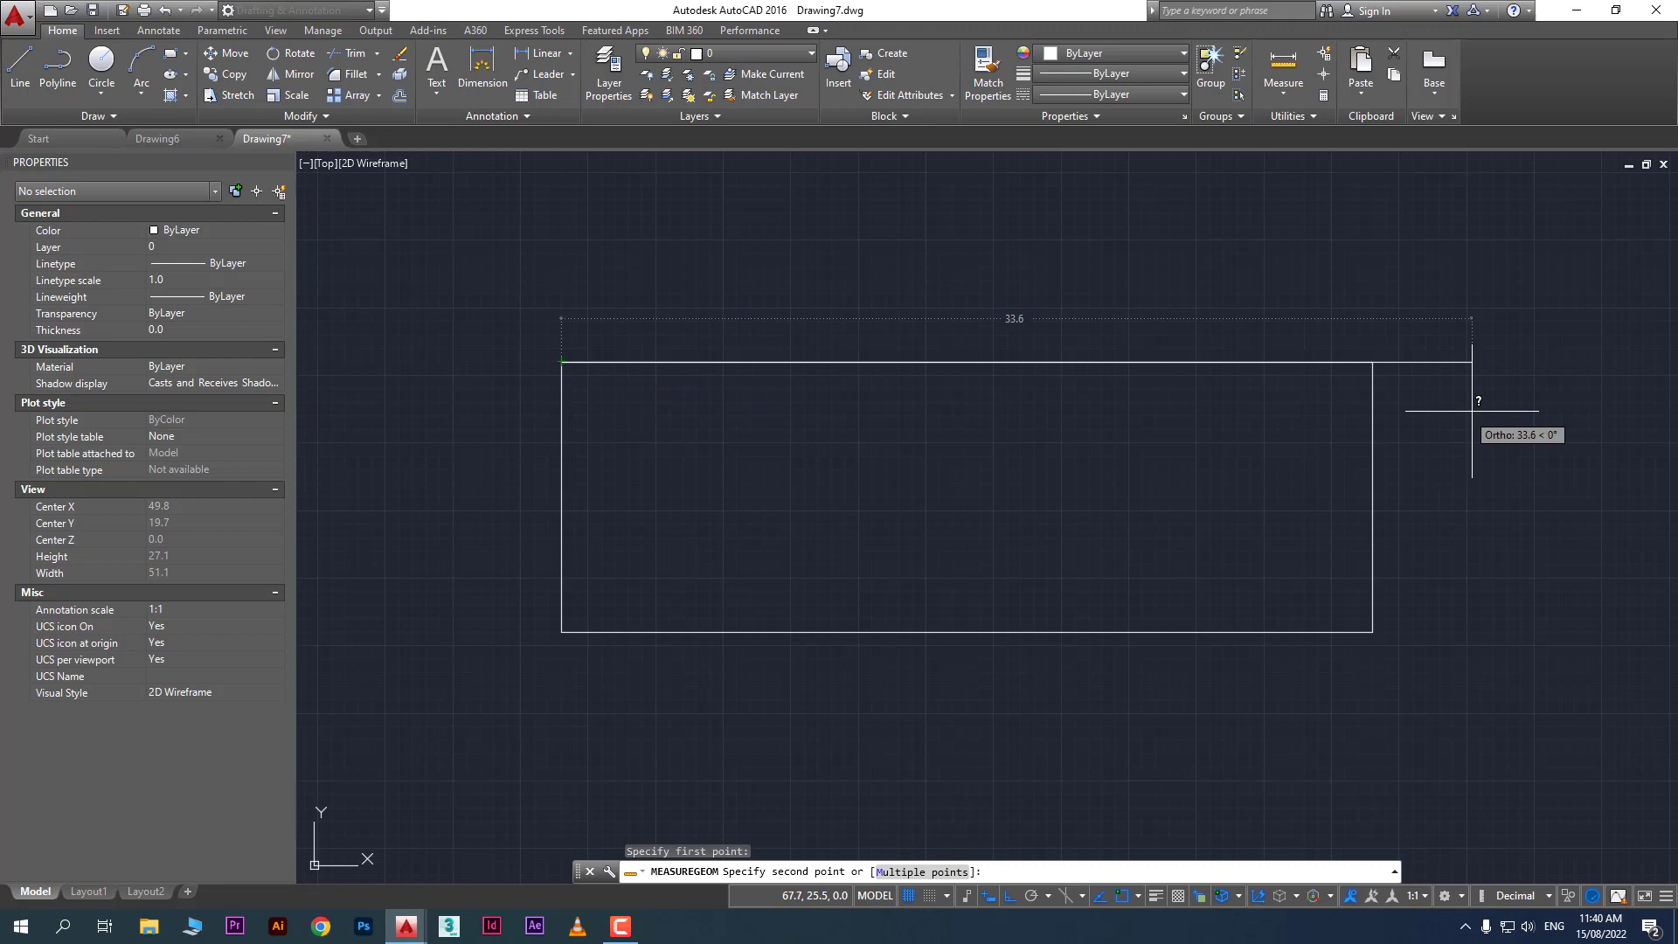
click(1372, 361)
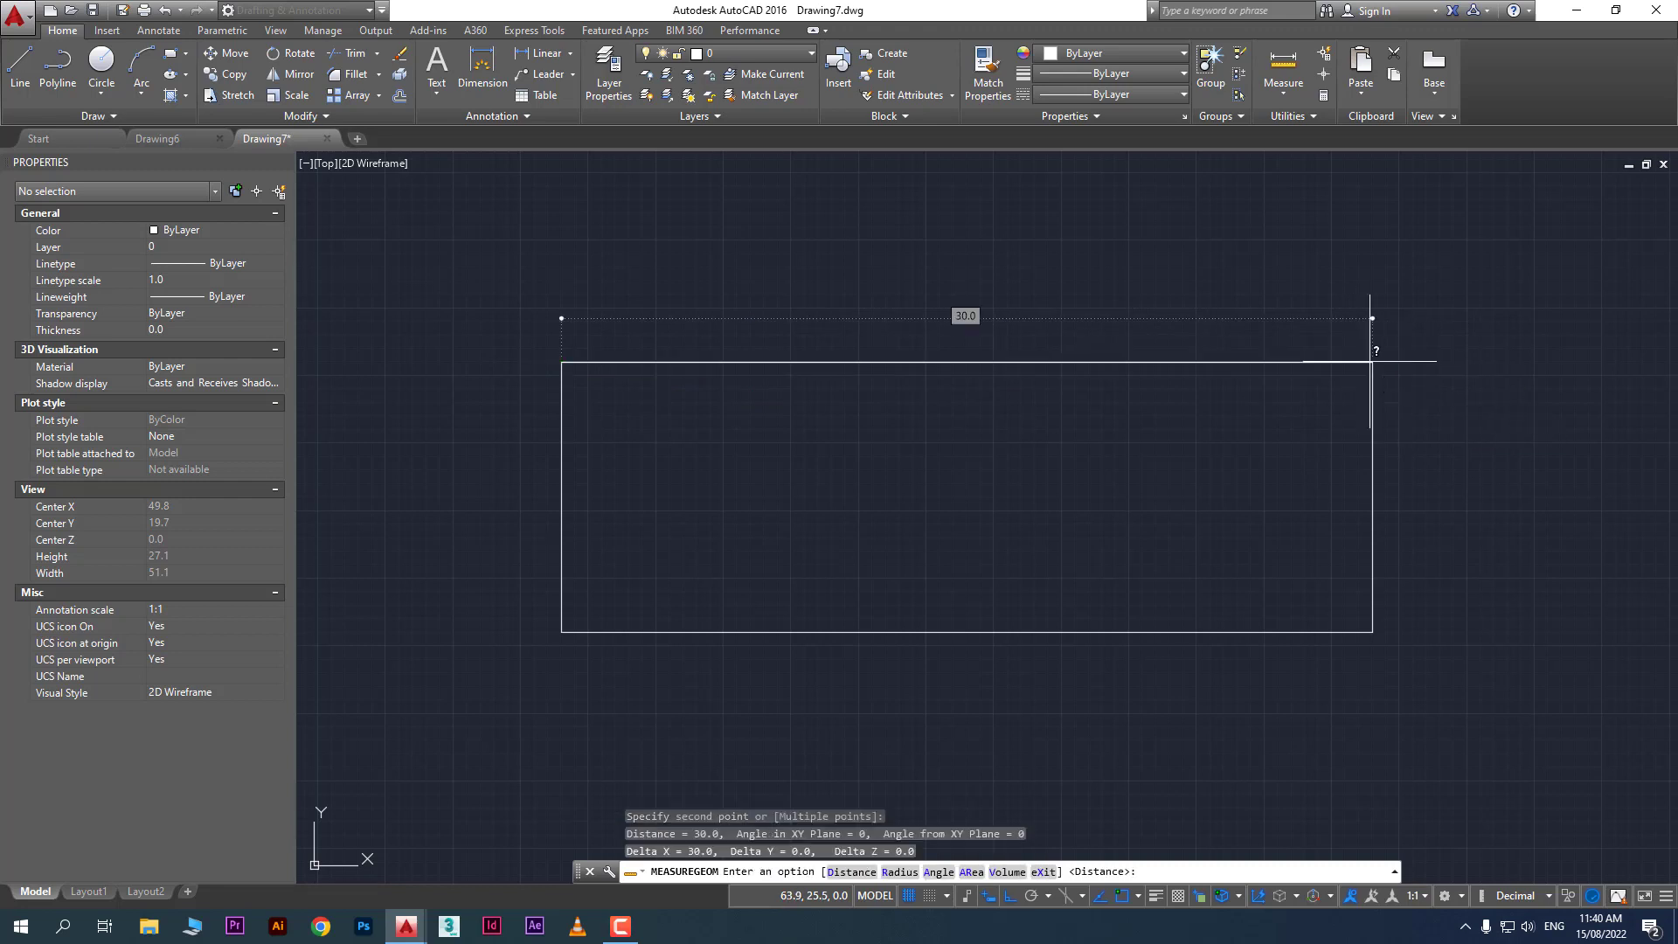
key(Escape)
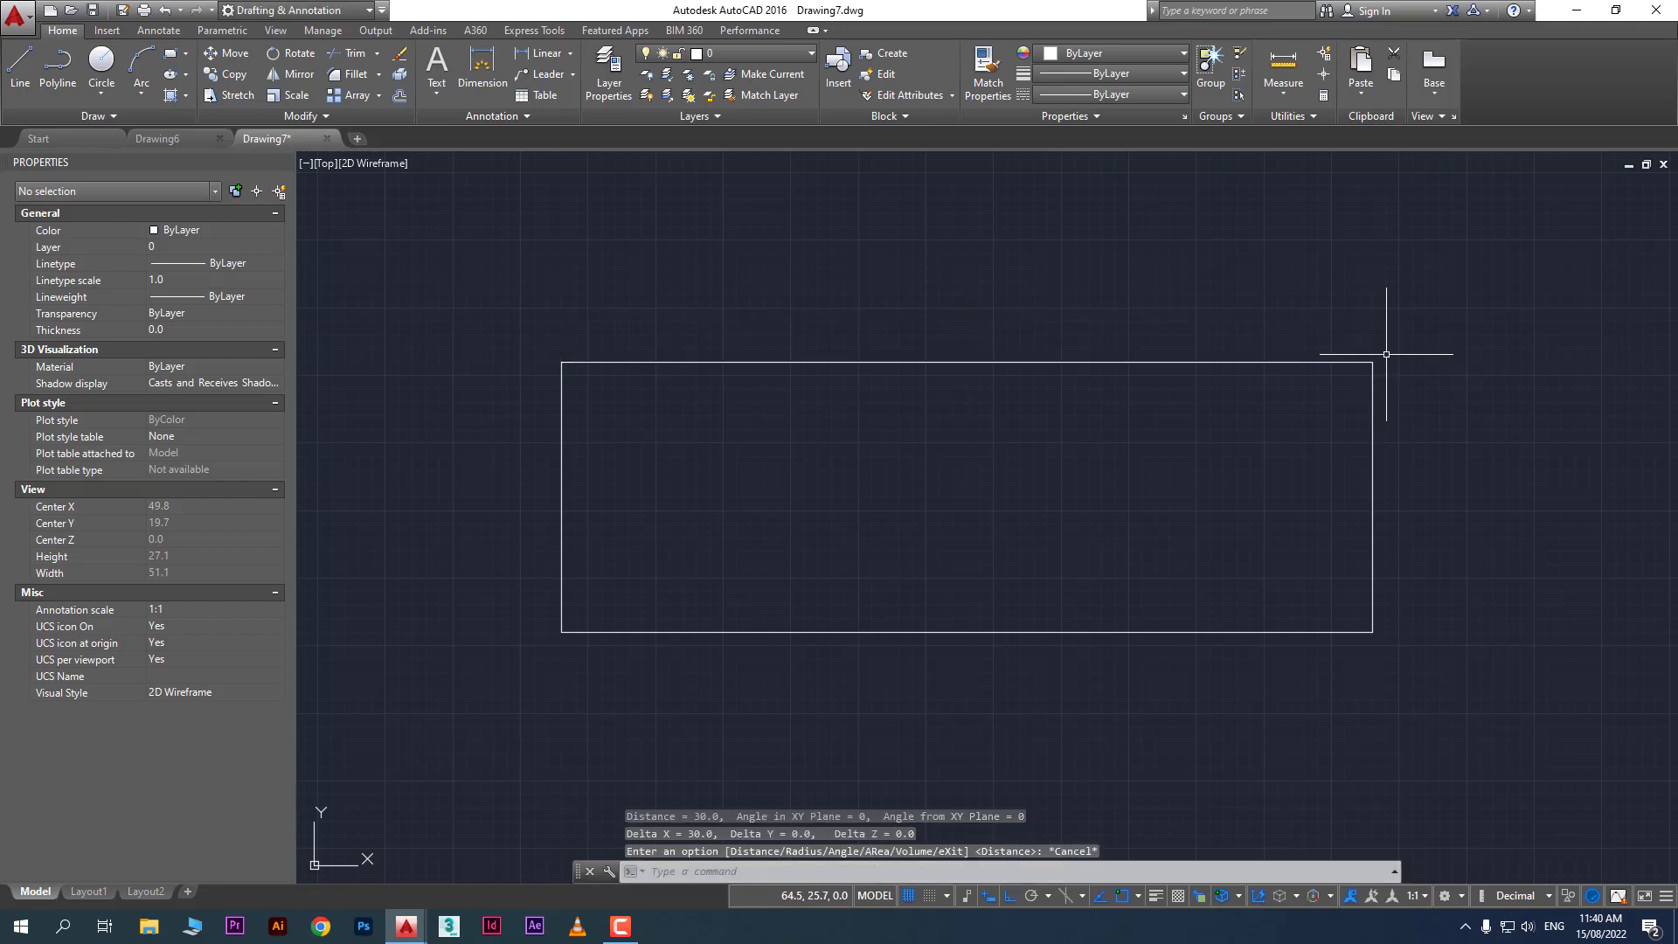
Check the distance down the rectangle's right edge, starting from its upper right corner
click(1285, 103)
click(1294, 124)
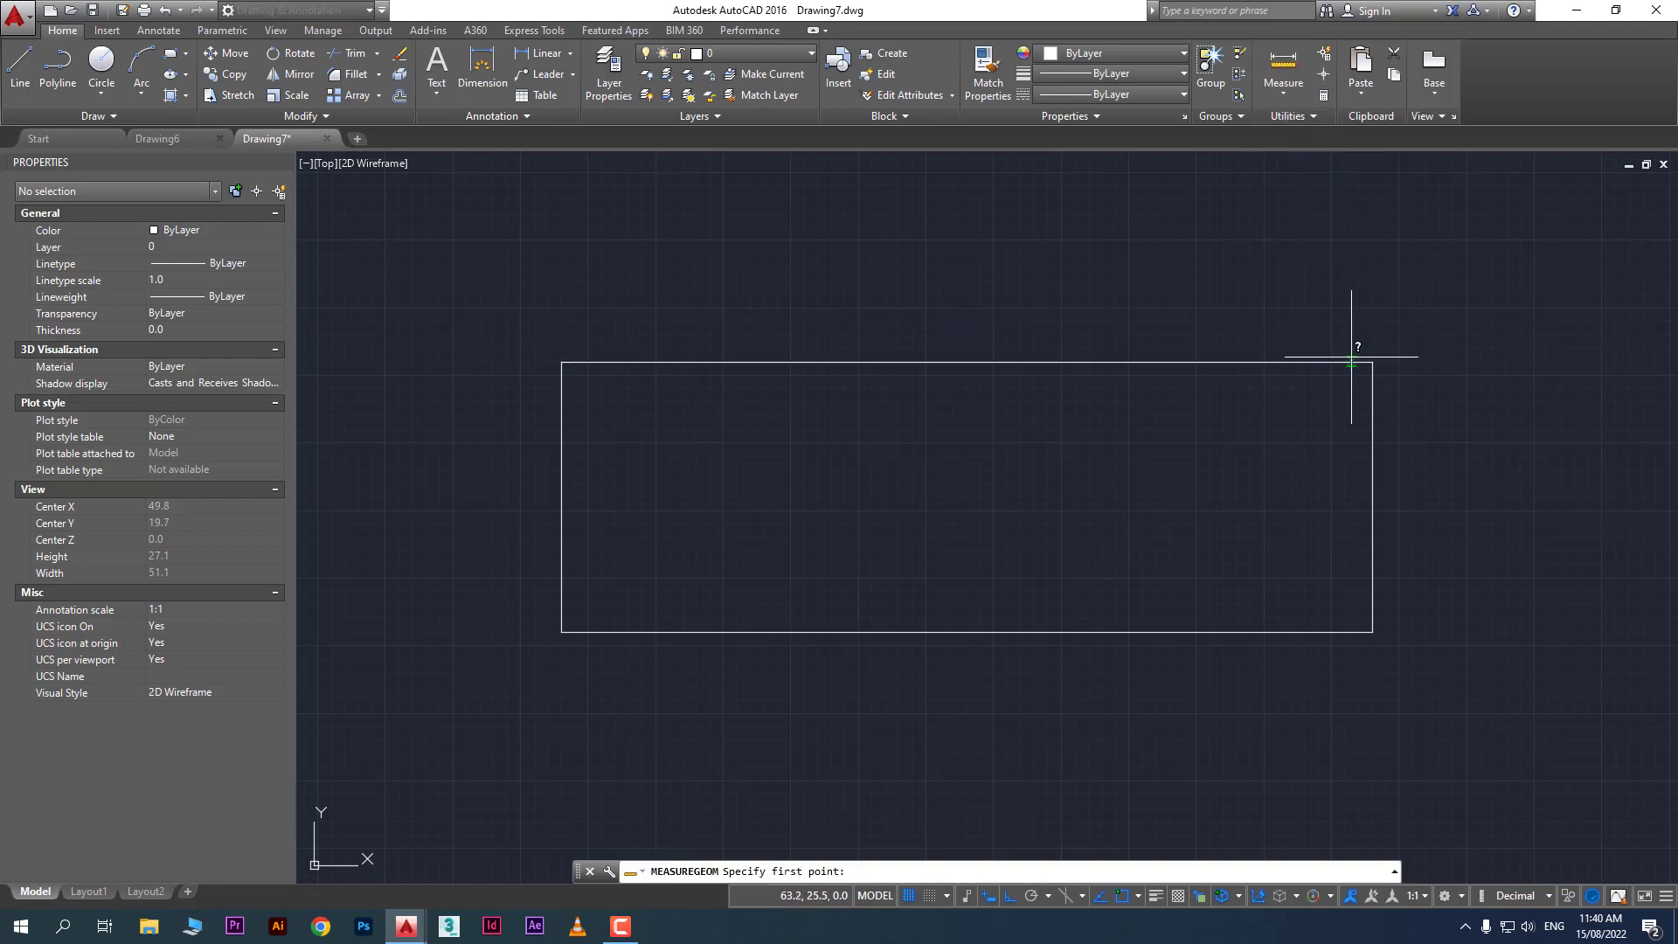
click(1373, 361)
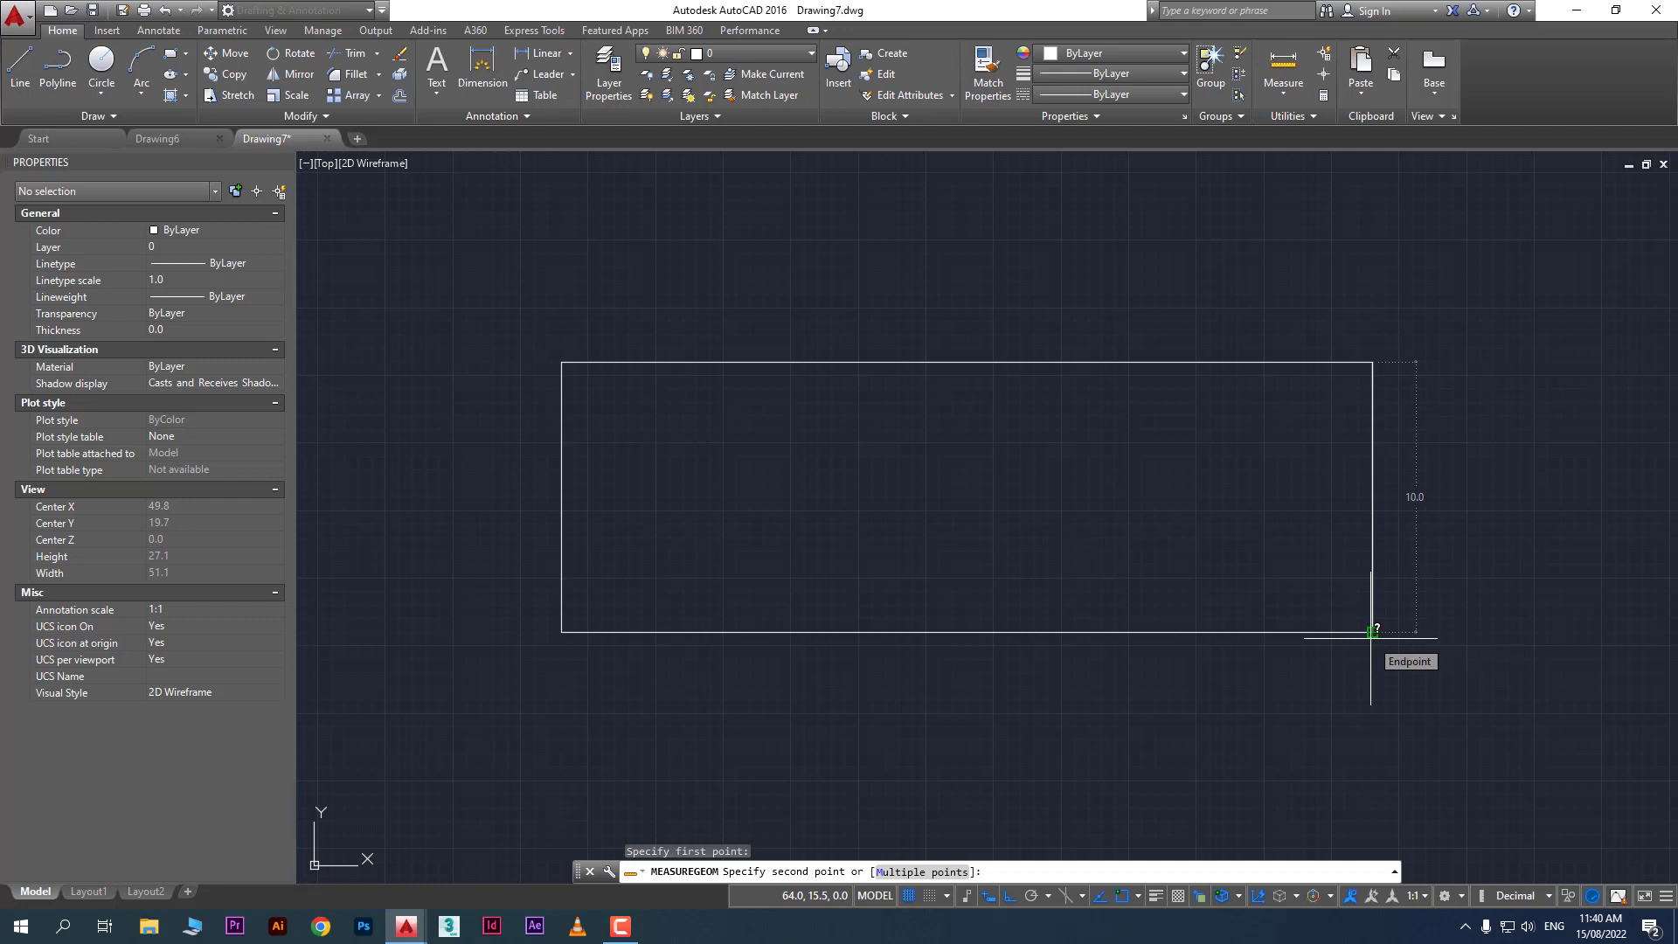
key(Escape)
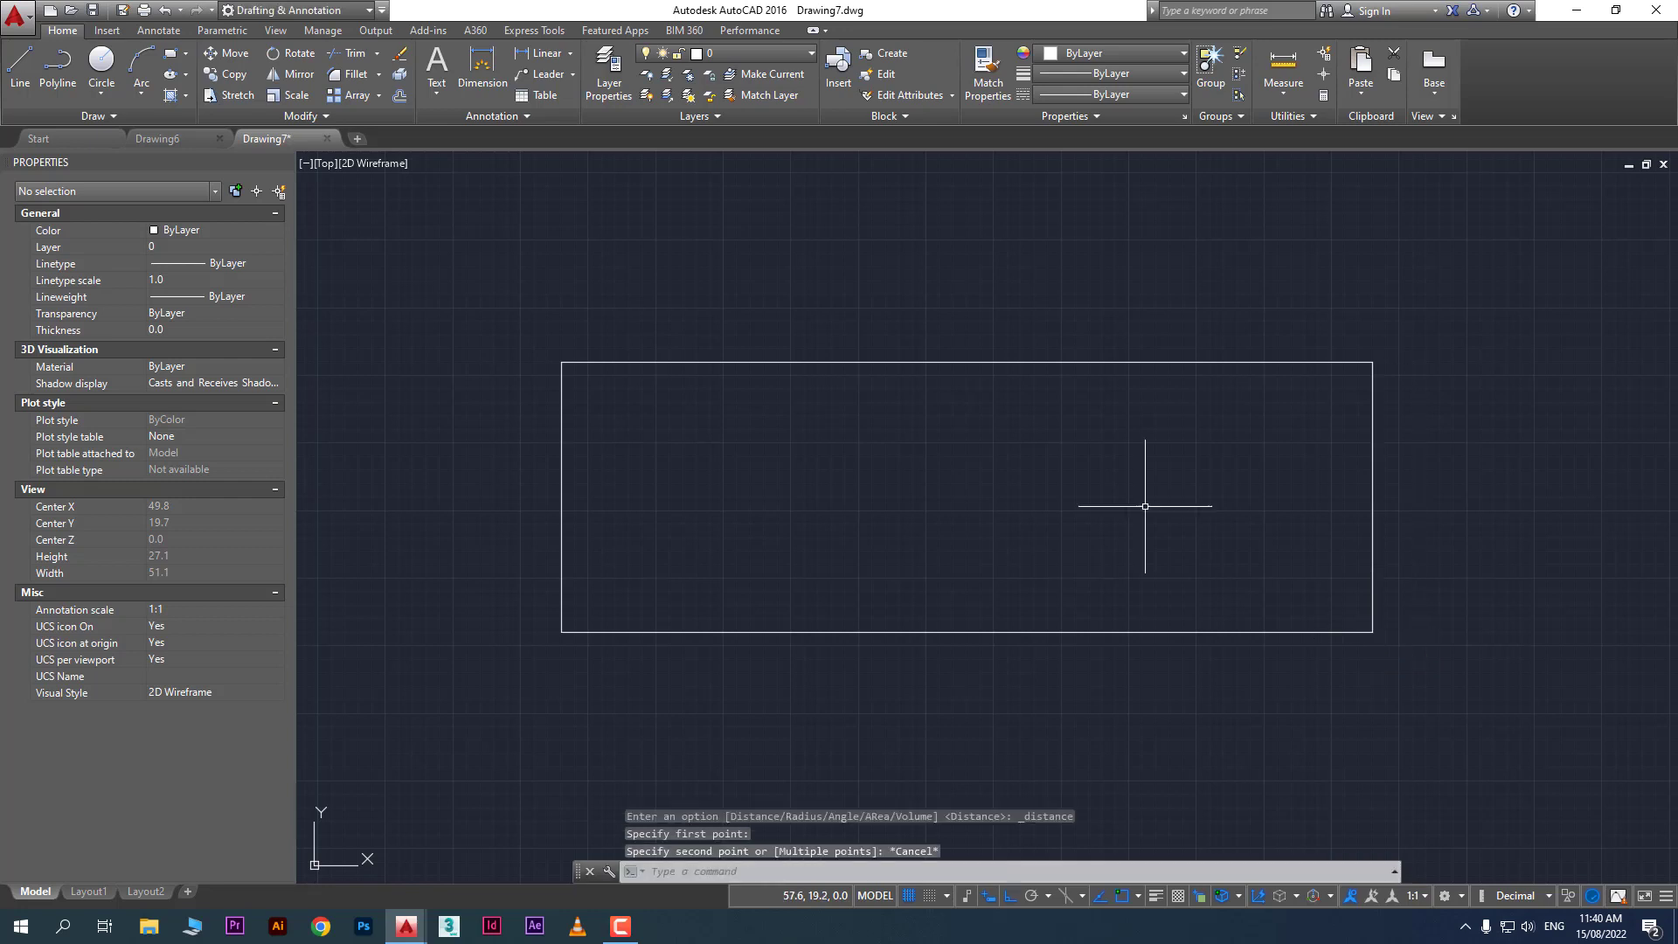
Select all four lines of the rectangle with a crossing window and erase them
middle_drag(876, 409, 916, 362)
click(1508, 659)
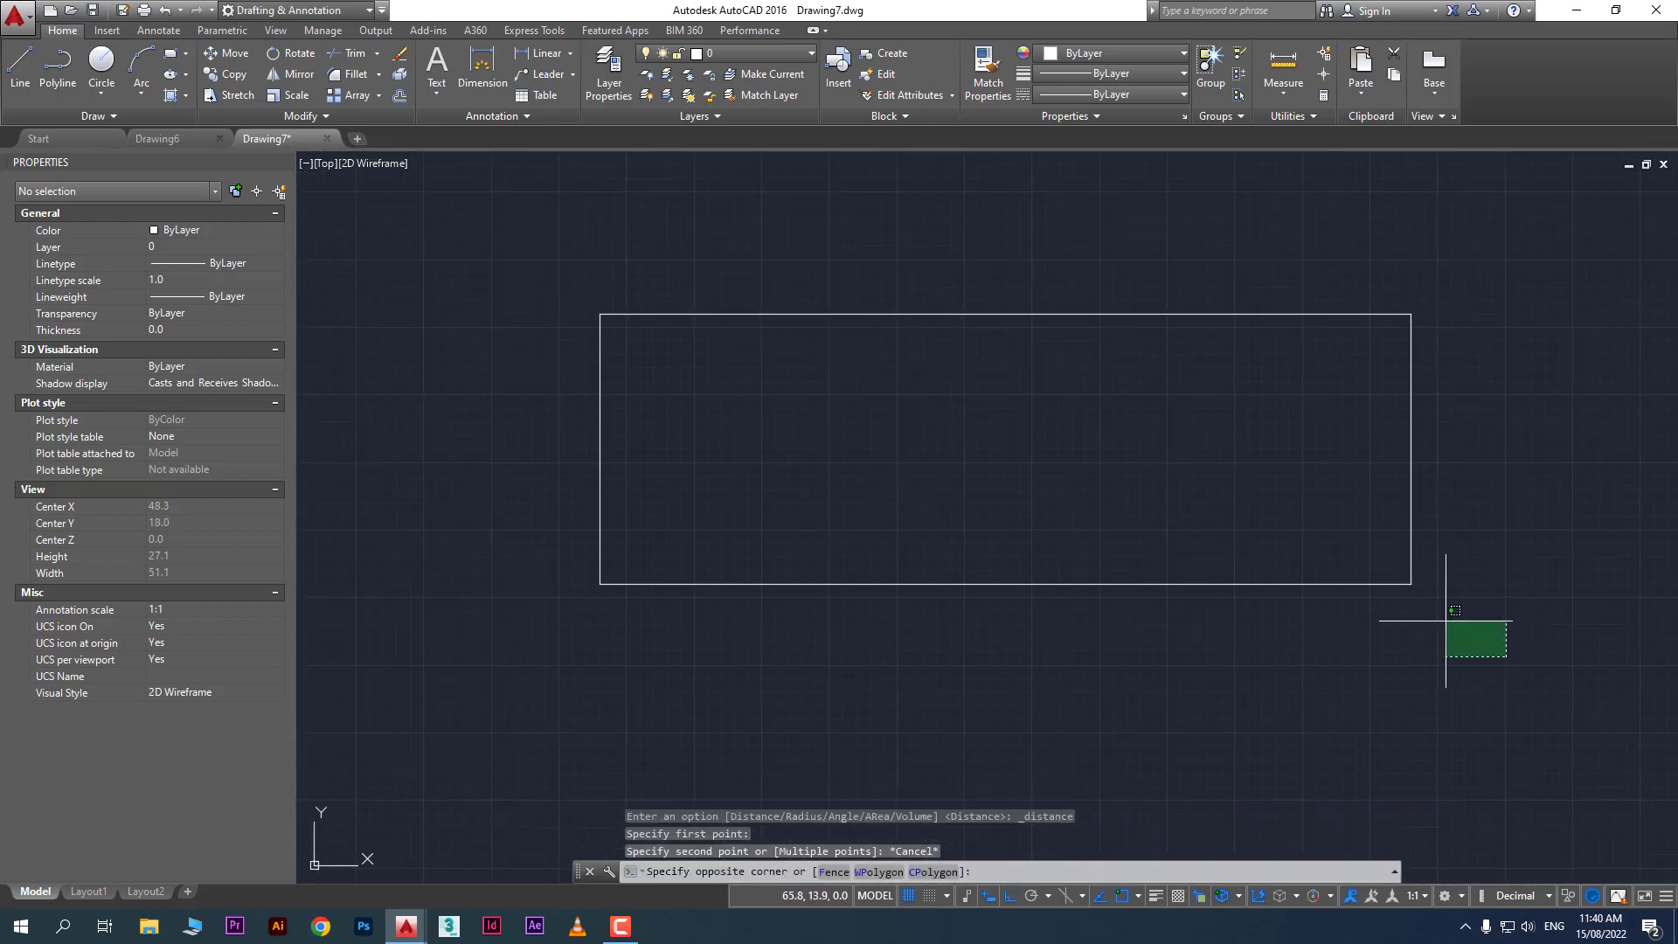
click(470, 226)
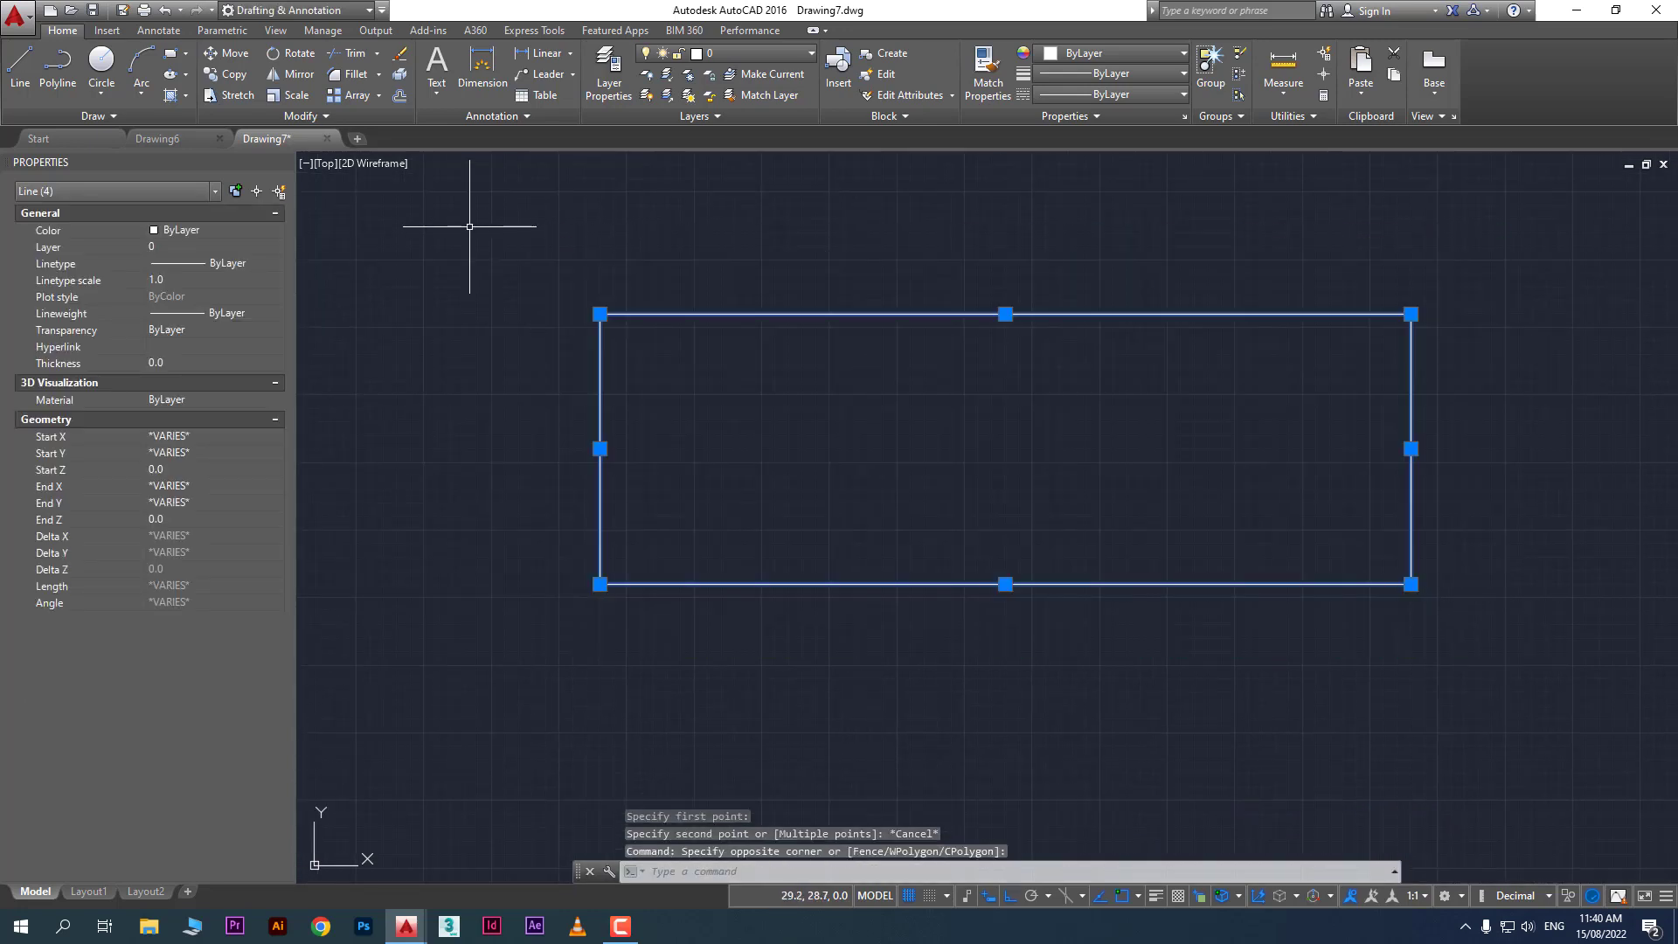
key(Delete)
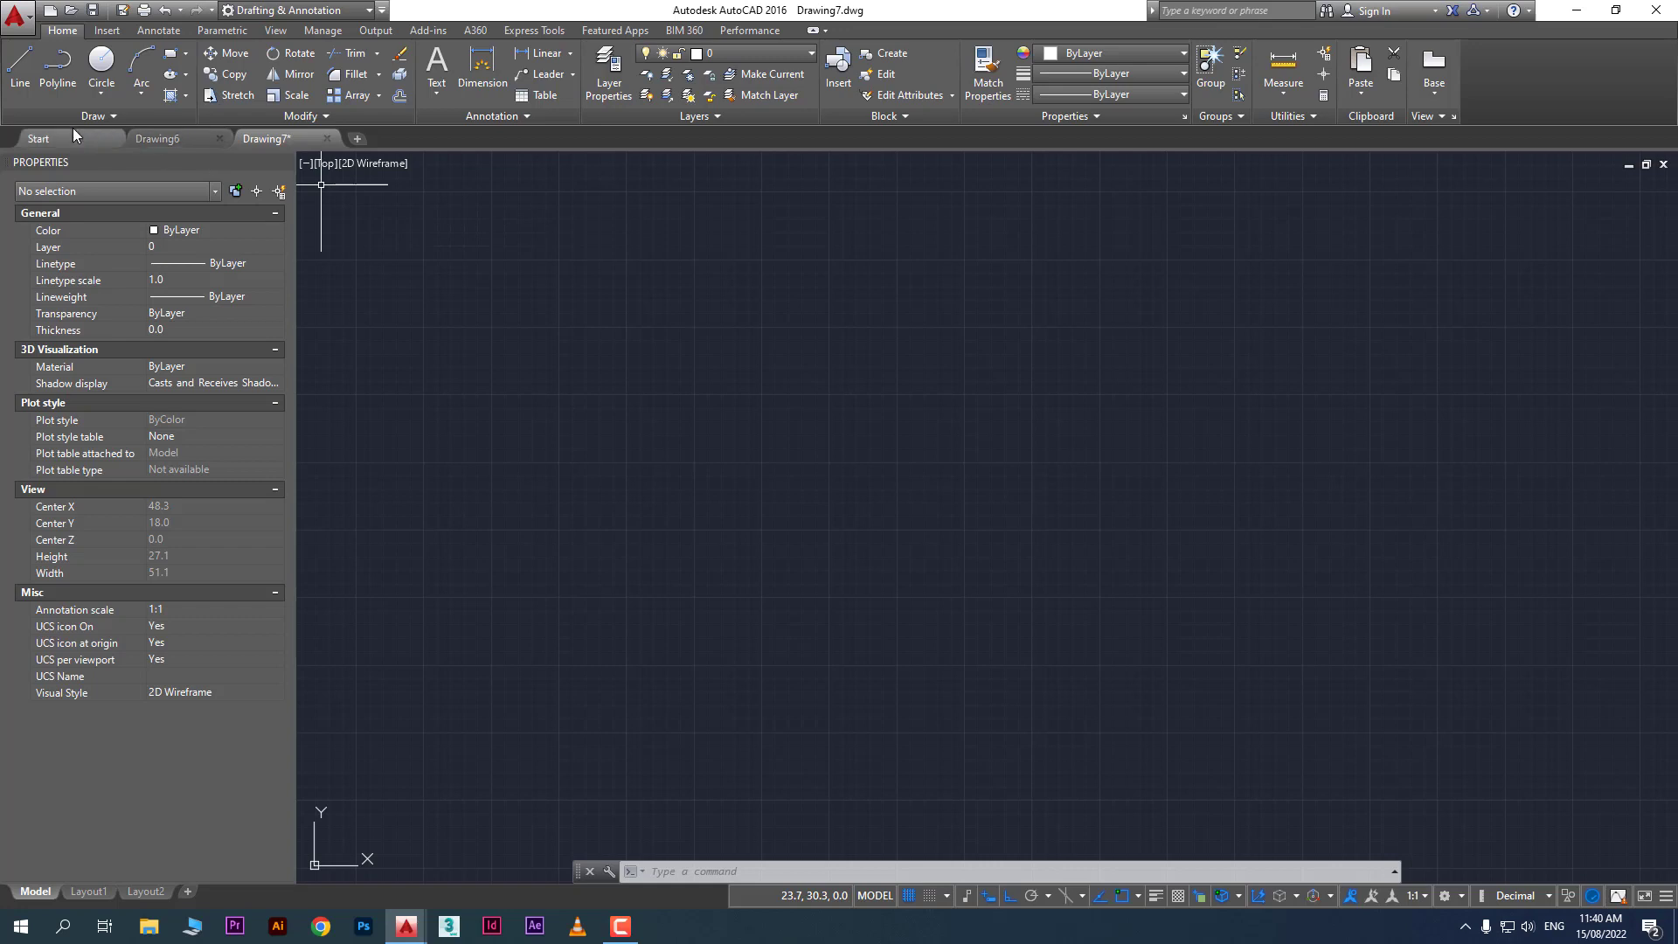
Draw a closed rectangle of lines, 22 cm wide and 18 cm high, with the Line command
click(20, 66)
click(679, 328)
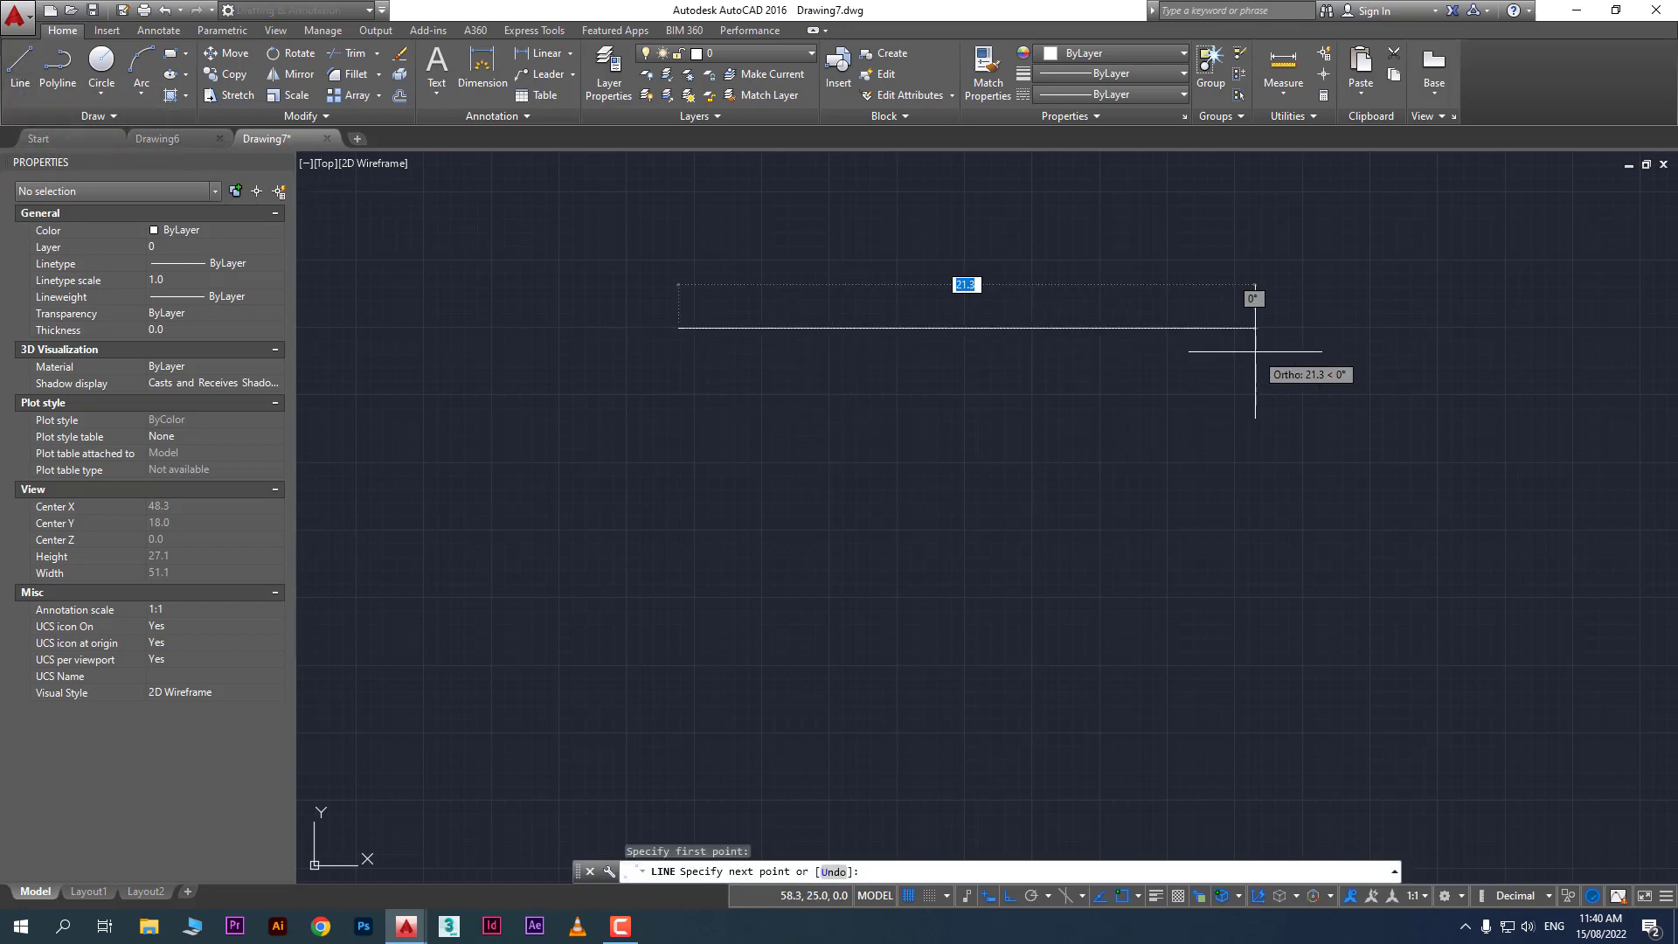
text(22)
key(Return)
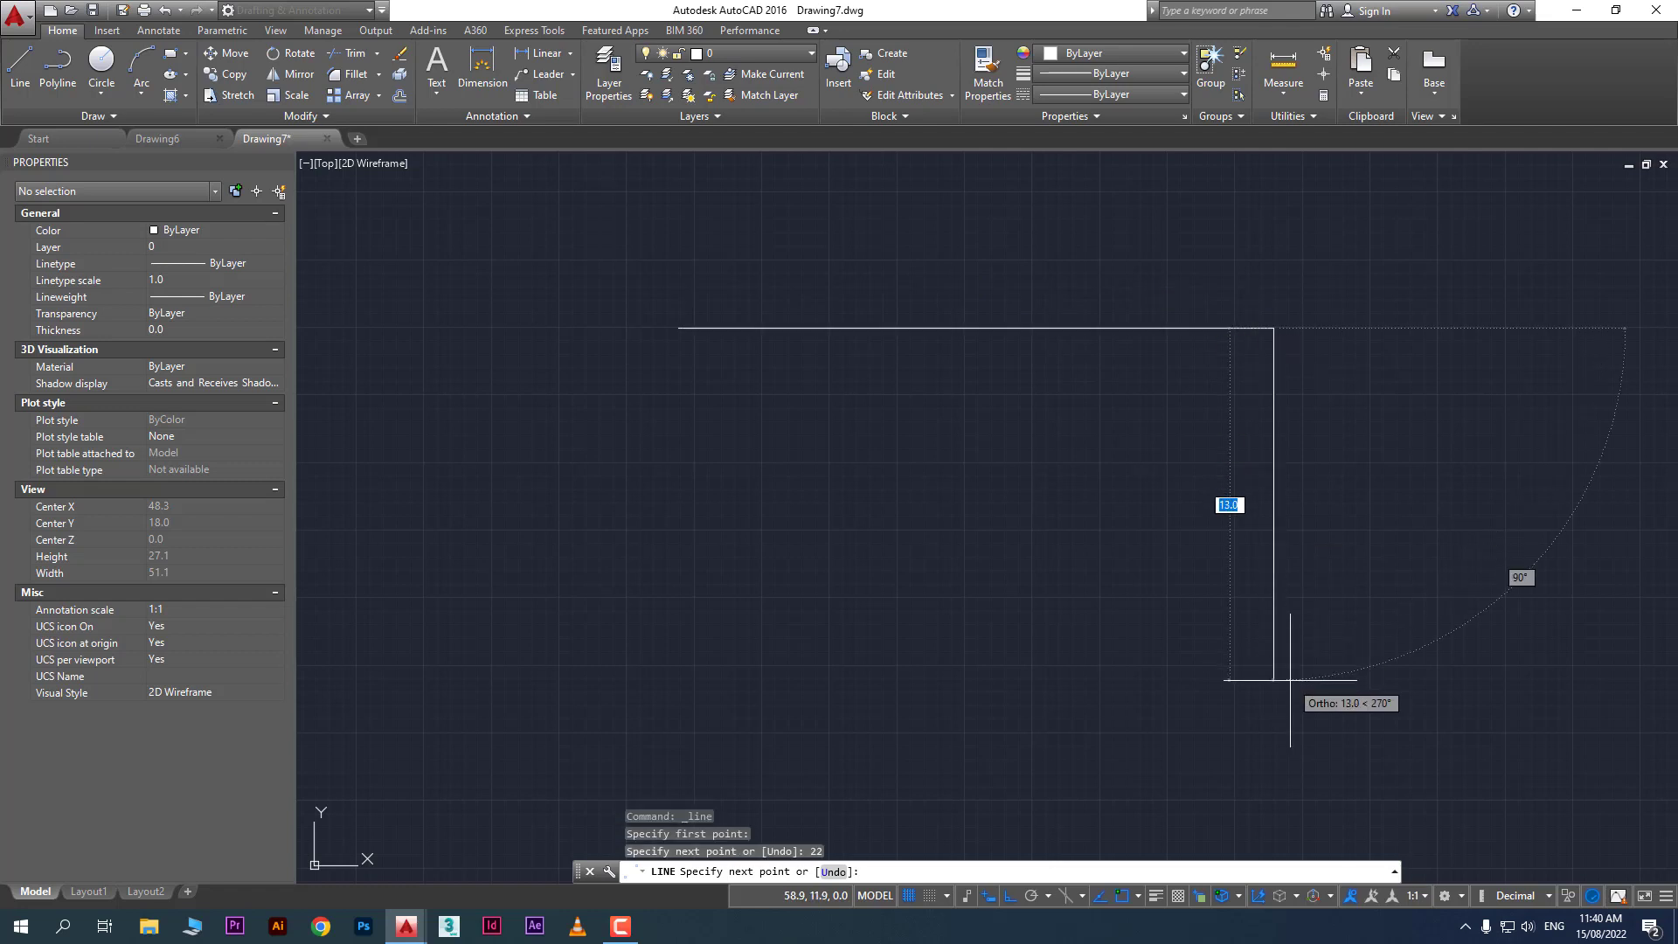
text(18)
key(Return)
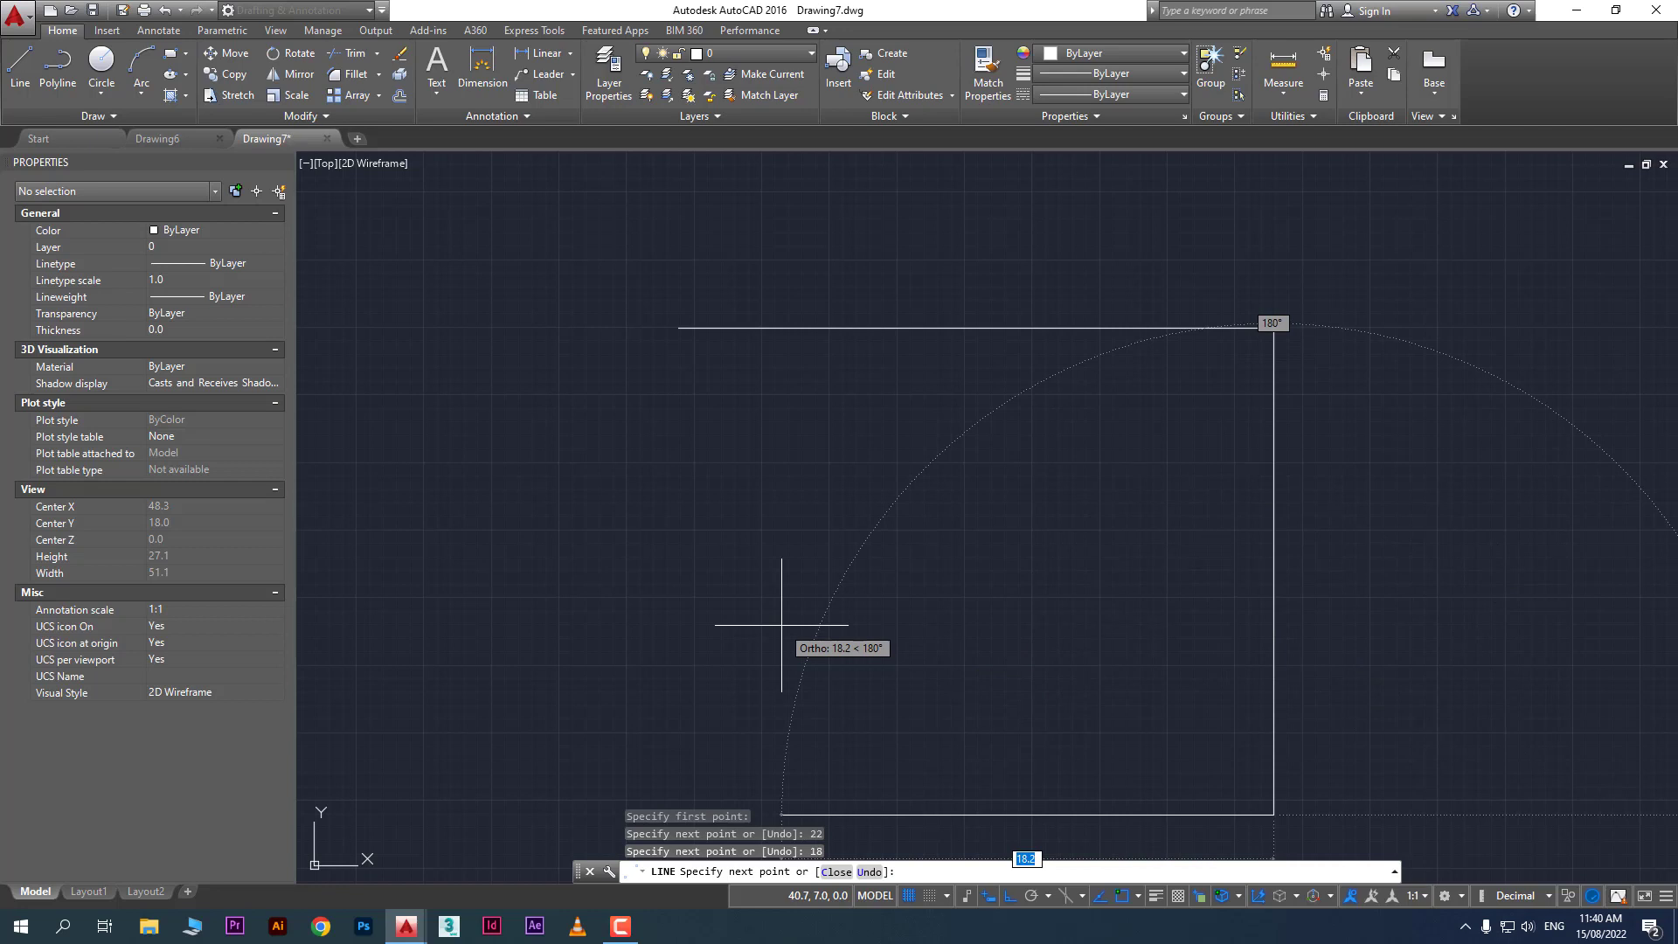
text(22)
key(Return)
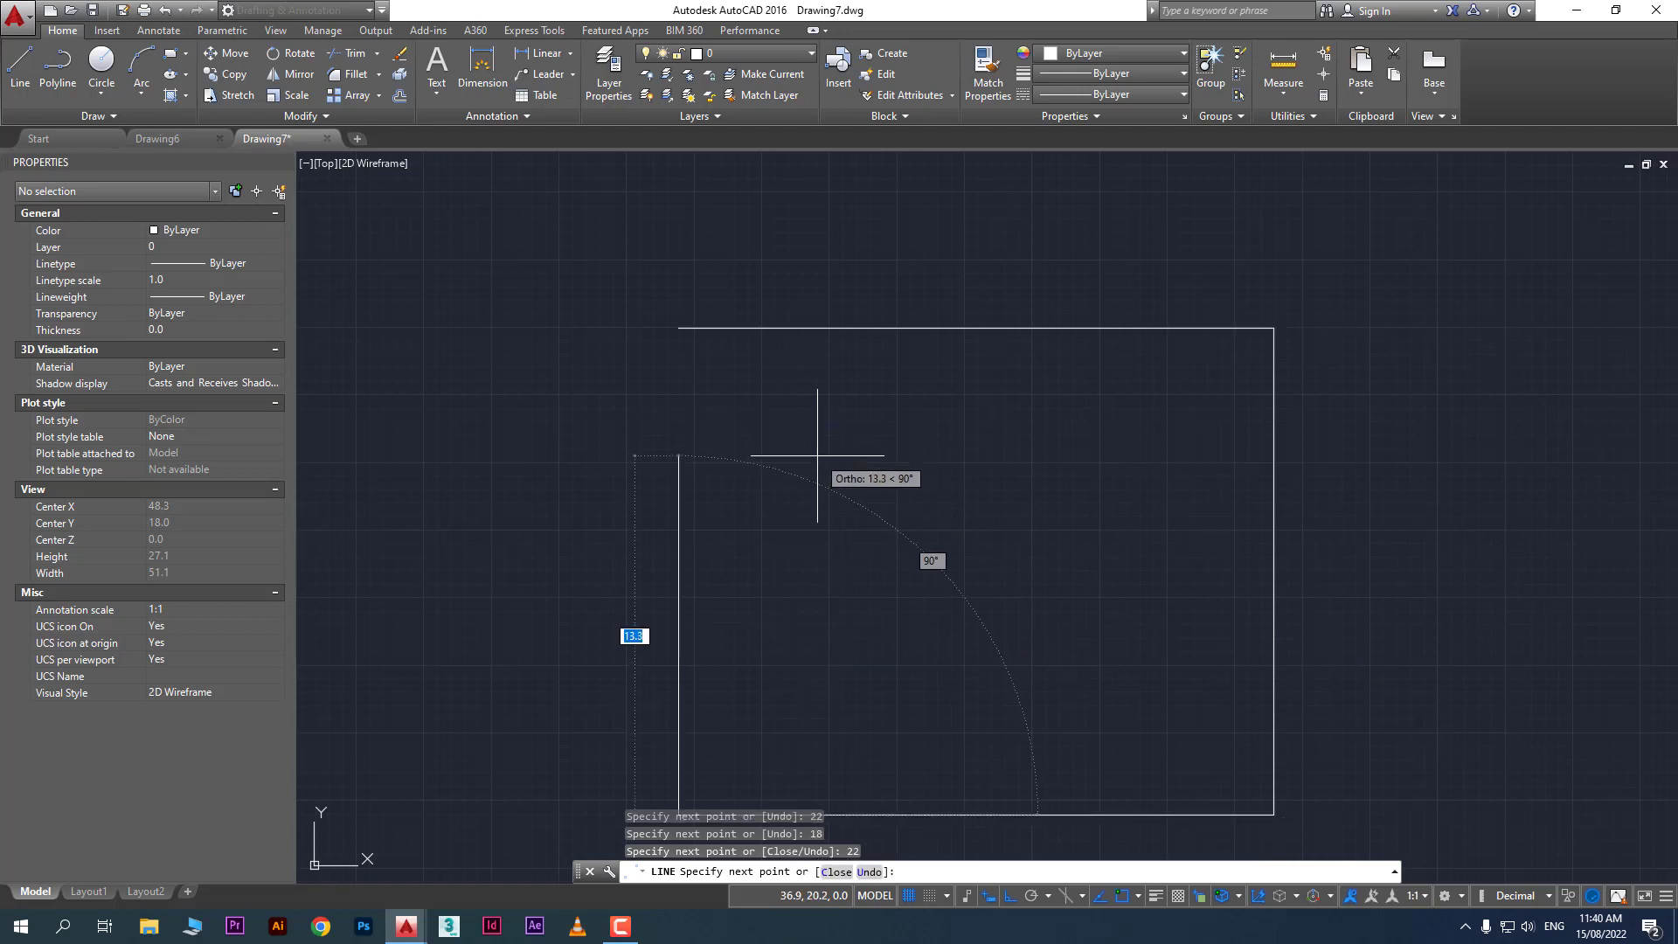
text(c)
key(Return)
Draw a line 2 cm down from the rectangle's upper left corner and horizontally across to its right edge
middle_drag(978, 446, 988, 363)
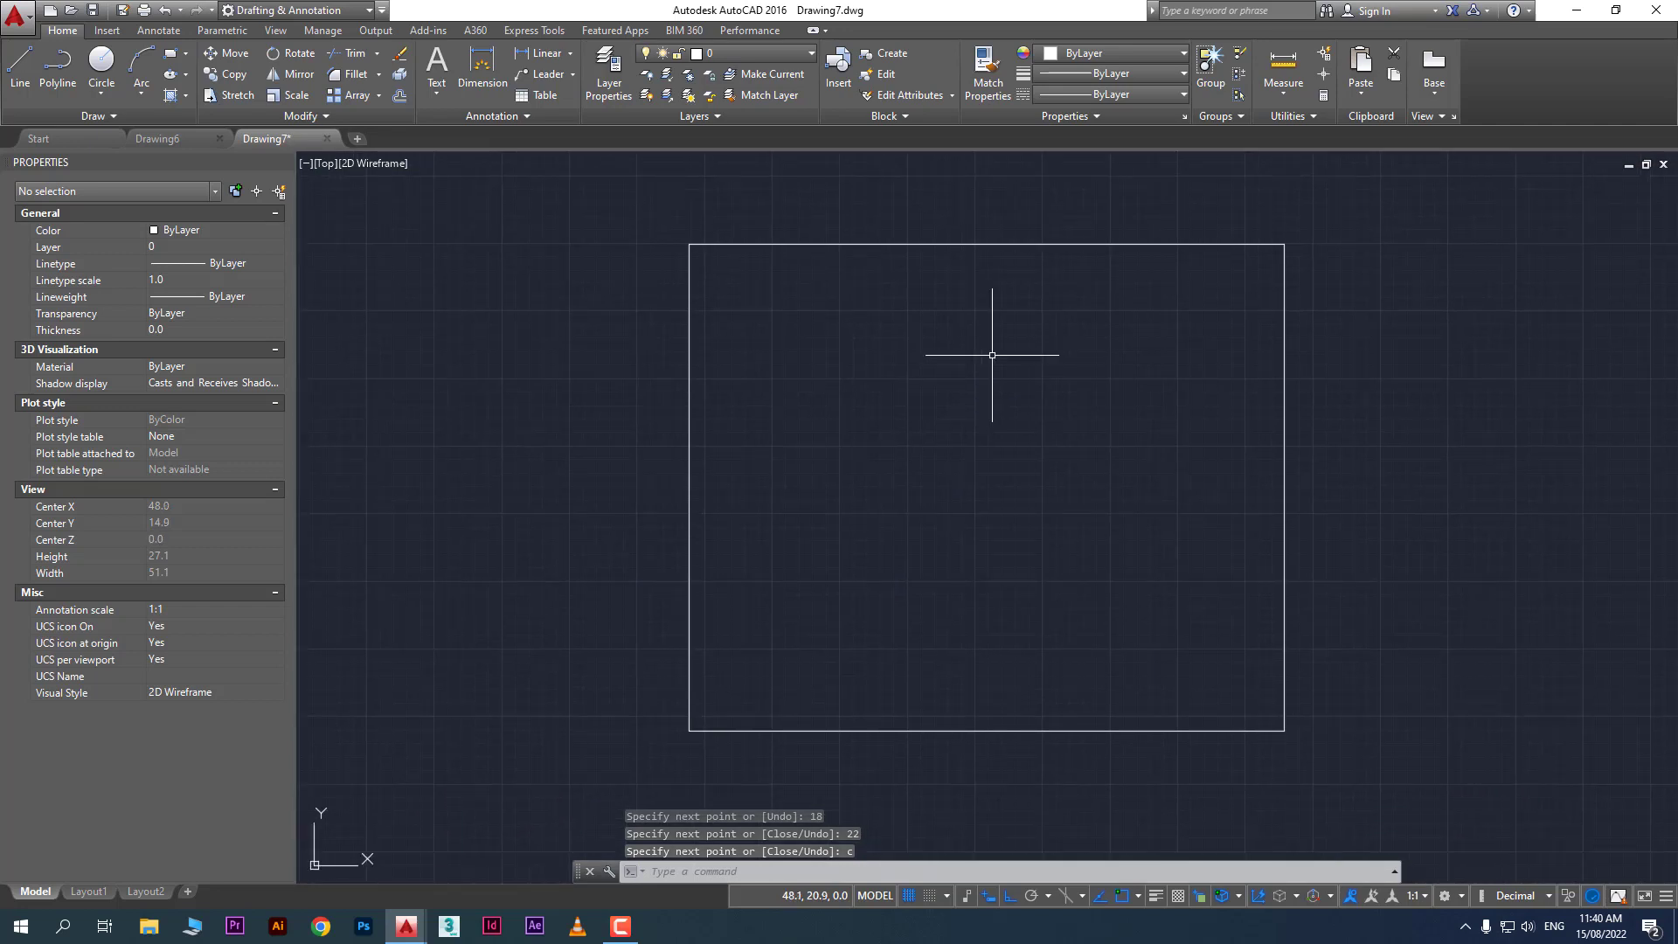
text(l)
key(Return)
click(690, 243)
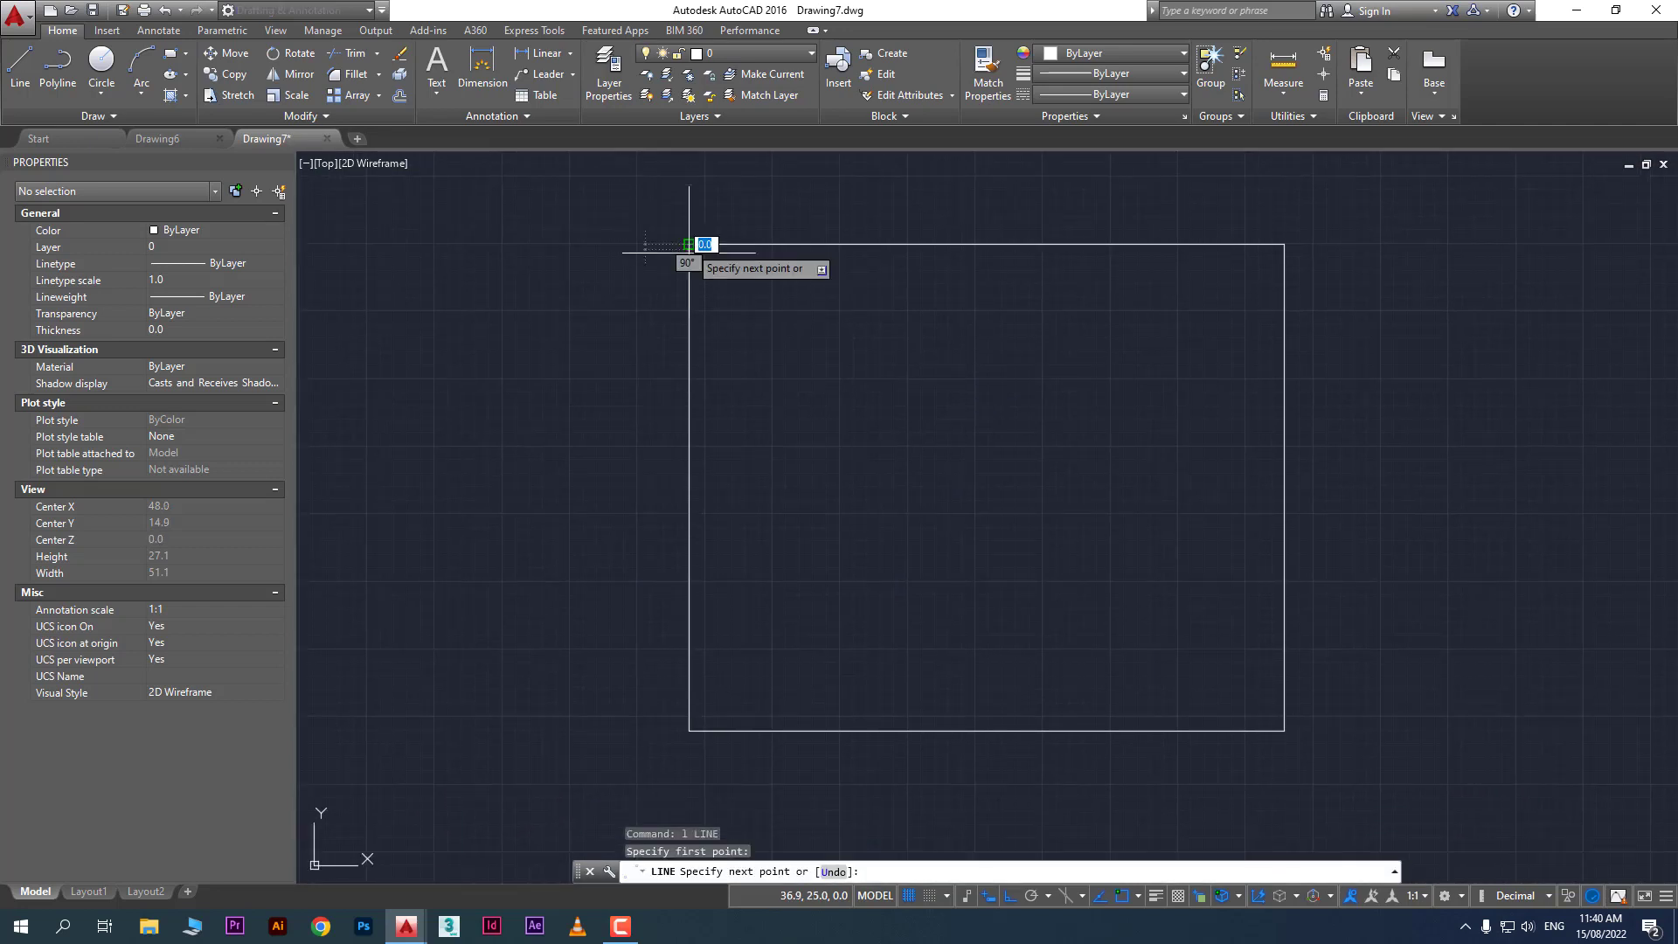
text(2)
key(Return)
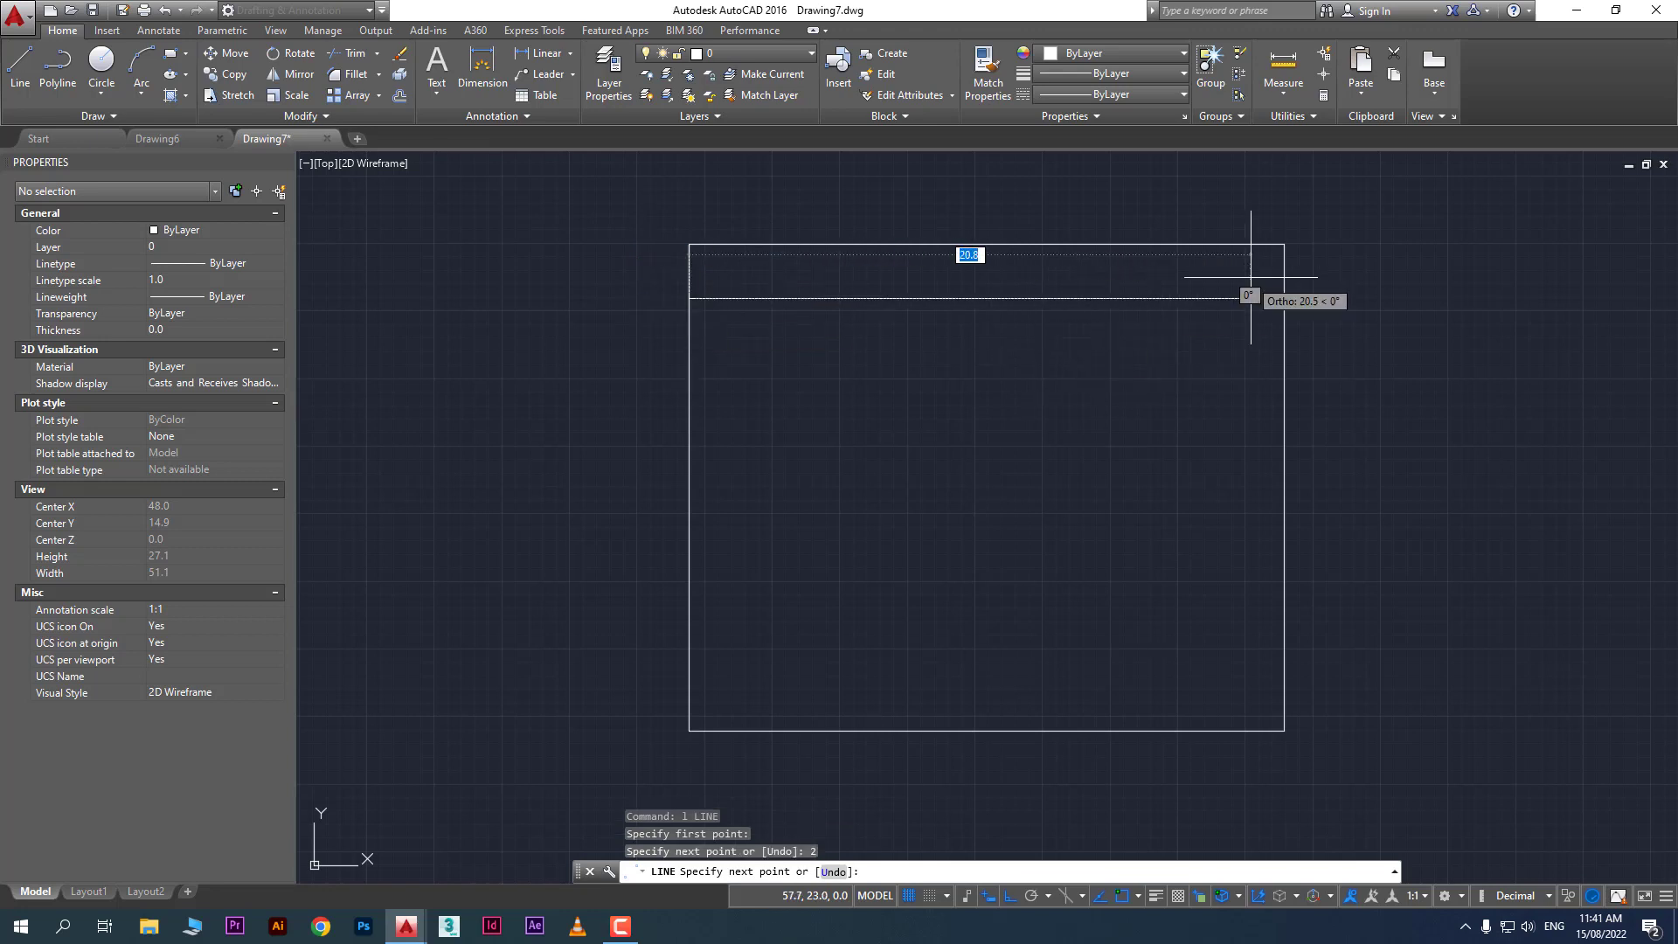
click(1284, 298)
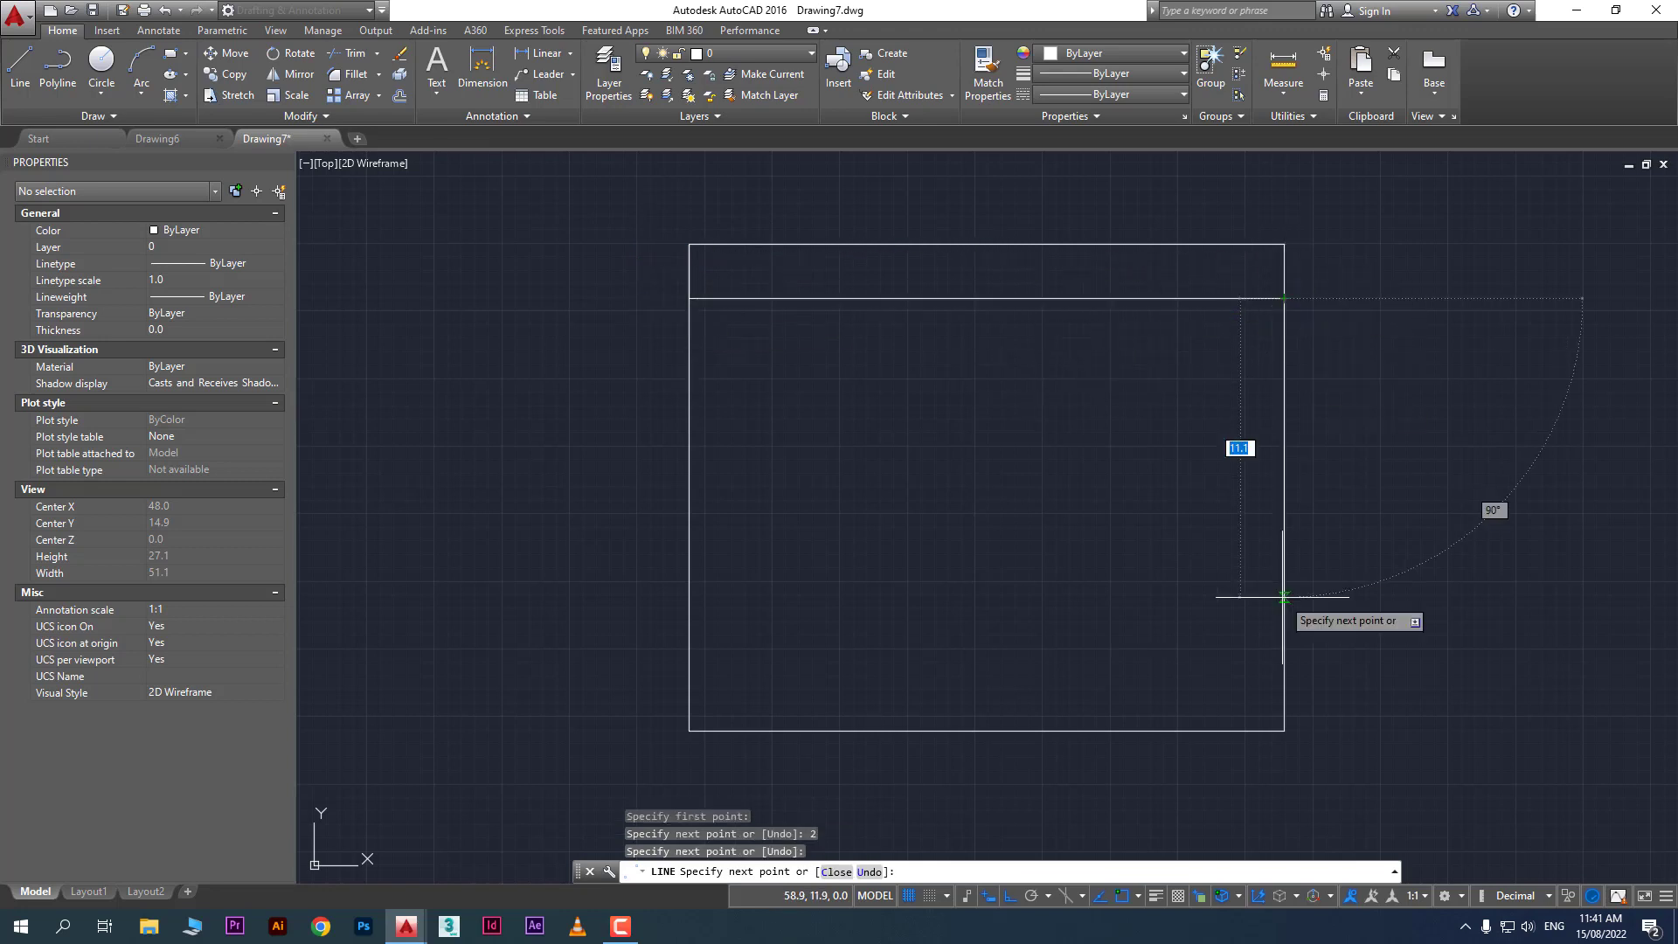
key(Return)
Draw a line 2 cm left from the rectangle's lower right corner and vertically up to the inner horizontal line
key(Return)
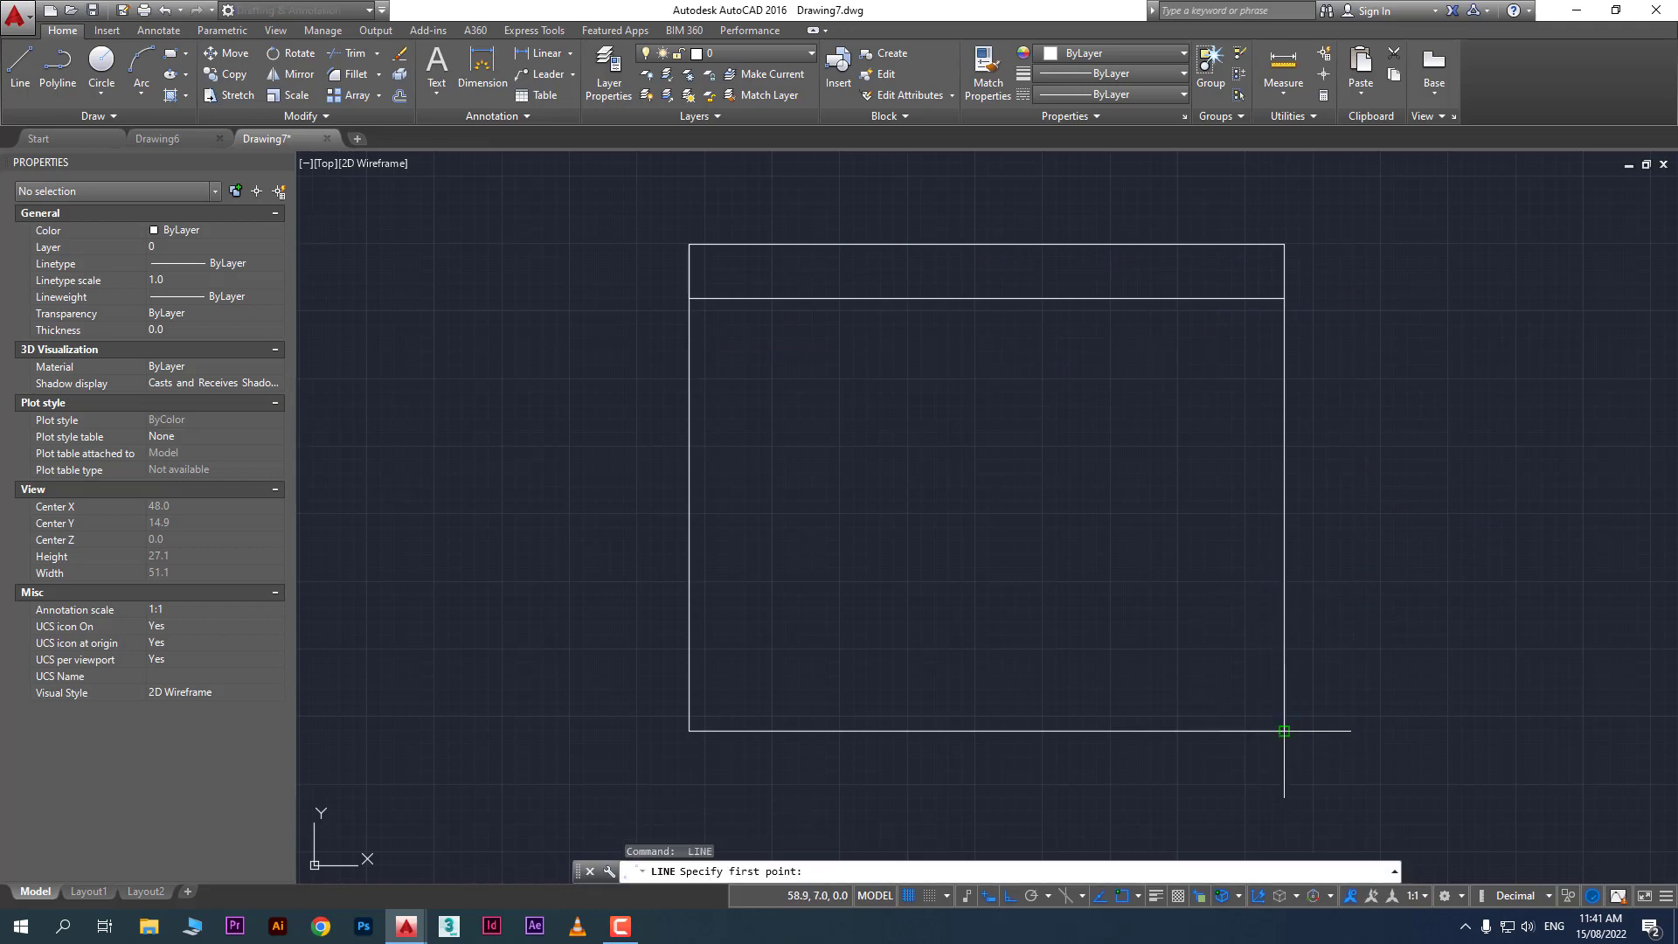
click(1285, 731)
text(2)
key(Return)
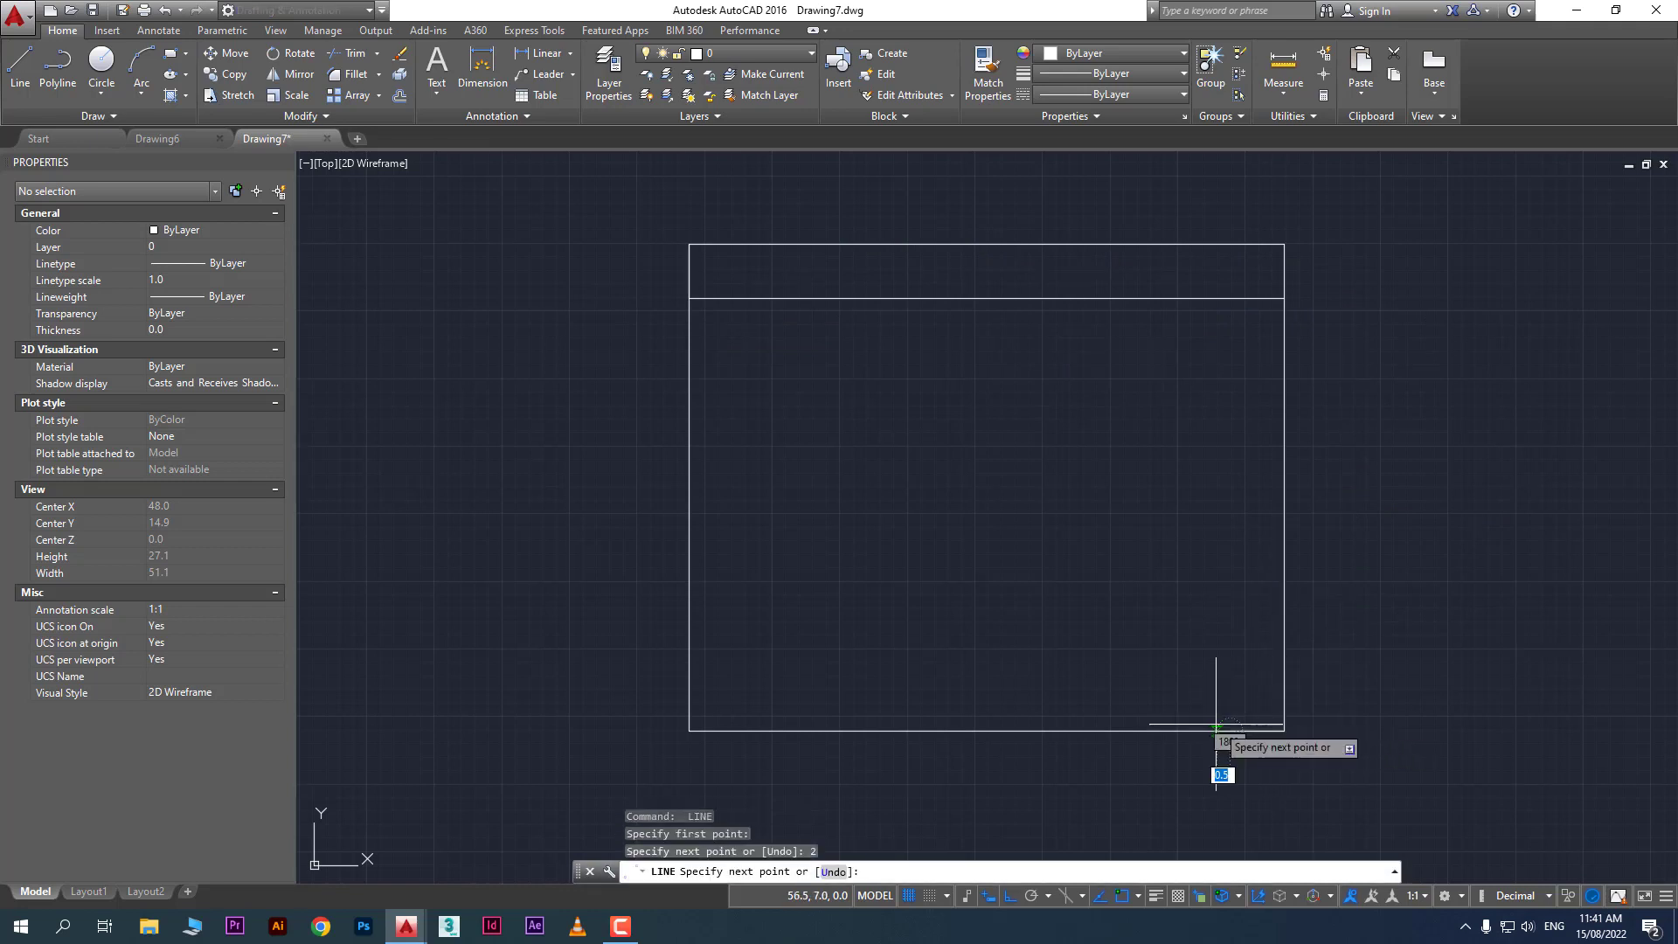
click(1230, 298)
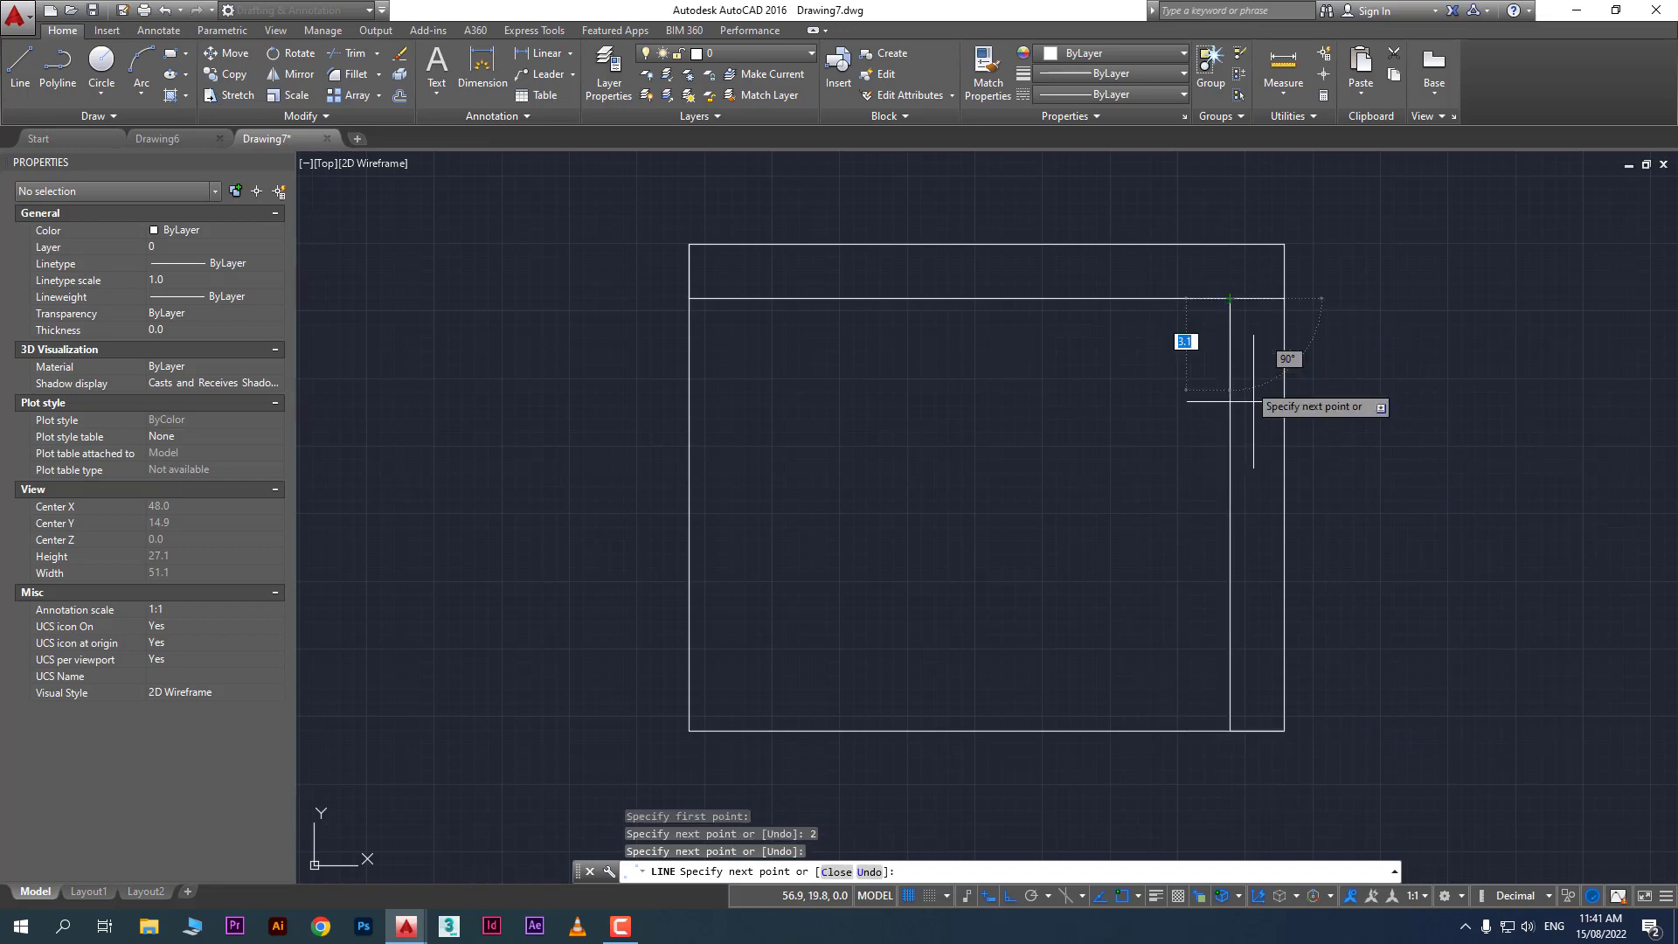
Draw a line 2 cm up from the rectangle's lower left corner and horizontally across to the inner vertical line
key(Return)
key(Return)
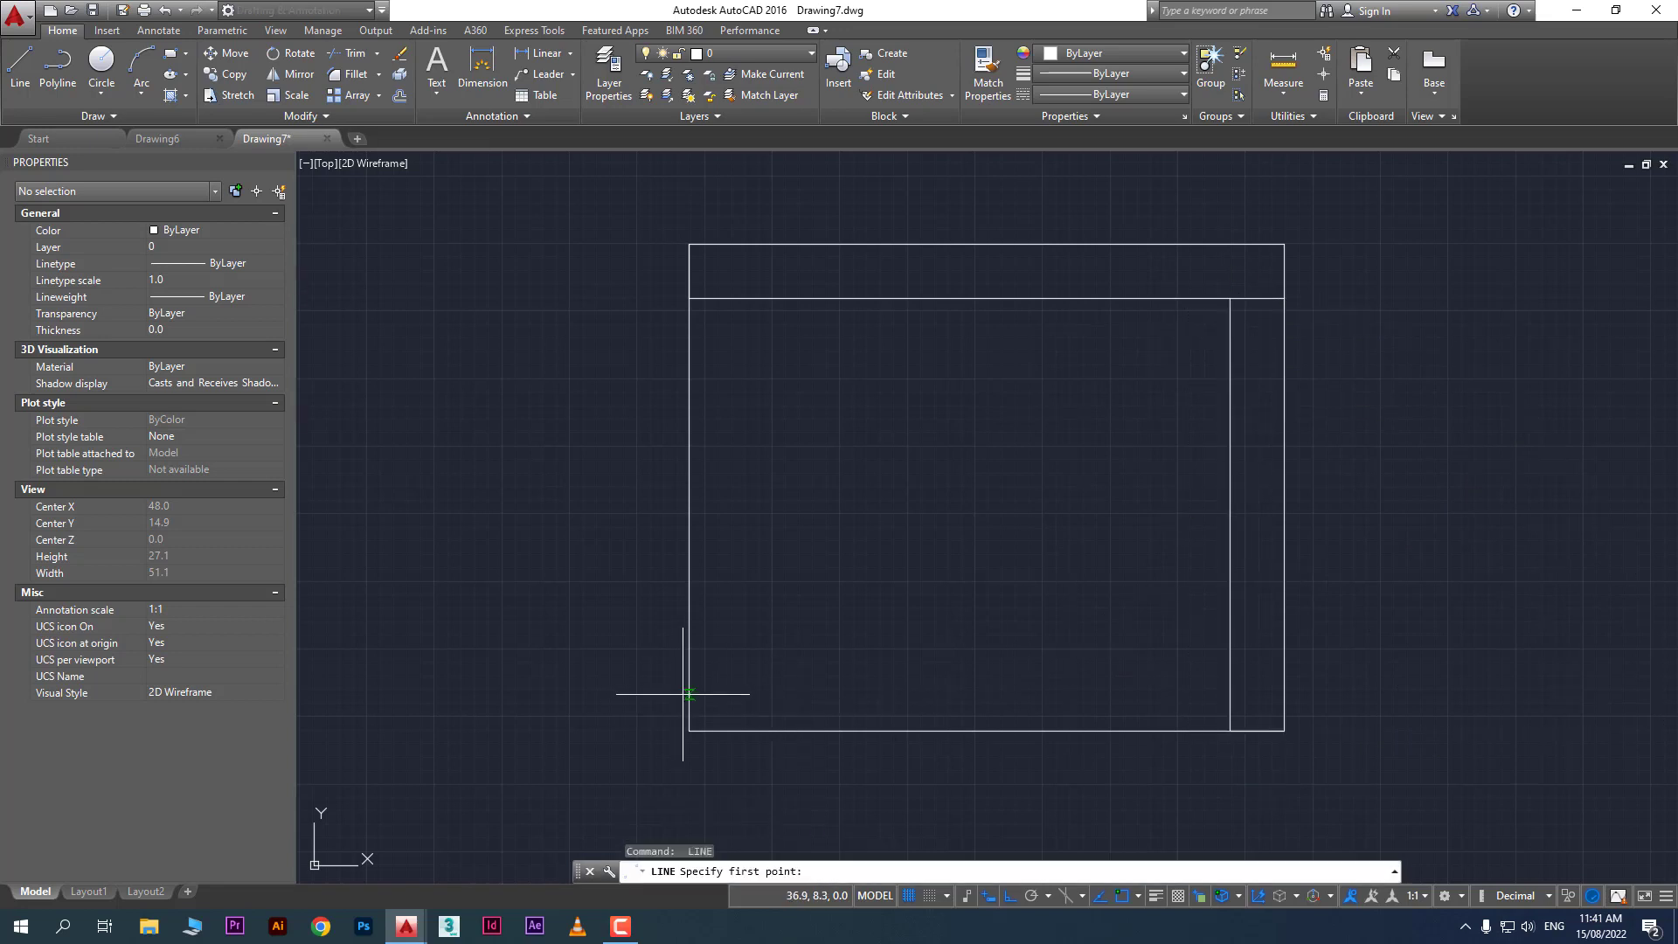
click(690, 730)
text(2)
key(Return)
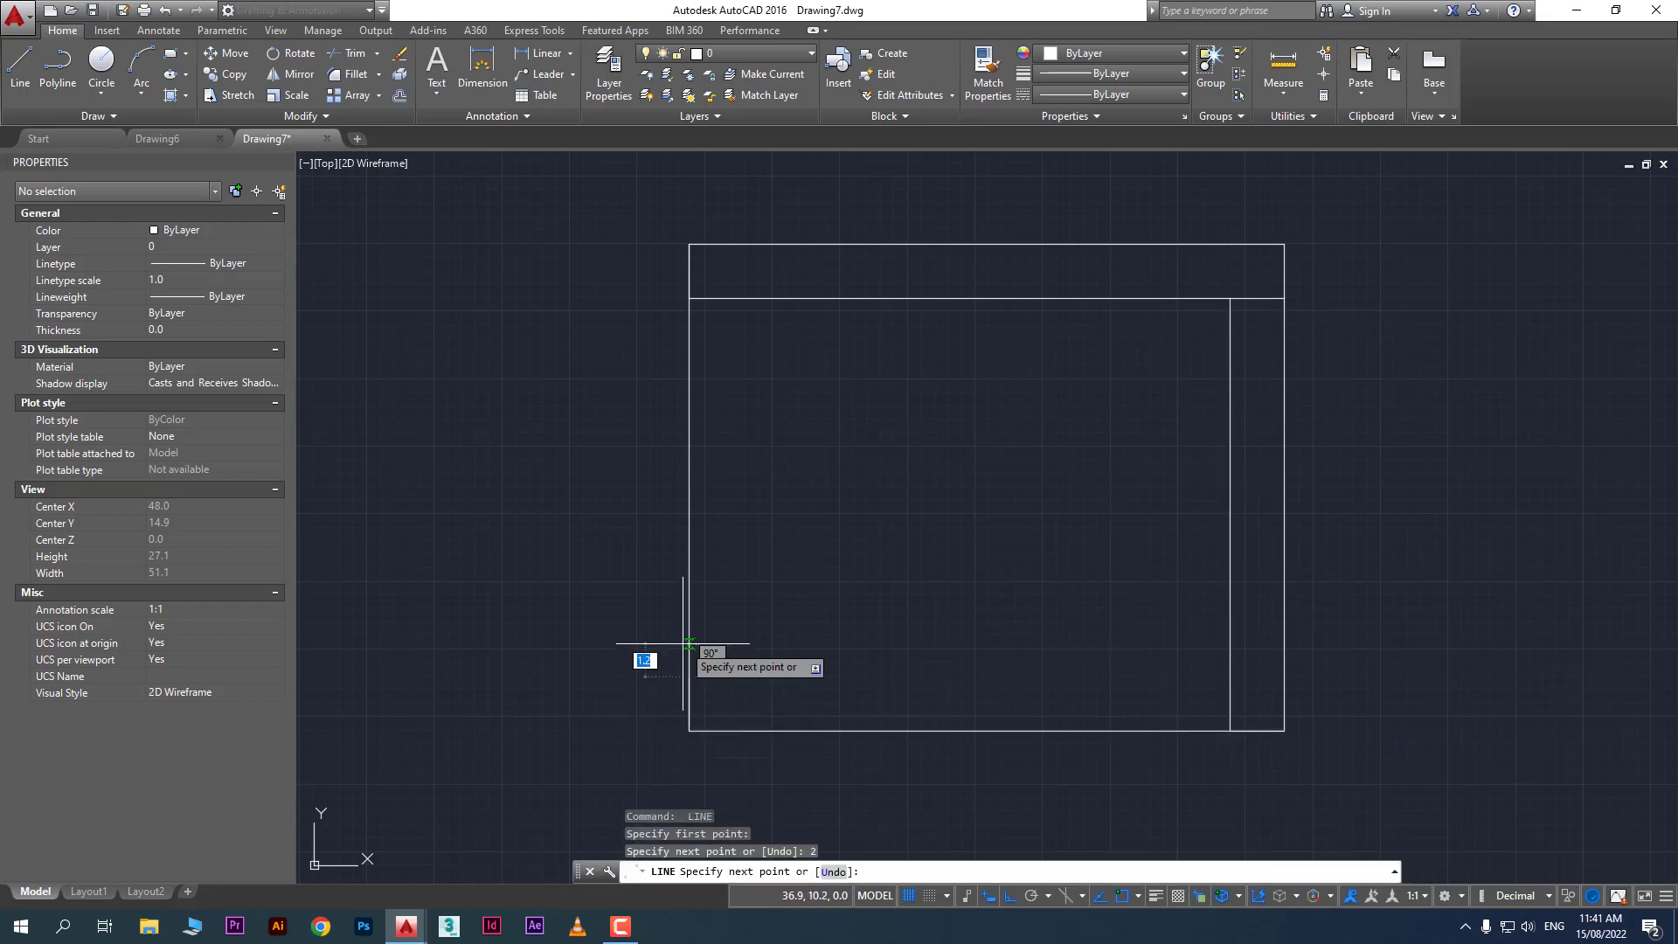
click(1230, 675)
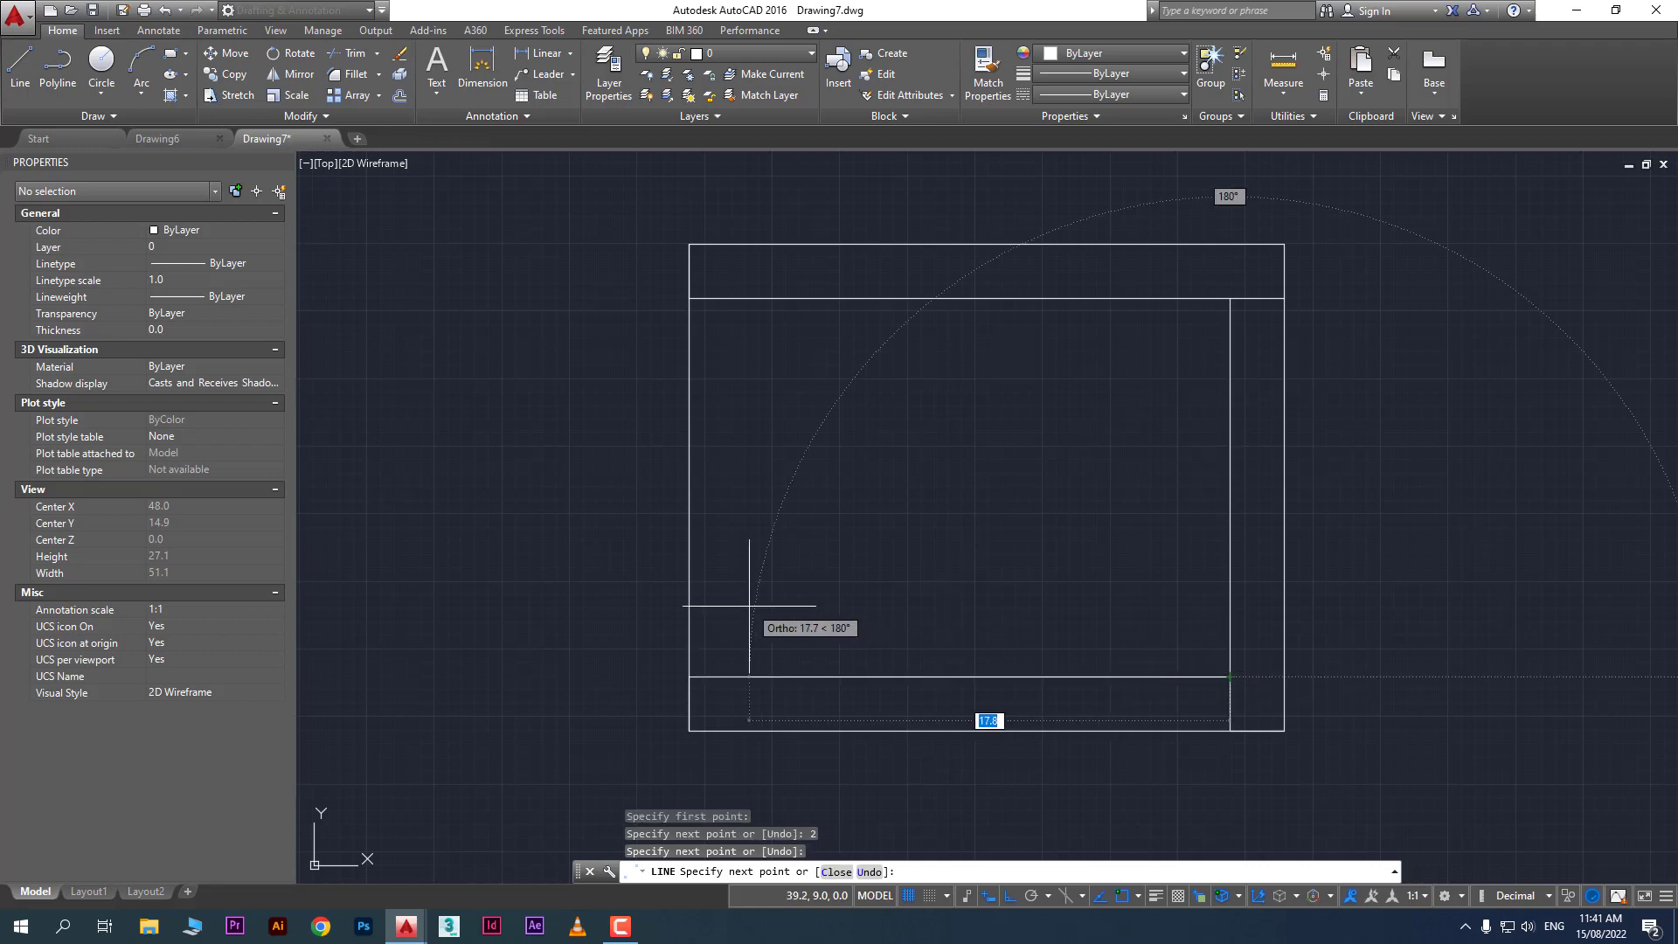
key(Return)
Draw a line 2 cm right from the upper inner line's left end and vertically down to the lower inner line
key(Return)
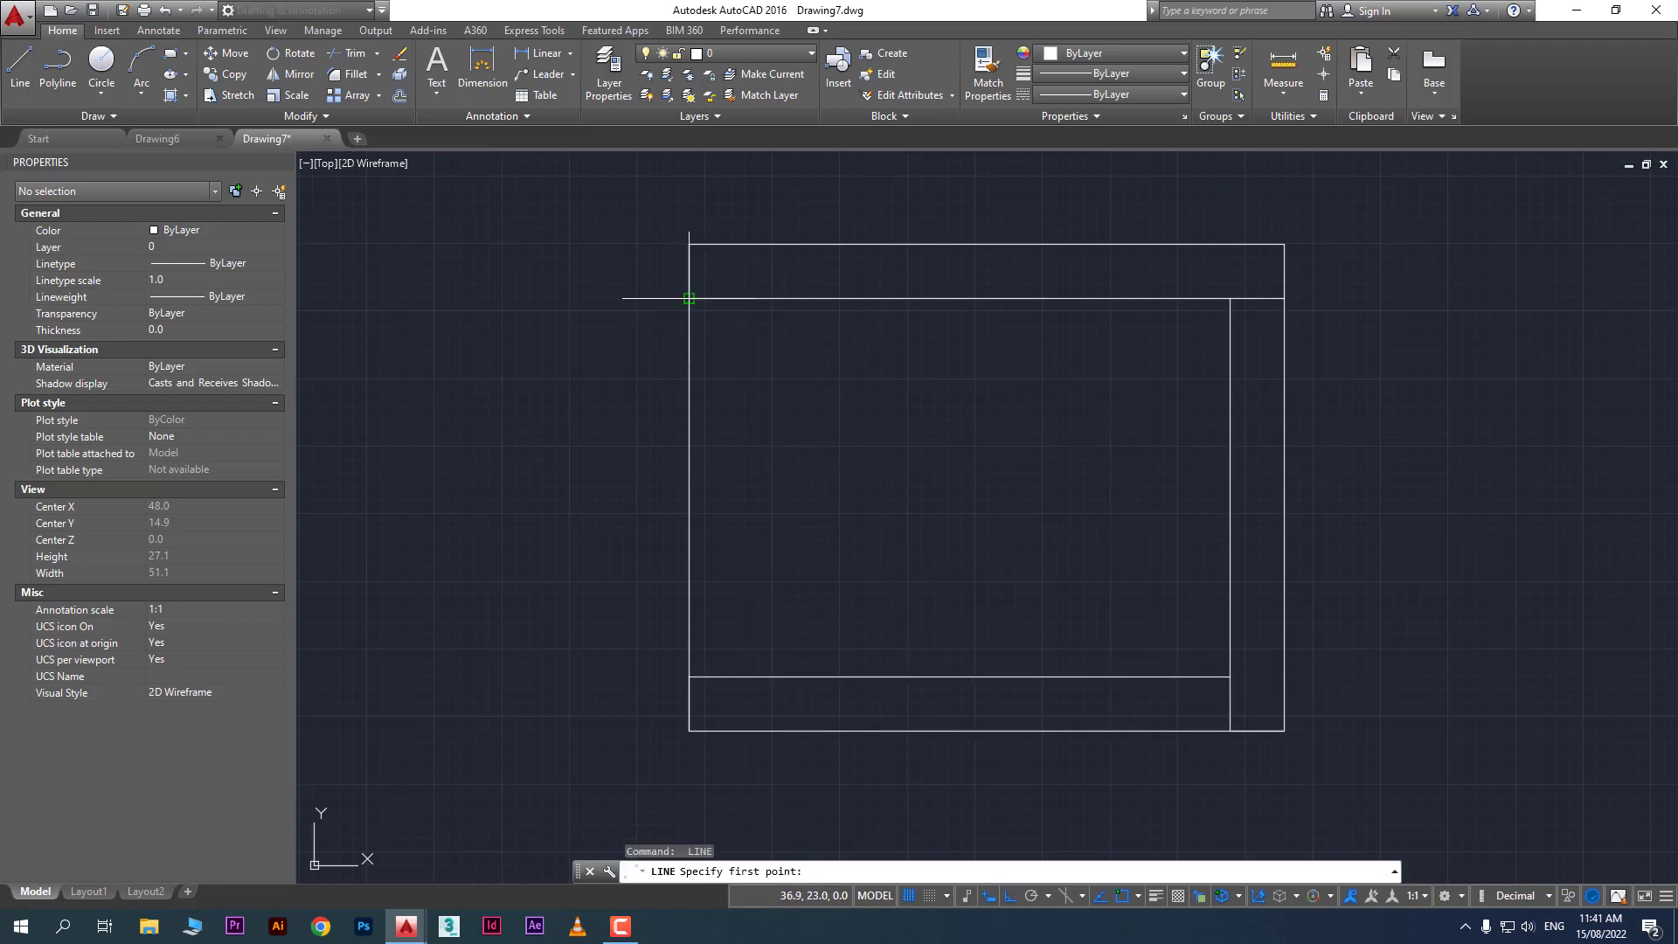
click(690, 298)
text(2)
key(Return)
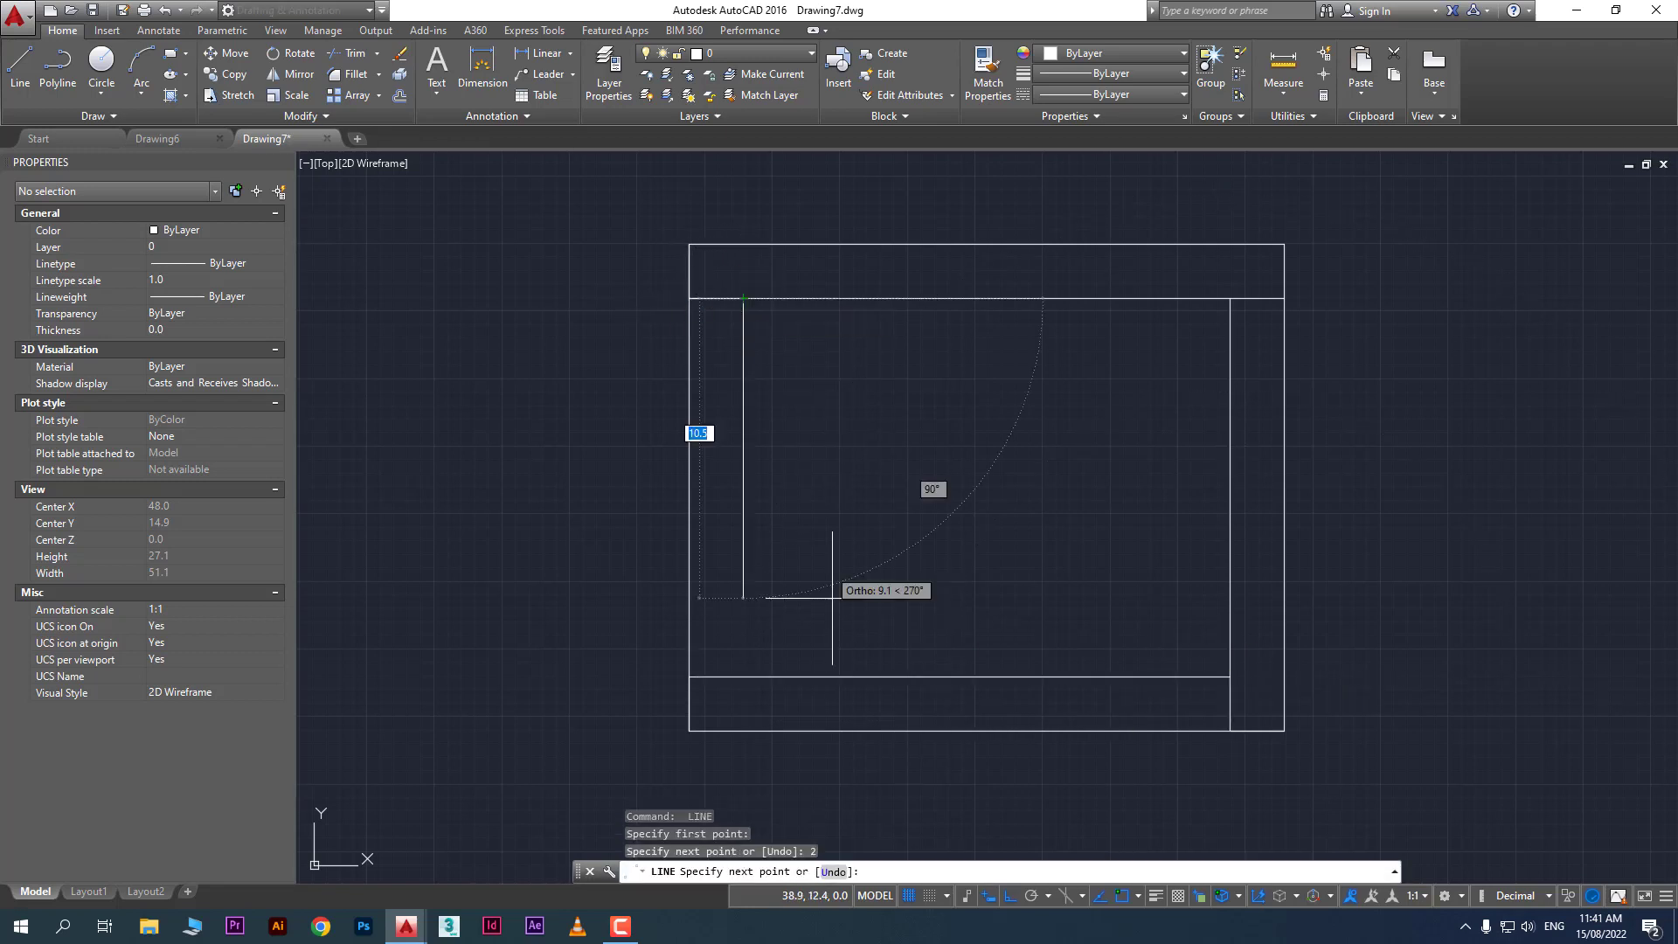
click(743, 677)
key(Escape)
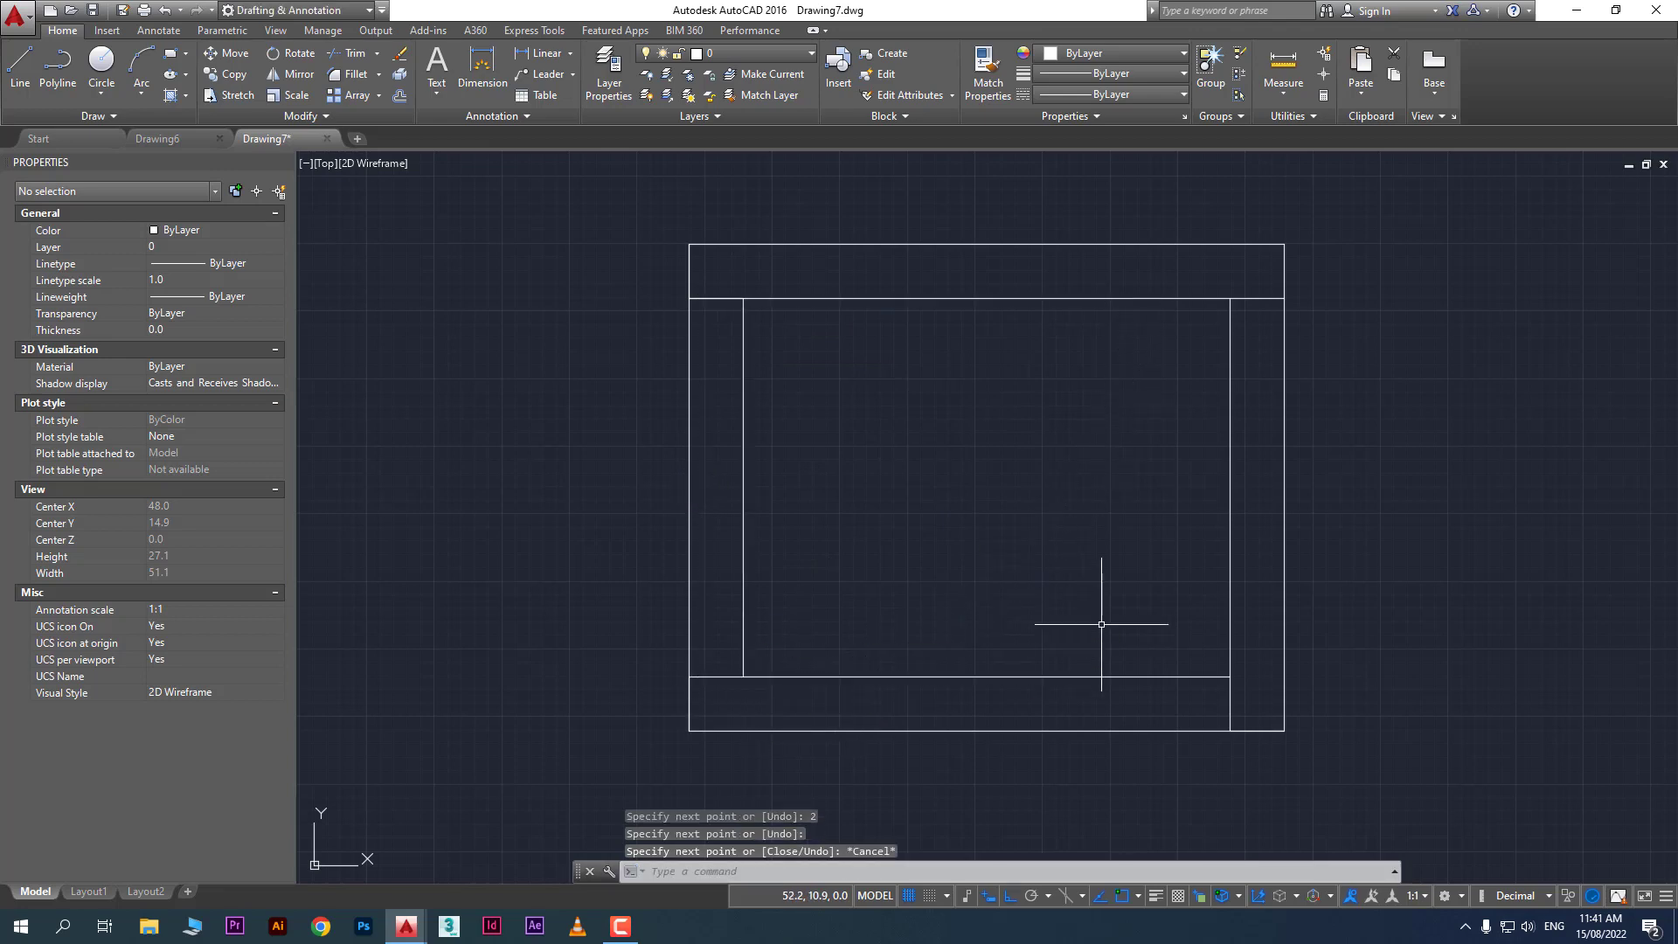